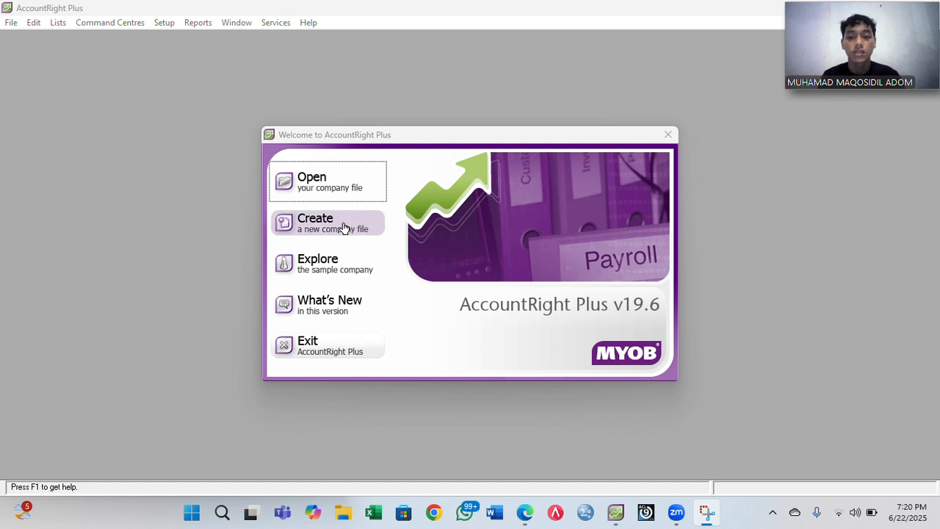
- Start a new company file and enter the company name PD PELANGI
{"action": "left_click", "coordinate": [345, 228]}
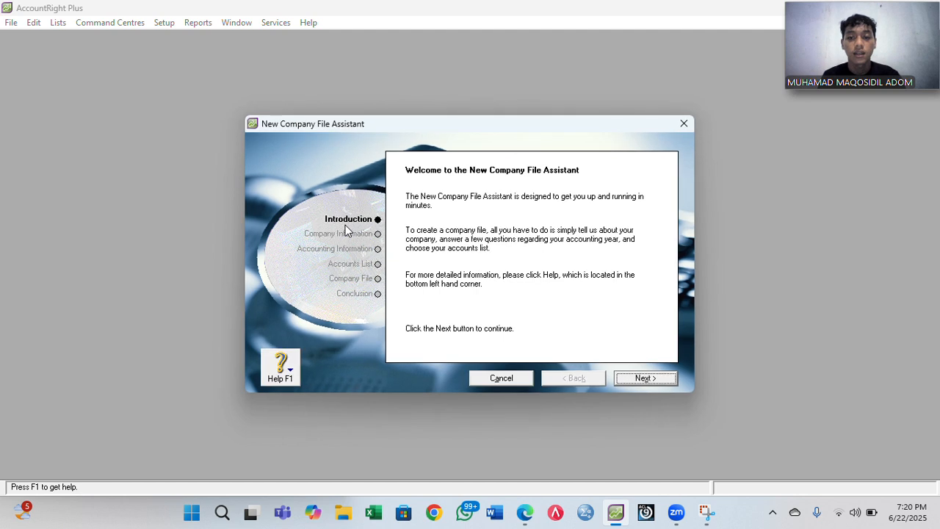
{"action": "left_click", "coordinate": [646, 381]}
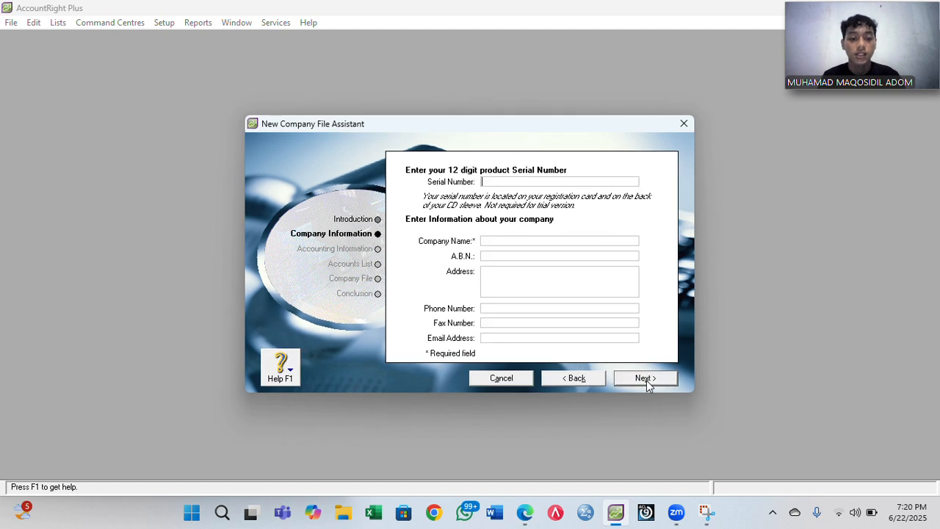
{"action": "left_click", "coordinate": [497, 240]}
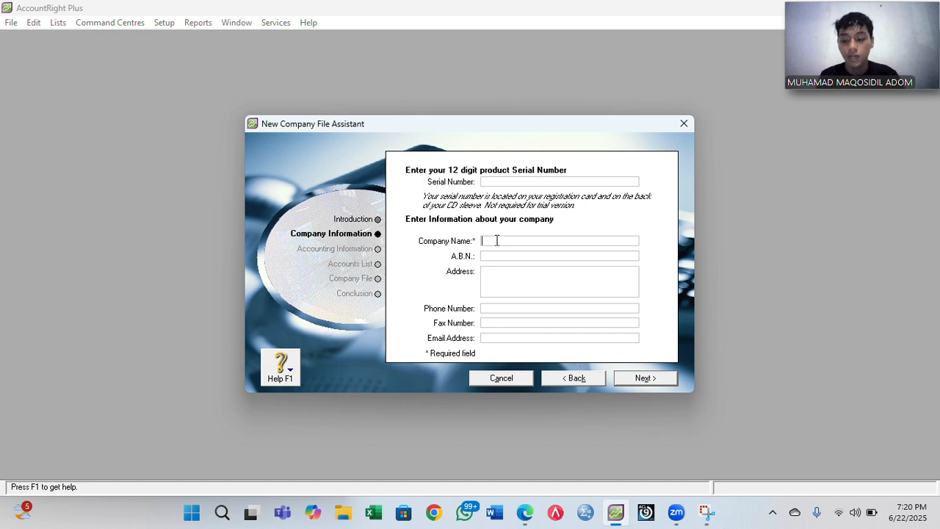
{"action": "type", "text": "PD PELANGI"}
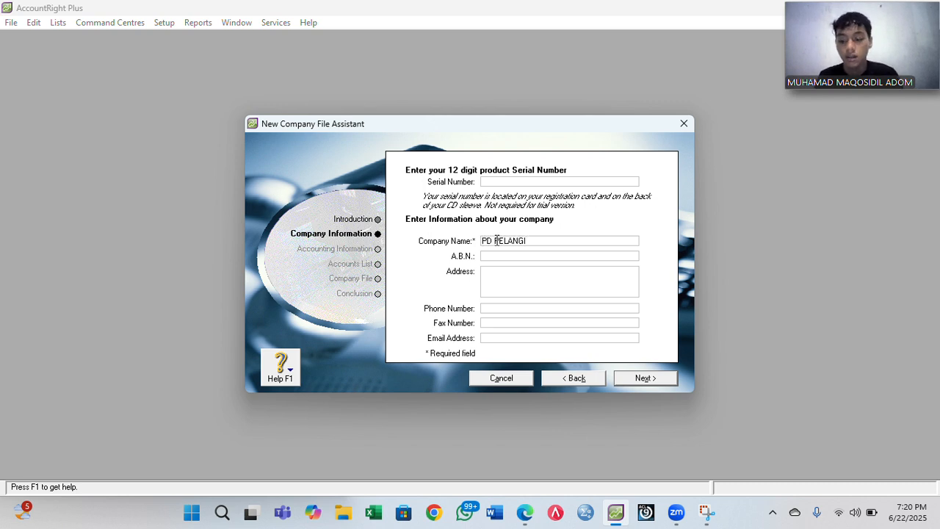
{"action": "key", "text": "Tab"}
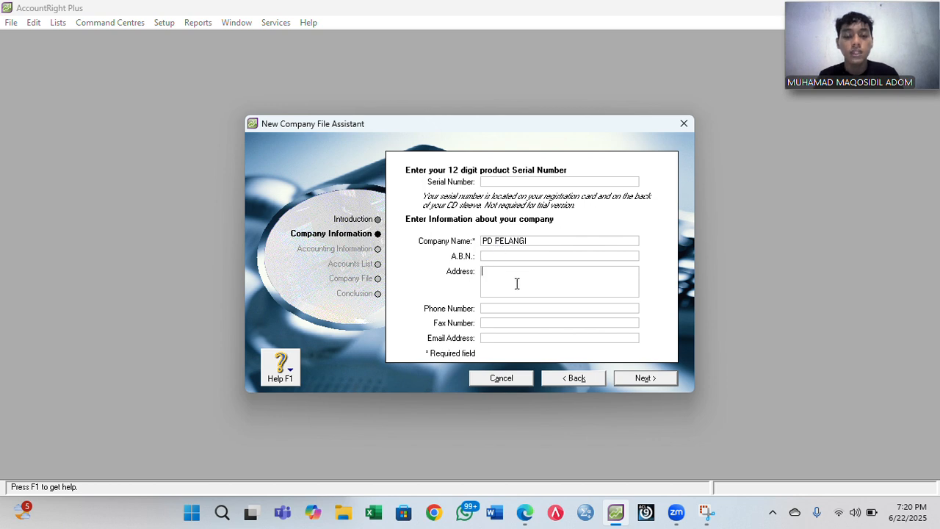
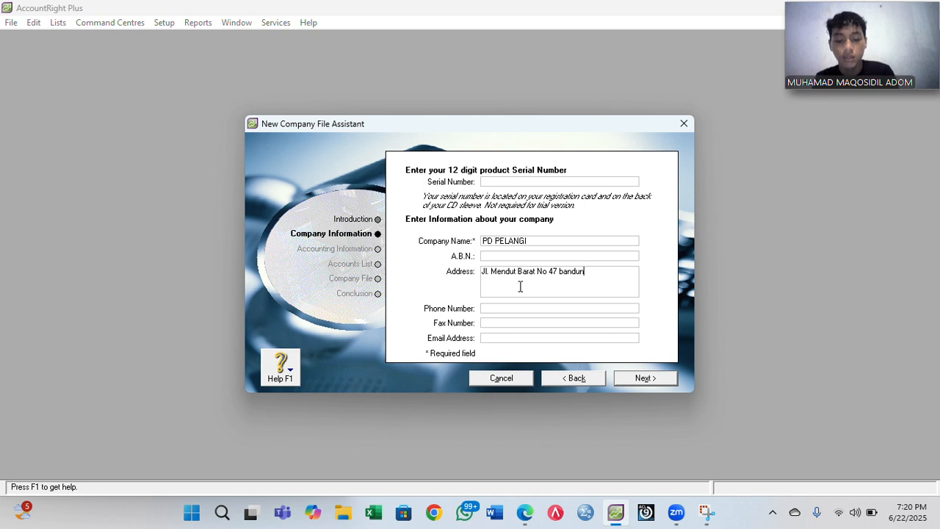
- Enter the company's street address, fixing the capitalisation of the city name
{"action": "key", "text": "Left"}
{"action": "key", "text": "Left"}
{"action": "key", "text": "Left"}
{"action": "key", "text": "Left"}
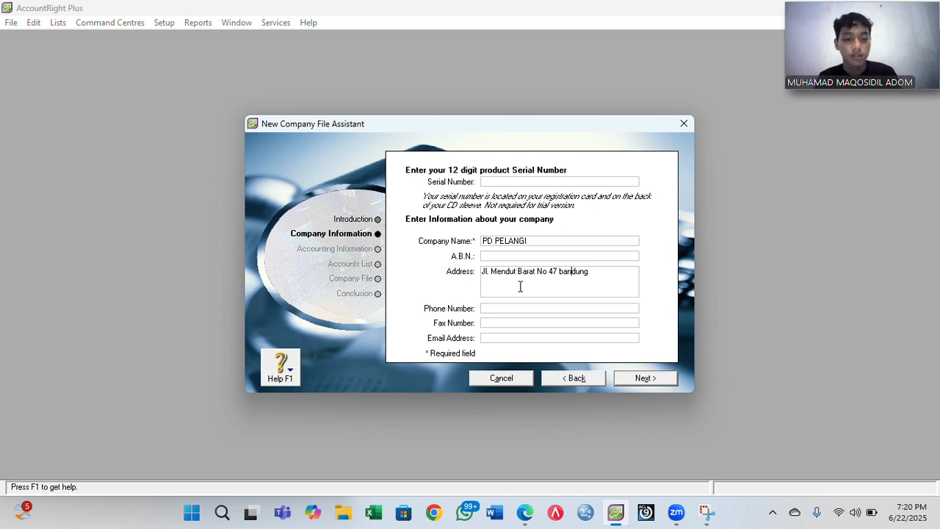
{"action": "key", "text": "BackSpace"}
{"action": "type", "text": "B"}
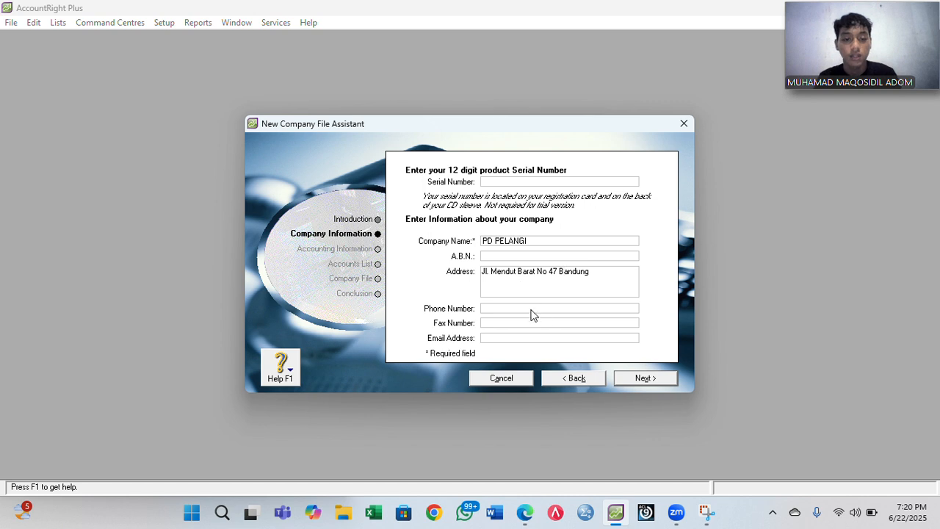
- Fill in the company's phone number, fax number and e-mail address
{"action": "left_click", "coordinate": [515, 308]}
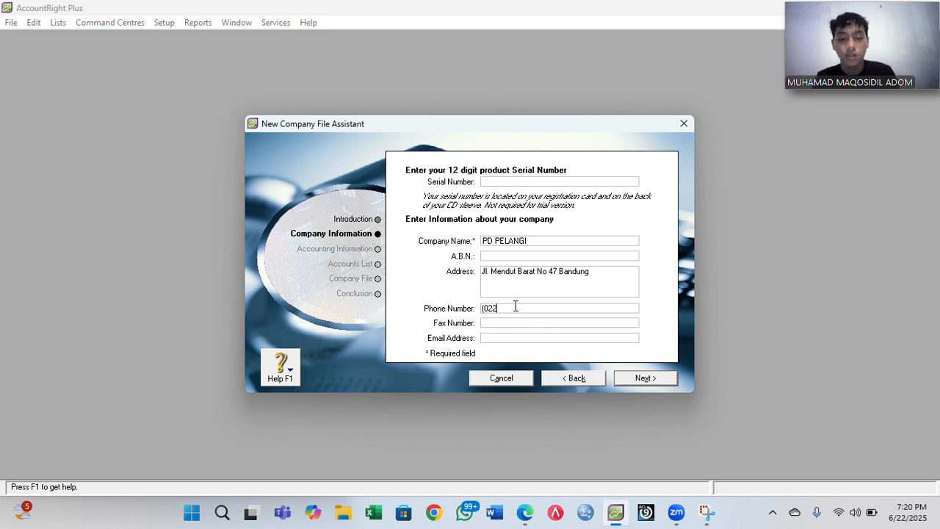
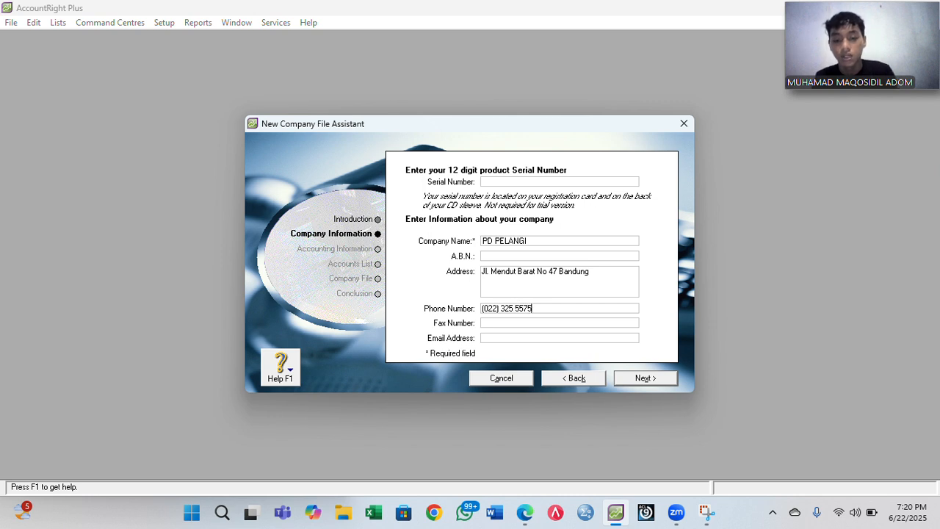
{"action": "left_click", "coordinate": [515, 324]}
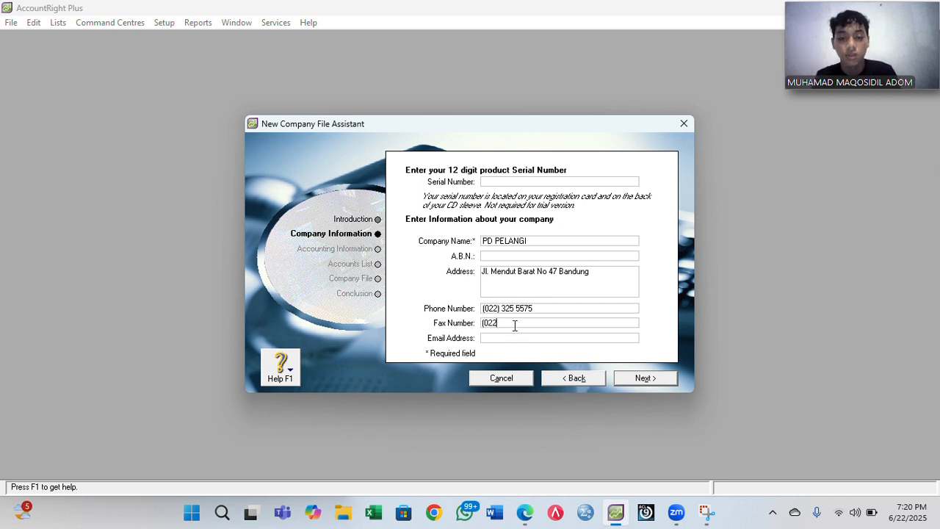
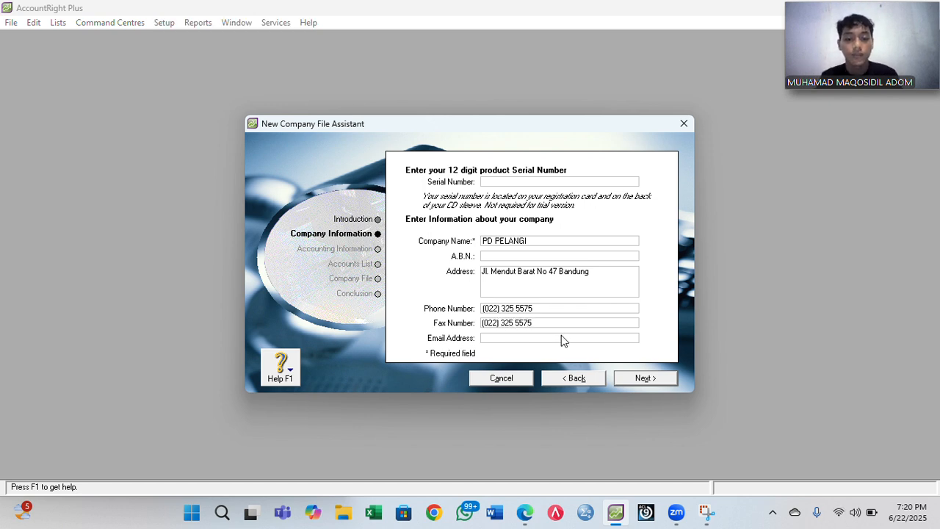
{"action": "left_click", "coordinate": [503, 338]}
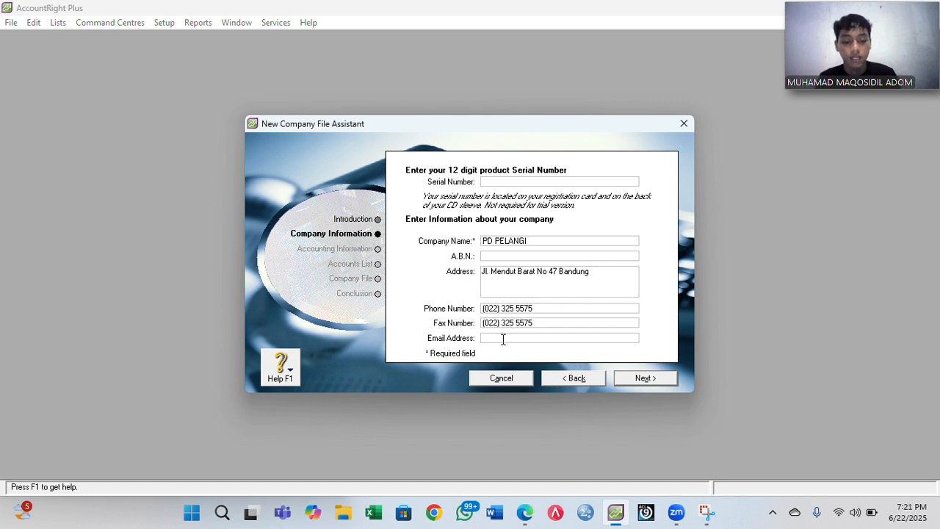
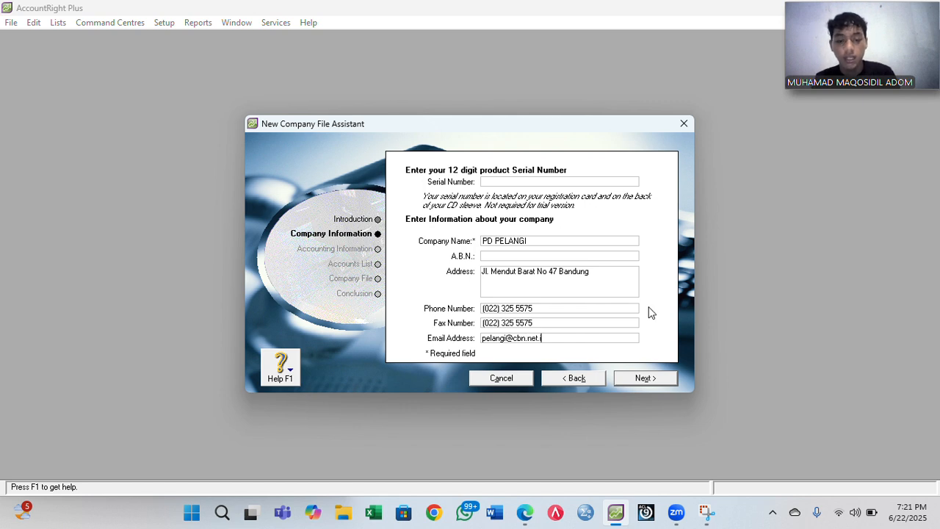
- Set financial year 2020 with December as last month and conversion month, then confirm
{"action": "left_click", "coordinate": [643, 379]}
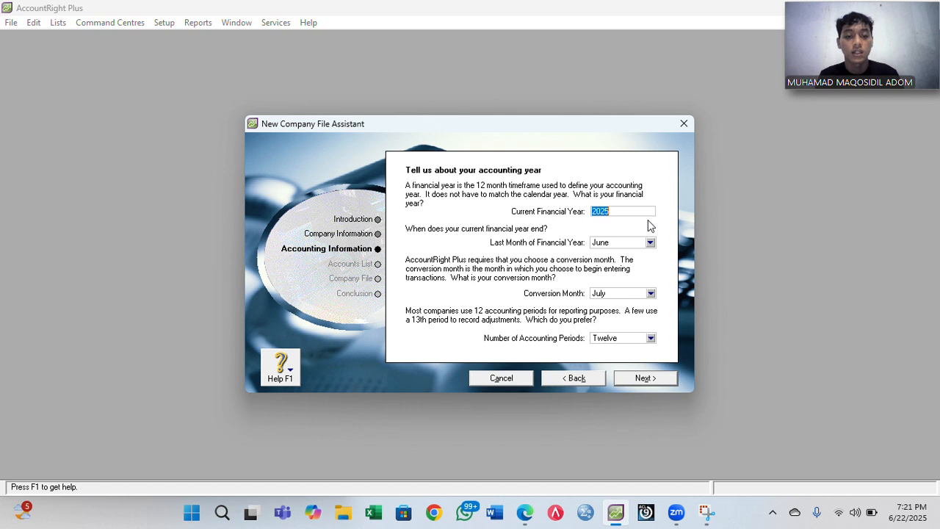
{"action": "type", "text": "2020"}
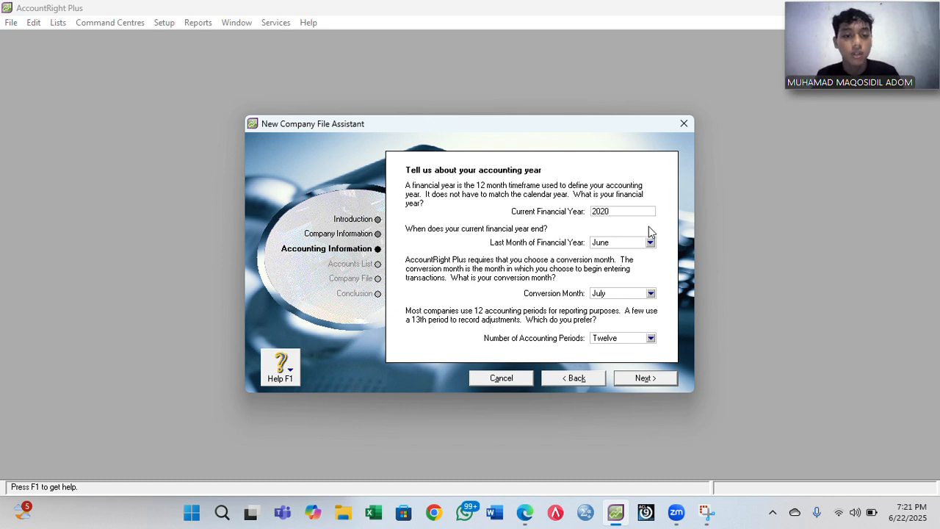
{"action": "left_click", "coordinate": [650, 243]}
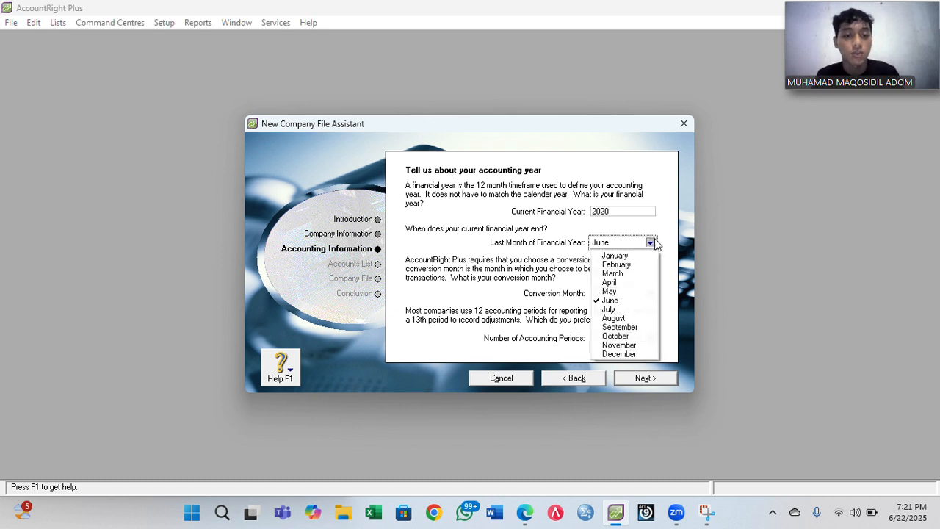
{"action": "left_click", "coordinate": [625, 354]}
{"action": "left_click", "coordinate": [651, 294]}
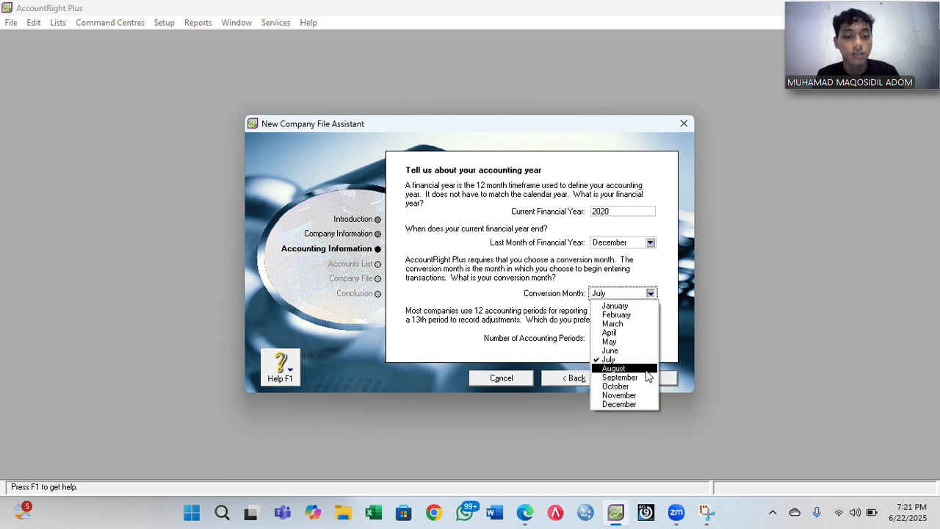
{"action": "left_click", "coordinate": [633, 404]}
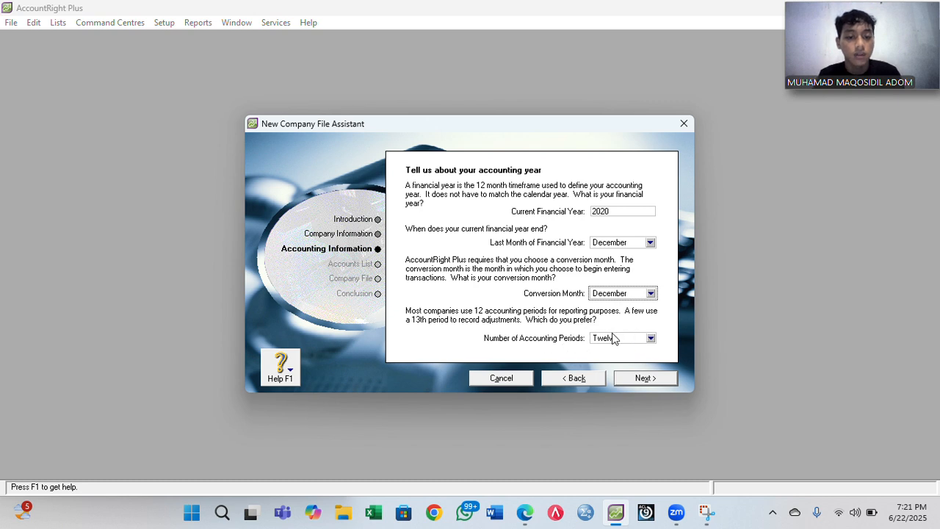
{"action": "left_click", "coordinate": [648, 378]}
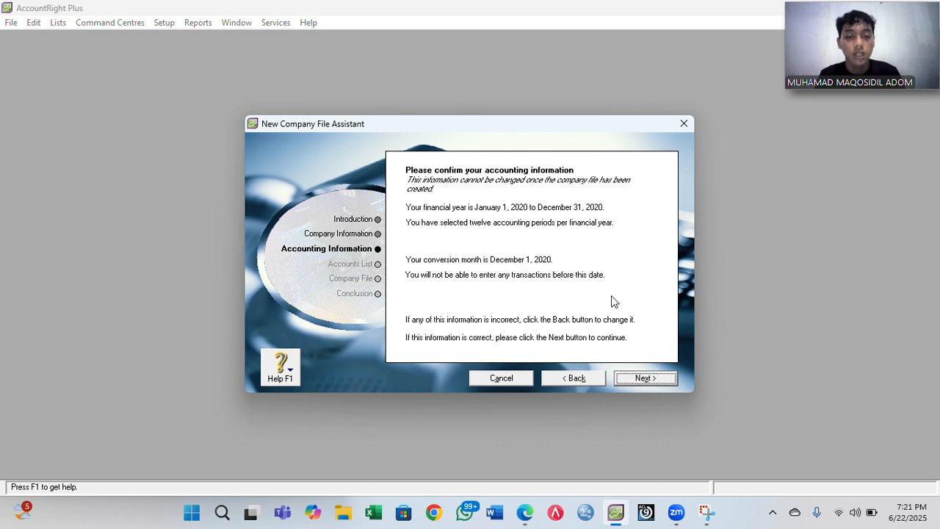
{"action": "left_click", "coordinate": [649, 377]}
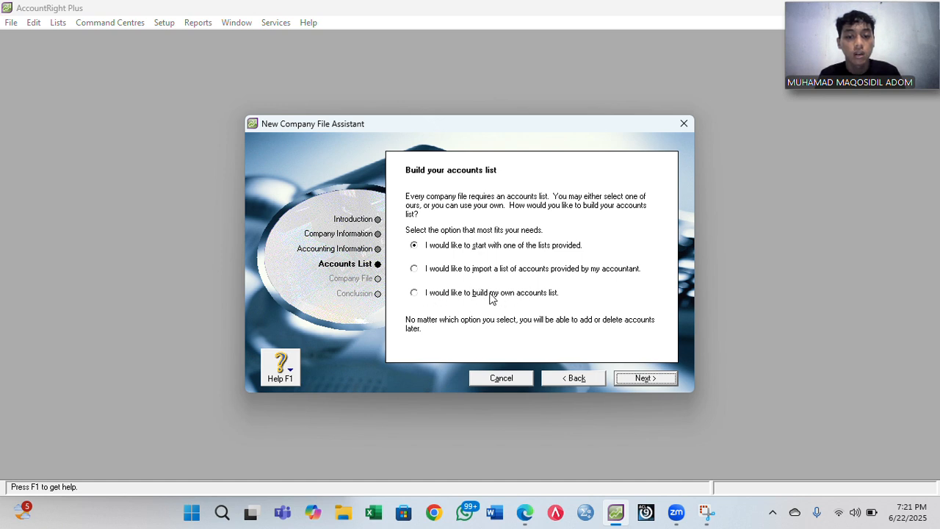
- Choose to build your own accounts list and save the file in Downloads as PD PELANGI plus your name
{"action": "left_click", "coordinate": [532, 299]}
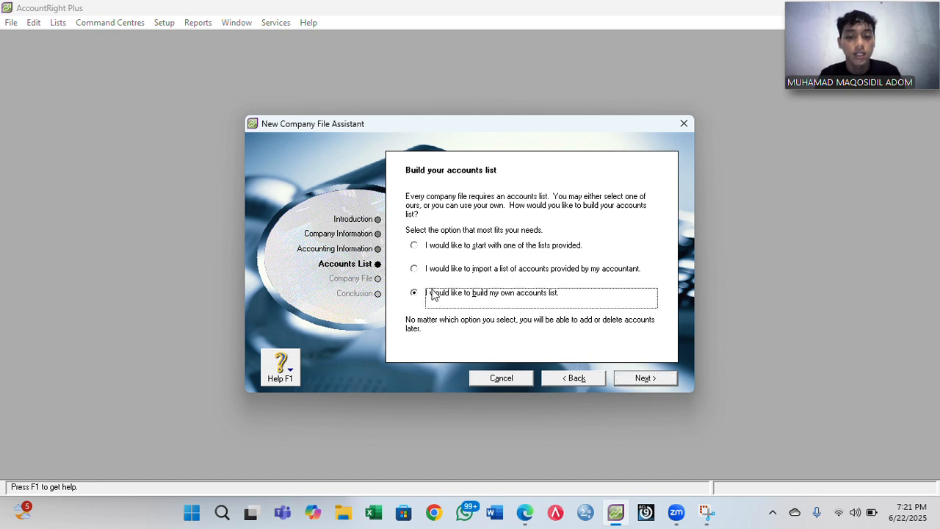
{"action": "left_click", "coordinate": [649, 379]}
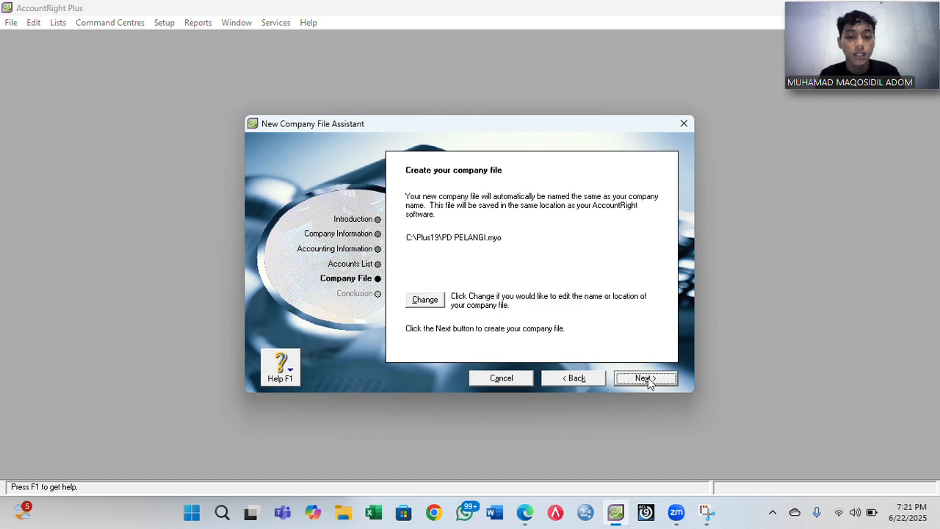
{"action": "left_click", "coordinate": [428, 302]}
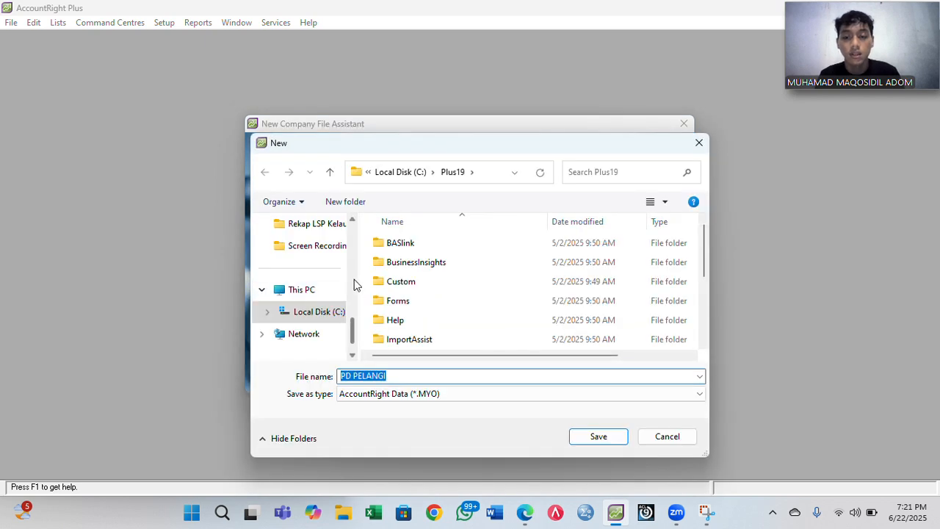
{"action": "scroll", "coordinate": [351, 280], "scroll_direction": "up", "scroll_amount": 3}
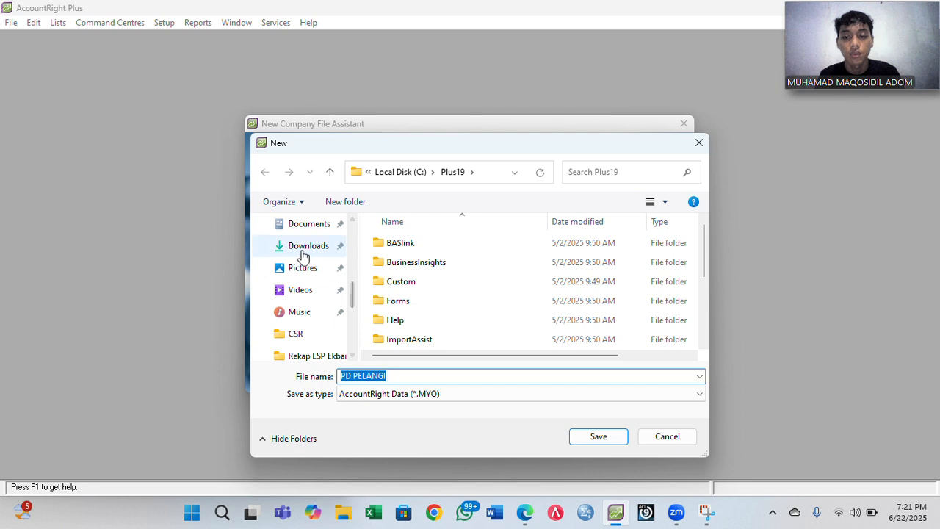
{"action": "left_click", "coordinate": [304, 248]}
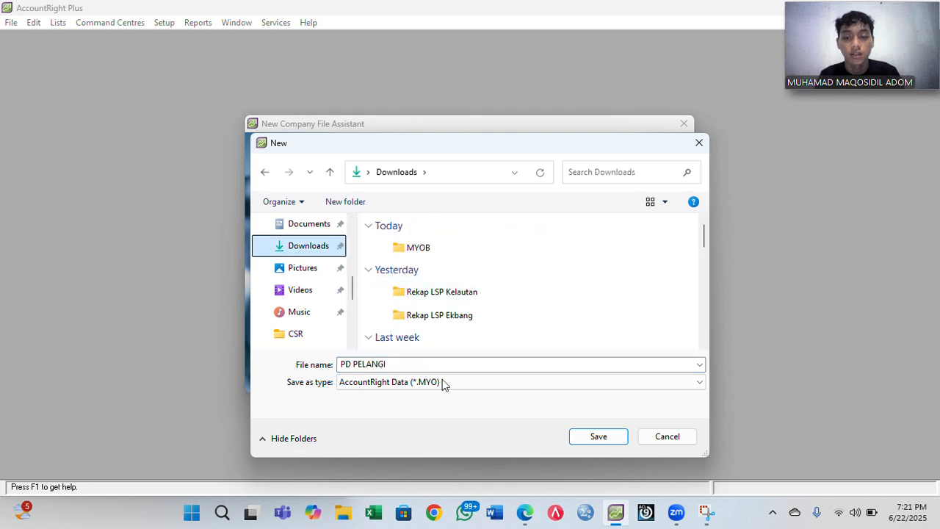
{"action": "left_click", "coordinate": [417, 361]}
{"action": "left_click", "coordinate": [416, 360]}
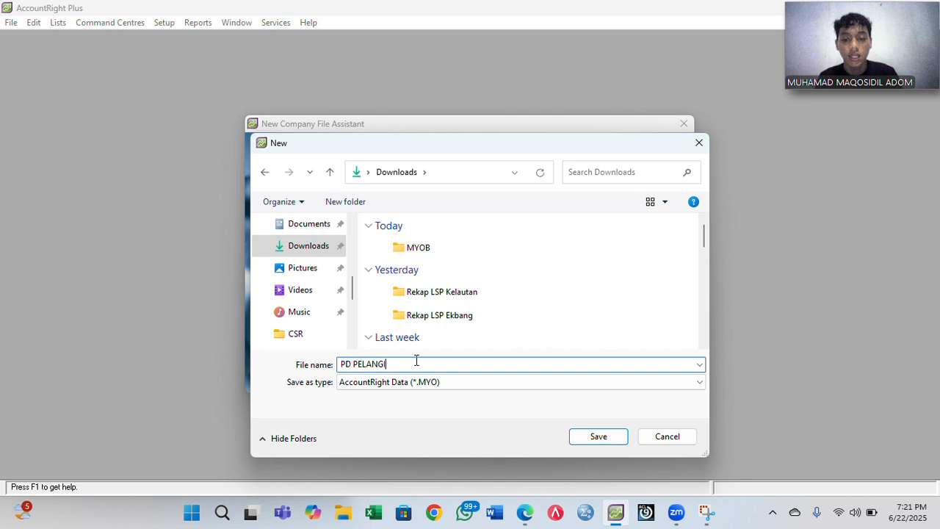
{"action": "type", "text": "MUHAMA"}
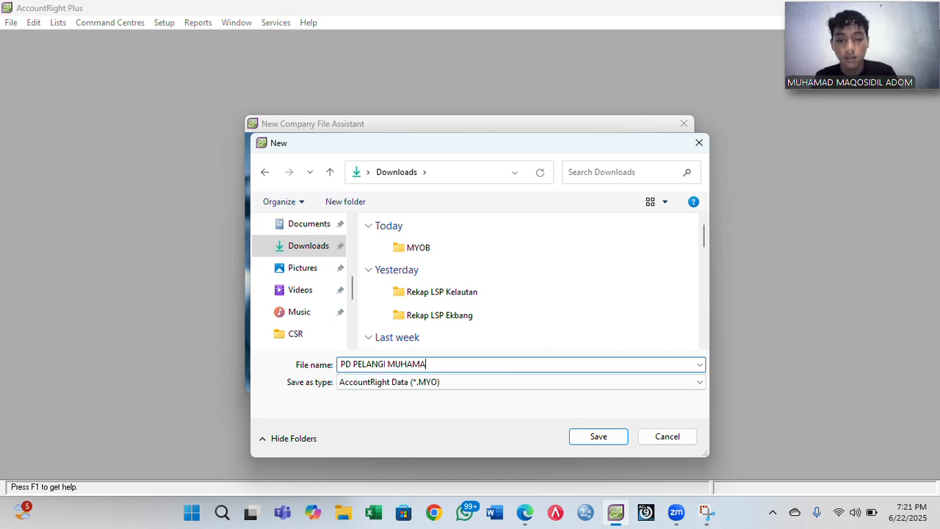
{"action": "type", "text": "D MAQOSIDIL ADOM"}
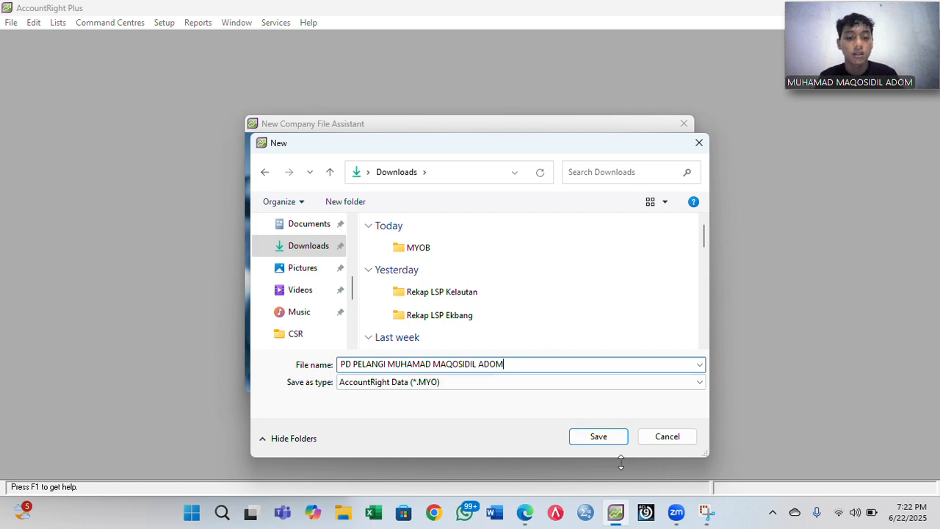
{"action": "left_click", "coordinate": [599, 437]}
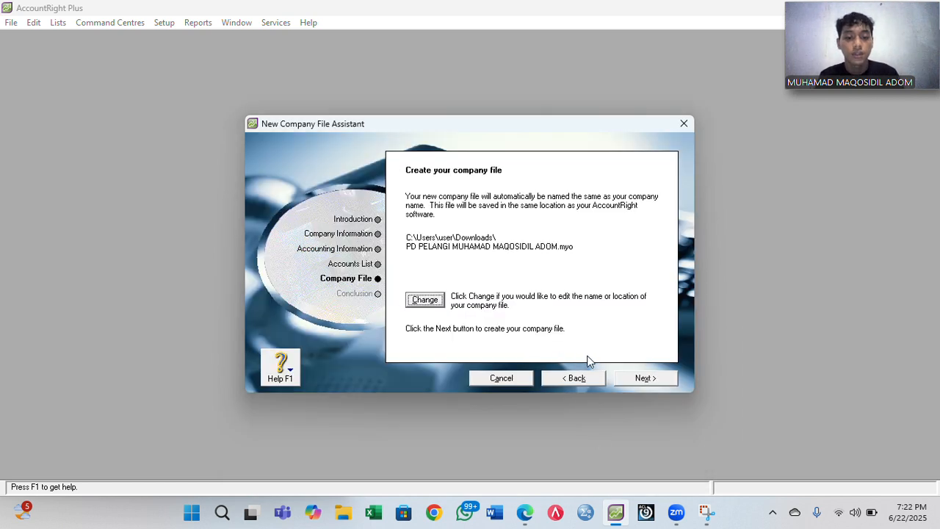
- Create the PD PELANGI company file and go to its Command Centre
{"action": "left_click", "coordinate": [641, 379]}
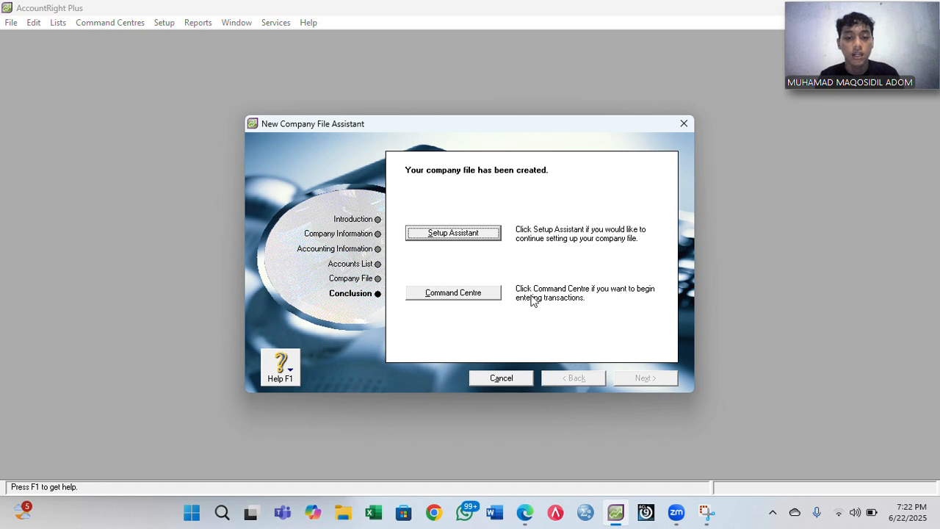
{"action": "left_click", "coordinate": [465, 295]}
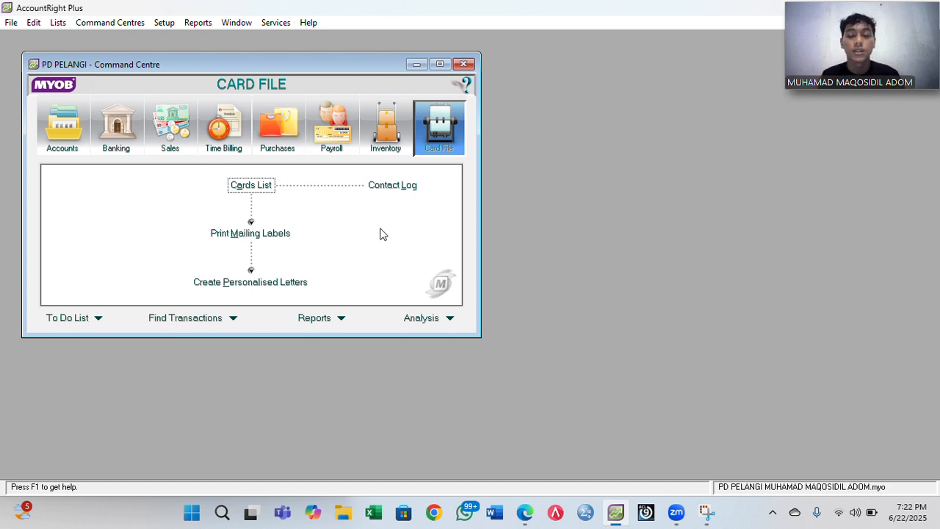
- Open the Accounts List snapped beside the PDF and filter it to asset accounts
{"action": "left_click", "coordinate": [69, 146]}
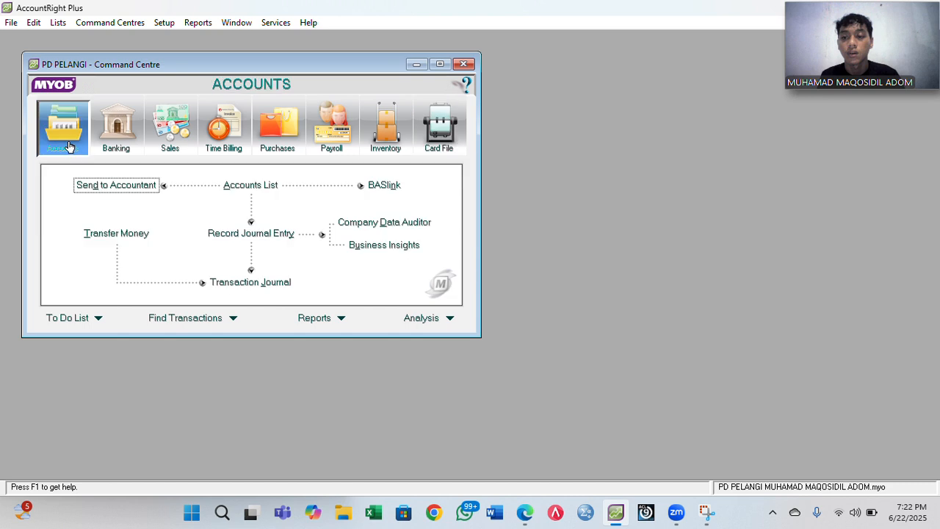
{"action": "left_click", "coordinate": [258, 185]}
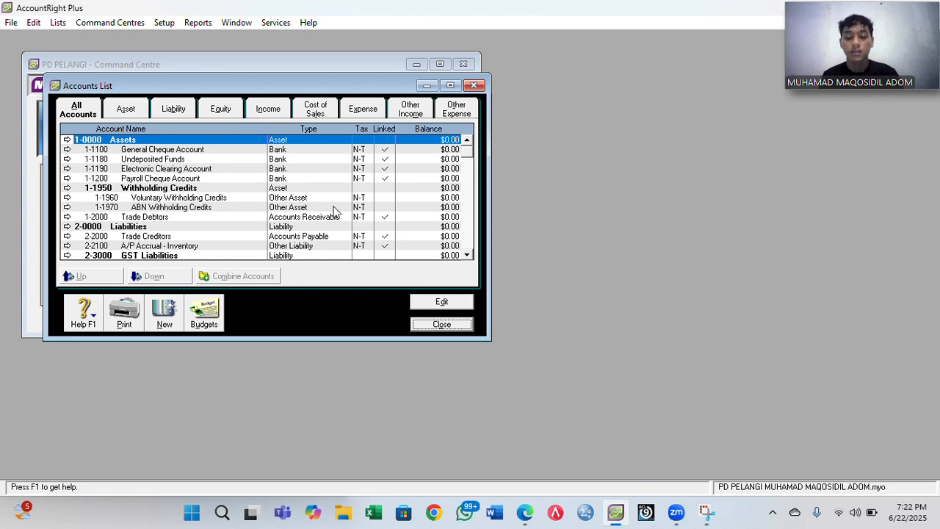
{"action": "key", "text": "super+Right"}
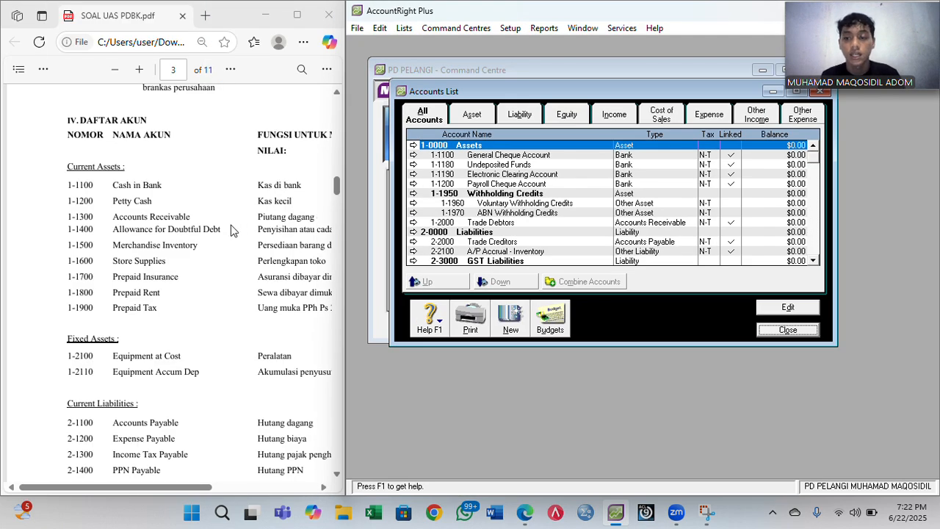
{"action": "scroll", "coordinate": [230, 230], "scroll_direction": "right", "scroll_amount": 3}
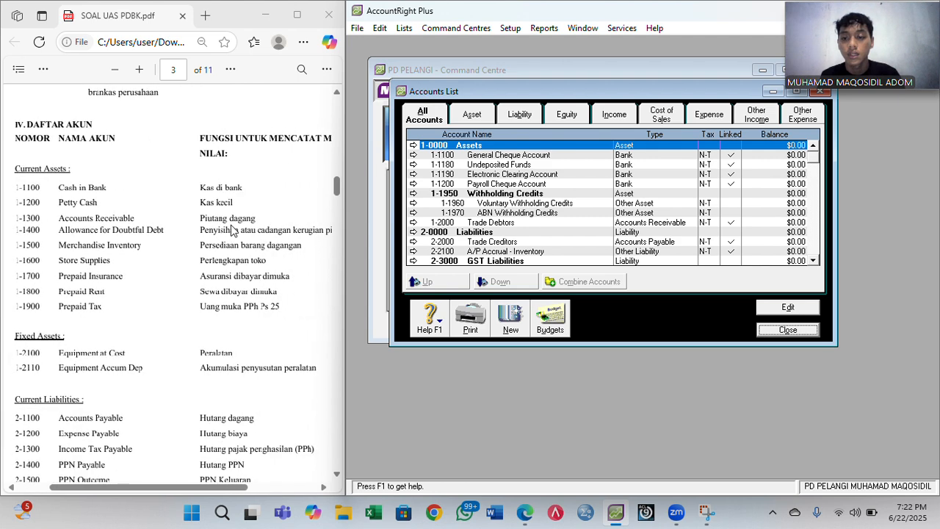
{"action": "scroll", "coordinate": [231, 230], "scroll_direction": "down", "scroll_amount": 1}
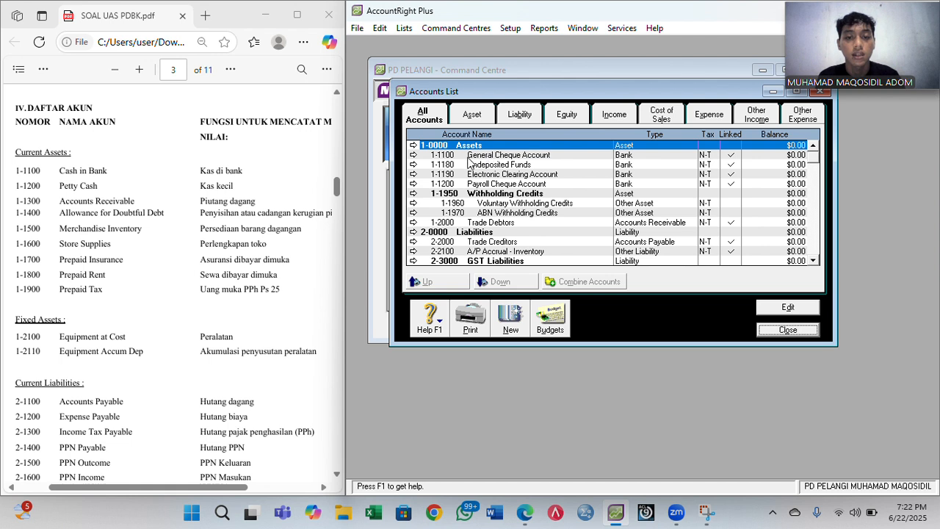
{"action": "left_click", "coordinate": [472, 117]}
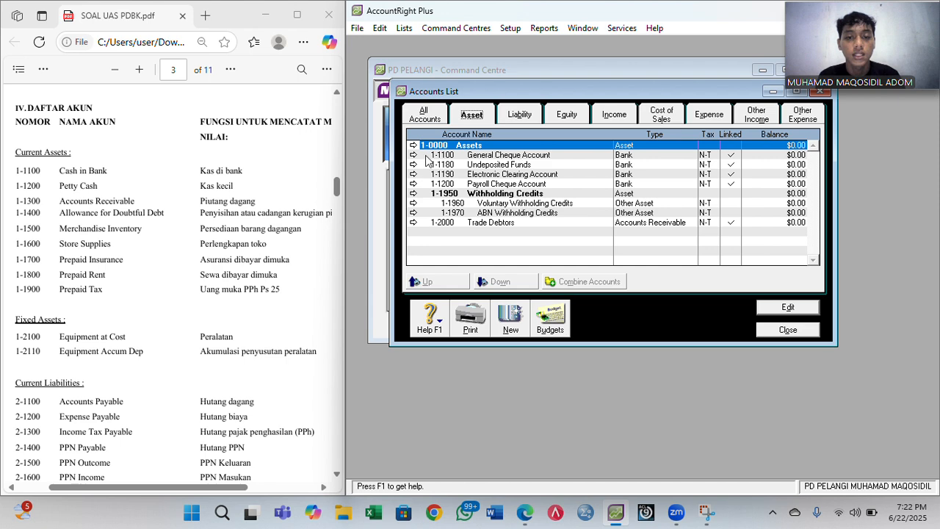
- Rename 1-1100 General Cheque Account to Cash in Bank
{"action": "left_click", "coordinate": [414, 156]}
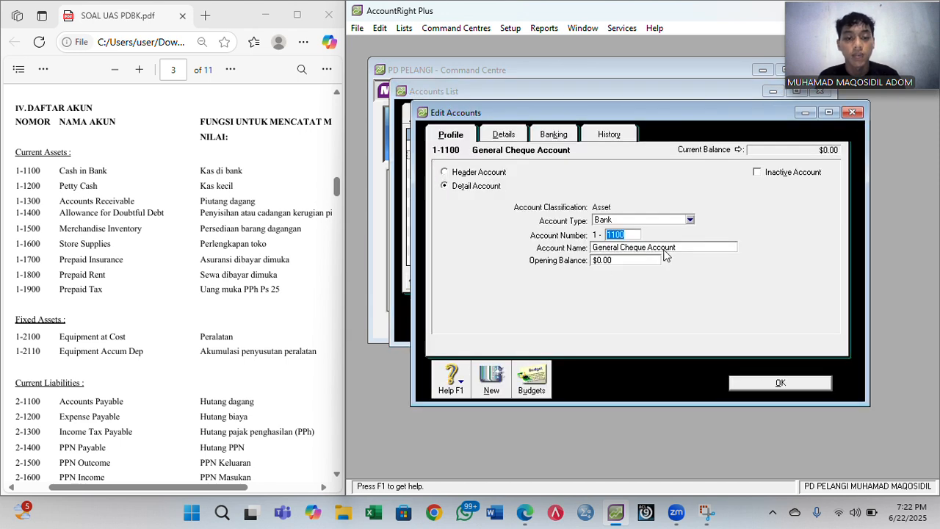
{"action": "left_click", "coordinate": [667, 249]}
{"action": "type", "text": "cASH"}
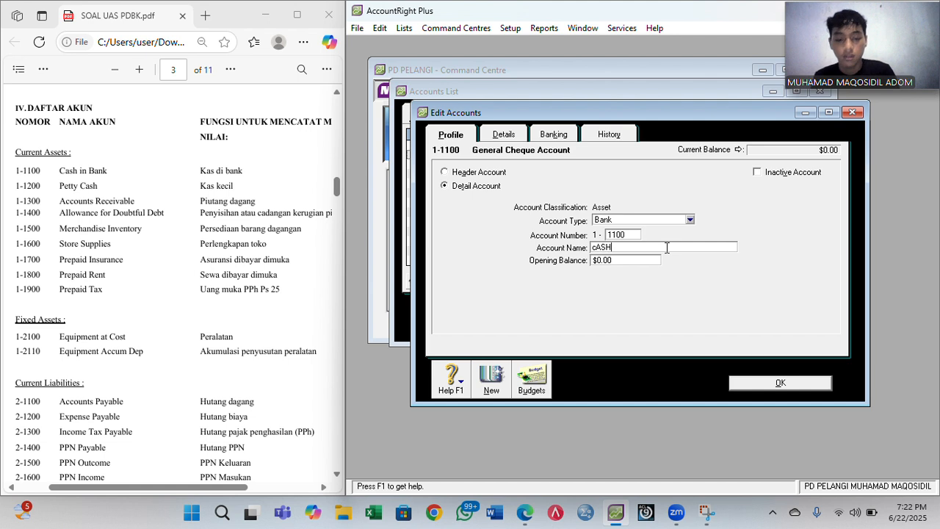
{"action": "key", "text": "BackSpace"}
{"action": "key", "text": "BackSpace"}
{"action": "key", "text": "BackSpace"}
{"action": "key", "text": "BackSpace"}
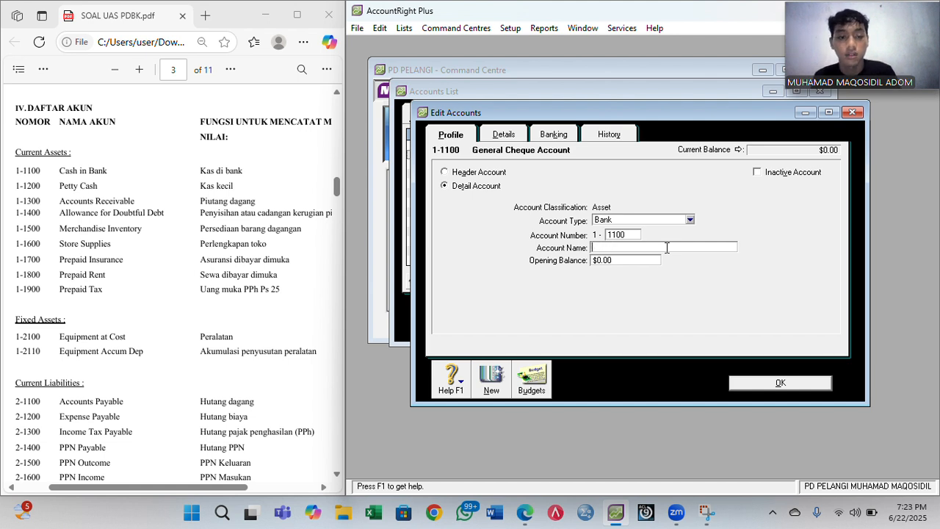
{"action": "type", "text": "Cash in"}
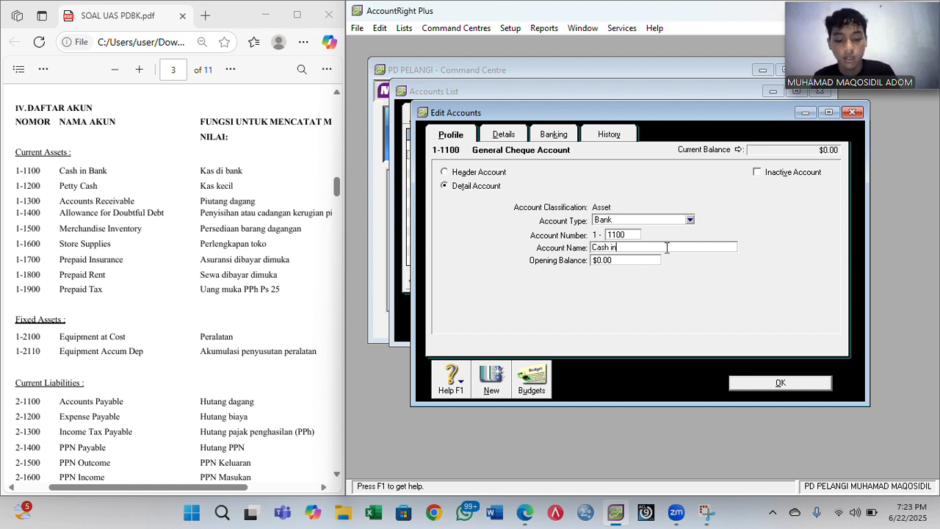
{"action": "type", "text": "ank"}
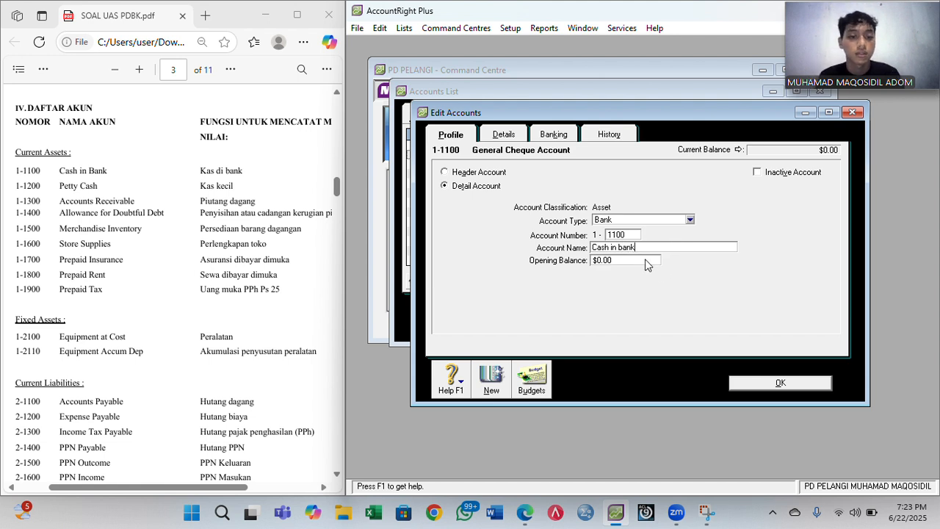
{"action": "key", "text": "BackSpace"}
{"action": "type", "text": "B"}
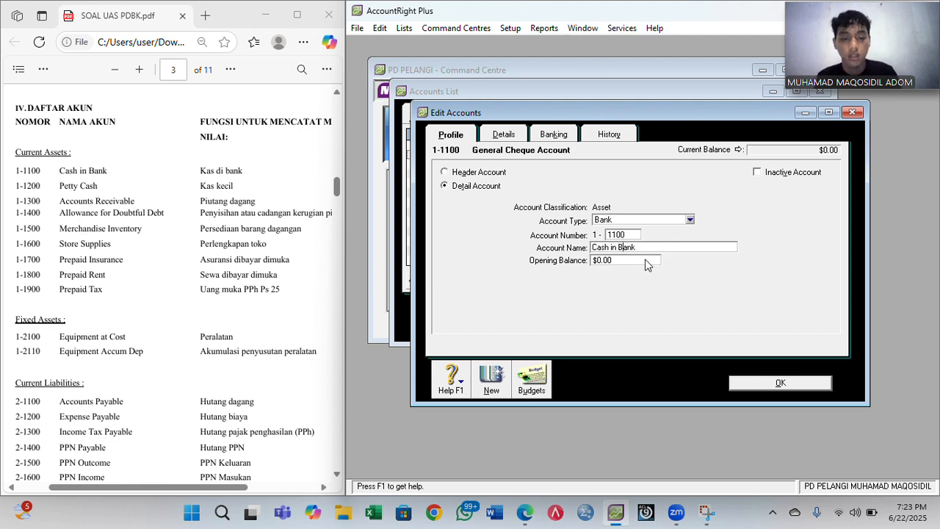
{"action": "left_click", "coordinate": [762, 383]}
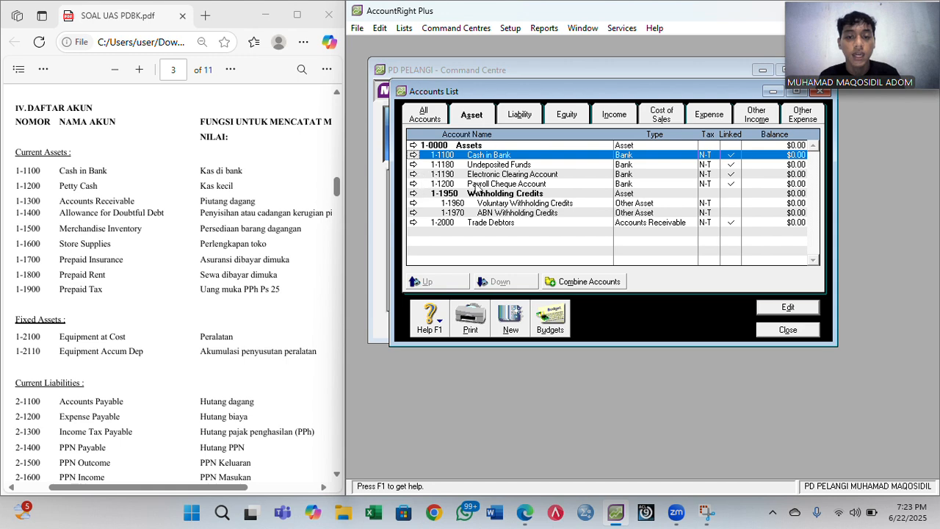
- Renumber Payroll Cheque Account to 1-9999 and turn Undeposited Funds into 1-1200 Petty Cash
{"action": "double_click", "coordinate": [444, 184]}
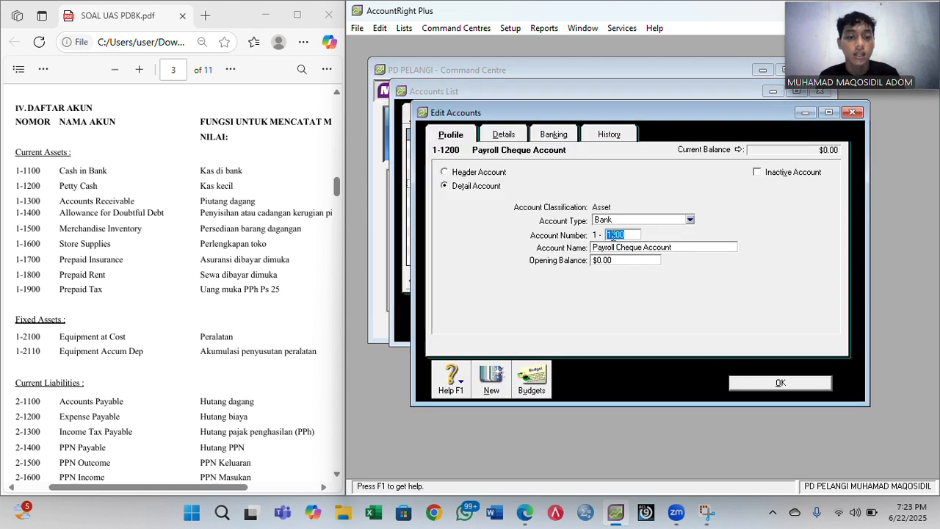
{"action": "type", "text": "998"}
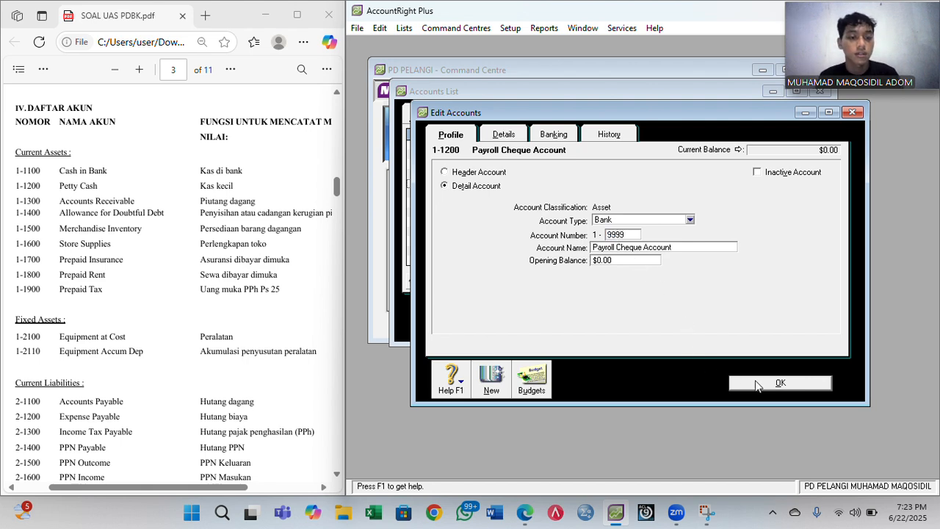
{"action": "left_click", "coordinate": [755, 380]}
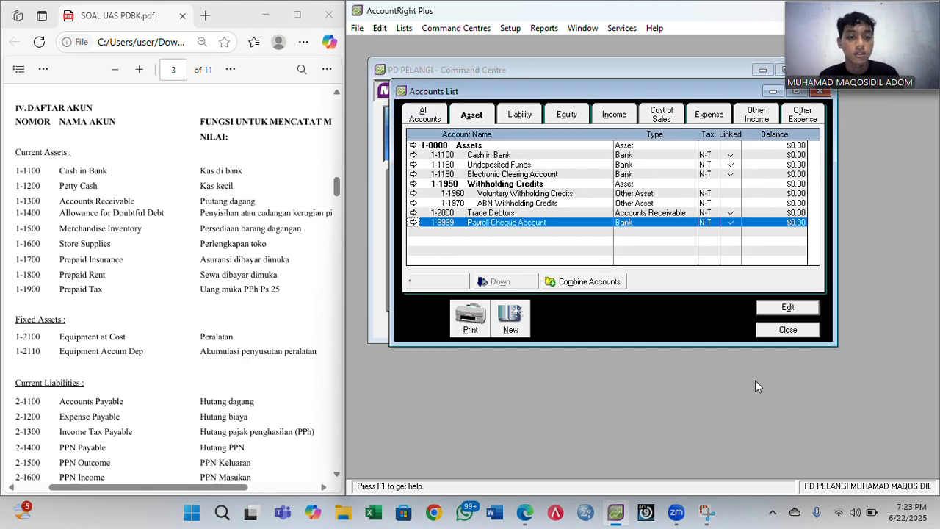
{"action": "left_click", "coordinate": [416, 165]}
{"action": "type", "text": "1200"}
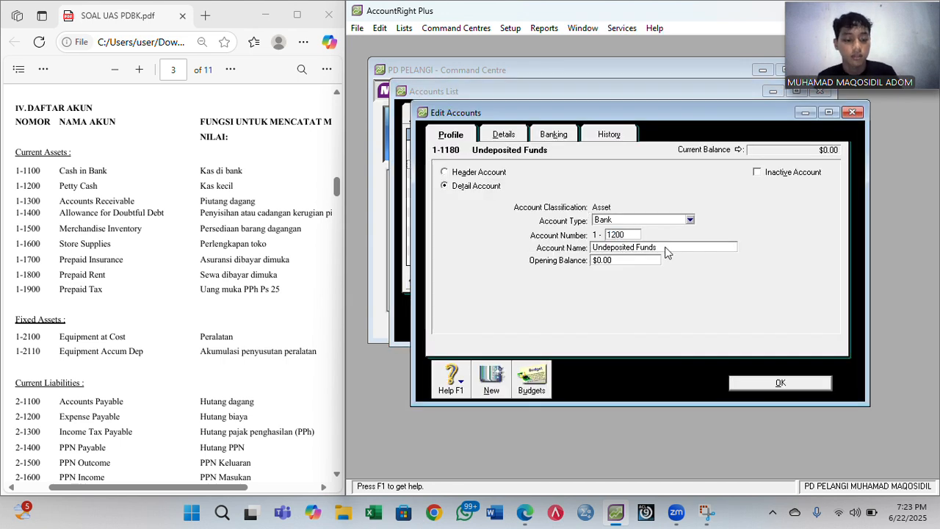
{"action": "key", "text": "Tab"}
{"action": "type", "text": "Pe"}
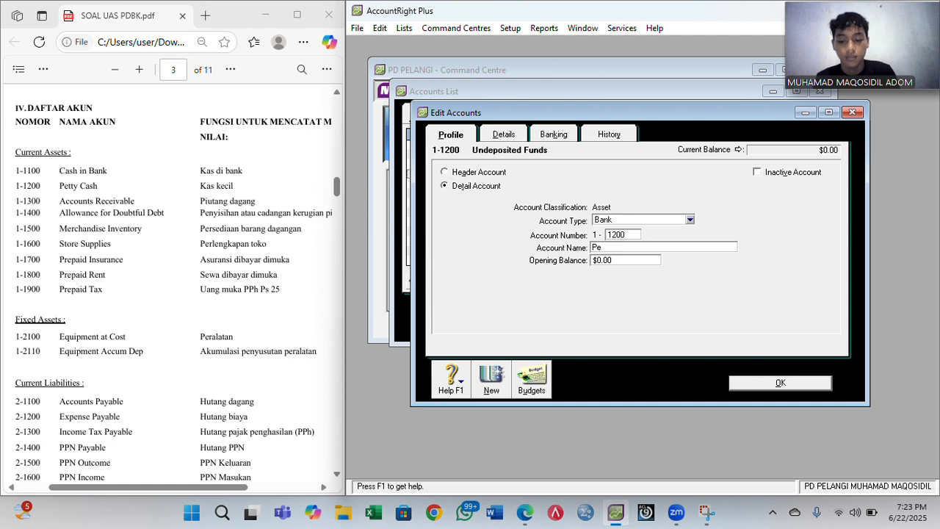
{"action": "type", "text": "tty Ca"}
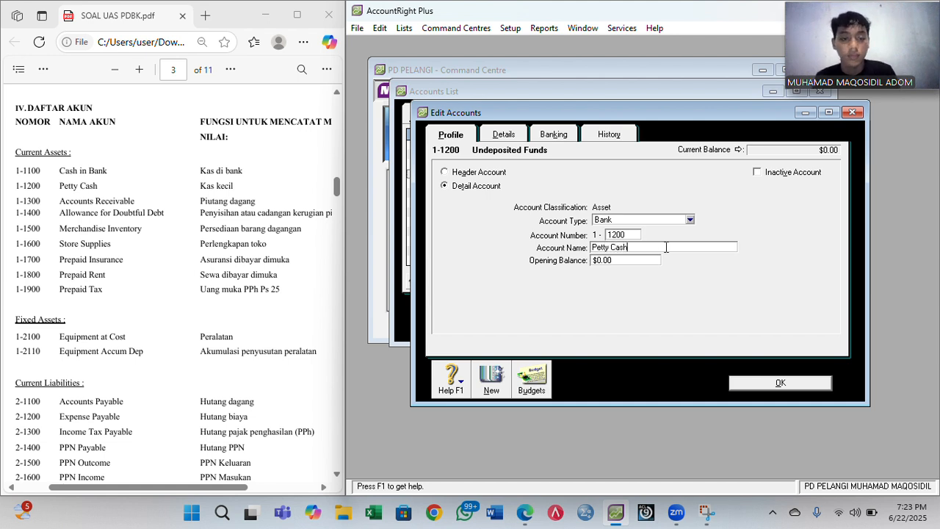
{"action": "type", "text": "sh"}
{"action": "left_click", "coordinate": [748, 381]}
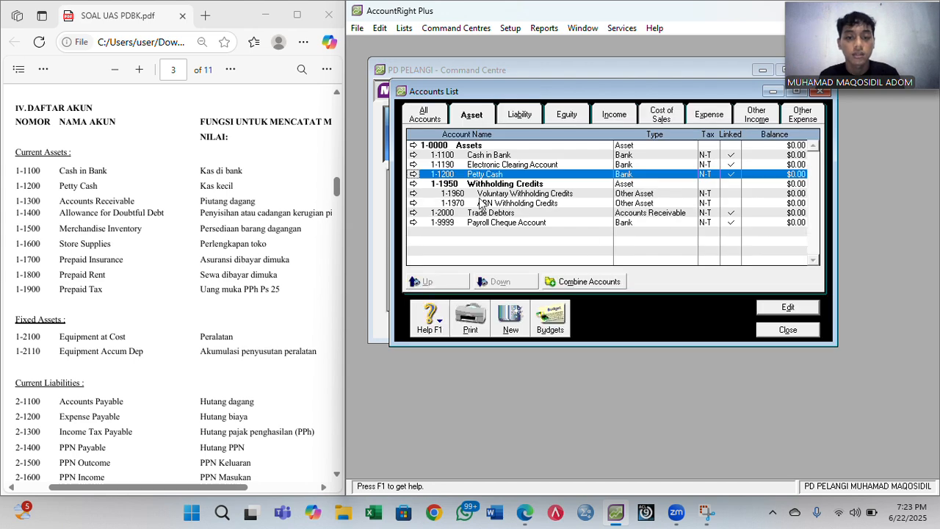
- Change Trade Debtors to 1-1300 Accounts Receivable
{"action": "left_click", "coordinate": [413, 213]}
{"action": "type", "text": "1300"}
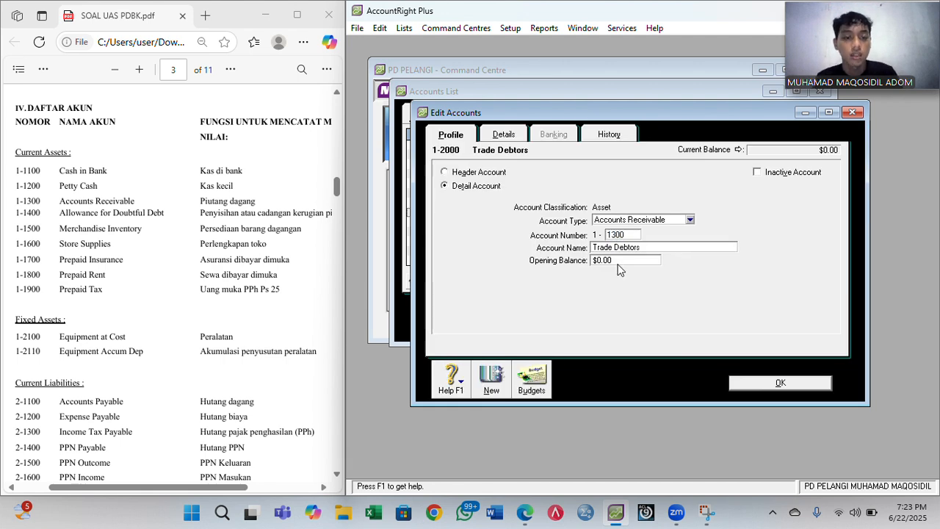
{"action": "key", "text": "Tab"}
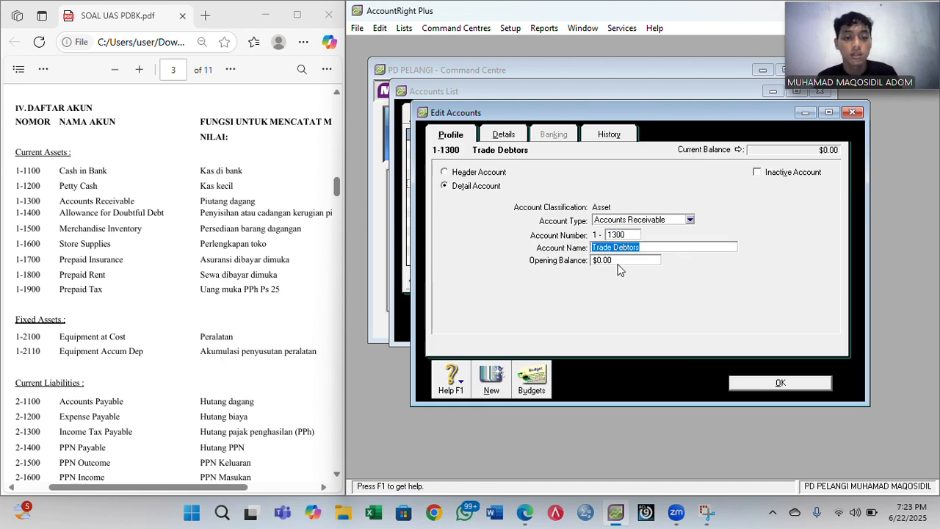
{"action": "type", "text": "Accounts"}
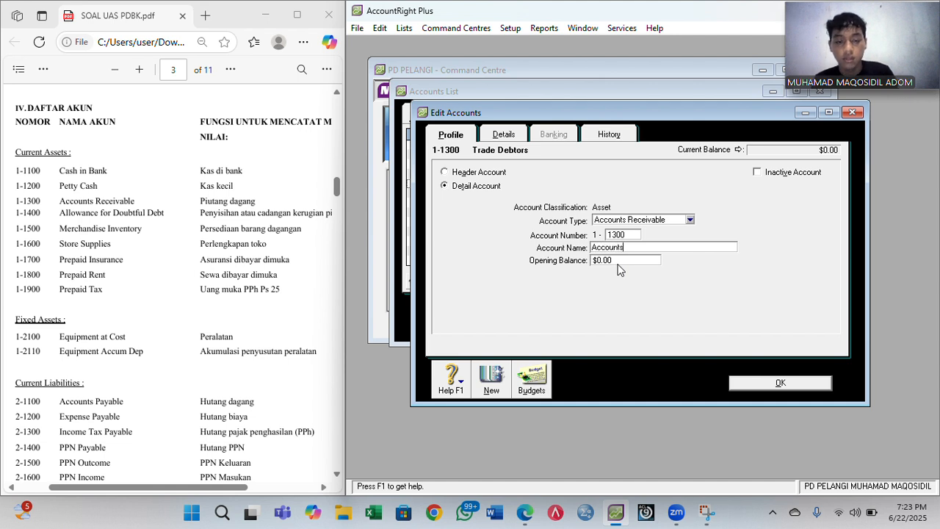
{"action": "type", "text": " Rece"}
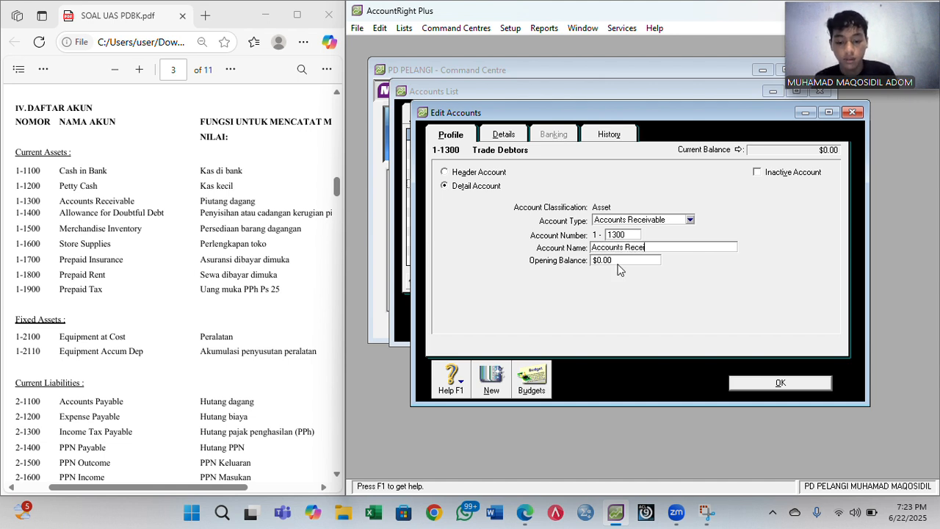
{"action": "type", "text": "ivable"}
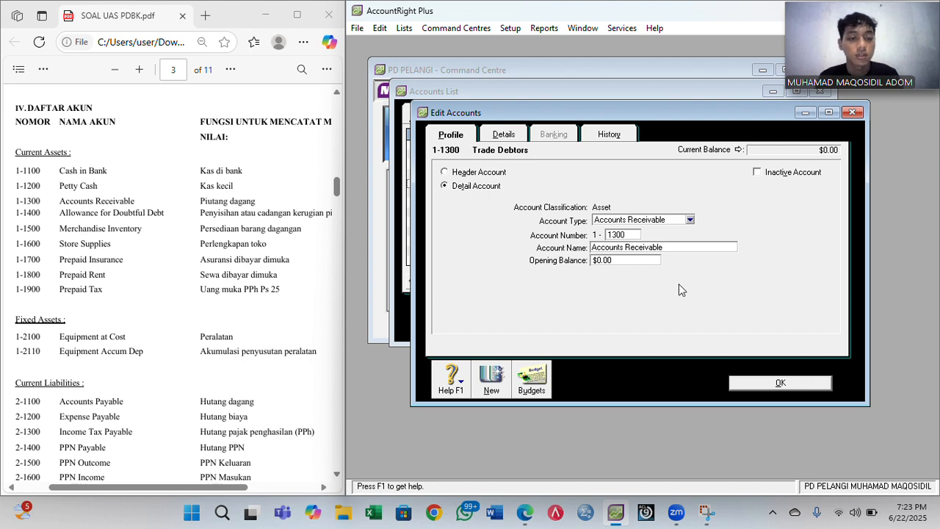
{"action": "left_click", "coordinate": [765, 383]}
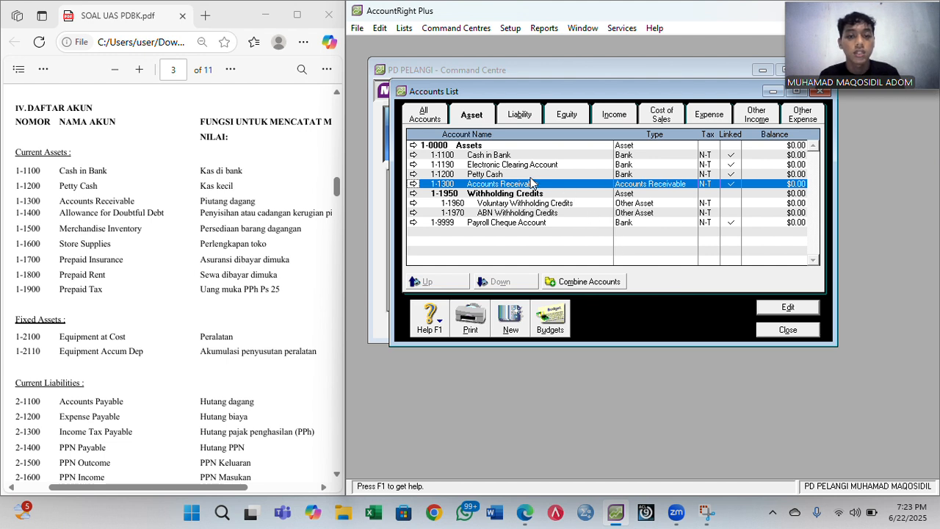
- On the liability accounts, change Trade Creditors to 2-1100 Accounts Payable
{"action": "left_click", "coordinate": [518, 119]}
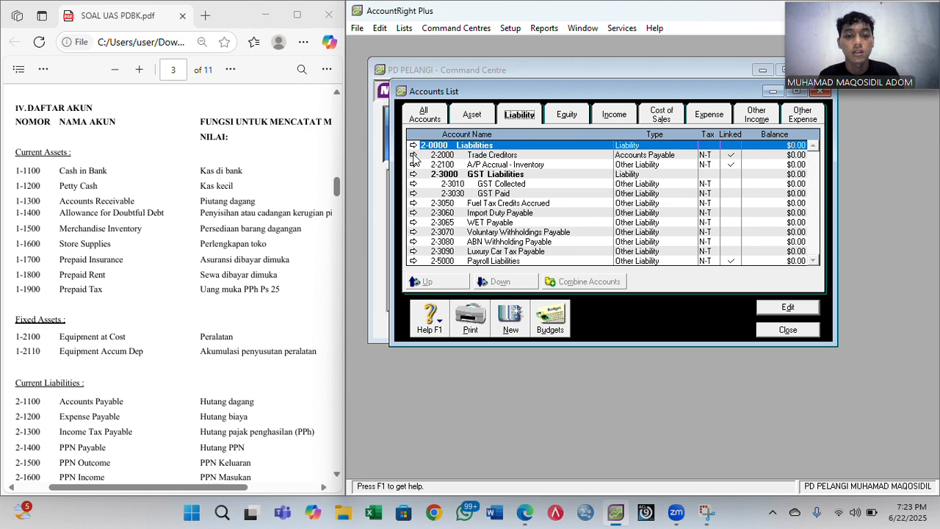
{"action": "left_click", "coordinate": [397, 26]}
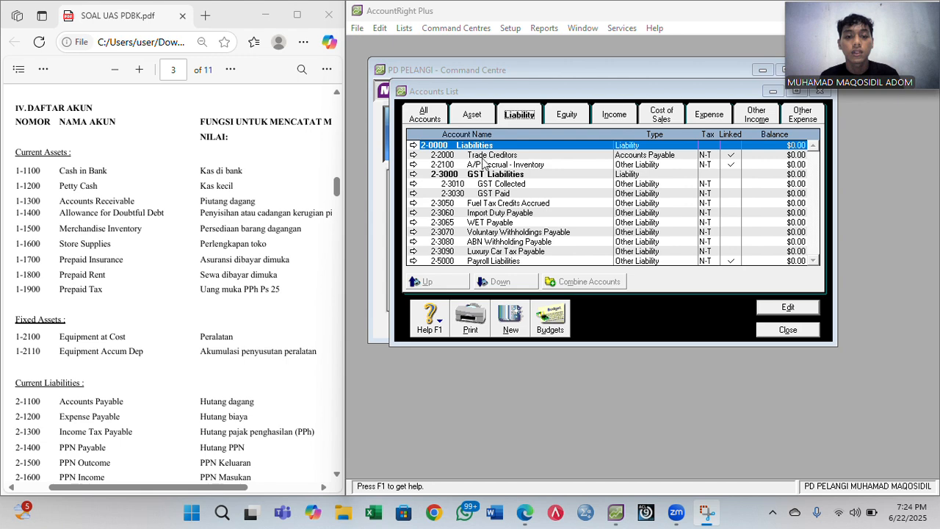
{"action": "left_click", "coordinate": [414, 155]}
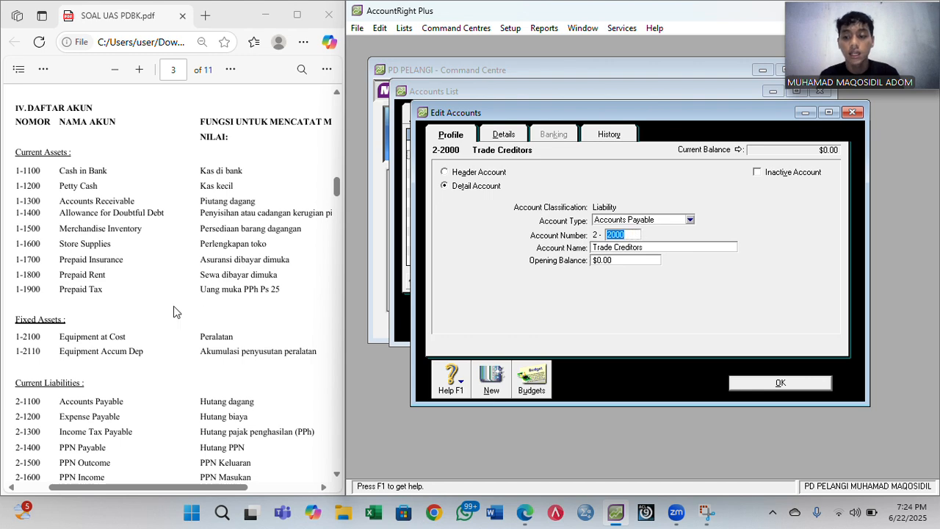
{"action": "scroll", "coordinate": [176, 312], "scroll_direction": "down", "scroll_amount": 2}
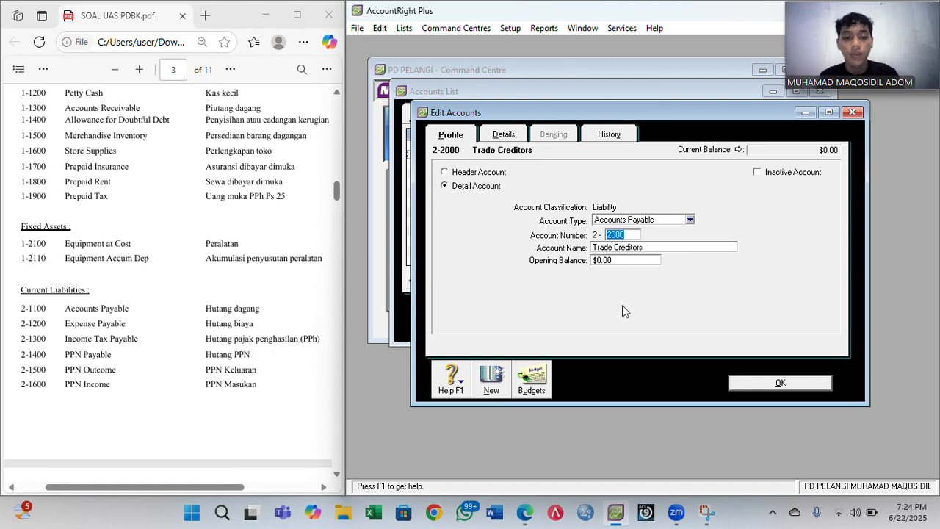
{"action": "type", "text": "1100"}
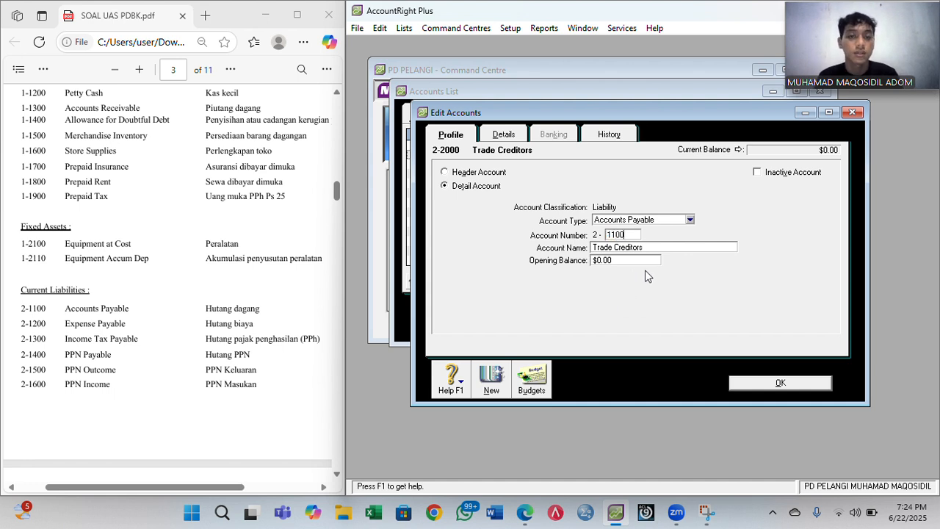
{"action": "left_click", "coordinate": [655, 246]}
{"action": "type", "text": "Ac"}
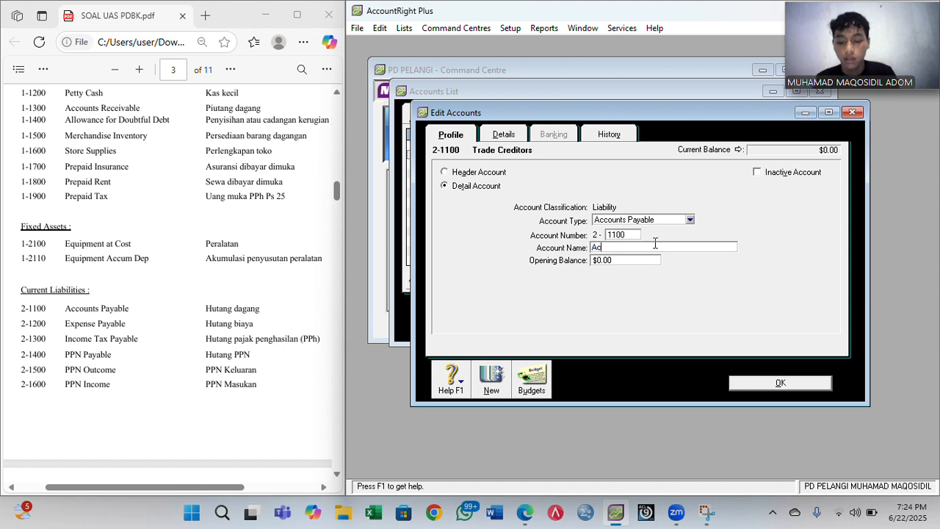
{"action": "type", "text": "counts Payable"}
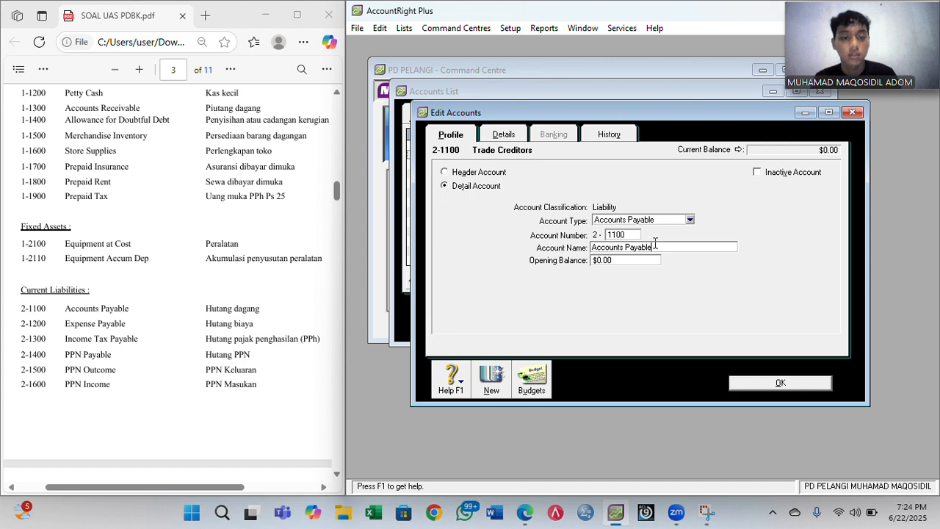
{"action": "left_click", "coordinate": [749, 382]}
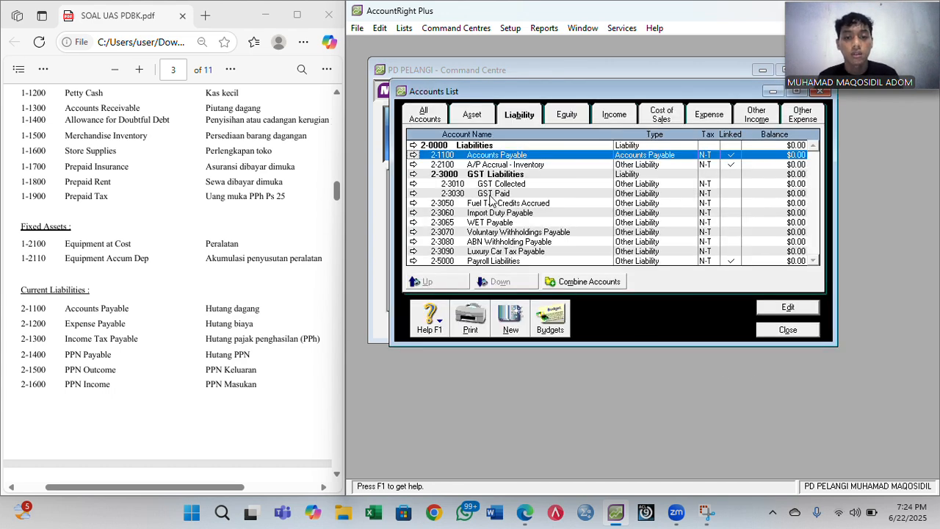
- Turn GST Collected into 2-1500 PPN Outcome, an Other Current Liability
{"action": "left_click", "coordinate": [413, 184]}
{"action": "left_click", "coordinate": [689, 221]}
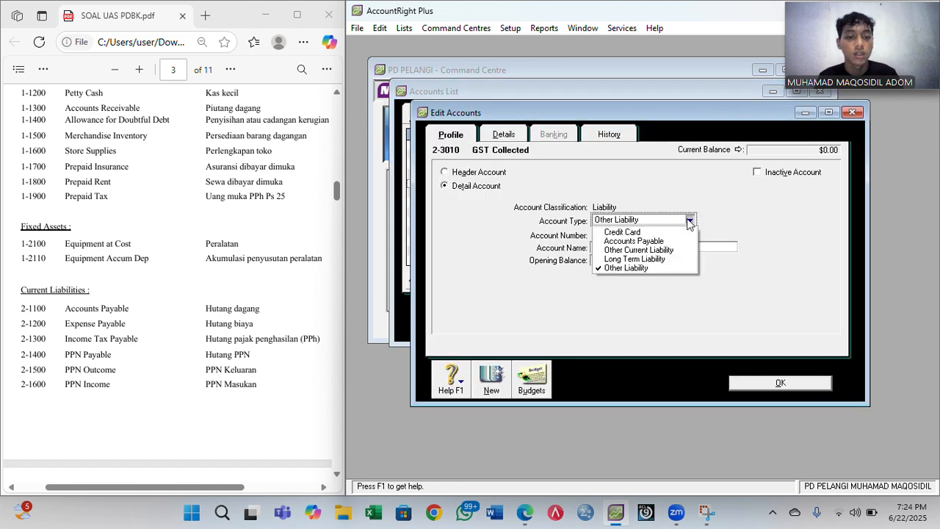
{"action": "left_click", "coordinate": [664, 250]}
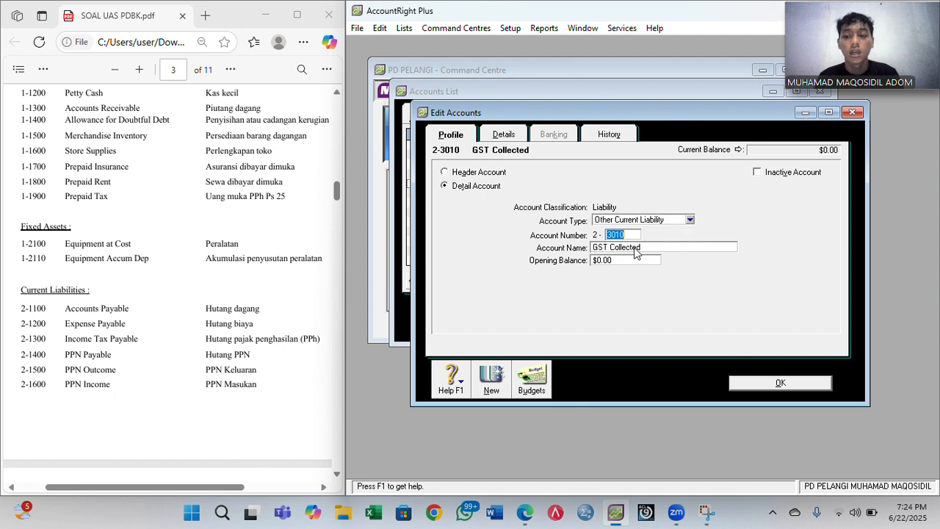
{"action": "type", "text": "15"}
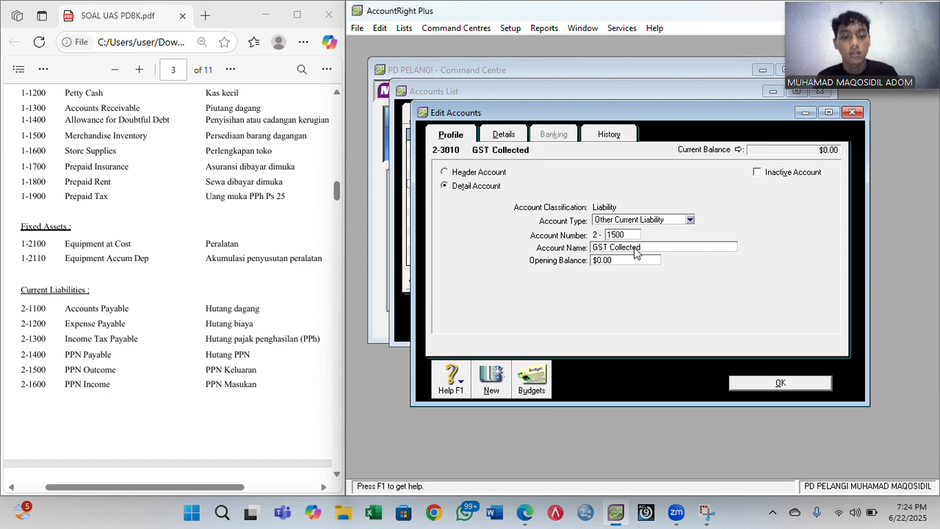
{"action": "key", "text": "Tab"}
{"action": "type", "text": "P"}
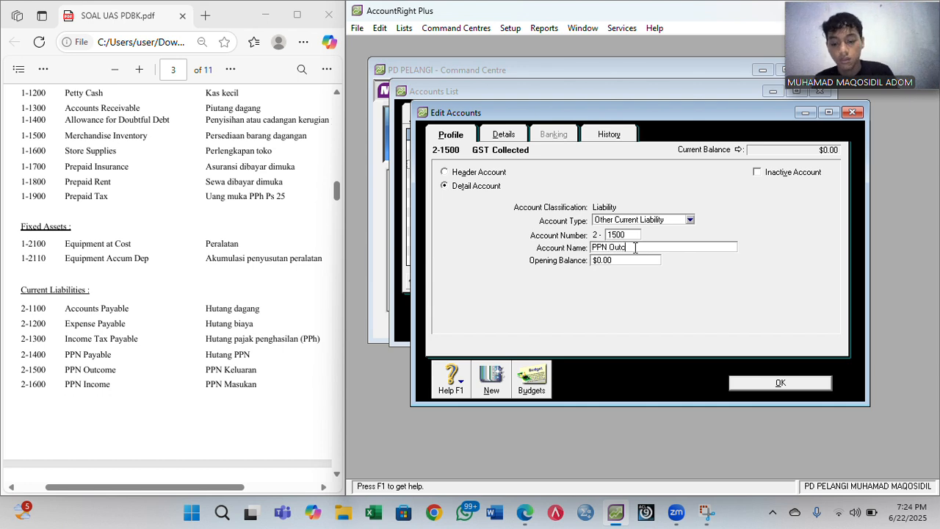
{"action": "type", "text": "PN Outcome"}
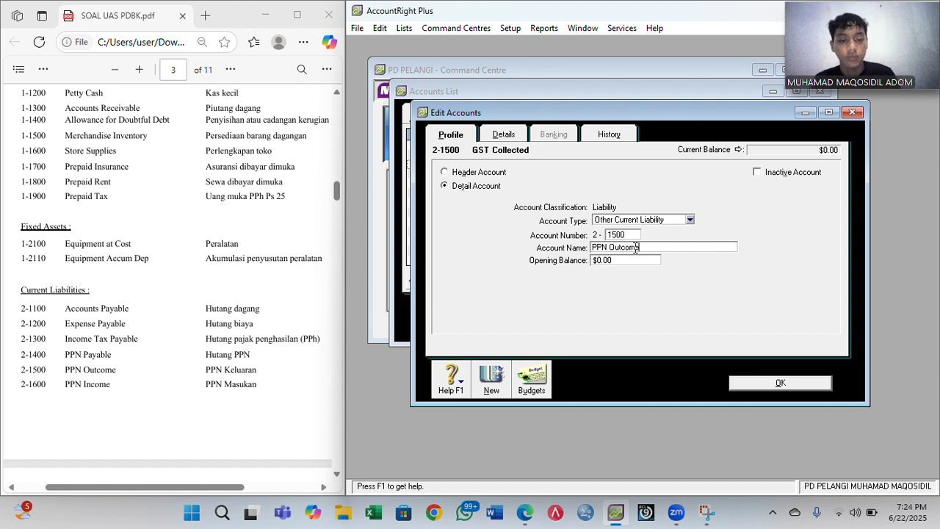
{"action": "left_click", "coordinate": [757, 383]}
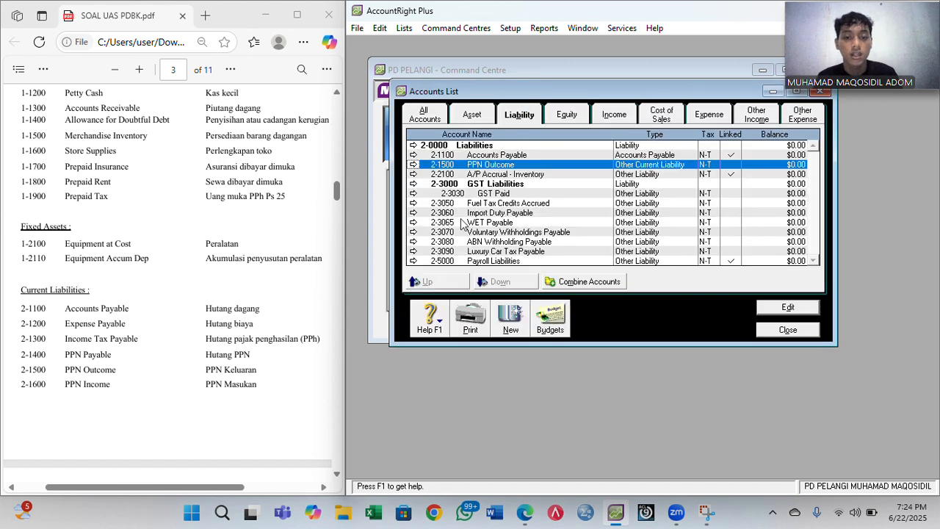
- Turn GST Paid into 2-1600 PPN Income, an Other Current Liability
{"action": "left_click", "coordinate": [413, 193]}
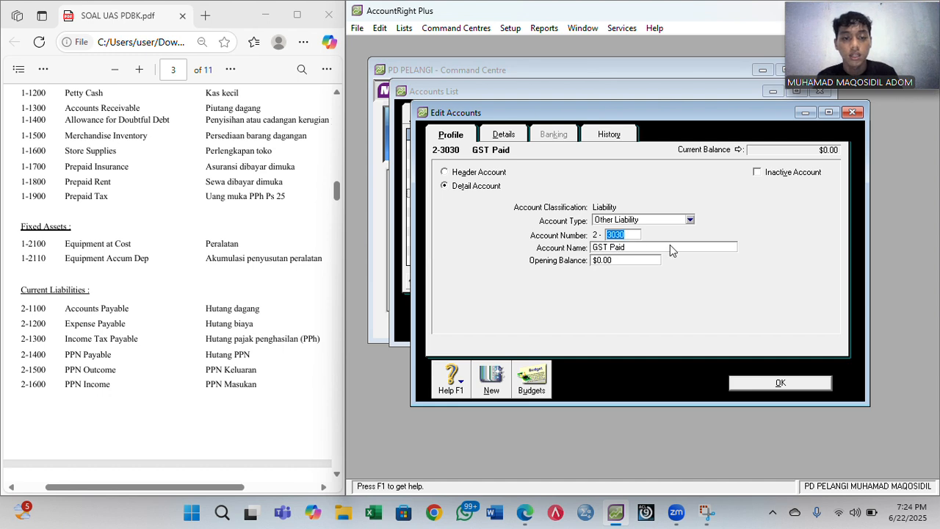
{"action": "left_click", "coordinate": [689, 220]}
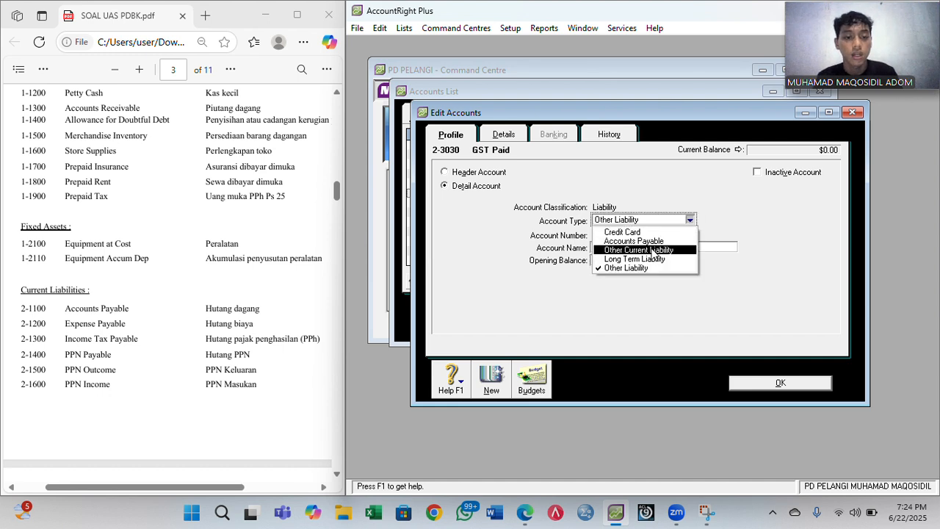
{"action": "left_click", "coordinate": [651, 250]}
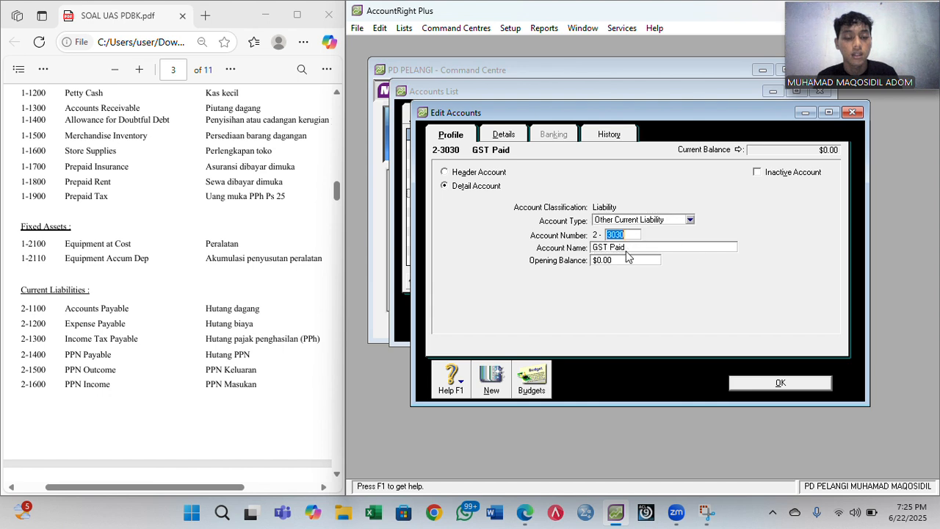
{"action": "type", "text": "16"}
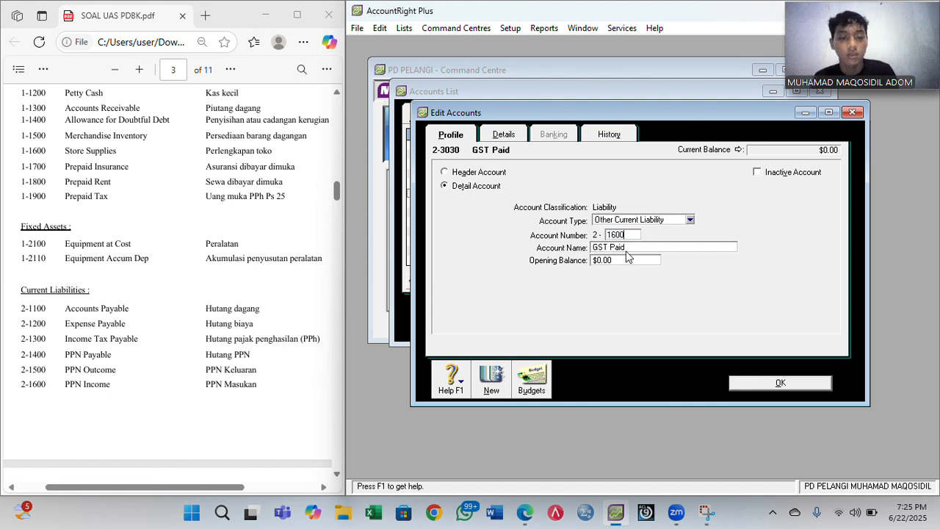
{"action": "left_click", "coordinate": [627, 251]}
{"action": "type", "text": "PPN Income"}
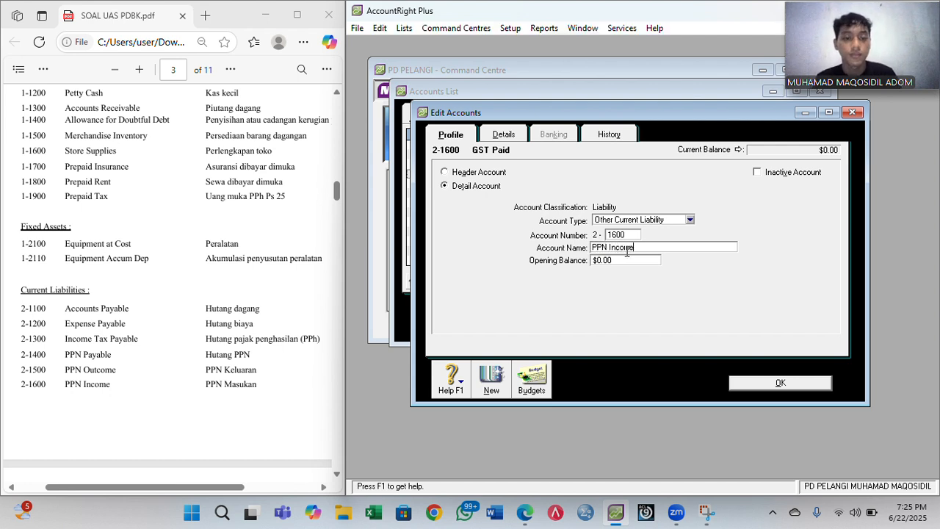
{"action": "left_click", "coordinate": [749, 384]}
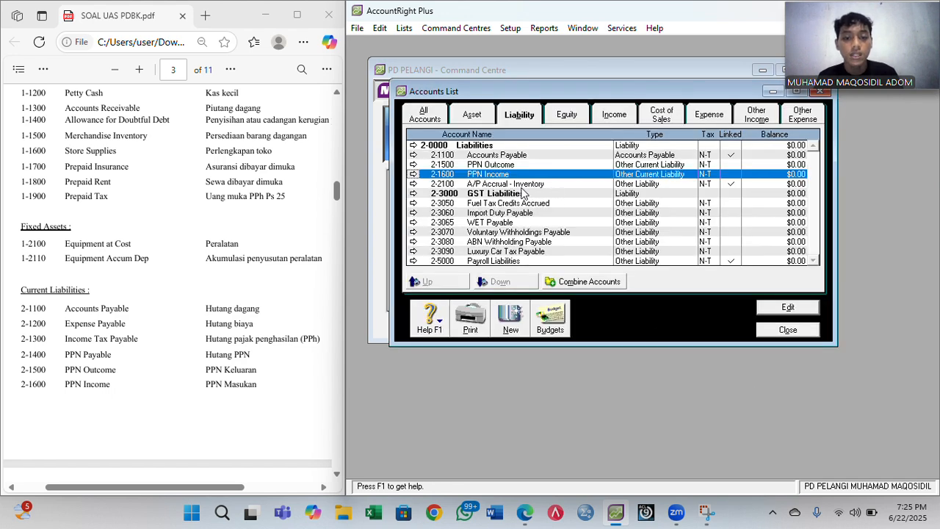
- Add a 1-1000 Current Assets header account to the asset accounts
{"action": "left_click", "coordinate": [472, 116]}
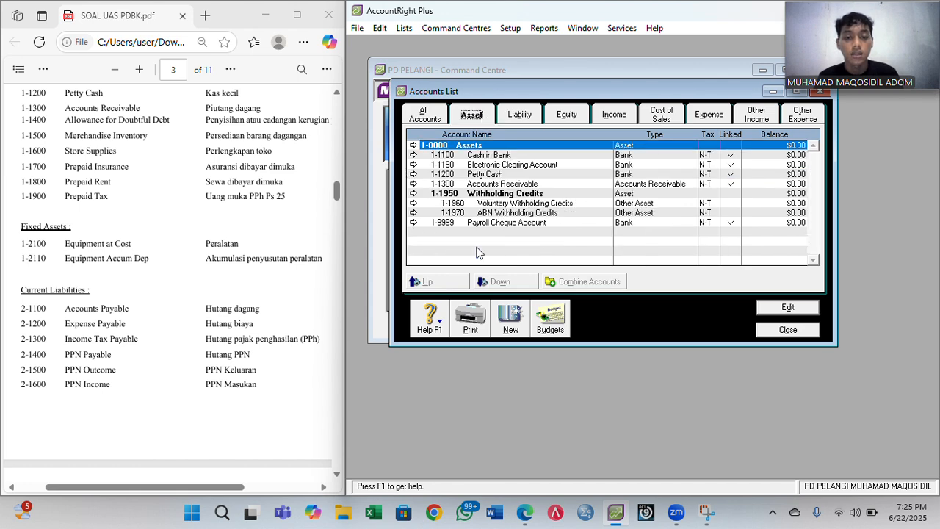
{"action": "scroll", "coordinate": [197, 177], "scroll_direction": "up", "scroll_amount": 3}
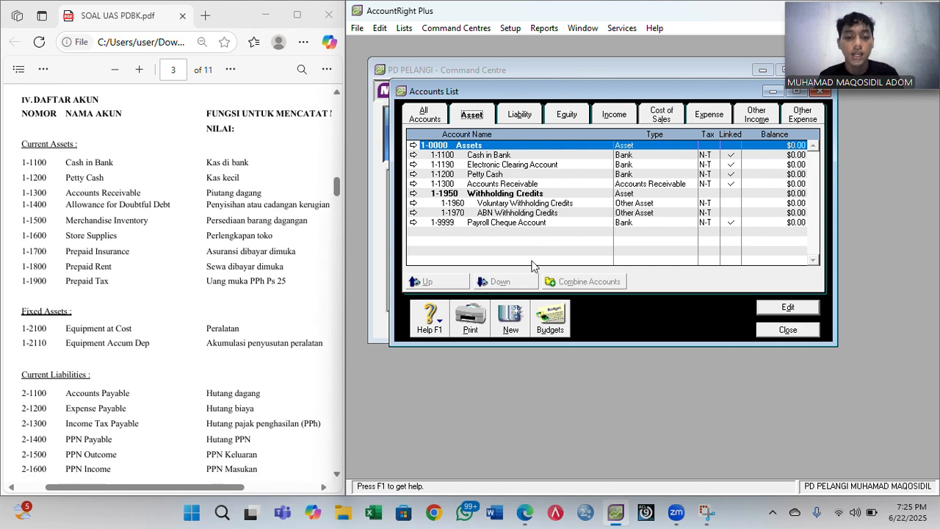
{"action": "left_click", "coordinate": [507, 315]}
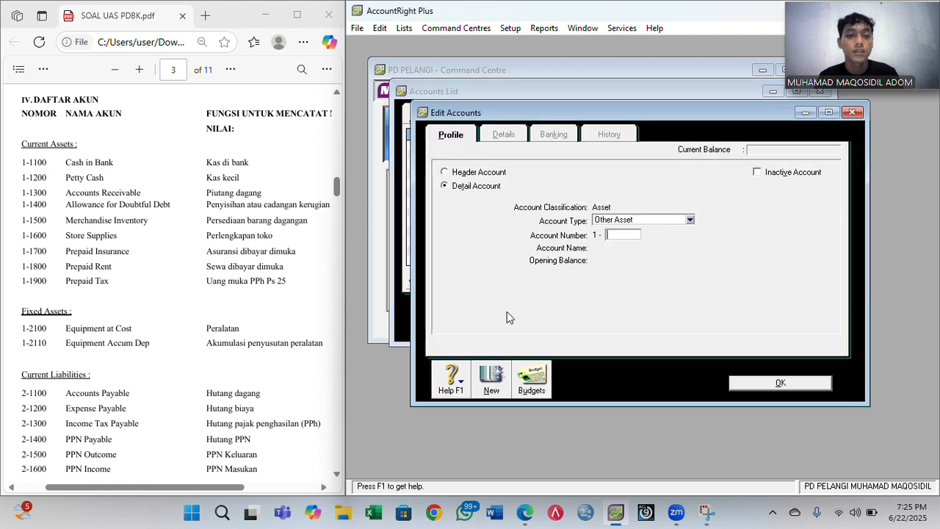
{"action": "left_click", "coordinate": [463, 175]}
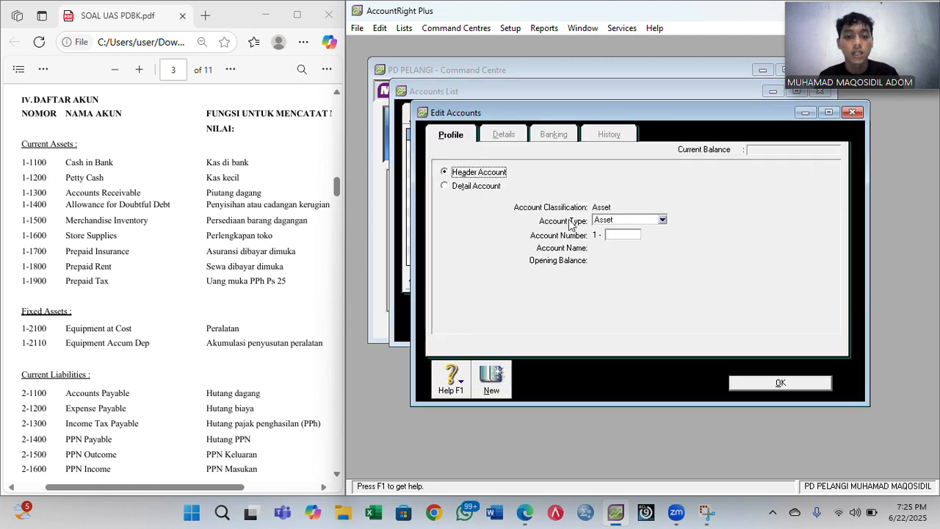
{"action": "left_click", "coordinate": [630, 236]}
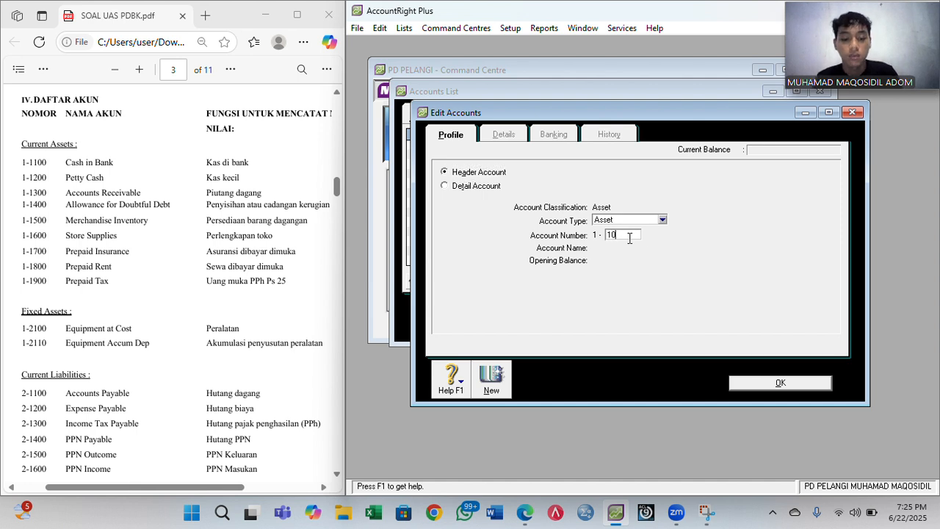
{"action": "key", "text": "Tab"}
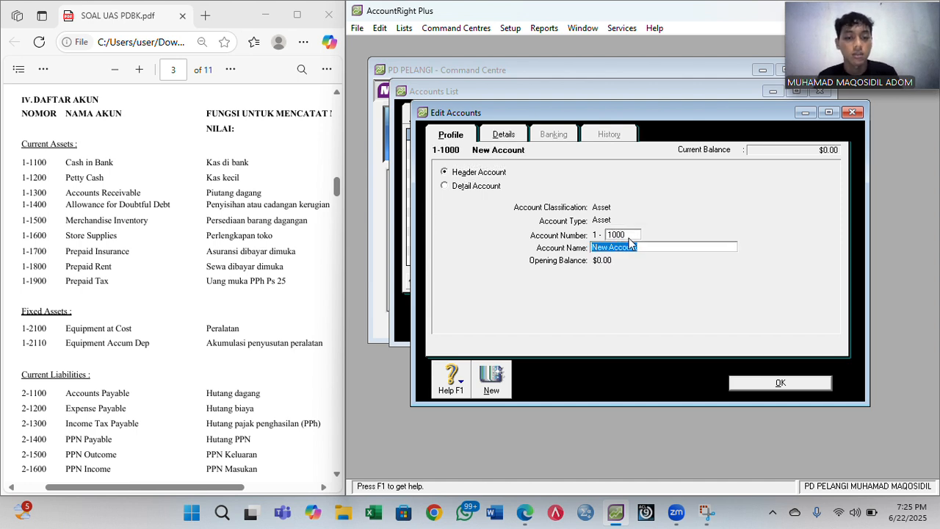
{"action": "type", "text": "Current Assets"}
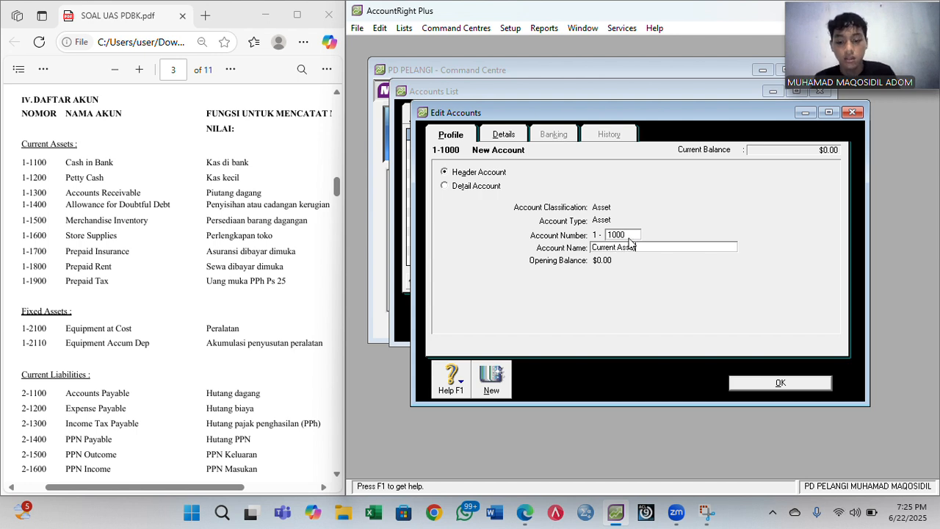
{"action": "left_click", "coordinate": [499, 382]}
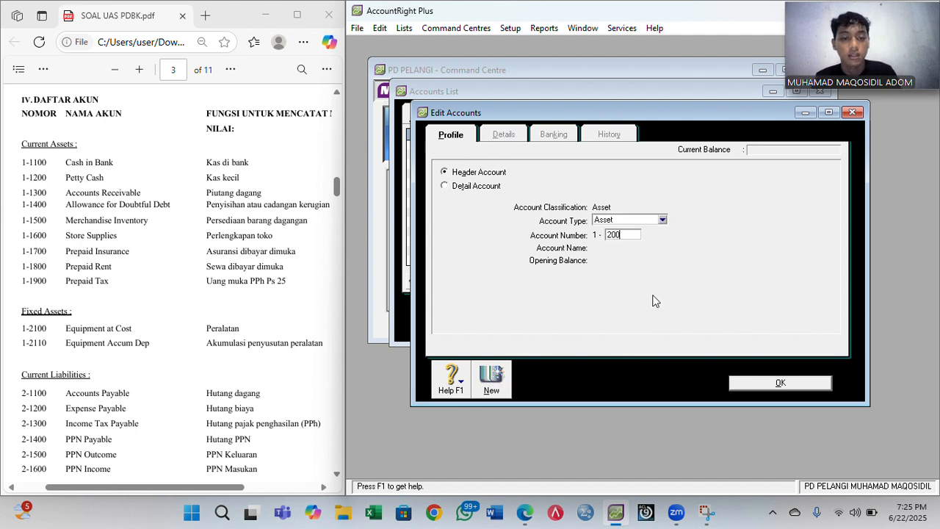
- Add the 1-2000 Fixed Assets header account
{"action": "key", "text": "Tab"}
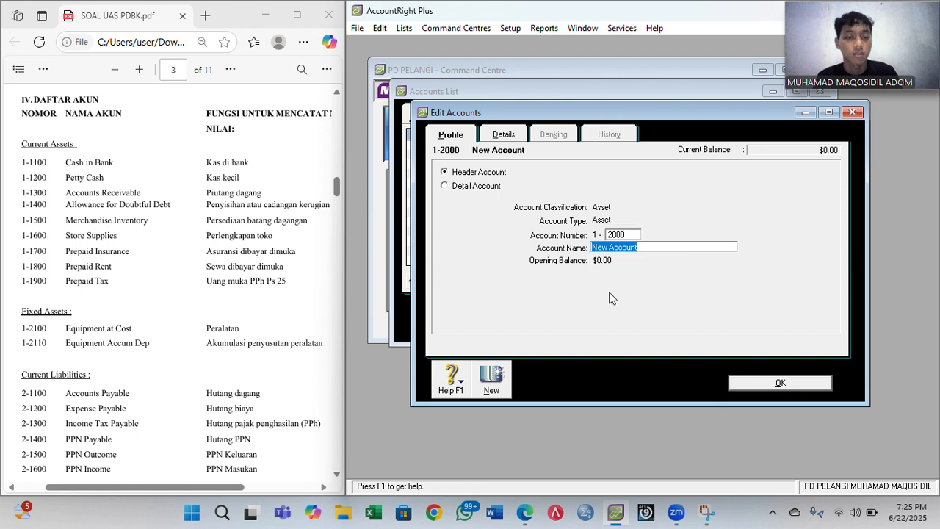
{"action": "type", "text": "Fix"}
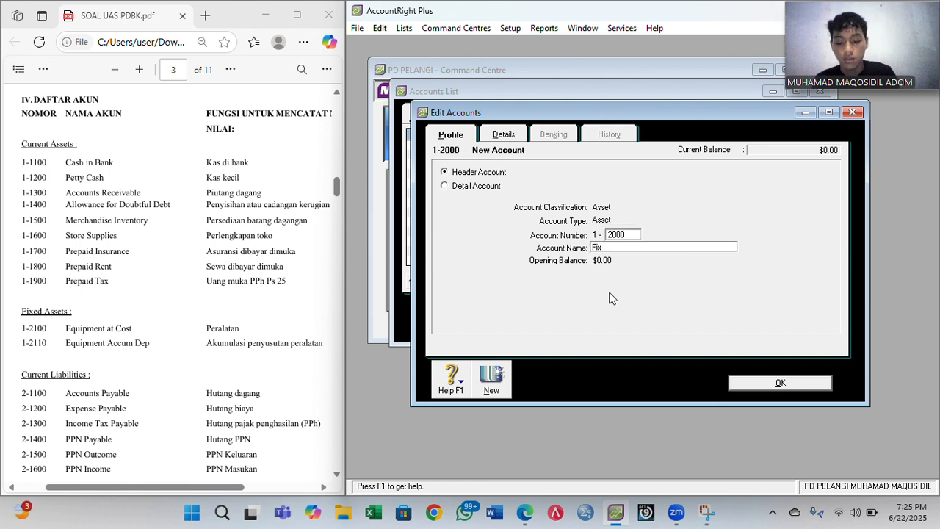
{"action": "type", "text": "ed Assets"}
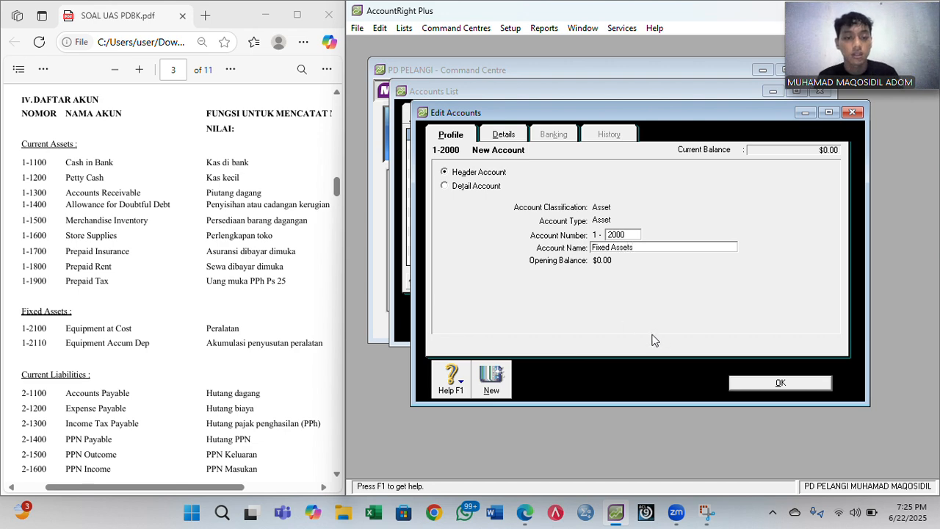
{"action": "left_click", "coordinate": [753, 388]}
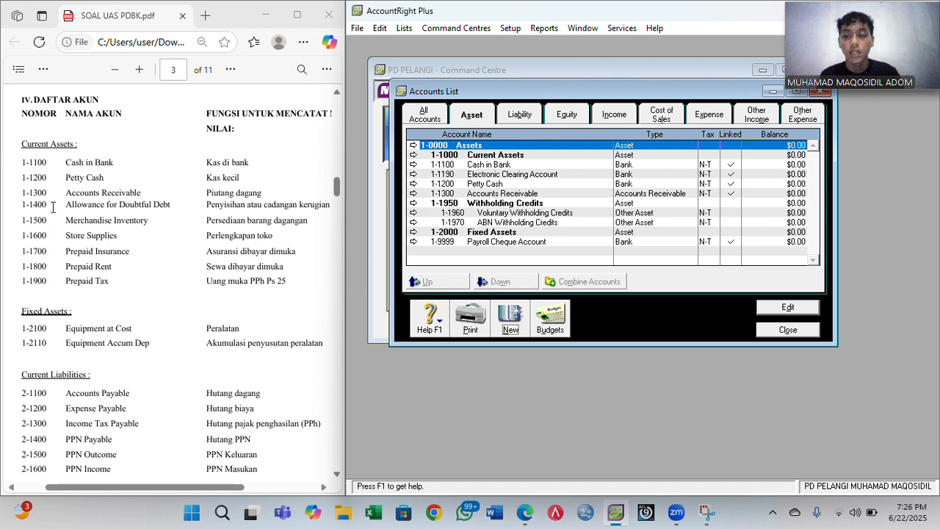
- Add 1-1400 Allowance for Doubtful Debt as an Other Current Asset
{"action": "left_click", "coordinate": [511, 330]}
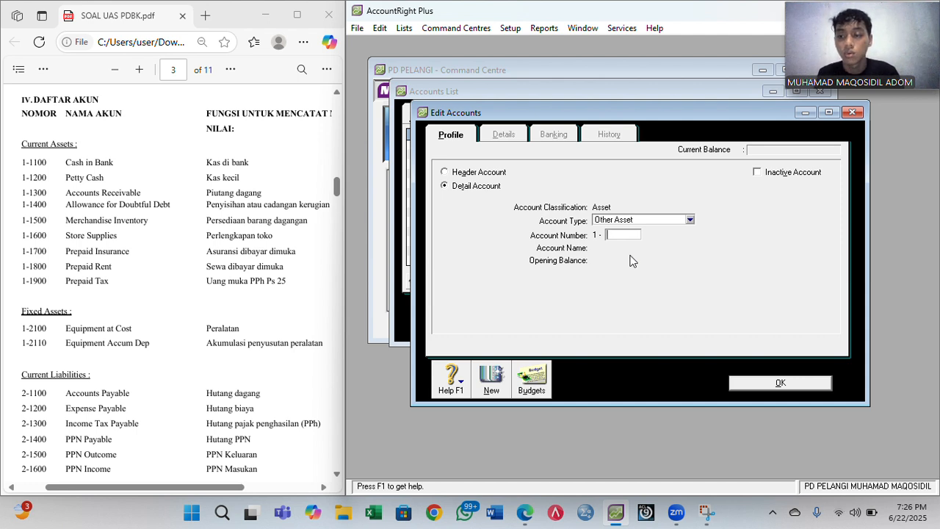
{"action": "key", "text": "Tab"}
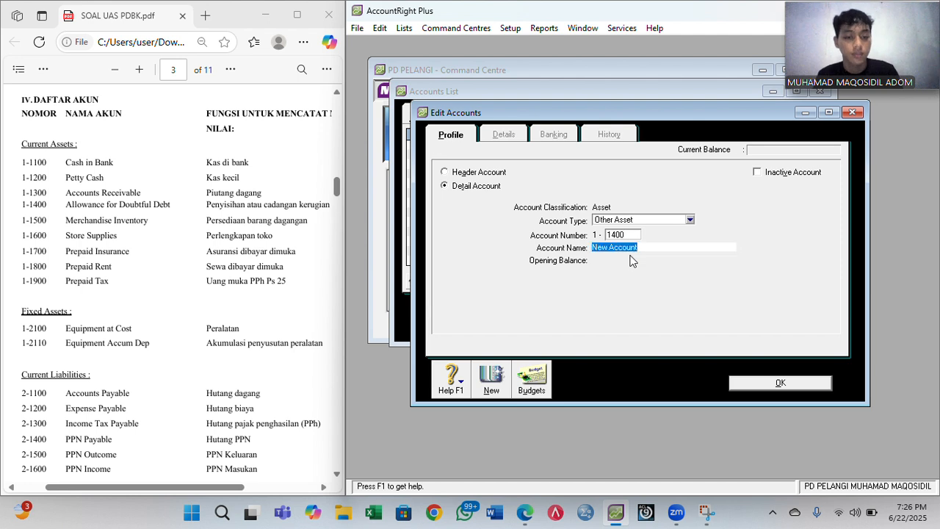
{"action": "left_click", "coordinate": [691, 220]}
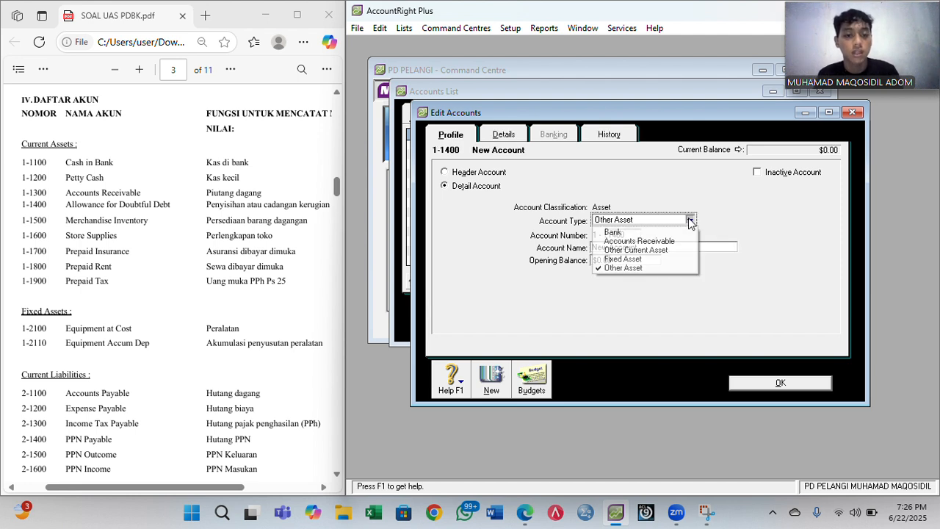
{"action": "left_click", "coordinate": [660, 243]}
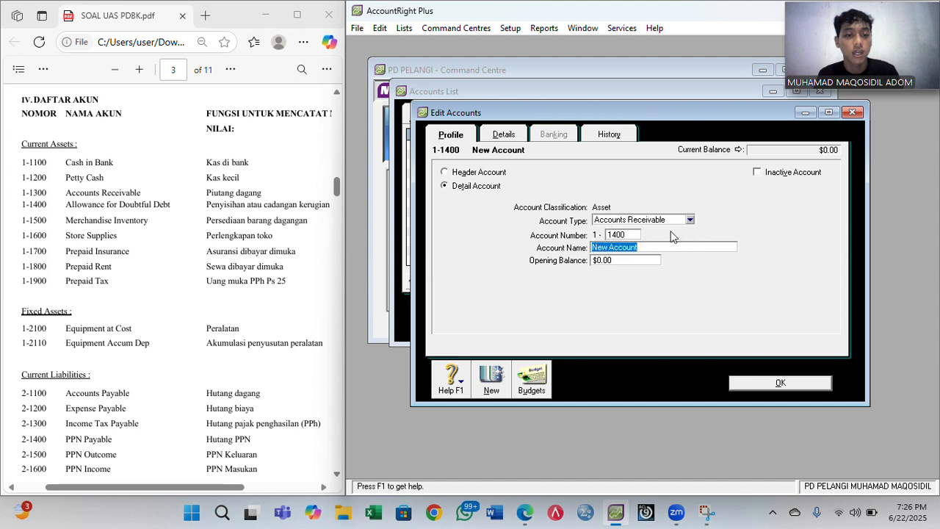
{"action": "left_click", "coordinate": [691, 219]}
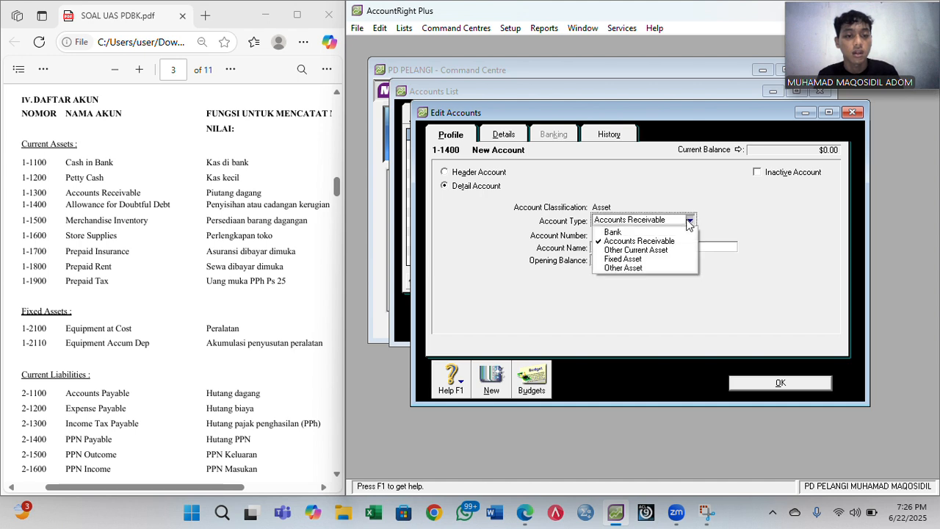
{"action": "left_click", "coordinate": [659, 251]}
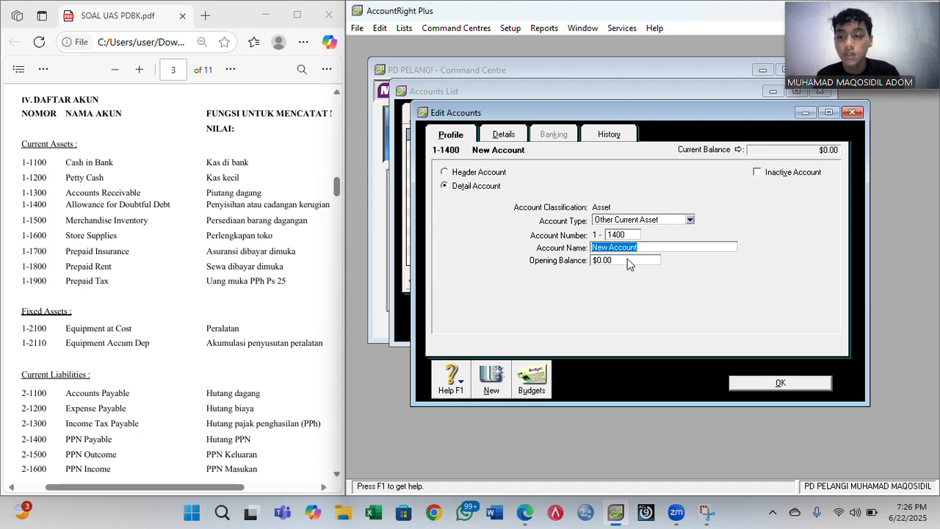
{"action": "type", "text": "Allowance for"}
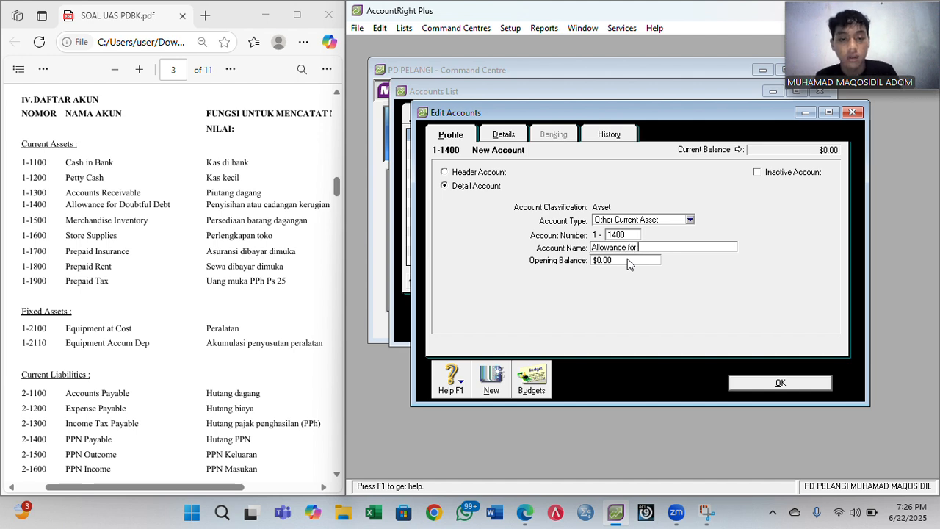
{"action": "type", "text": " Doubt"}
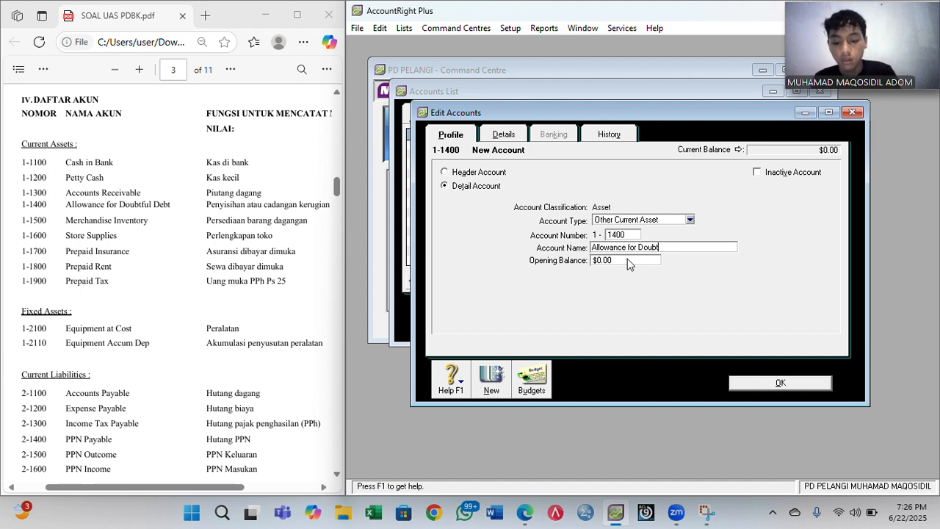
{"action": "type", "text": "ful Debt"}
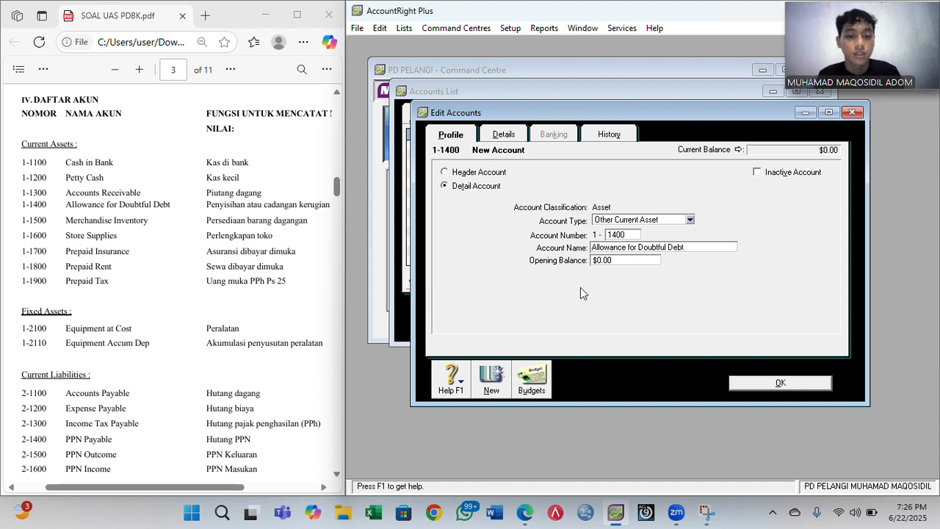
{"action": "left_click", "coordinate": [492, 380]}
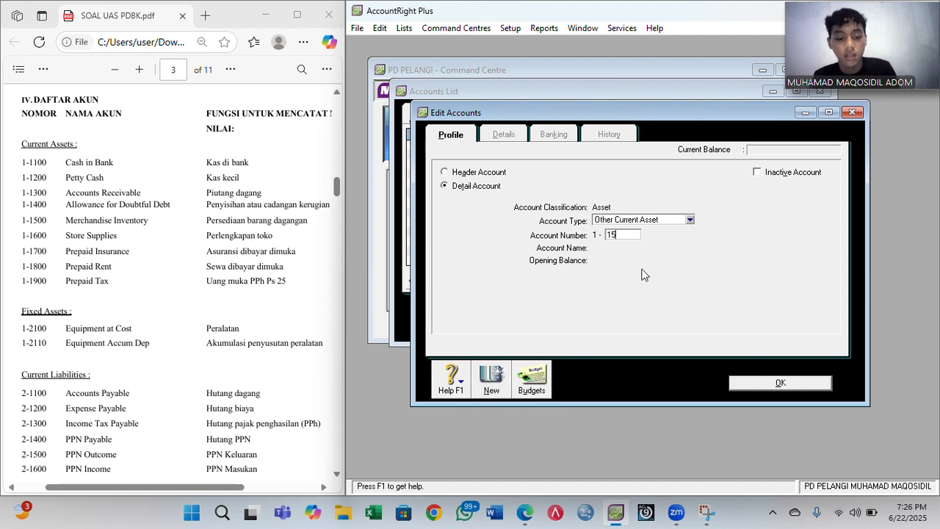
- Add accounts 1-1500 Merchandise Inventory, 1-1600 Store Supplies and 1-1700 Prepaid Insurance
{"action": "key", "text": "Tab"}
{"action": "type", "text": "Me"}
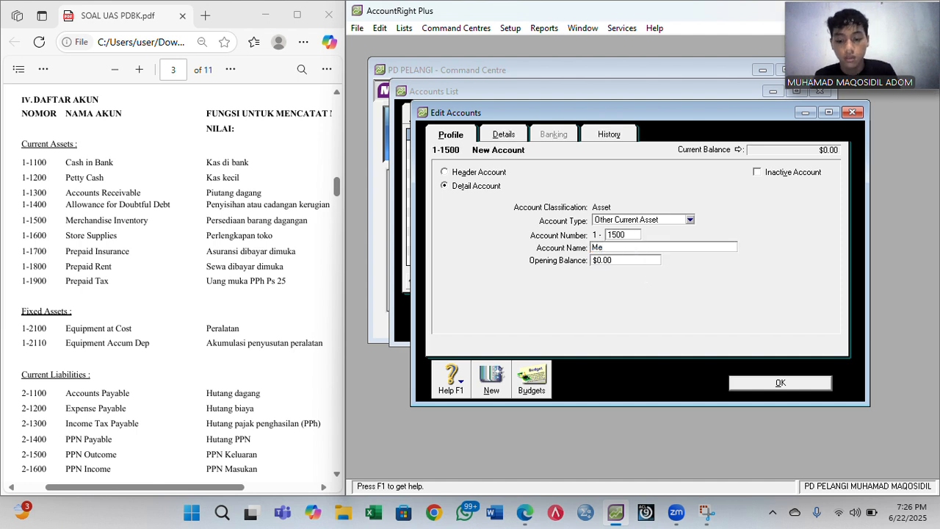
{"action": "type", "text": "rchandise"}
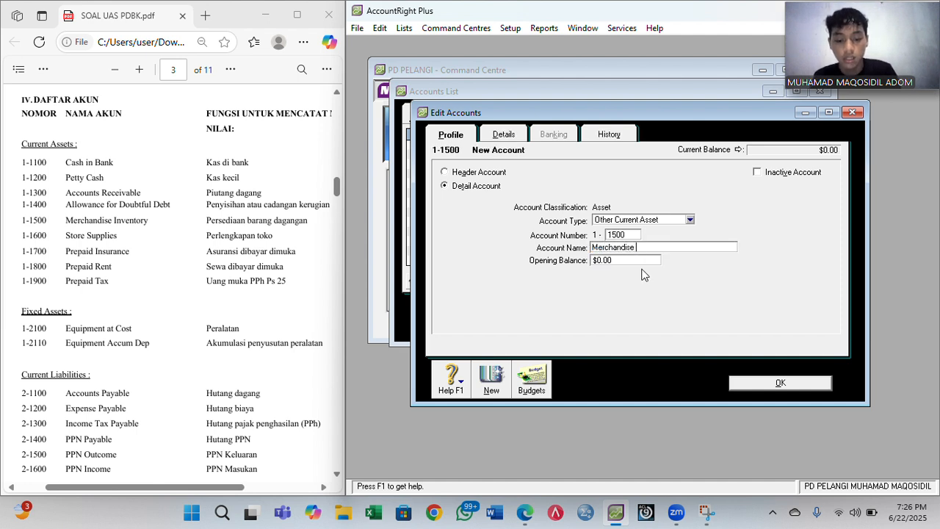
{"action": "type", "text": " Inventory"}
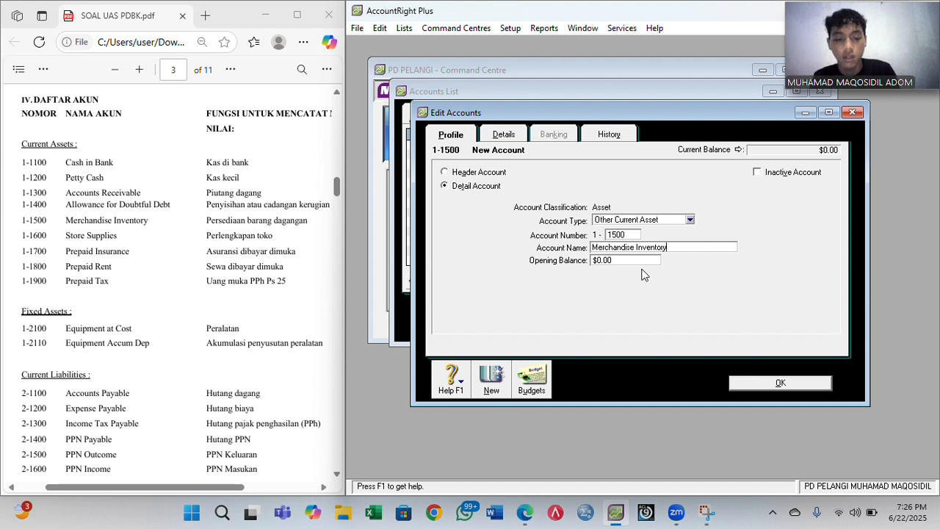
{"action": "left_click", "coordinate": [492, 376]}
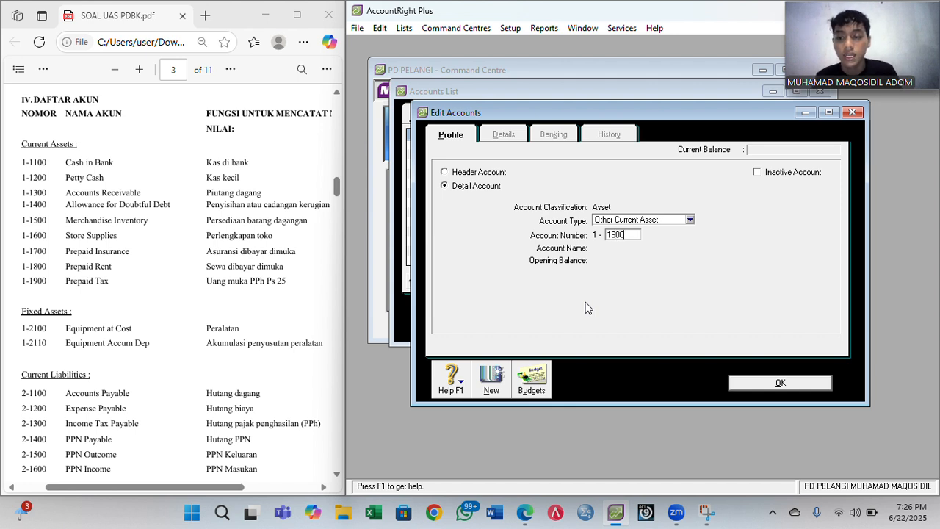
{"action": "key", "text": "Tab"}
{"action": "type", "text": "Stor"}
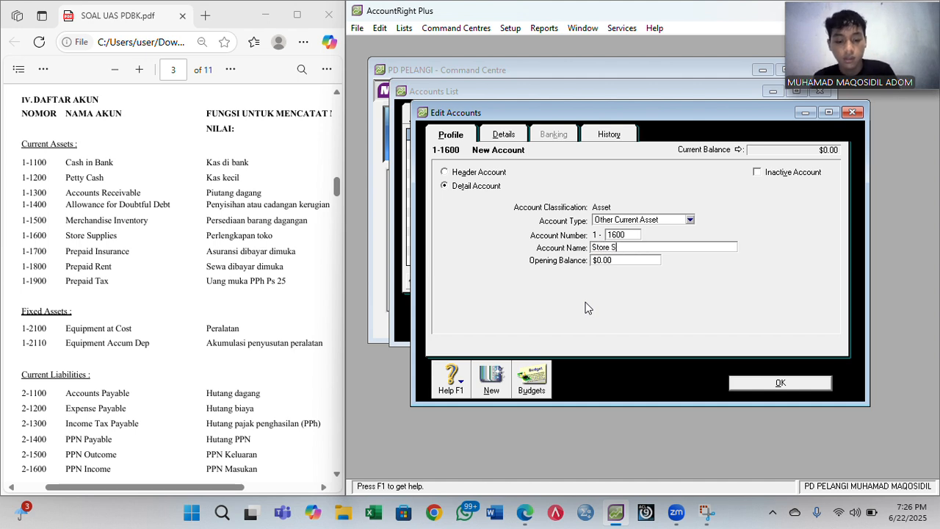
{"action": "type", "text": "e Supplies"}
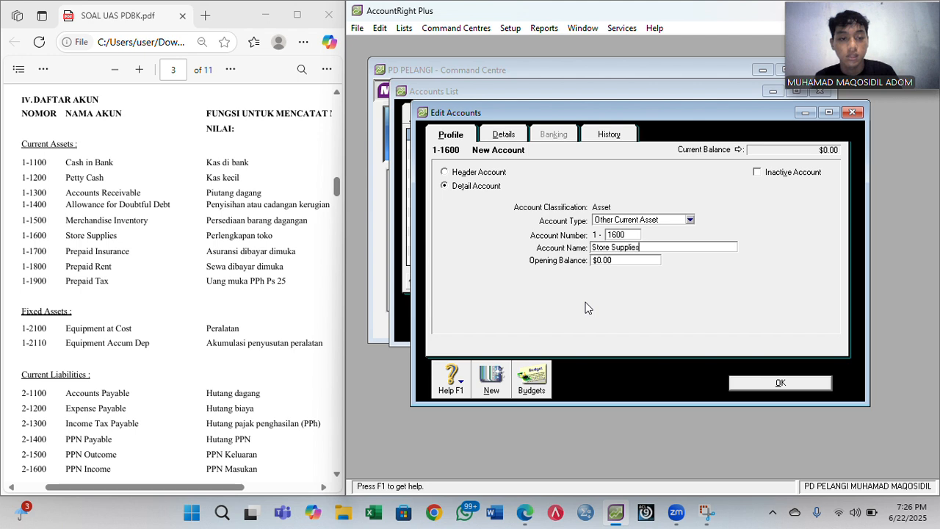
{"action": "left_click", "coordinate": [499, 377]}
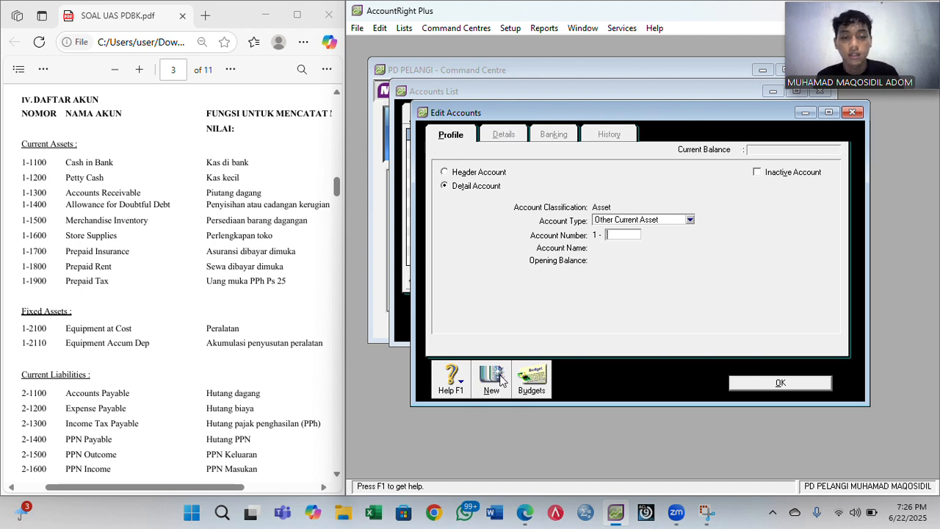
{"action": "type", "text": "1700"}
{"action": "key", "text": "Tab"}
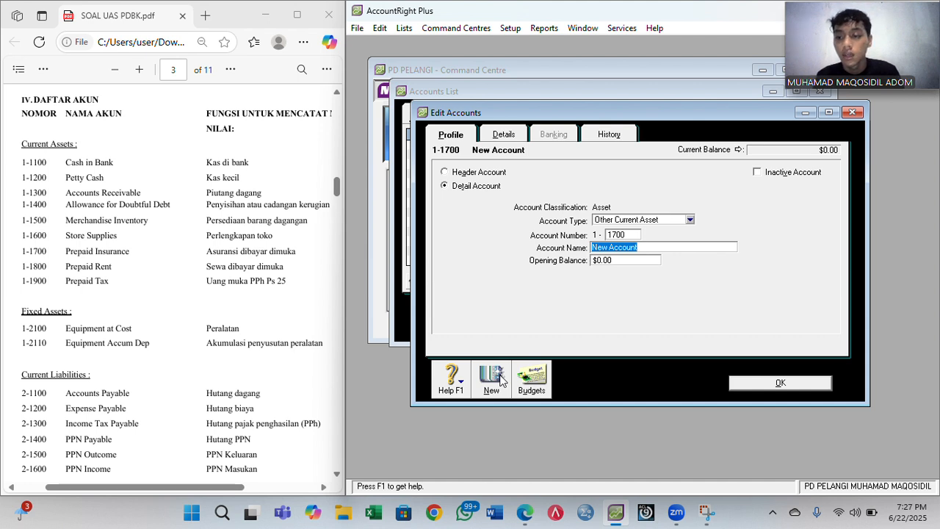
{"action": "type", "text": "Pr"}
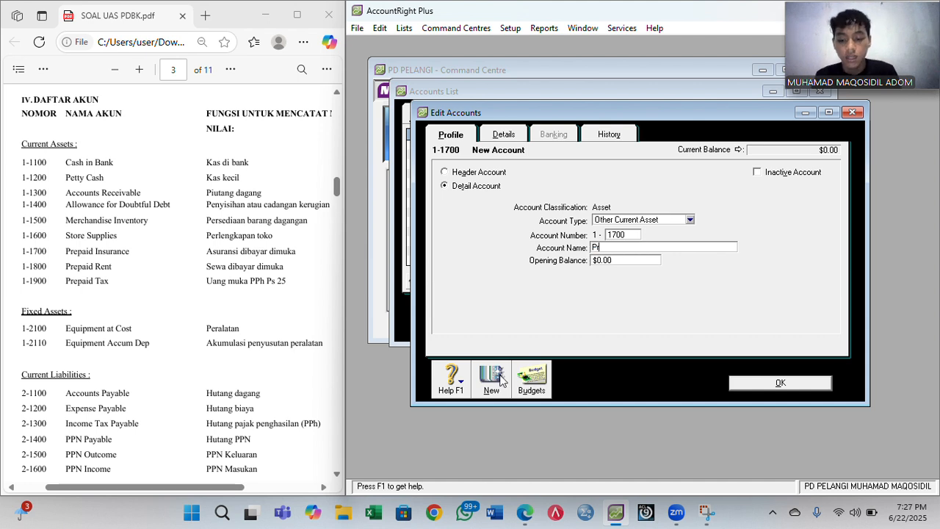
{"action": "type", "text": "epaid Insu"}
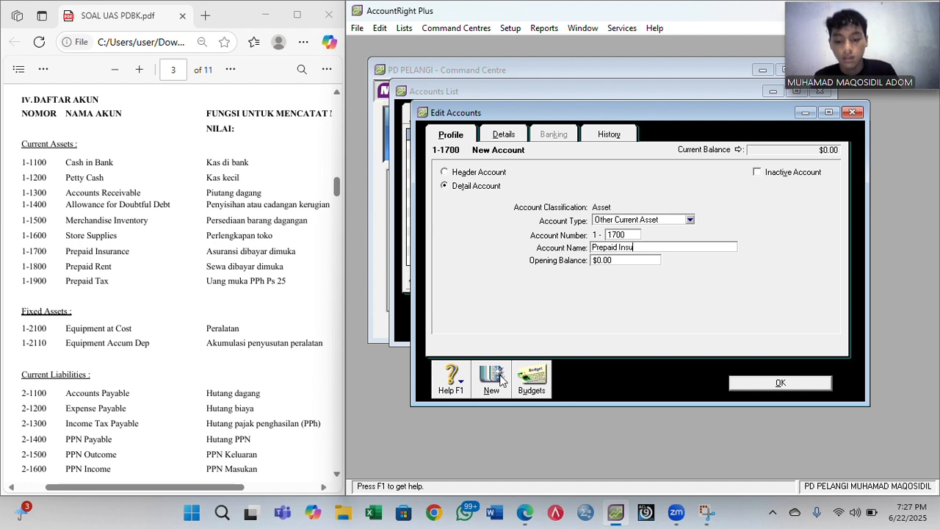
{"action": "type", "text": "rance"}
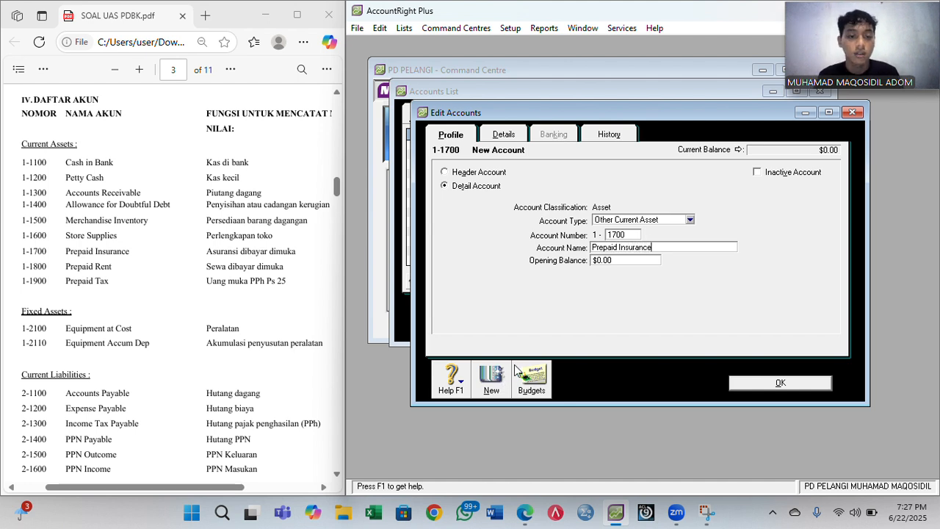
{"action": "left_click", "coordinate": [498, 377]}
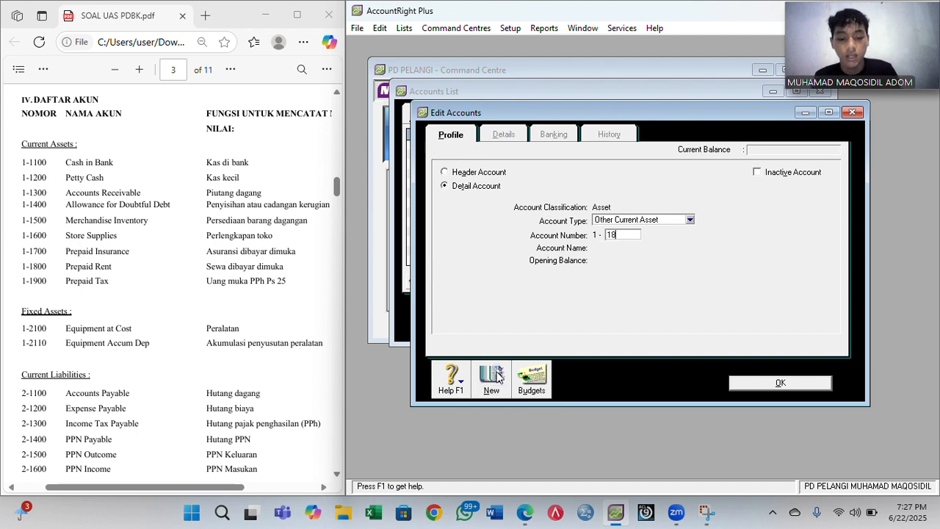
- Add accounts 1-1800 Prepaid Rent and 1-1900 Prepaid Tax
{"action": "key", "text": "Tab"}
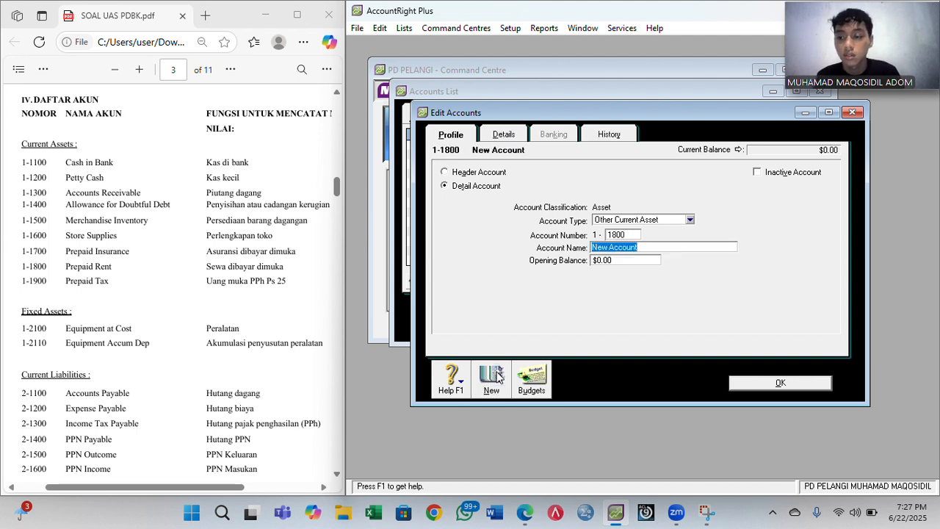
{"action": "type", "text": "Prepaid"}
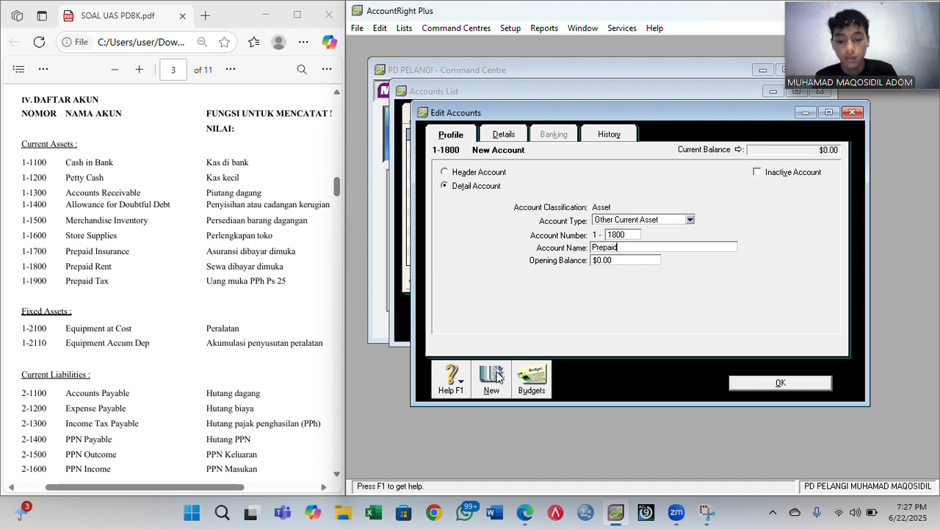
{"action": "type", "text": " Rent"}
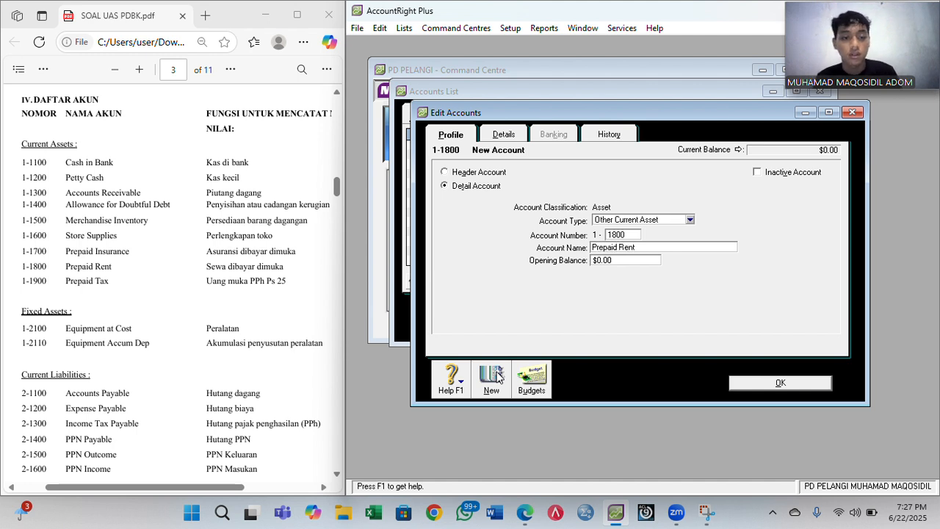
{"action": "left_click", "coordinate": [493, 384]}
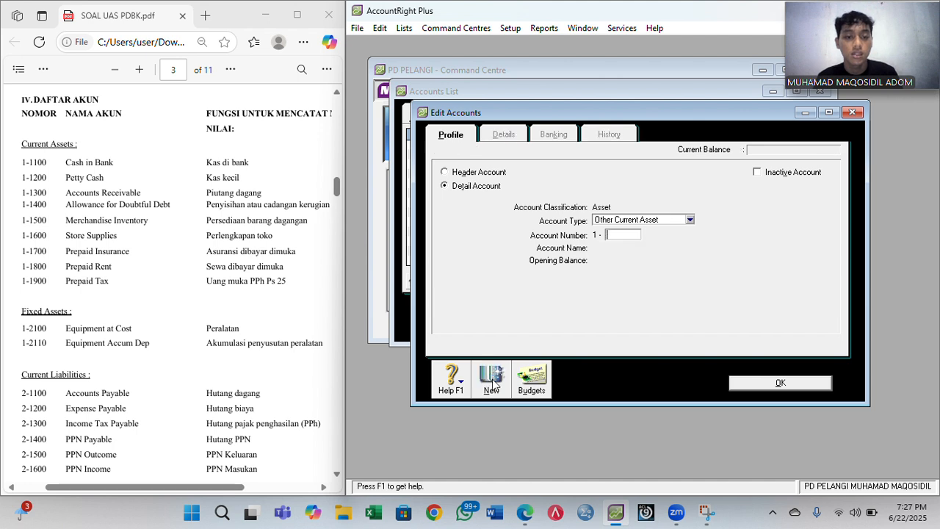
{"action": "type", "text": "1900"}
{"action": "key", "text": "Tab"}
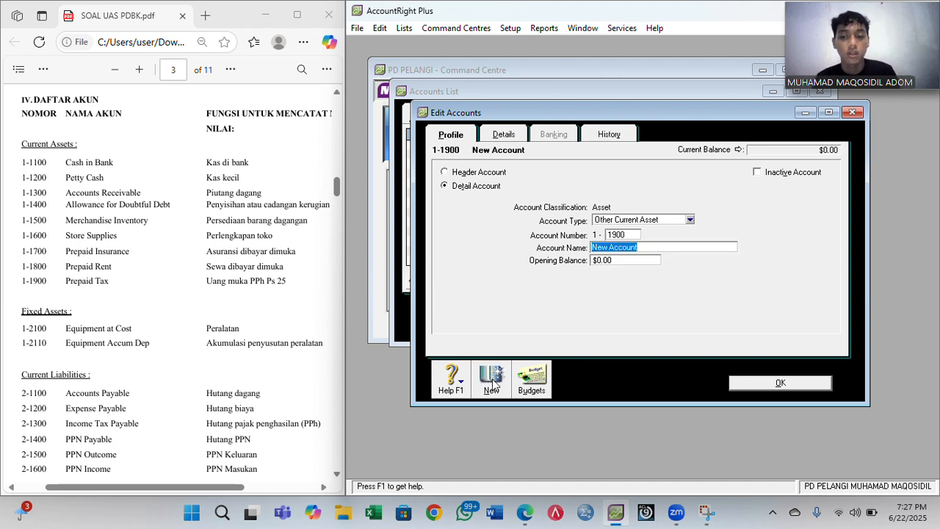
{"action": "type", "text": "Prepa"}
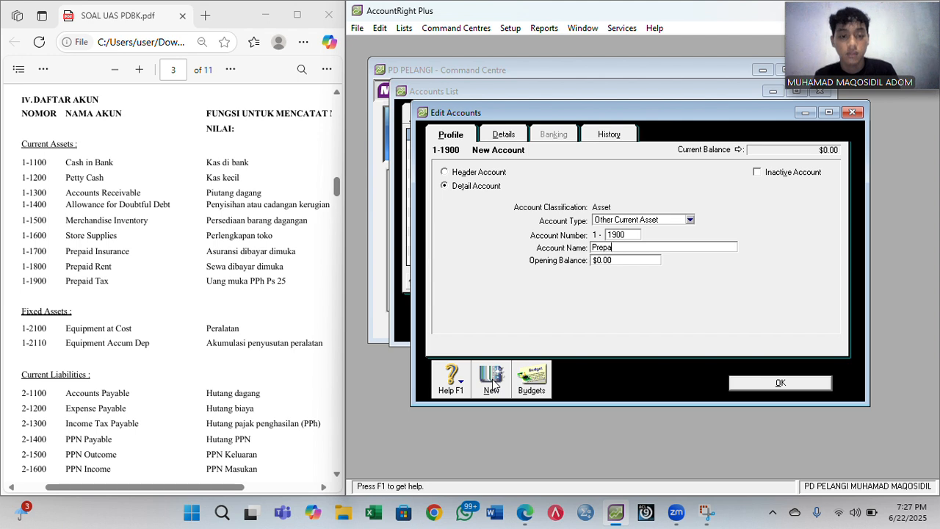
{"action": "type", "text": "id"}
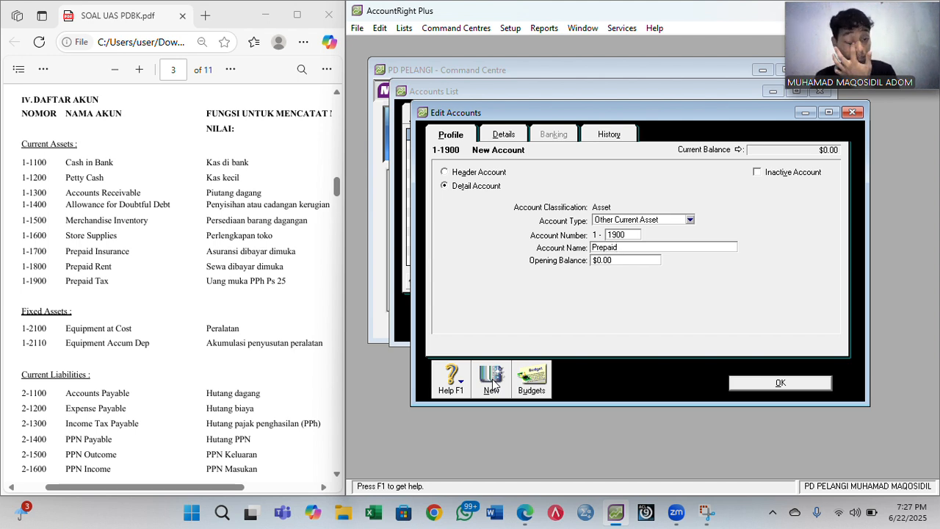
{"action": "type", "text": " Tax"}
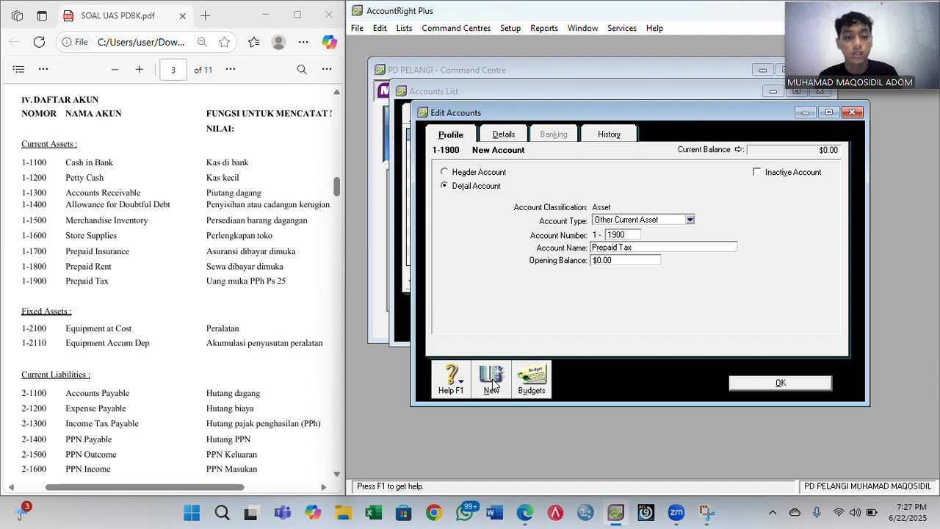
{"action": "left_click", "coordinate": [493, 380]}
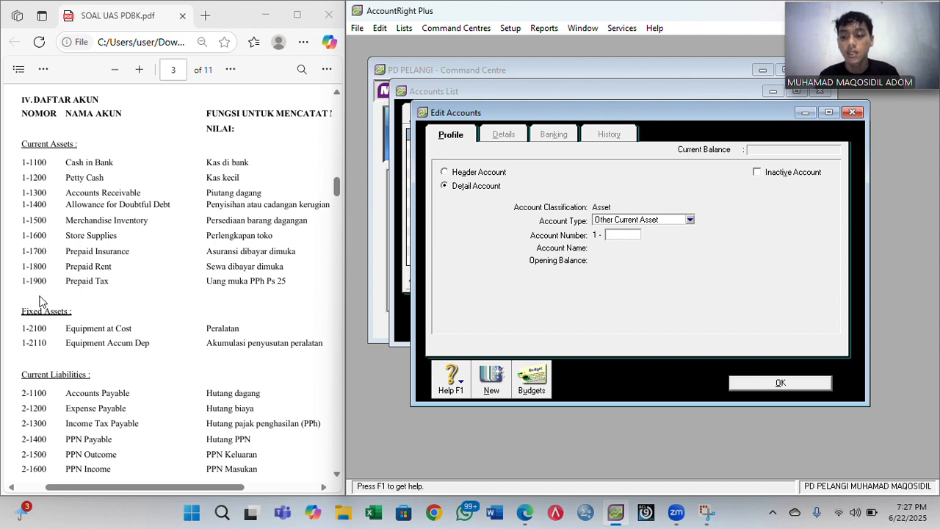
- Add 1-2100 Equipment at Cost as a Fixed Asset account
{"action": "left_click", "coordinate": [690, 221]}
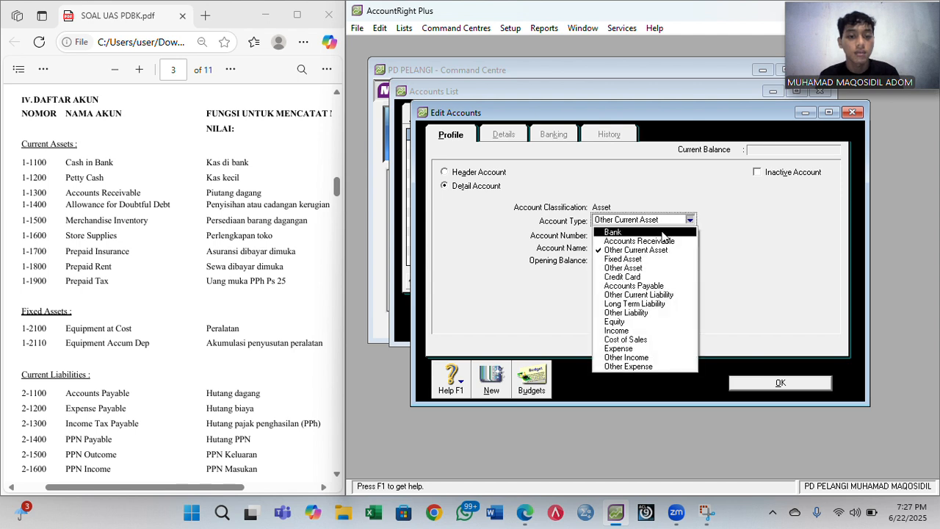
{"action": "left_click", "coordinate": [638, 259]}
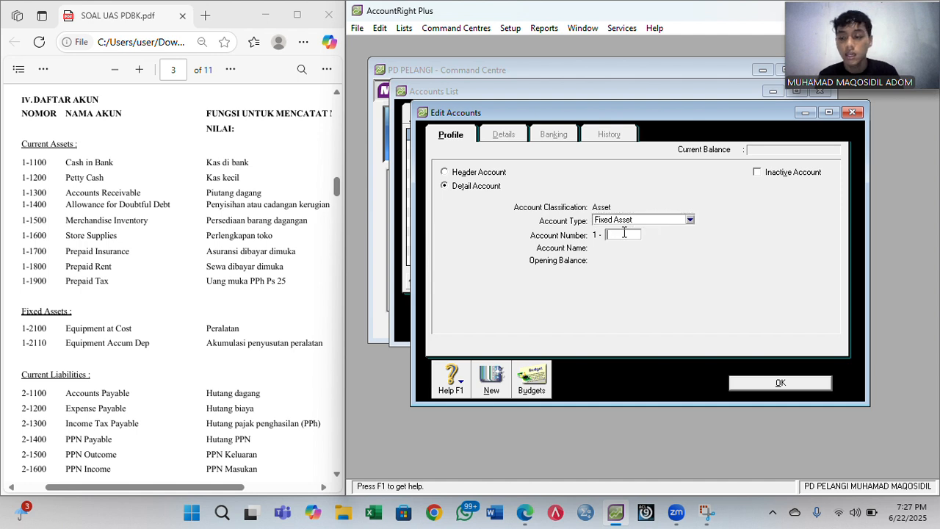
{"action": "type", "text": "2100"}
{"action": "key", "text": "Tab"}
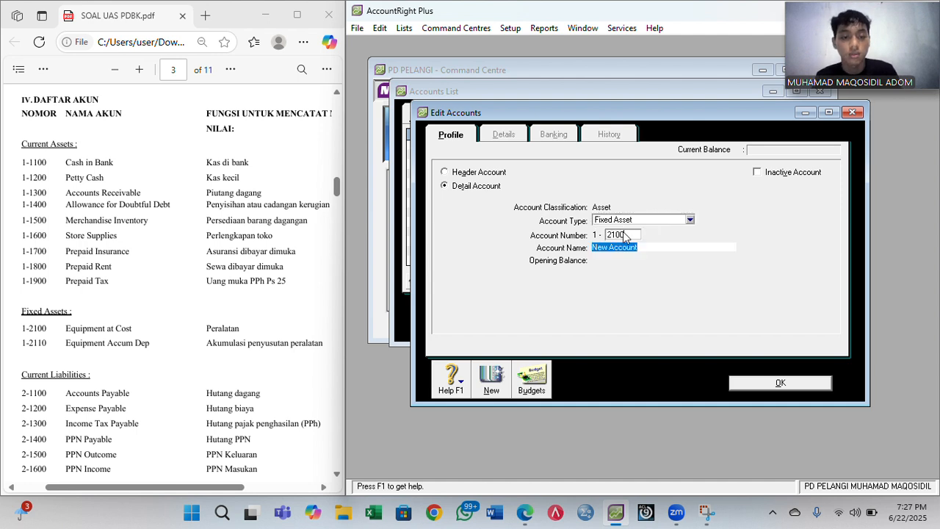
{"action": "type", "text": "Equipment at"}
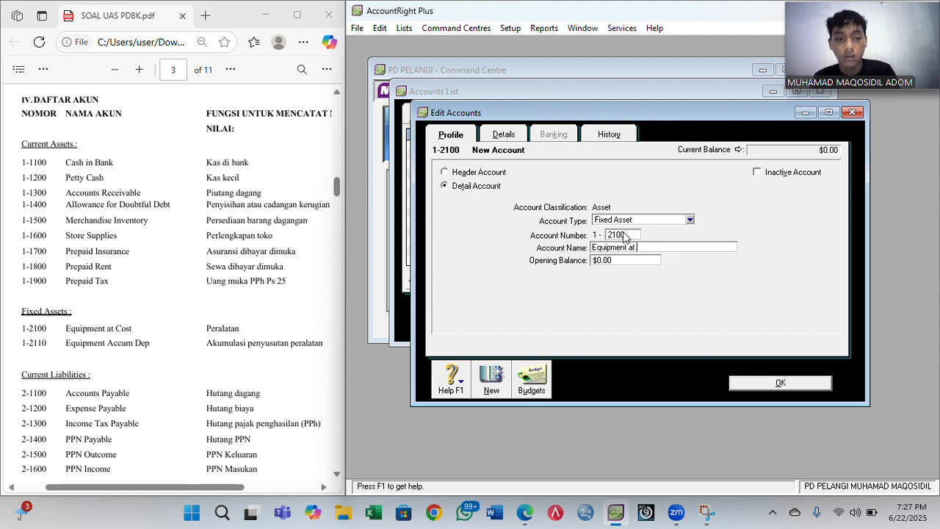
{"action": "type", "text": " Cost"}
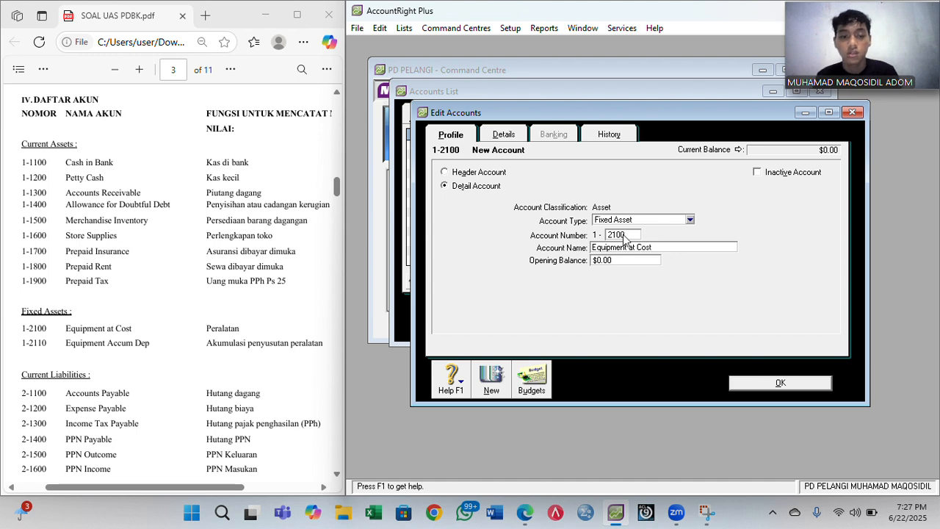
{"action": "left_click", "coordinate": [491, 381]}
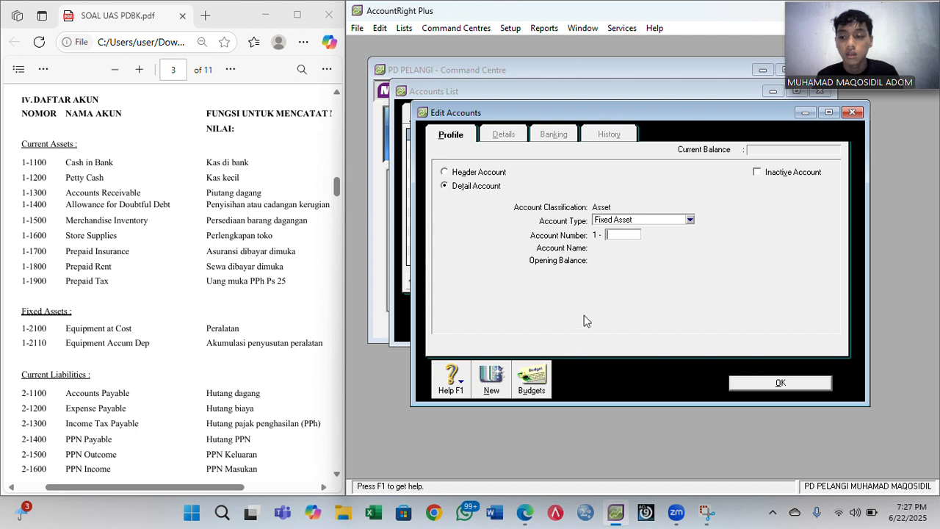
- Begin account 1-2110 Equipment Accum Dep
{"action": "type", "text": "2100"}
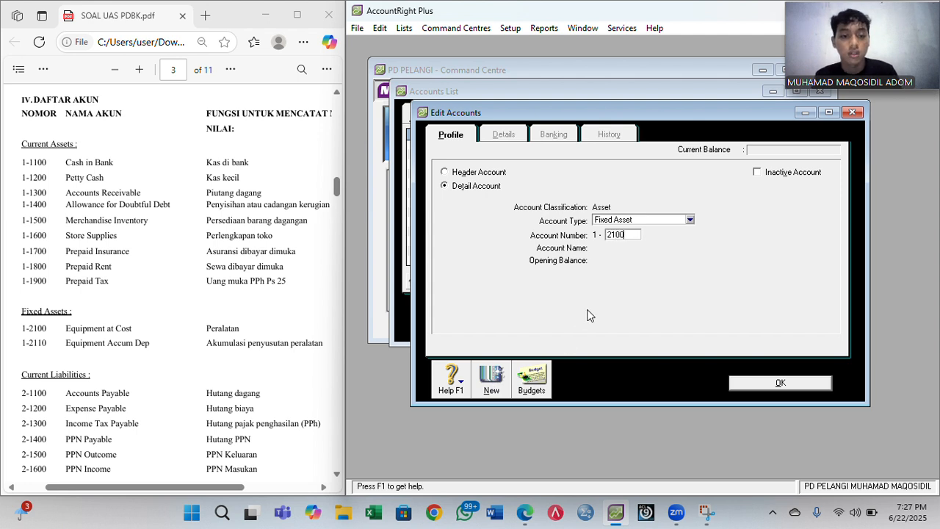
{"action": "type", "text": "1"}
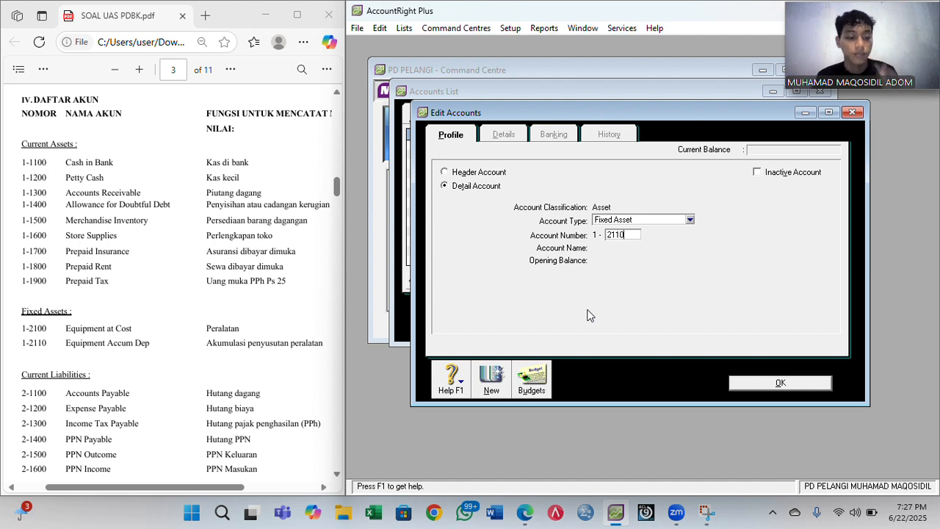
{"action": "key", "text": "Tab"}
{"action": "type", "text": "Eq"}
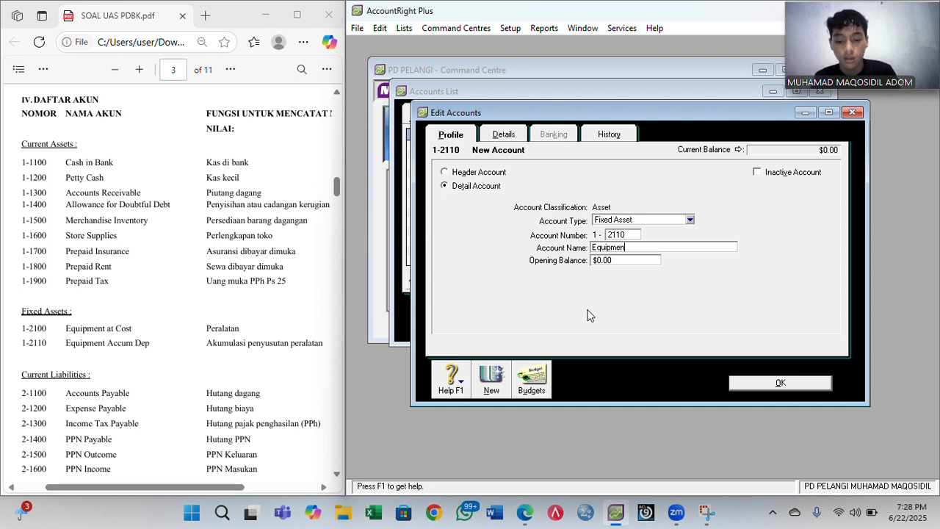
{"action": "type", "text": "uipment Acc"}
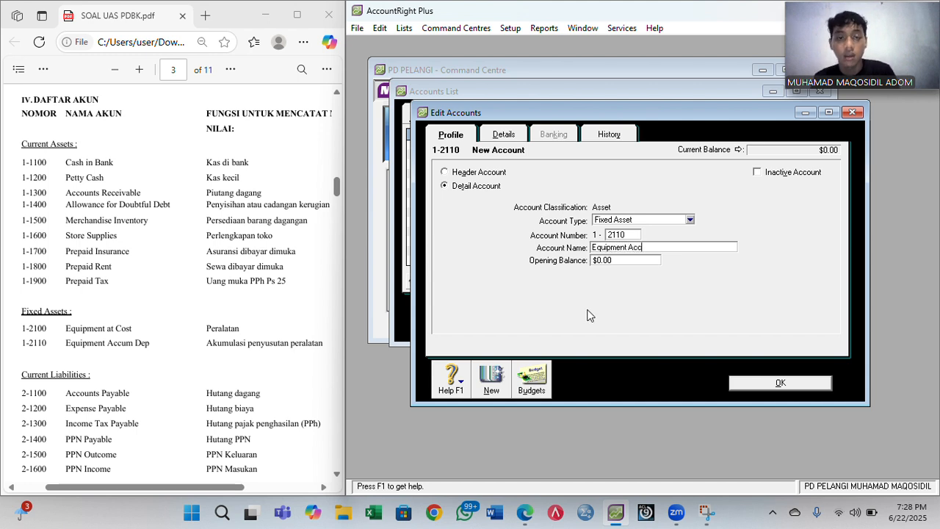
{"action": "type", "text": "um Dep"}
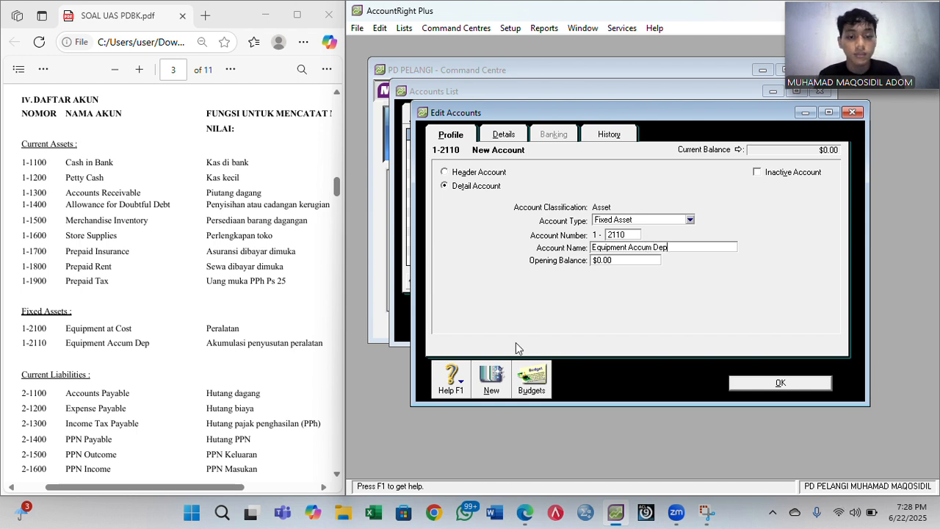
- Save 1-2110 Equipment Accum Dep, then indent Cash in Bank through Allowance for Doubtful Debt
{"action": "left_click", "coordinate": [757, 379]}
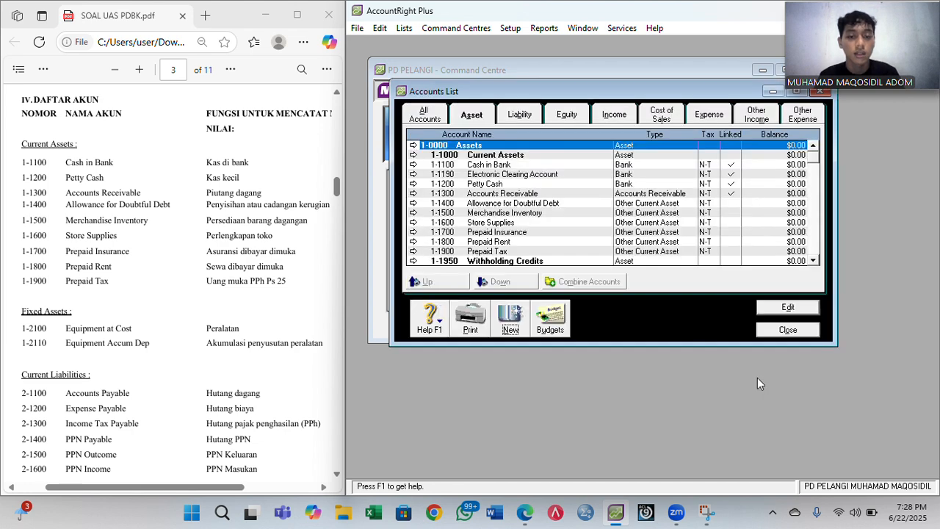
{"action": "left_click", "coordinate": [487, 166]}
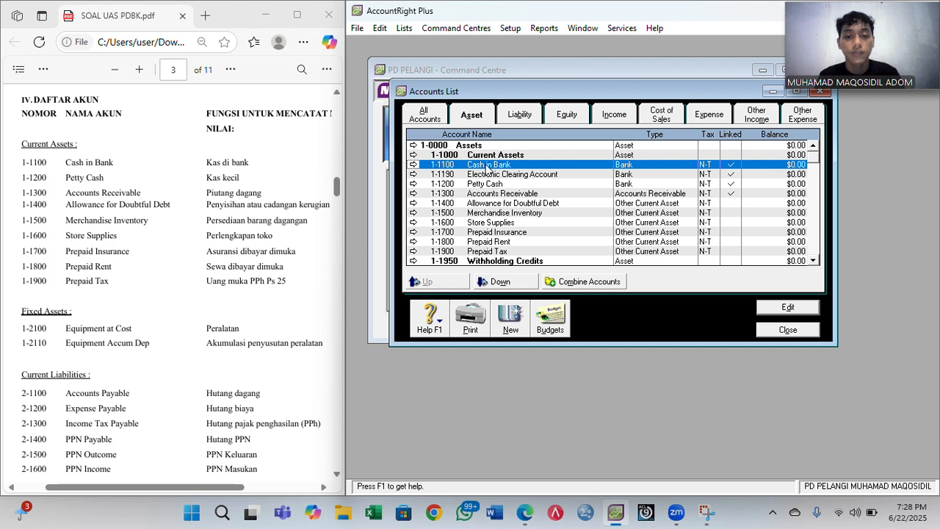
{"action": "left_click", "coordinate": [484, 281]}
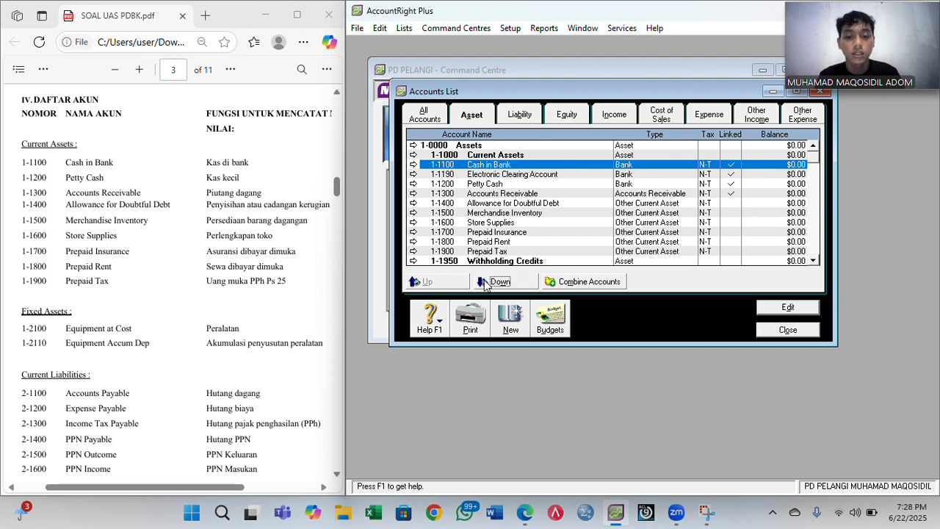
{"action": "left_click", "coordinate": [473, 176]}
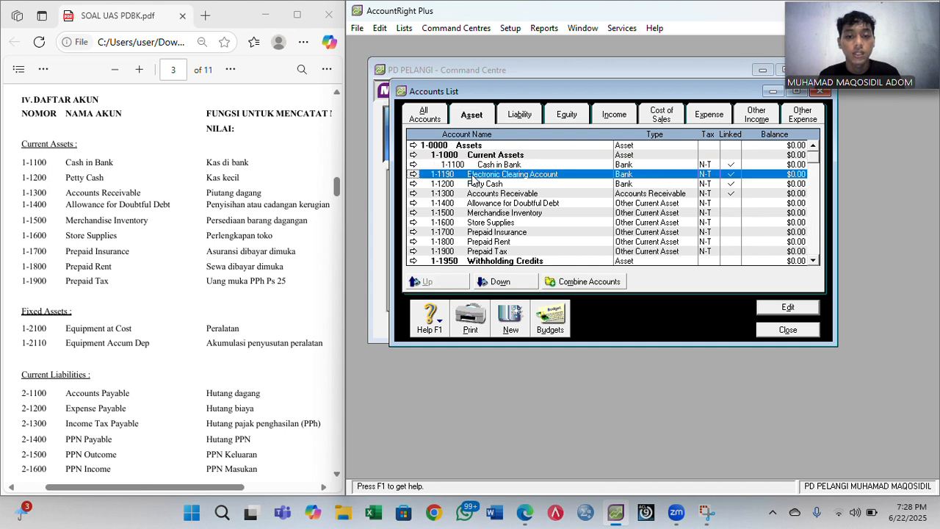
{"action": "left_click", "coordinate": [492, 283]}
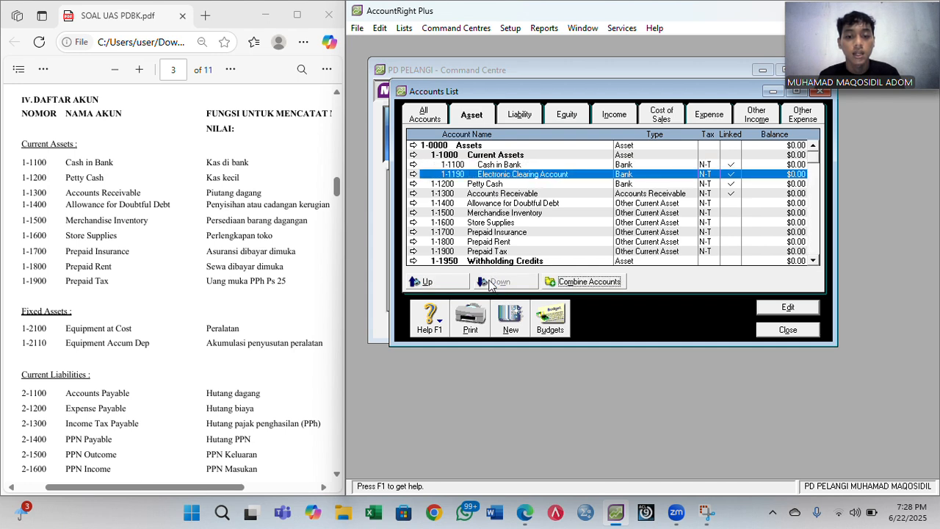
{"action": "left_click", "coordinate": [481, 185]}
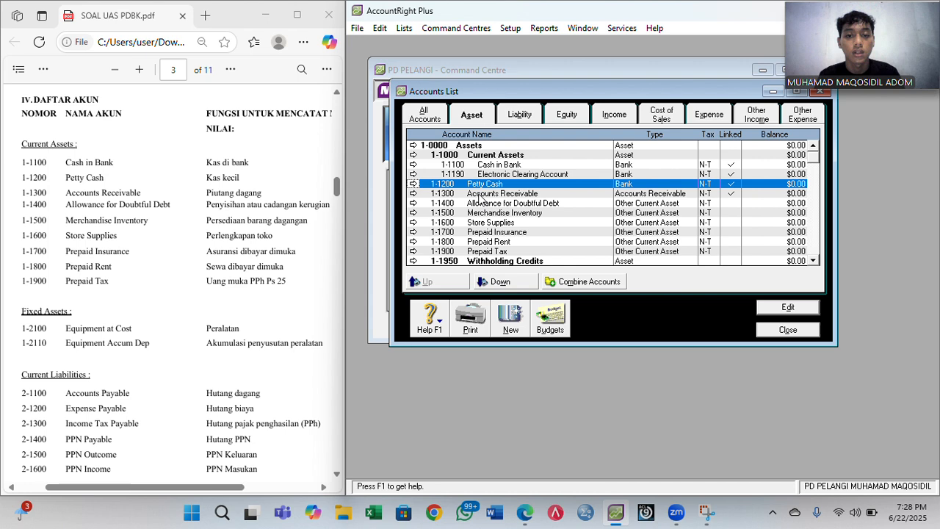
{"action": "left_click", "coordinate": [492, 282]}
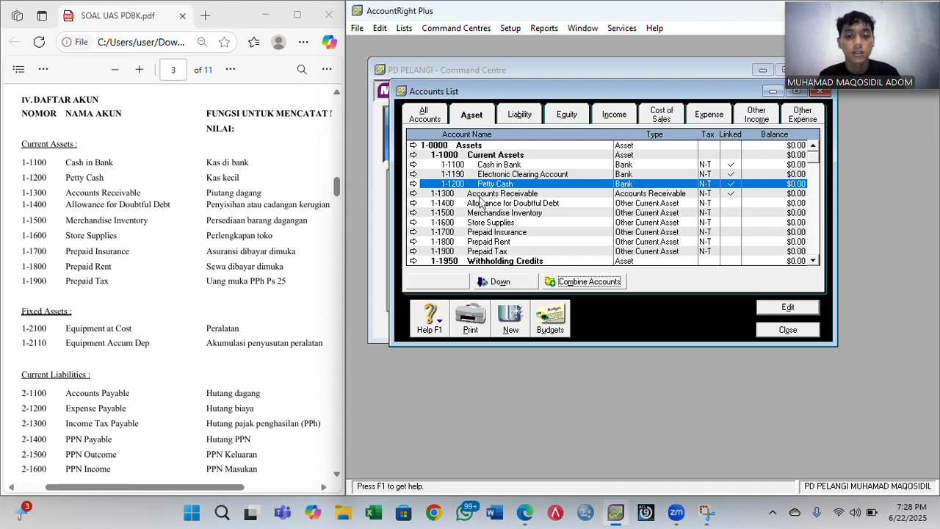
{"action": "left_click", "coordinate": [481, 196]}
{"action": "left_click", "coordinate": [489, 283]}
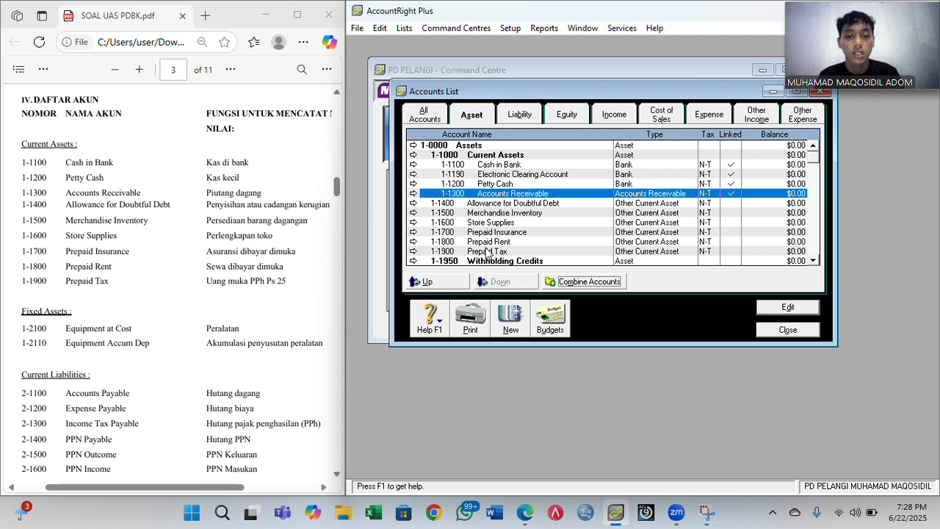
{"action": "left_click", "coordinate": [449, 205]}
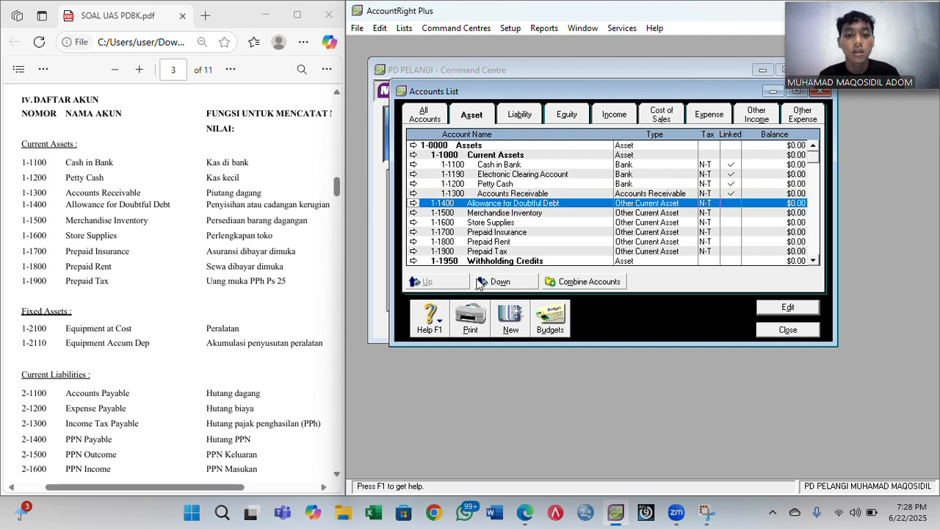
{"action": "left_click", "coordinate": [492, 282]}
- Indent Merchandise Inventory, Store Supplies, Prepaid Insurance, Prepaid Rent and Prepaid Tax under Current Assets
{"action": "left_click", "coordinate": [448, 215]}
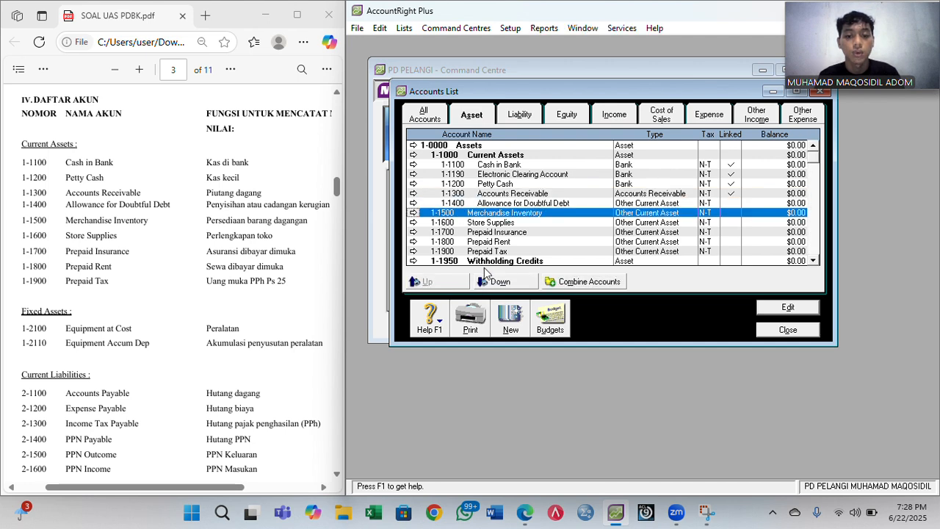
{"action": "left_click", "coordinate": [492, 282]}
{"action": "left_click", "coordinate": [456, 224]}
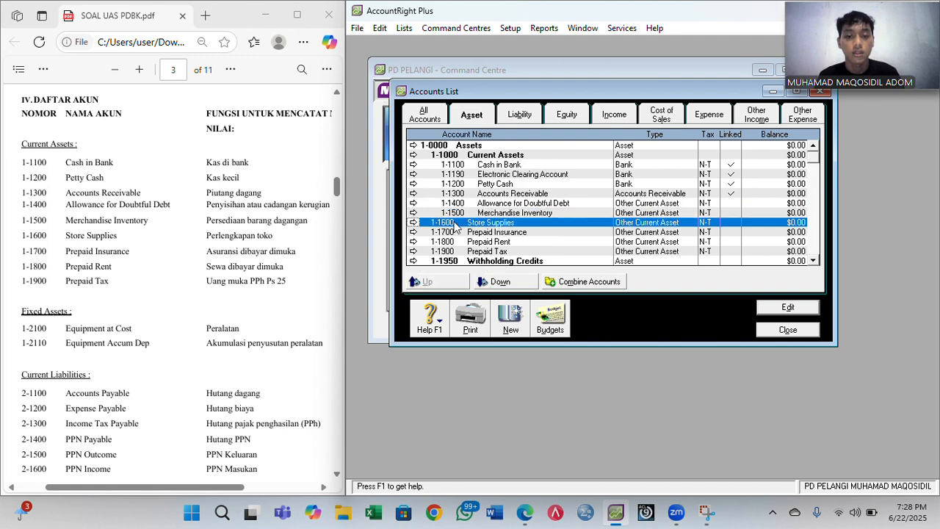
{"action": "left_click", "coordinate": [492, 282]}
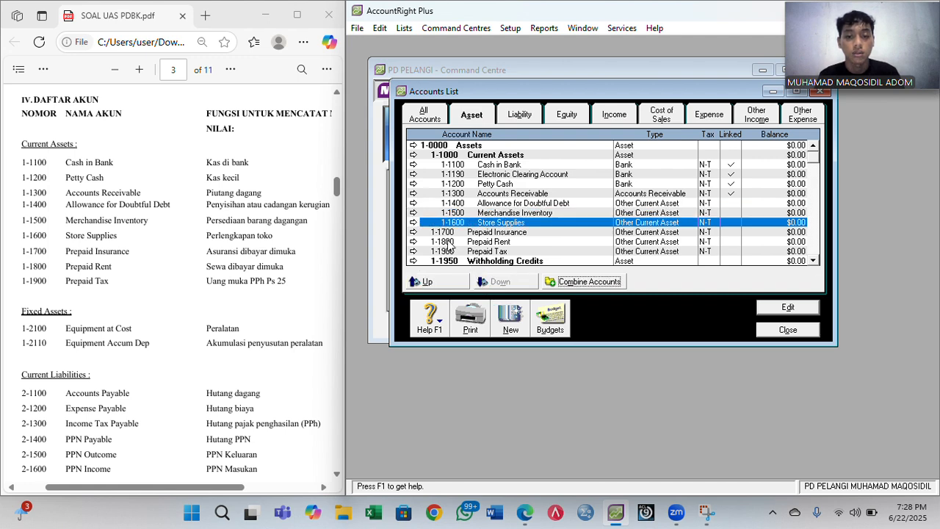
{"action": "left_click", "coordinate": [447, 233]}
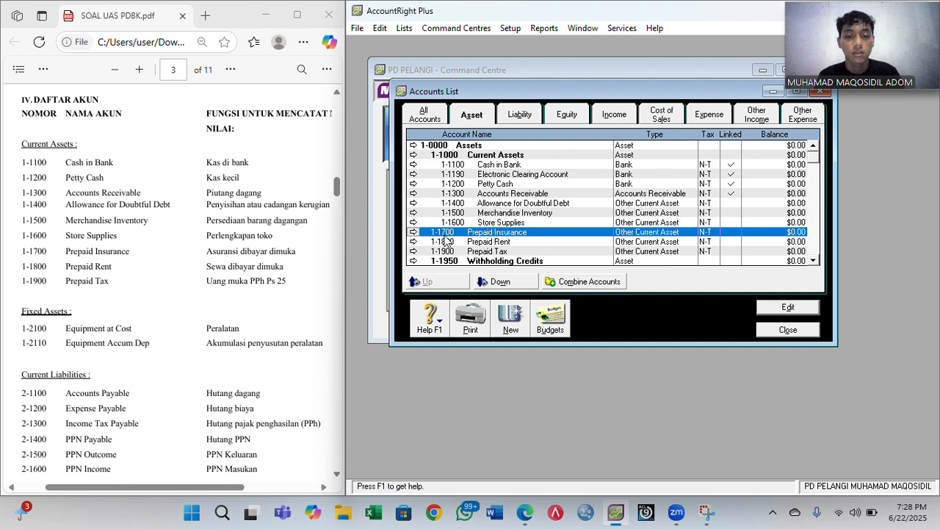
{"action": "left_click", "coordinate": [479, 283]}
{"action": "left_click", "coordinate": [453, 242]}
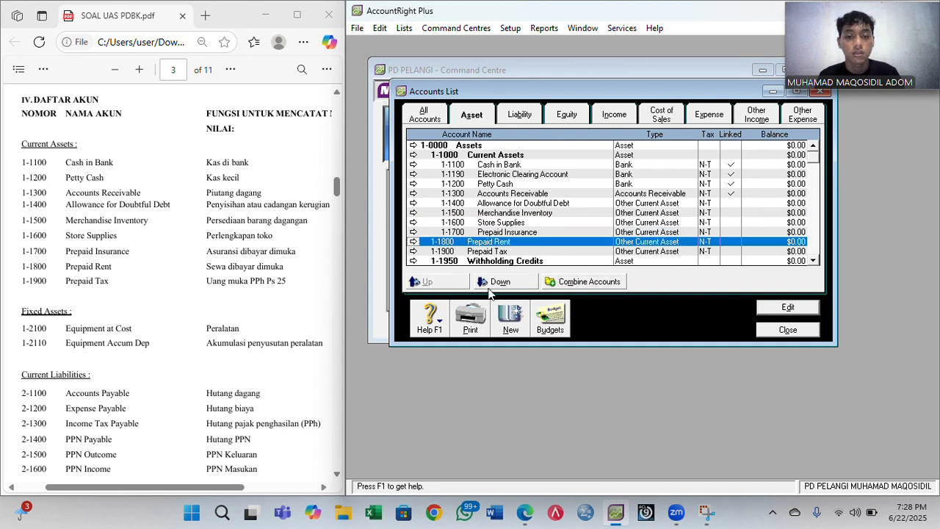
{"action": "left_click", "coordinate": [493, 283]}
{"action": "left_click", "coordinate": [446, 252]}
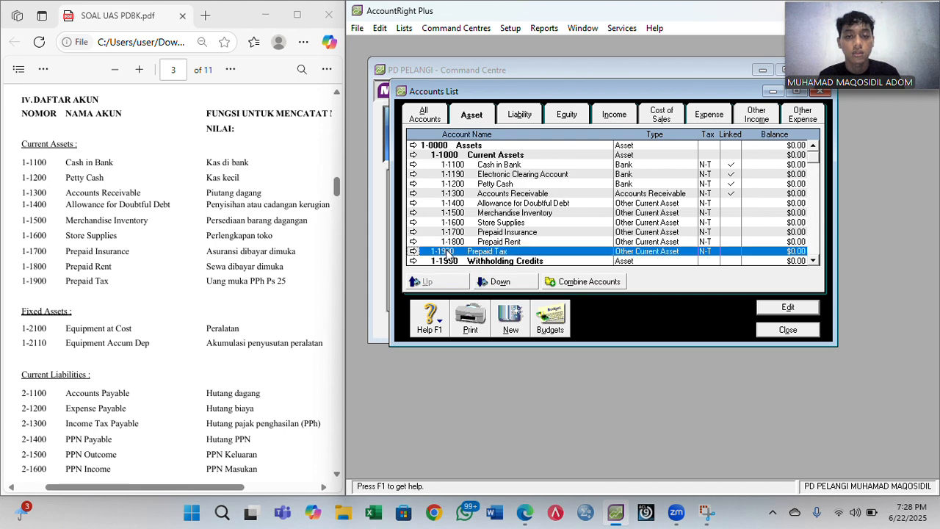
{"action": "left_click", "coordinate": [494, 283]}
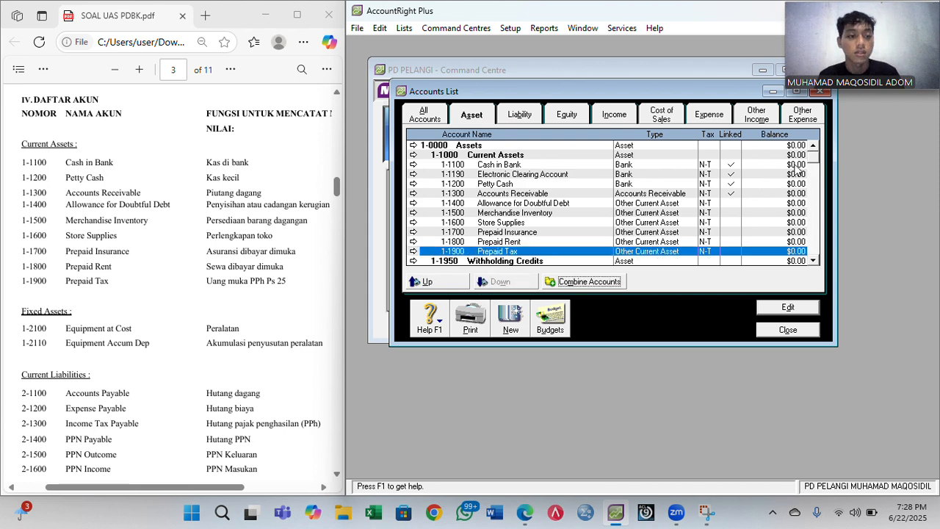
{"action": "left_click", "coordinate": [817, 184]}
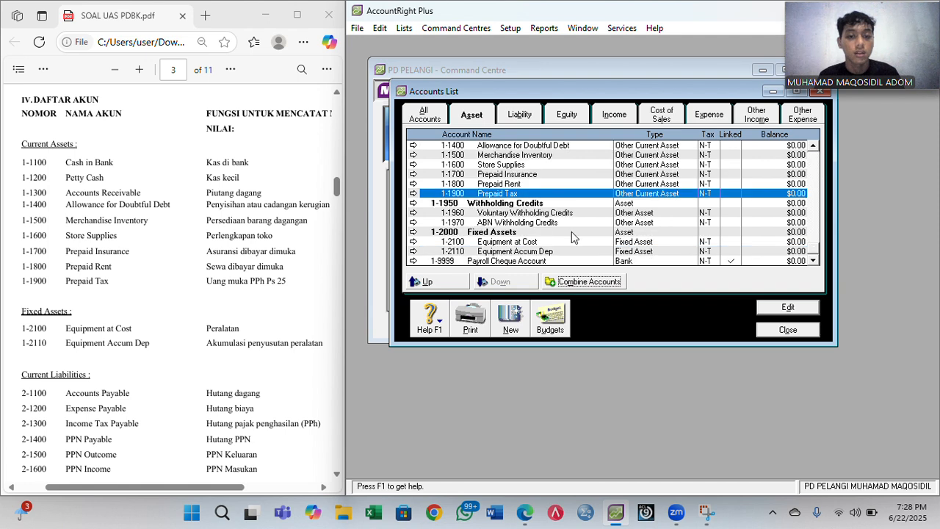
- Create header account 2-1000 Current Liabilities among the liability accounts
{"action": "left_click", "coordinate": [521, 117]}
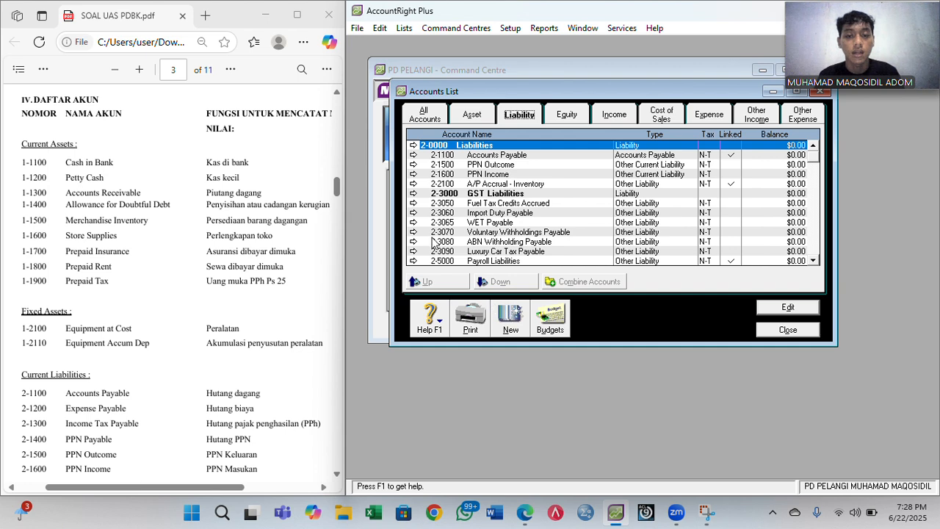
{"action": "left_click", "coordinate": [505, 324]}
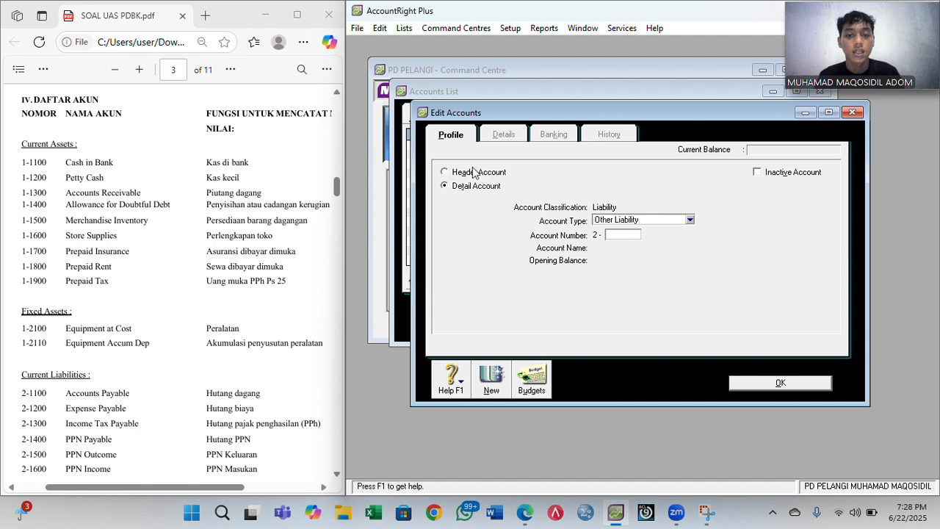
{"action": "left_click", "coordinate": [476, 173]}
{"action": "left_click", "coordinate": [613, 237]}
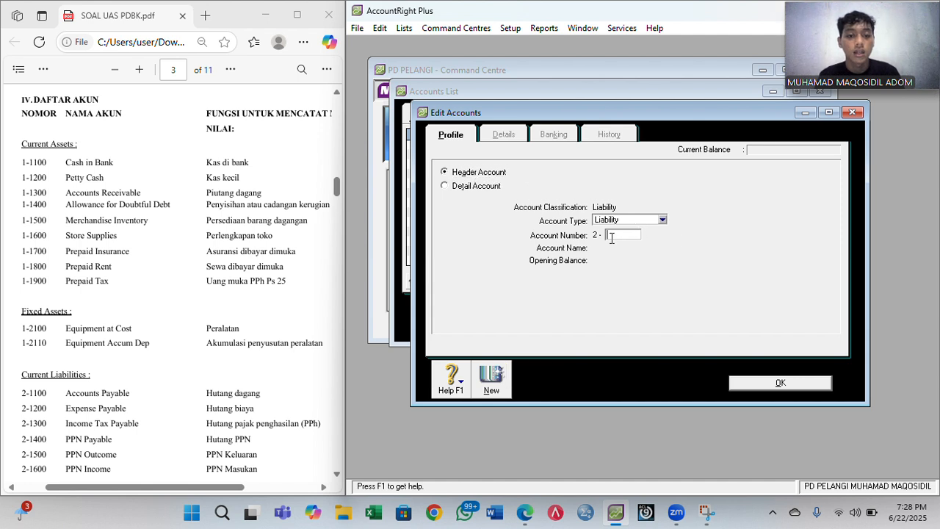
{"action": "type", "text": "1000"}
{"action": "key", "text": "Tab"}
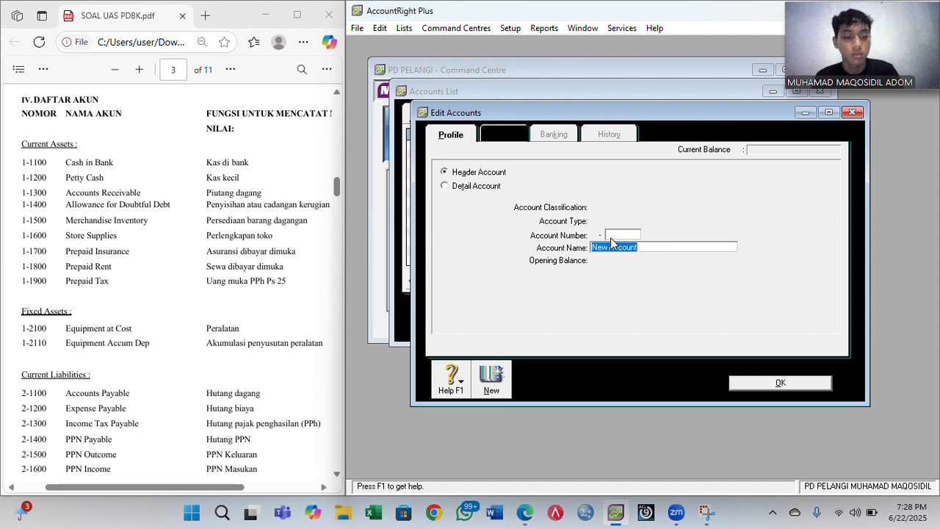
{"action": "type", "text": "Curr"}
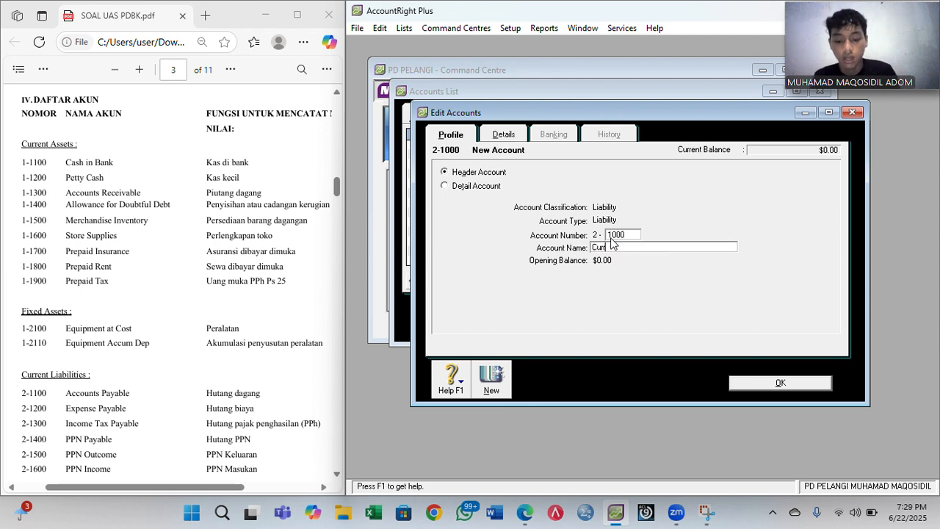
{"action": "type", "text": "en"}
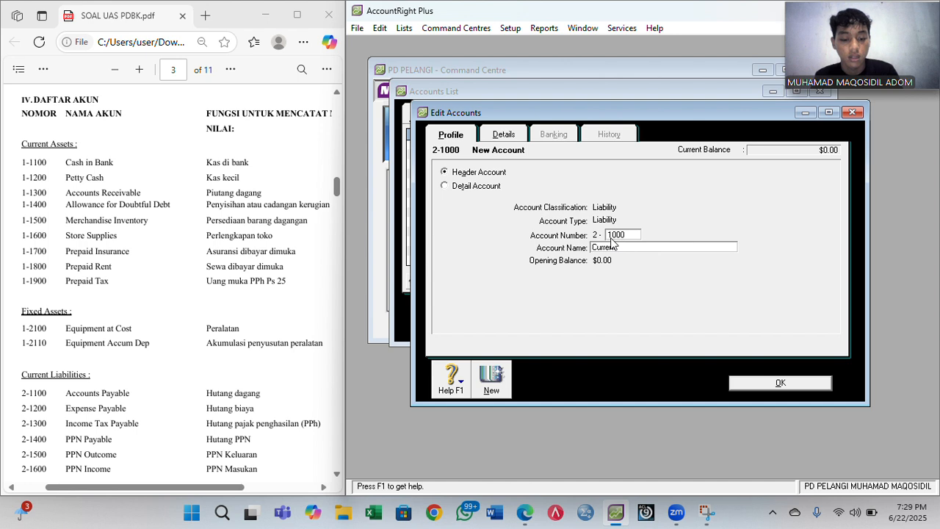
{"action": "type", "text": "t Liabilities"}
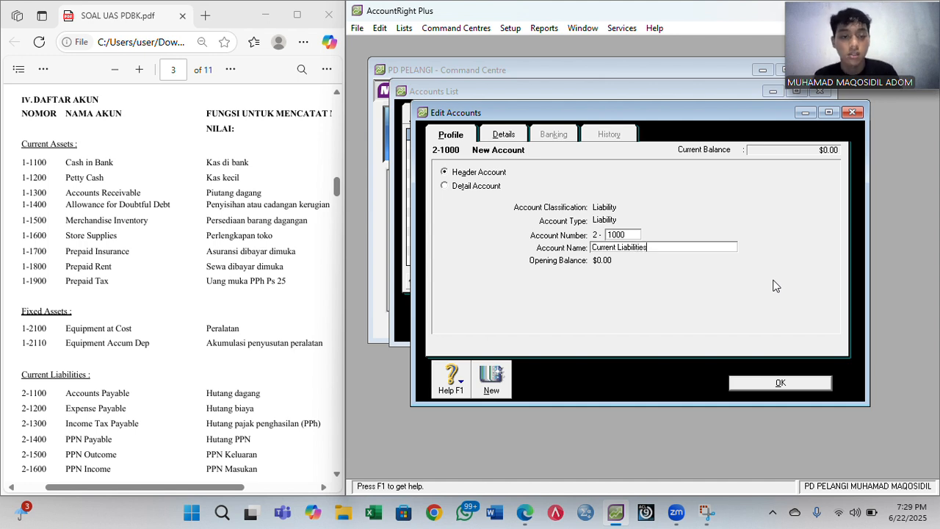
{"action": "left_click", "coordinate": [491, 377]}
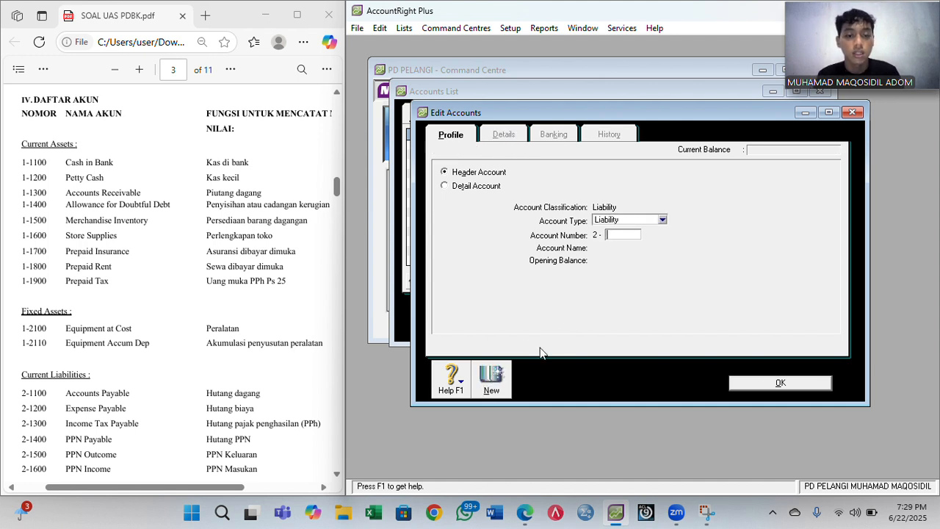
- Add header account 2-2000 Long Term Liabilities, with a capital T in Term
{"action": "type", "text": "2000"}
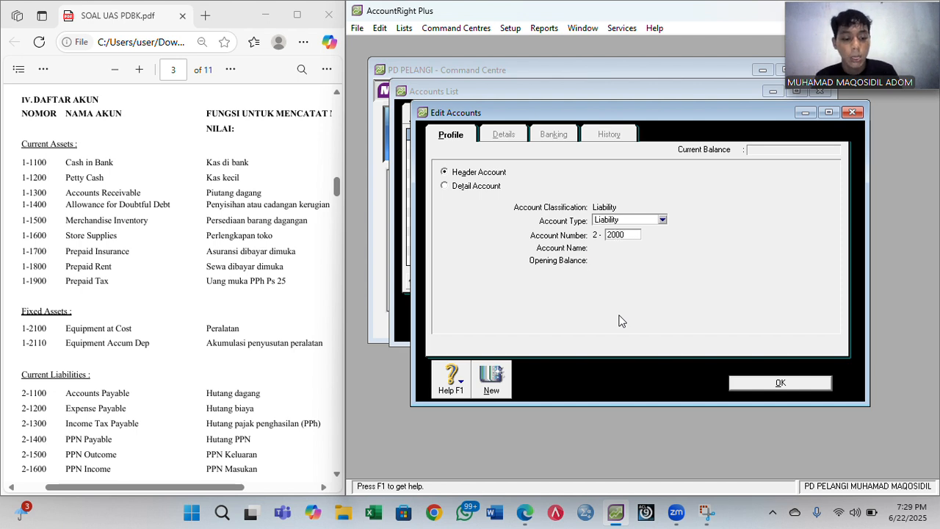
{"action": "key", "text": "Tab"}
{"action": "type", "text": "Long te"}
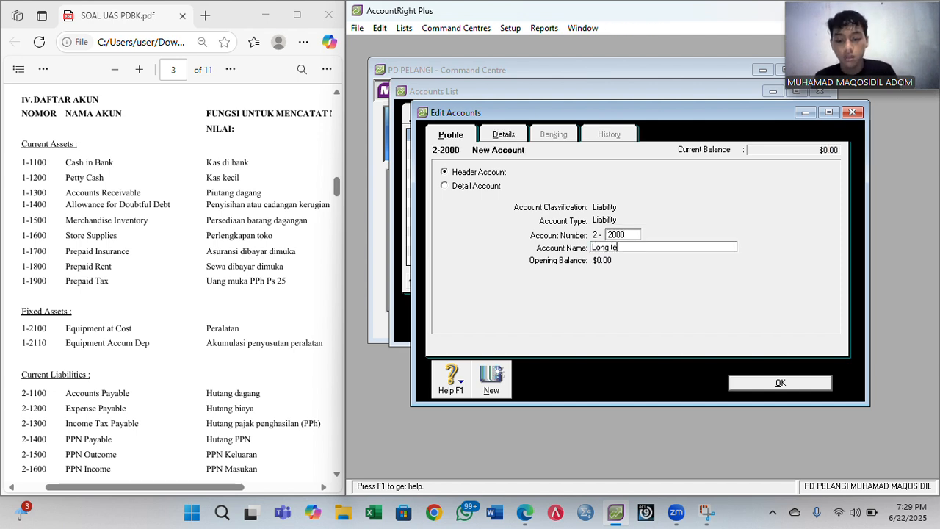
{"action": "type", "text": "rm Liabi"}
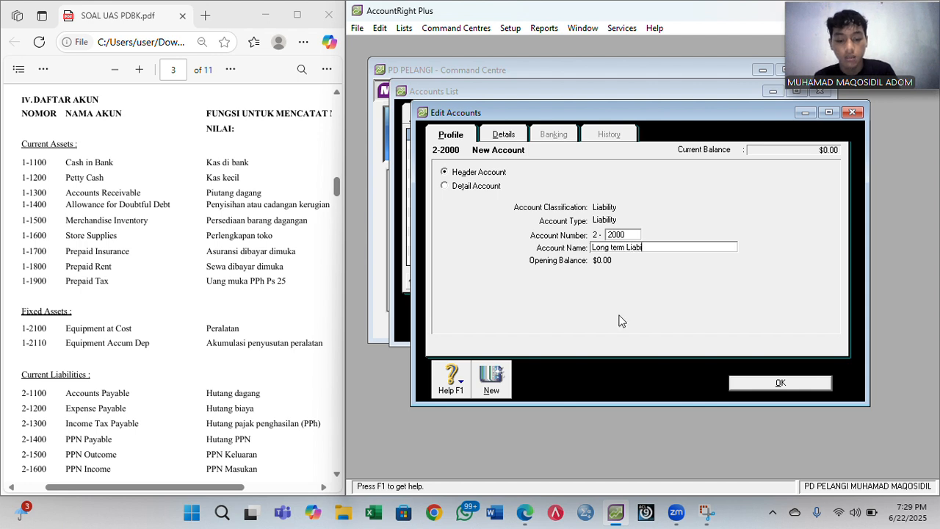
{"action": "type", "text": "lities"}
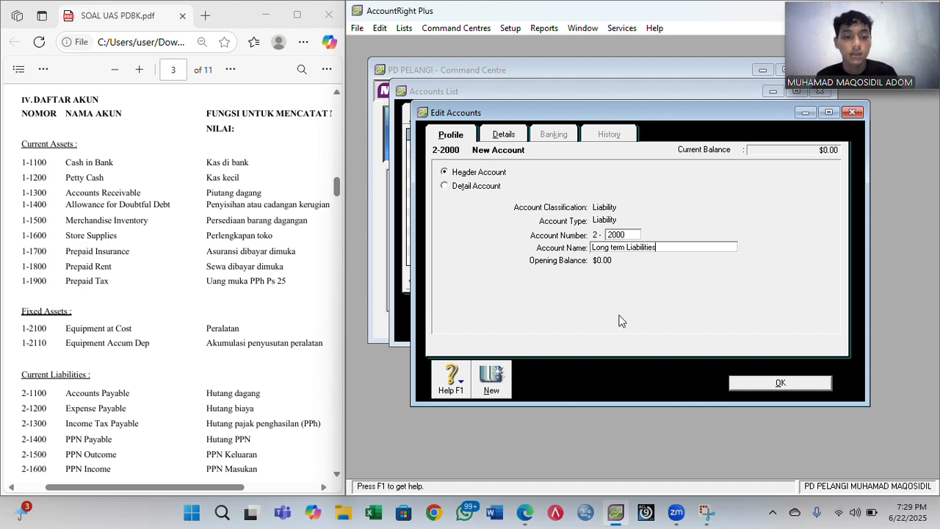
{"action": "left_click", "coordinate": [615, 248]}
{"action": "key", "text": "BackSpace"}
{"action": "type", "text": "T"}
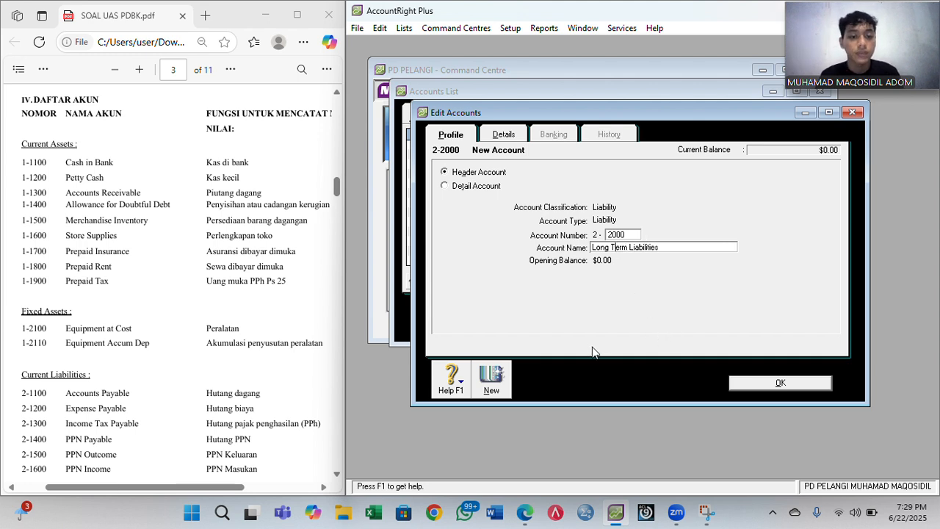
{"action": "left_click", "coordinate": [738, 383]}
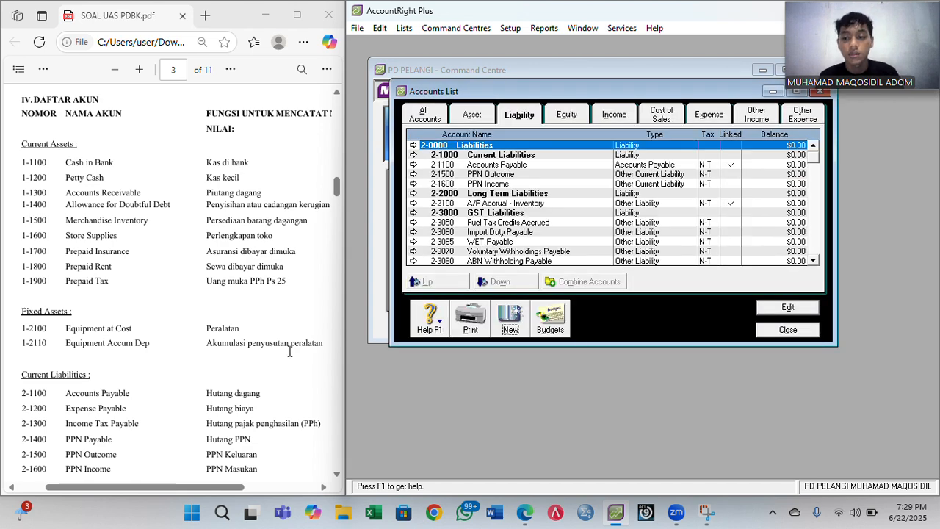
- Create Other Current Liability account 2-1200 Expense Payable
{"action": "scroll", "coordinate": [289, 351], "scroll_direction": "down", "scroll_amount": 5}
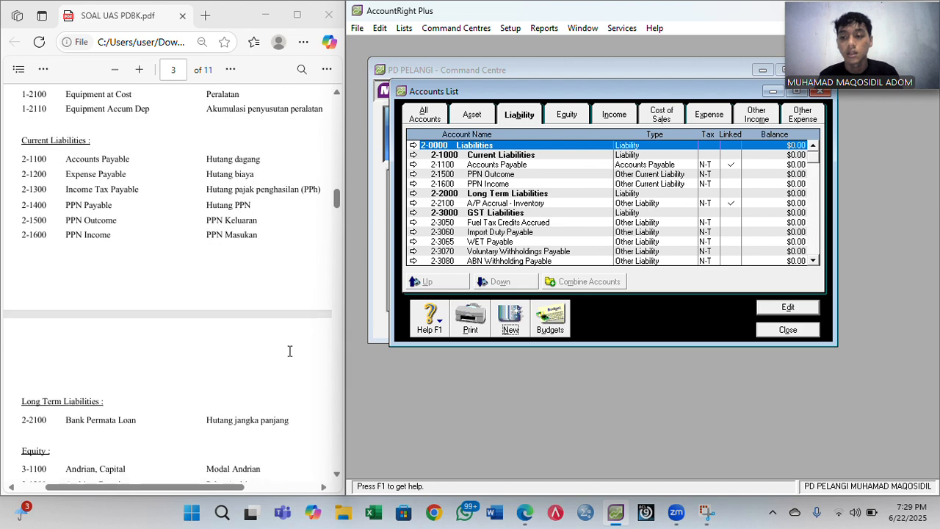
{"action": "left_click", "coordinate": [509, 328]}
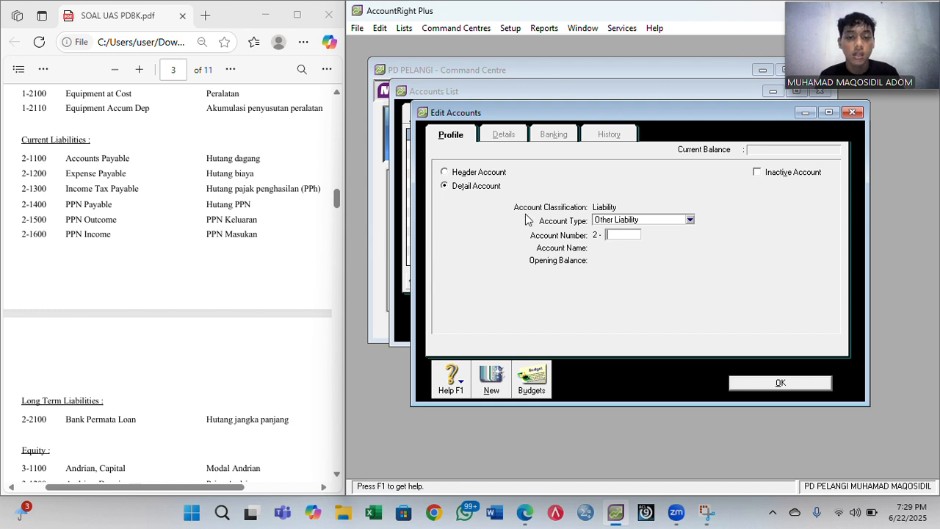
{"action": "left_click", "coordinate": [640, 224]}
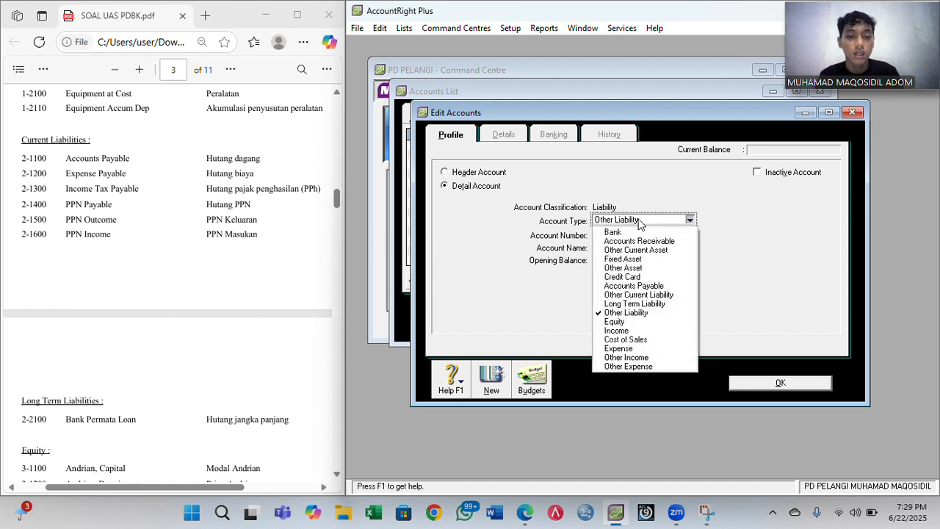
{"action": "left_click", "coordinate": [637, 295]}
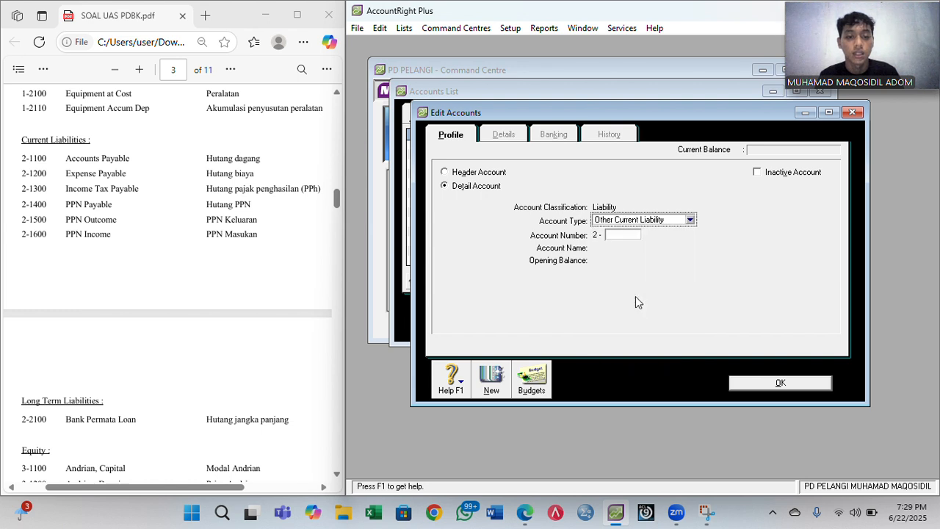
{"action": "left_click", "coordinate": [624, 234]}
{"action": "type", "text": "1200"}
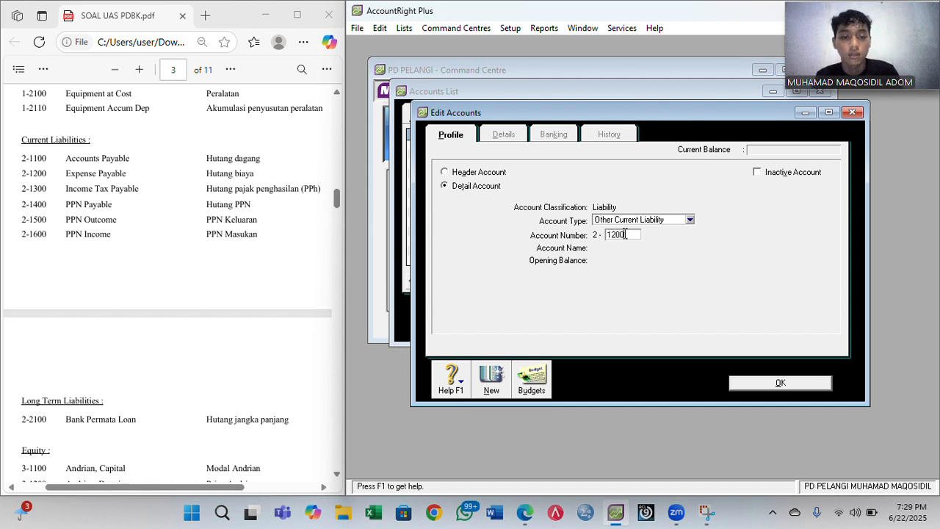
{"action": "key", "text": "Tab"}
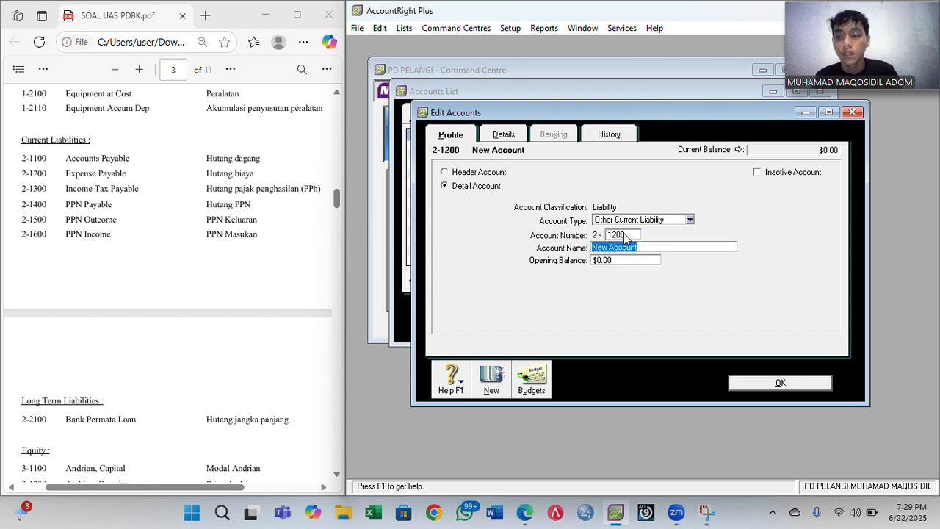
{"action": "type", "text": "Expens"}
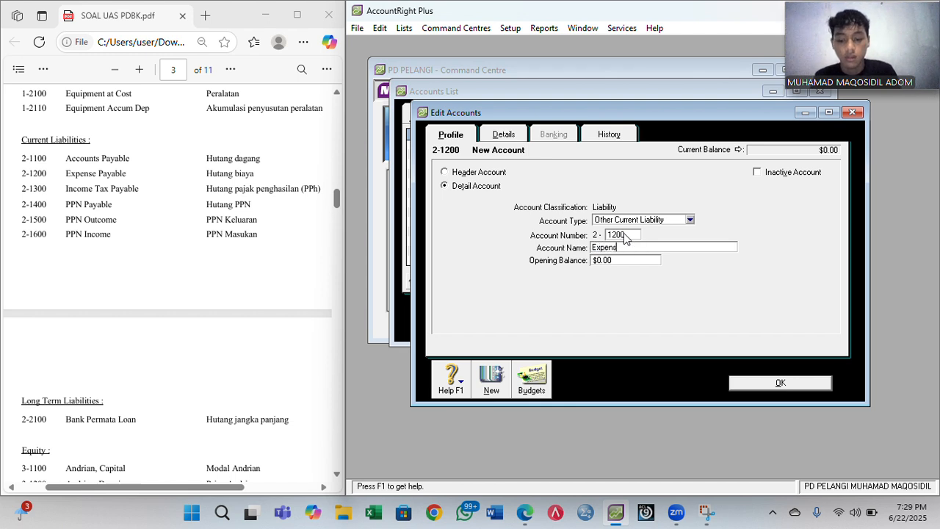
{"action": "type", "text": "e Payable"}
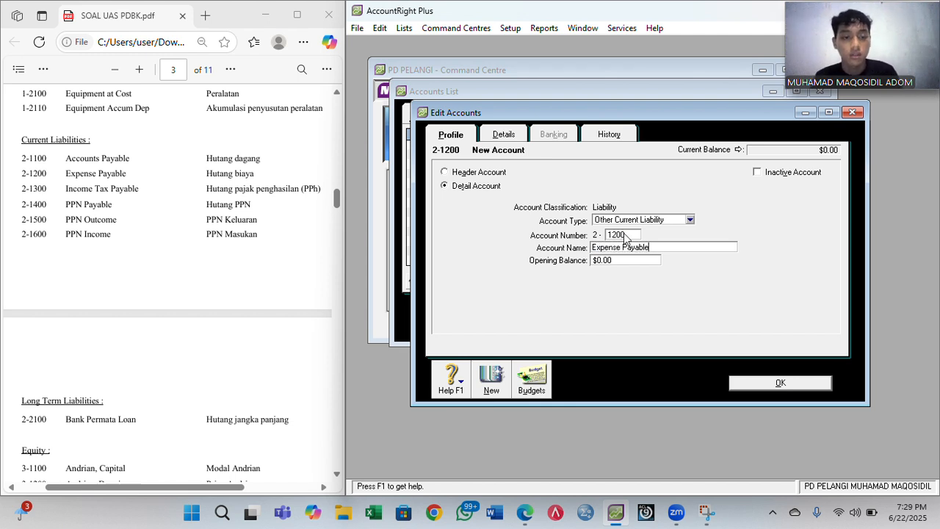
{"action": "left_click", "coordinate": [497, 379]}
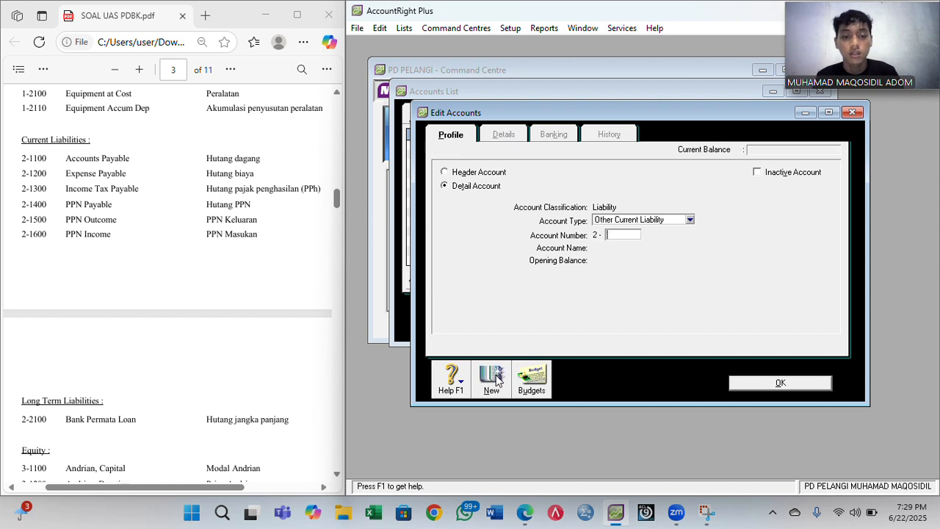
- Add 2-1300 Income Tax Payable and 2-1400 PPN Payable as further current liabilities
{"action": "key", "text": "Tab"}
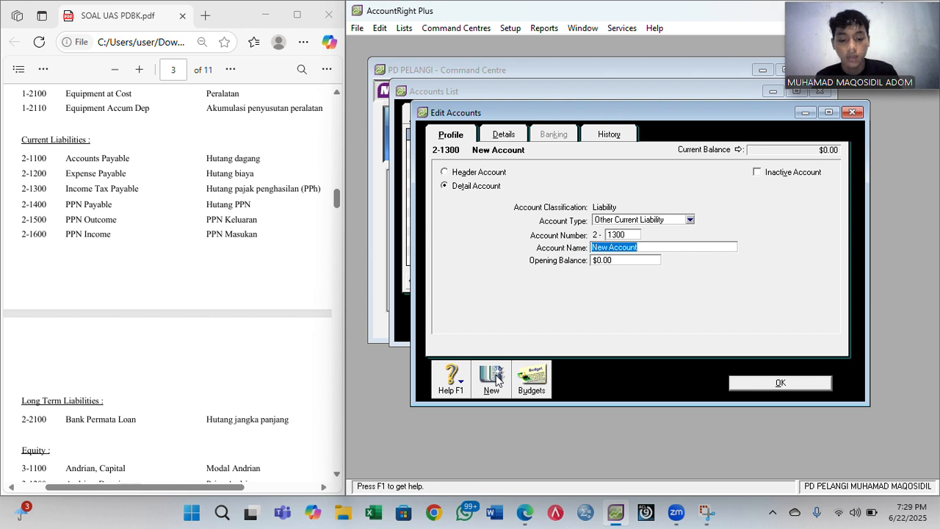
{"action": "type", "text": "Income "}
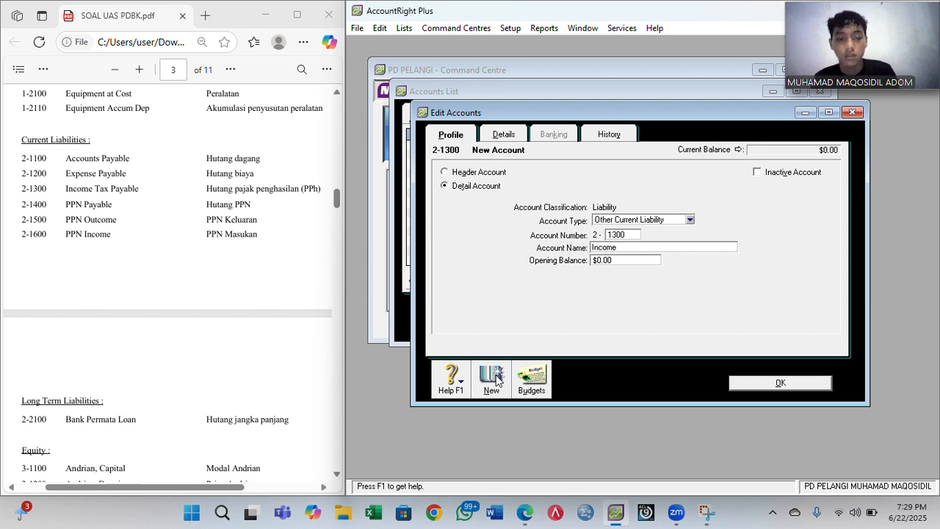
{"action": "type", "text": "Tax Payable"}
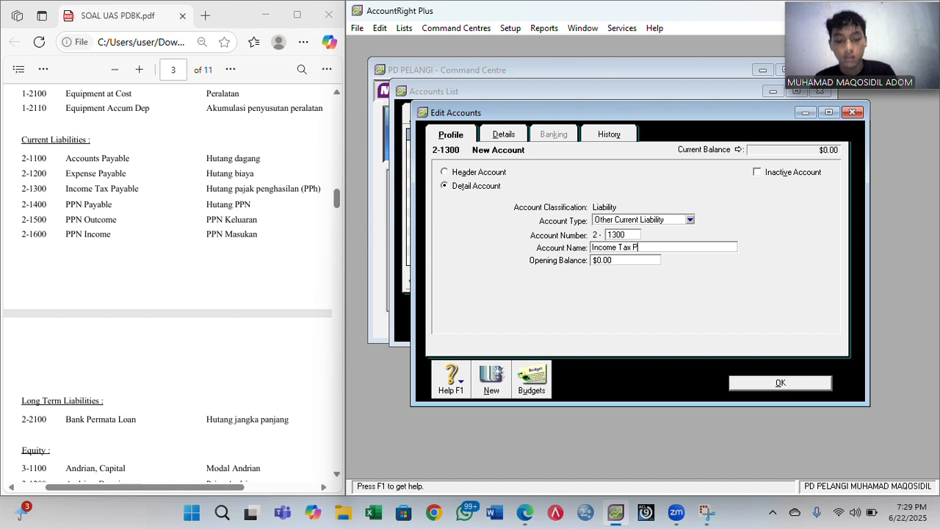
{"action": "left_click", "coordinate": [496, 378]}
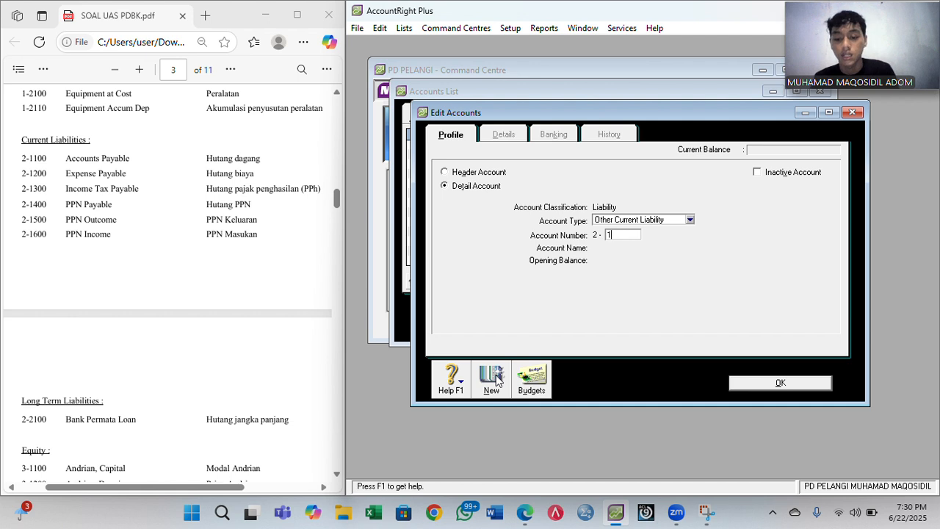
{"action": "type", "text": "1400"}
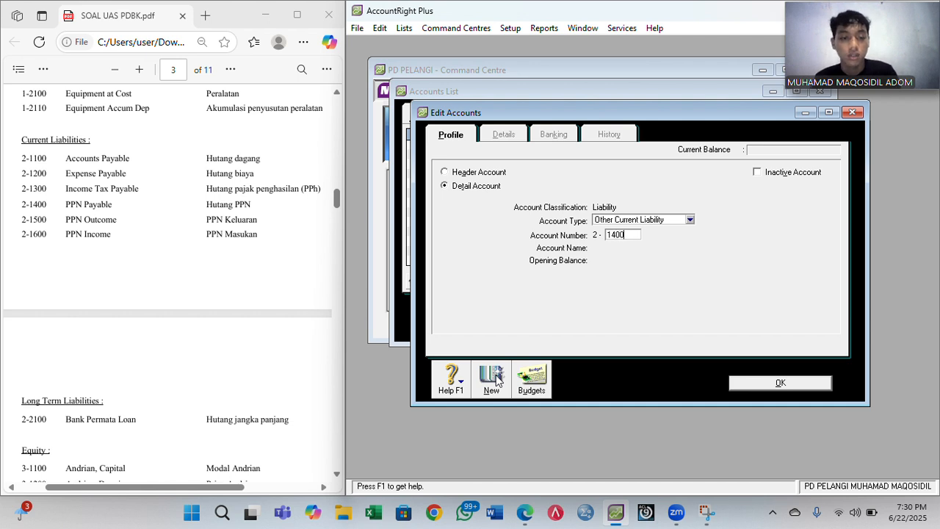
{"action": "key", "text": "Tab"}
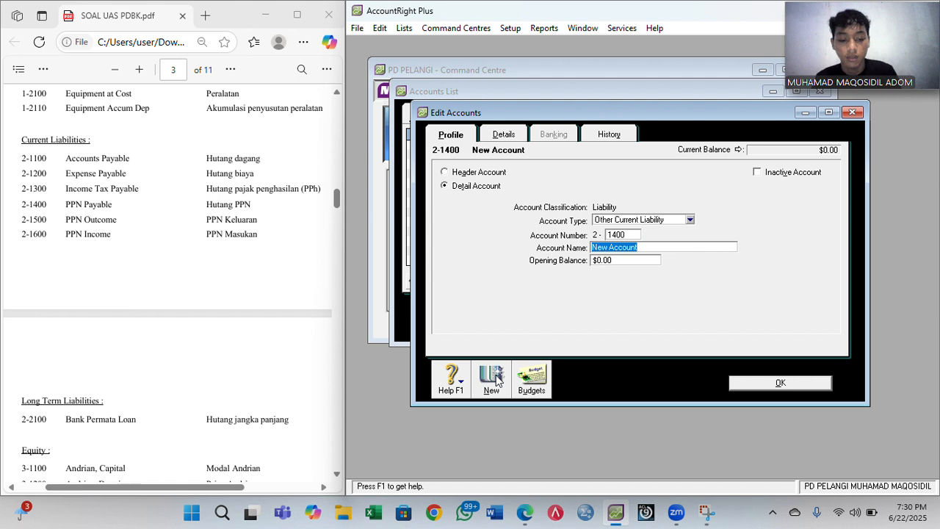
{"action": "type", "text": "PPN Payable"}
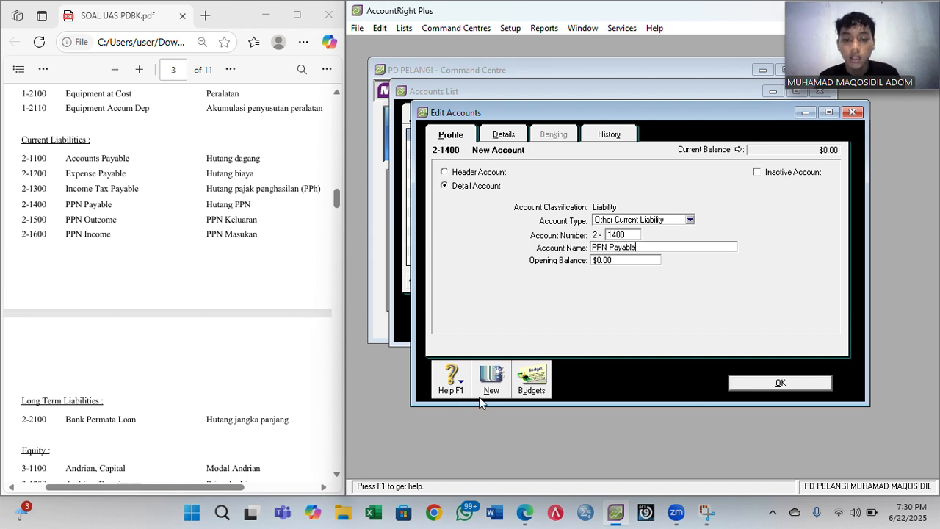
{"action": "left_click", "coordinate": [497, 380]}
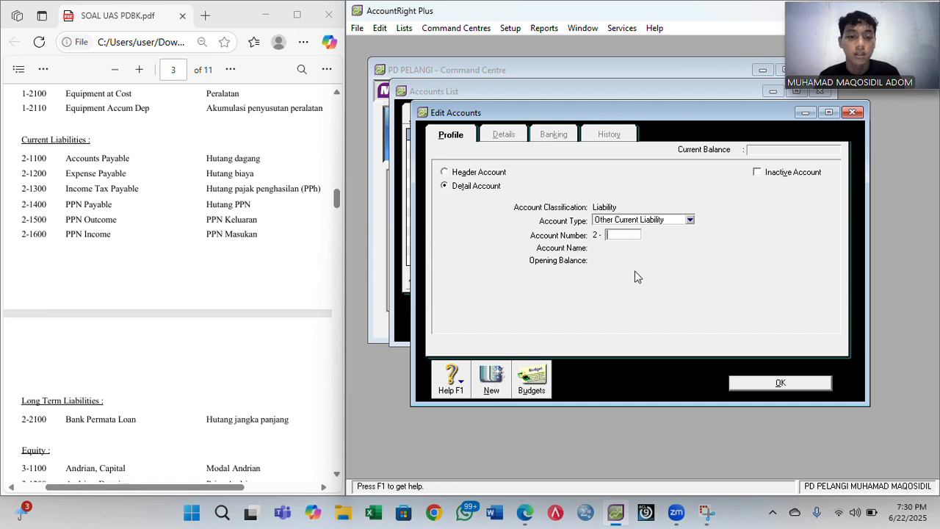
- Try a Long Term Liability numbered 2-2100, dismiss the duplicate-number warning, and discard it
{"action": "left_click", "coordinate": [691, 220]}
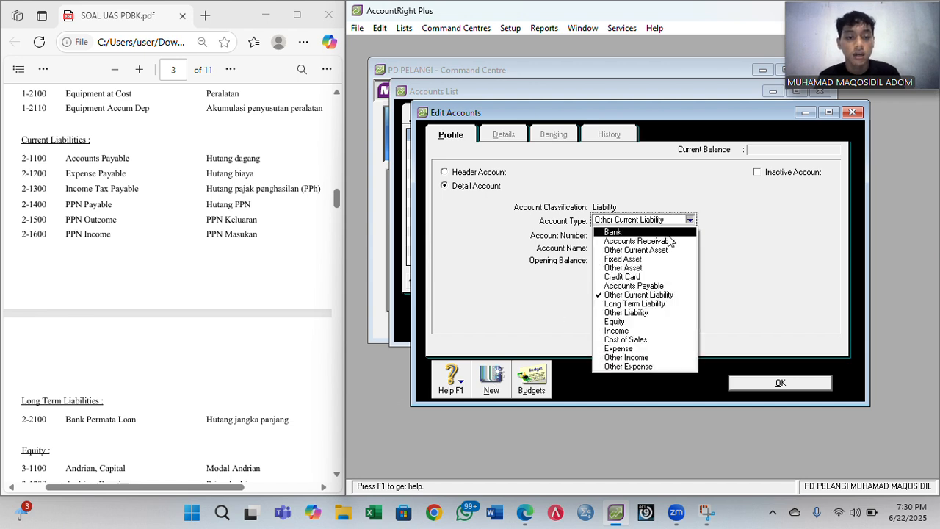
{"action": "left_click", "coordinate": [624, 304]}
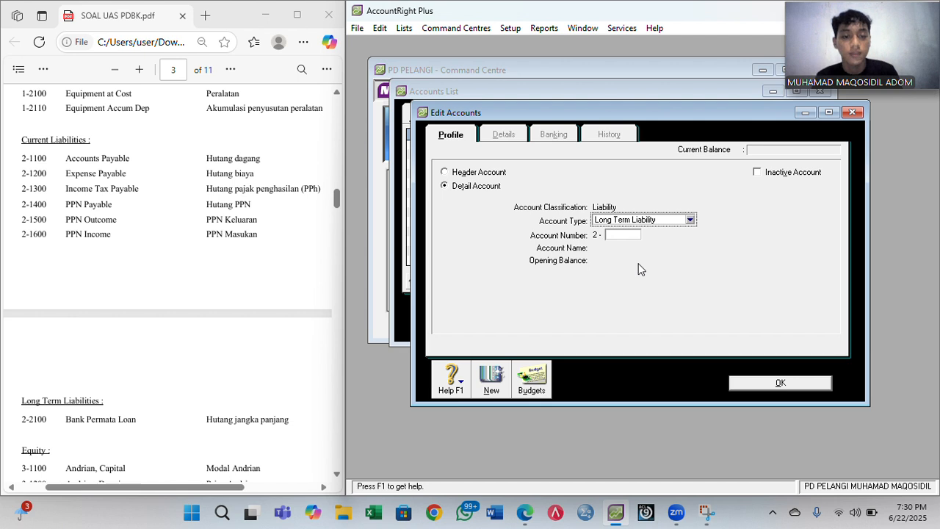
{"action": "left_click", "coordinate": [631, 236]}
{"action": "type", "text": "2100"}
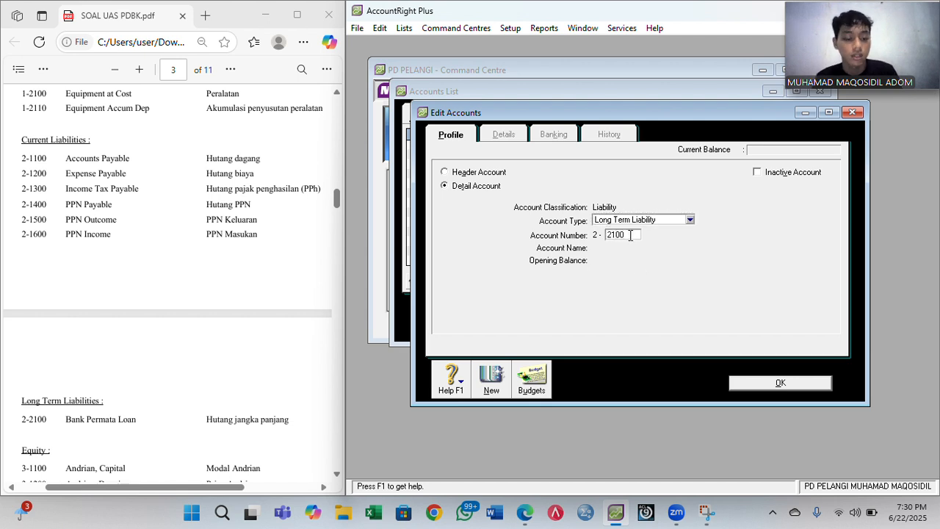
{"action": "key", "text": "Tab"}
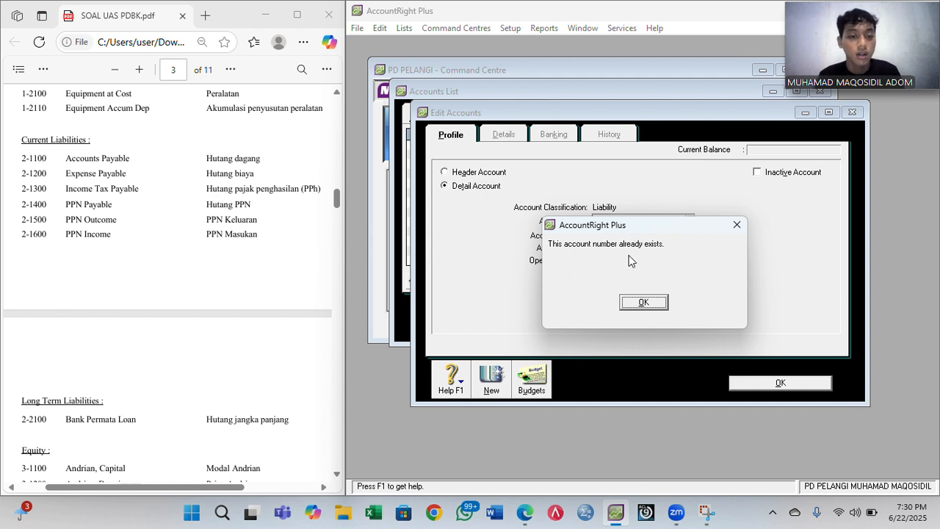
{"action": "left_click", "coordinate": [644, 303]}
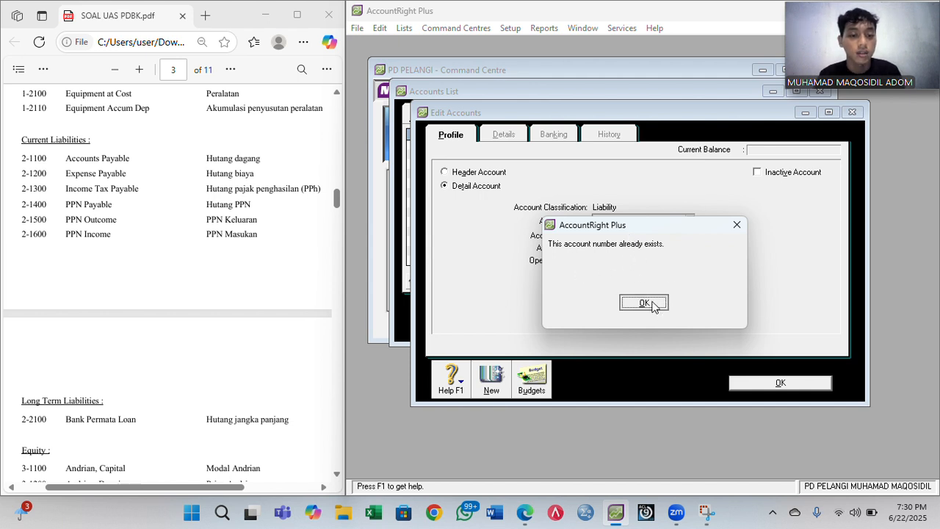
{"action": "left_click", "coordinate": [852, 112]}
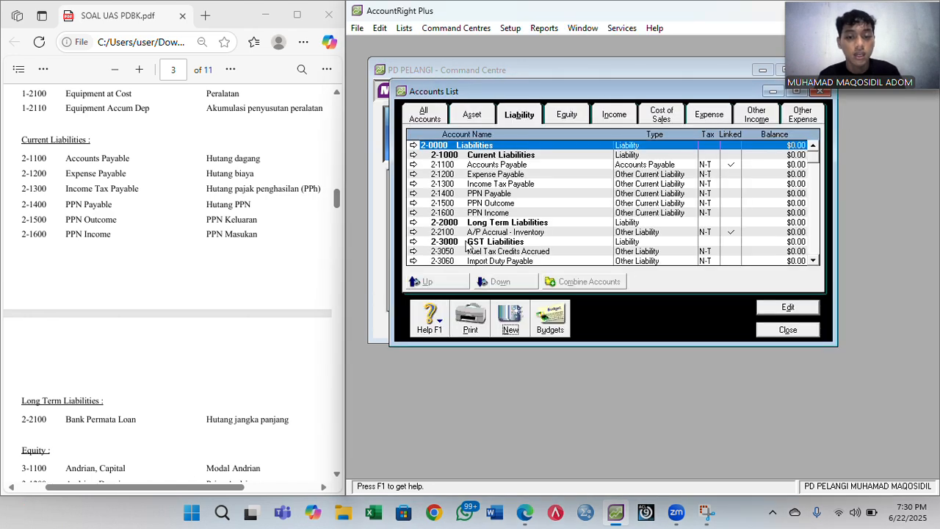
- Renumber A/P Accrual - Inventory from 2-2100 to 2-9999 and start a new liability account
{"action": "left_click", "coordinate": [414, 233]}
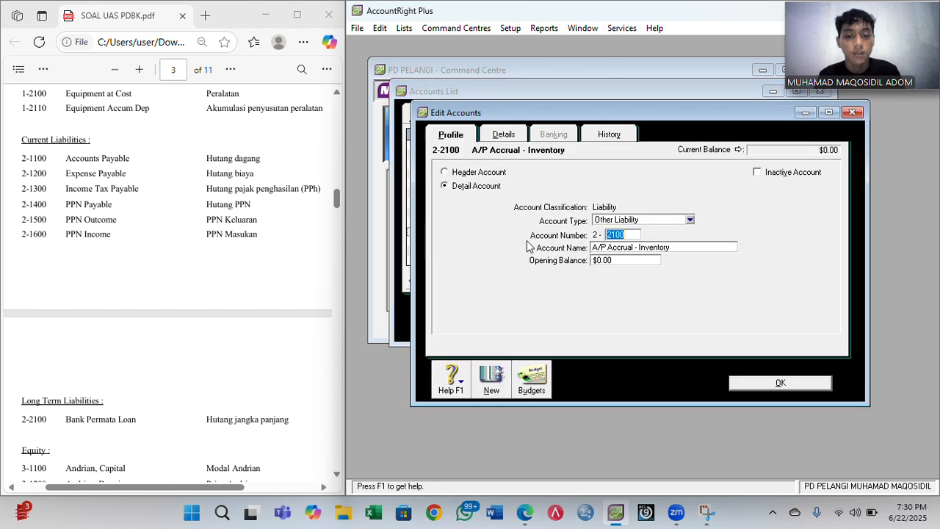
{"action": "type", "text": "9999"}
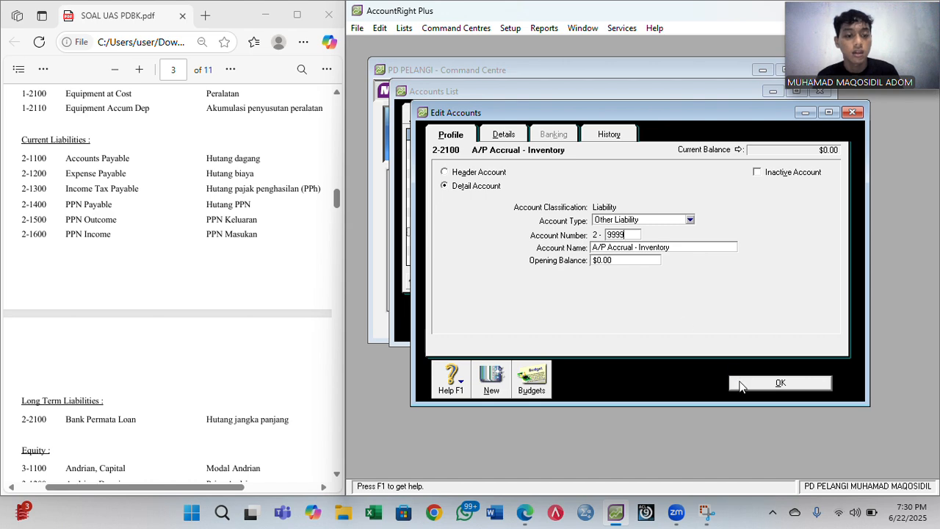
{"action": "left_click", "coordinate": [740, 381]}
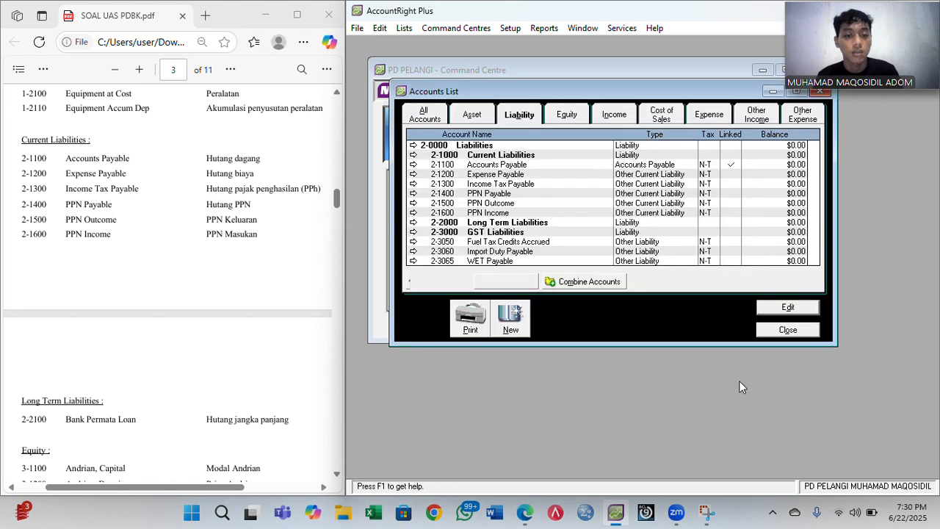
{"action": "left_click", "coordinate": [511, 318]}
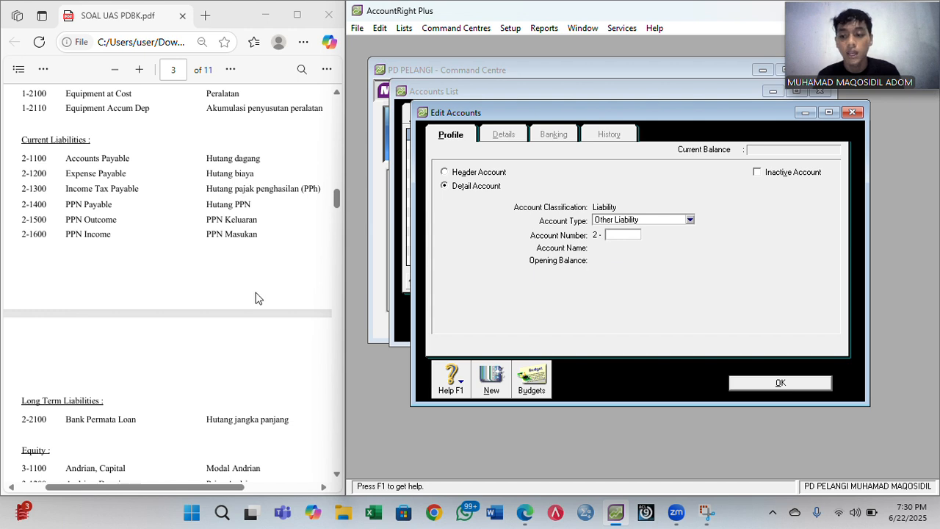
- Save 2-2100 Bank Permata Loan as a Long Term Liability account
{"action": "scroll", "coordinate": [256, 296], "scroll_direction": "down", "scroll_amount": 1}
{"action": "left_click", "coordinate": [613, 235]}
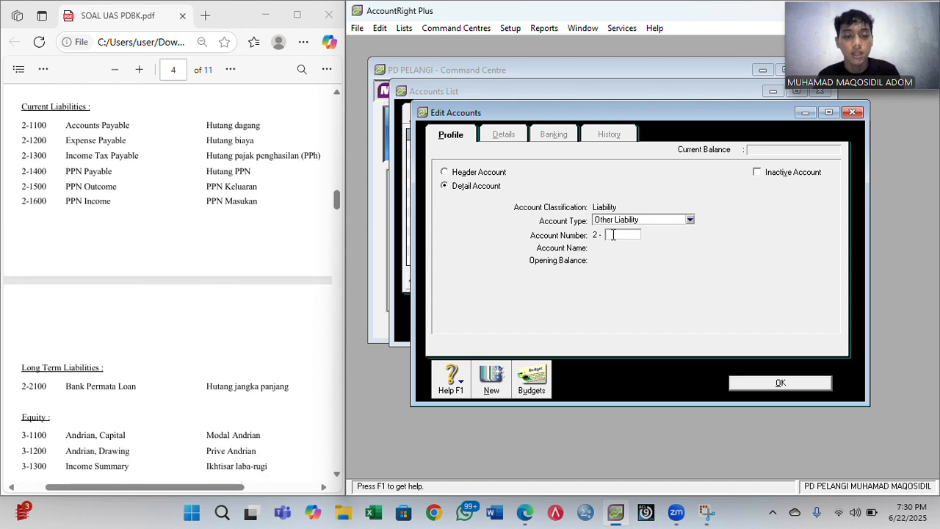
{"action": "type", "text": "200"}
{"action": "type", "text": "00"}
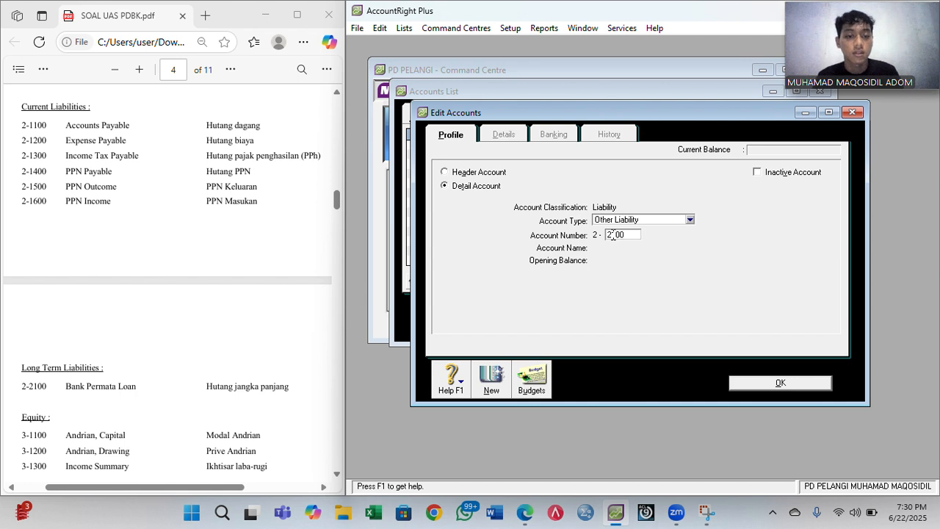
{"action": "left_click", "coordinate": [690, 221]}
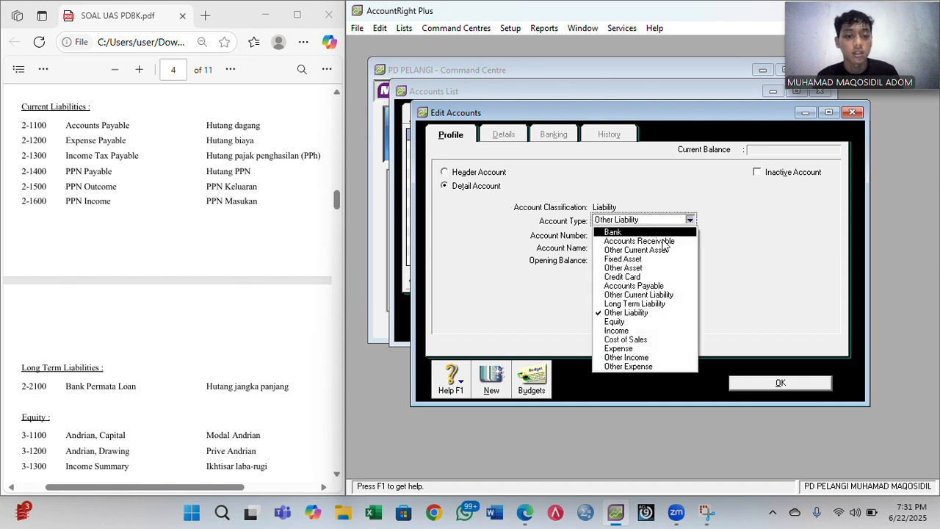
{"action": "left_click", "coordinate": [617, 305]}
{"action": "left_click", "coordinate": [637, 235]}
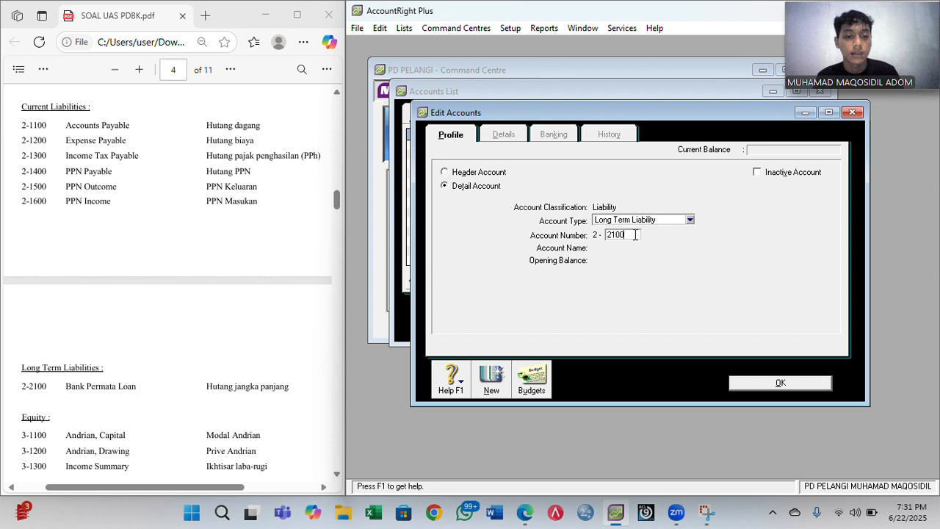
{"action": "key", "text": "Tab"}
{"action": "type", "text": "Bank"}
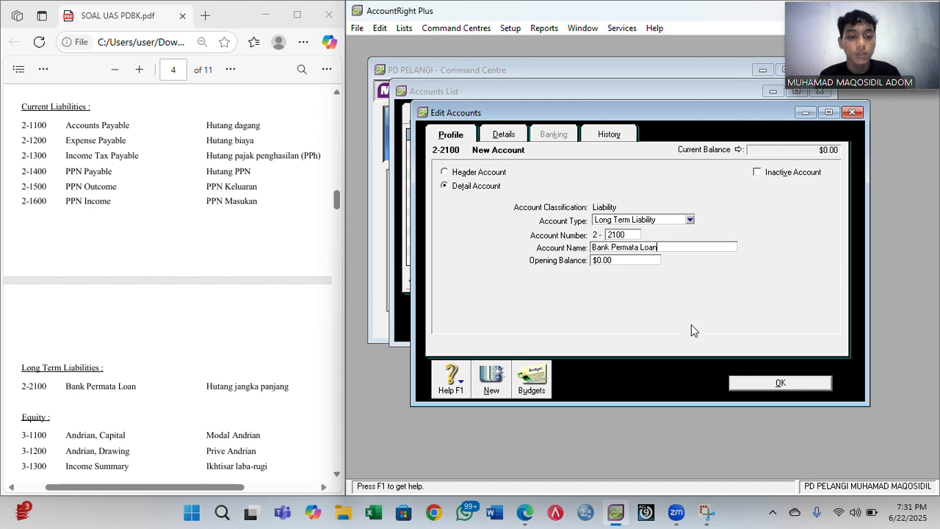
{"action": "left_click", "coordinate": [747, 383]}
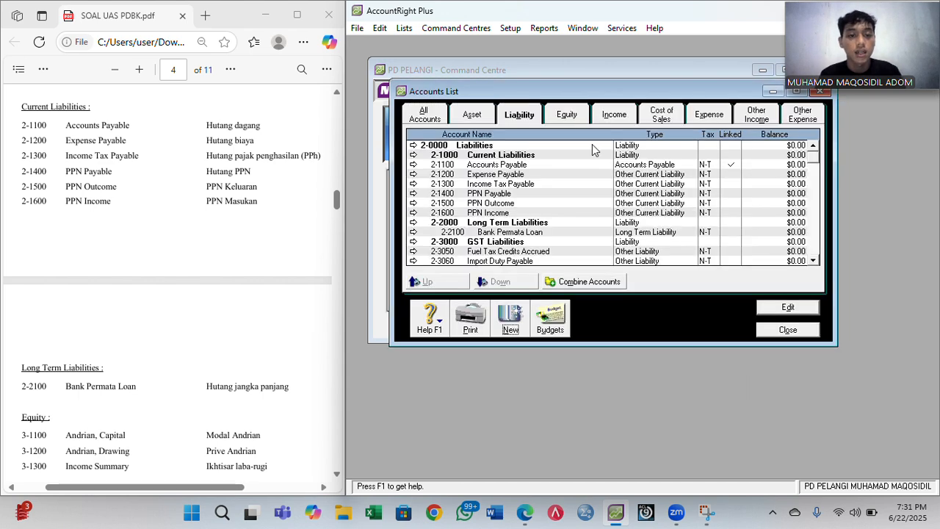
- Indent Accounts Payable, Expense Payable and Income Tax Payable under Current Liabilities
{"action": "left_click", "coordinate": [567, 116]}
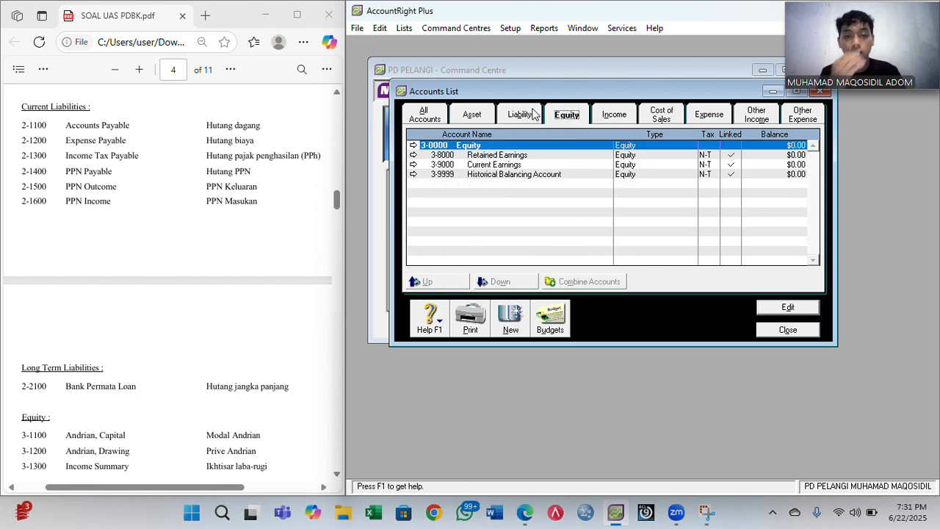
{"action": "left_click", "coordinate": [533, 114]}
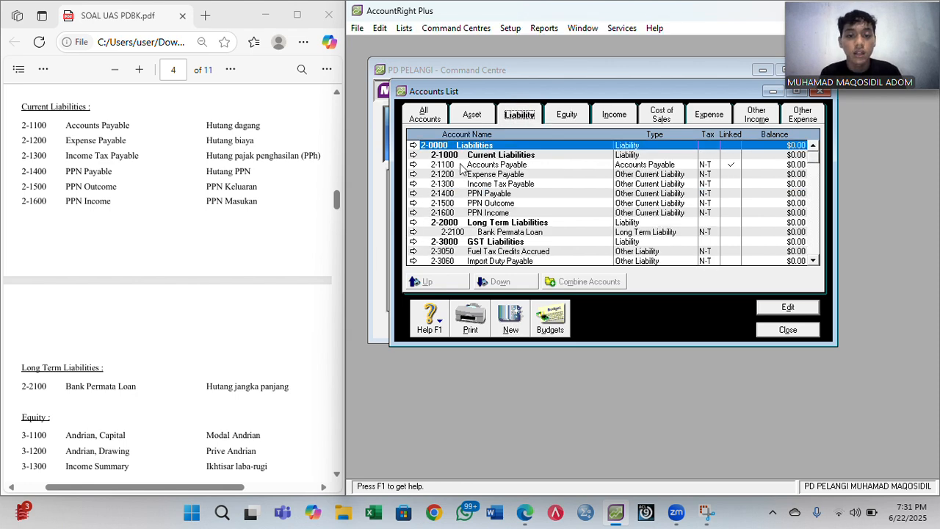
{"action": "left_click", "coordinate": [461, 166]}
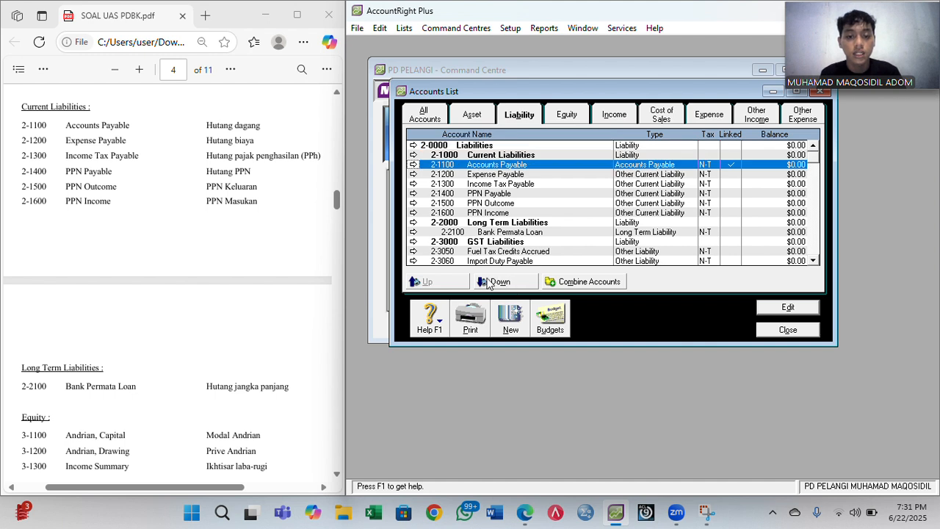
{"action": "left_click", "coordinate": [489, 284]}
{"action": "left_click", "coordinate": [458, 176]}
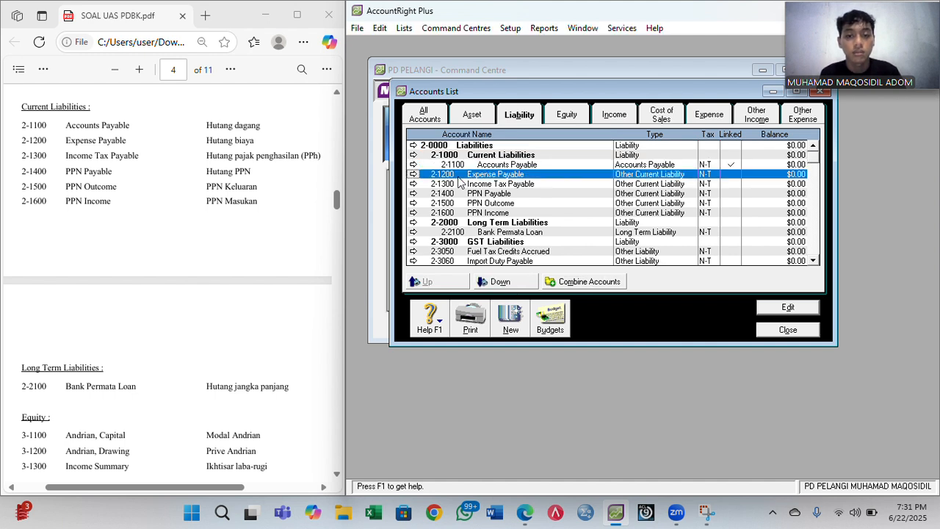
{"action": "left_click", "coordinate": [494, 282]}
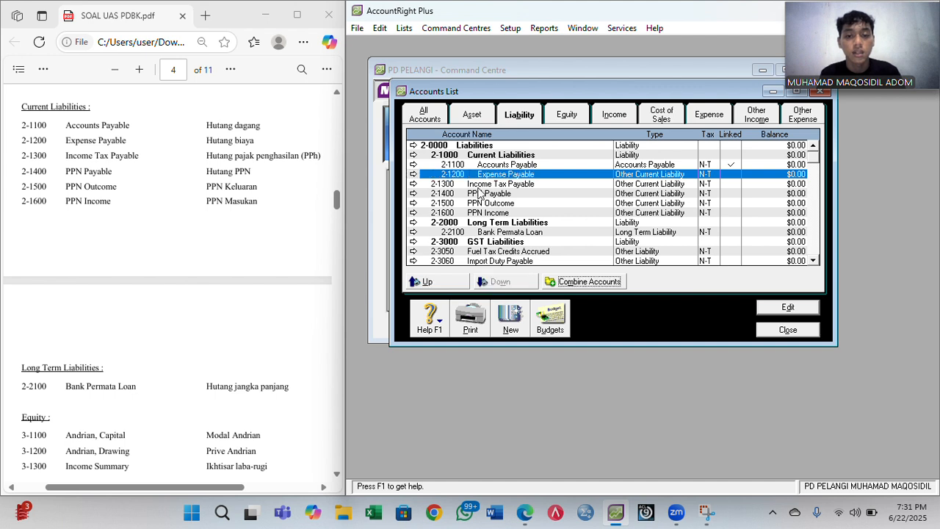
{"action": "left_click", "coordinate": [470, 184]}
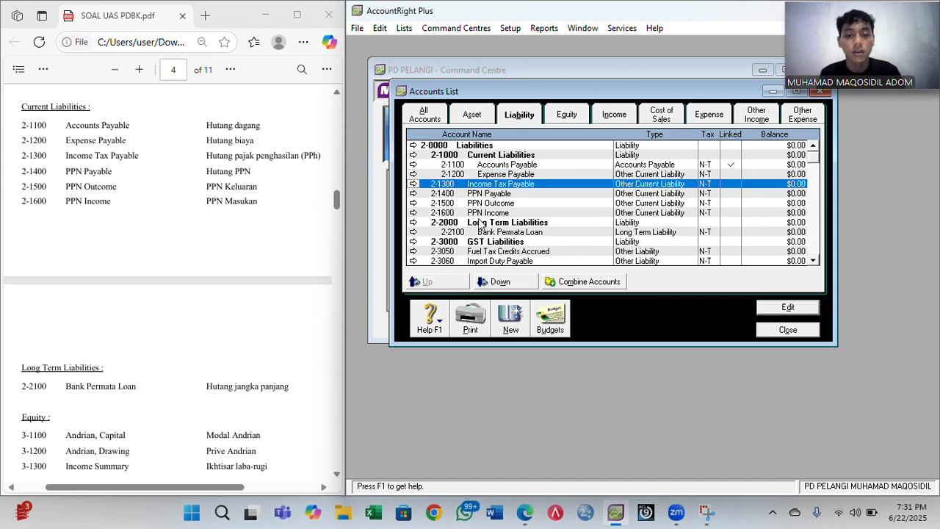
{"action": "left_click", "coordinate": [482, 283]}
- Indent PPN Payable, PPN Outcome and PPN Income under Current Liabilities
{"action": "left_click", "coordinate": [447, 194]}
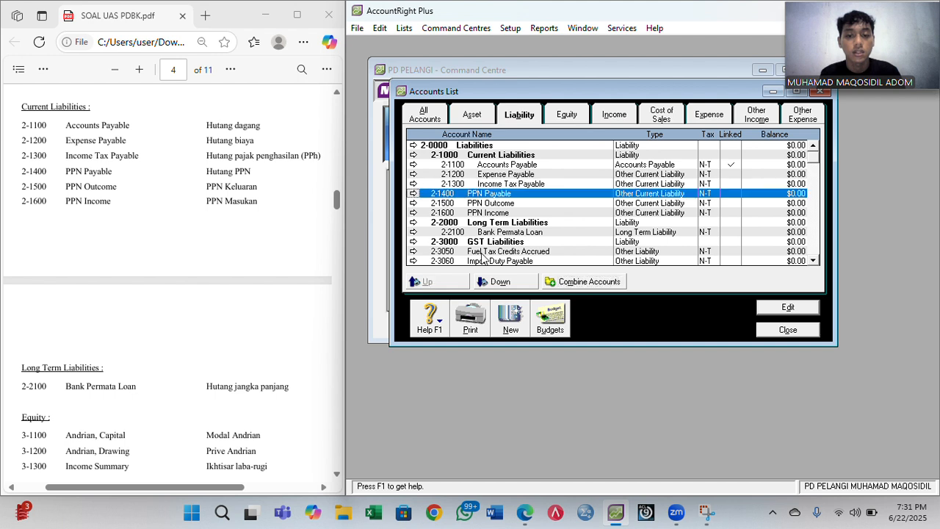
{"action": "left_click", "coordinate": [490, 282]}
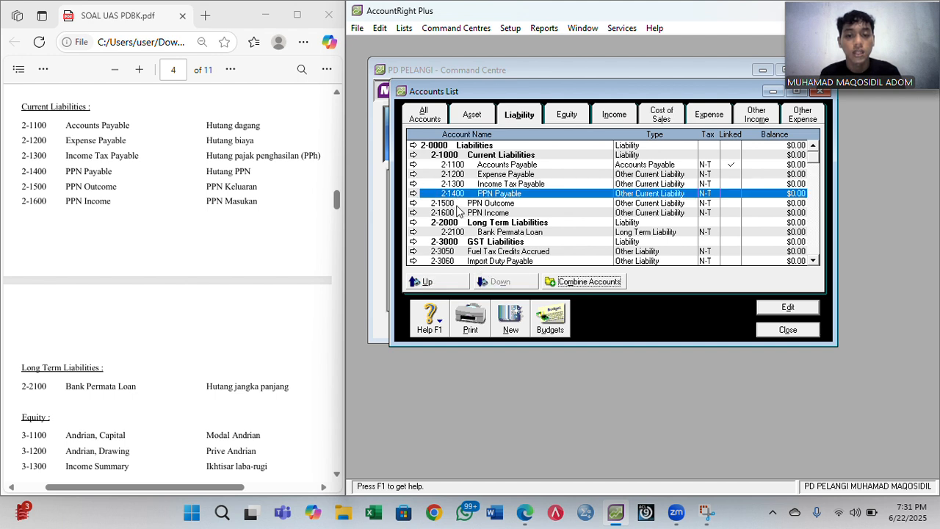
{"action": "left_click", "coordinate": [457, 205]}
{"action": "left_click", "coordinate": [482, 282]}
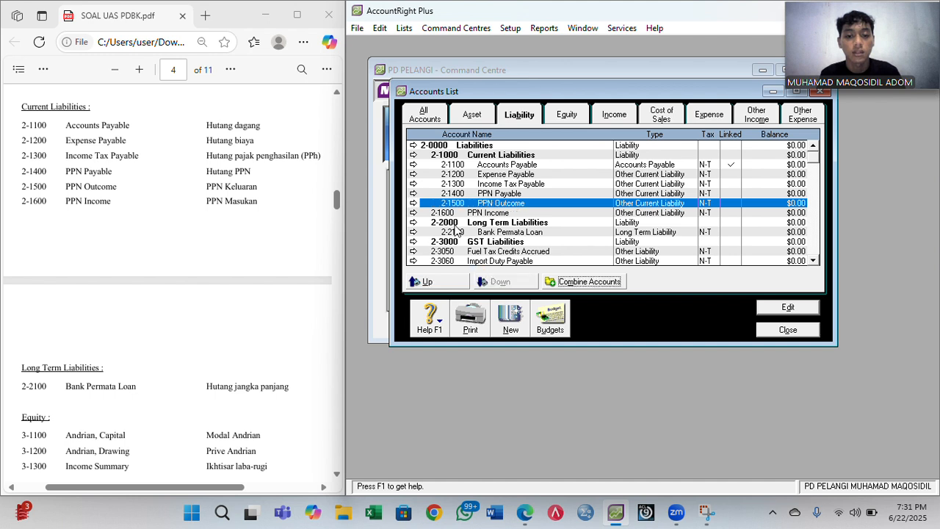
{"action": "left_click", "coordinate": [443, 213]}
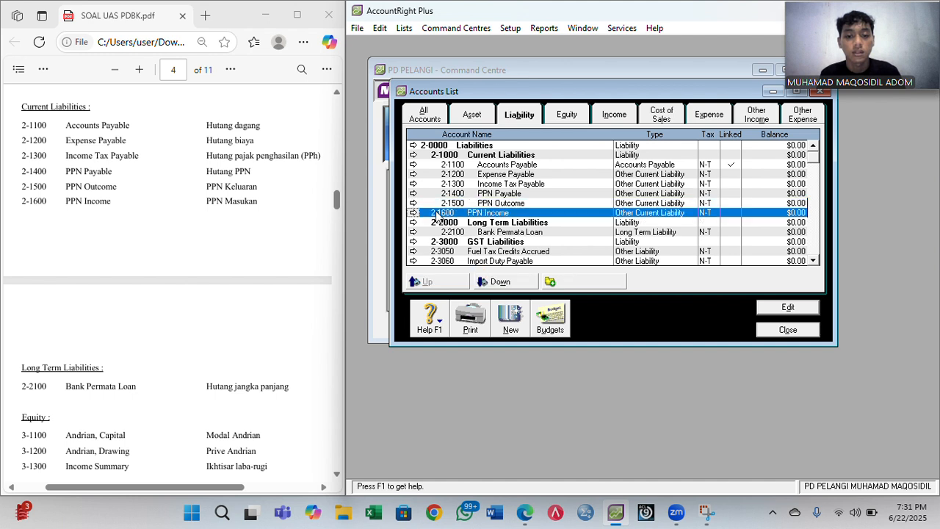
{"action": "left_click", "coordinate": [485, 283]}
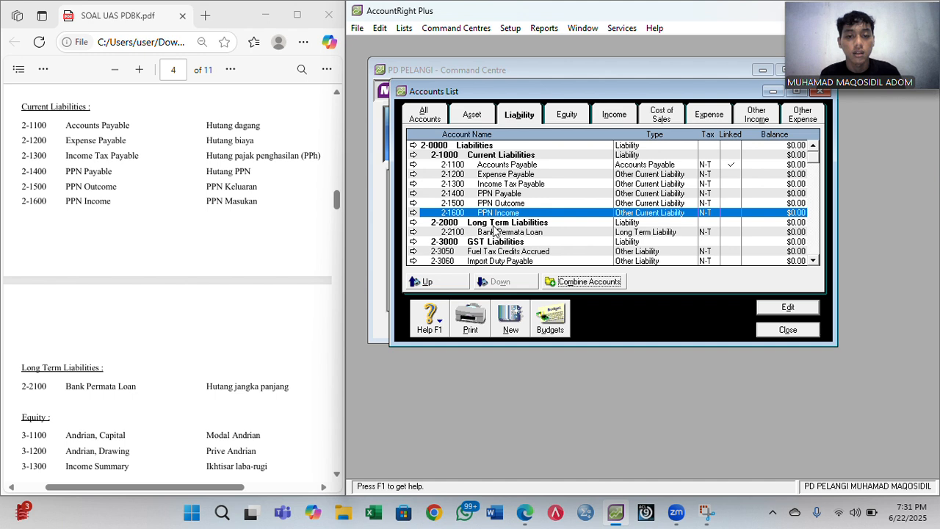
{"action": "left_click", "coordinate": [577, 114]}
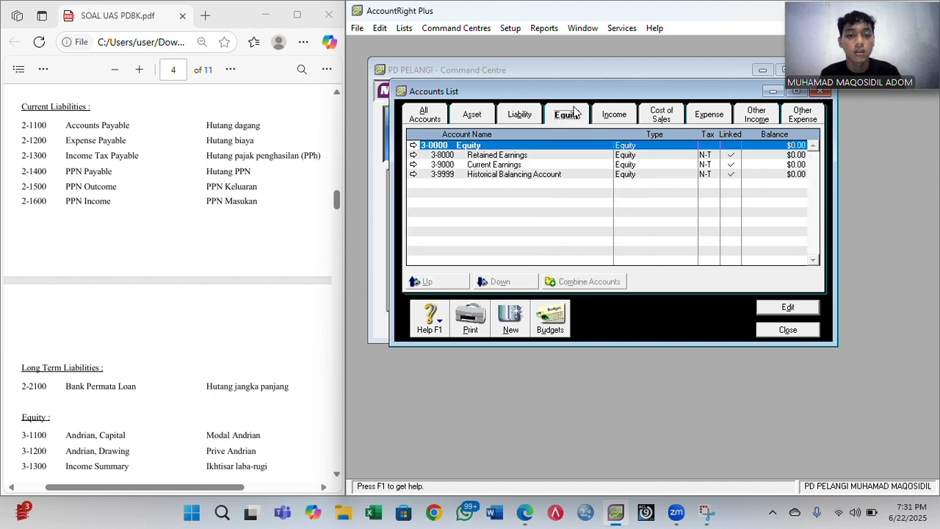
- Add the owner's capital equity account 3-1100
{"action": "left_click", "coordinate": [508, 316]}
{"action": "scroll", "coordinate": [236, 307], "scroll_direction": "down", "scroll_amount": 2}
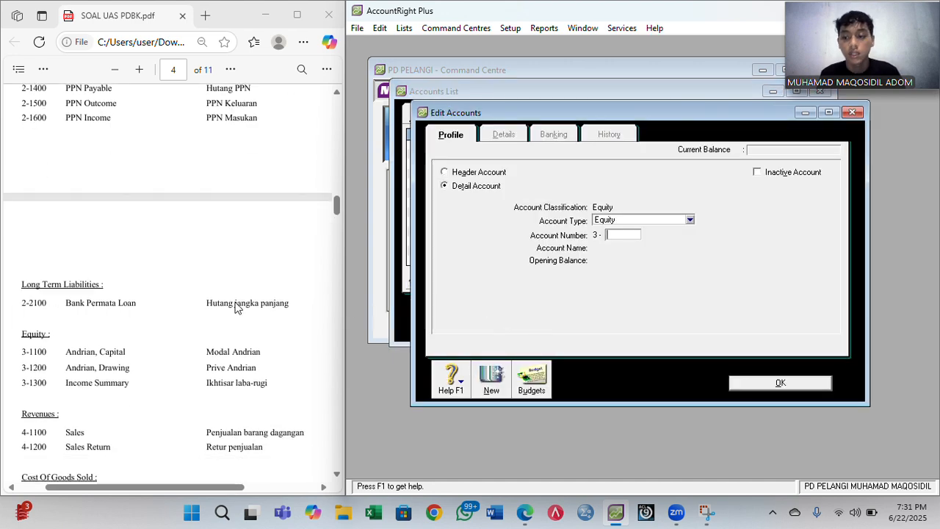
{"action": "scroll", "coordinate": [237, 307], "scroll_direction": "down", "scroll_amount": 1}
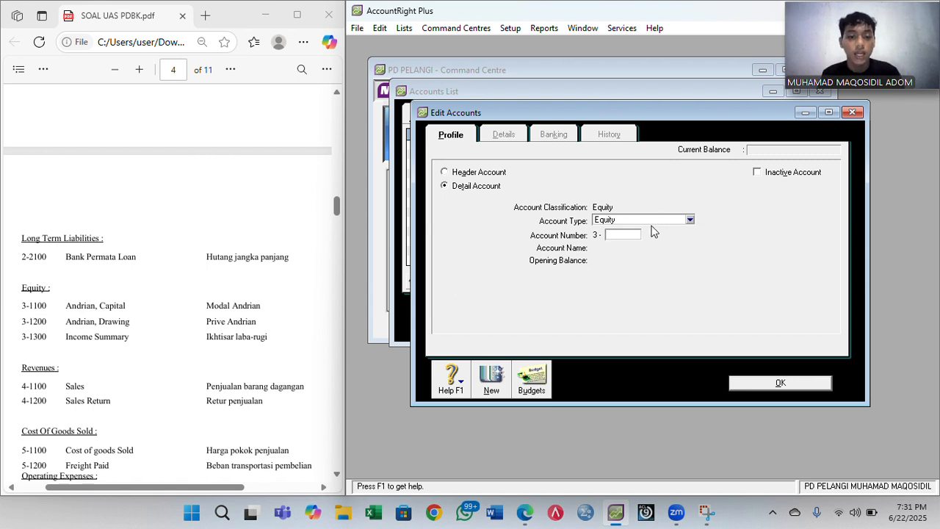
{"action": "type", "text": "00"}
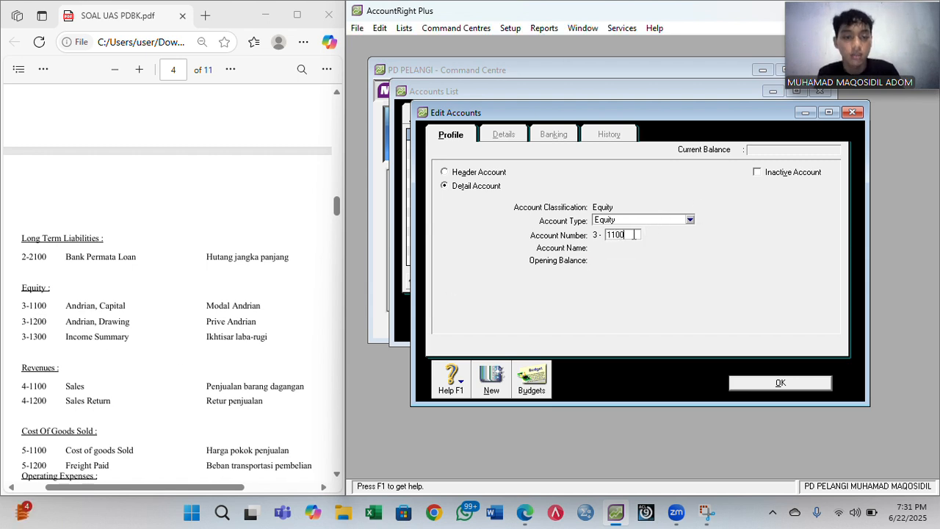
{"action": "key", "text": "Tab"}
{"action": "type", "text": "Andrian"}
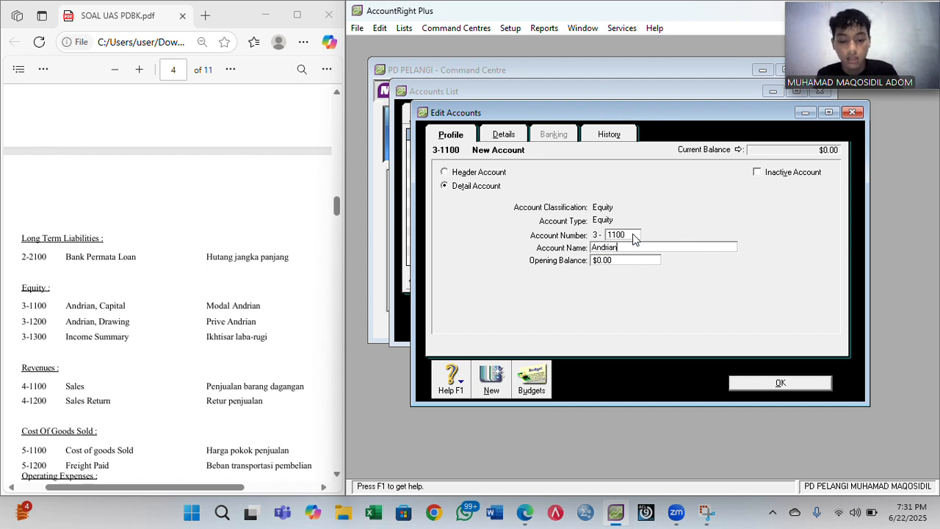
{"action": "type", "text": ", Capital"}
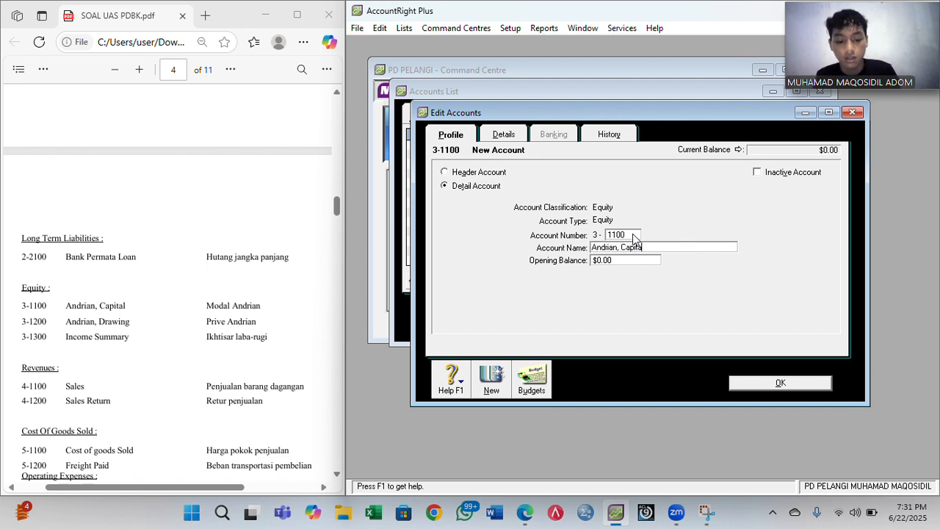
{"action": "left_click", "coordinate": [501, 387]}
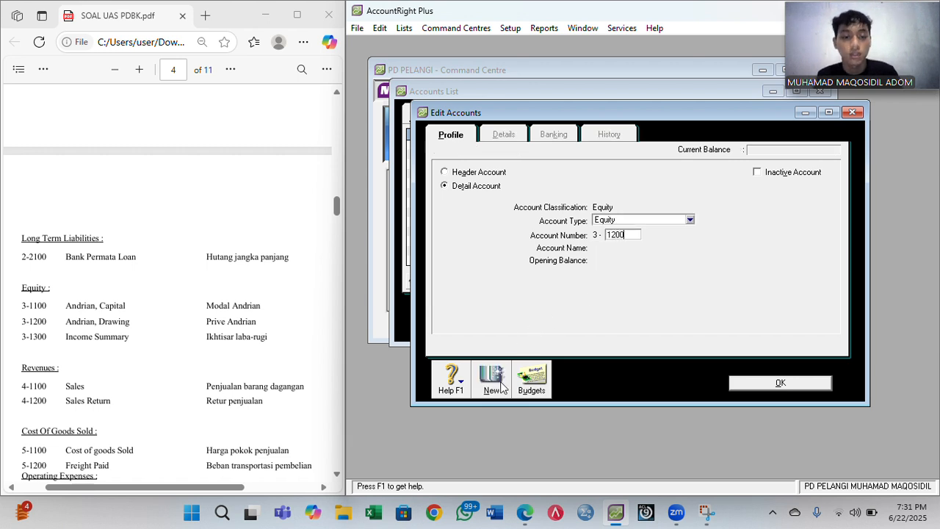
- Add the owner's Drawing account 3-1200 and the 3-1300 Income Summary account
{"action": "key", "text": "Tab"}
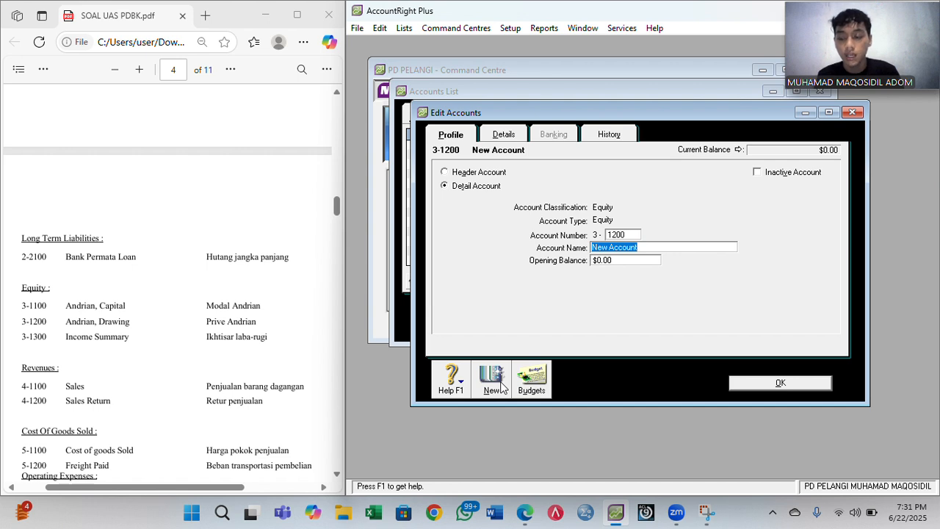
{"action": "type", "text": "Andrian,"}
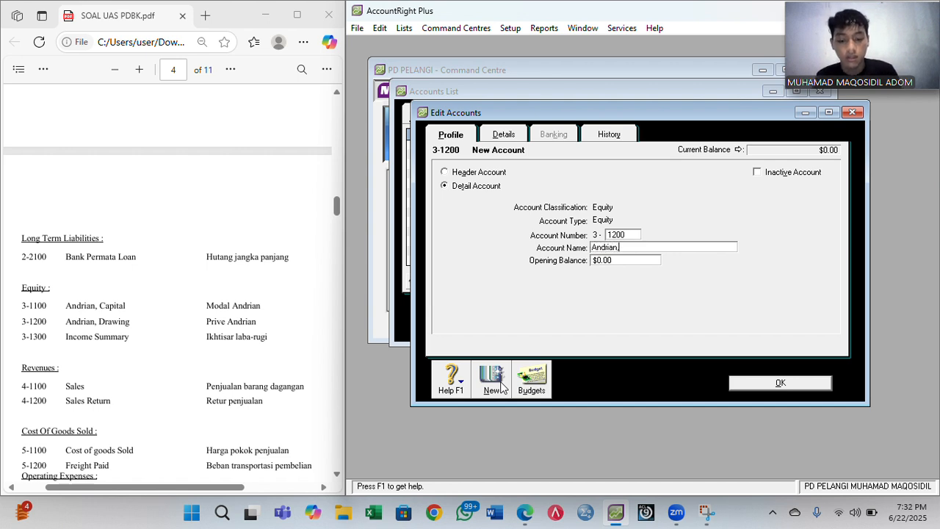
{"action": "type", "text": " drawing"}
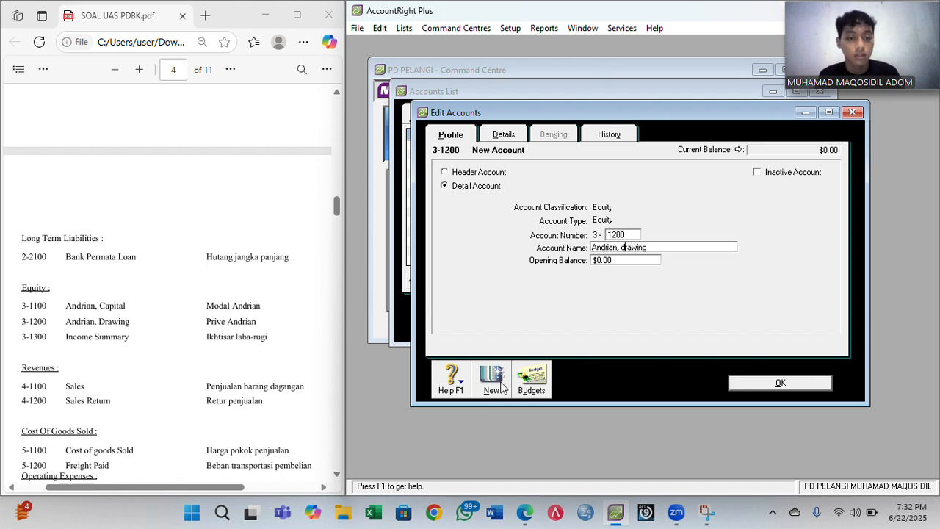
{"action": "key", "text": "BackSpace"}
{"action": "type", "text": "D"}
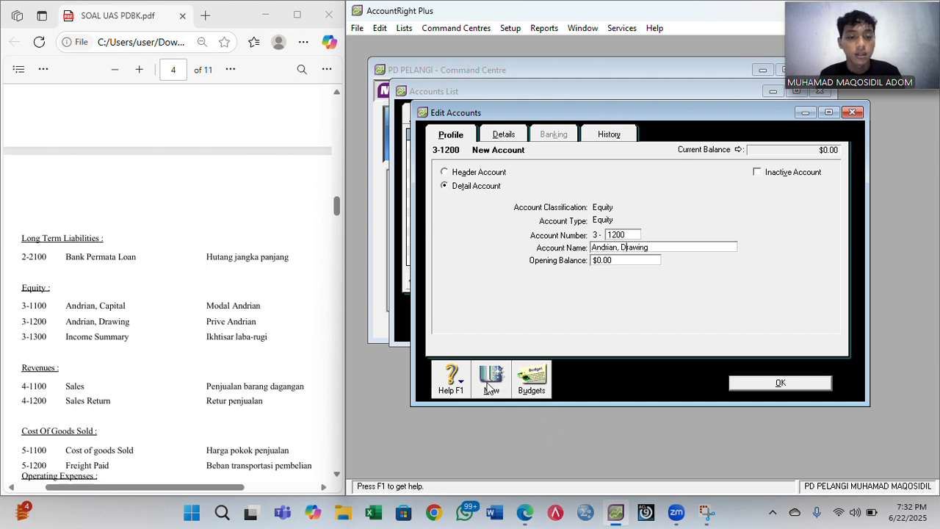
{"action": "left_click", "coordinate": [490, 380]}
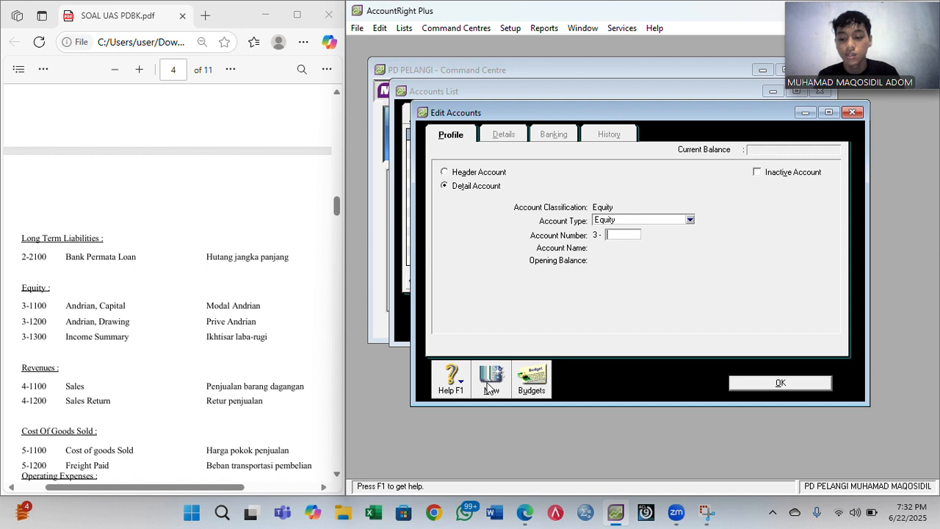
{"action": "key", "text": "Tab"}
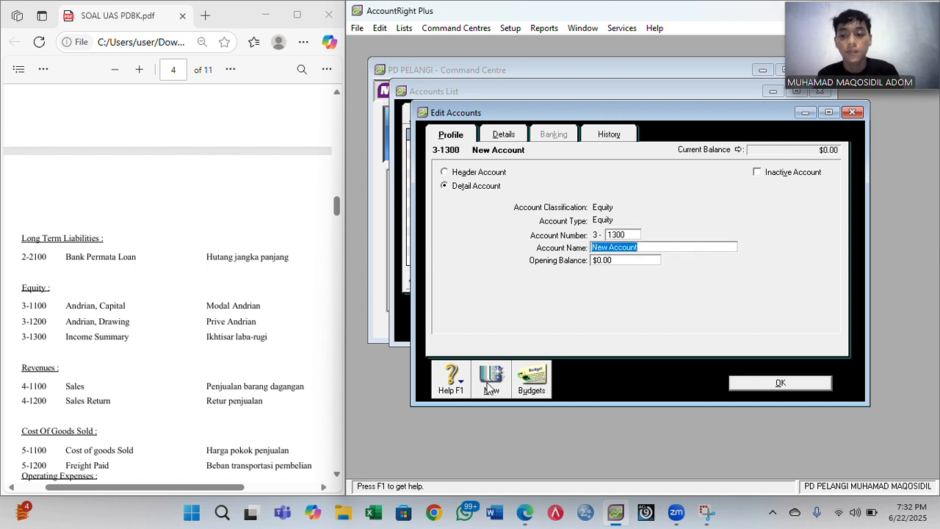
{"action": "type", "text": "Income"}
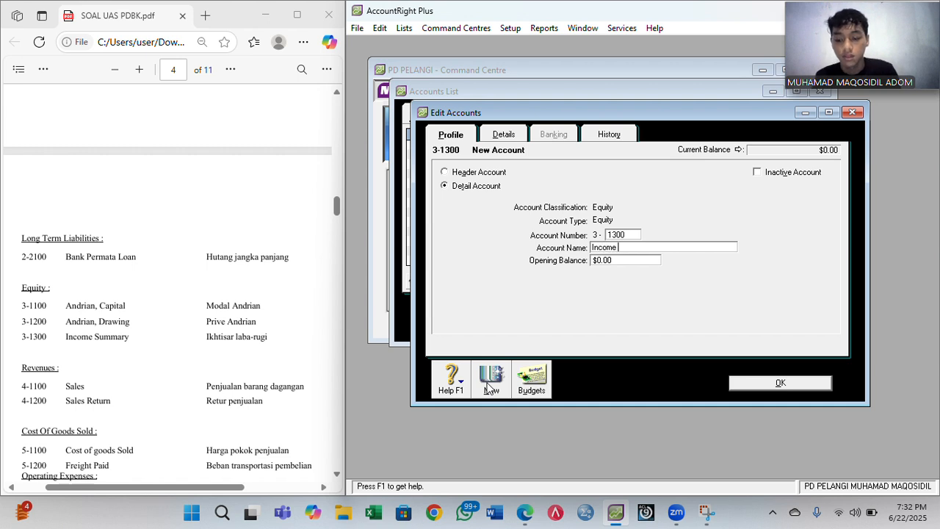
{"action": "type", "text": " Summary"}
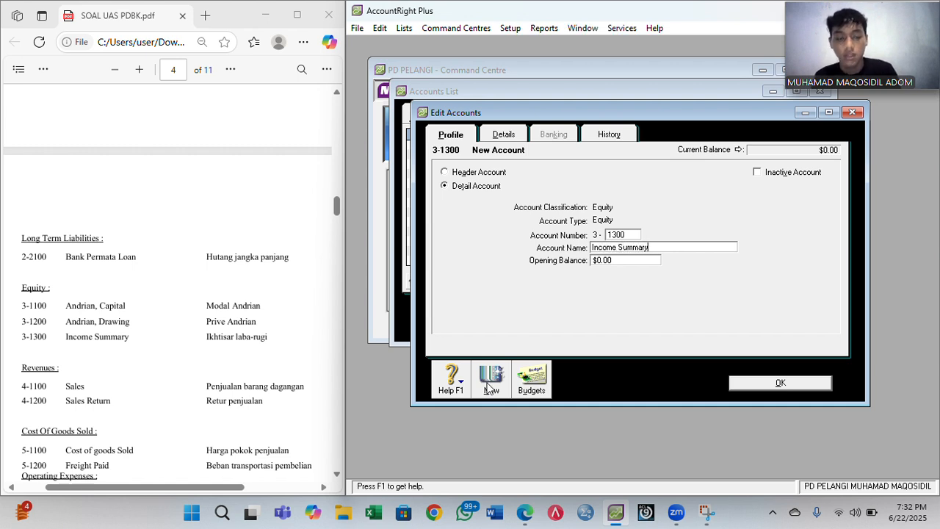
{"action": "left_click", "coordinate": [742, 387]}
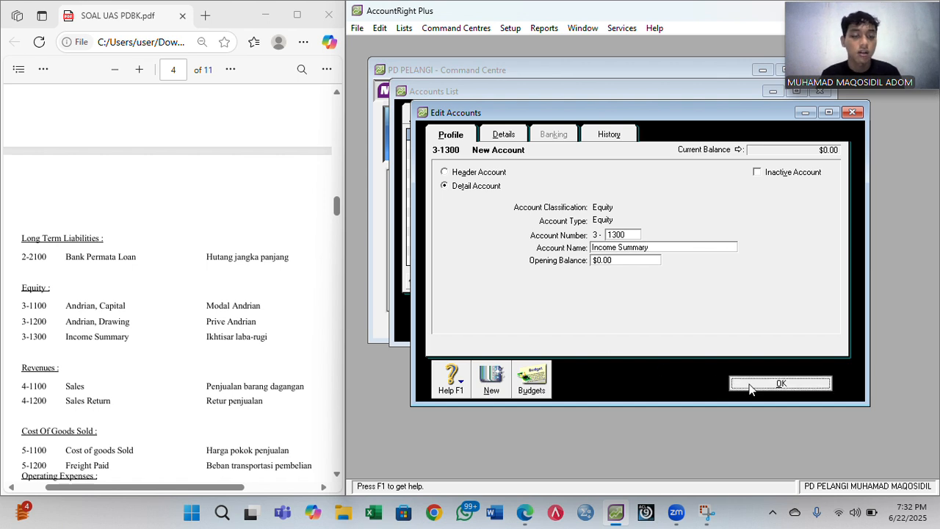
{"action": "left_click", "coordinate": [618, 121]}
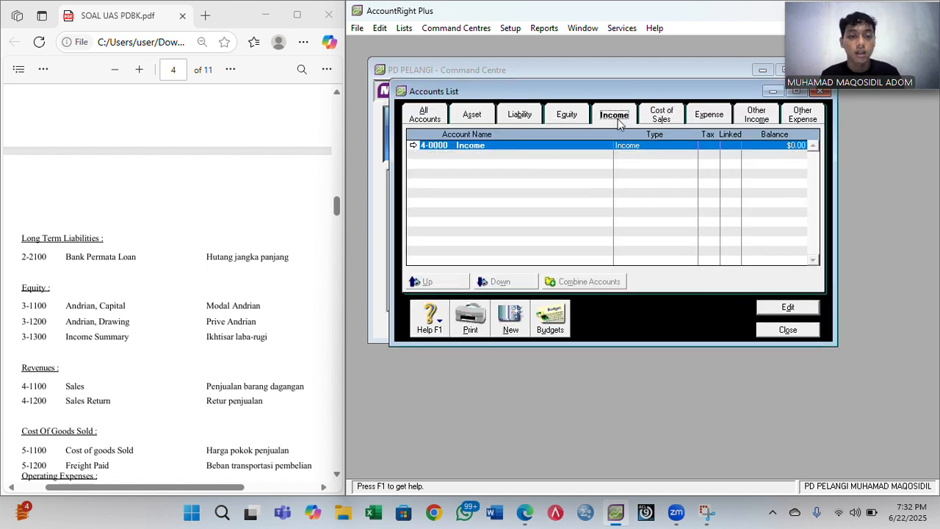
- Create income account 4-1100 Sales
{"action": "left_click", "coordinate": [515, 321]}
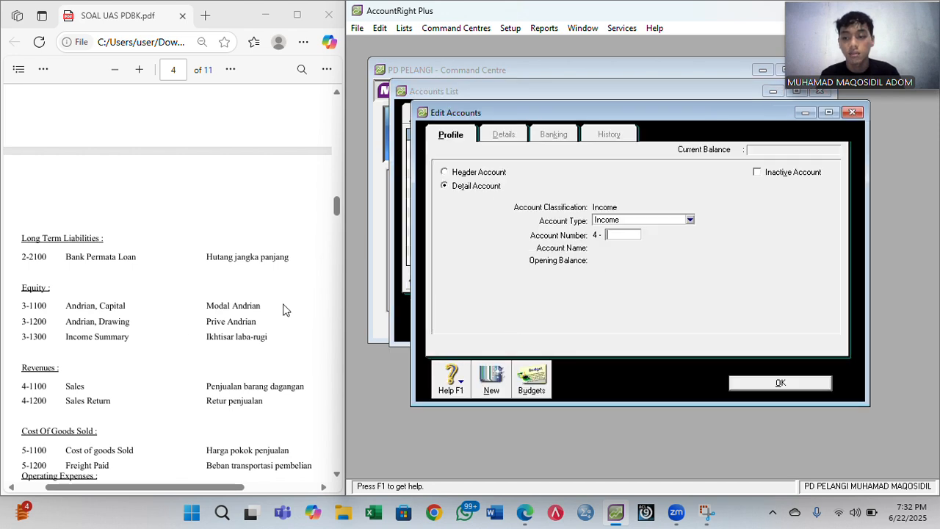
{"action": "scroll", "coordinate": [285, 309], "scroll_direction": "down", "scroll_amount": 3}
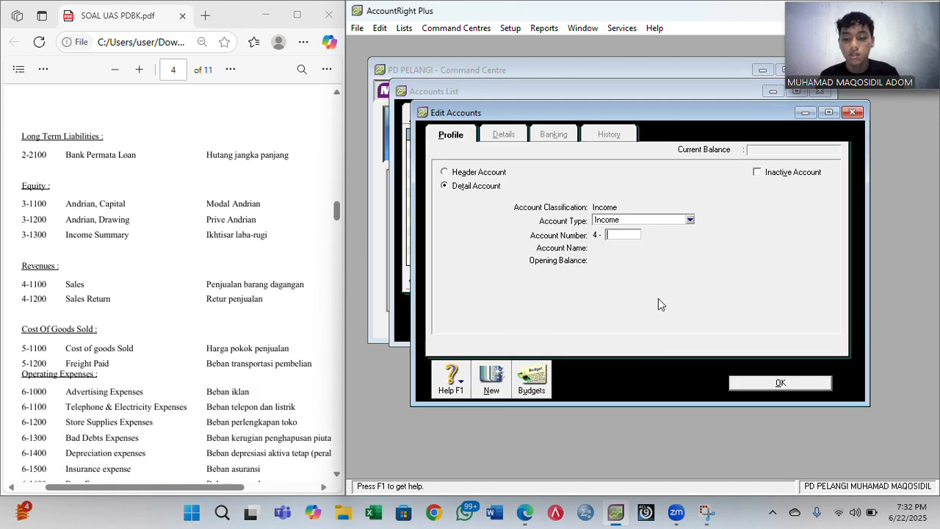
{"action": "type", "text": "1100"}
{"action": "key", "text": "Tab"}
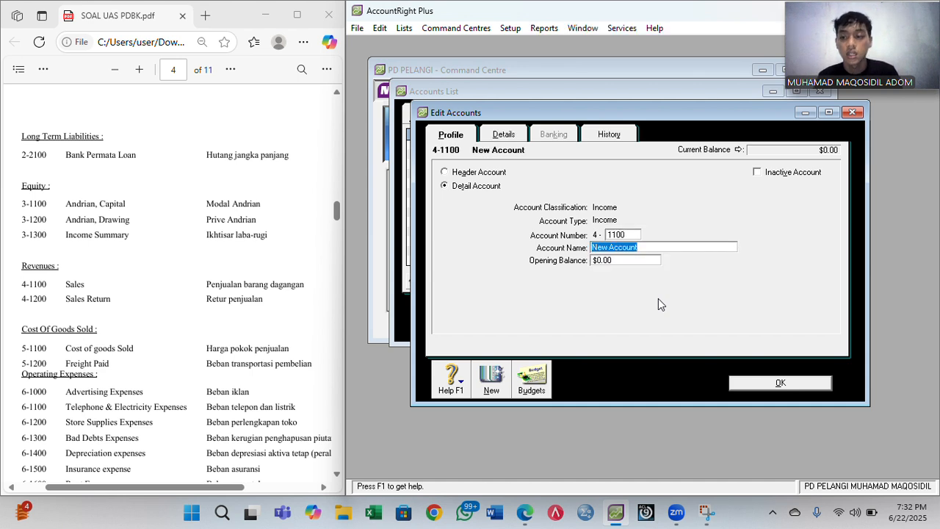
{"action": "type", "text": "Sales"}
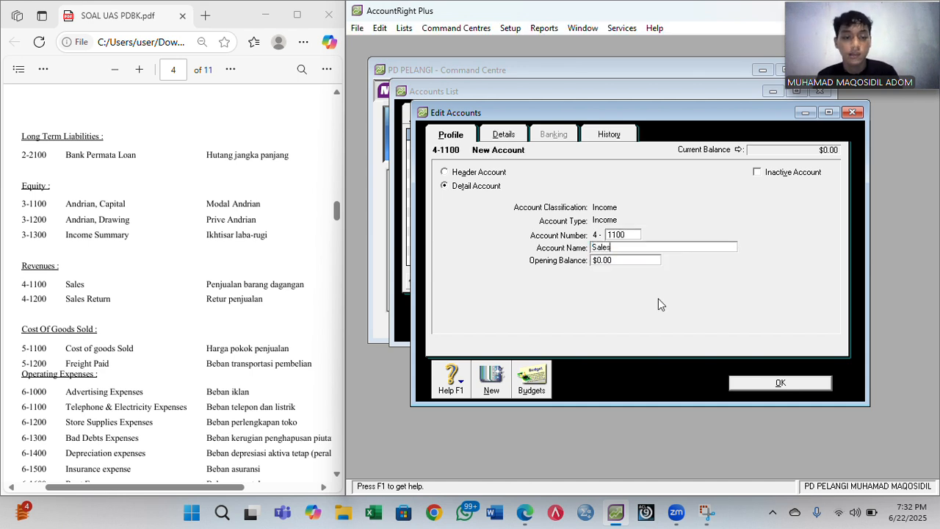
{"action": "left_click", "coordinate": [497, 377]}
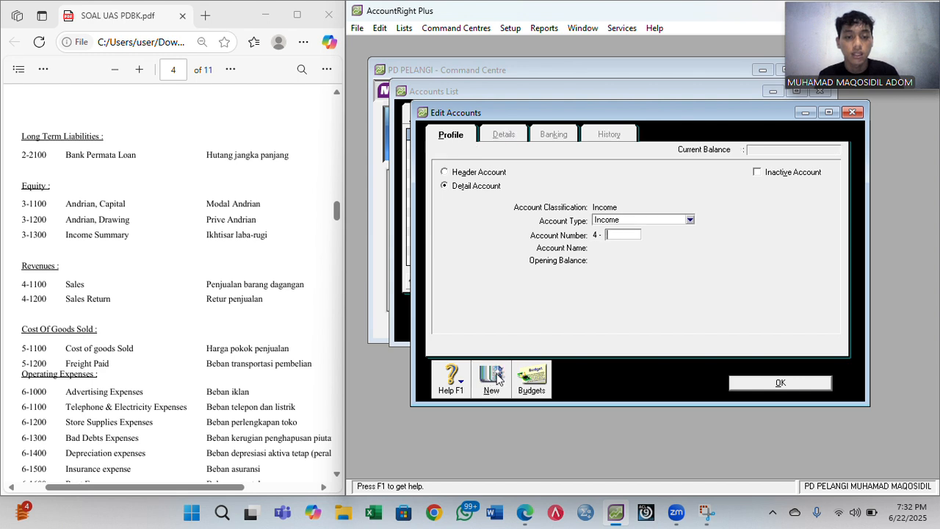
- Add income account 4-1200 Sales Return and save it
{"action": "type", "text": "1200"}
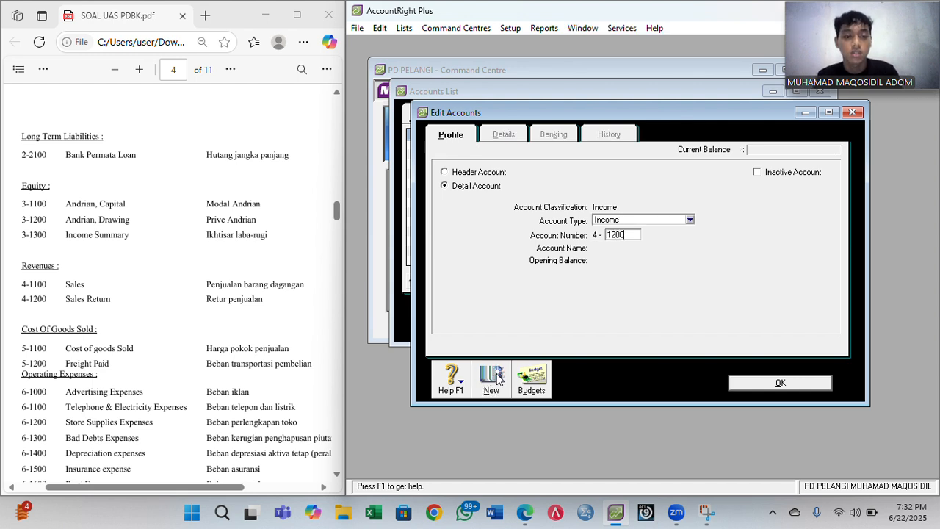
{"action": "key", "text": "Tab"}
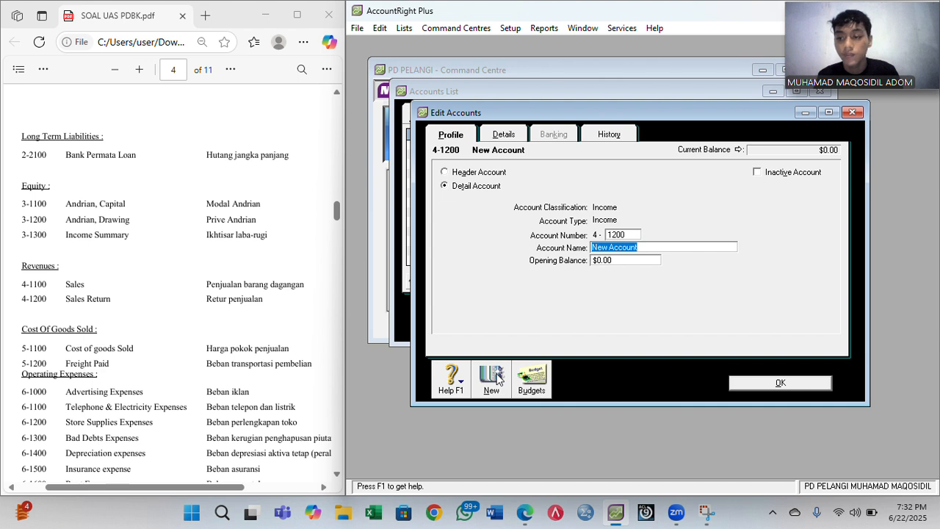
{"action": "type", "text": "Sale"}
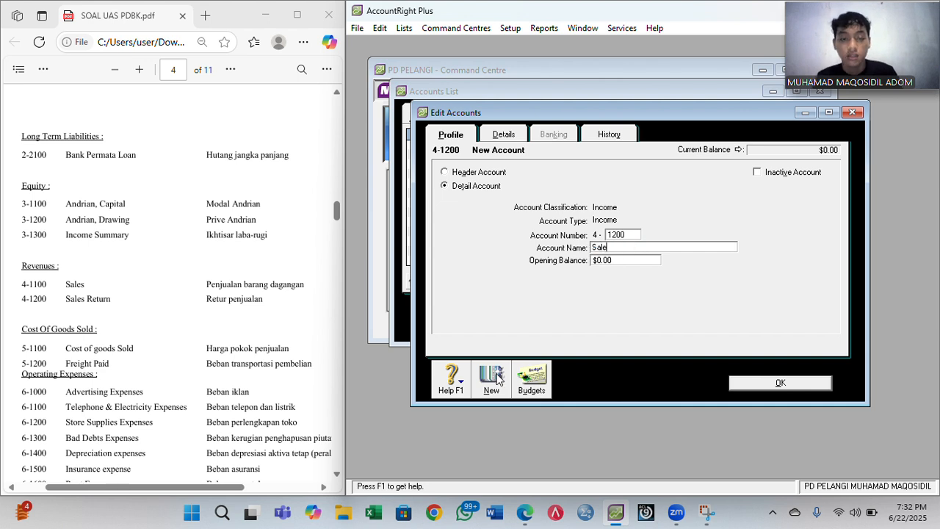
{"action": "type", "text": "s Return"}
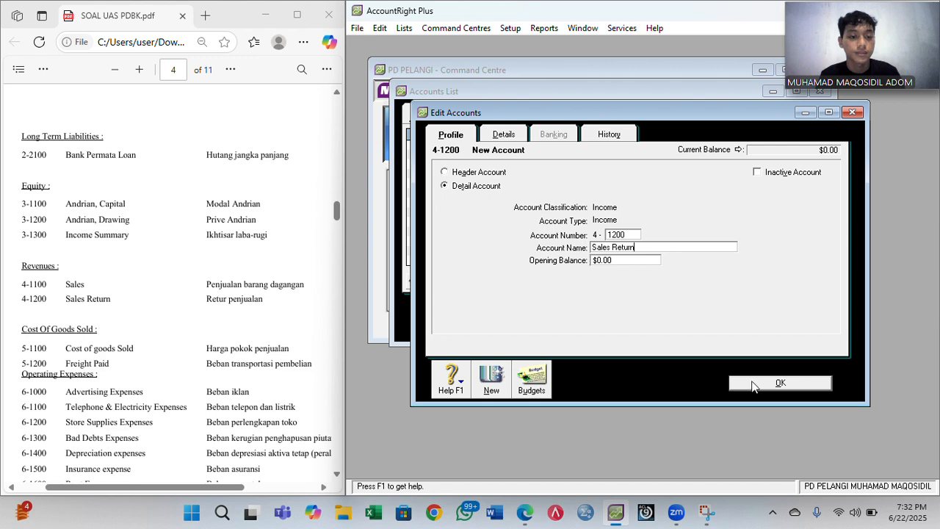
{"action": "left_click", "coordinate": [762, 385]}
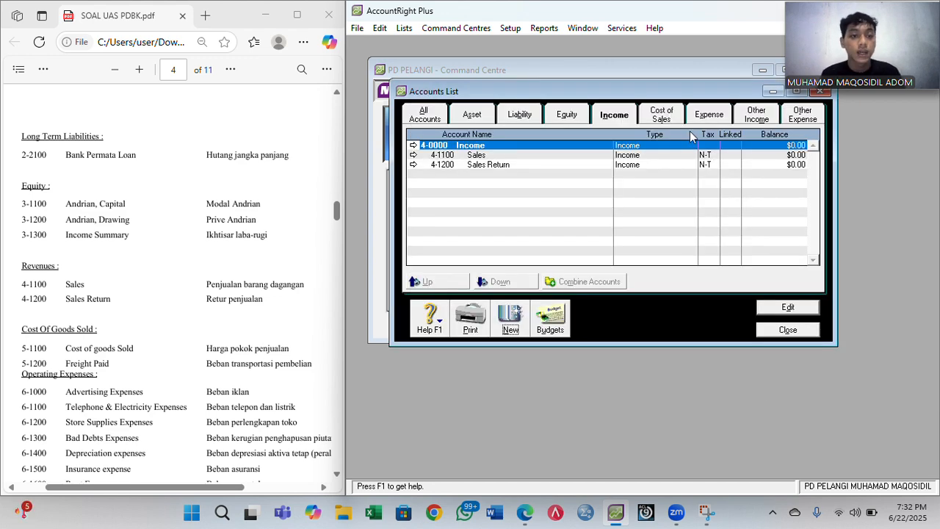
{"action": "left_click", "coordinate": [667, 117]}
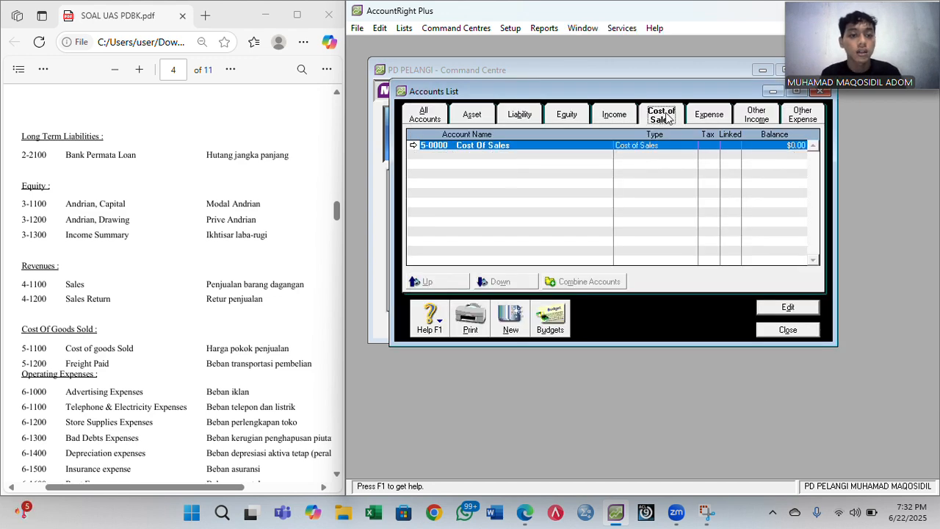
- Begin Cost of Sales account 5-1100, starting to name it Cost of Goods Sold
{"action": "left_click", "coordinate": [513, 316]}
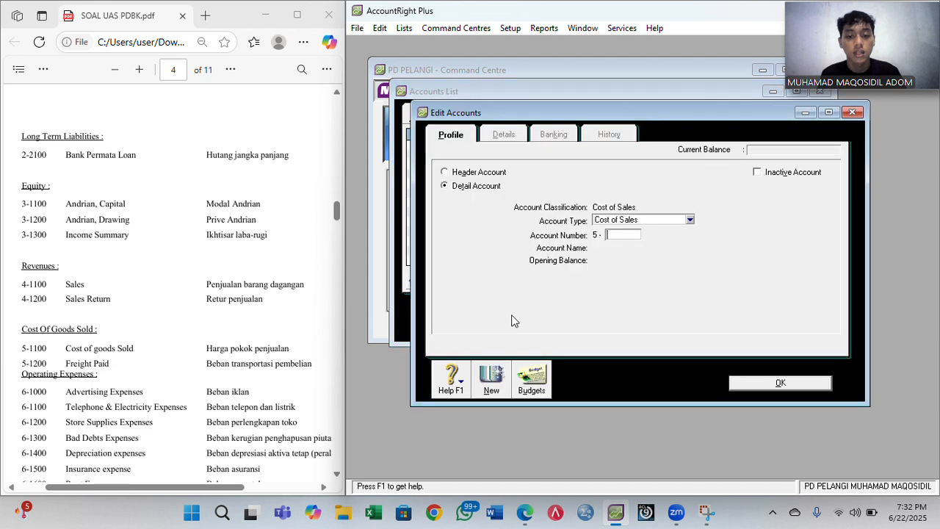
{"action": "left_click", "coordinate": [633, 235]}
{"action": "type", "text": "1"}
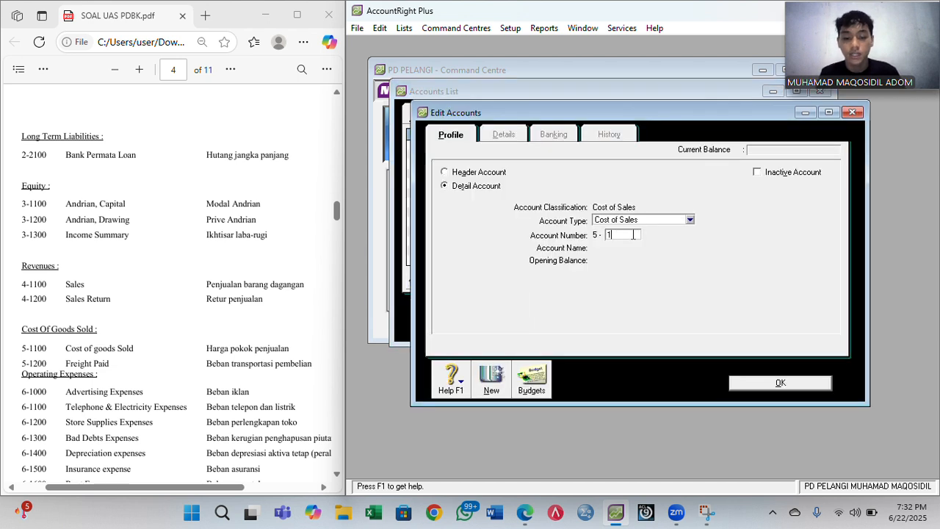
{"action": "type", "text": "100"}
{"action": "key", "text": "Tab"}
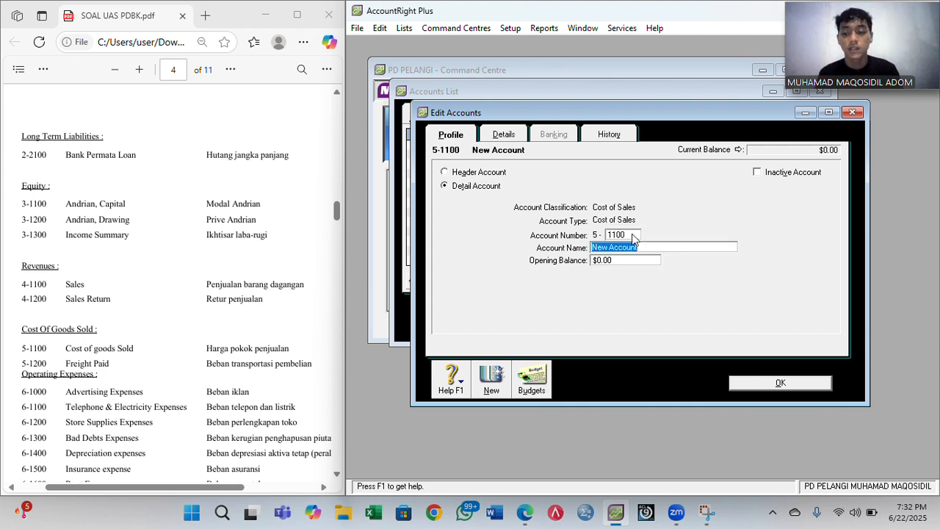
{"action": "type", "text": "Cost of Good Sold"}
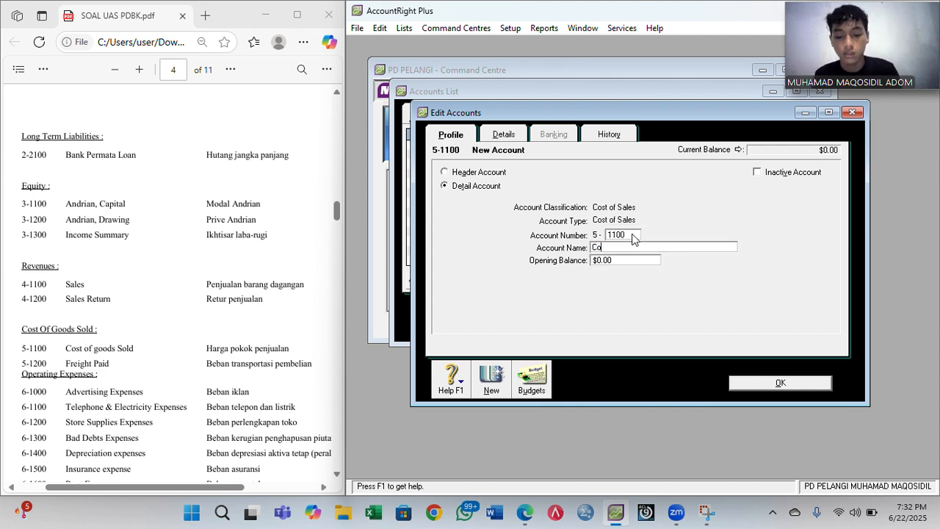
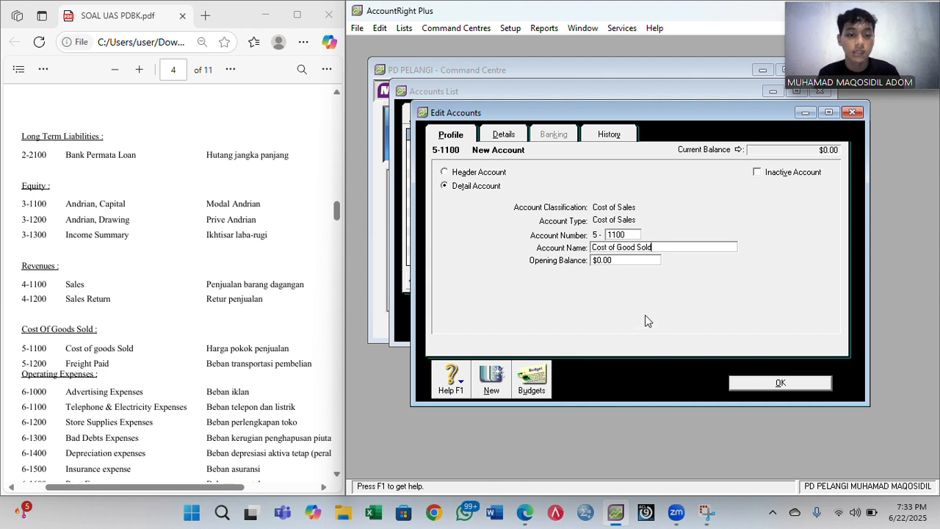
- Save 5-1100 Cost of Good Sold and enter new account 5-1200 Freight Paid
{"action": "left_click", "coordinate": [492, 378]}
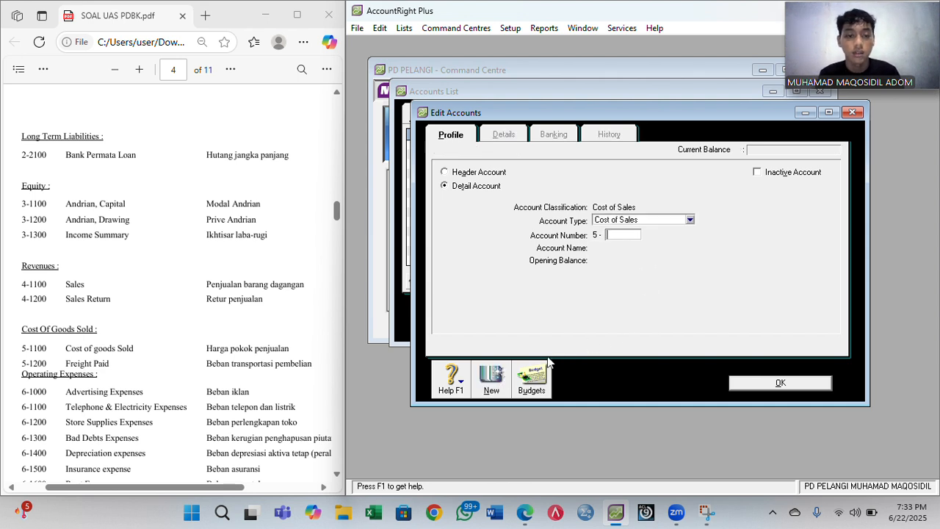
{"action": "type", "text": "1200"}
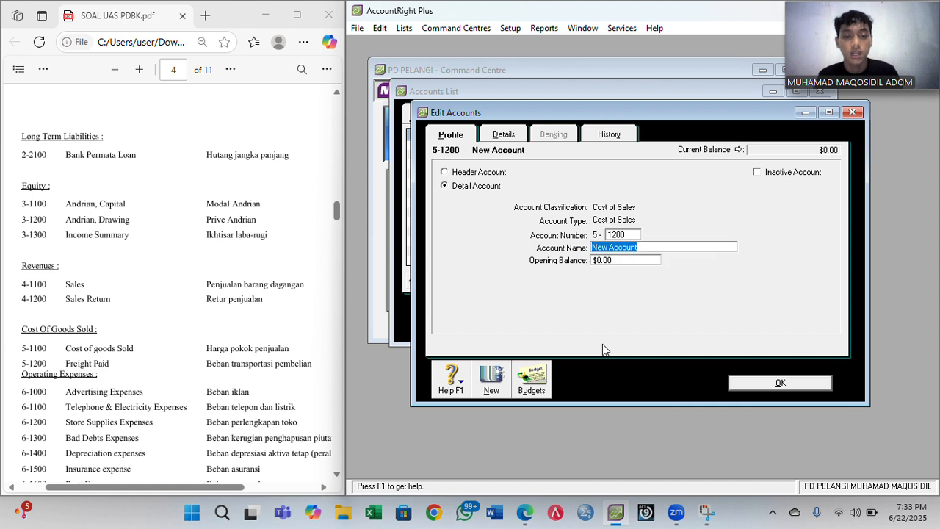
{"action": "type", "text": "Fre"}
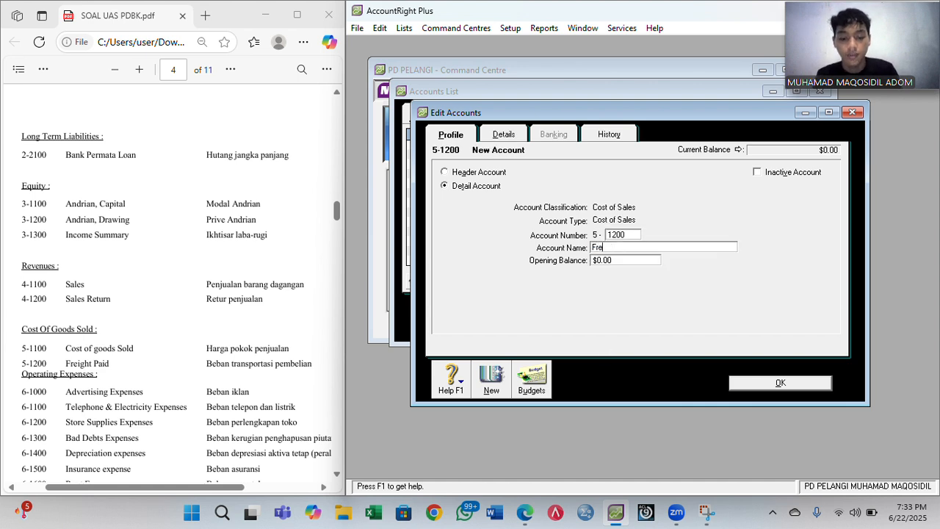
{"action": "type", "text": "ight Paid"}
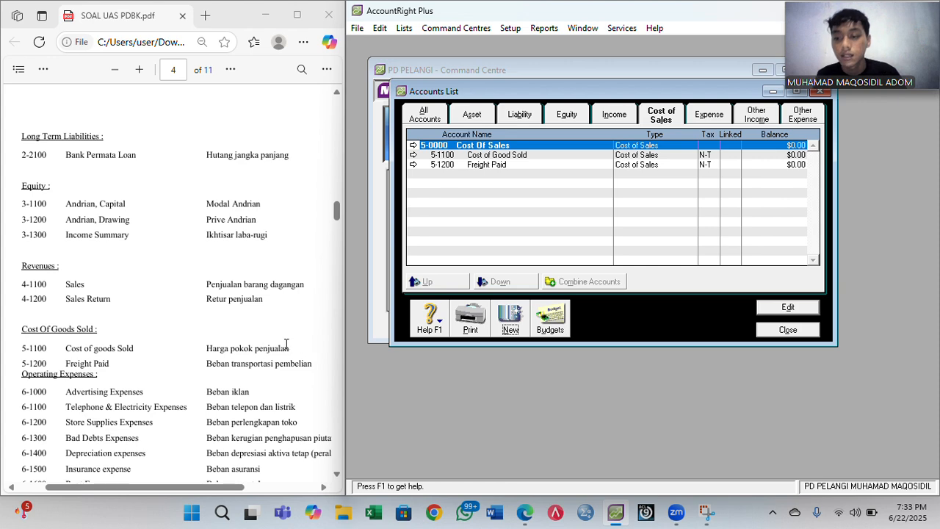
- On the Expense tab, enter new account 6-1000 Advertising Expenses
{"action": "scroll", "coordinate": [286, 344], "scroll_direction": "down", "scroll_amount": 4}
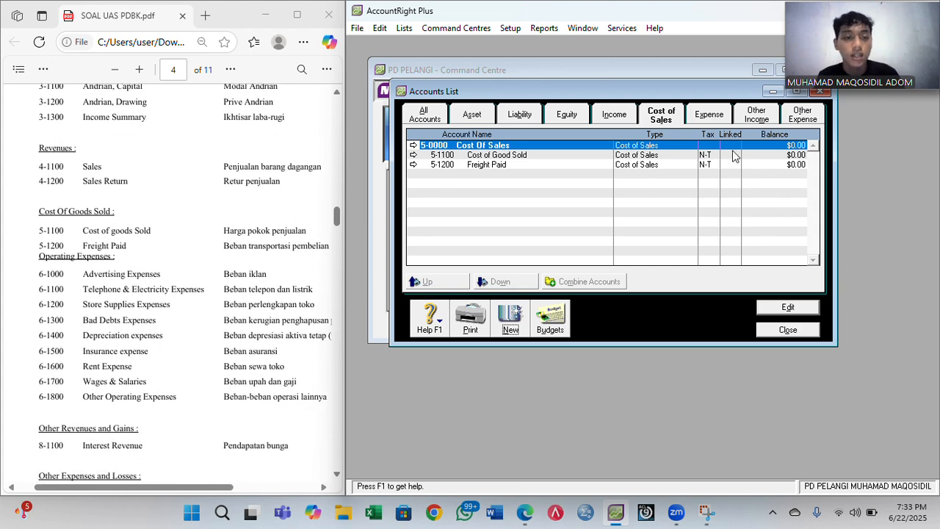
{"action": "left_click", "coordinate": [710, 117]}
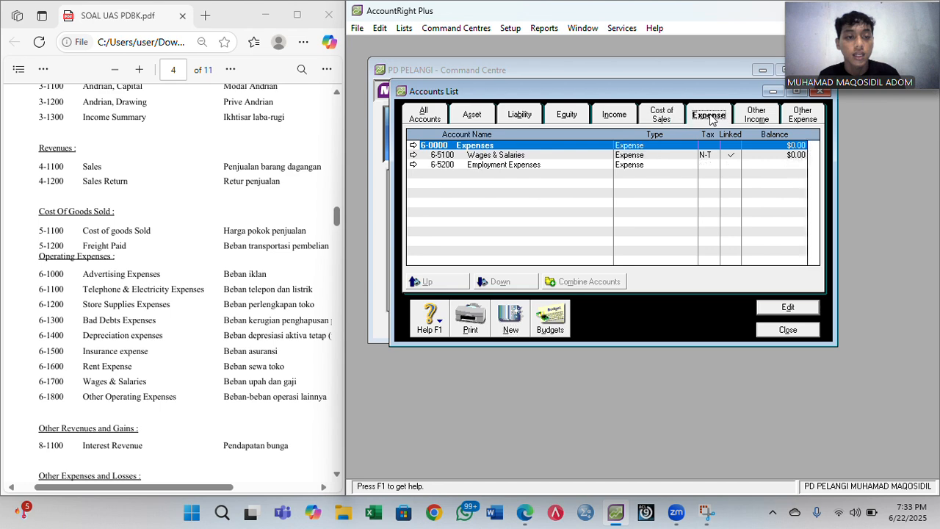
{"action": "left_click", "coordinate": [512, 322]}
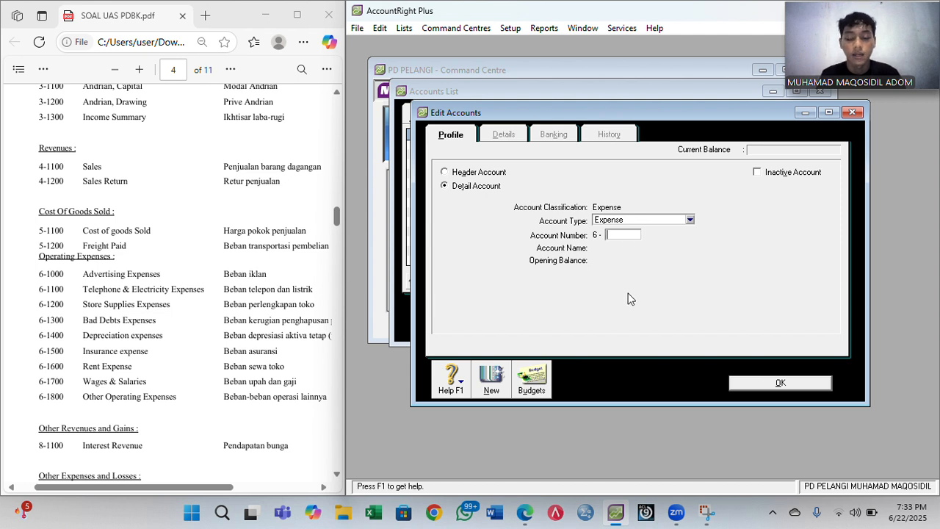
{"action": "type", "text": "1000"}
{"action": "key", "text": "Tab"}
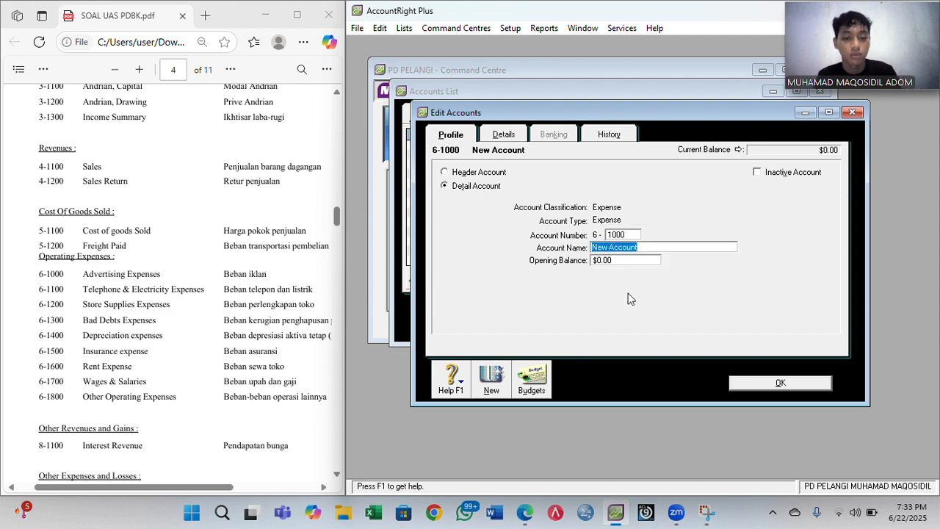
{"action": "type", "text": "A"}
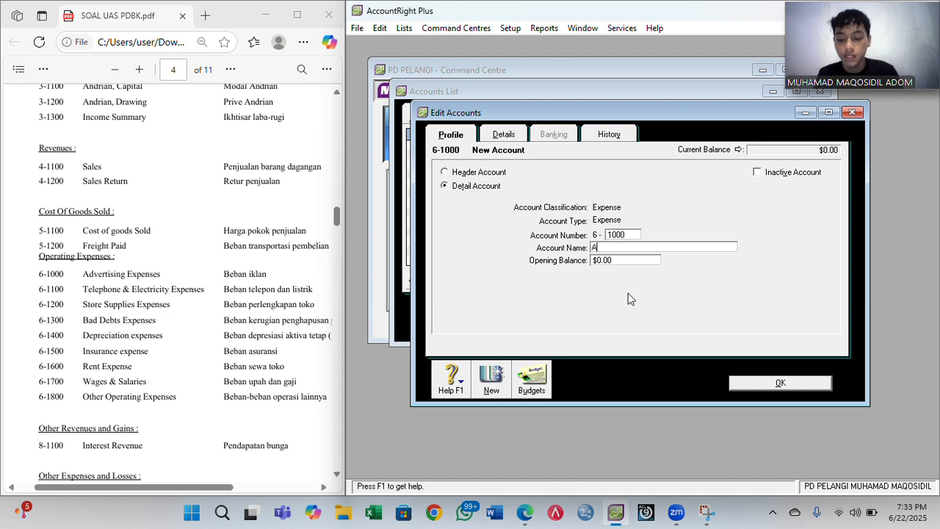
{"action": "type", "text": "dvertisi"}
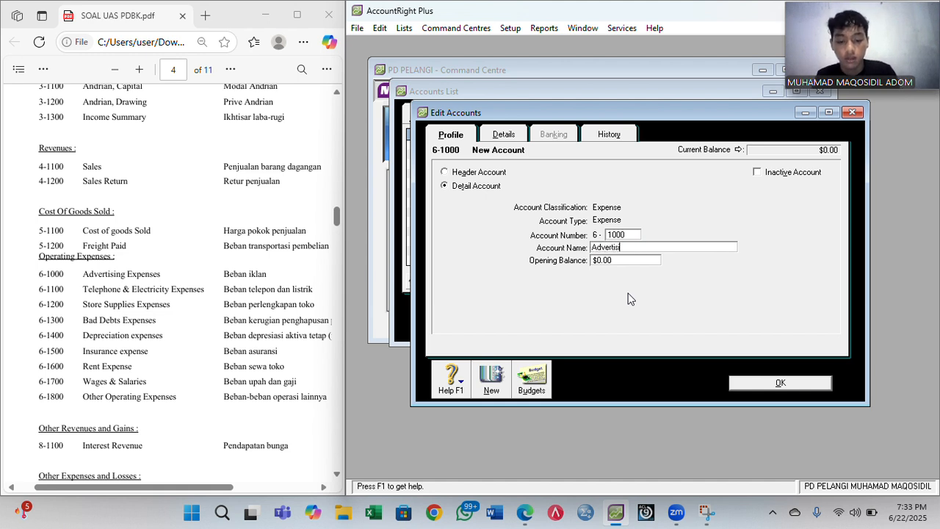
{"action": "type", "text": "ng Expe"}
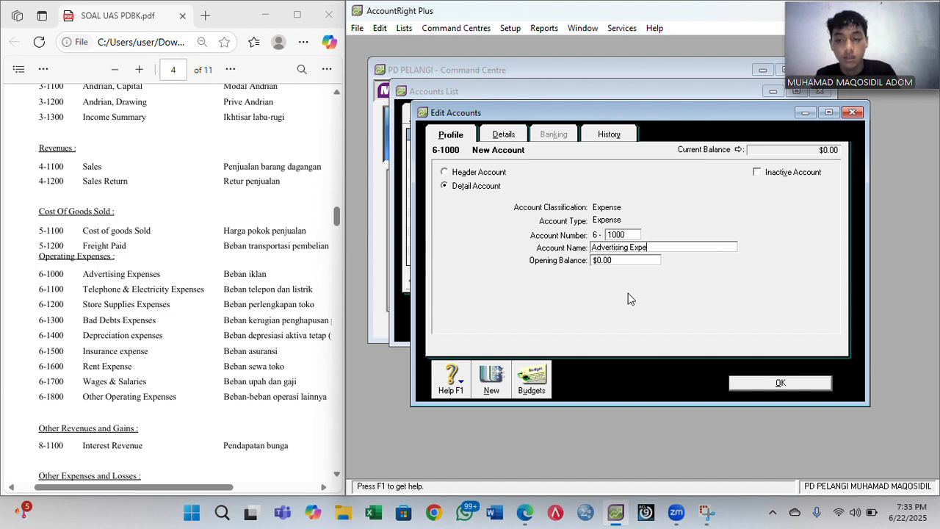
{"action": "type", "text": "nses"}
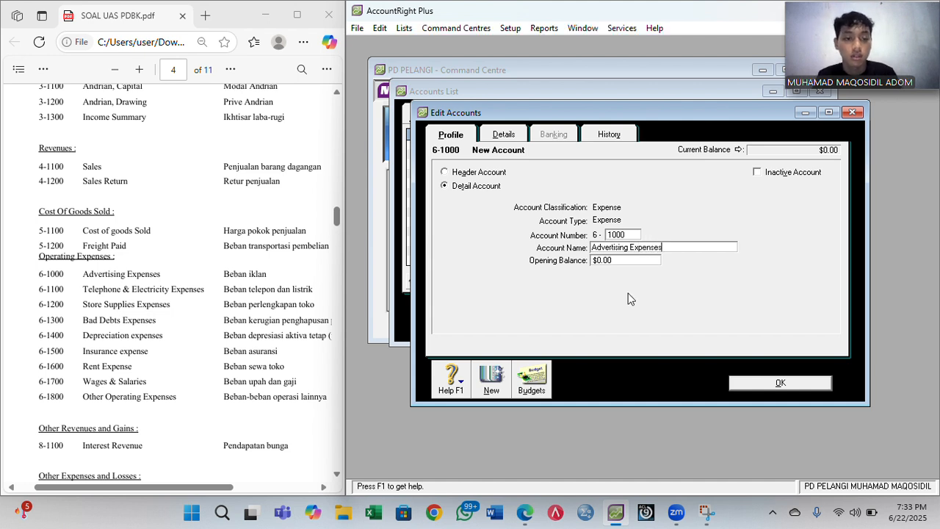
- Save Advertising Expenses and begin account 6-1100 Telephone & Electricity Expenses
{"action": "left_click", "coordinate": [490, 383]}
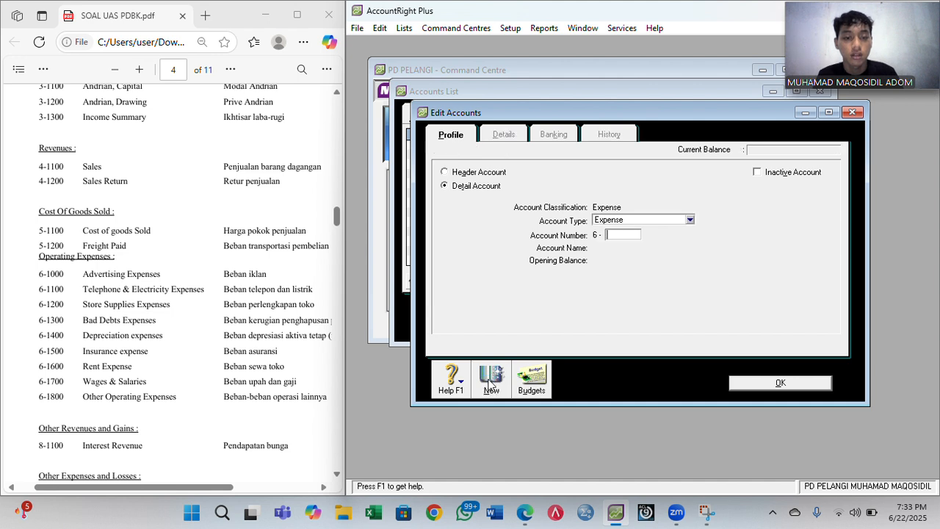
{"action": "type", "text": "1100"}
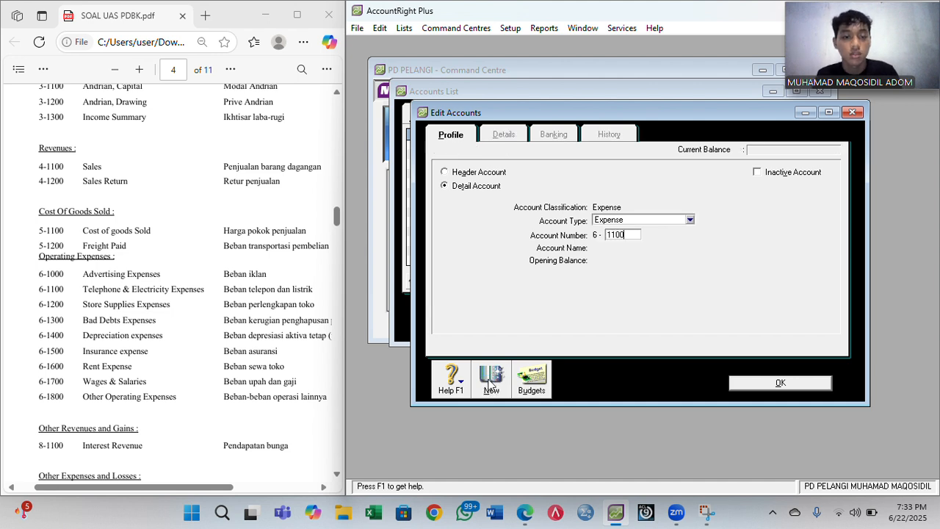
{"action": "key", "text": "Tab"}
{"action": "type", "text": "T"}
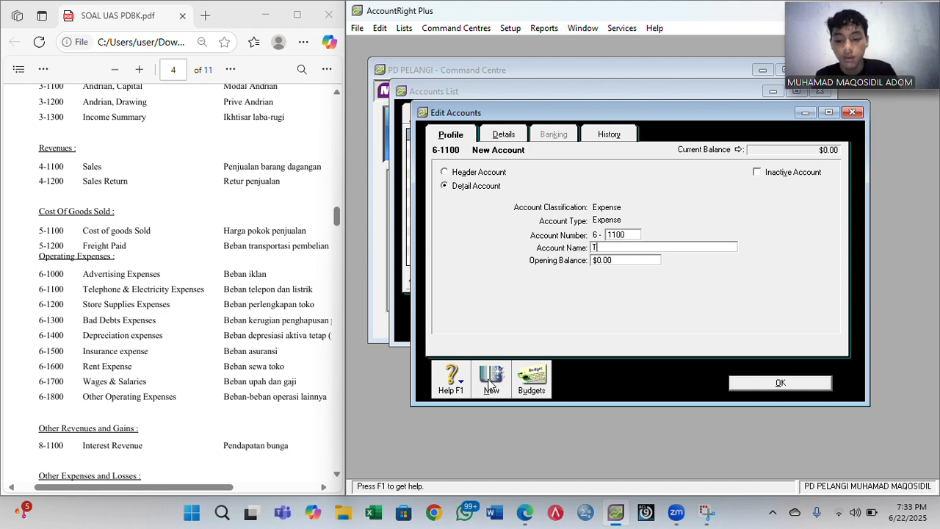
{"action": "type", "text": "elephone"}
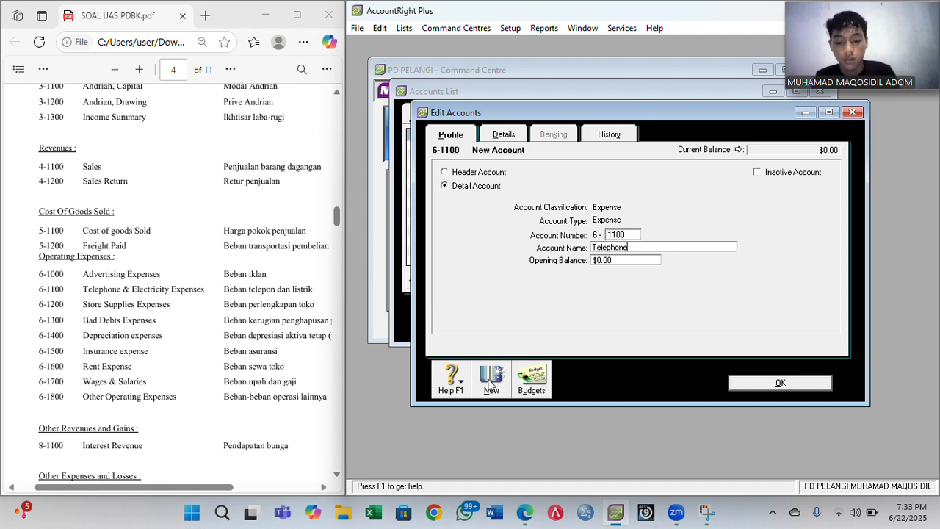
{"action": "type", "text": " & E"}
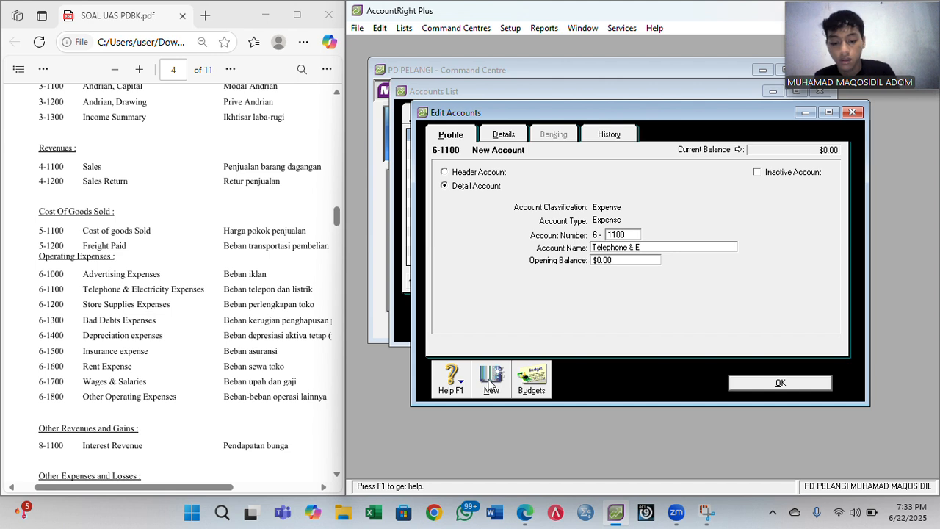
{"action": "type", "text": "lectri"}
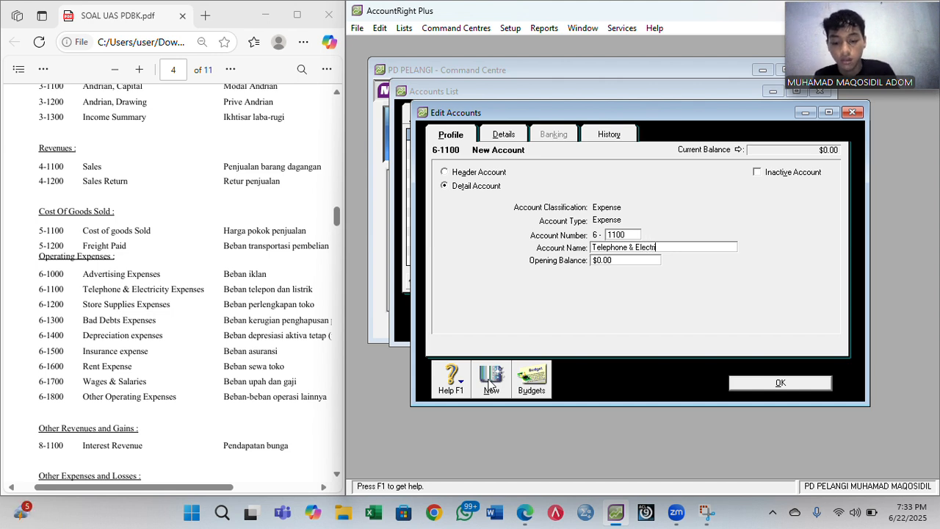
{"action": "type", "text": "city "}
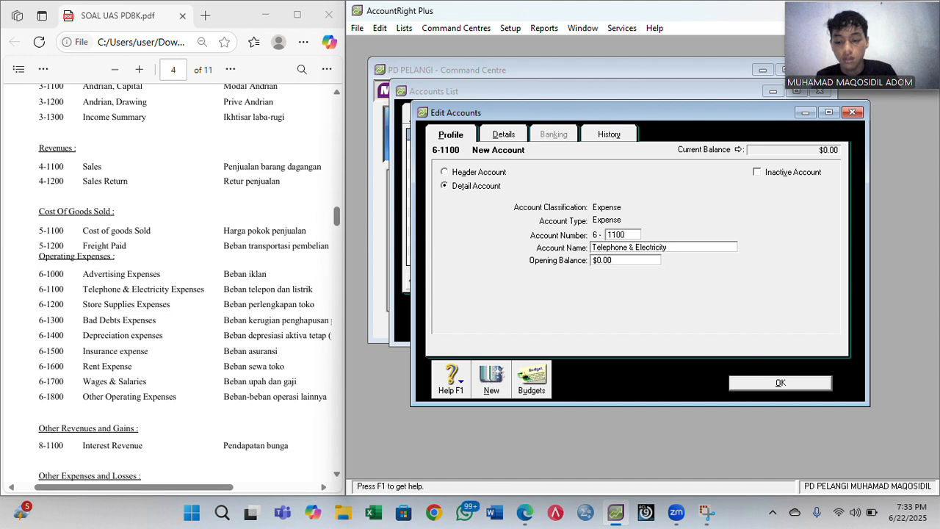
{"action": "type", "text": "Expens"}
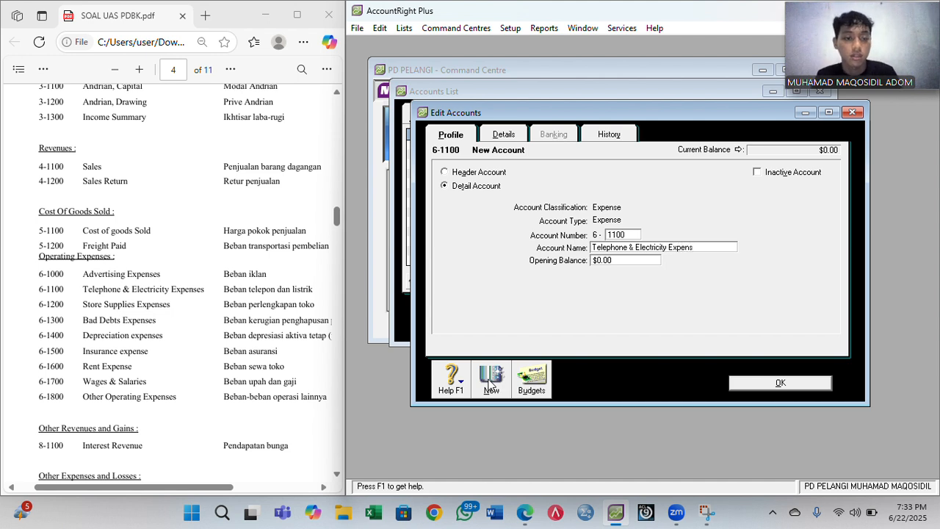
- Save 6-1100, then add 6-1200 Store Supplies Expenses and 6-1300 Bad Debts Expense
{"action": "left_click", "coordinate": [486, 383]}
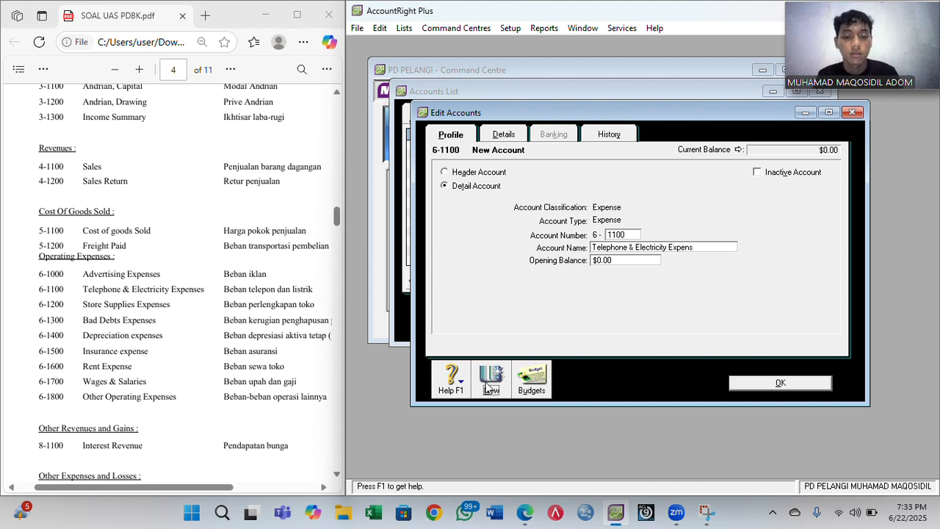
{"action": "type", "text": "1200"}
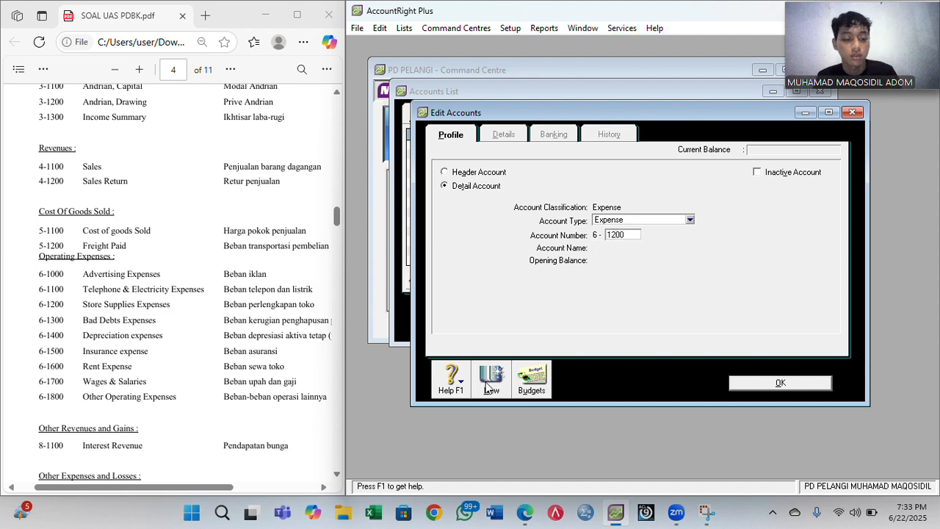
{"action": "key", "text": "Tab"}
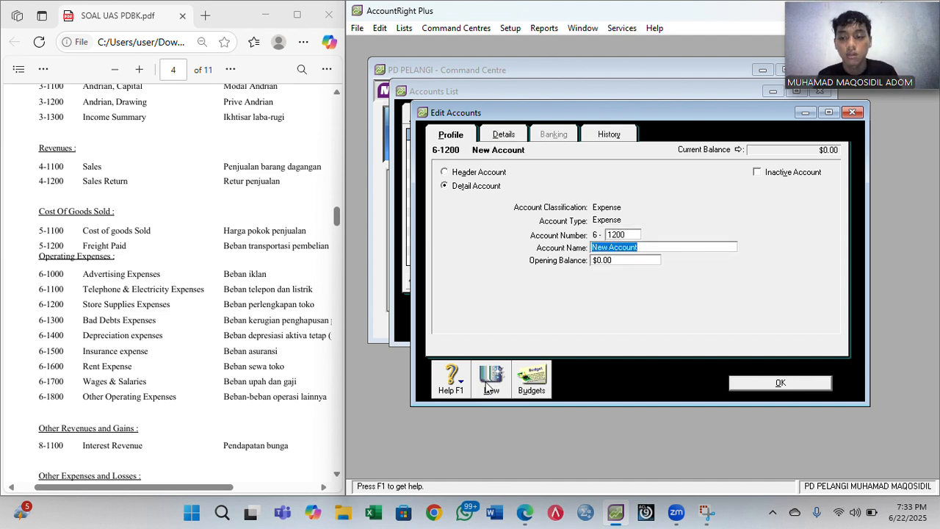
{"action": "type", "text": "St"}
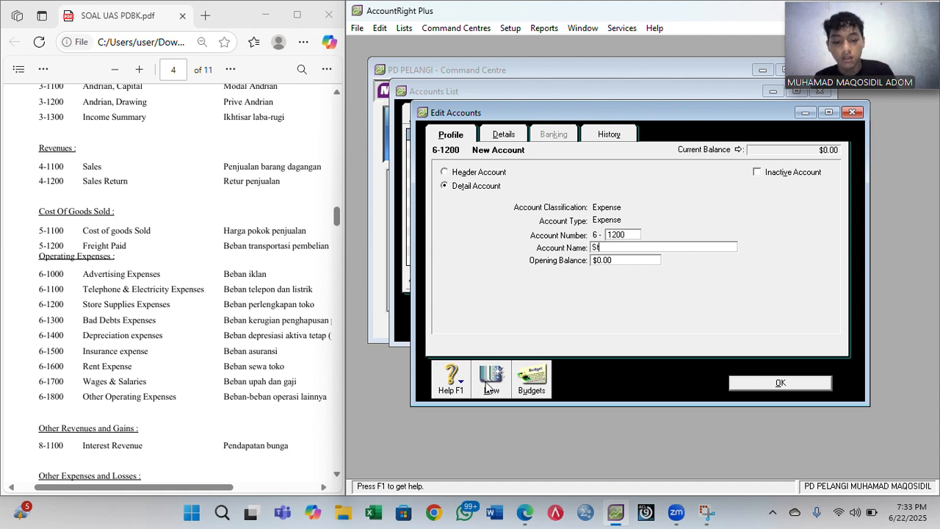
{"action": "type", "text": "ore Su"}
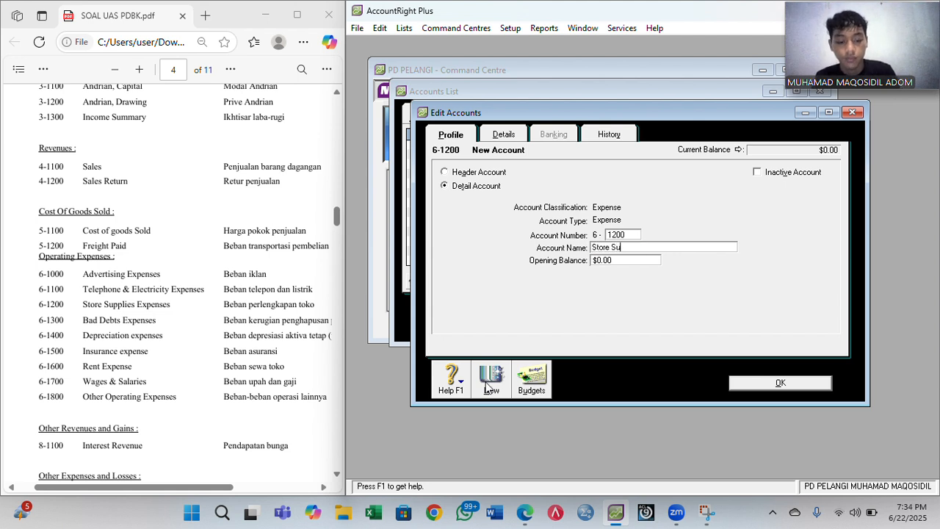
{"action": "type", "text": "pplies Expenses"}
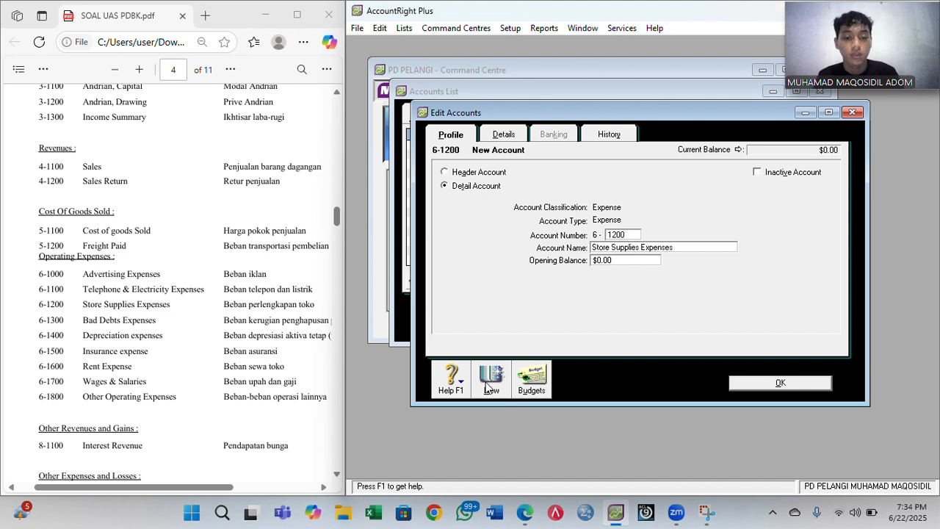
{"action": "left_click", "coordinate": [486, 387]}
{"action": "type", "text": "1300"}
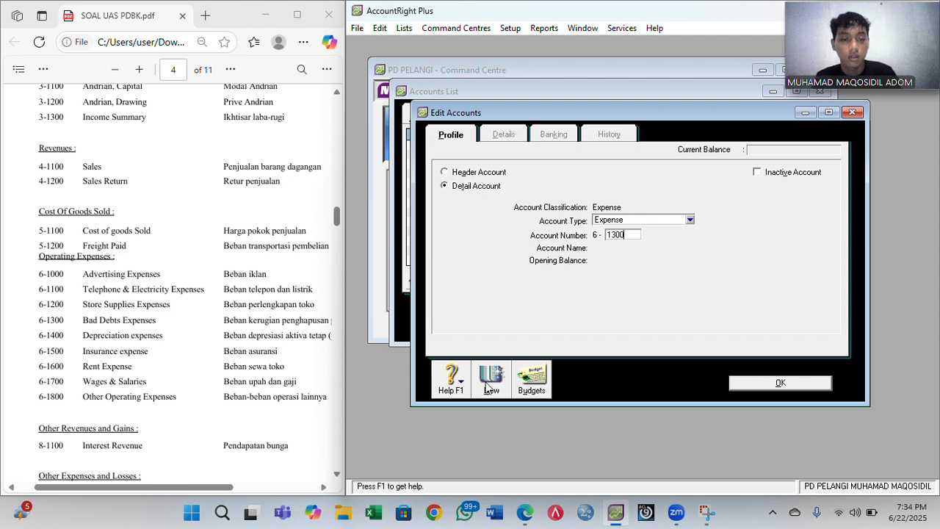
{"action": "key", "text": "Tab"}
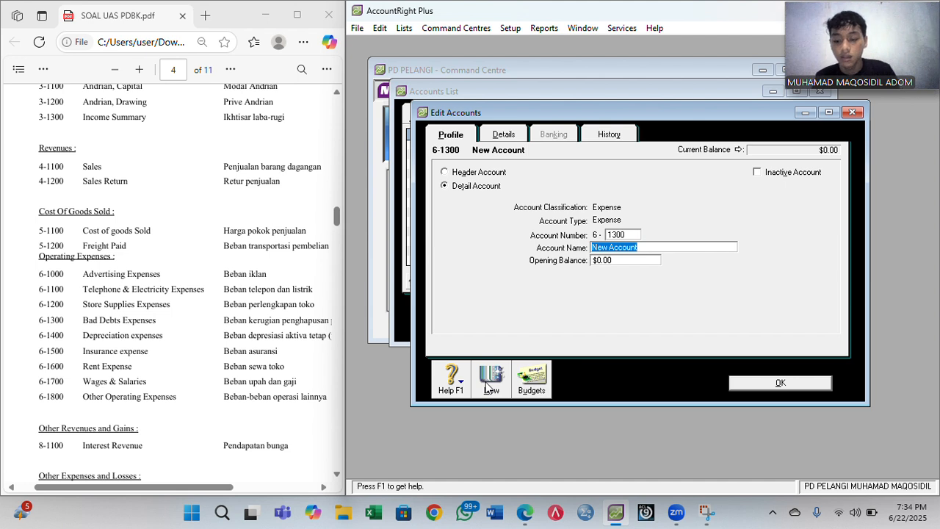
{"action": "type", "text": "Bad Debt"}
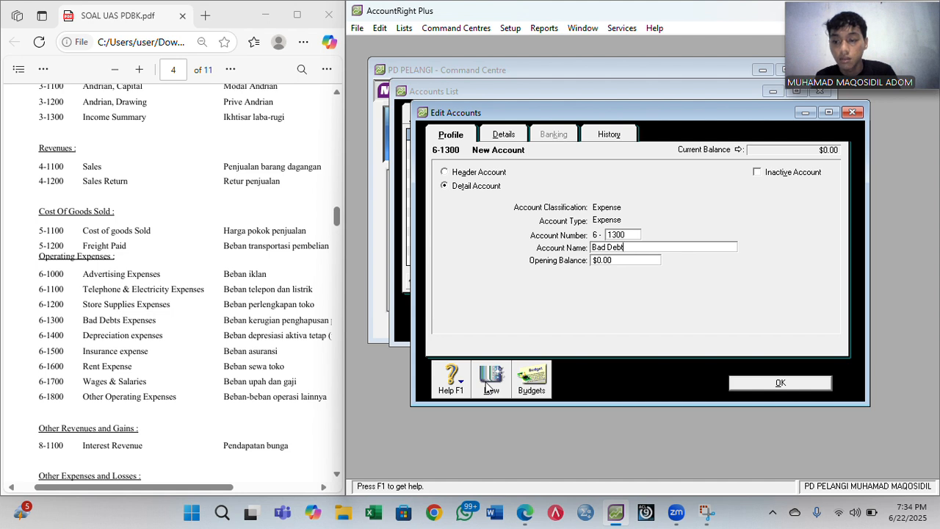
{"action": "type", "text": "s Expenses"}
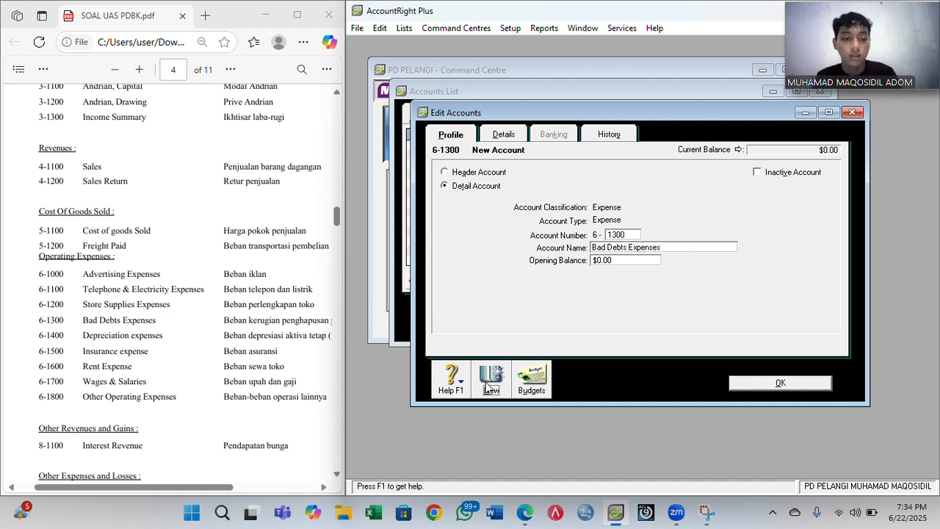
- Save the bad debts account and begin 6-1400 Depreciation Expenses
{"action": "left_click", "coordinate": [490, 382]}
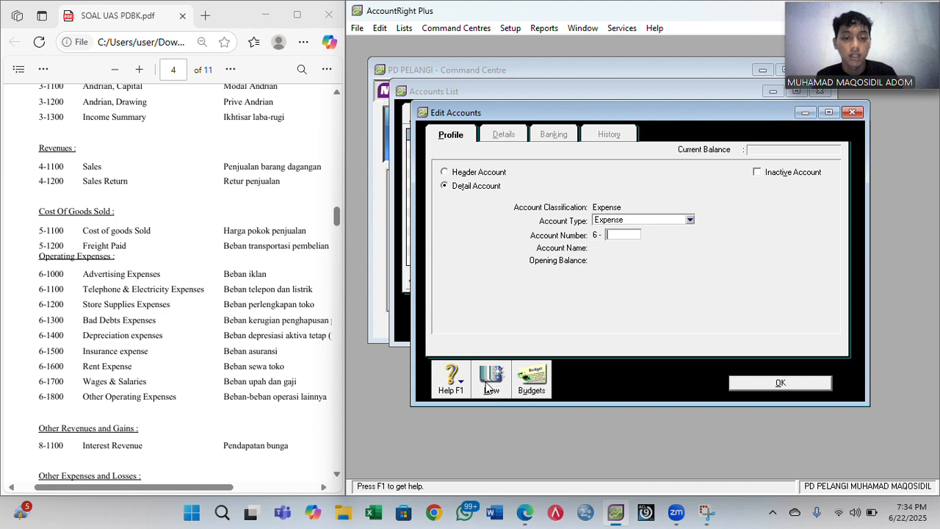
{"action": "type", "text": "1400"}
{"action": "key", "text": "Tab"}
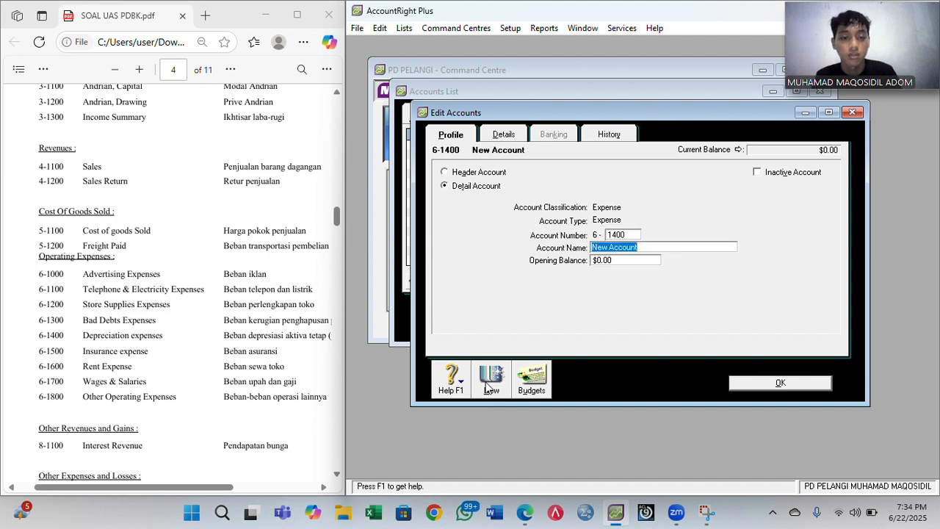
{"action": "type", "text": "D"}
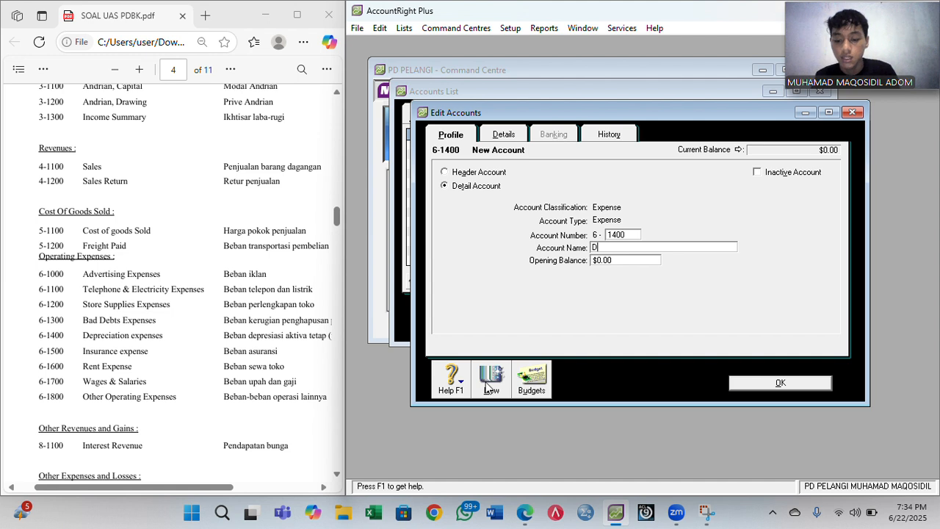
{"action": "type", "text": "epreciation"}
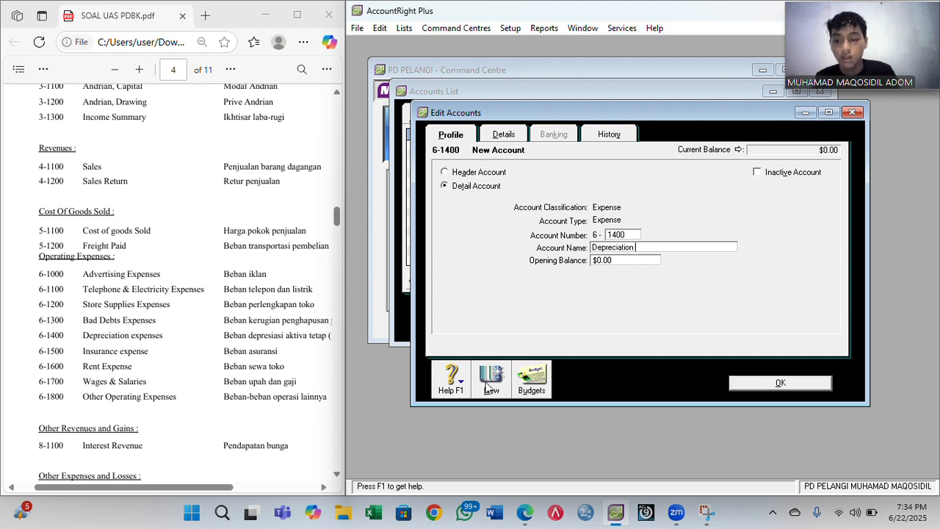
{"action": "type", "text": " Expenses"}
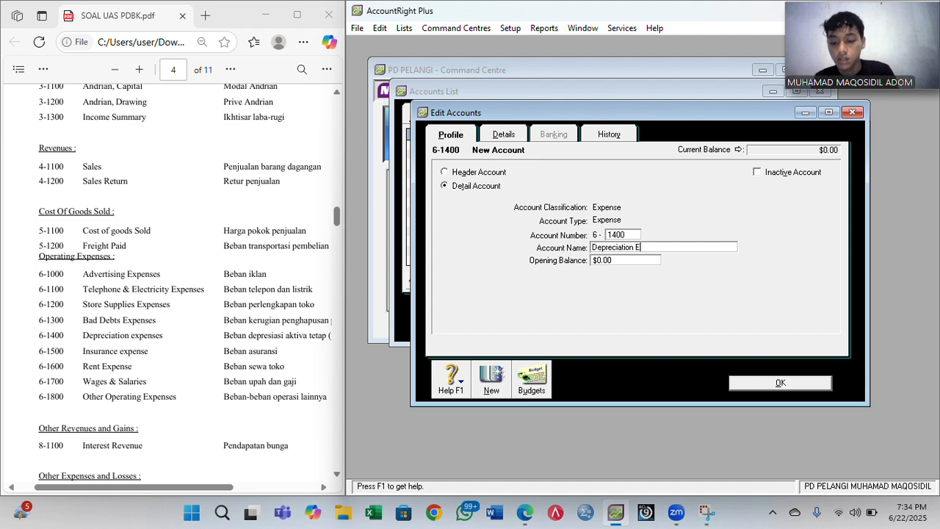
- Save Depreciation Expenses, then add 6-1500 Insurance Expense and 6-1600 Rent Expense
{"action": "left_click", "coordinate": [490, 387]}
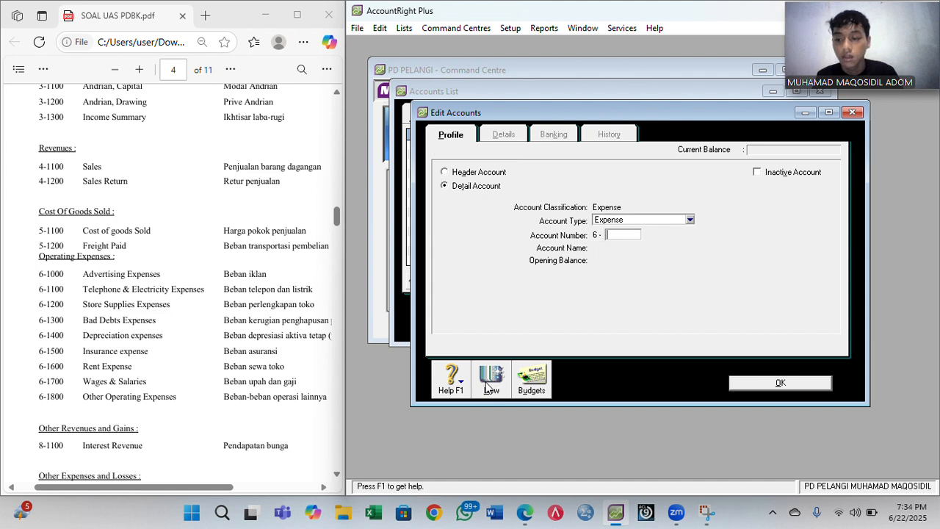
{"action": "type", "text": "1500"}
{"action": "key", "text": "Tab"}
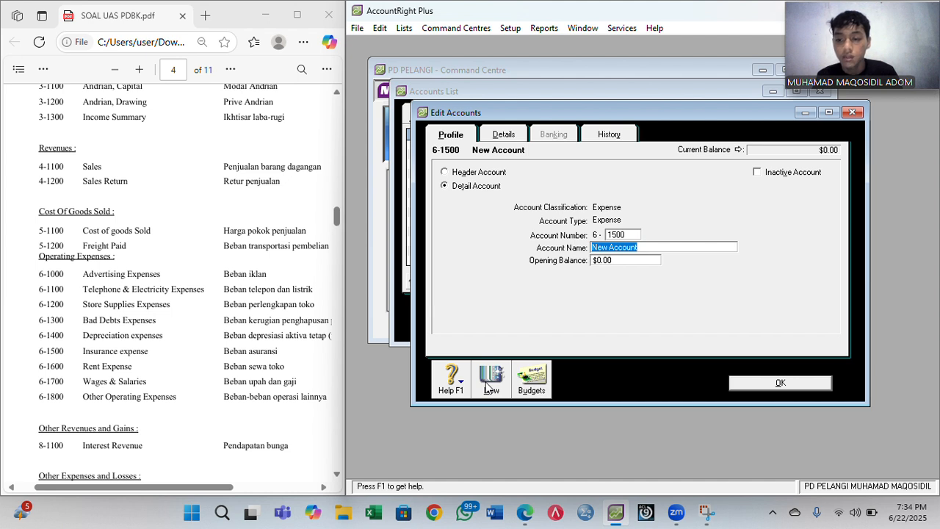
{"action": "type", "text": "Insura"}
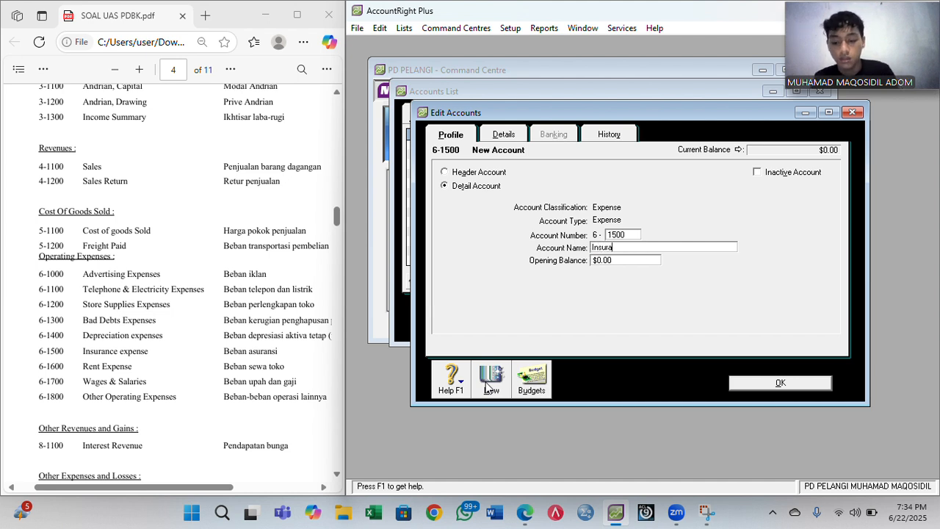
{"action": "type", "text": "nce Expense"}
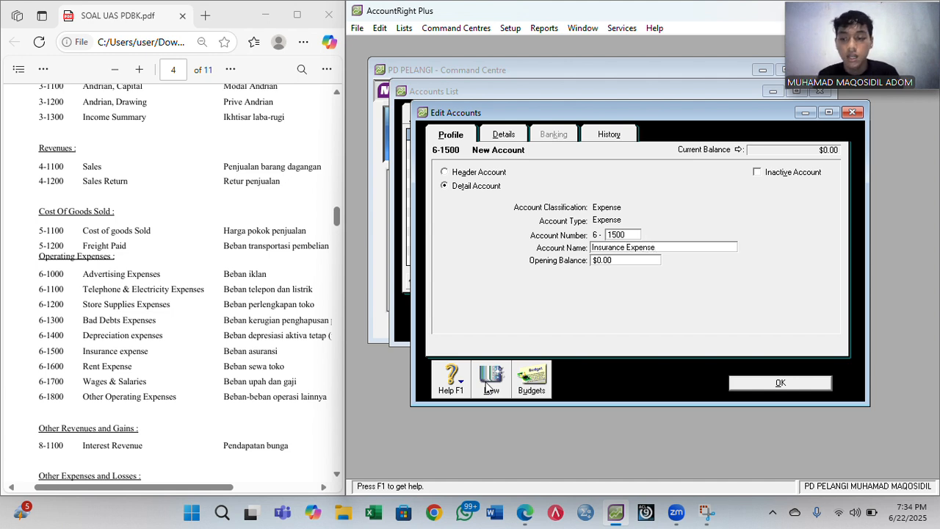
{"action": "left_click", "coordinate": [490, 387]}
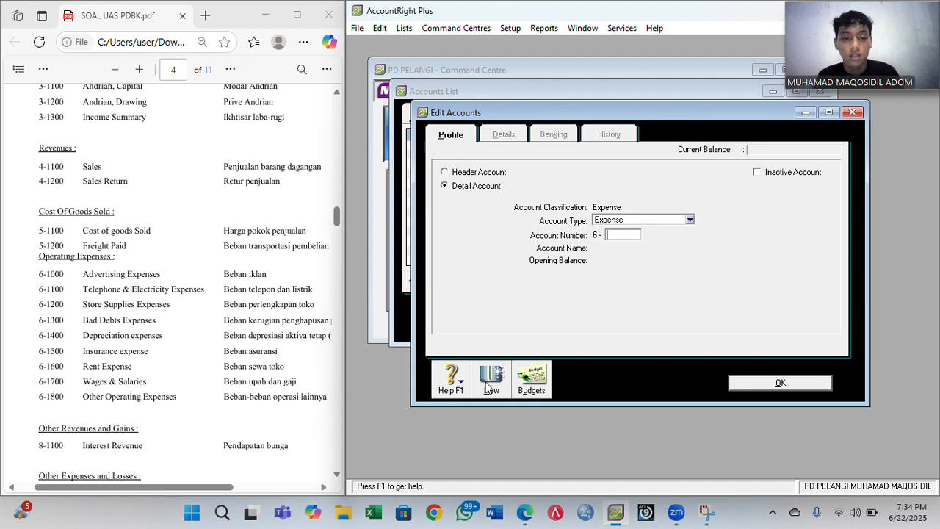
{"action": "type", "text": "1600"}
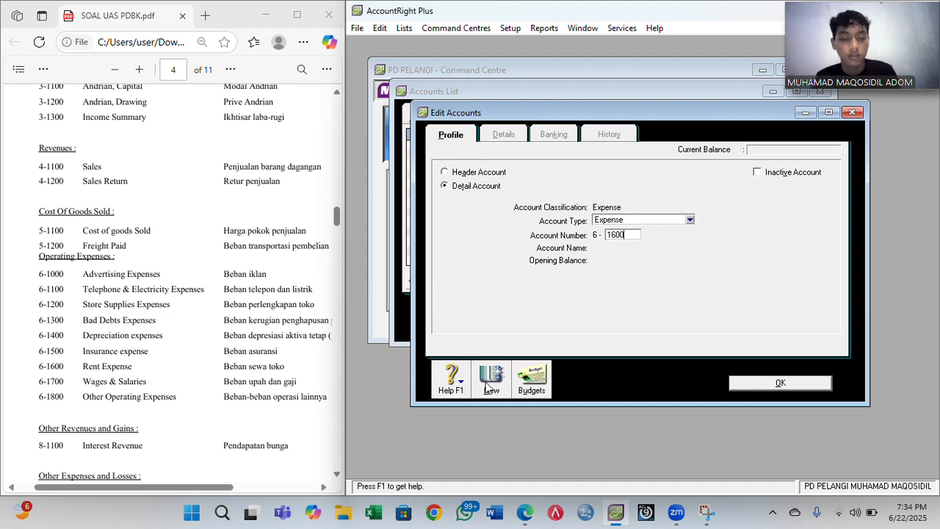
{"action": "key", "text": "Tab"}
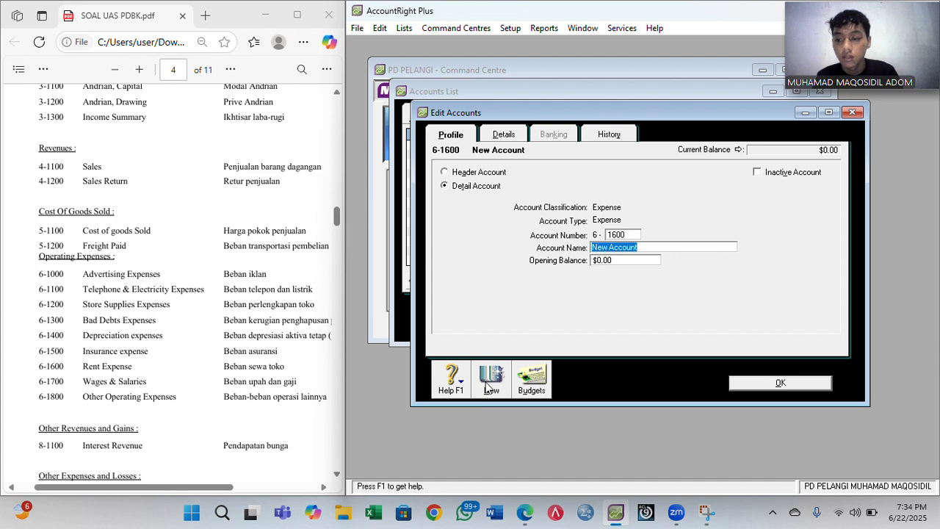
{"action": "type", "text": "R"}
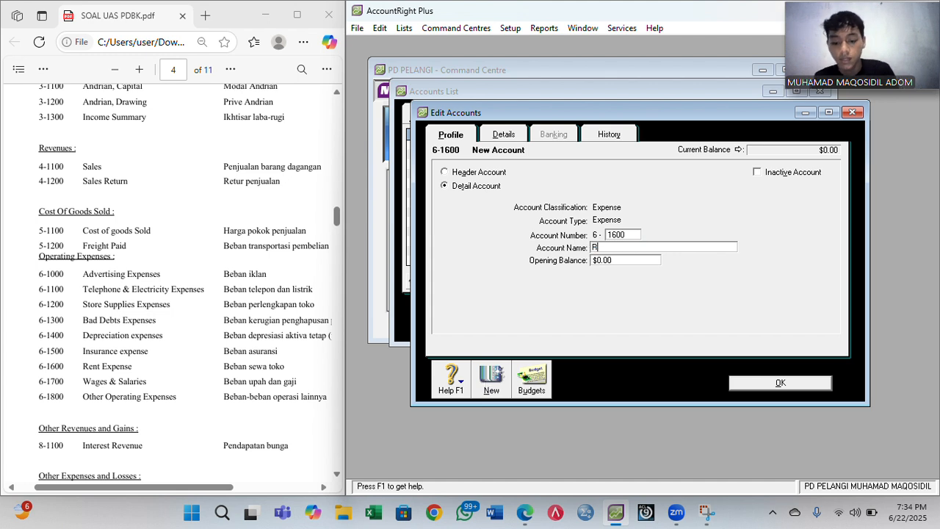
{"action": "type", "text": "ent Ex"}
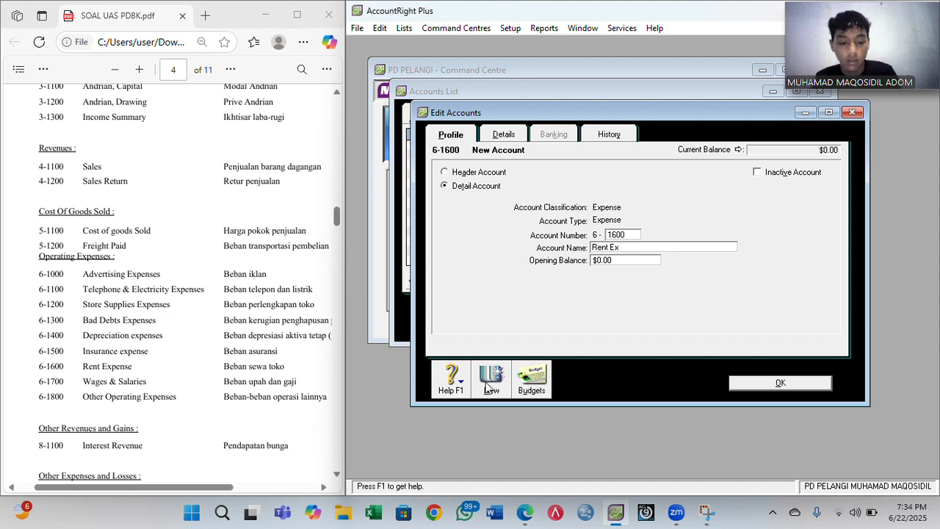
{"action": "type", "text": "pense"}
- Add 6-1700 Wages and Salaries and 6-1800 Other Operating Expenses, closing the form after saving
{"action": "left_click", "coordinate": [486, 384]}
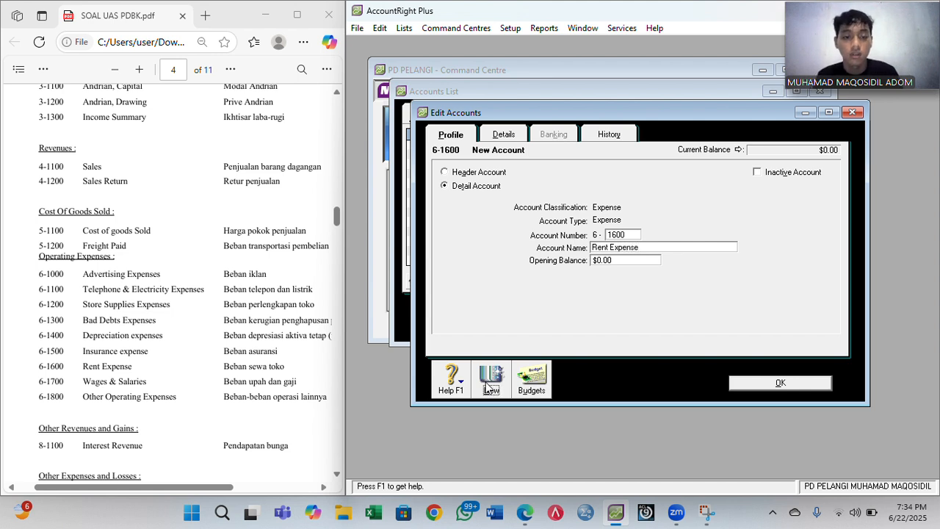
{"action": "type", "text": "1700"}
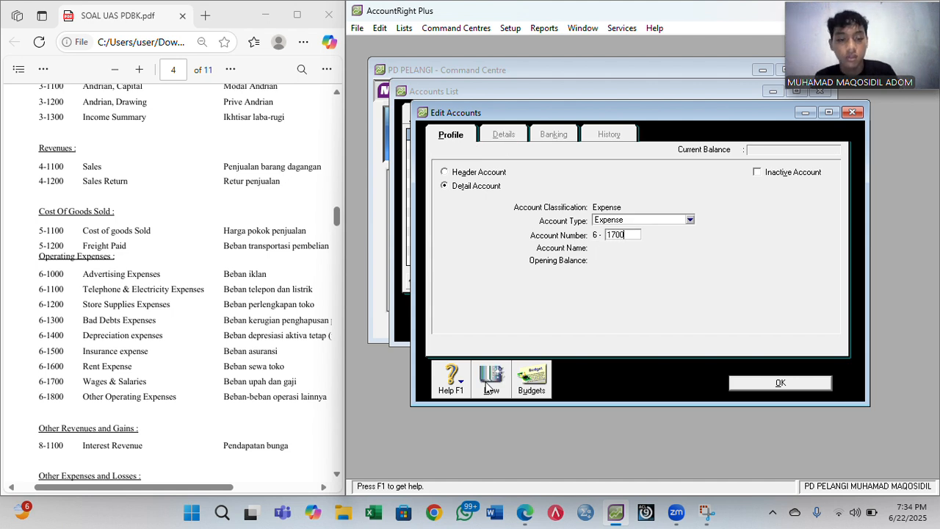
{"action": "key", "text": "Tab"}
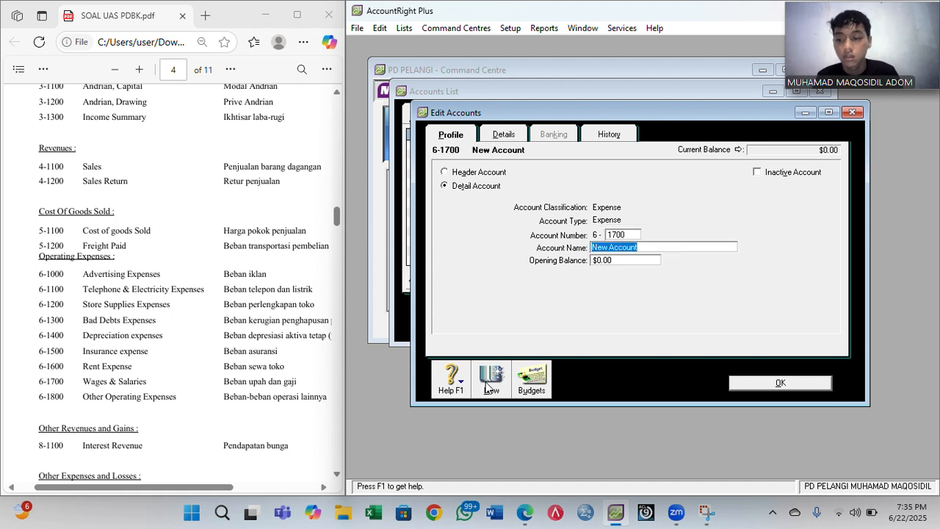
{"action": "type", "text": "Wag"}
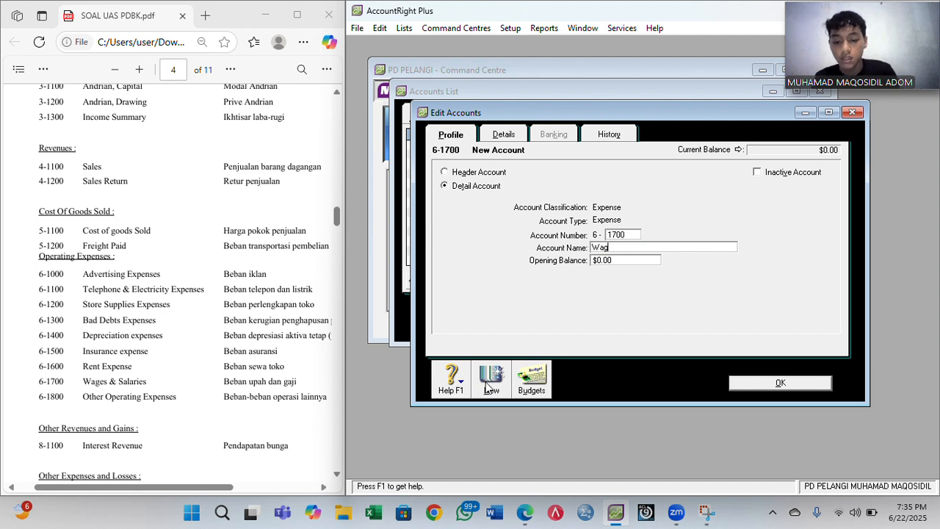
{"action": "type", "text": "es and "}
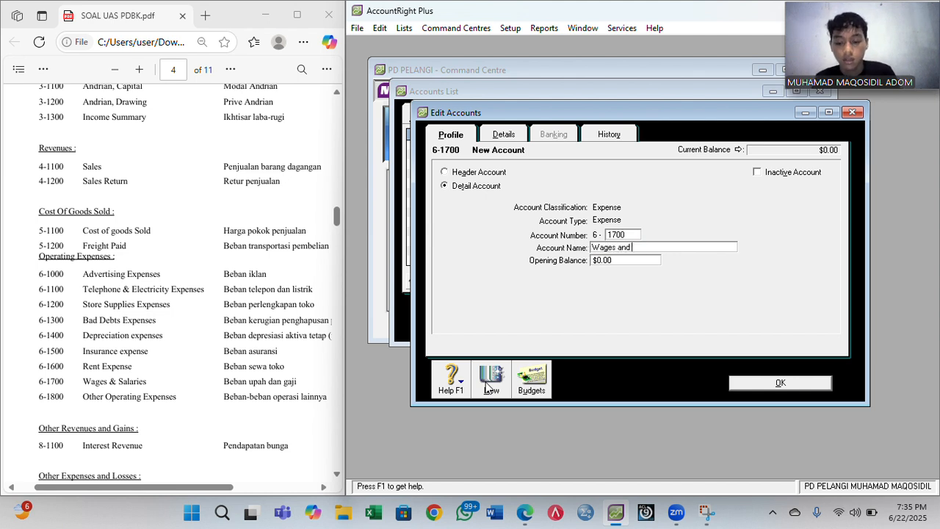
{"action": "type", "text": "Salaries"}
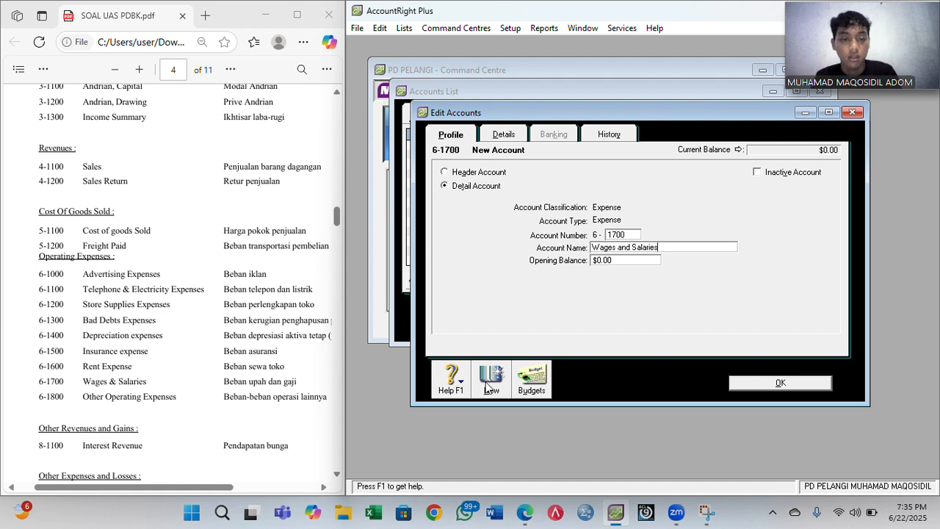
{"action": "left_click", "coordinate": [488, 388]}
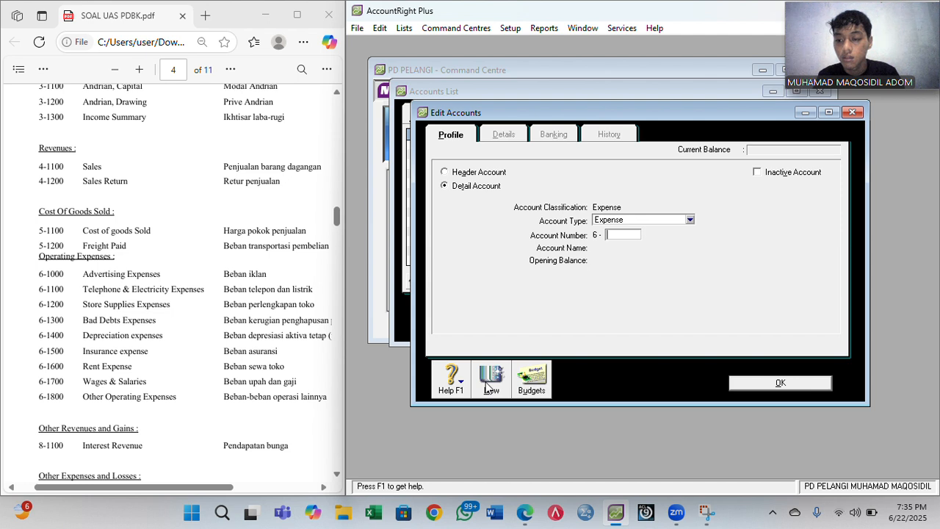
{"action": "type", "text": "1800"}
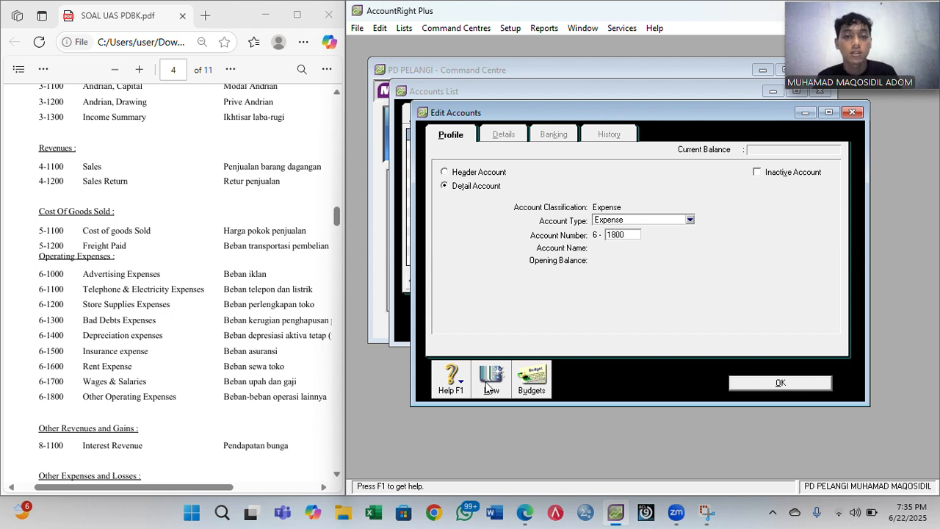
{"action": "key", "text": "Tab"}
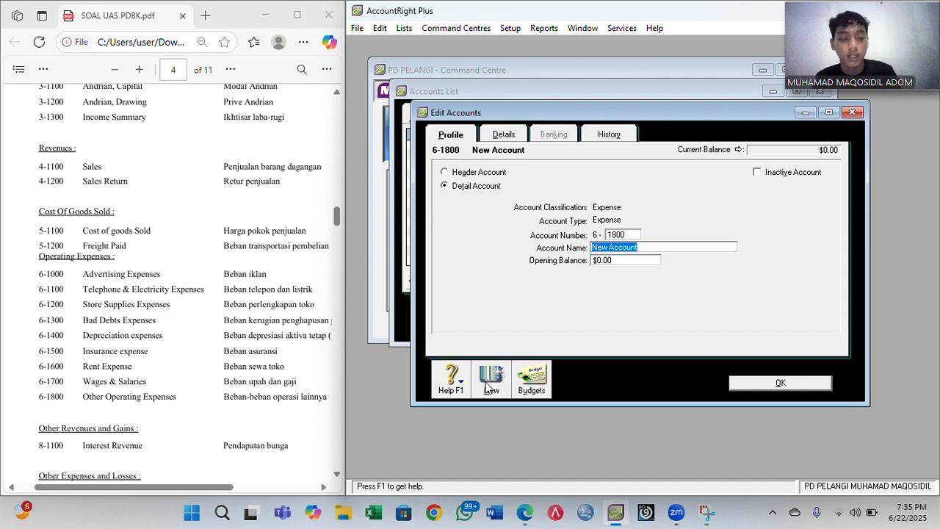
{"action": "type", "text": "Other Op"}
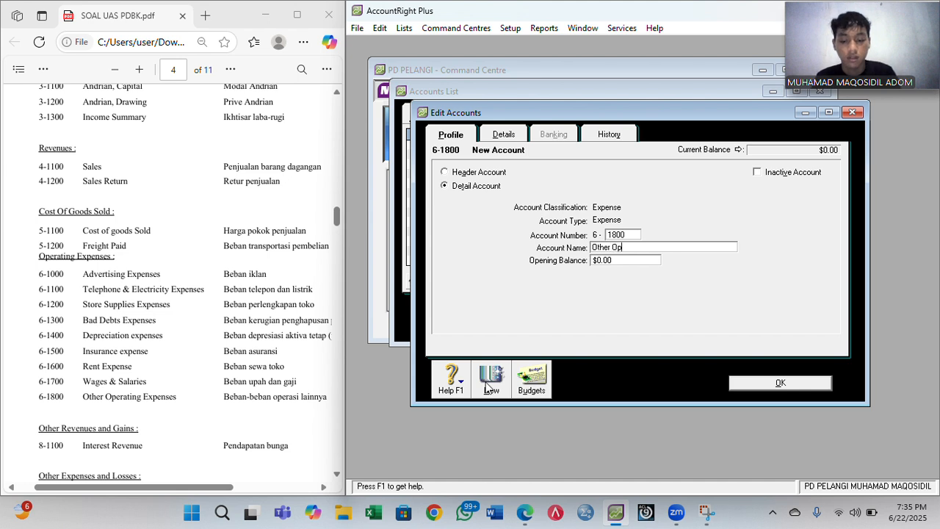
{"action": "type", "text": "erating "}
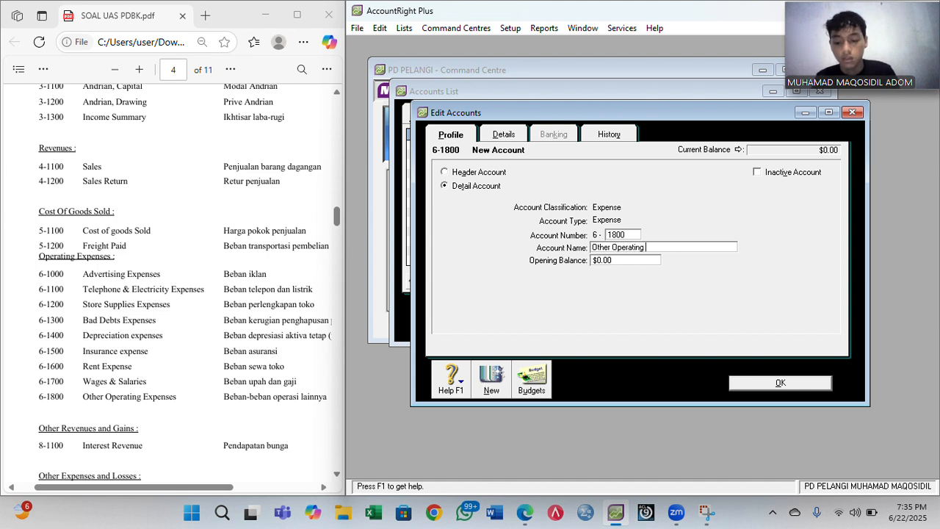
{"action": "type", "text": "Expense"}
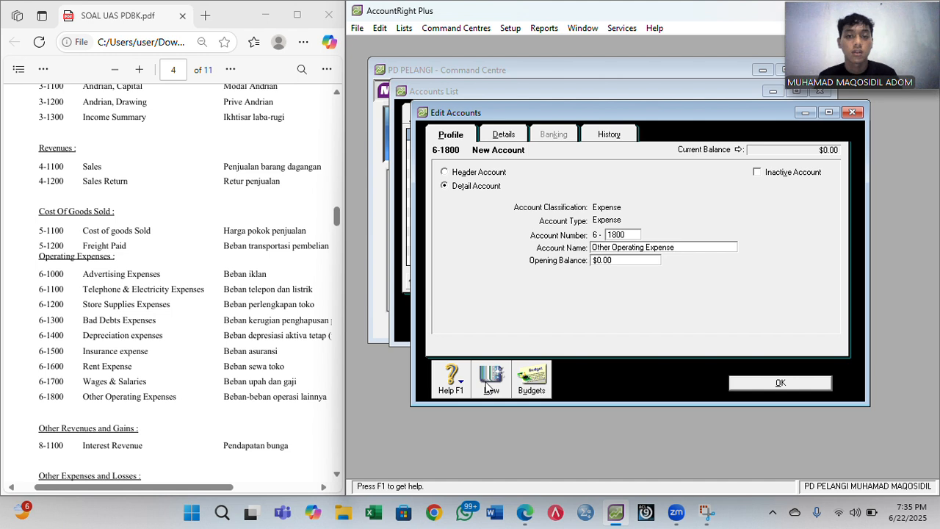
{"action": "type", "text": "s"}
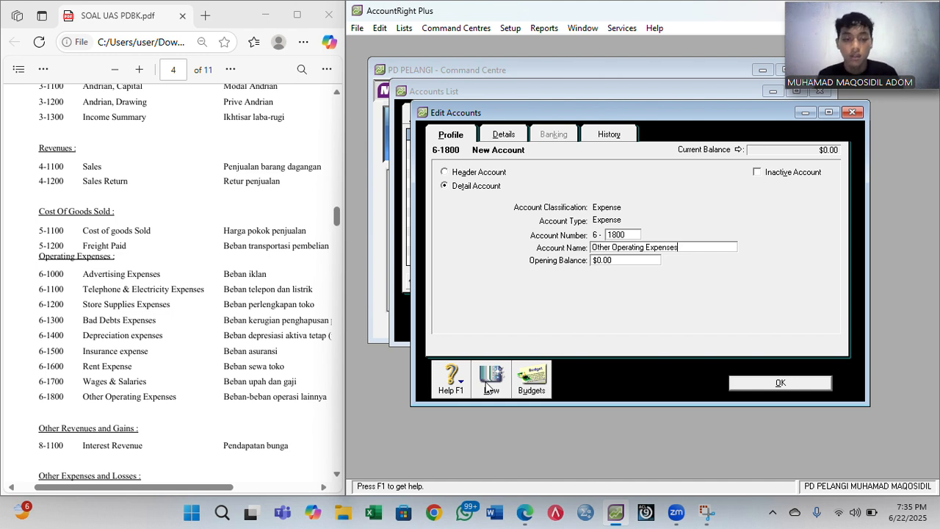
{"action": "left_click", "coordinate": [769, 387]}
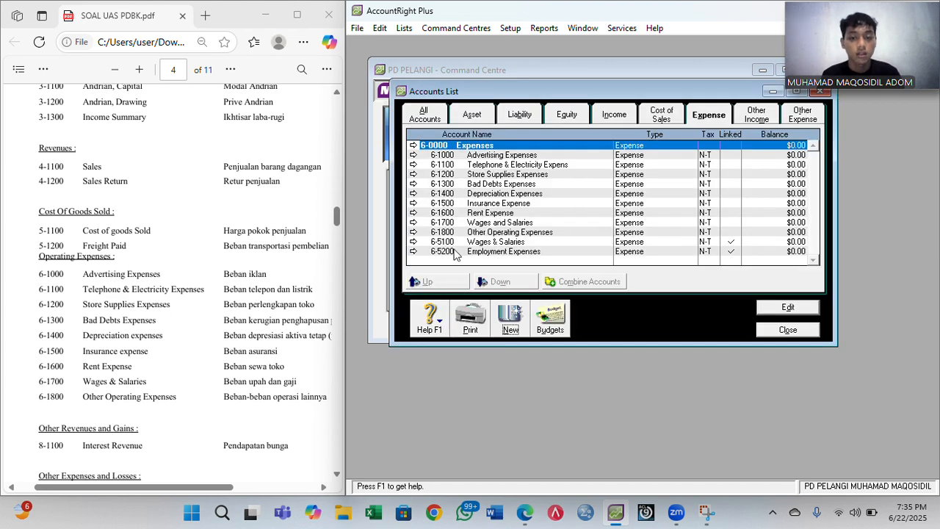
- Under Other Income, create 8-1100 named Interest Revenue with a capital R, and save it
{"action": "left_click", "coordinate": [756, 115]}
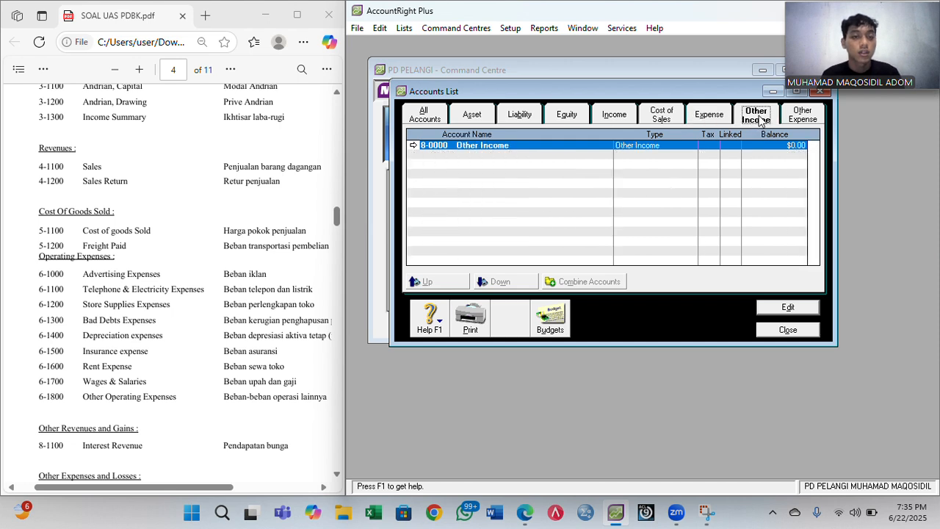
{"action": "left_click", "coordinate": [511, 322]}
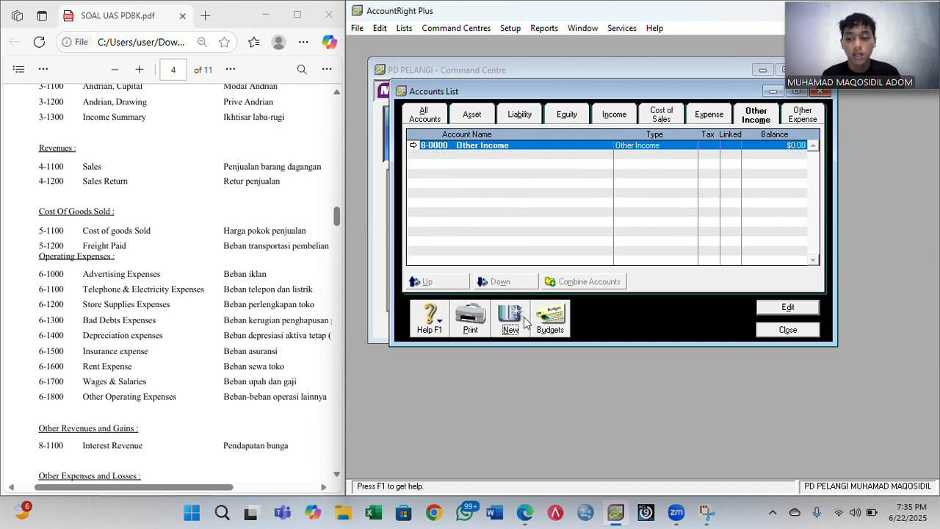
{"action": "scroll", "coordinate": [268, 343], "scroll_direction": "down", "scroll_amount": 5}
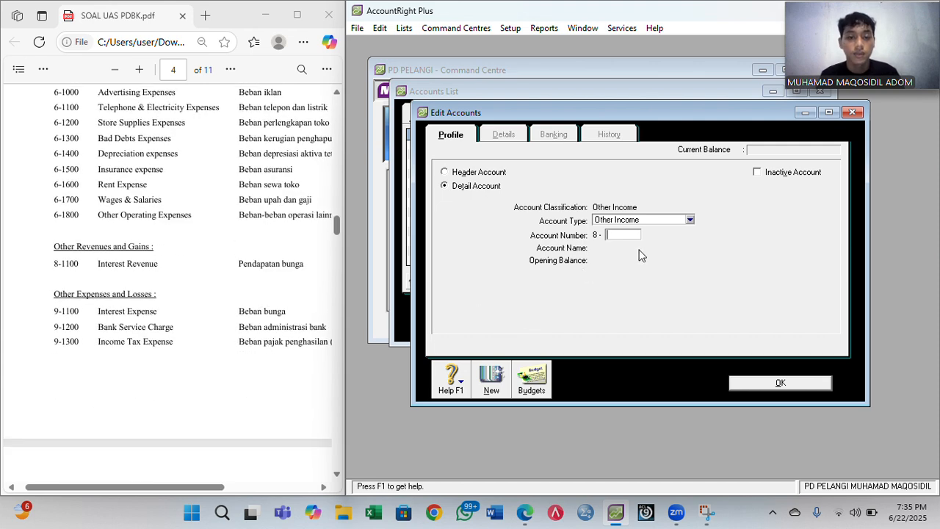
{"action": "type", "text": "1100"}
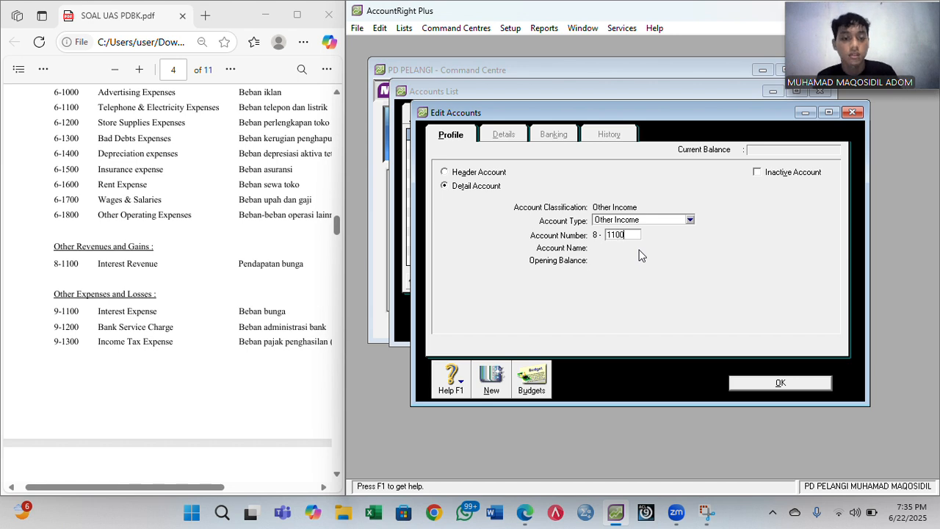
{"action": "key", "text": "Tab"}
{"action": "type", "text": "Inter"}
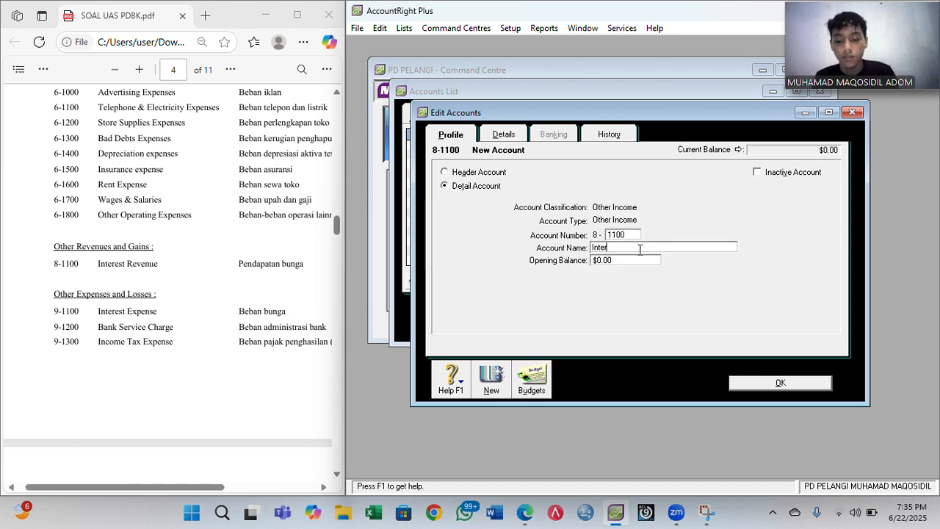
{"action": "type", "text": "est revenue"}
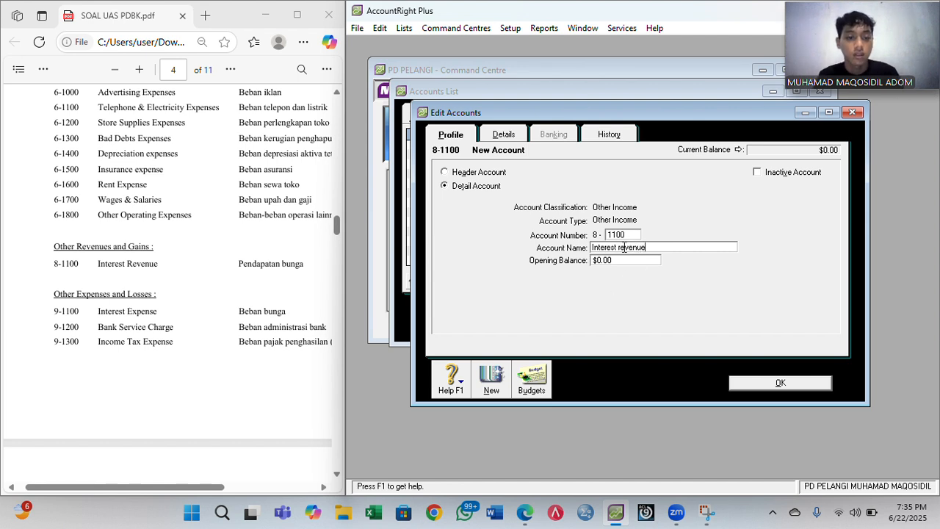
{"action": "left_click", "coordinate": [621, 248]}
{"action": "key", "text": "BackSpace"}
{"action": "type", "text": "R"}
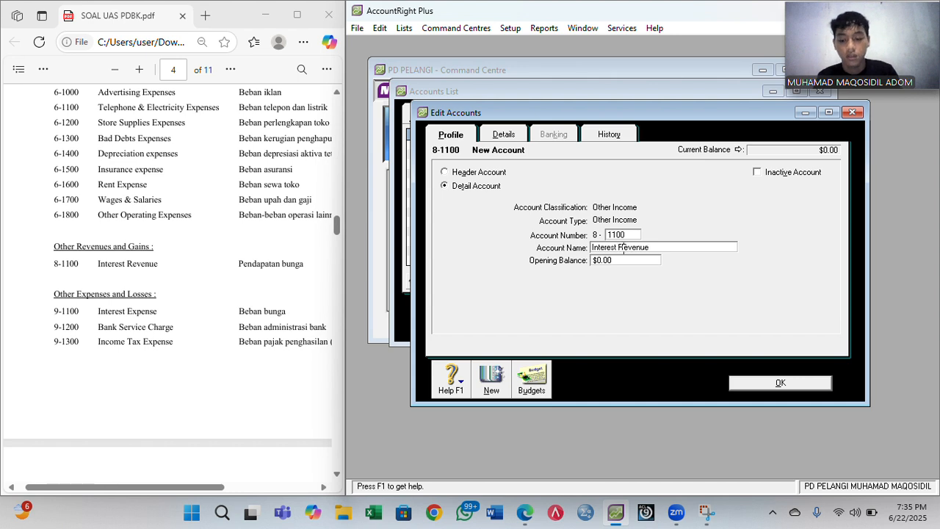
{"action": "left_click", "coordinate": [783, 383]}
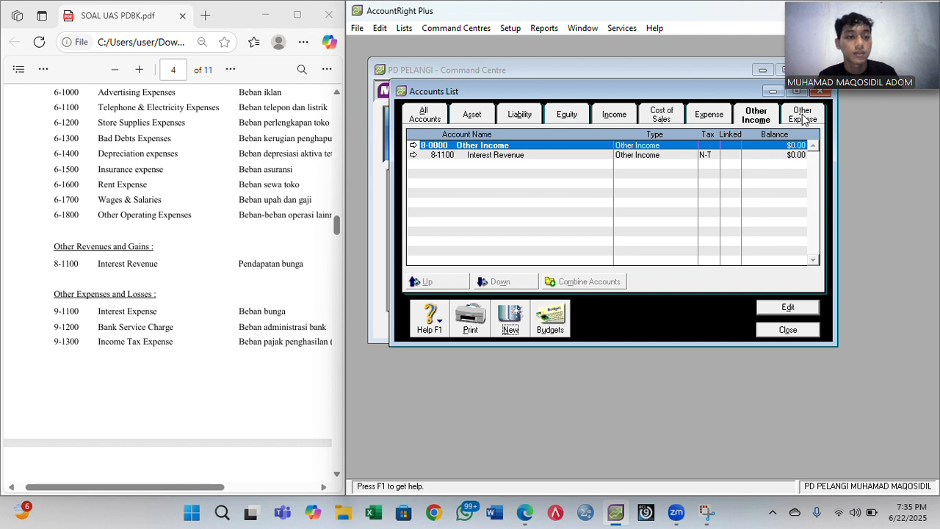
- On the Other Expense tab, add 9-1100 Interest Expense and 9-1200 Bank Service Charge
{"action": "left_click", "coordinate": [803, 118]}
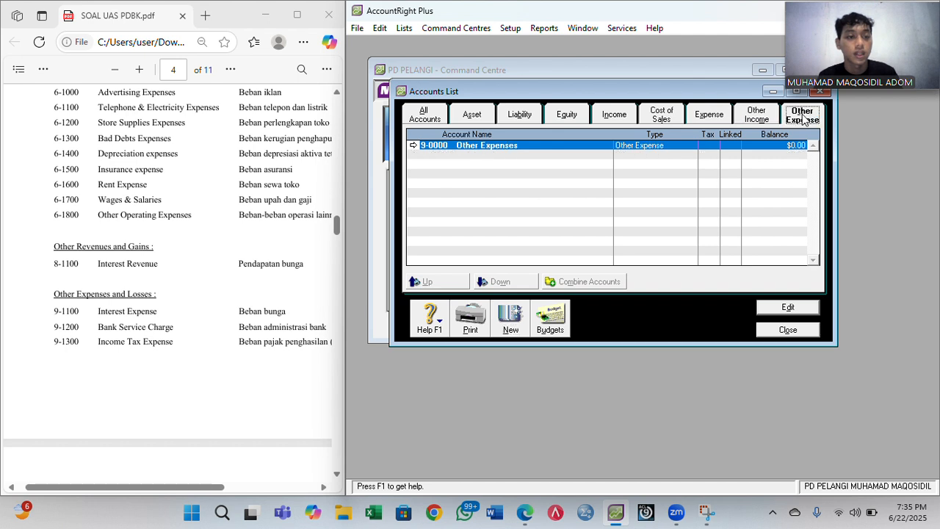
{"action": "left_click", "coordinate": [510, 323]}
{"action": "type", "text": "1100"}
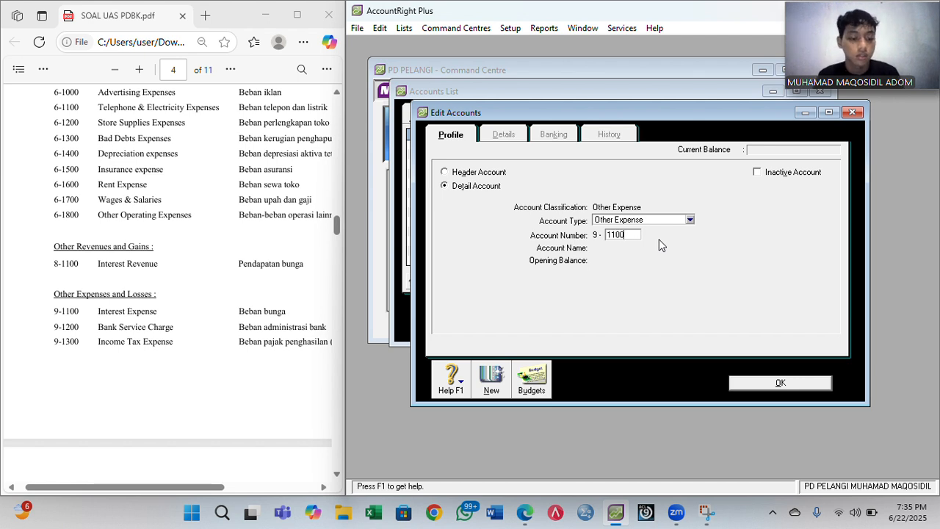
{"action": "key", "text": "Tab"}
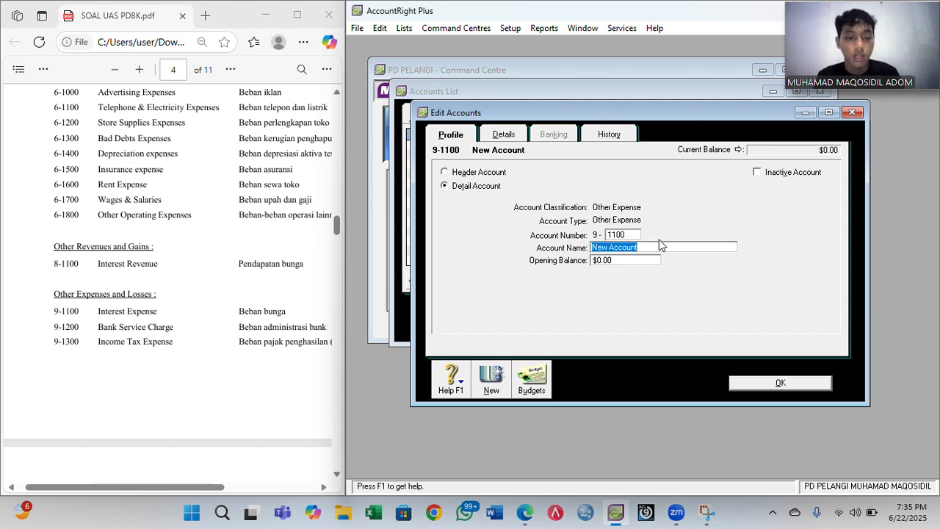
{"action": "type", "text": "I"}
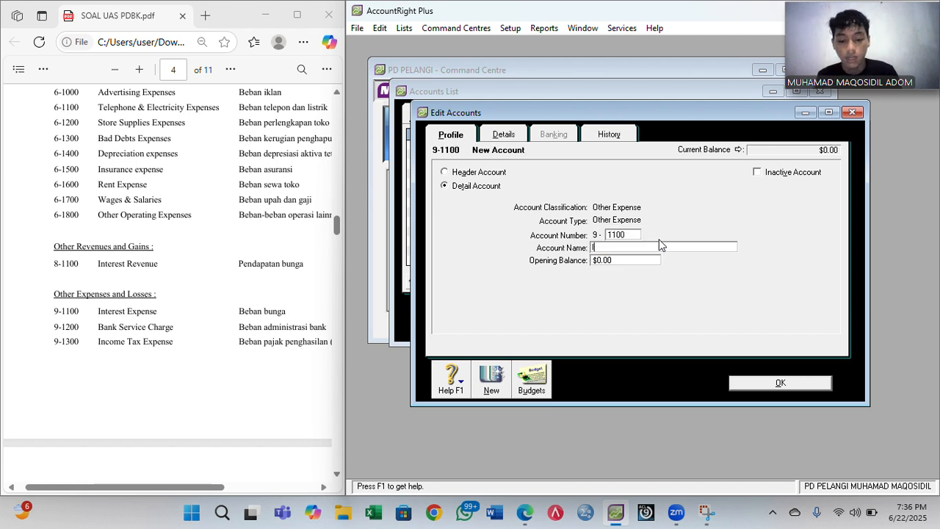
{"action": "type", "text": "nterest E"}
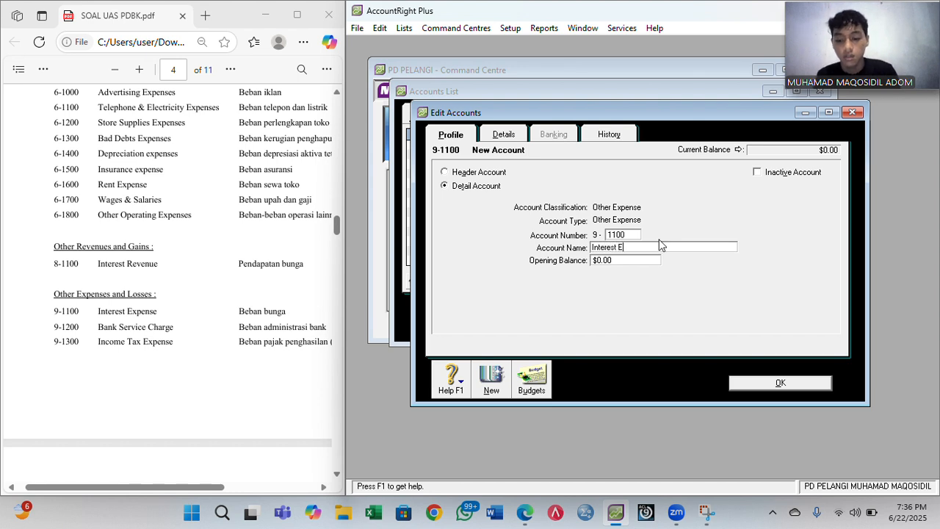
{"action": "type", "text": "xp"}
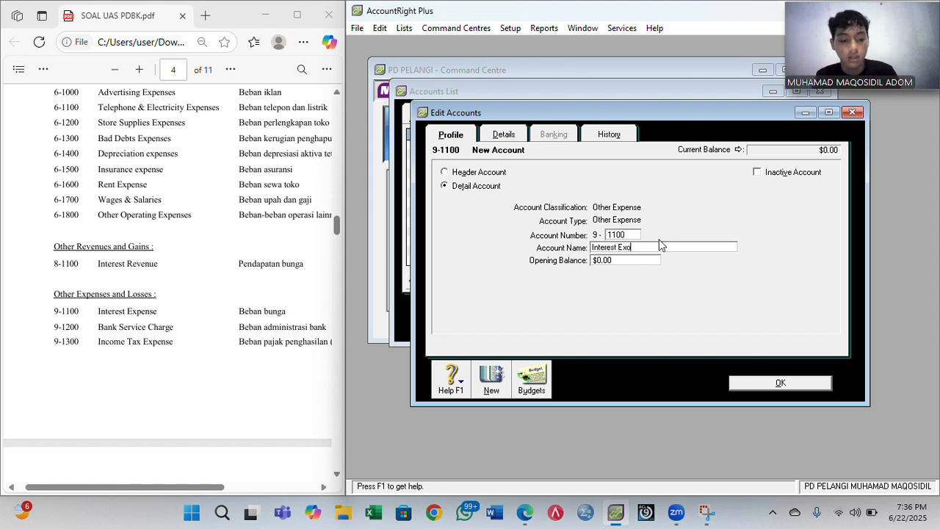
{"action": "type", "text": "ense"}
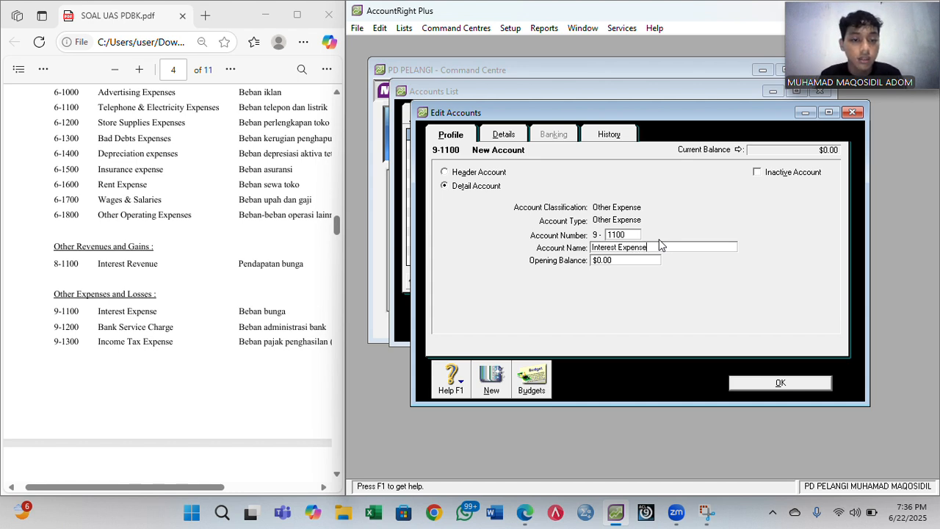
{"action": "left_click", "coordinate": [492, 390]}
{"action": "type", "text": "1200"}
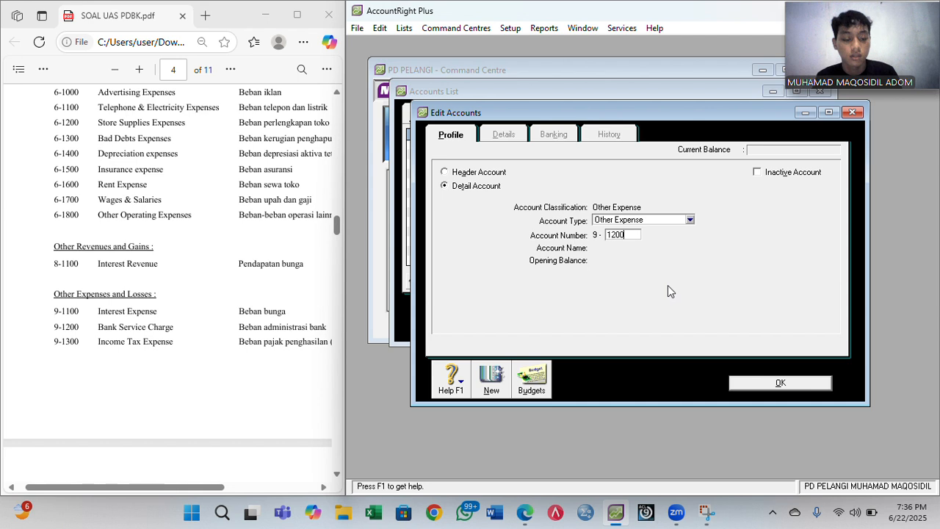
{"action": "key", "text": "Tab"}
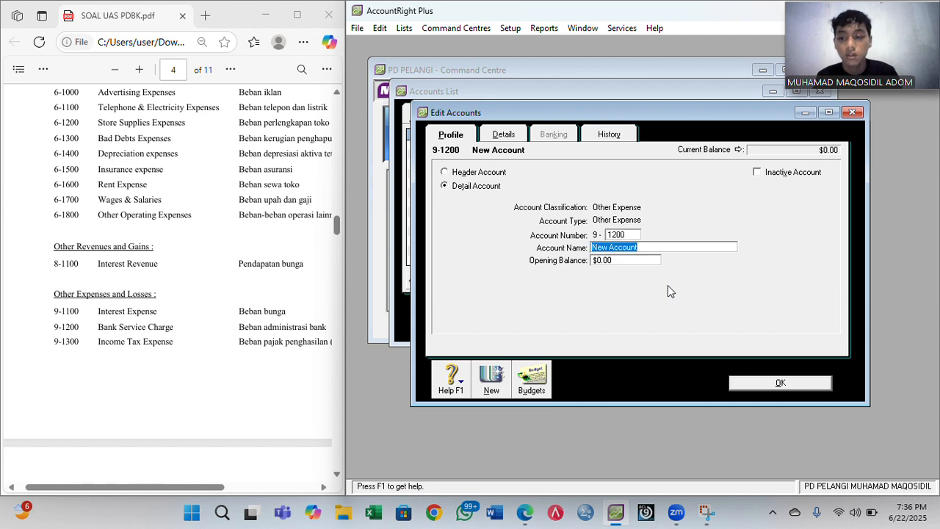
{"action": "type", "text": "Bank"}
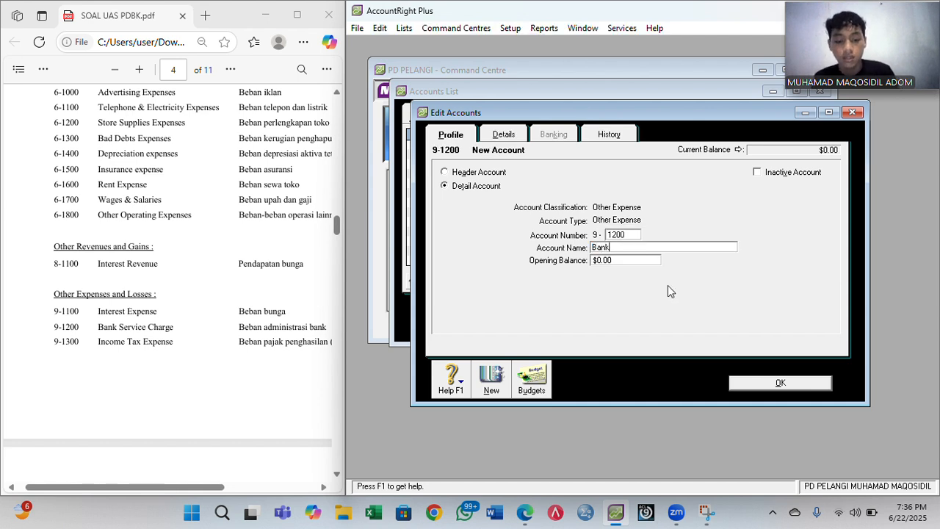
{"action": "type", "text": " Service Charge"}
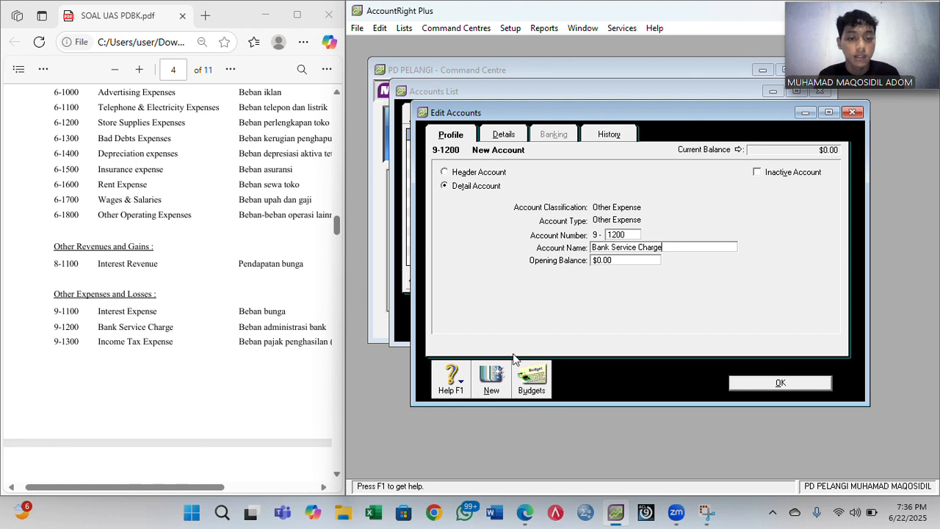
- Save Bank Service Charge and name new account 9-1300 Income Tax Expense
{"action": "left_click", "coordinate": [504, 381]}
{"action": "type", "text": "1300"}
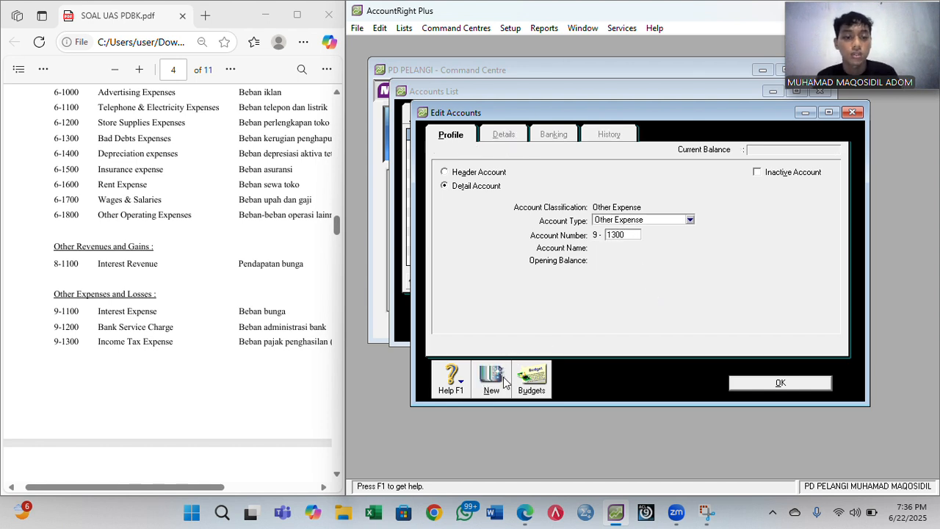
{"action": "key", "text": "Tab"}
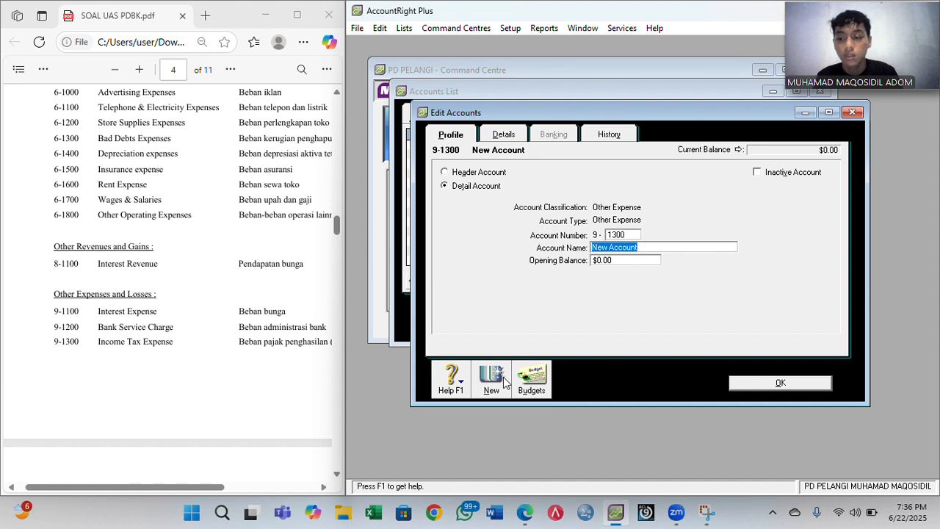
{"action": "type", "text": "Inc"}
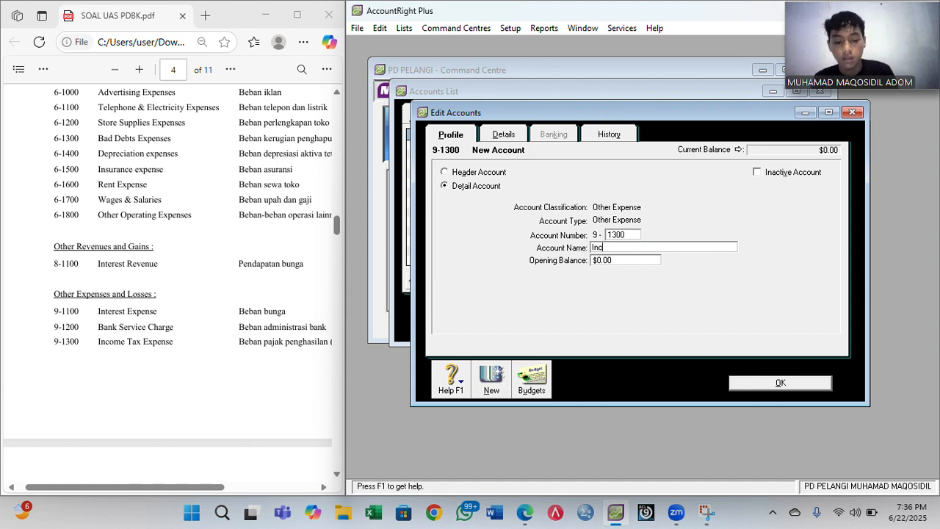
{"action": "type", "text": "ome Tax "}
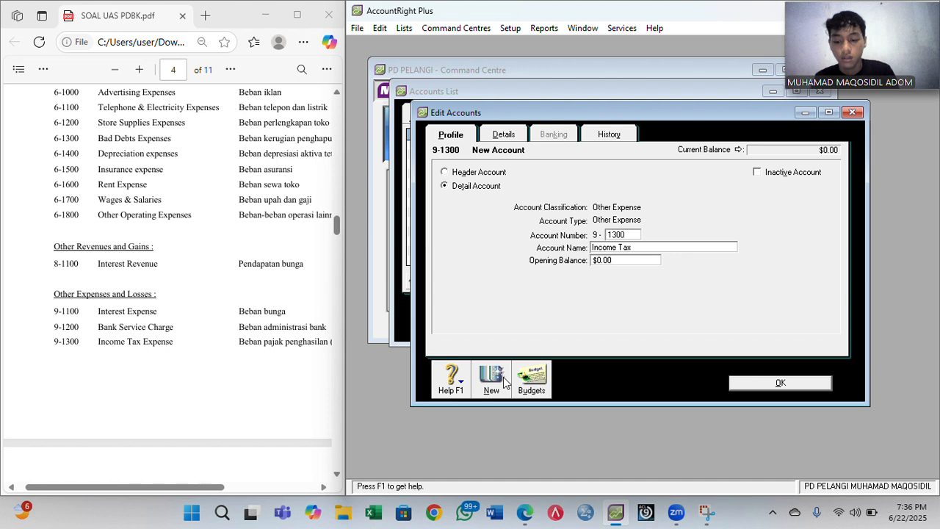
{"action": "type", "text": "Expens"}
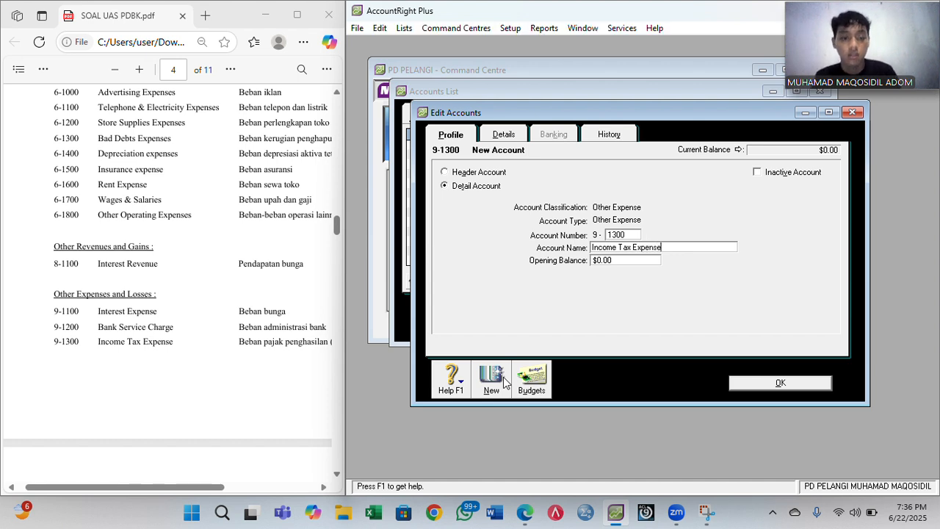
{"action": "type", "text": "e"}
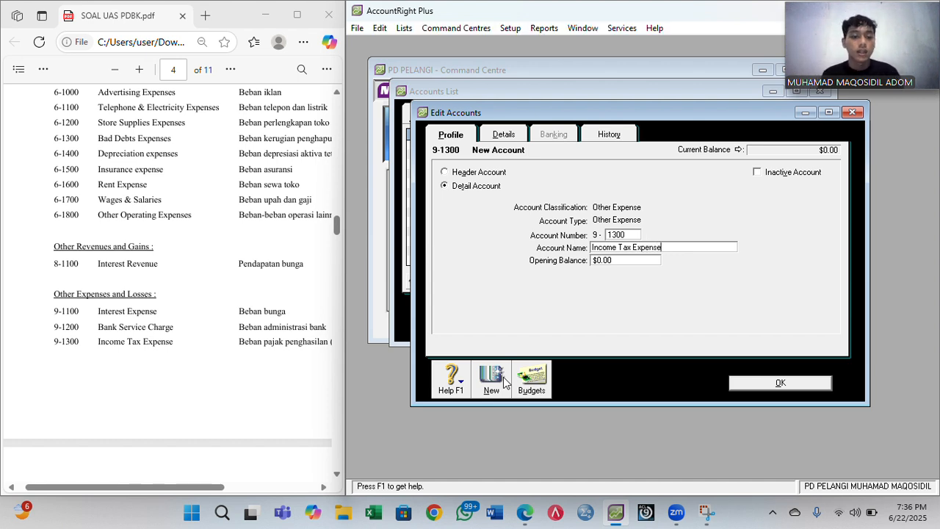
- Save 9-1300 Income Tax Expense and close the accounts list
{"action": "left_click", "coordinate": [756, 385]}
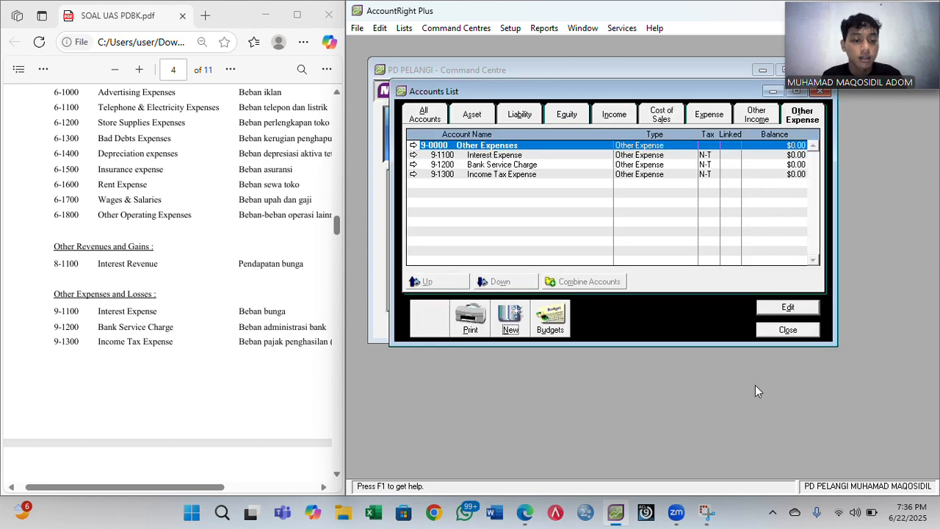
{"action": "left_click", "coordinate": [786, 330]}
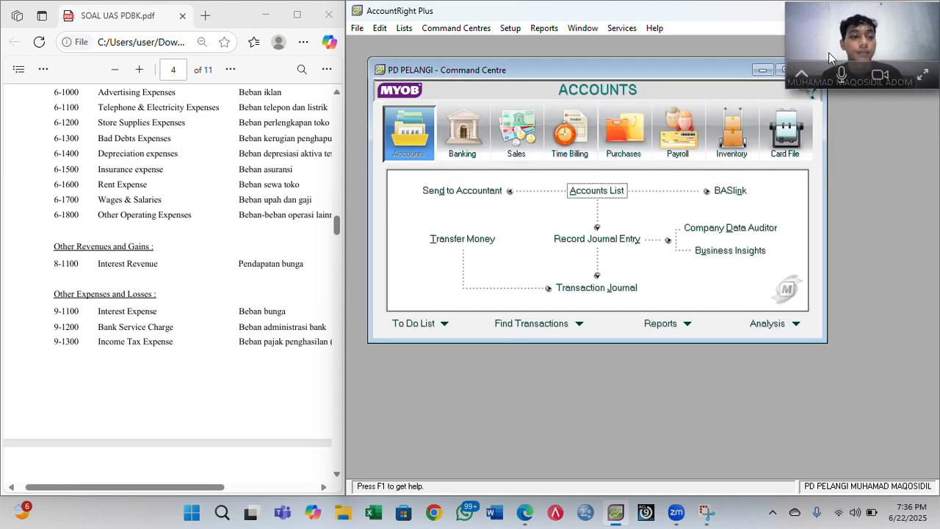
{"action": "left_click_drag", "start_coordinate": [833, 42], "coordinate": [45, 38]}
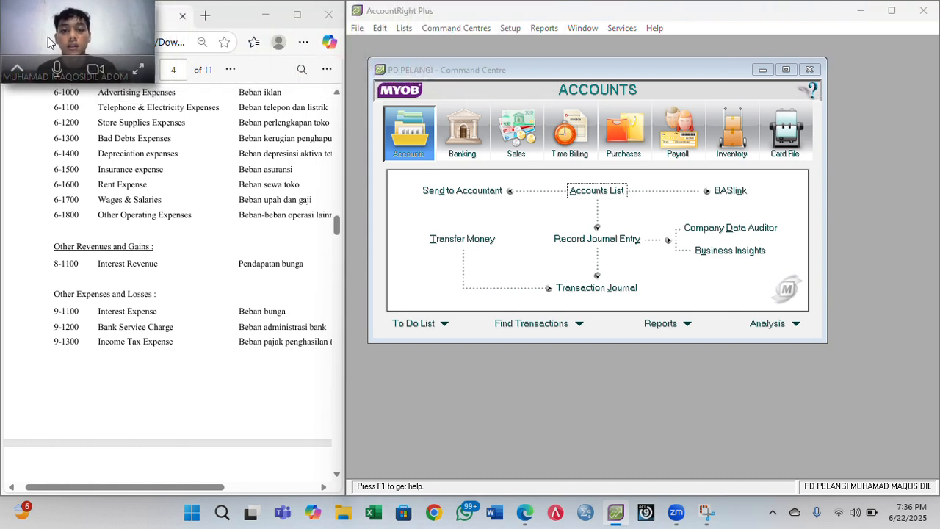
- Maximize the AccountRight window and bring up the Lists menu
{"action": "left_click", "coordinate": [892, 11]}
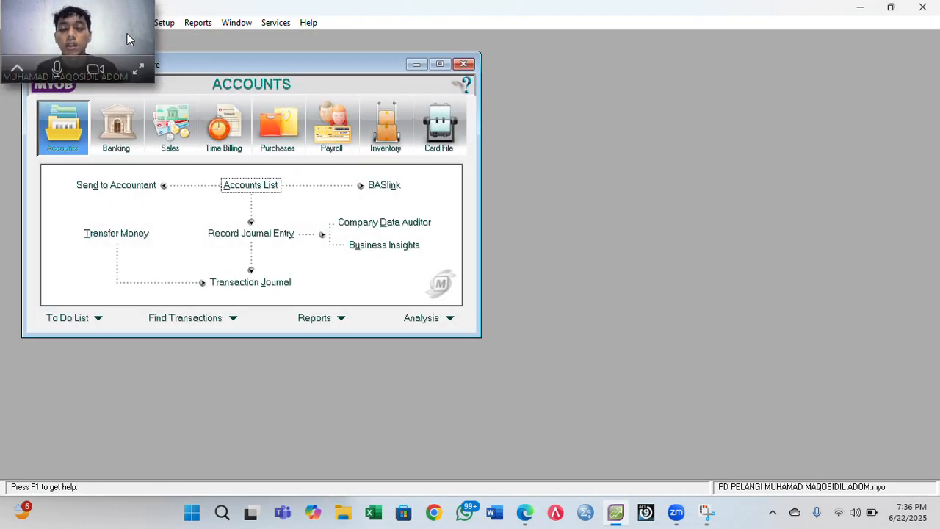
{"action": "left_click_drag", "start_coordinate": [126, 33], "coordinate": [923, 46]}
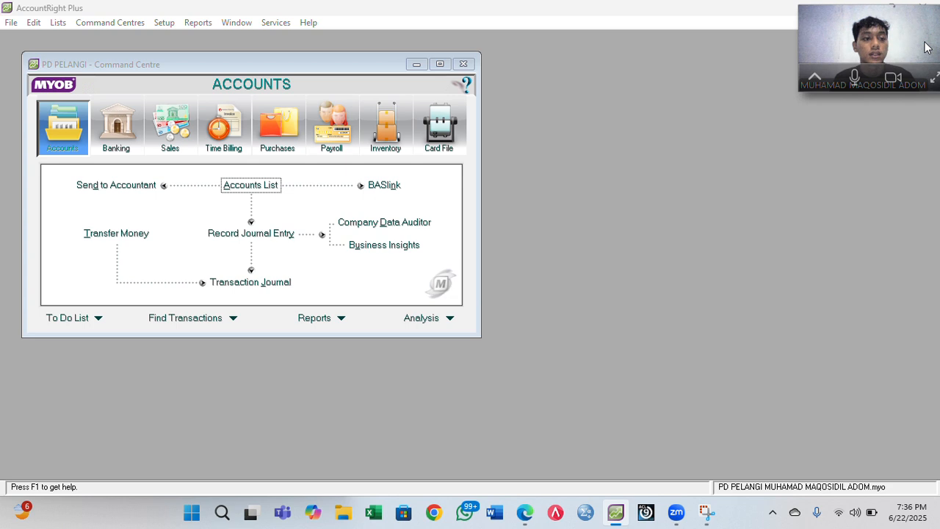
{"action": "left_click", "coordinate": [57, 24]}
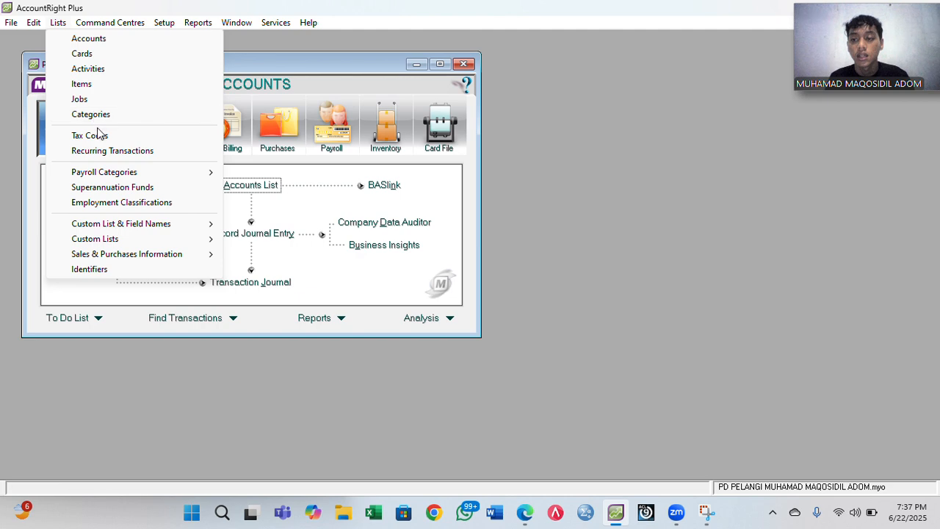
- Open Lists > Tax Codes to display the Tax Code List with ABN, CAP, FRE, GST
{"action": "left_click", "coordinate": [101, 139]}
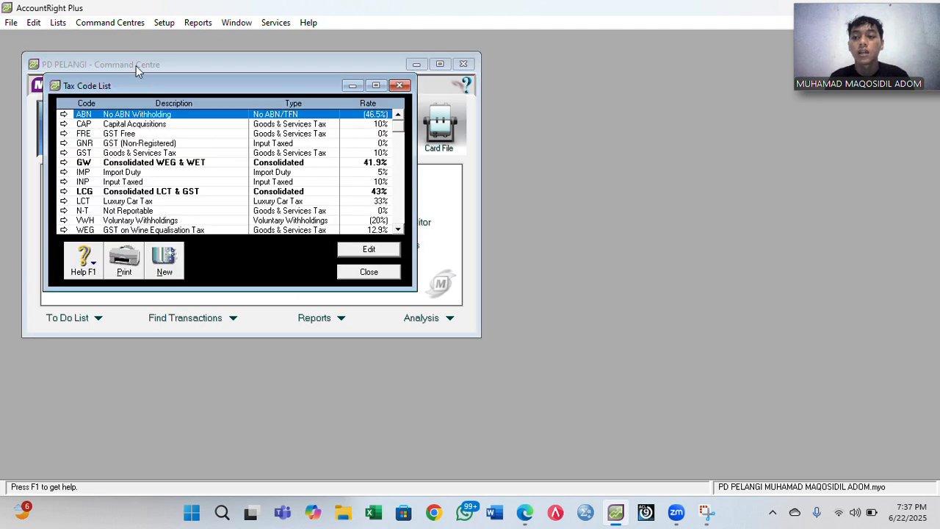
{"action": "left_click", "coordinate": [60, 25]}
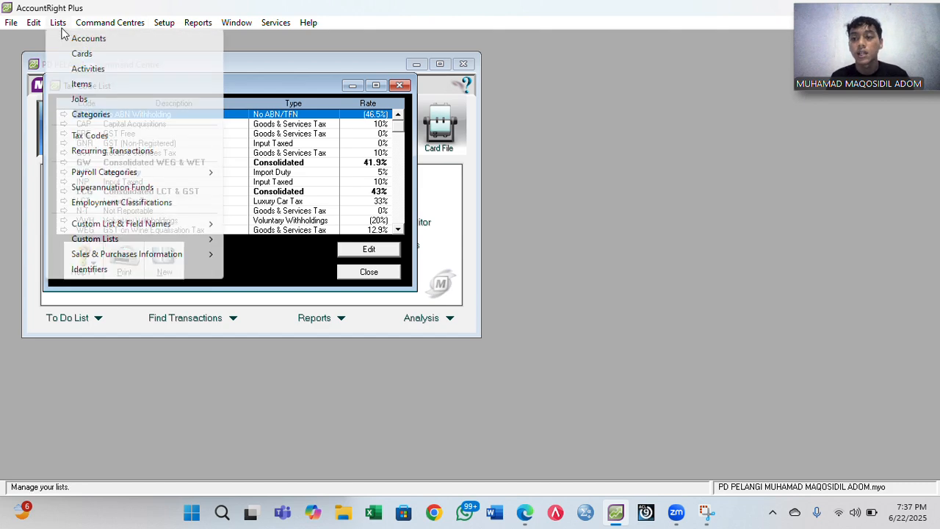
{"action": "left_click", "coordinate": [107, 138]}
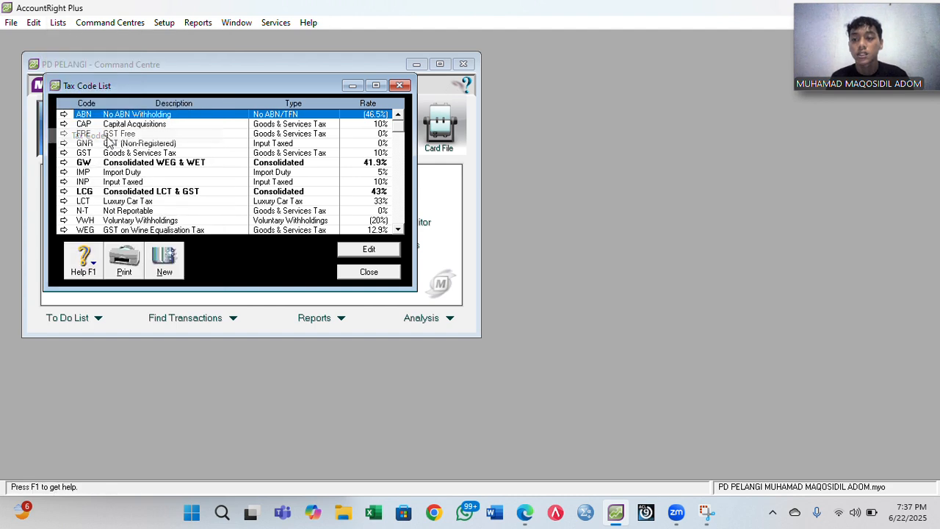
{"action": "left_click", "coordinate": [399, 86]}
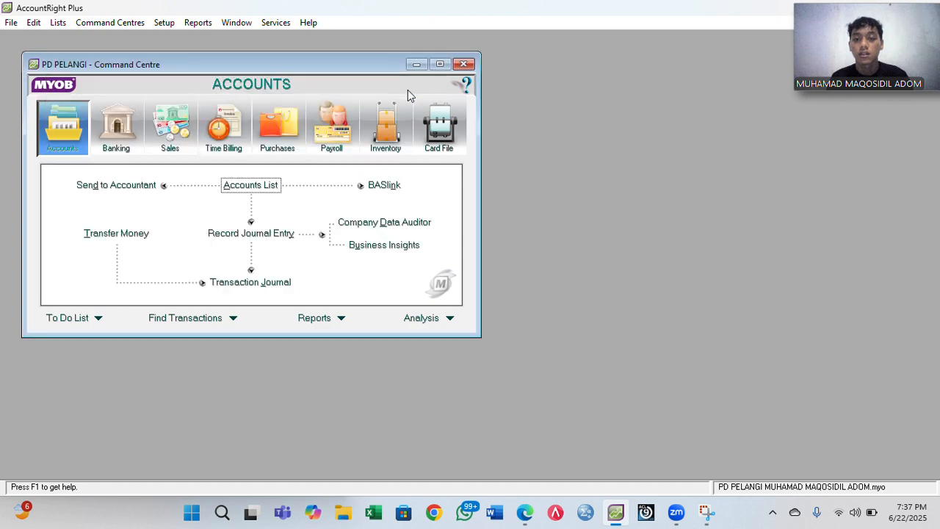
{"action": "left_click", "coordinate": [58, 22]}
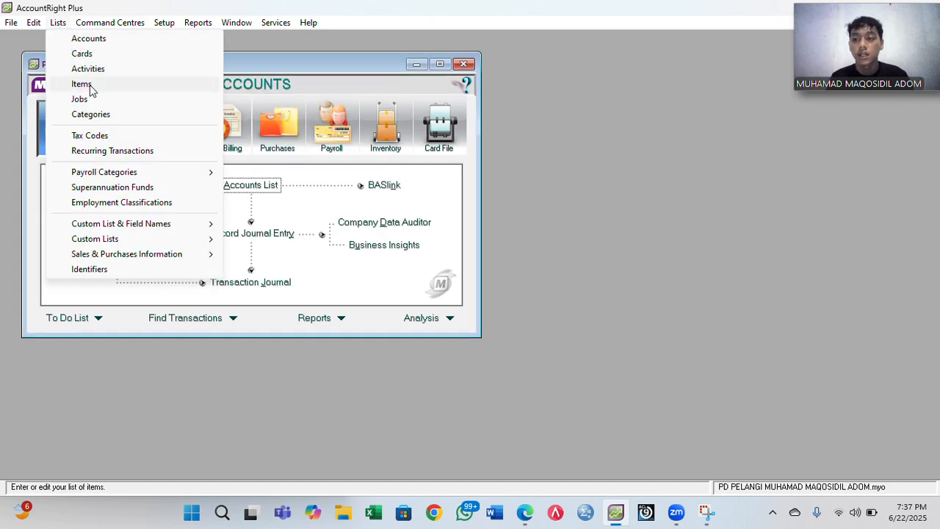
{"action": "left_click", "coordinate": [105, 136]}
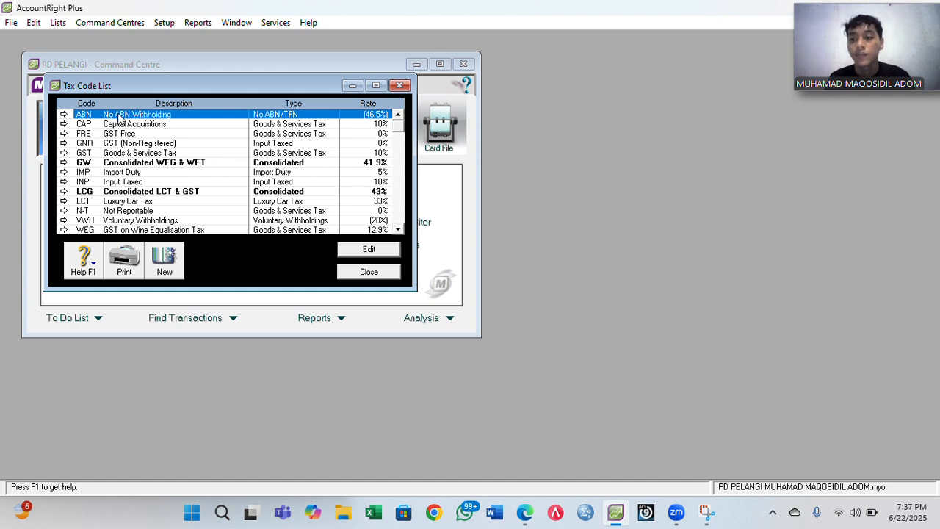
- Delete tax codes ABN, CAP, FRE, GNR, GW and IMP
{"action": "right_click", "coordinate": [119, 117]}
{"action": "left_click", "coordinate": [154, 122]}
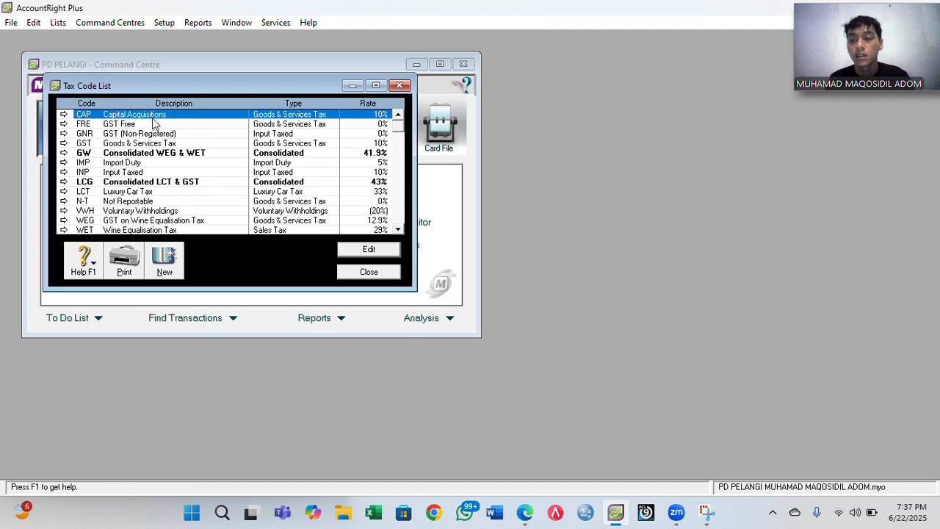
{"action": "right_click", "coordinate": [153, 123]}
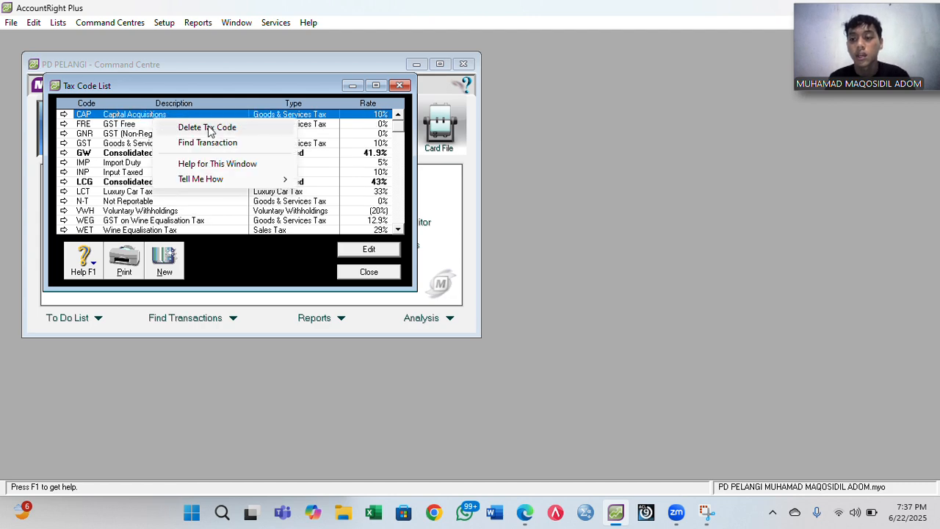
{"action": "left_click", "coordinate": [211, 128]}
{"action": "right_click", "coordinate": [145, 119]}
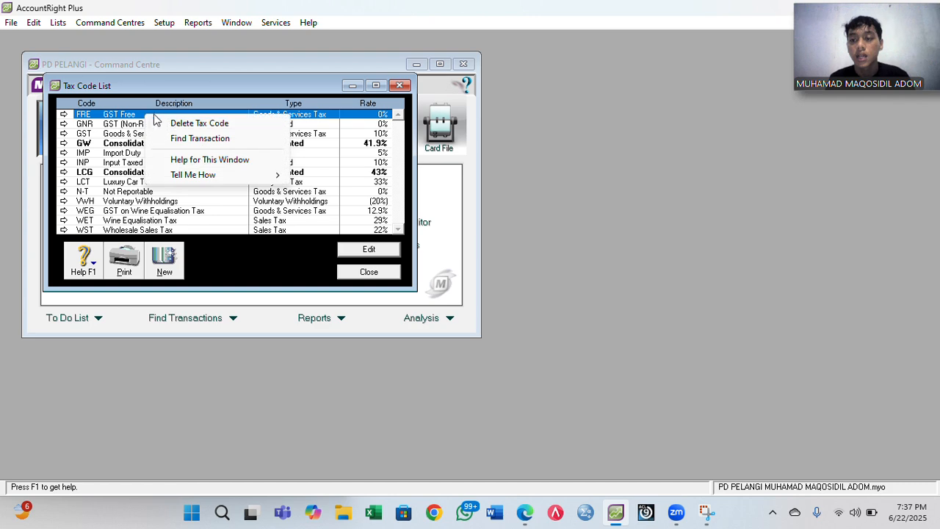
{"action": "left_click", "coordinate": [190, 125]}
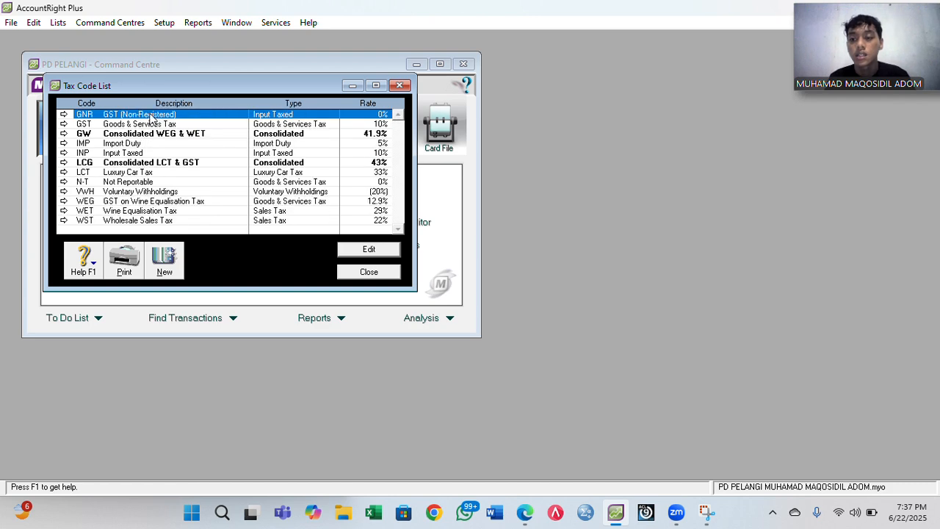
{"action": "right_click", "coordinate": [150, 118]}
{"action": "left_click", "coordinate": [188, 123]}
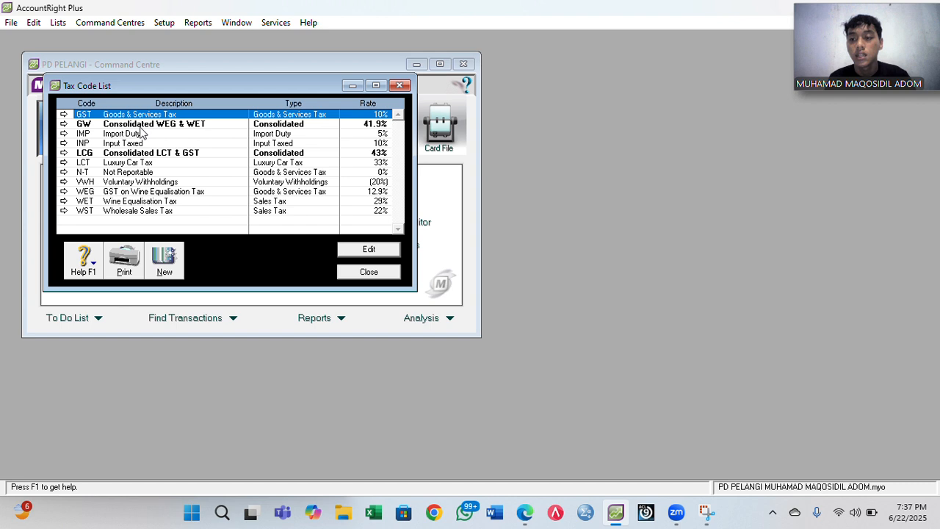
{"action": "left_click", "coordinate": [127, 126]}
{"action": "right_click", "coordinate": [127, 126]}
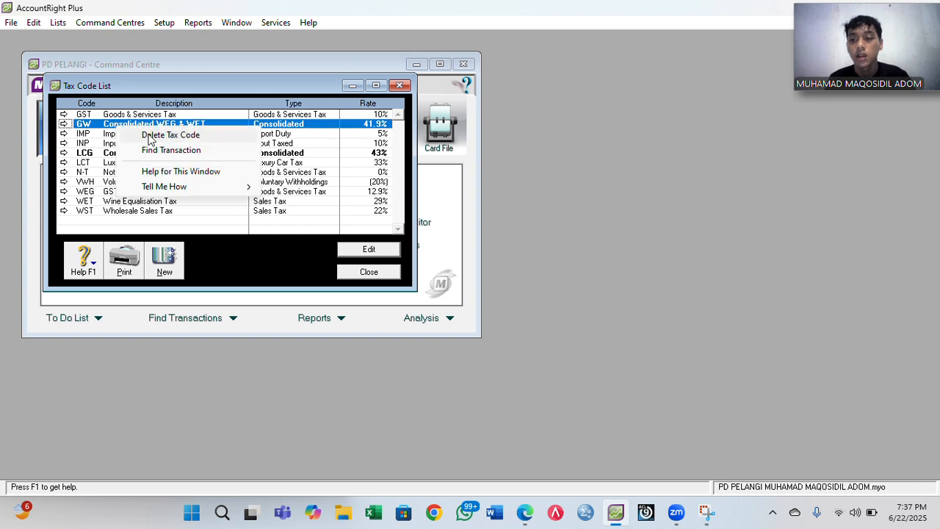
{"action": "left_click", "coordinate": [176, 134]}
{"action": "left_click", "coordinate": [120, 125]}
{"action": "right_click", "coordinate": [120, 125]}
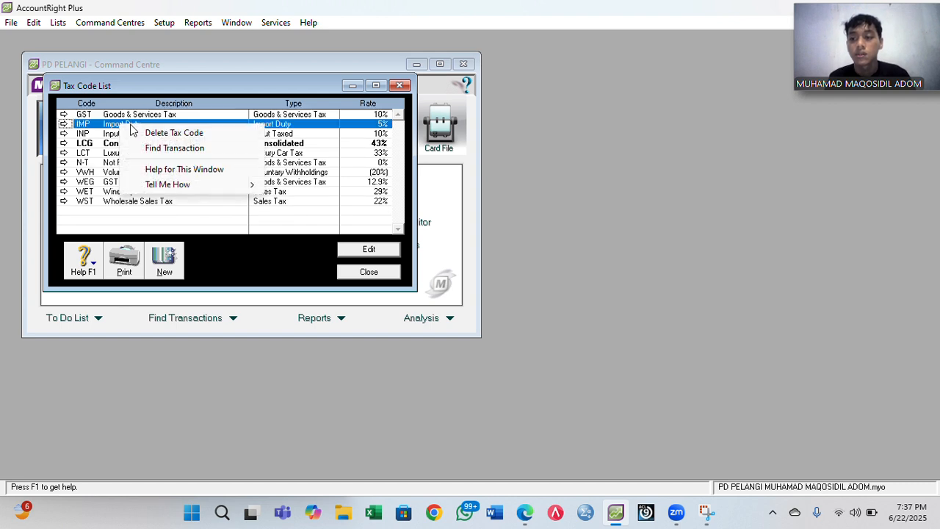
{"action": "left_click", "coordinate": [154, 132]}
- Delete INP, LCG, LCT, VWH, WEG, WET and WST, then open the GST code's details
{"action": "left_click", "coordinate": [115, 126]}
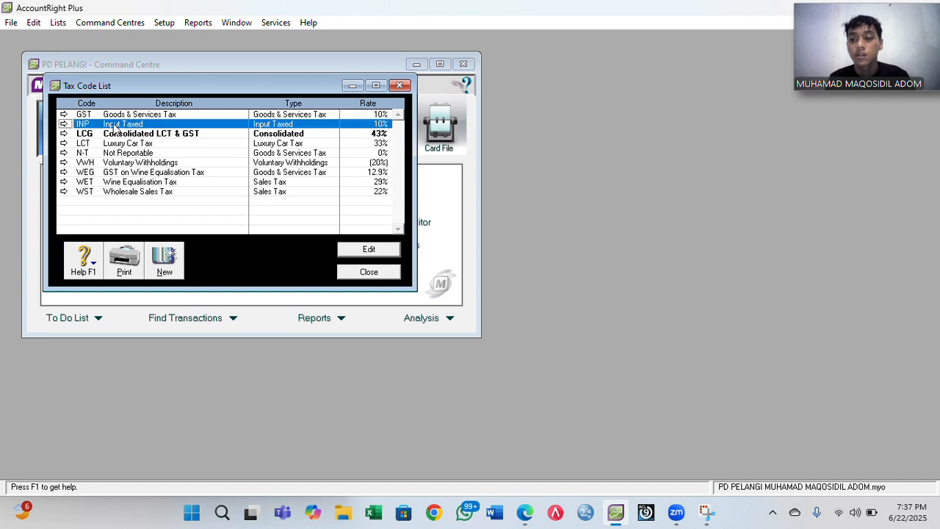
{"action": "right_click", "coordinate": [116, 126]}
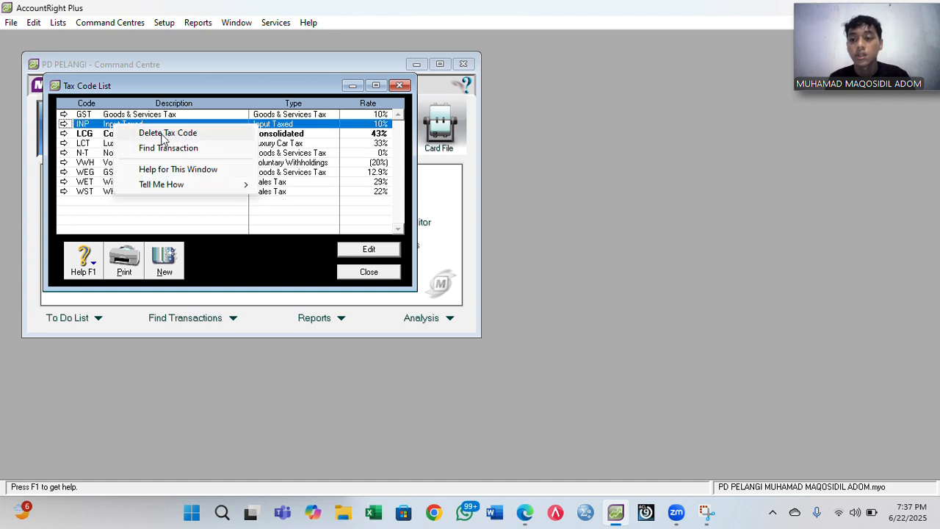
{"action": "left_click", "coordinate": [164, 134]}
{"action": "left_click", "coordinate": [112, 129]}
{"action": "right_click", "coordinate": [118, 129]}
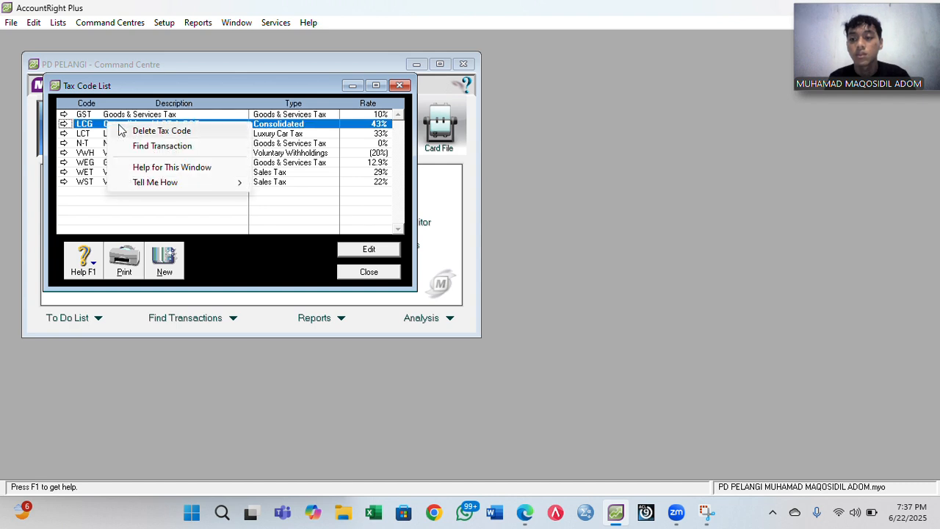
{"action": "left_click", "coordinate": [141, 131]}
{"action": "left_click", "coordinate": [110, 124]}
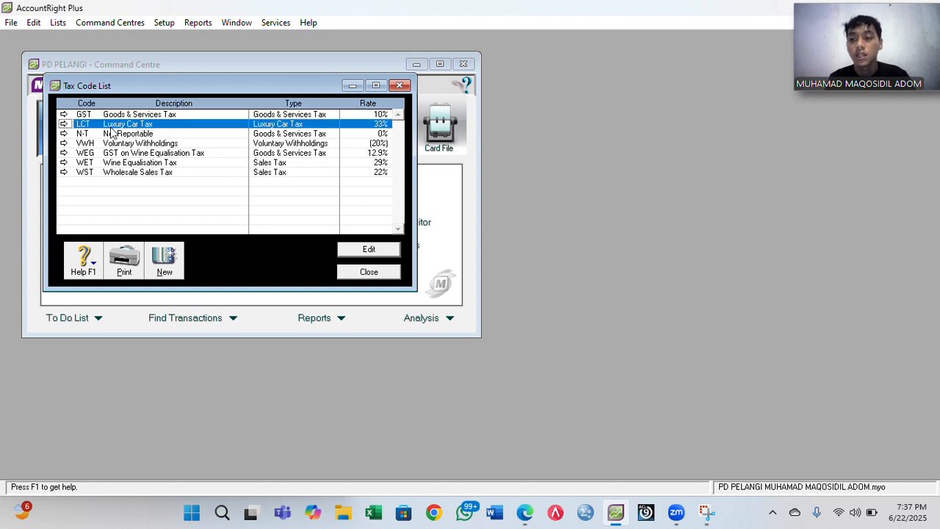
{"action": "right_click", "coordinate": [111, 126]}
{"action": "left_click", "coordinate": [162, 137]}
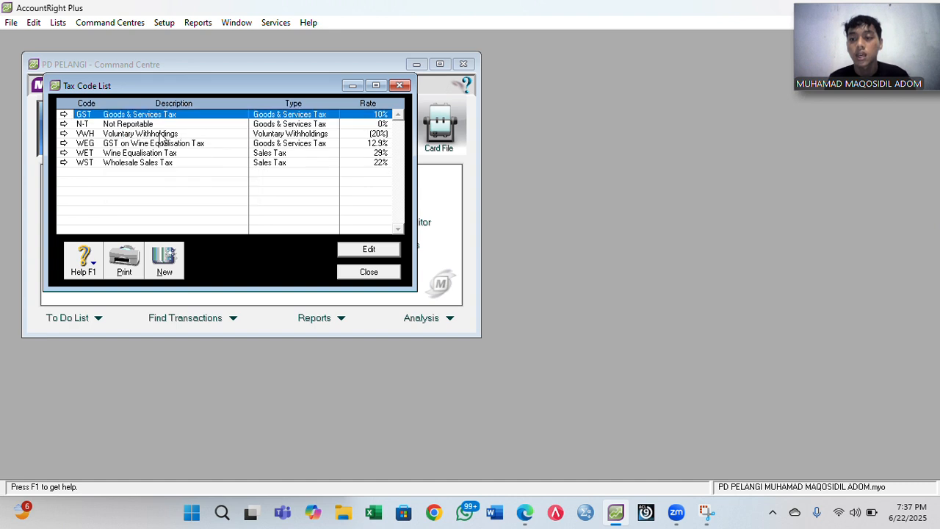
{"action": "left_click", "coordinate": [121, 135]}
{"action": "right_click", "coordinate": [138, 130]}
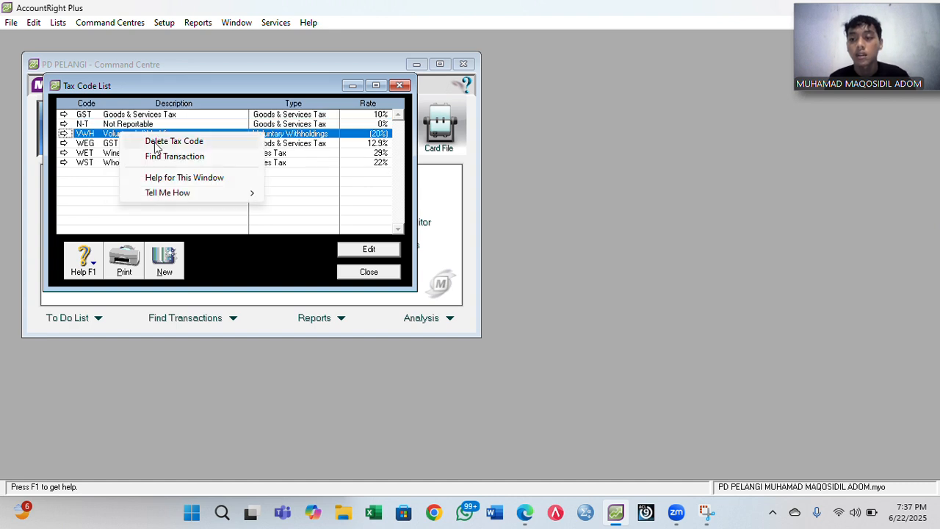
{"action": "left_click", "coordinate": [154, 141]}
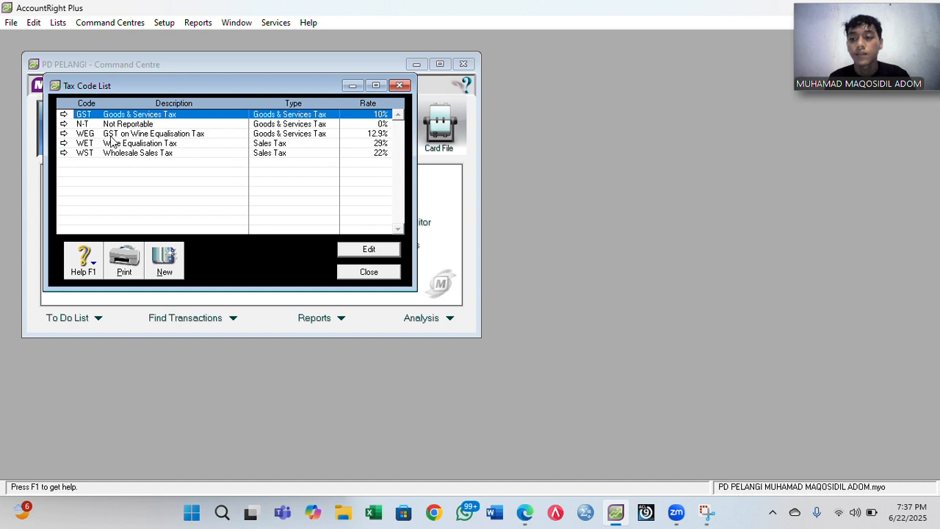
{"action": "left_click", "coordinate": [111, 134]}
{"action": "right_click", "coordinate": [109, 136]}
{"action": "left_click", "coordinate": [148, 146]}
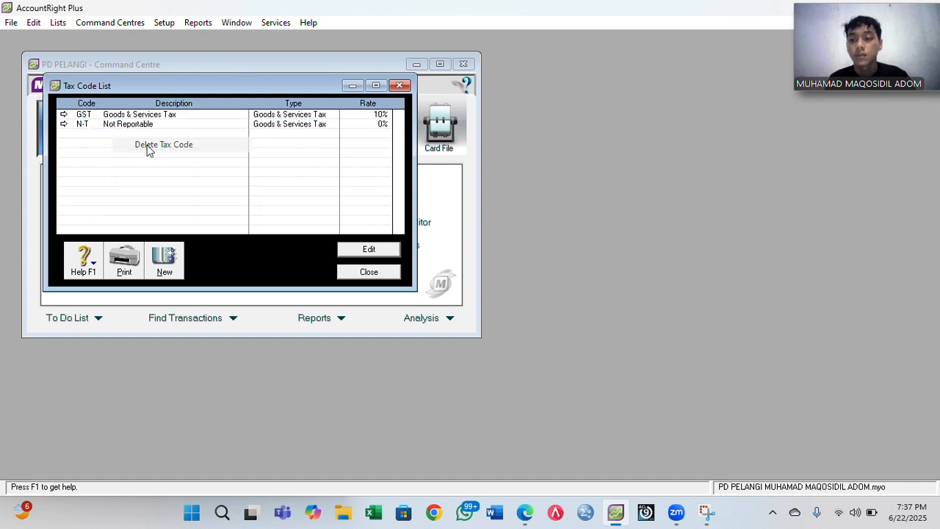
{"action": "left_click", "coordinate": [108, 135]}
{"action": "right_click", "coordinate": [108, 134]}
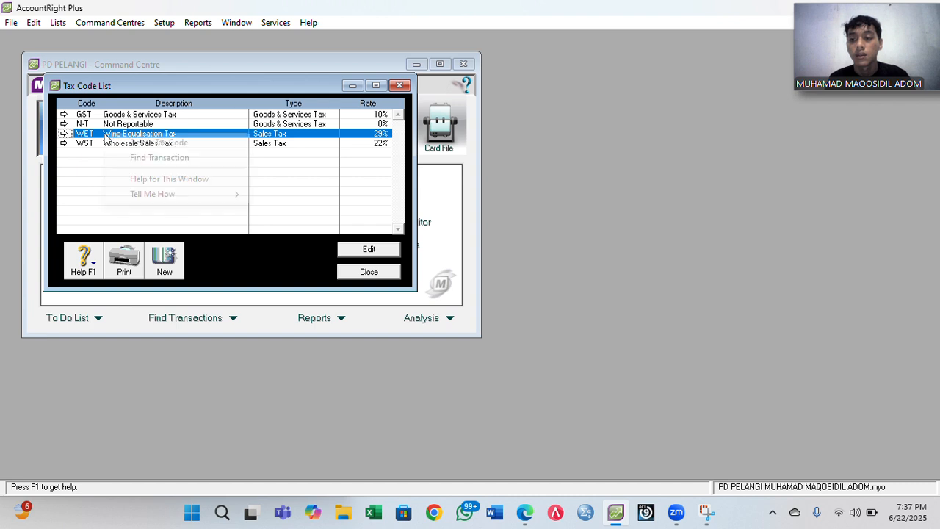
{"action": "left_click", "coordinate": [139, 145]}
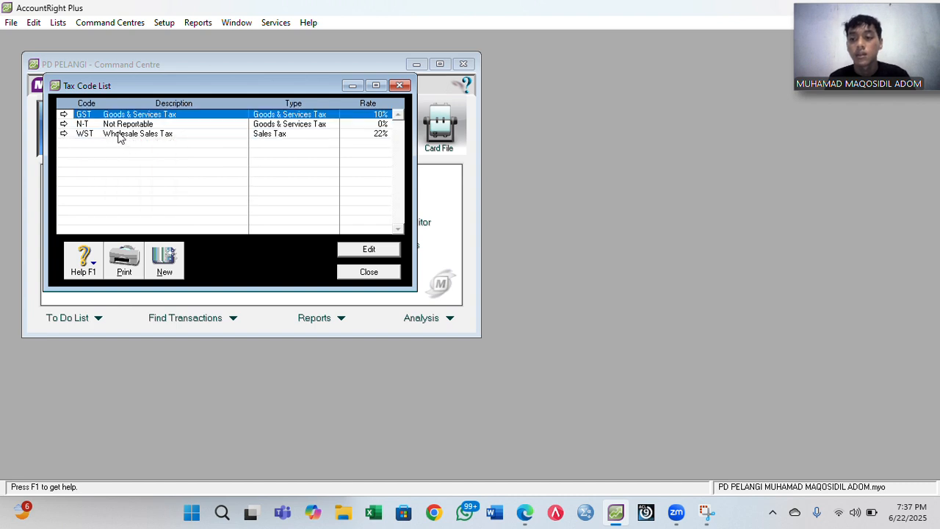
{"action": "right_click", "coordinate": [119, 134]}
{"action": "left_click", "coordinate": [149, 144]}
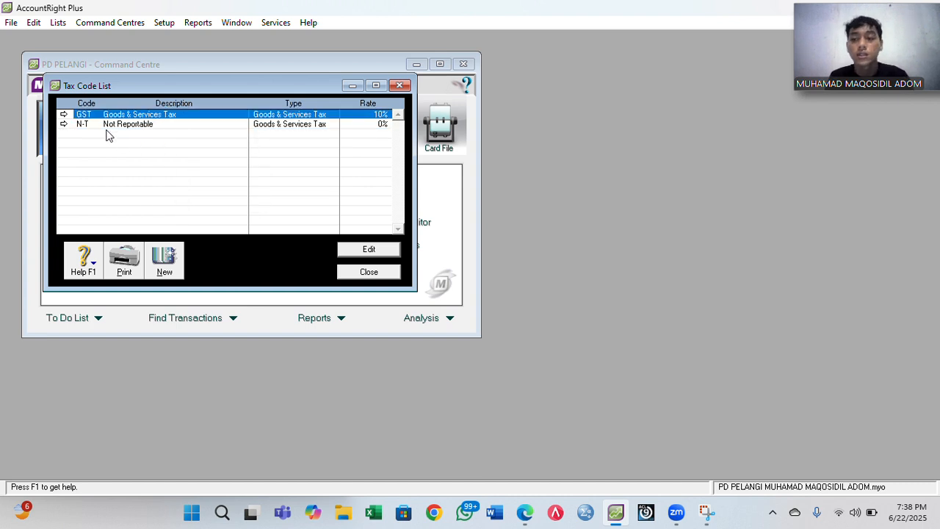
{"action": "left_click", "coordinate": [63, 116]}
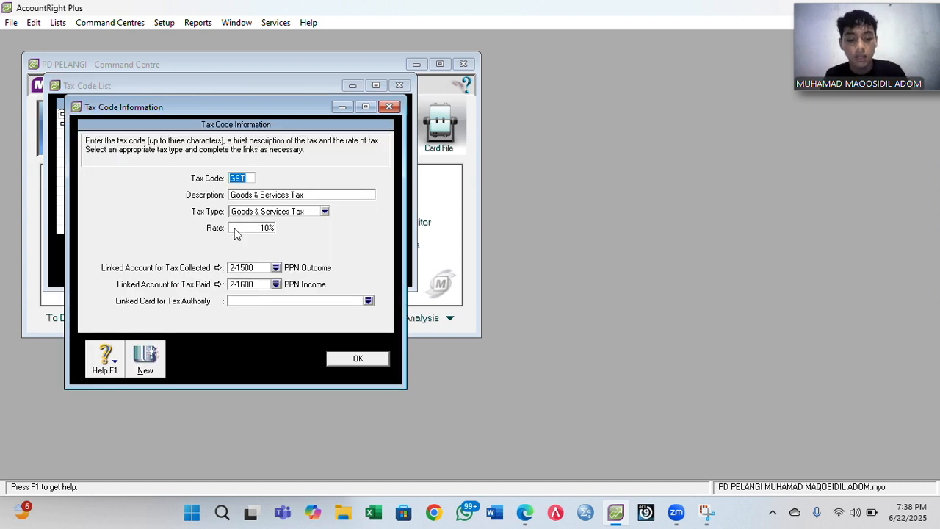
- Change GST to code PPN described as Pajak Pertambahan Nilai and save it
{"action": "type", "text": "PPN"}
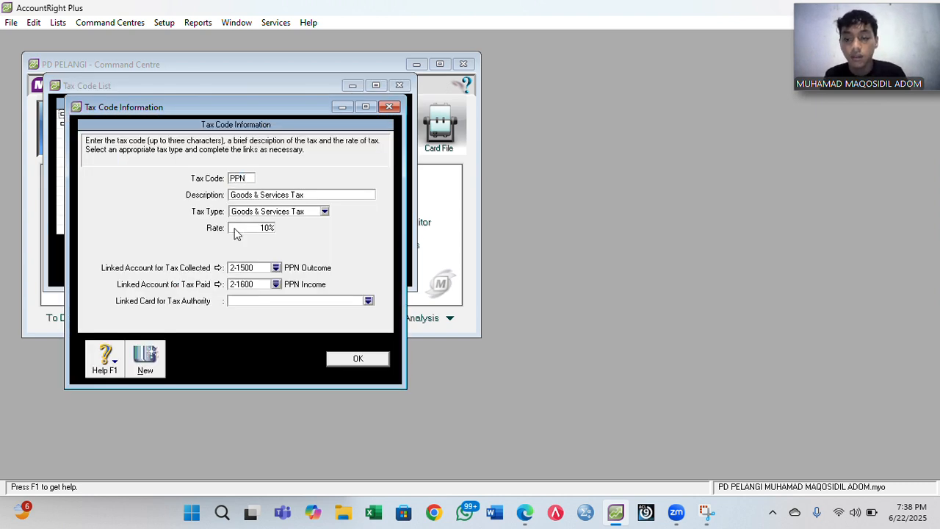
{"action": "key", "text": "Tab"}
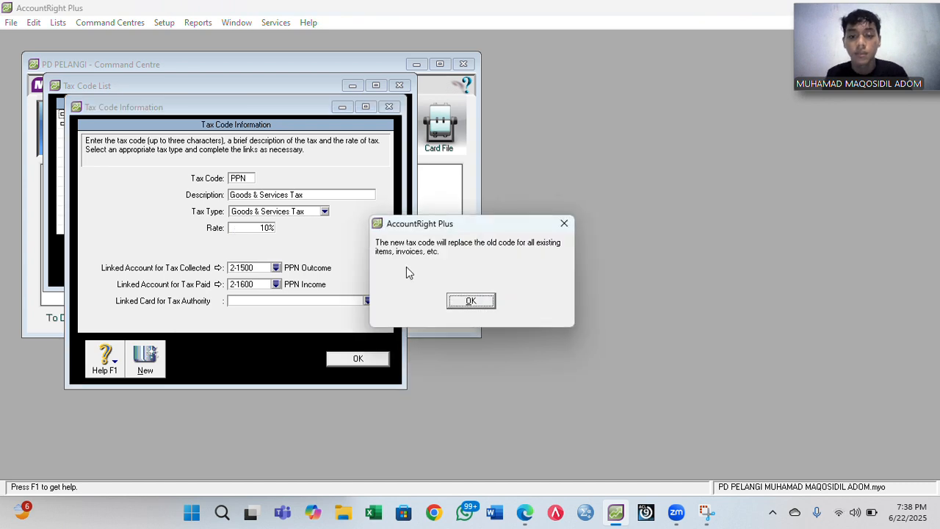
{"action": "left_click", "coordinate": [473, 301]}
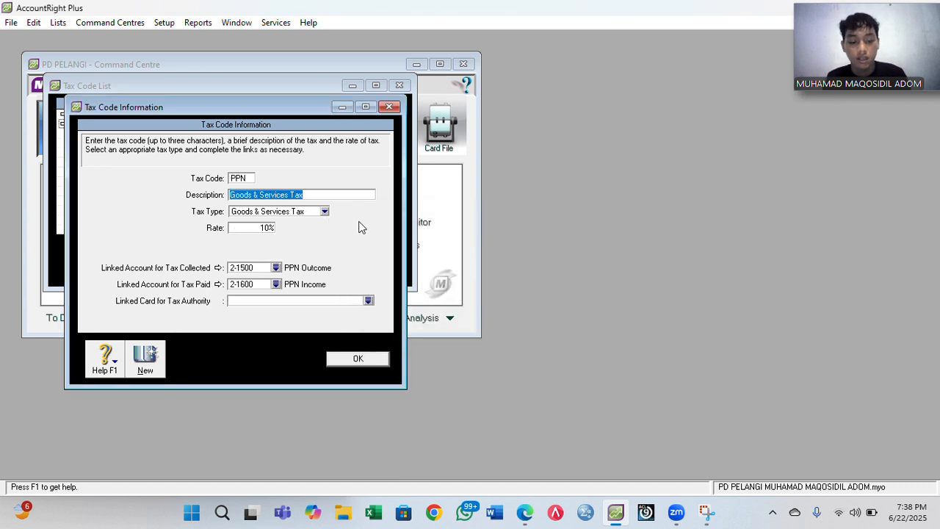
{"action": "type", "text": "Pajak P"}
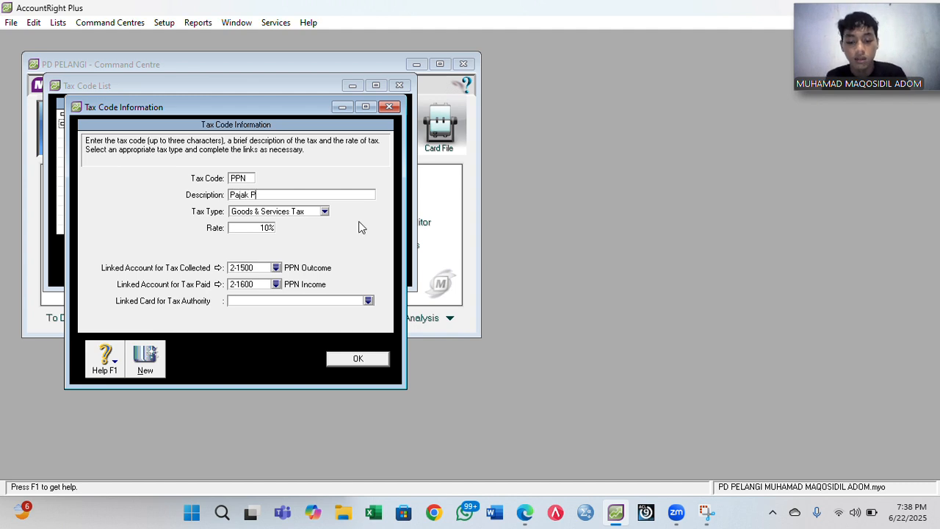
{"action": "type", "text": "ertambahan nNilai"}
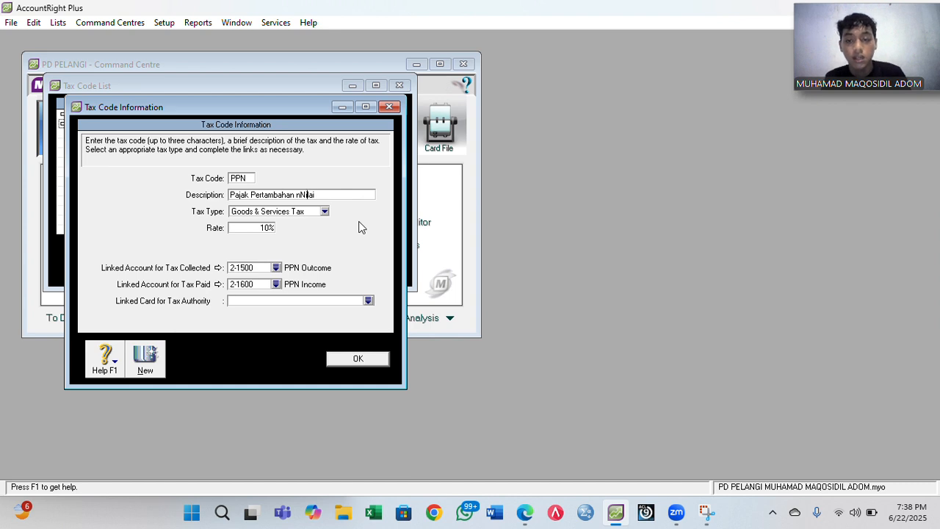
{"action": "key", "text": "BackSpace"}
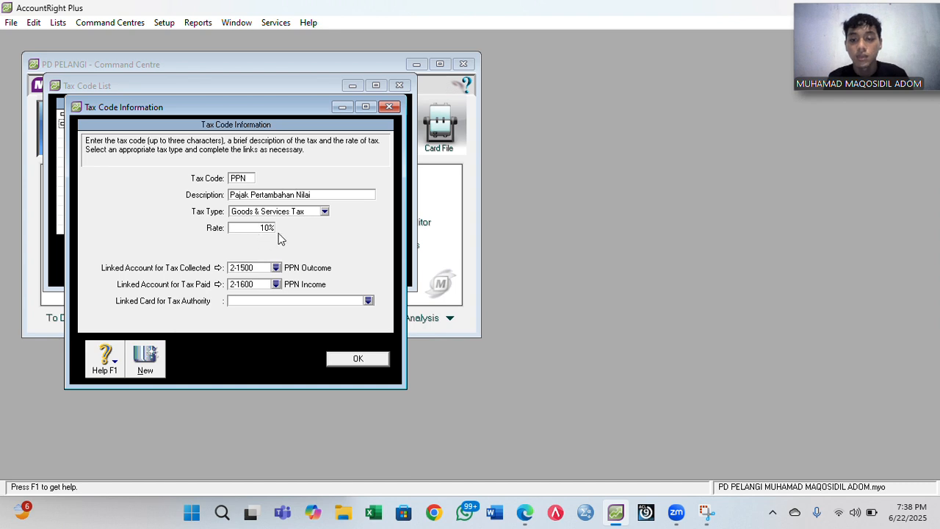
{"action": "left_click", "coordinate": [353, 360]}
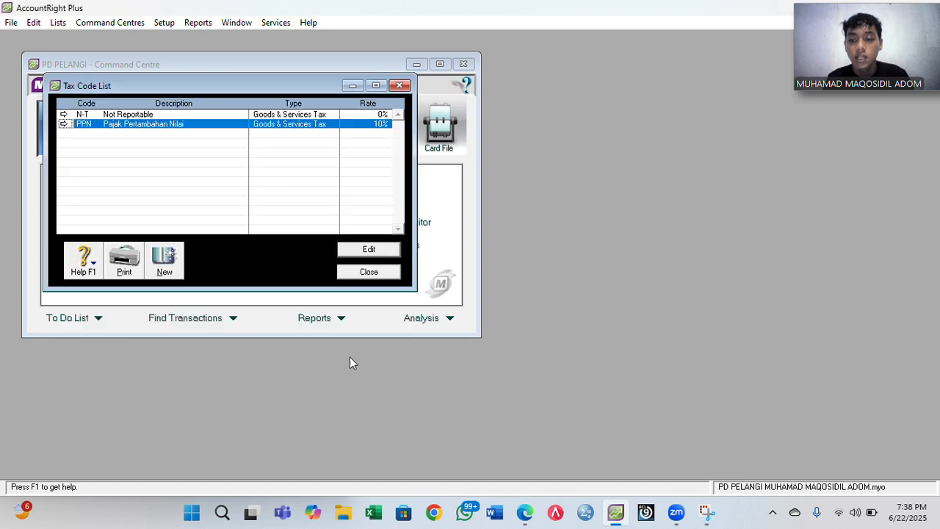
- Describe N-T as Tidak Kena Pajak, save it, and close the Tax Code List
{"action": "left_click", "coordinate": [64, 115]}
{"action": "left_click", "coordinate": [249, 194]}
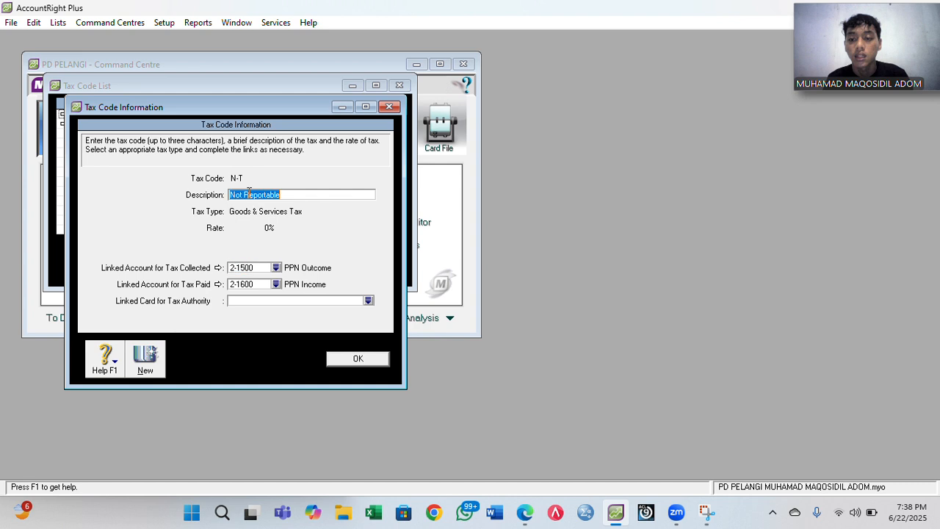
{"action": "type", "text": "Tidak"}
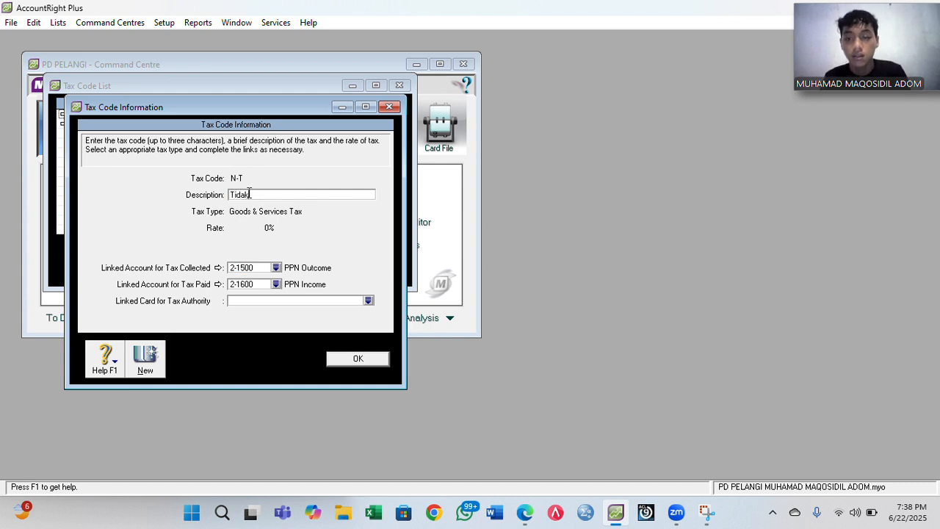
{"action": "type", "text": " Kena Pa"}
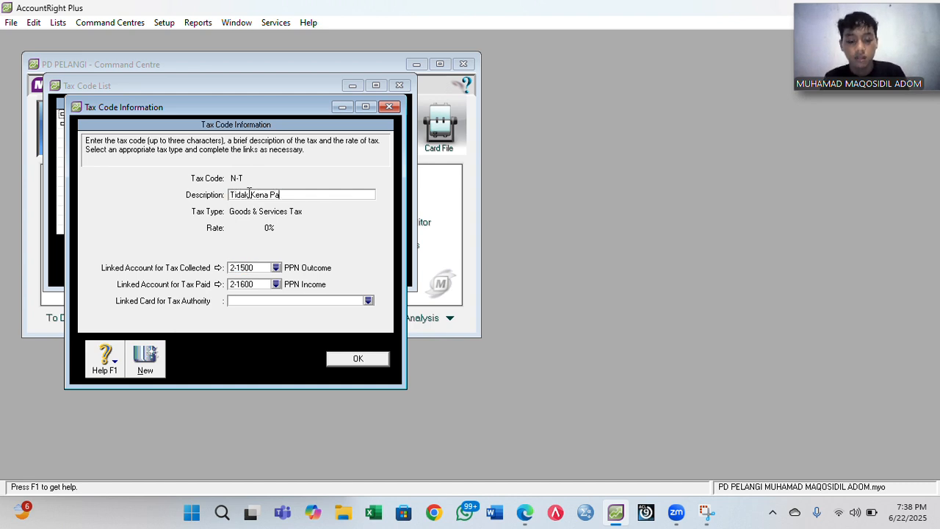
{"action": "type", "text": "jak"}
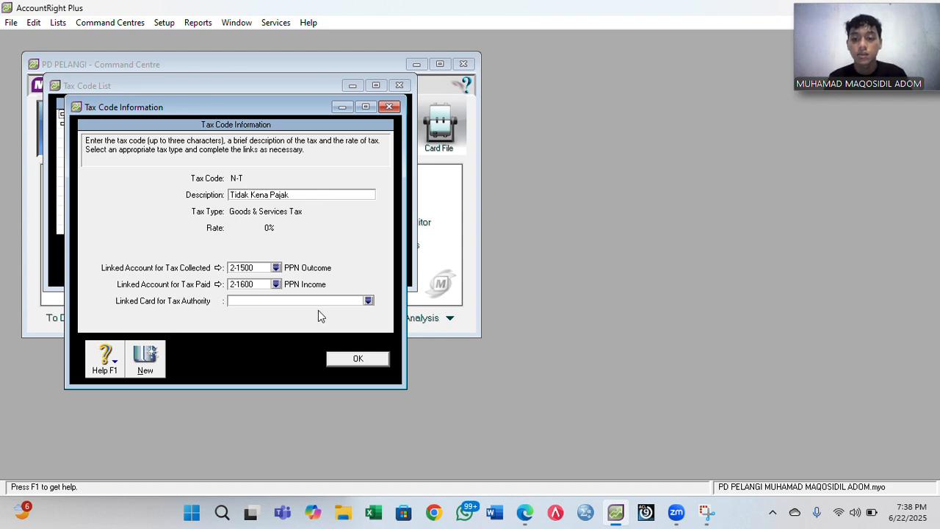
{"action": "left_click", "coordinate": [337, 360]}
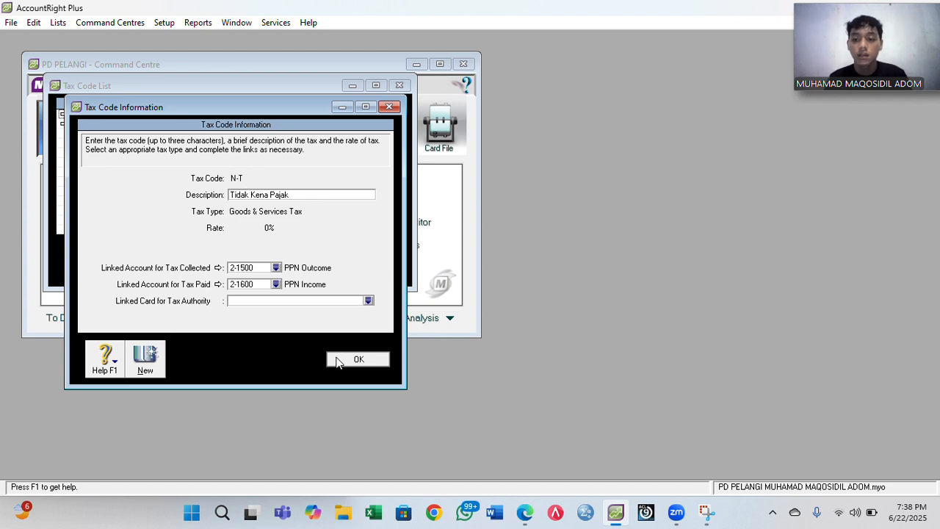
{"action": "left_click", "coordinate": [351, 274]}
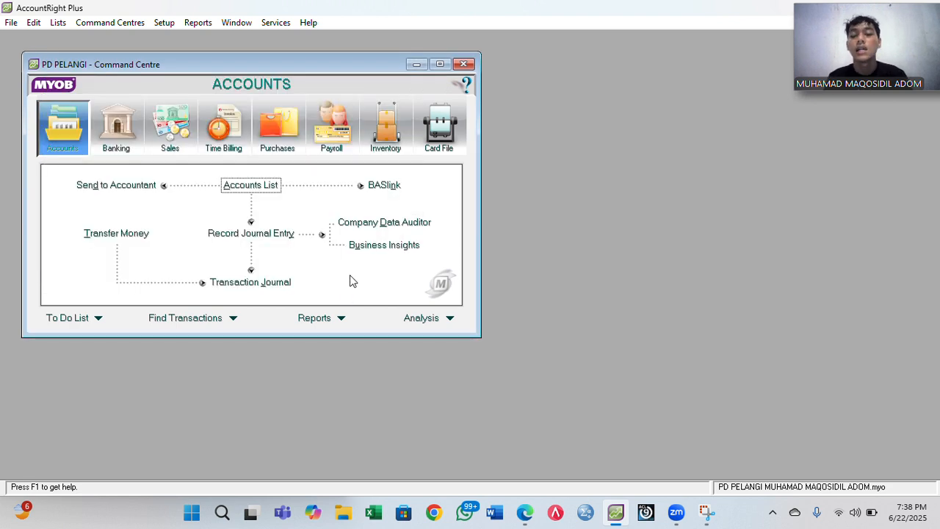
- Link undeposited funds to 1-1100 Cash in Bank instead of Petty Cash in the Accounts & Banking linked accounts
{"action": "left_click", "coordinate": [164, 22]}
{"action": "mouse_move", "coordinate": [184, 71]}
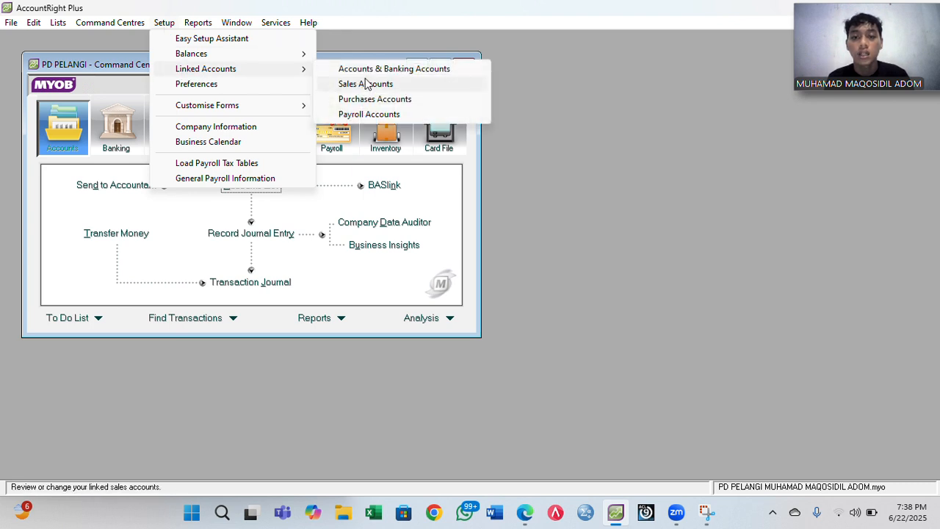
{"action": "left_click", "coordinate": [379, 70]}
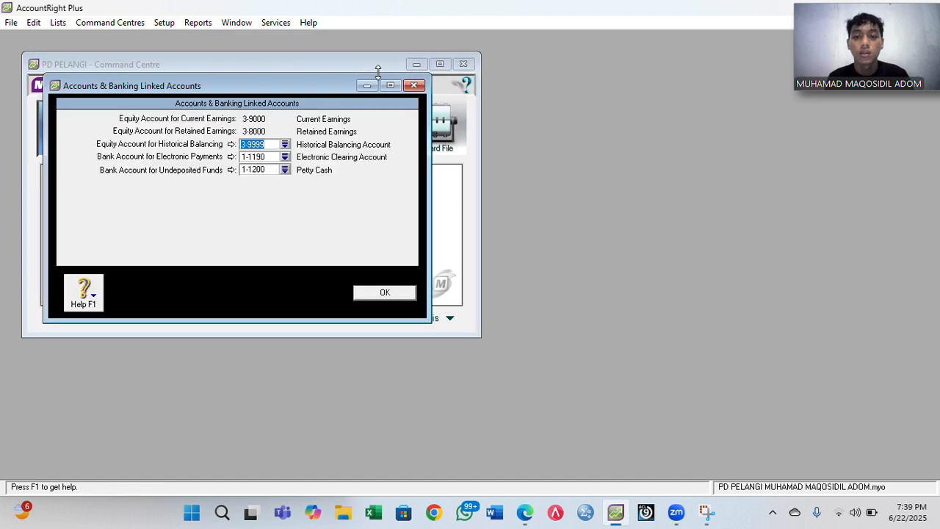
{"action": "left_click", "coordinate": [285, 170]}
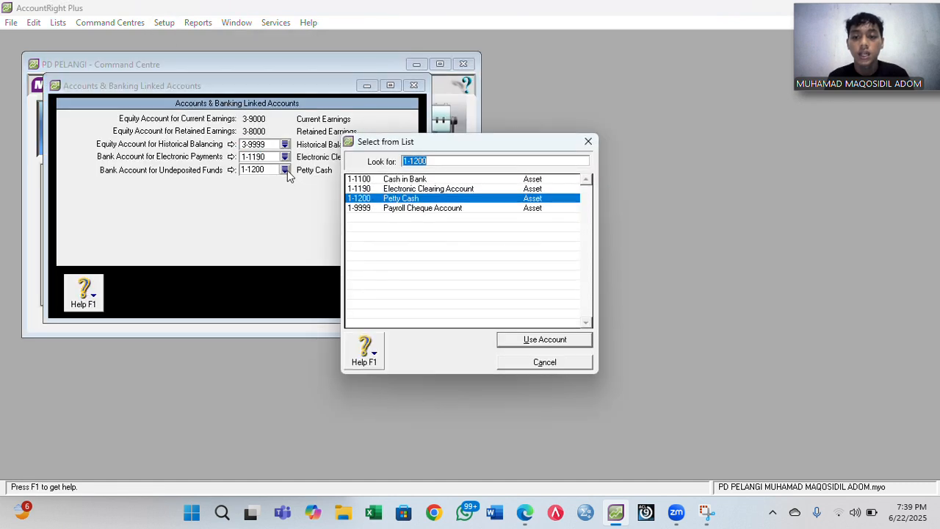
{"action": "double_click", "coordinate": [409, 185]}
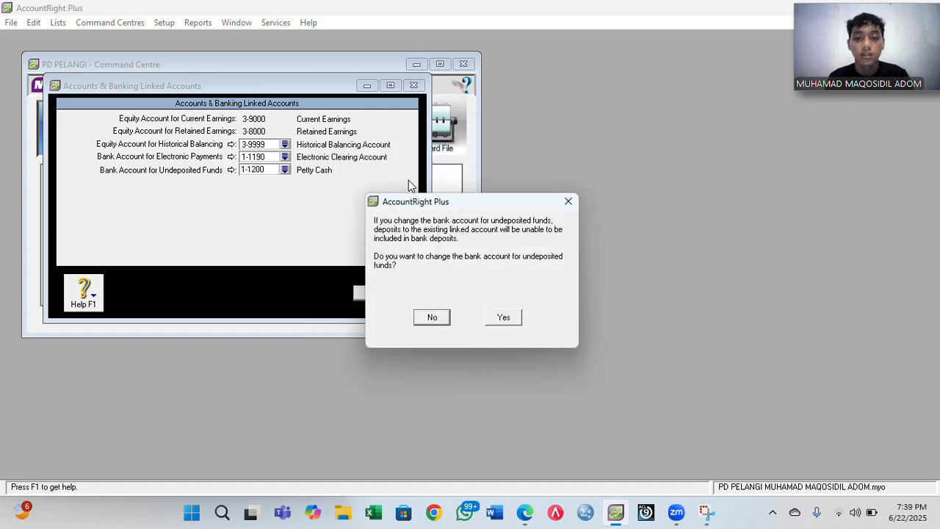
{"action": "left_click", "coordinate": [499, 317]}
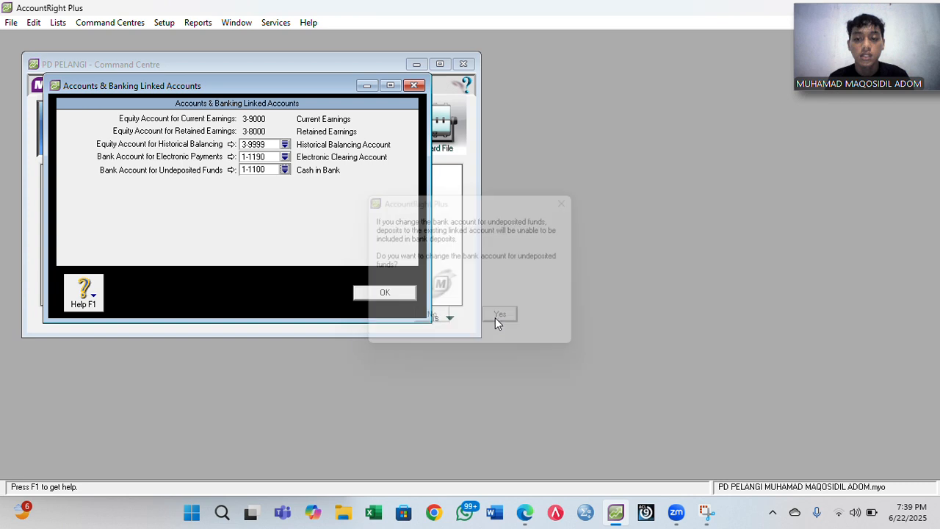
{"action": "left_click", "coordinate": [384, 292]}
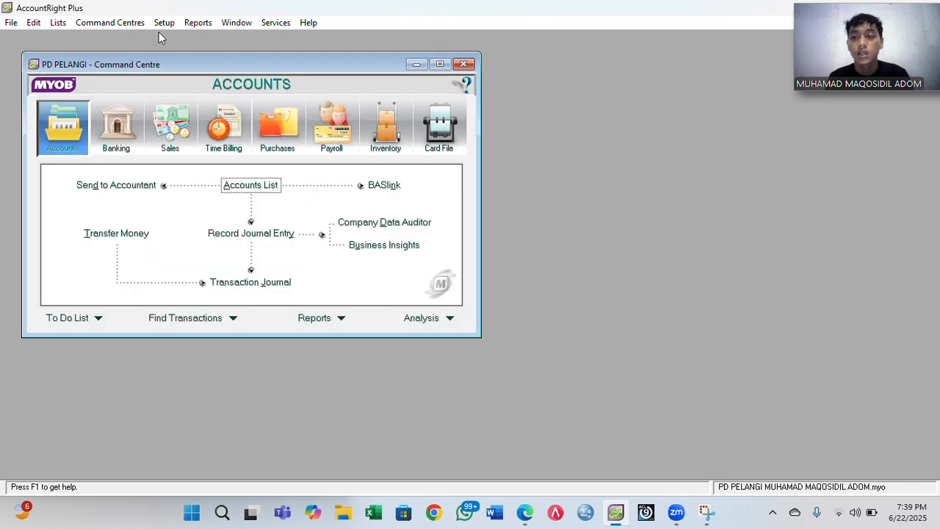
- Review the Sales linked accounts and close them unchanged
{"action": "left_click", "coordinate": [166, 23]}
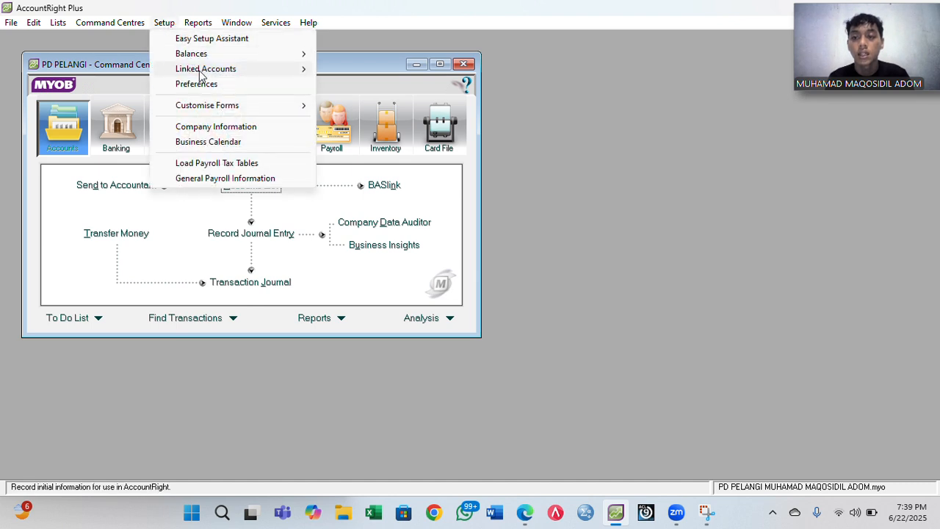
{"action": "mouse_move", "coordinate": [208, 74]}
{"action": "left_click", "coordinate": [374, 87]}
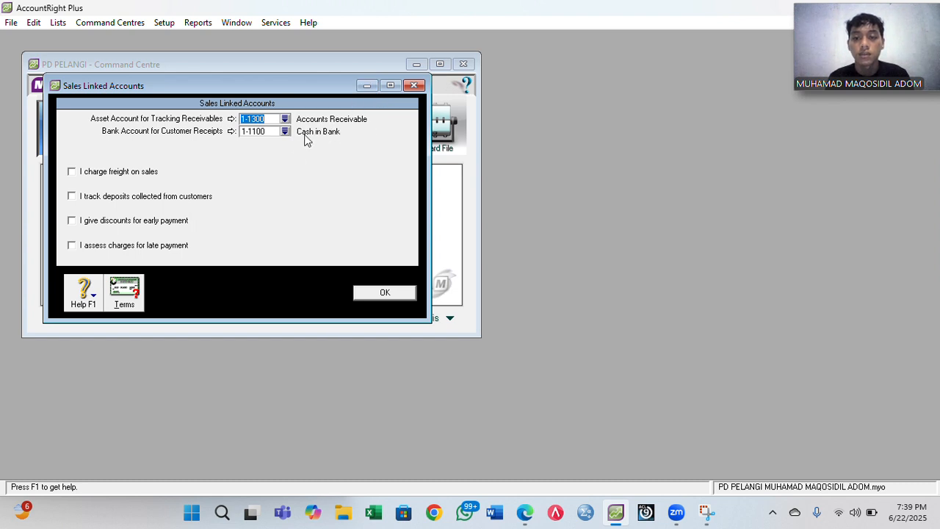
{"action": "left_click", "coordinate": [383, 295]}
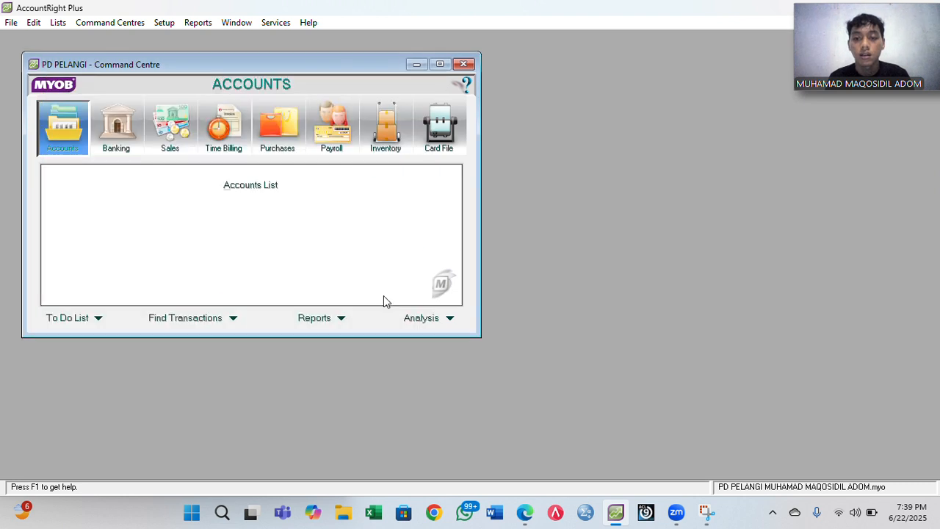
- Untick 'I can receive items without a Supplier bill' in the Purchases linked accounts and save
{"action": "left_click", "coordinate": [167, 24]}
{"action": "mouse_move", "coordinate": [195, 59]}
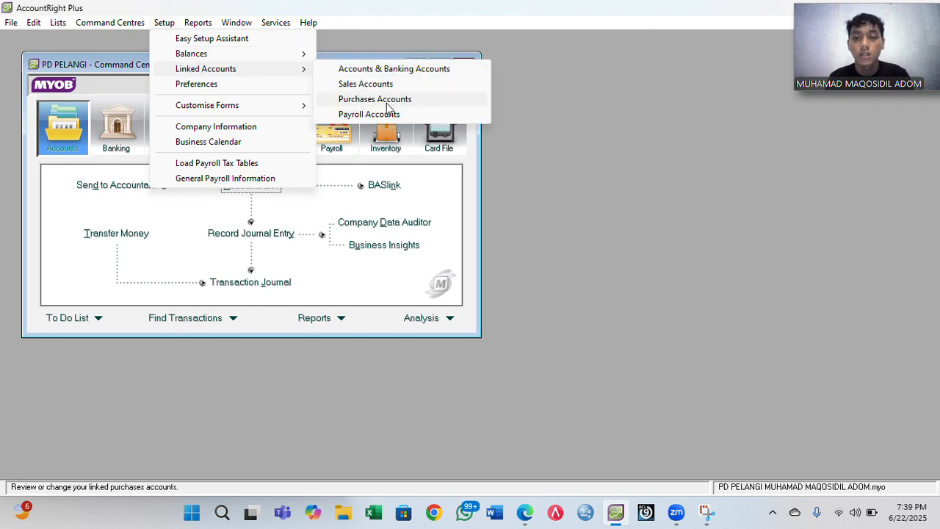
{"action": "left_click", "coordinate": [388, 100]}
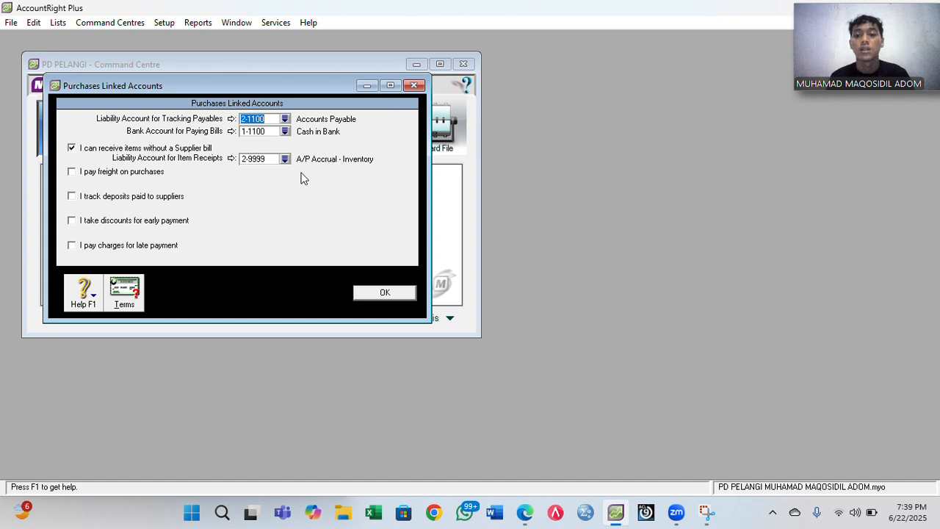
{"action": "left_click", "coordinate": [72, 149]}
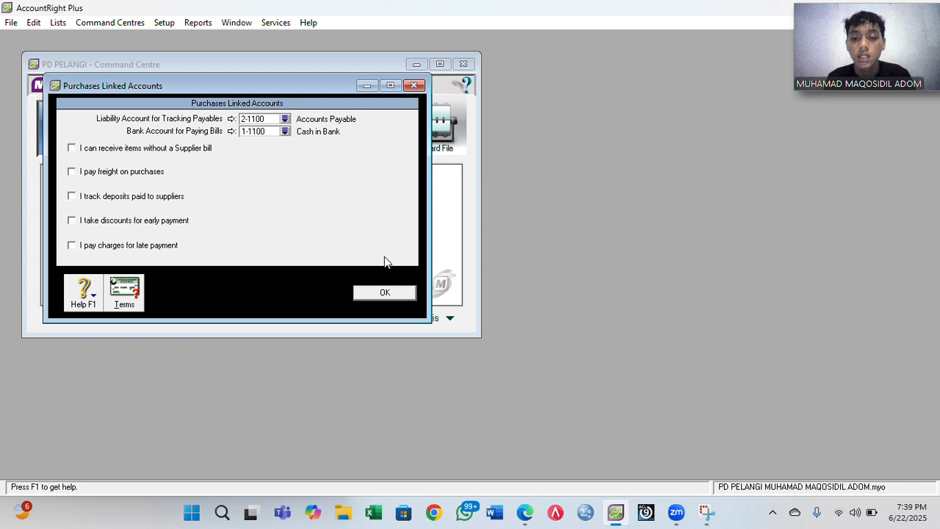
{"action": "left_click", "coordinate": [385, 293]}
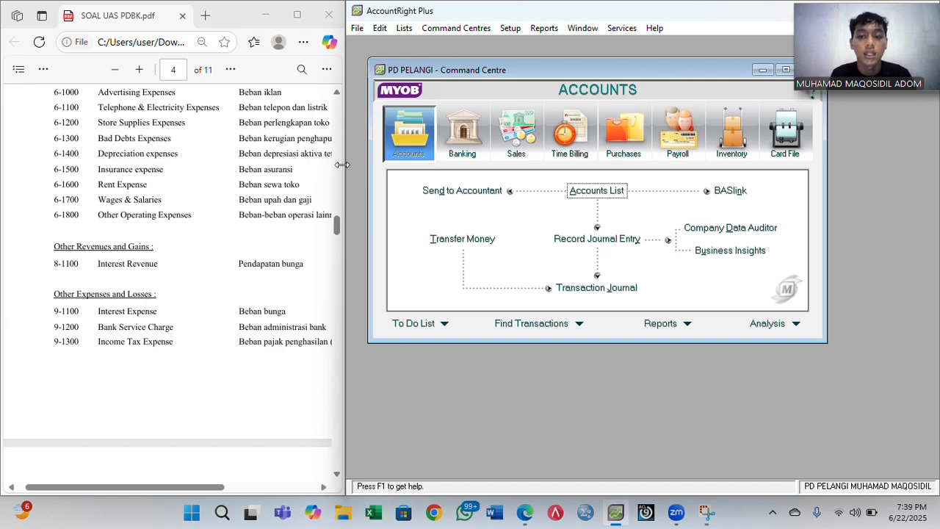
- Narrow the MYOB window and scroll the PDF to show the trial balance page
{"action": "left_click_drag", "start_coordinate": [346, 166], "coordinate": [405, 165]}
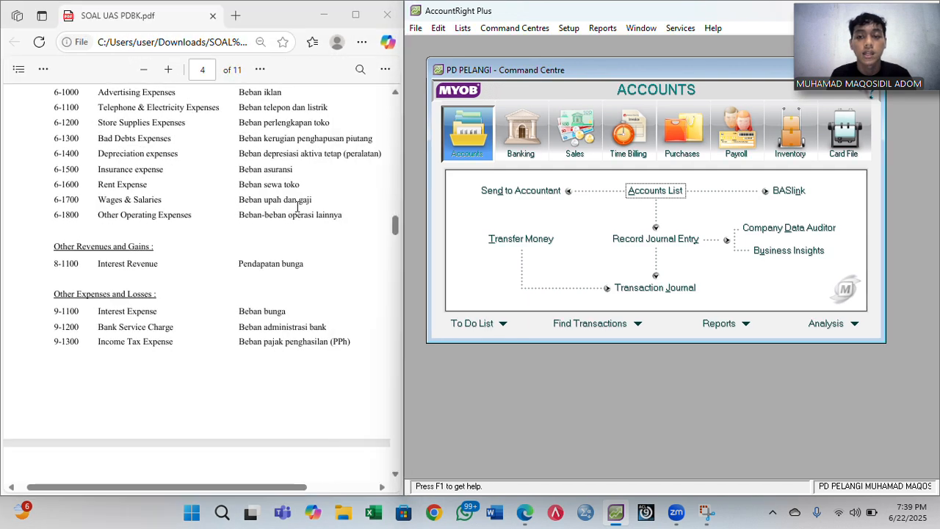
{"action": "scroll", "coordinate": [296, 207], "scroll_direction": "down", "scroll_amount": 10}
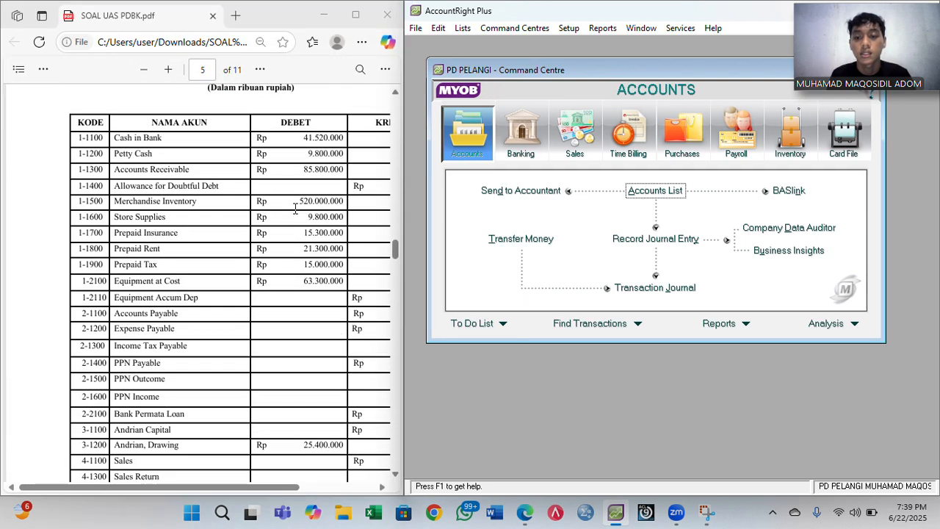
{"action": "scroll", "coordinate": [296, 208], "scroll_direction": "right", "scroll_amount": 3}
{"action": "scroll", "coordinate": [296, 209], "scroll_direction": "down", "scroll_amount": 1}
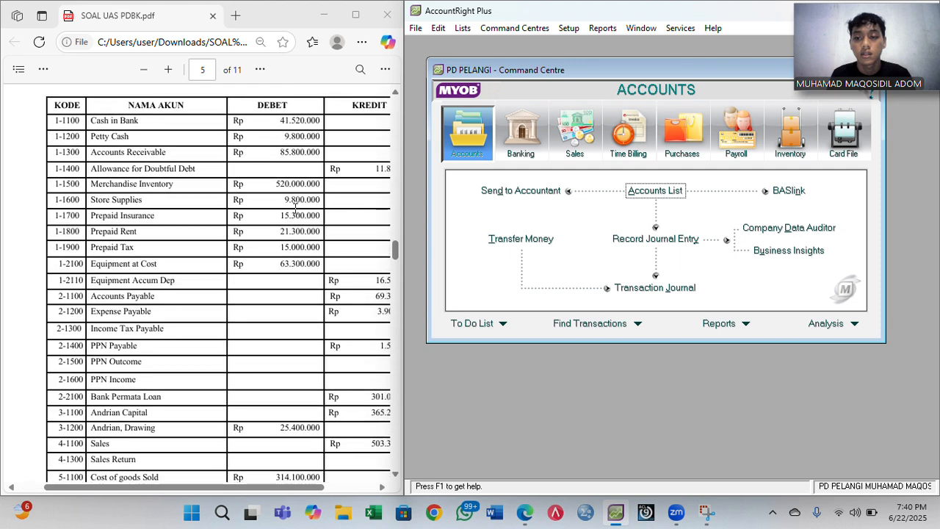
{"action": "scroll", "coordinate": [296, 210], "scroll_direction": "right", "scroll_amount": 1}
- Open the Account Opening Balances list dated 12/1/2020
{"action": "left_click", "coordinate": [569, 28]}
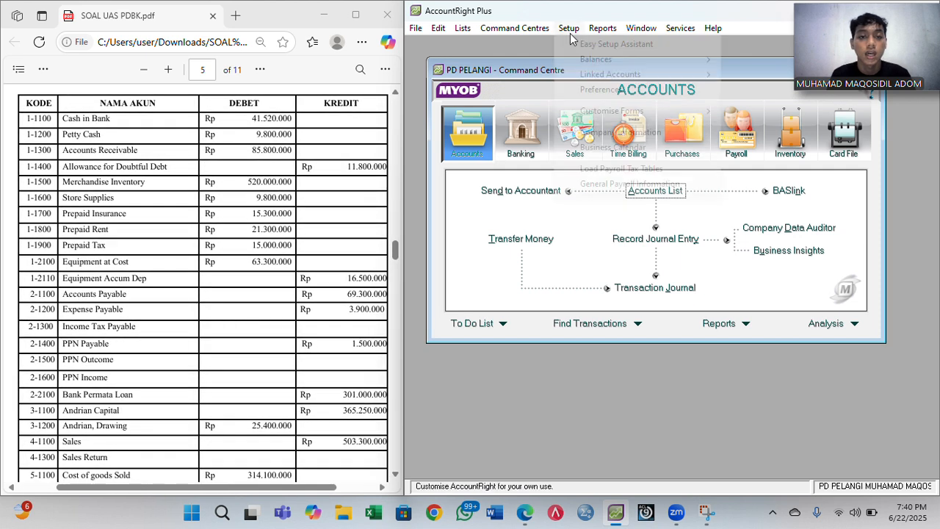
{"action": "mouse_move", "coordinate": [596, 58]}
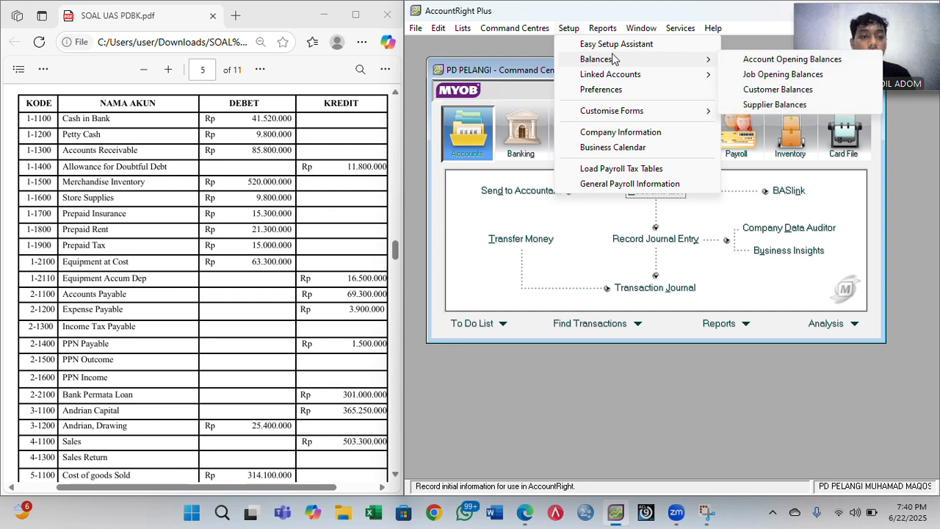
{"action": "left_click", "coordinate": [771, 62]}
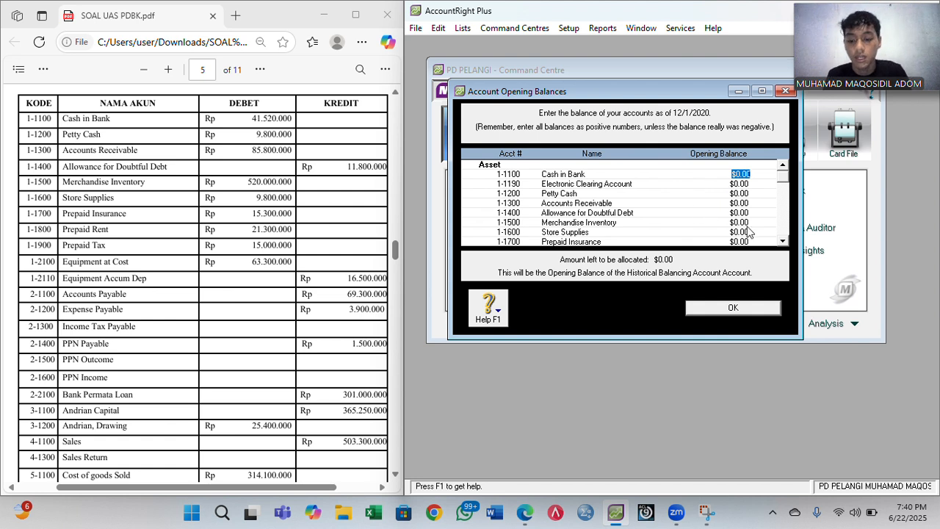
- Enter Cash in Bank 41,520,000, Petty Cash 9,800,000, Receivable 85,800,000, Allowance -11,800,000, Inventory 520,000,000
{"action": "type", "text": "41,520,"}
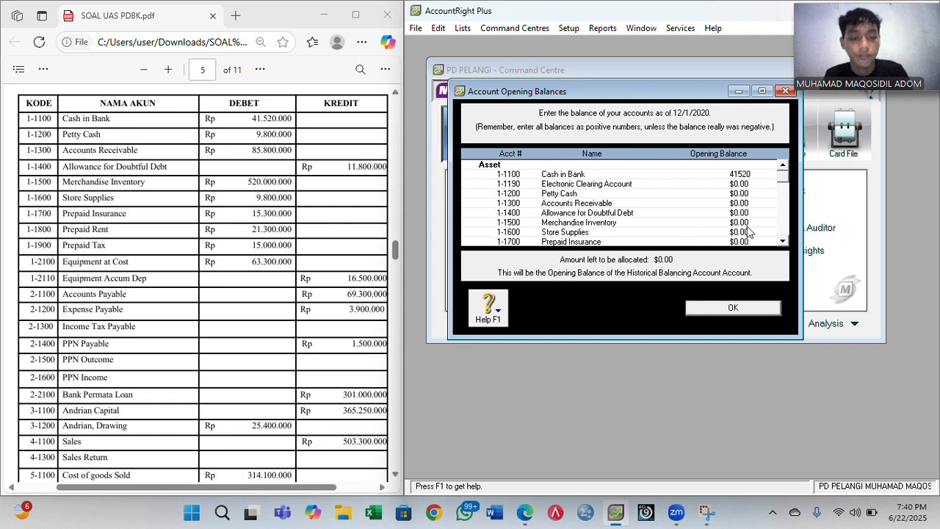
{"action": "type", "text": "000"}
{"action": "key", "text": "Tab"}
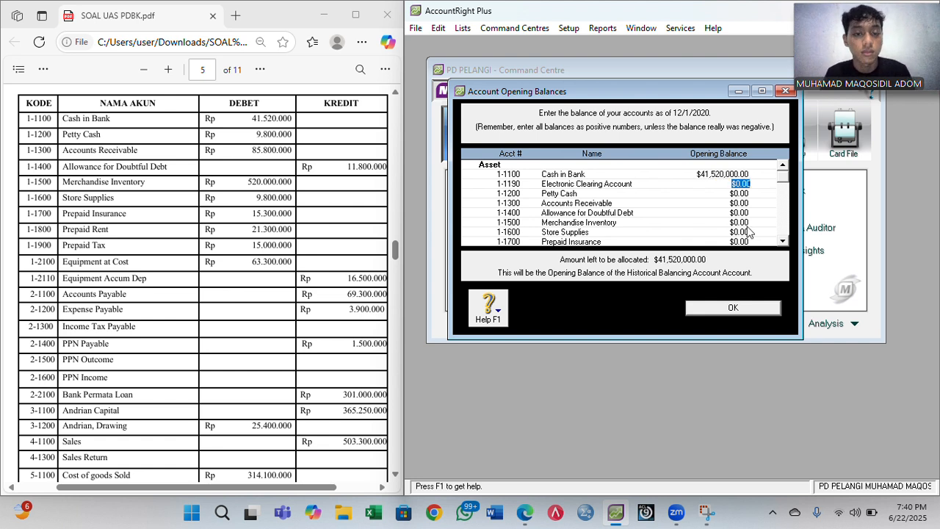
{"action": "key", "text": "Tab"}
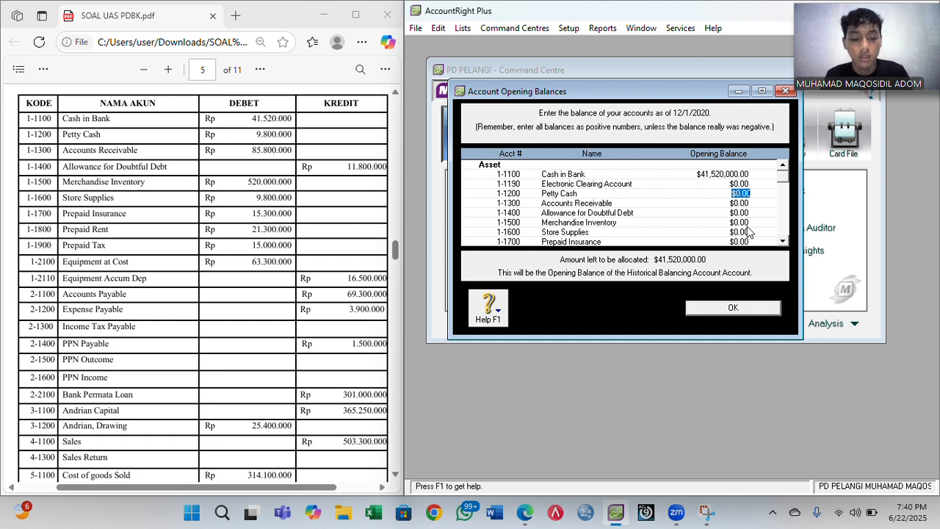
{"action": "type", "text": "9800000"}
{"action": "key", "text": "Tab"}
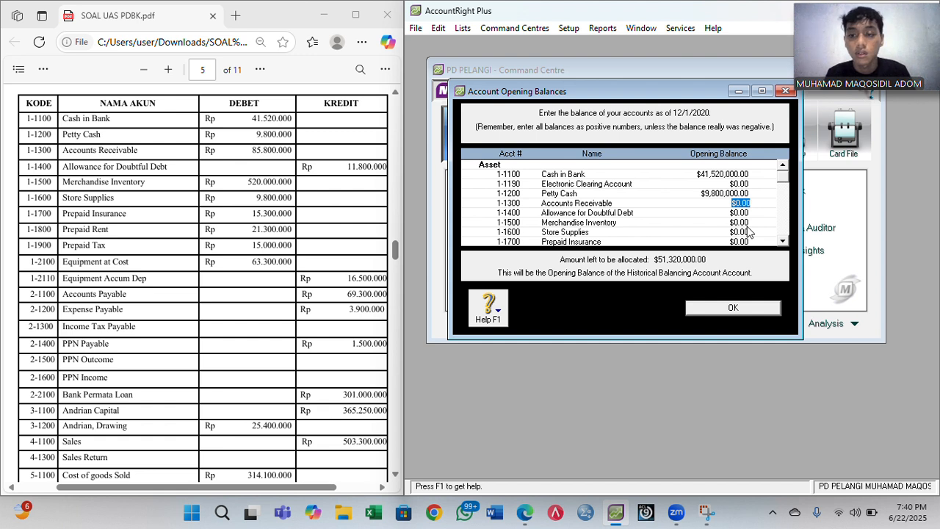
{"action": "type", "text": "8"}
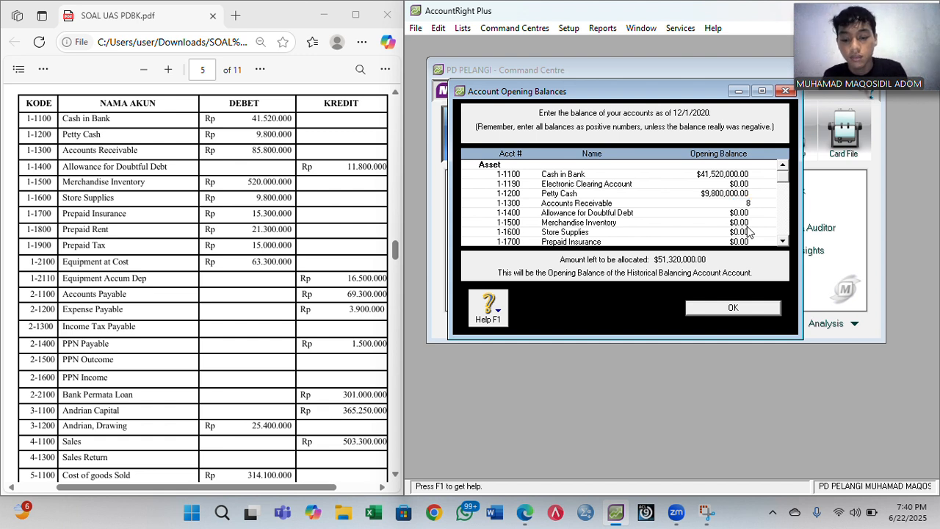
{"action": "type", "text": "5,800,00000"}
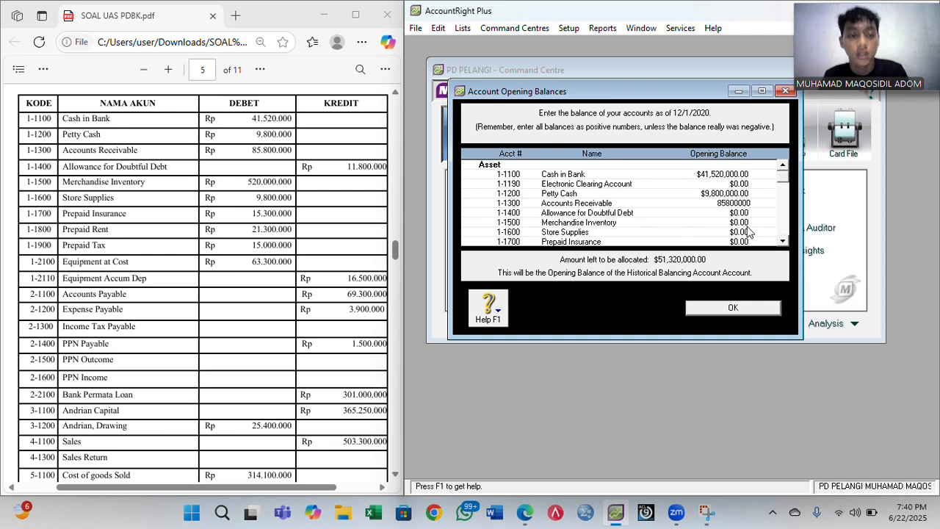
{"action": "key", "text": "Tab"}
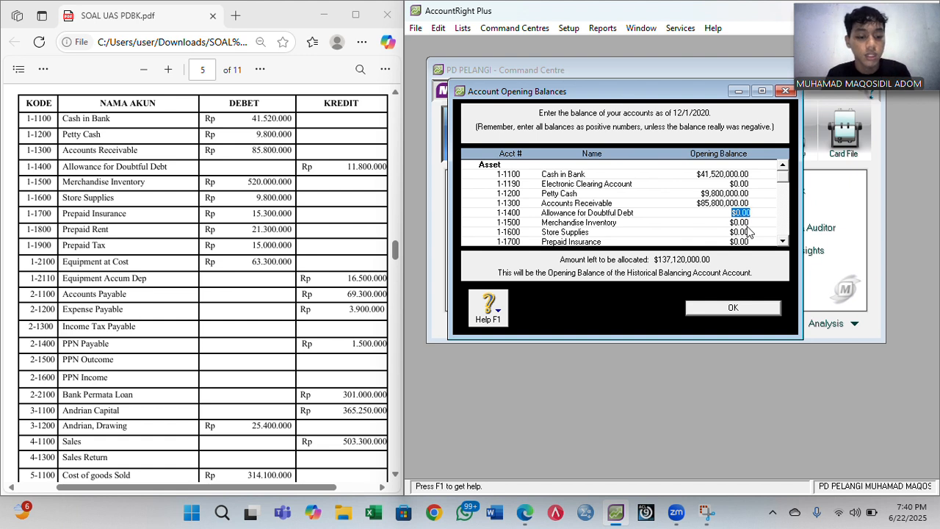
{"action": "key", "text": "BackSpace"}
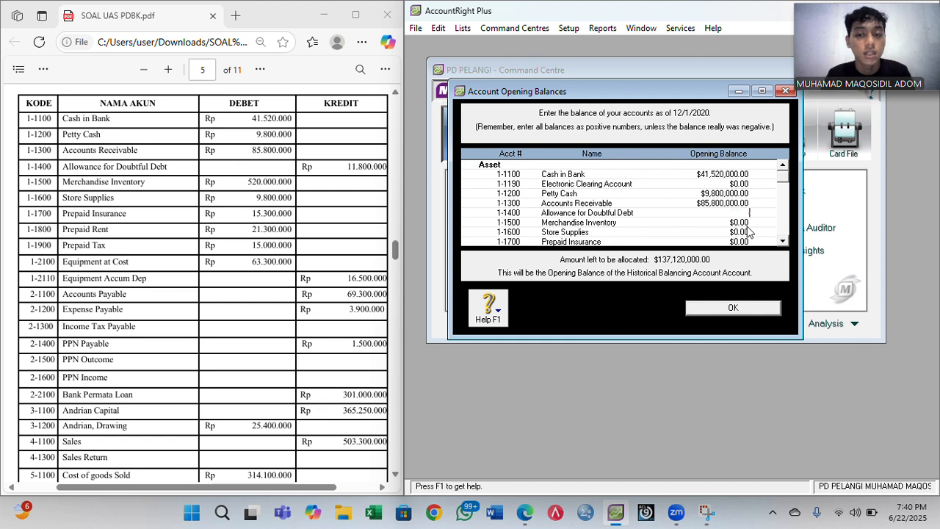
{"action": "type", "text": "-1180"}
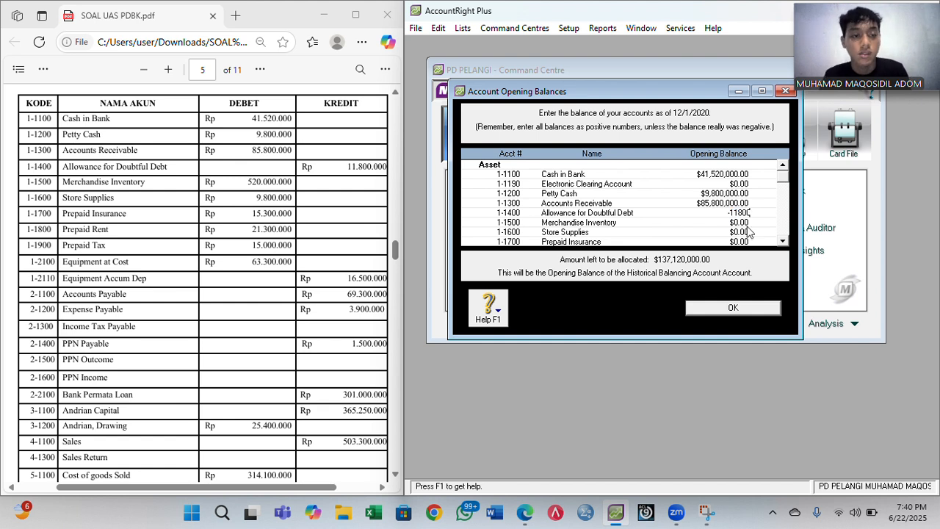
{"action": "type", "text": "0000"}
{"action": "key", "text": "Tab"}
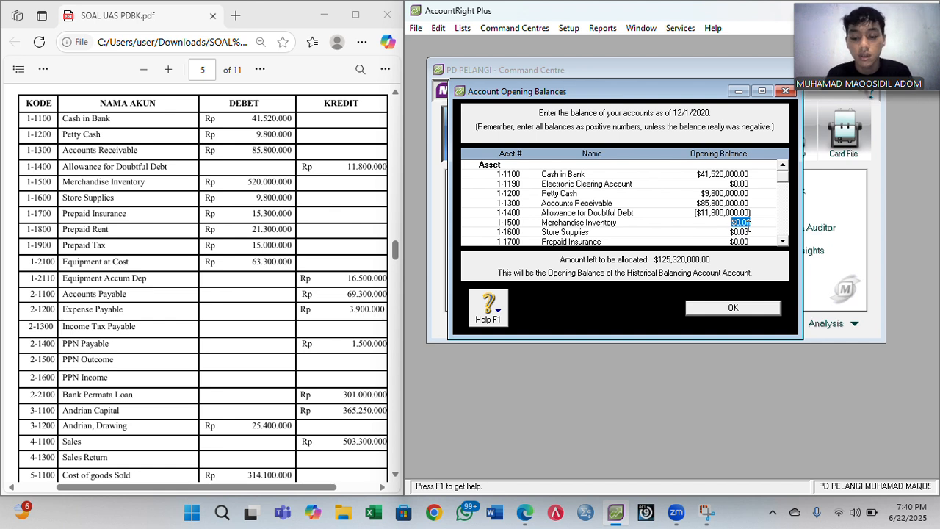
{"action": "type", "text": "520,000,"}
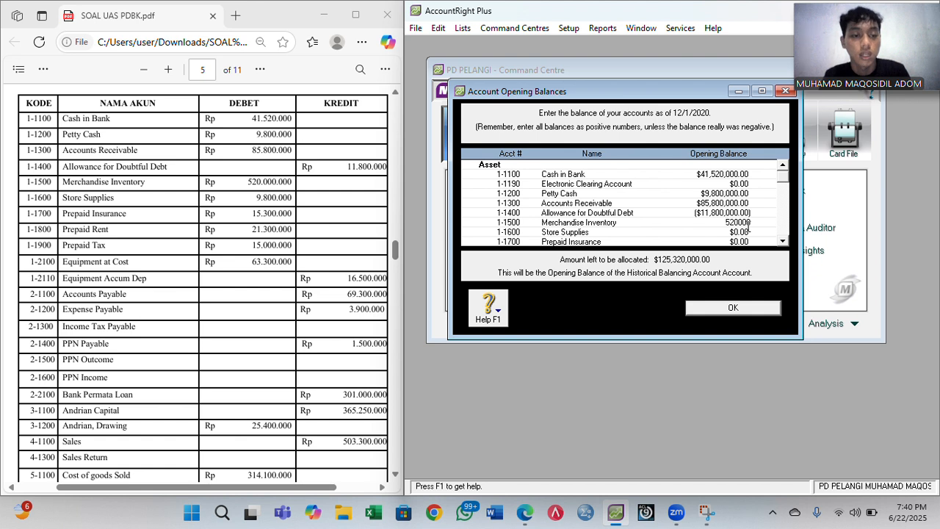
{"action": "type", "text": "000"}
{"action": "key", "text": "Tab"}
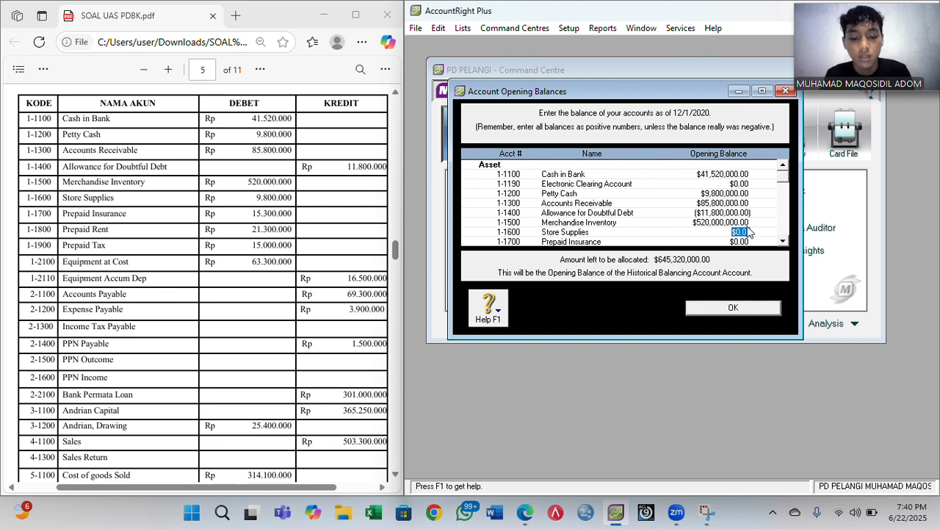
- Enter Store Supplies 9,800,000, Prepaid Insurance 15,300,000, Rent 21,300,000, Tax 15,000,000, Equipment 6,330,000, Accum Dep -16,500,000
{"action": "type", "text": "9,800,0"}
{"action": "type", "text": "00"}
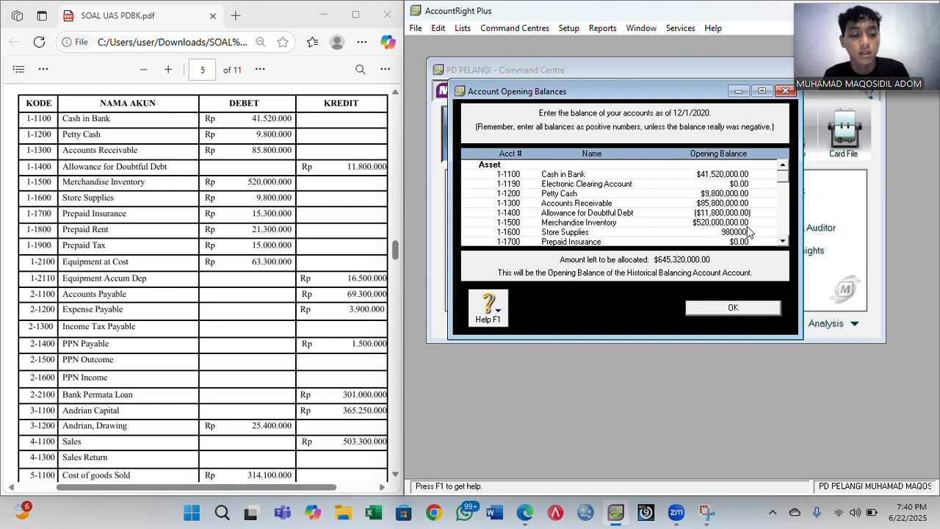
{"action": "key", "text": "Tab"}
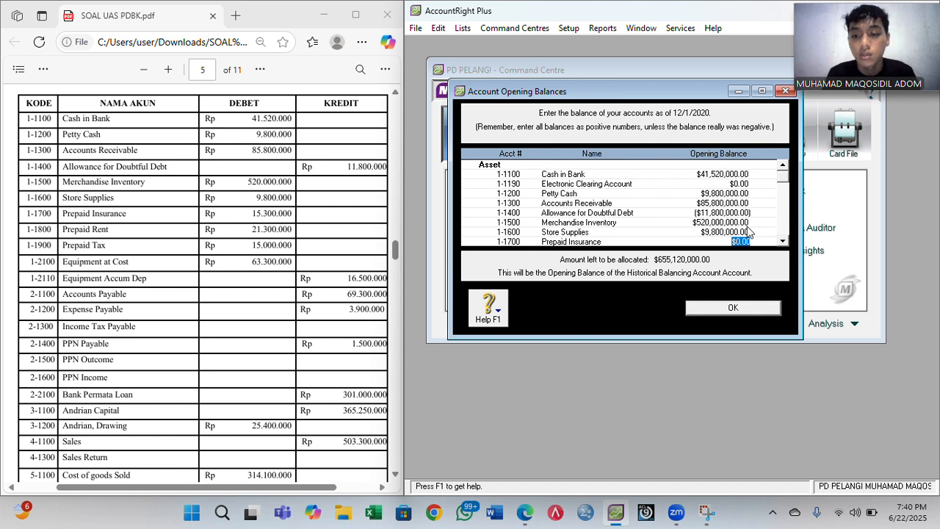
{"action": "type", "text": "15,300,"}
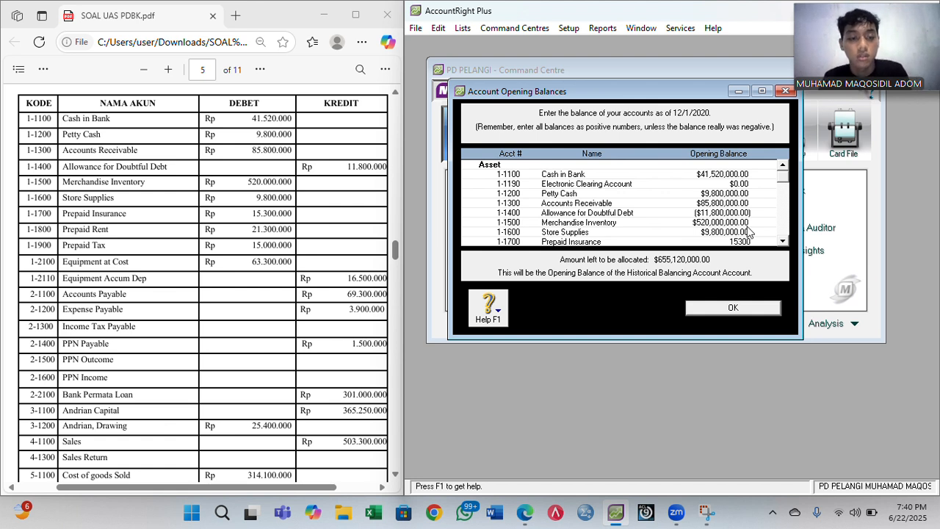
{"action": "type", "text": "000"}
{"action": "key", "text": "Tab"}
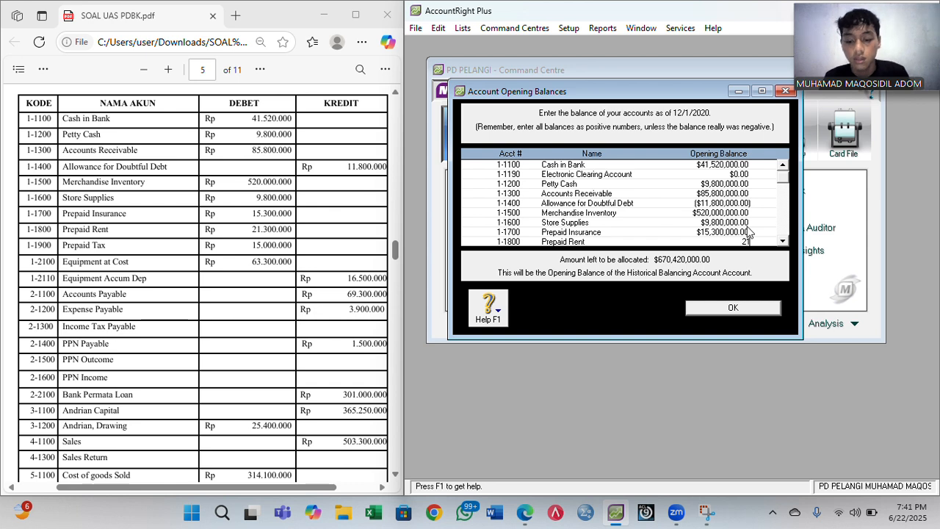
{"action": "type", "text": "21,300,000"}
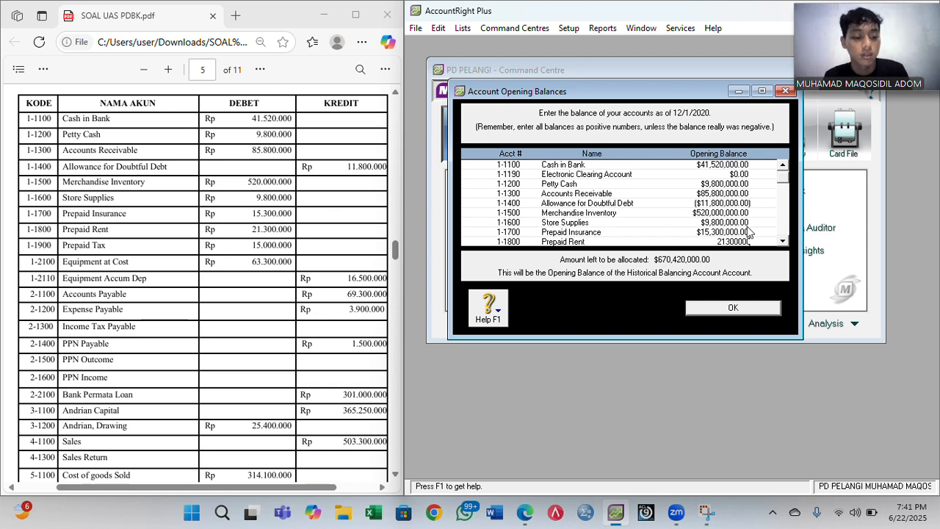
{"action": "key", "text": "Tab"}
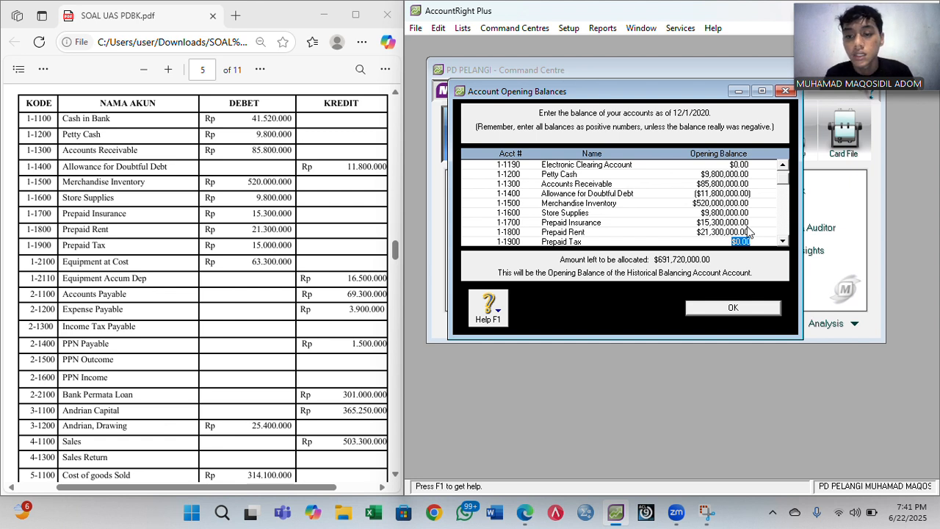
{"action": "type", "text": "15,"}
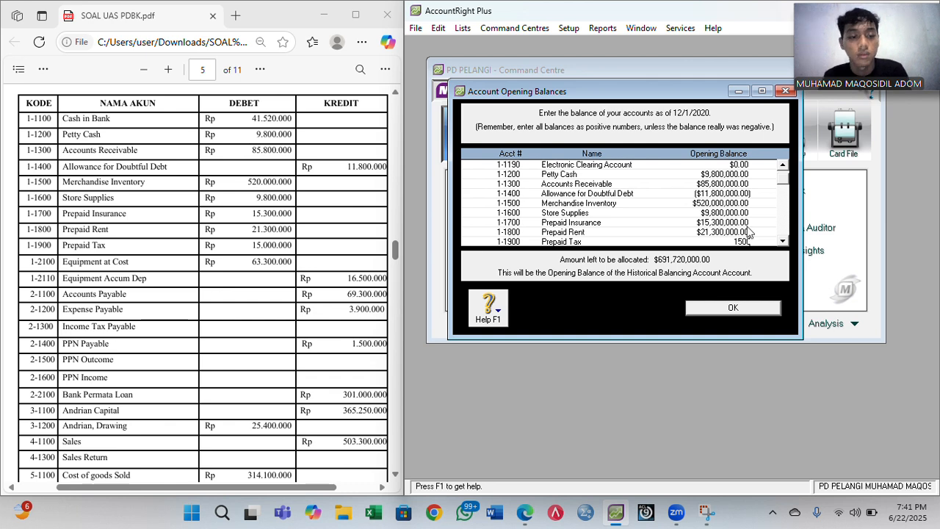
{"action": "type", "text": "000,000"}
{"action": "key", "text": "Tab"}
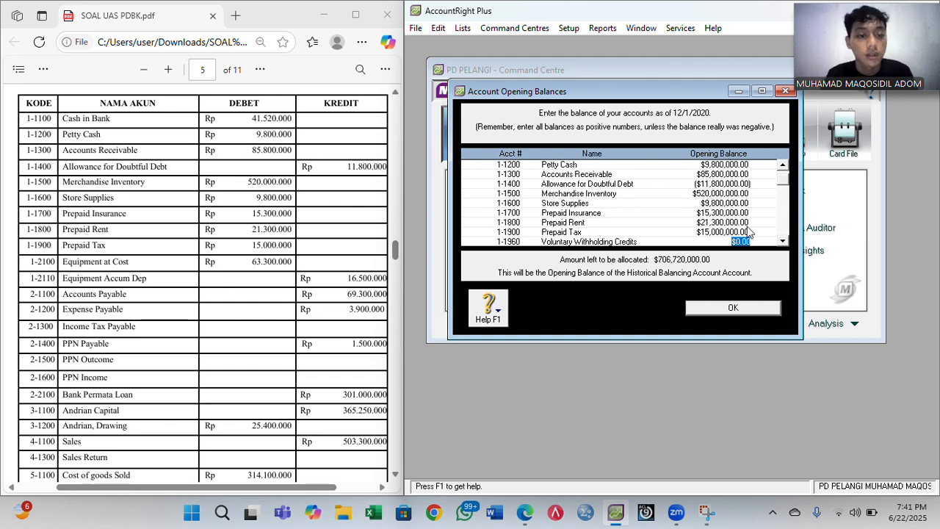
{"action": "key", "text": "Tab"}
{"action": "key", "text": "Tab"}
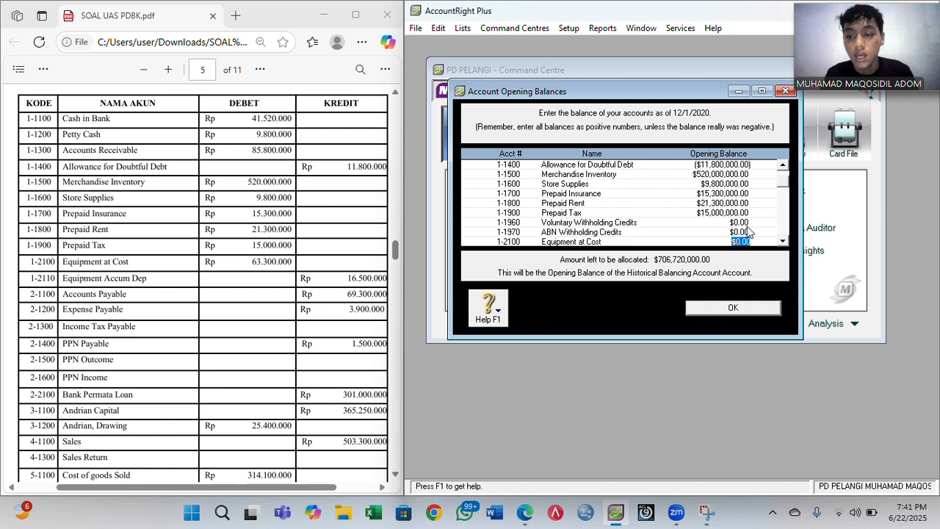
{"action": "type", "text": "63"}
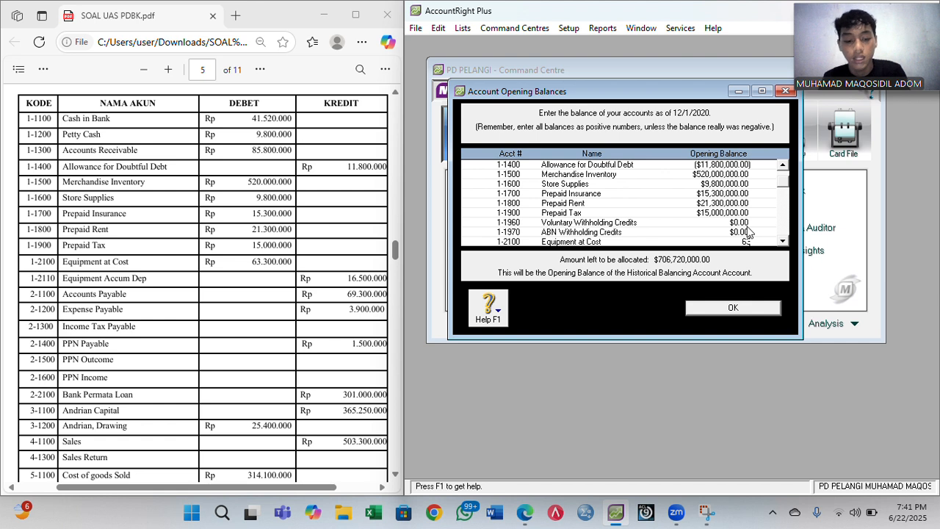
{"action": "type", "text": "300000"}
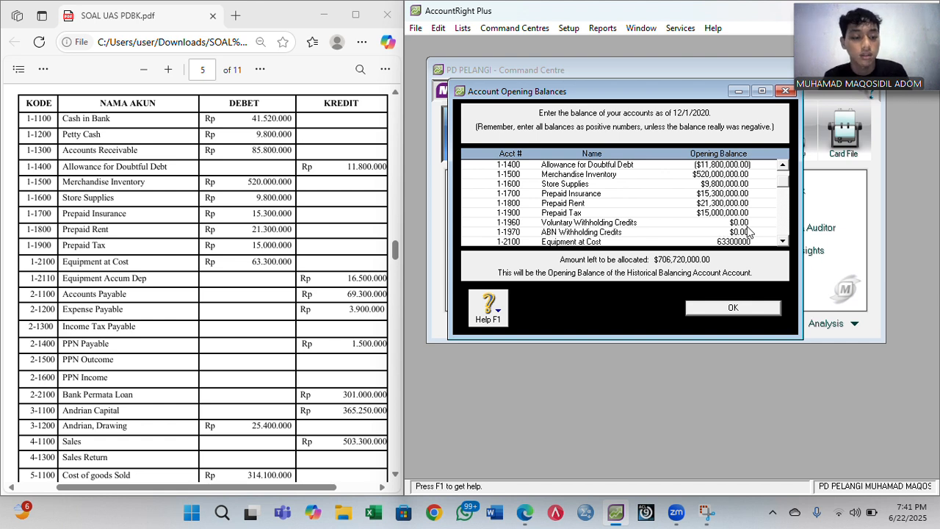
{"action": "key", "text": "Tab"}
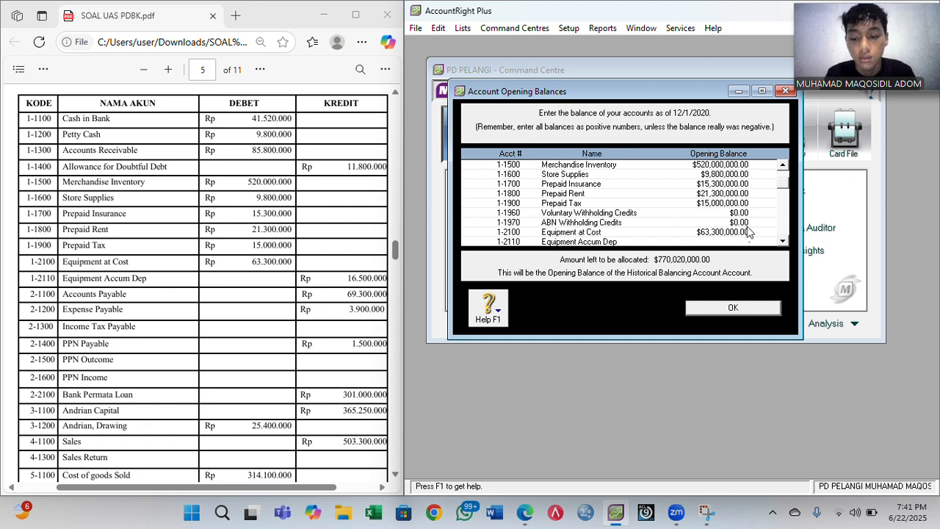
{"action": "type", "text": "-1650"}
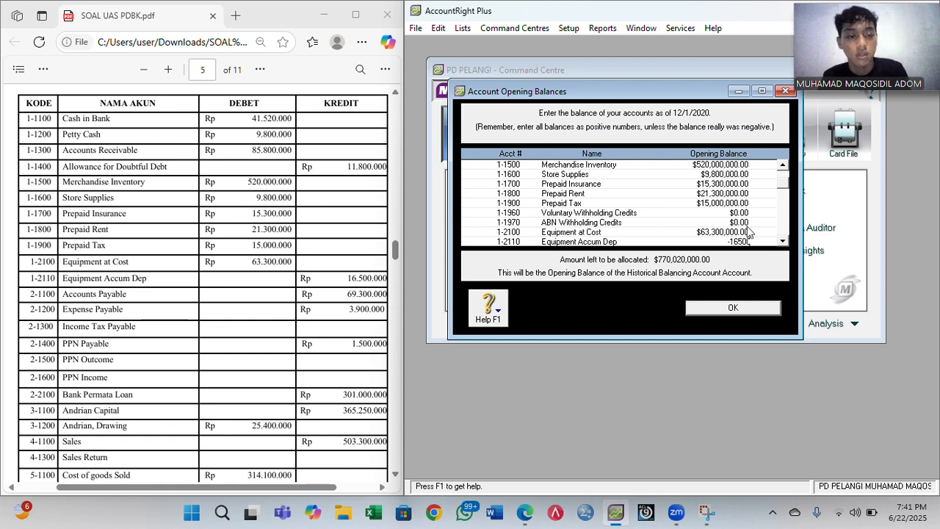
{"action": "type", "text": "0000"}
{"action": "key", "text": "Tab"}
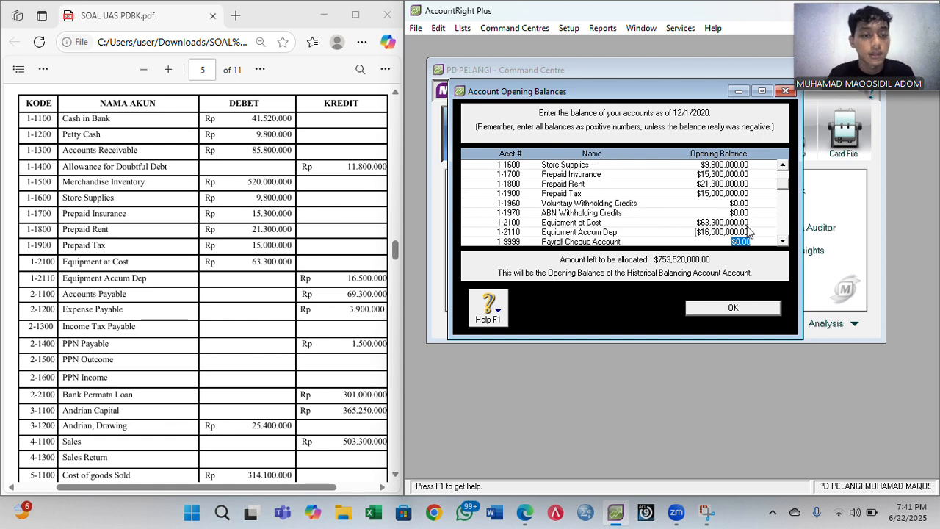
{"action": "key", "text": "Tab"}
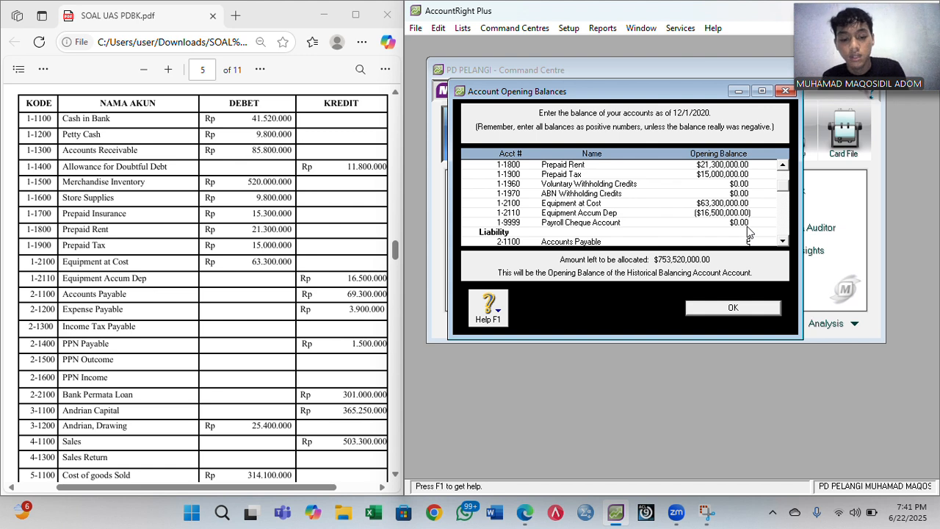
- Enter Accounts Payable 69,300,000, Expense Payable 3,900,000 and PPN Payable 1,500,000
{"action": "type", "text": "69,300,"}
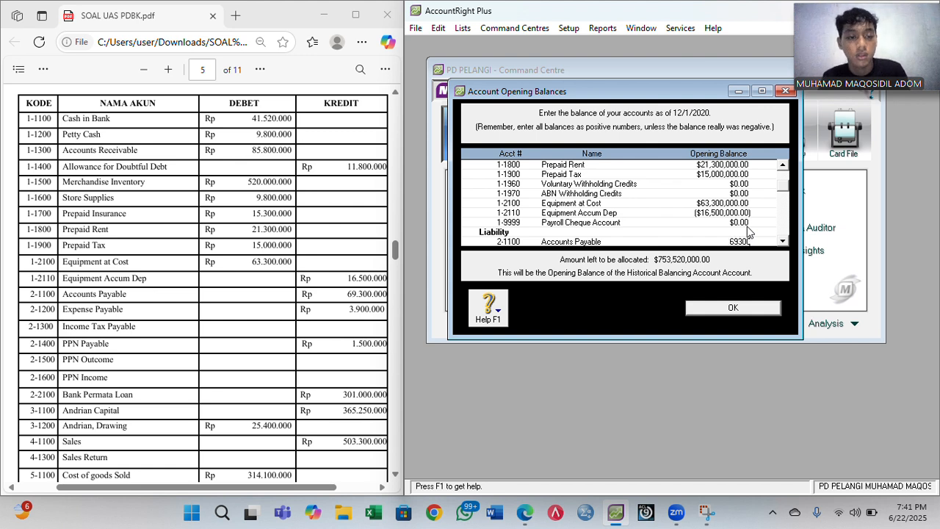
{"action": "type", "text": "0000"}
{"action": "key", "text": "Tab"}
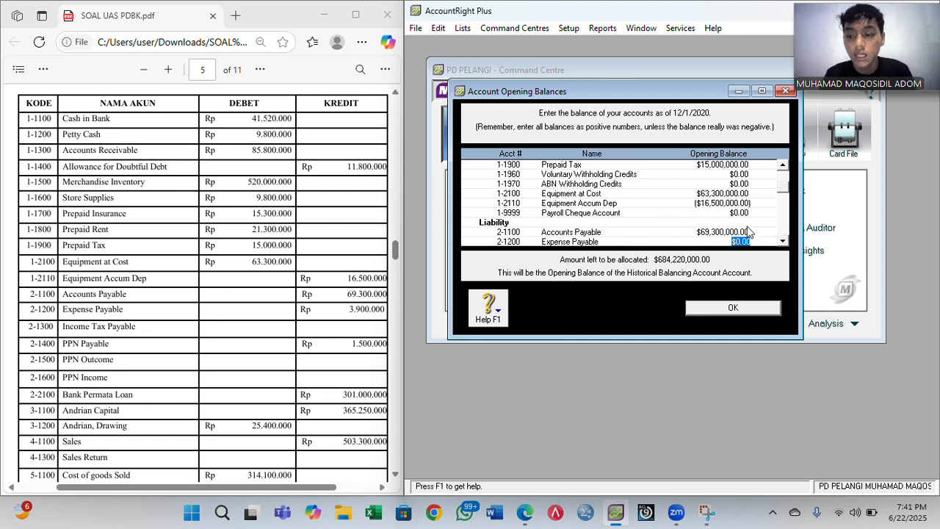
{"action": "type", "text": "3,9"}
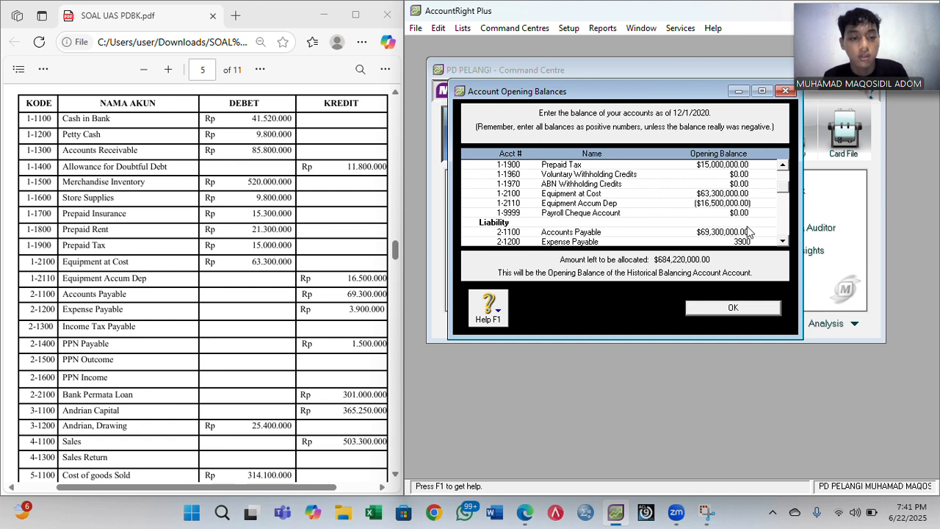
{"action": "type", "text": "00,000"}
{"action": "key", "text": "Tab"}
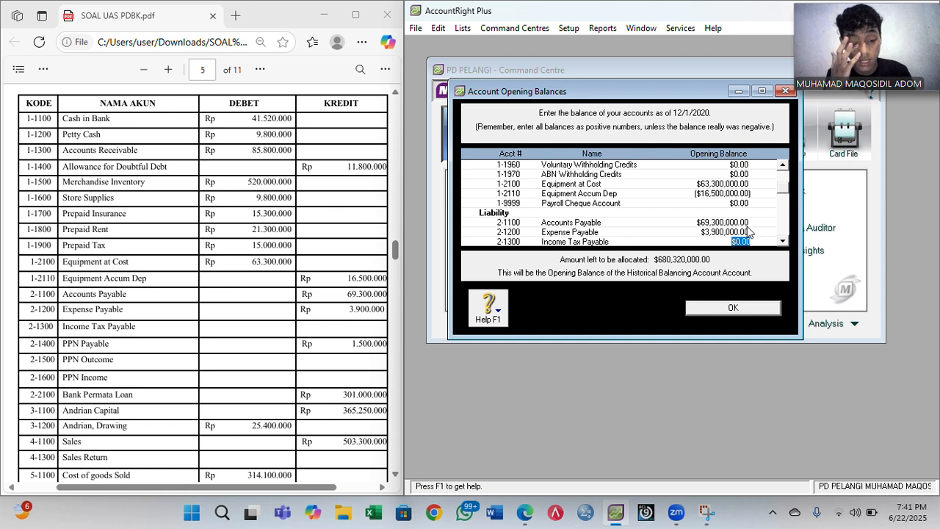
{"action": "key", "text": "Tab"}
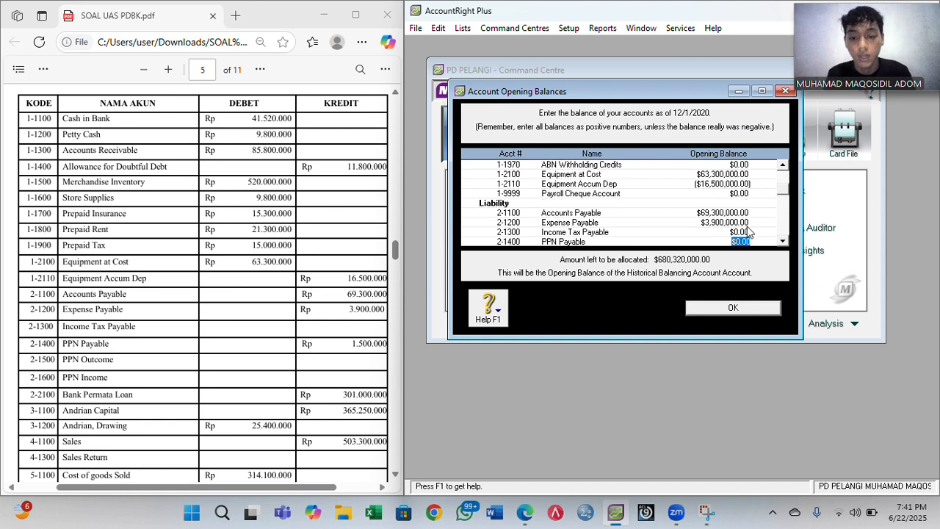
{"action": "type", "text": "15000"}
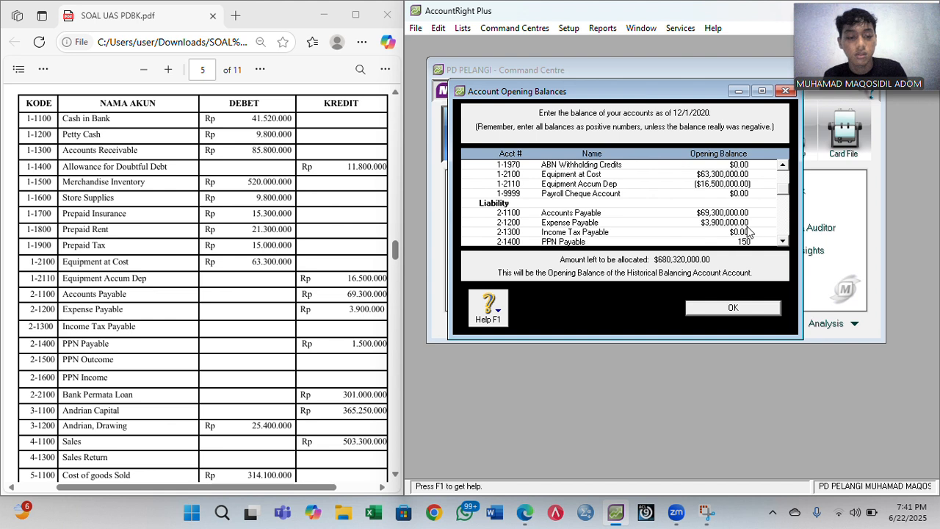
{"action": "key", "text": "Tab"}
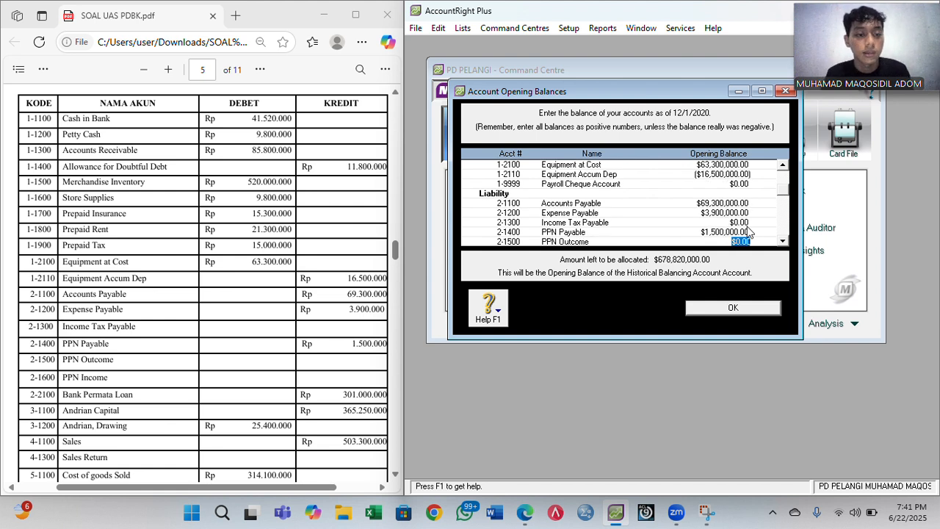
{"action": "key", "text": "Tab"}
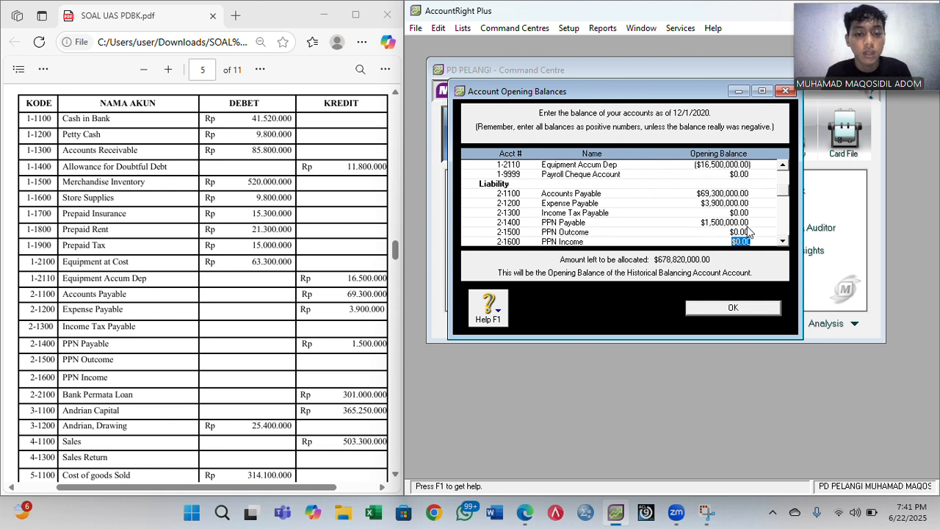
{"action": "key", "text": "Tab"}
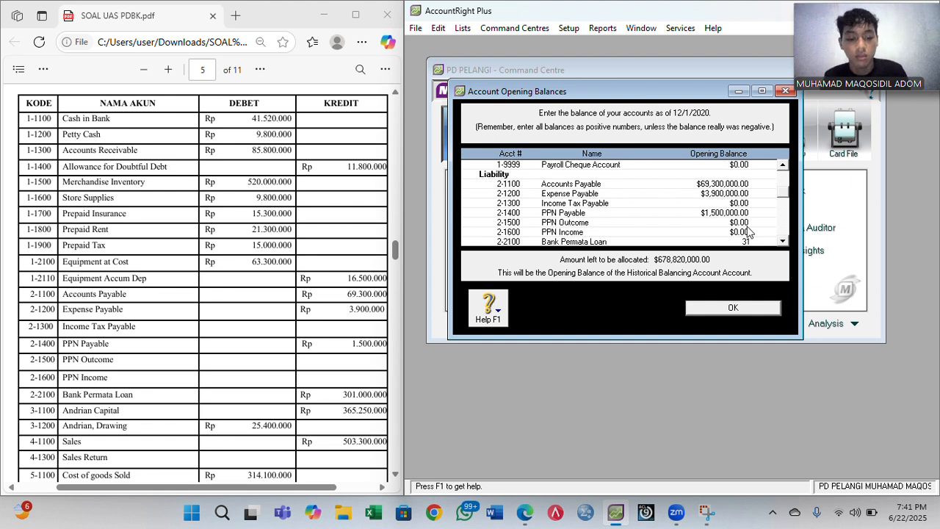
- Enter Bank Permata Loan 301,000,000 and Andrian, Capital 365,250,000
{"action": "type", "text": "301"}
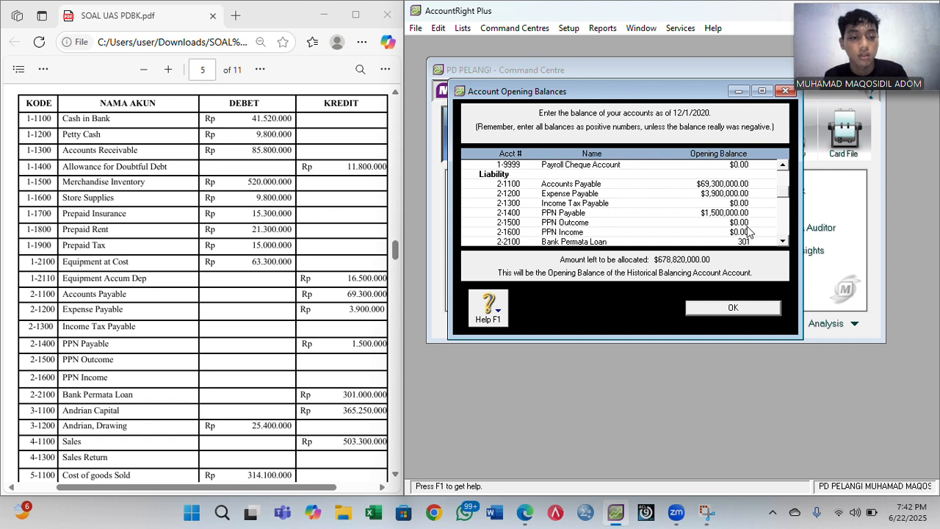
{"action": "type", "text": "000000"}
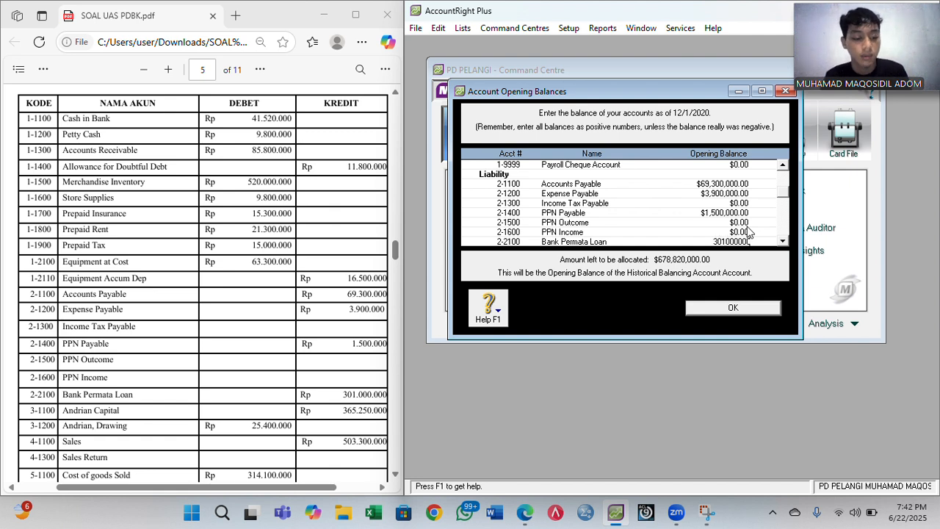
{"action": "key", "text": "Tab"}
{"action": "key", "text": "Tab"}
{"action": "key", "text": "Tab"}
{"action": "key", "text": "Tab"}
{"action": "key", "text": "Tab"}
{"action": "key", "text": "Tab"}
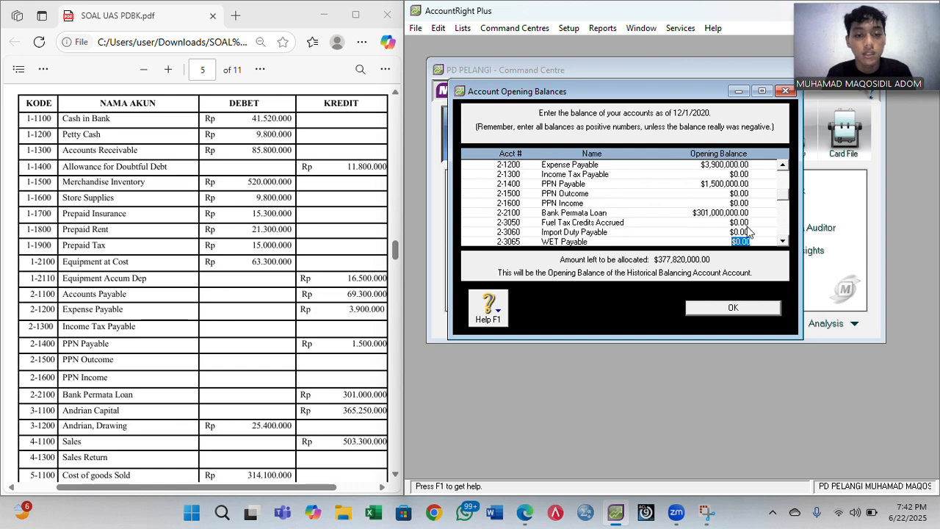
{"action": "key", "text": "Tab"}
{"action": "key", "text": "Tab"}
{"action": "key", "text": "Tab"}
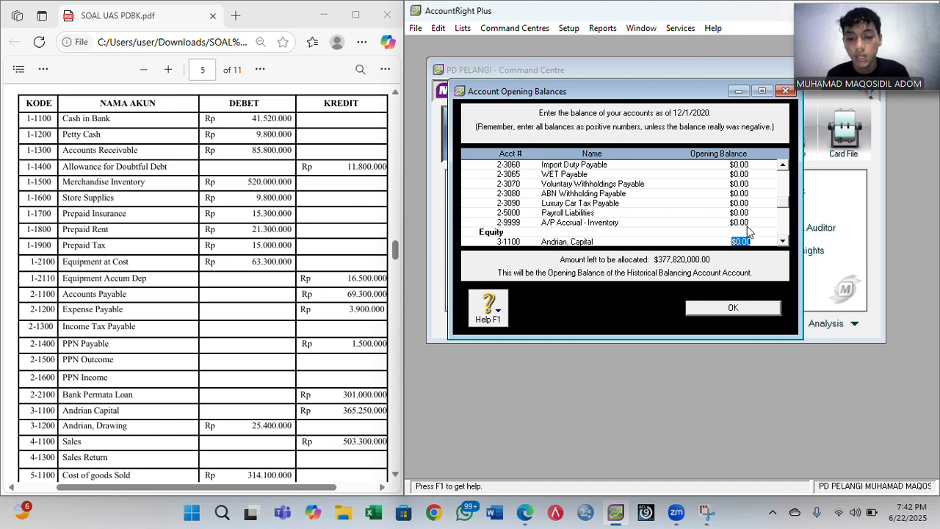
{"action": "type", "text": "36"}
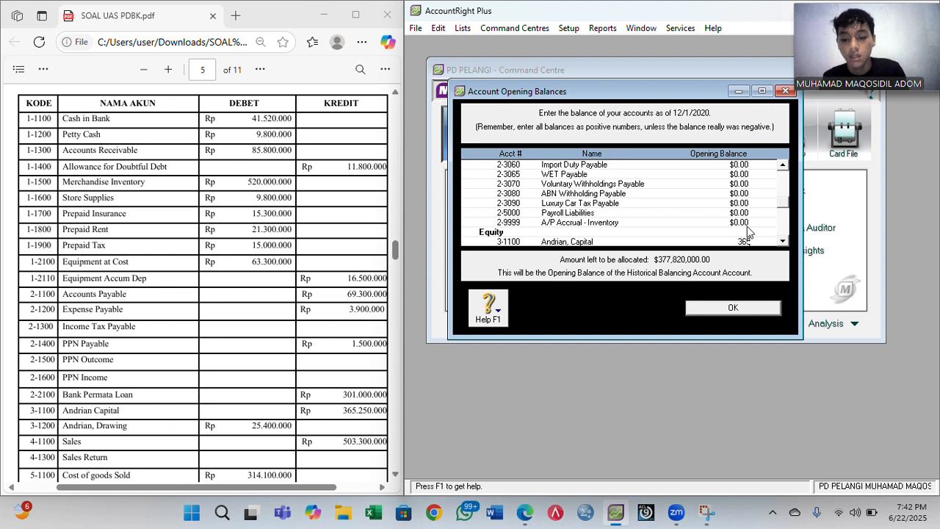
{"action": "type", "text": "5,250,"}
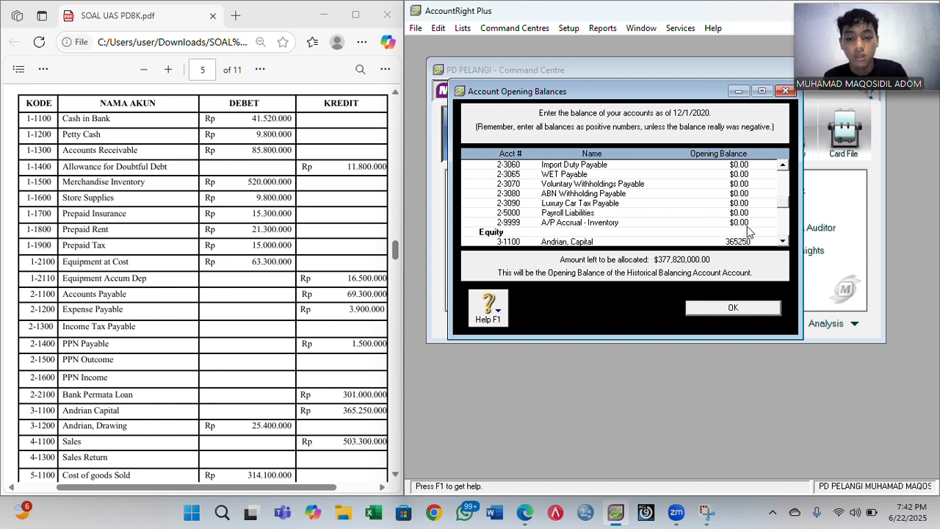
{"action": "type", "text": "000"}
{"action": "key", "text": "Tab"}
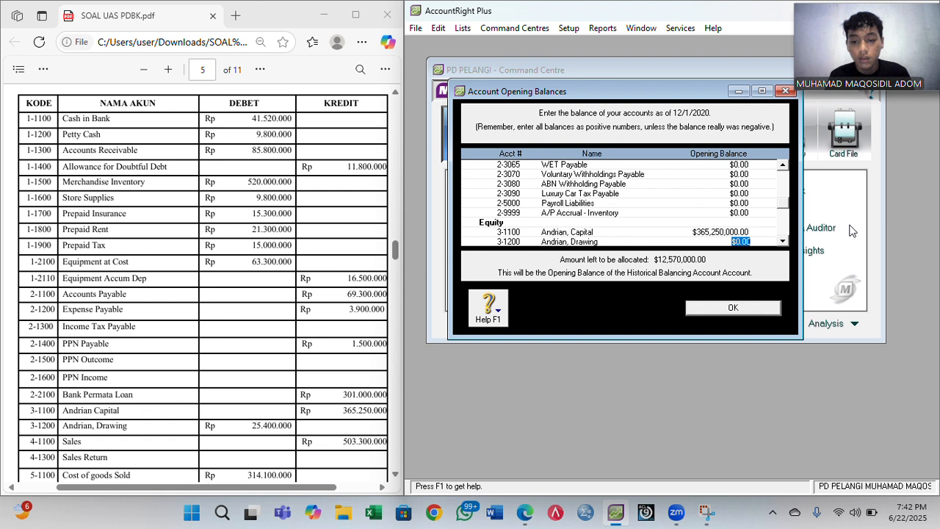
- Enter Andrian, Drawing as -25,400,000 and 4-1100 Sales as 503,300,000
{"action": "key", "text": "BackSpace"}
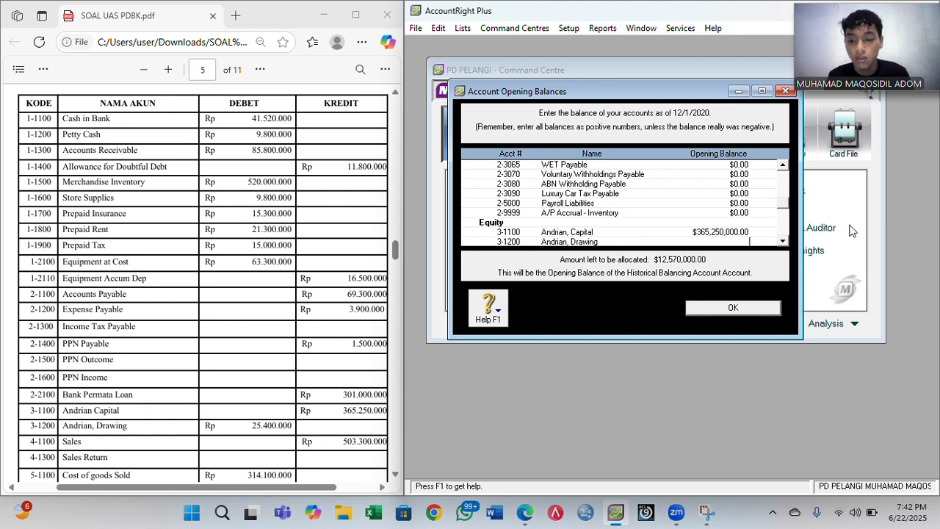
{"action": "type", "text": "-25400"}
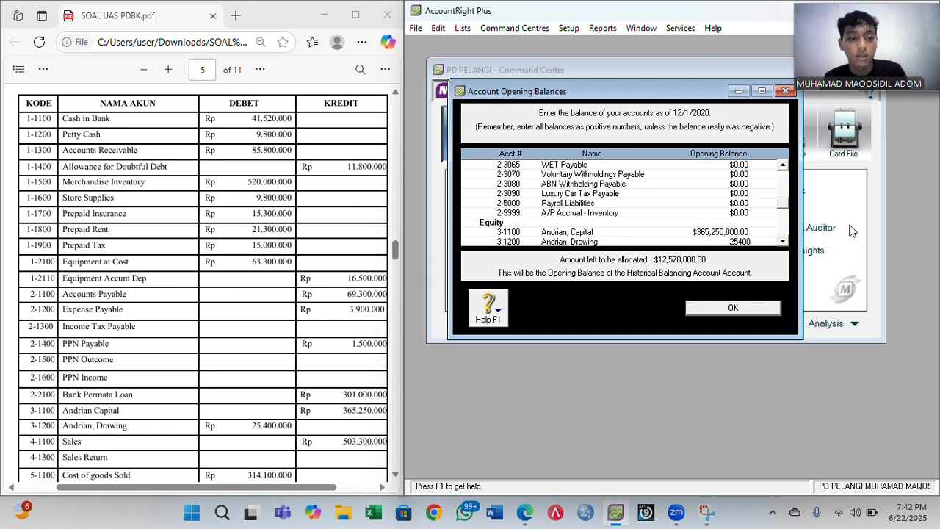
{"action": "type", "text": "000"}
{"action": "key", "text": "Tab"}
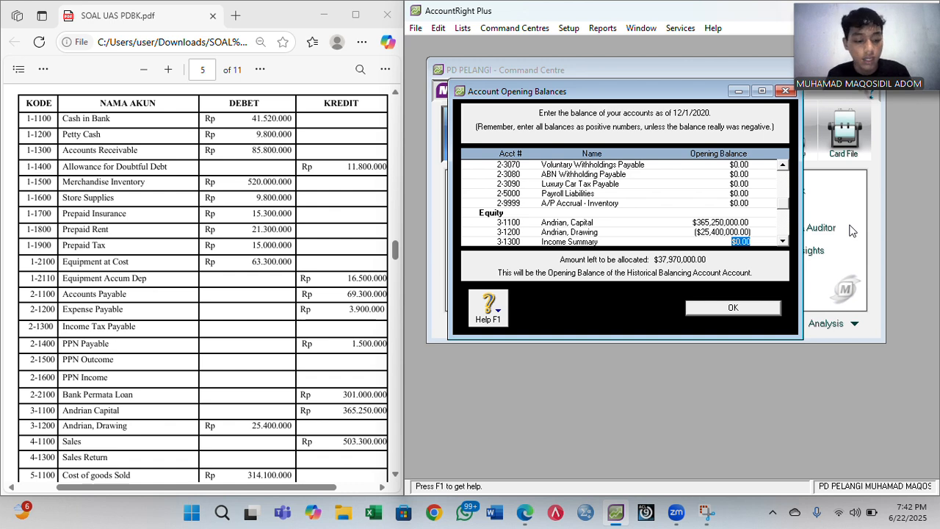
{"action": "key", "text": "Tab"}
{"action": "key", "text": "Tab"}
{"action": "key", "text": "Tab"}
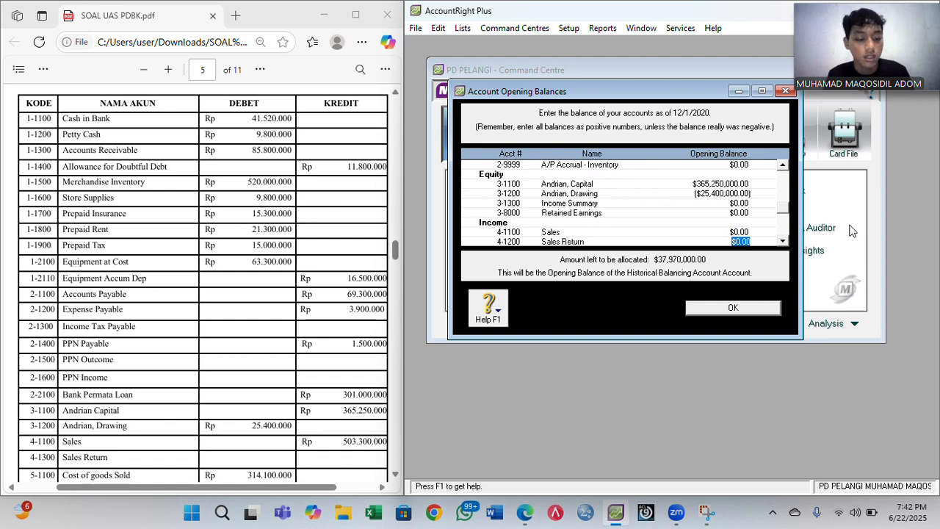
{"action": "key", "text": "shift+Tab"}
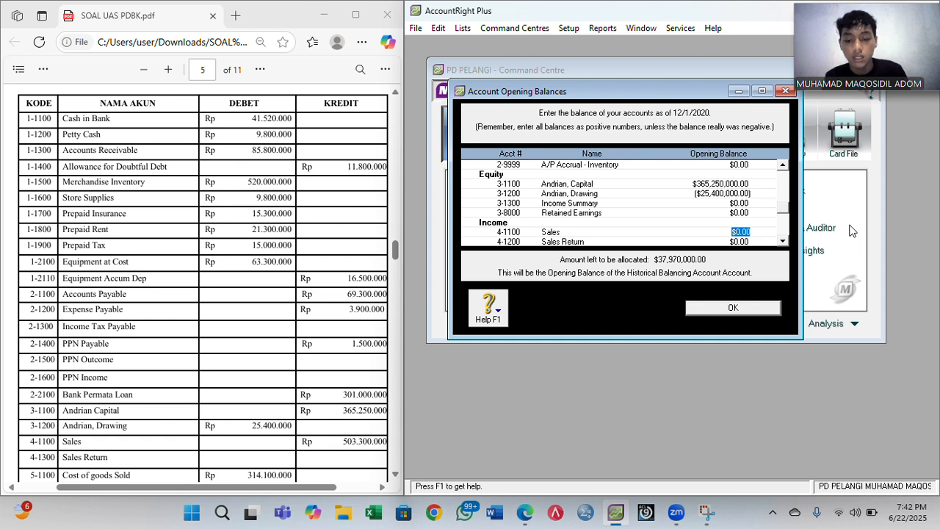
{"action": "type", "text": "503300000"}
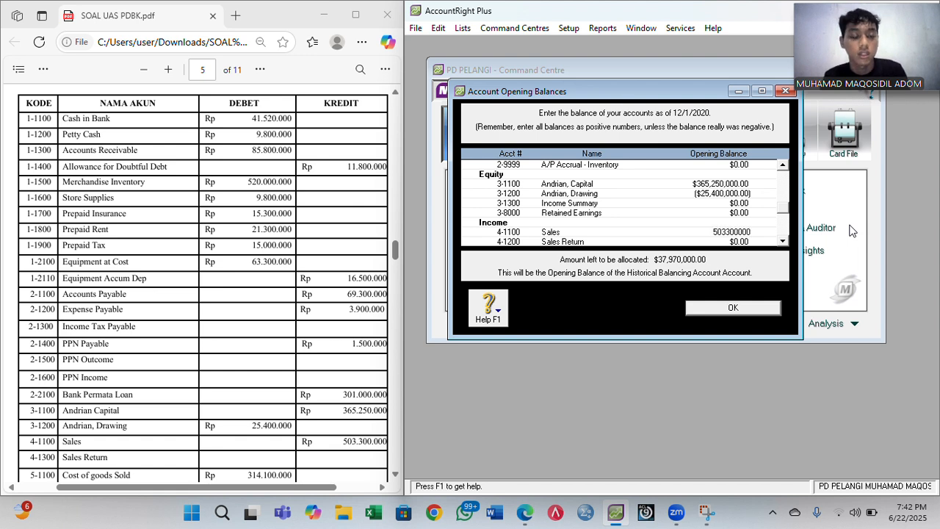
{"action": "key", "text": "Tab"}
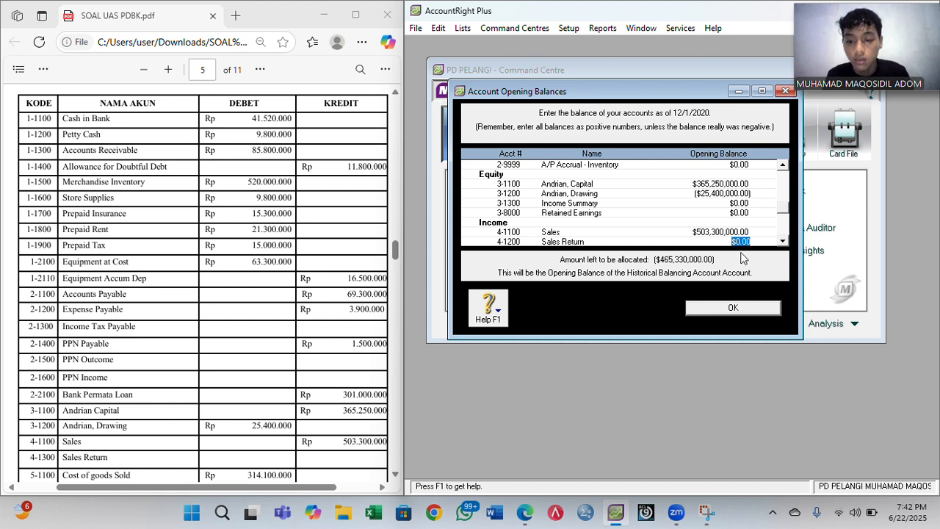
- Scroll the trial balance PDF down to the 5-xxxx and 6-xxxx expense rows
{"action": "scroll", "coordinate": [319, 307], "scroll_direction": "down", "scroll_amount": 2}
{"action": "scroll", "coordinate": [319, 307], "scroll_direction": "down", "scroll_amount": 4}
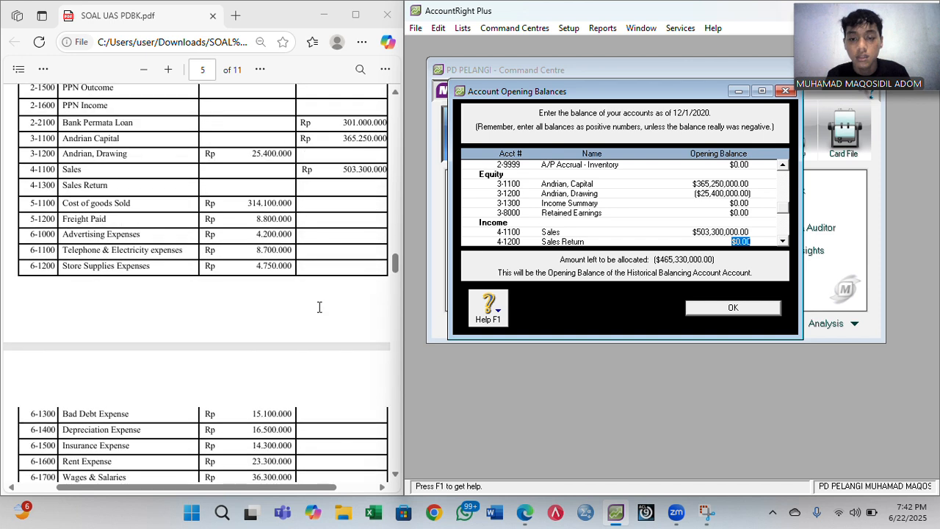
{"action": "scroll", "coordinate": [319, 307], "scroll_direction": "down", "scroll_amount": 1}
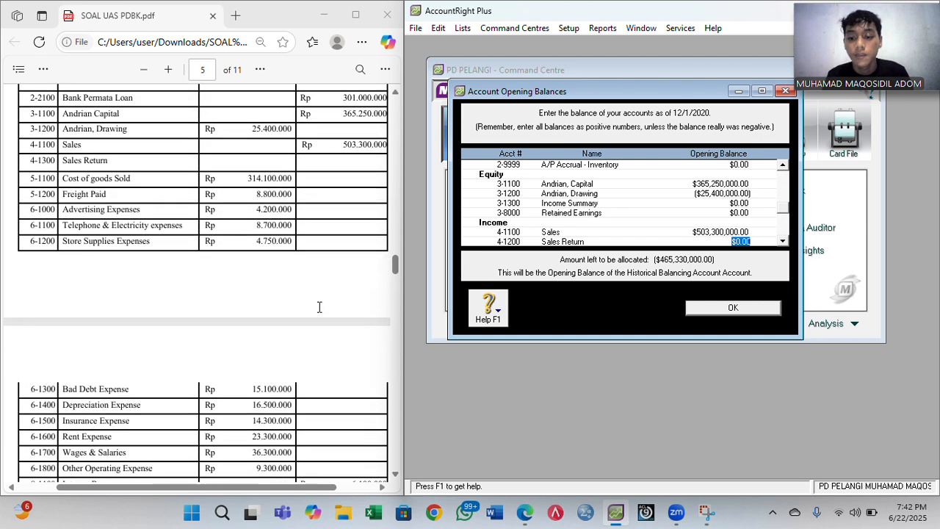
{"action": "scroll", "coordinate": [319, 307], "scroll_direction": "down", "scroll_amount": 1}
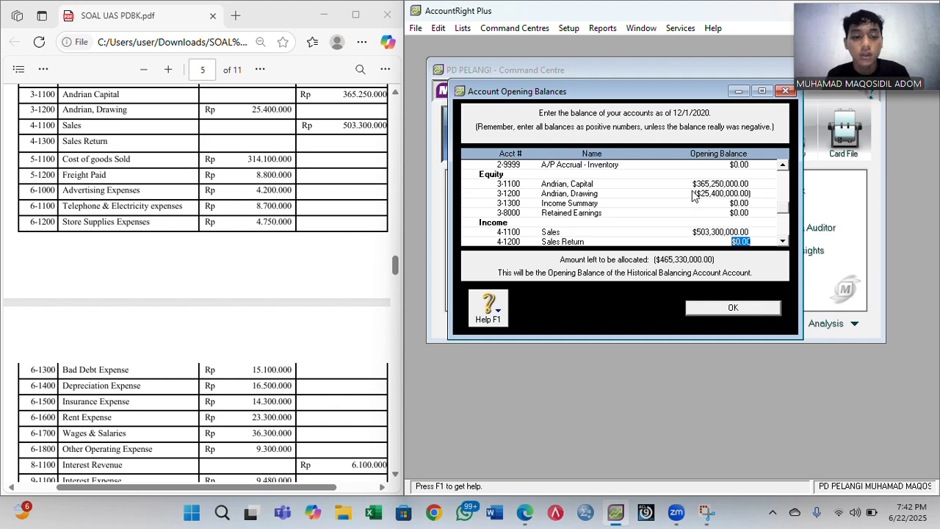
- Enter Cost of Good Sold 314,100,000, Freight Paid 8,800,000, Advertising 4,200,000, Telephone 8,700,000, Store Supplies Expenses 4,750,000
{"action": "key", "text": "Tab"}
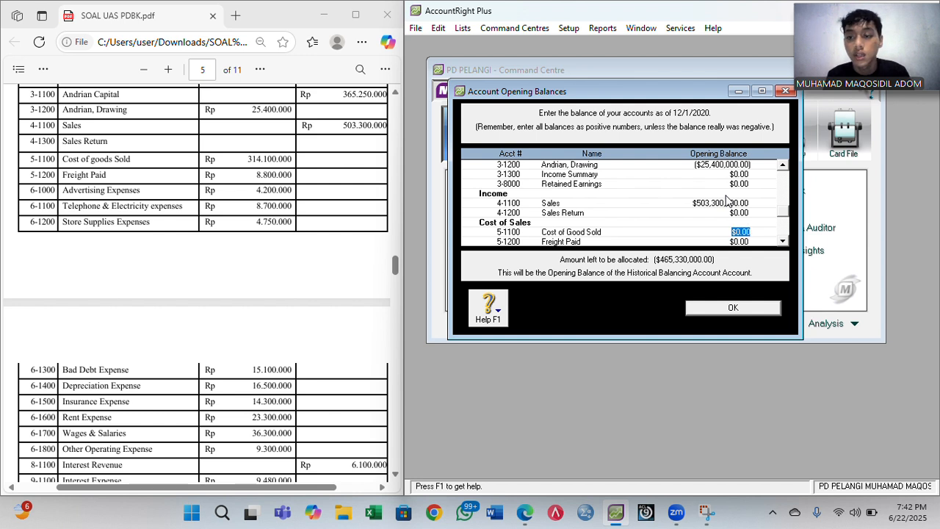
{"action": "type", "text": "314"}
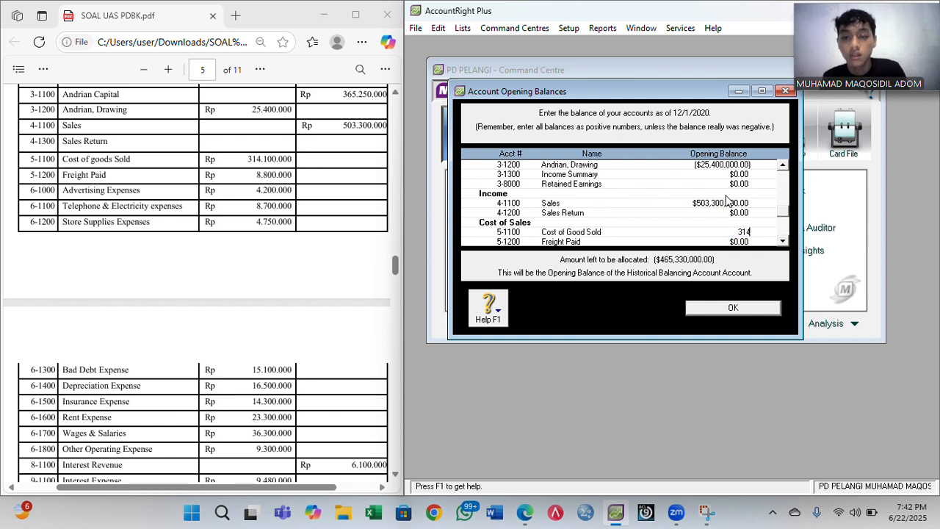
{"action": "type", "text": ",100,000"}
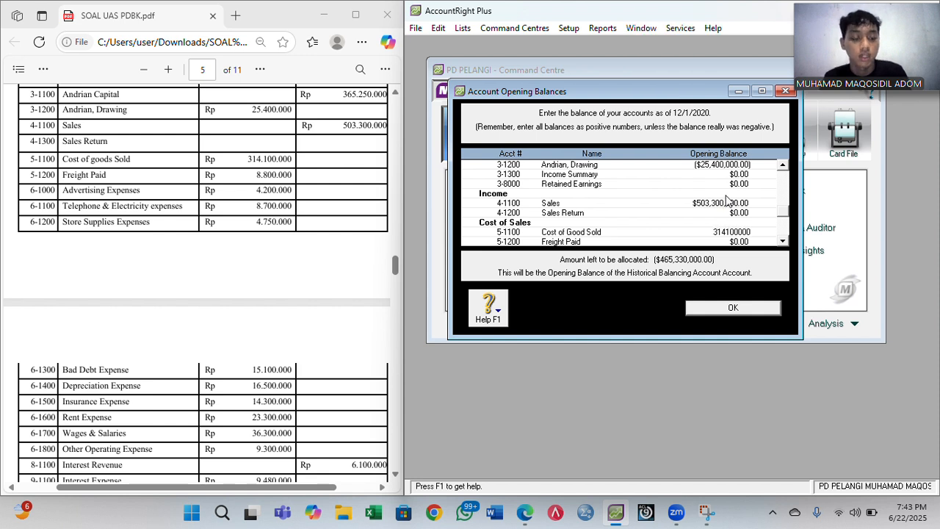
{"action": "key", "text": "Tab"}
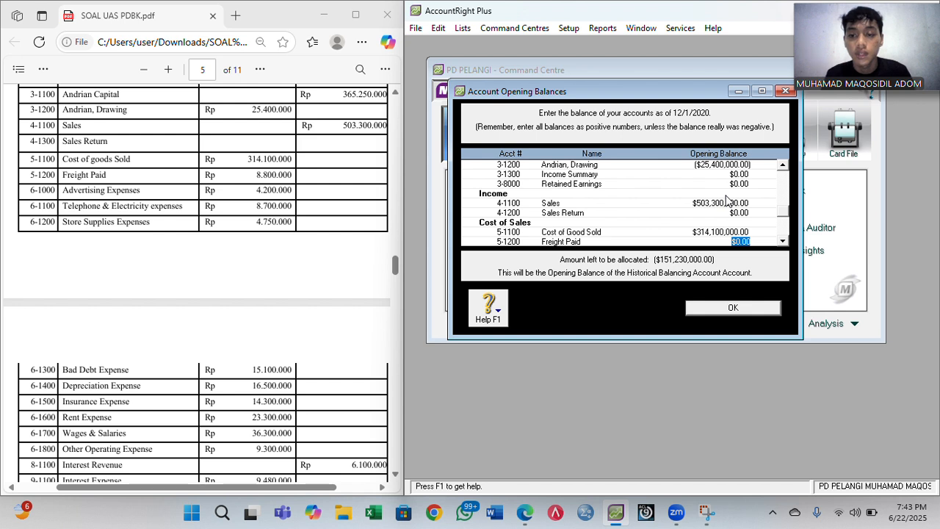
{"action": "type", "text": "8800000"}
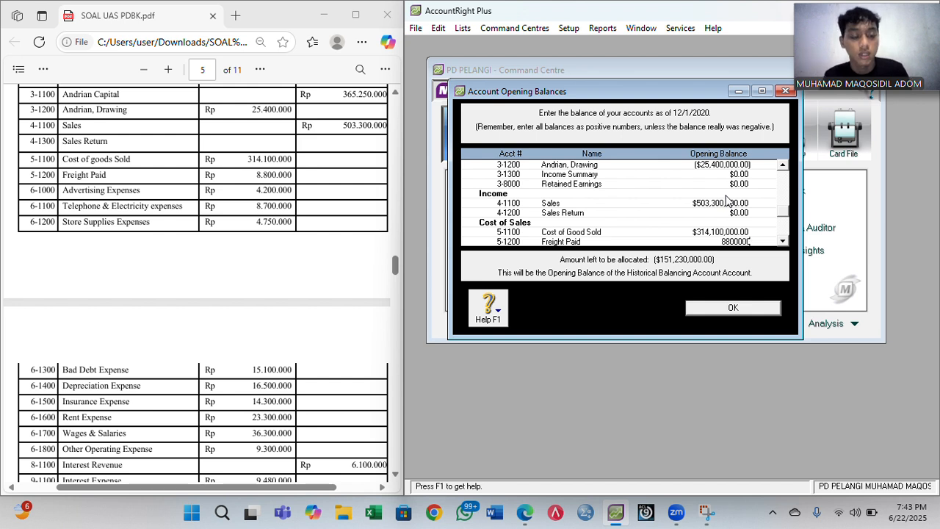
{"action": "key", "text": "Tab"}
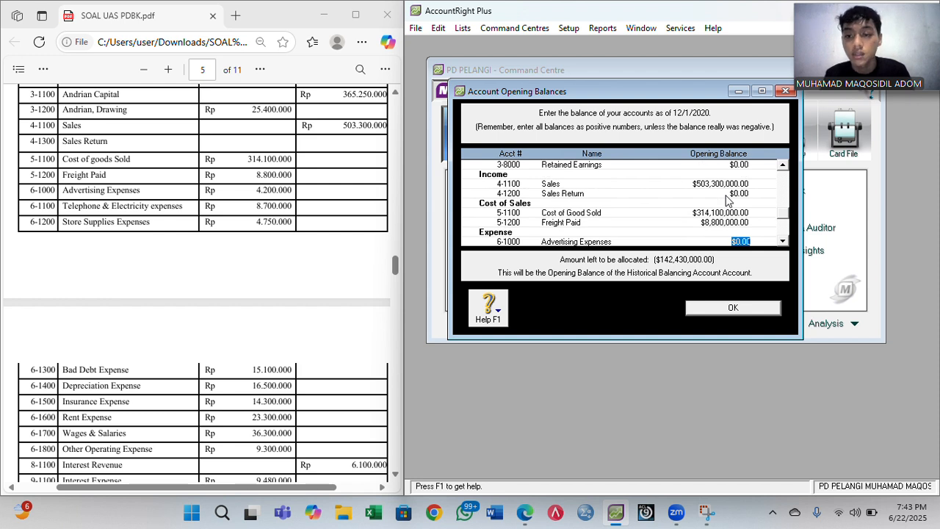
{"action": "type", "text": "4200"}
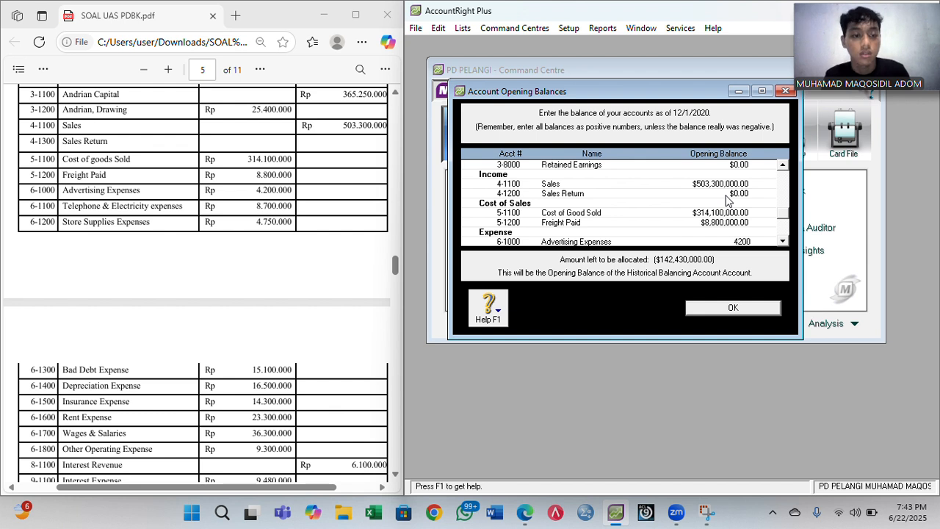
{"action": "type", "text": "0"}
{"action": "key", "text": "Tab"}
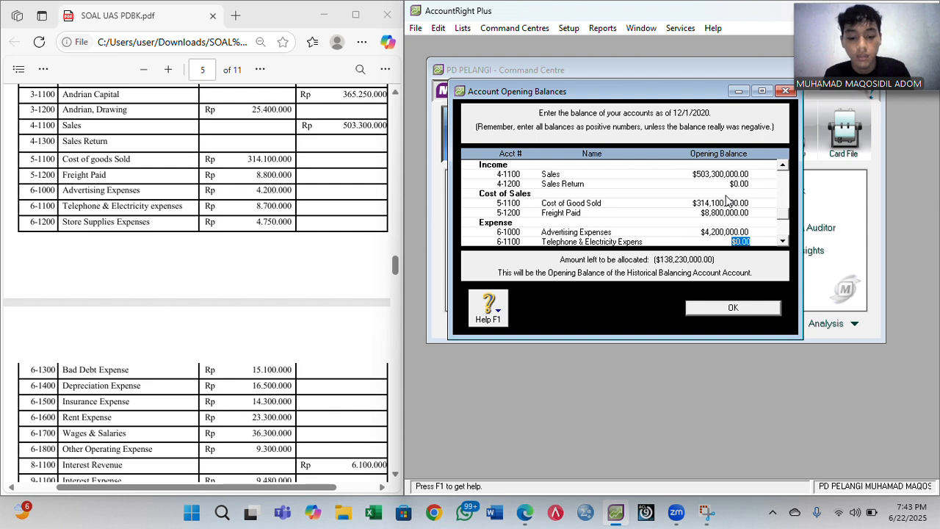
{"action": "type", "text": "8,700,"}
{"action": "type", "text": "000"}
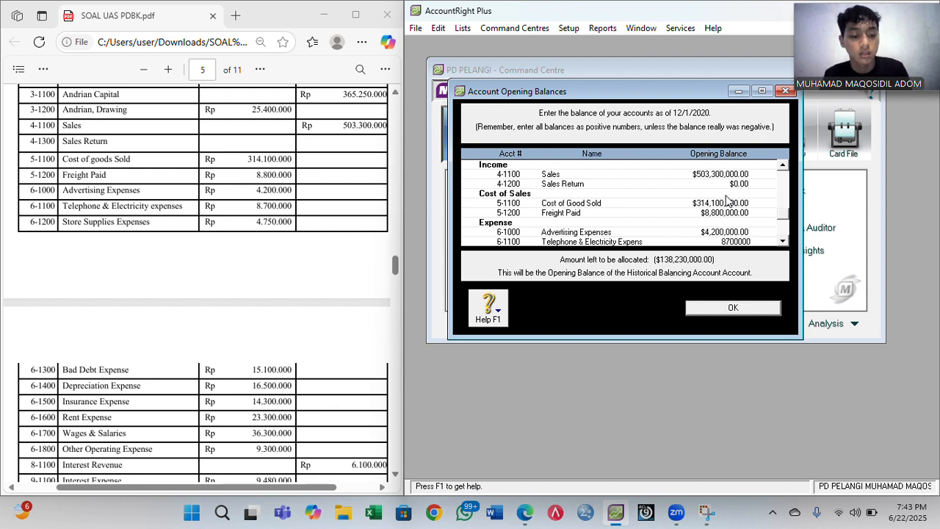
{"action": "key", "text": "Tab"}
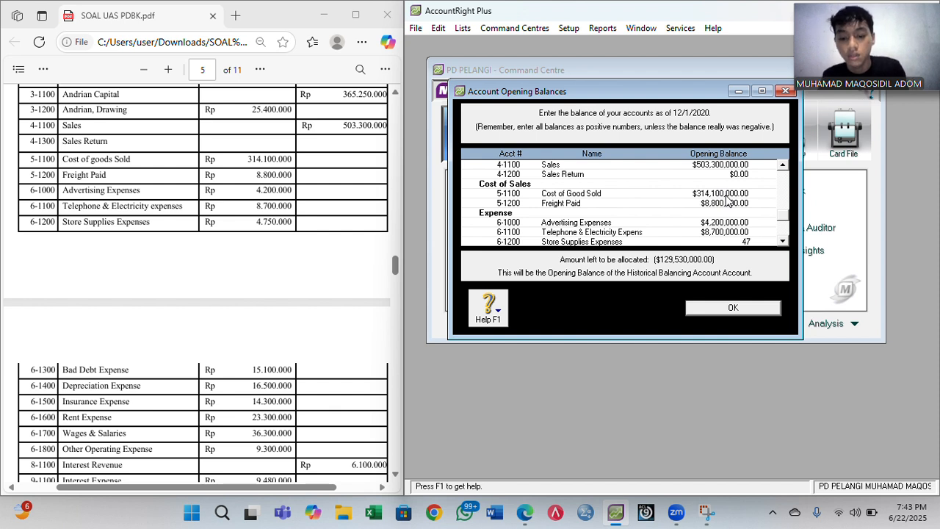
{"action": "type", "text": "4,750,000"}
{"action": "key", "text": "Tab"}
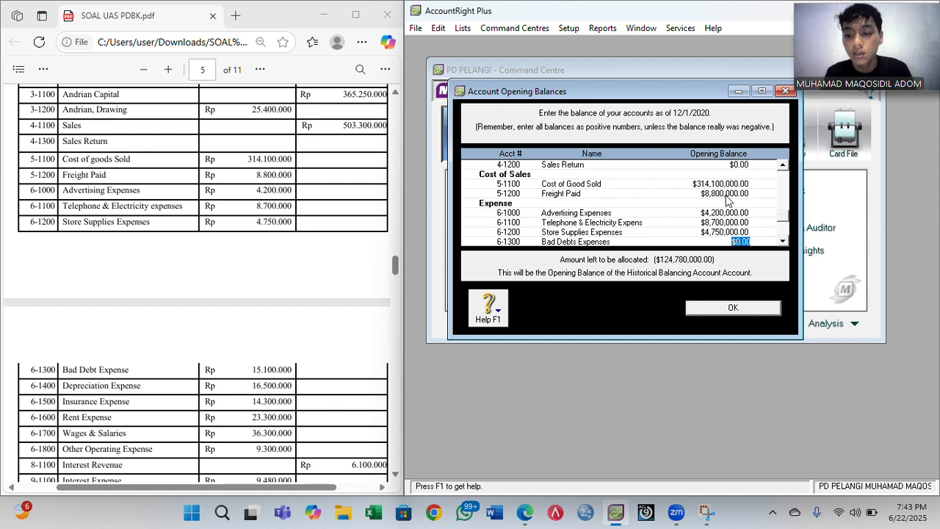
- Enter Bad Debts 15,100,000, Depreciation 16,500,000, Insurance 14,300,000, Rent 23,300,000, Wages 36,300,000, Other Operating 9,300,000
{"action": "type", "text": "1"}
{"action": "type", "text": "5,10"}
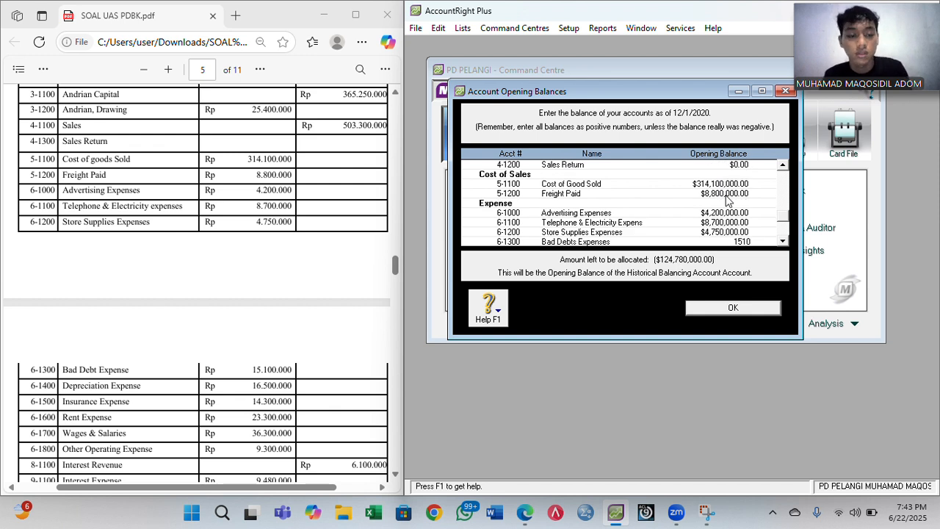
{"action": "type", "text": "0,000"}
{"action": "key", "text": "Tab"}
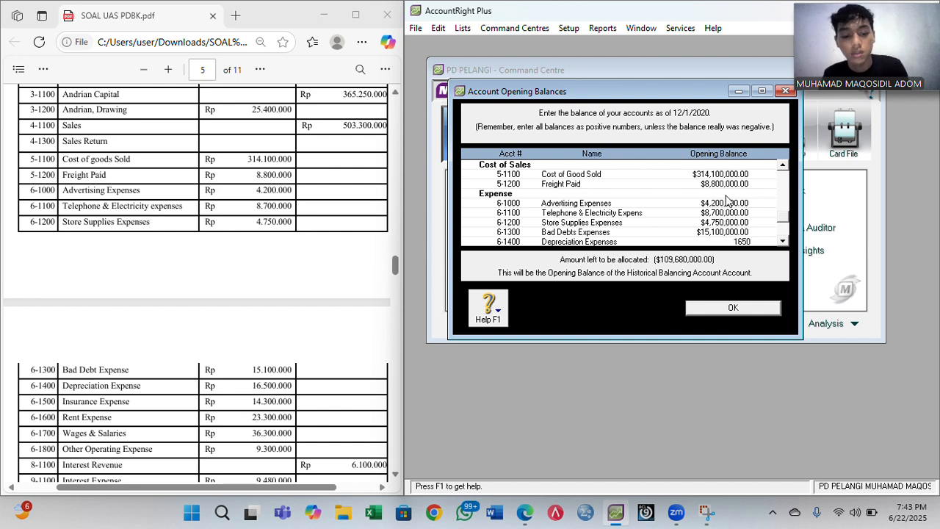
{"action": "type", "text": "16,500,000"}
{"action": "key", "text": "Tab"}
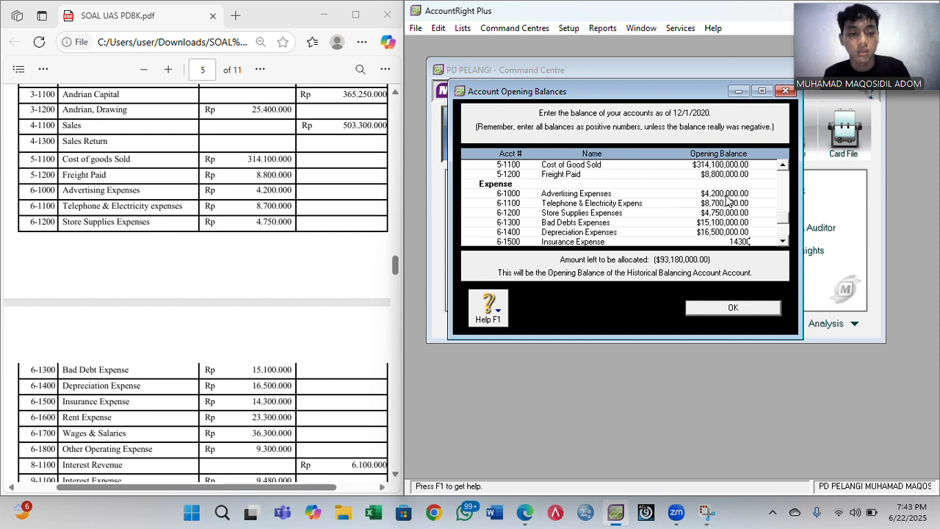
{"action": "type", "text": "14,300,000"}
{"action": "key", "text": "Tab"}
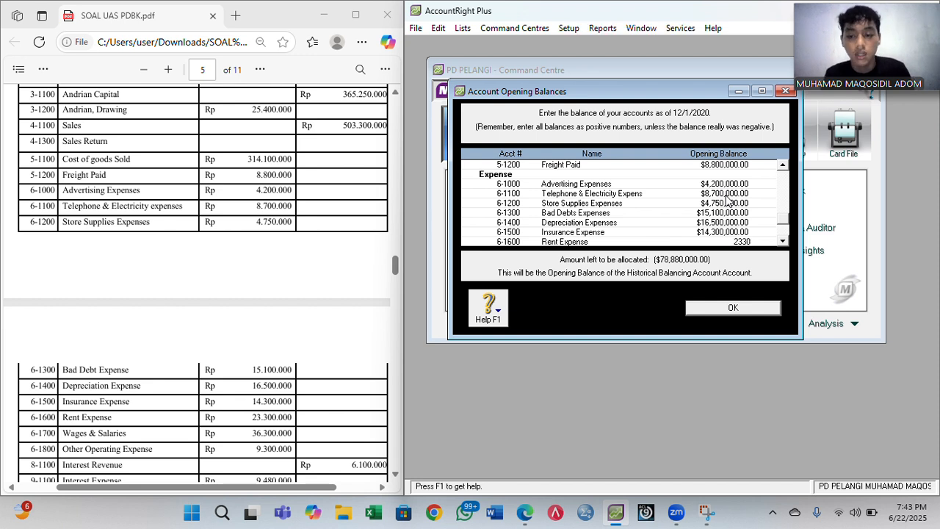
{"action": "type", "text": "23,300,000"}
{"action": "key", "text": "Tab"}
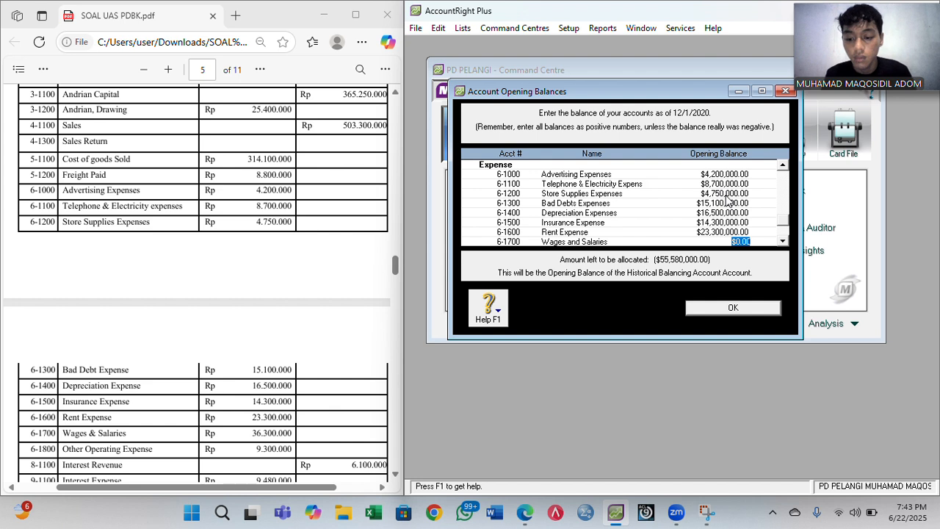
{"action": "type", "text": "36,30"}
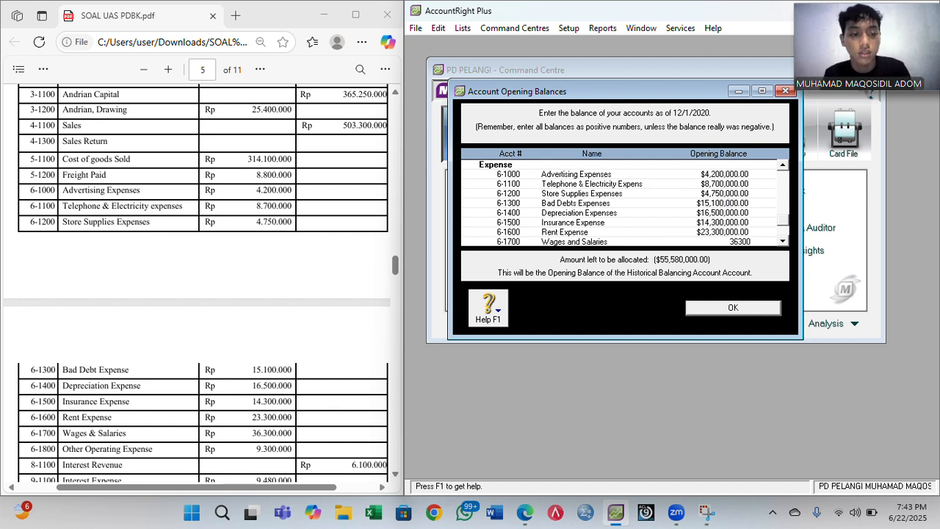
{"action": "type", "text": "0,00"}
{"action": "key", "text": "Tab"}
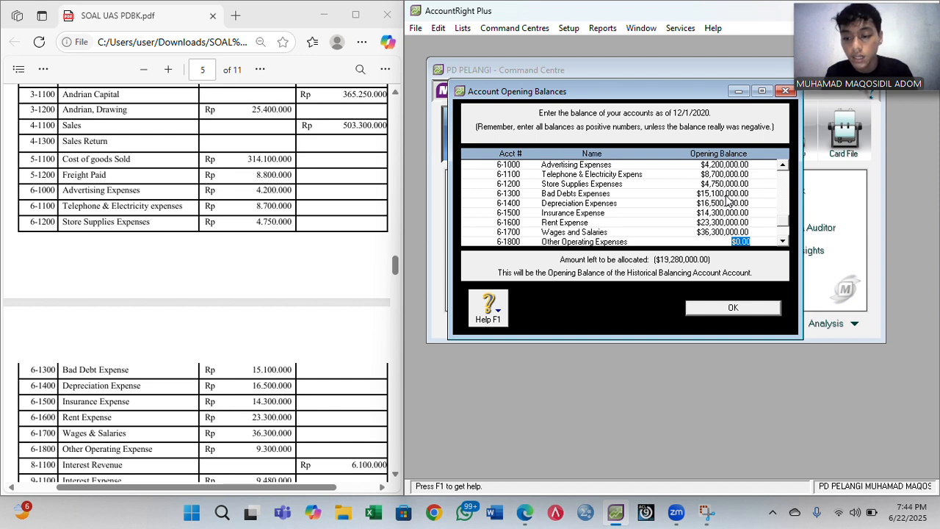
{"action": "type", "text": "9,3"}
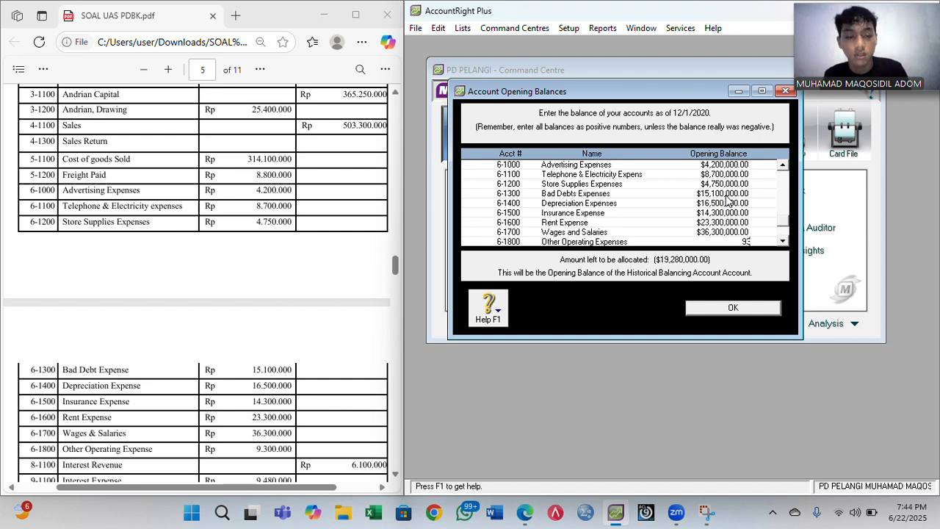
{"action": "type", "text": "00,000"}
{"action": "key", "text": "Tab"}
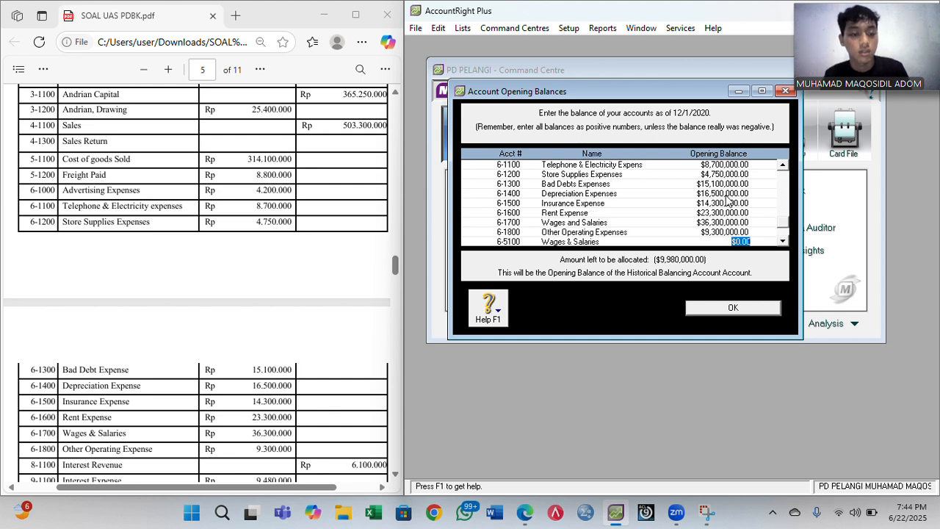
- Enter Interest Revenue 6,100,000, Interest Expense 9,480,000 and Bank Service Charge 6,600,000
{"action": "key", "text": "Tab"}
{"action": "key", "text": "Tab"}
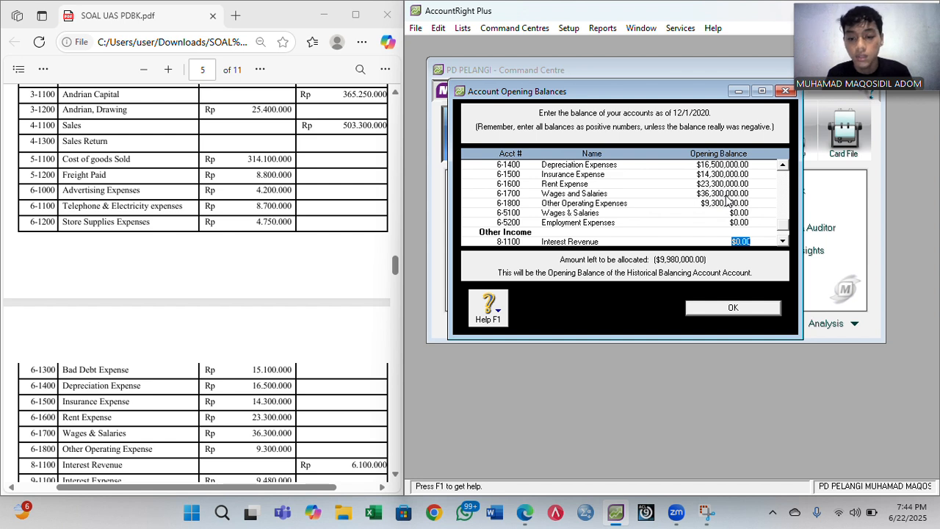
{"action": "type", "text": "6,1"}
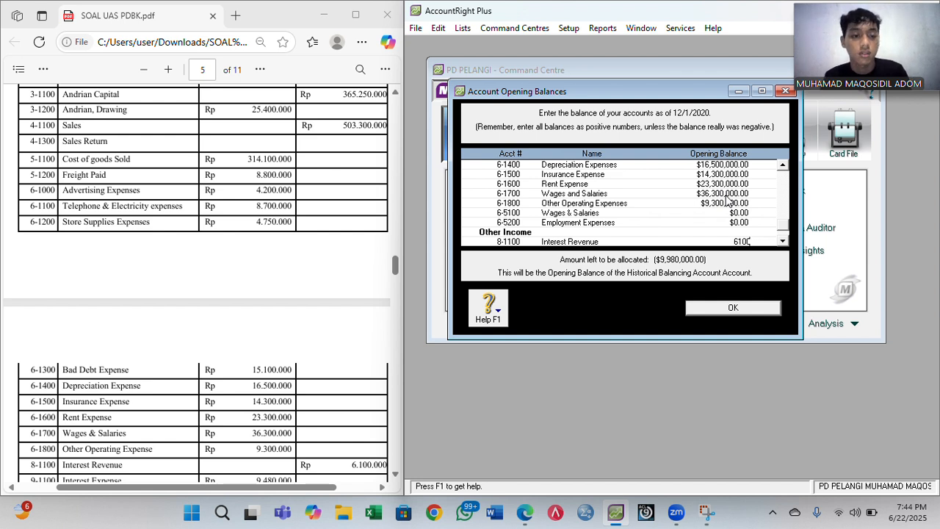
{"action": "type", "text": "00,000"}
{"action": "key", "text": "Tab"}
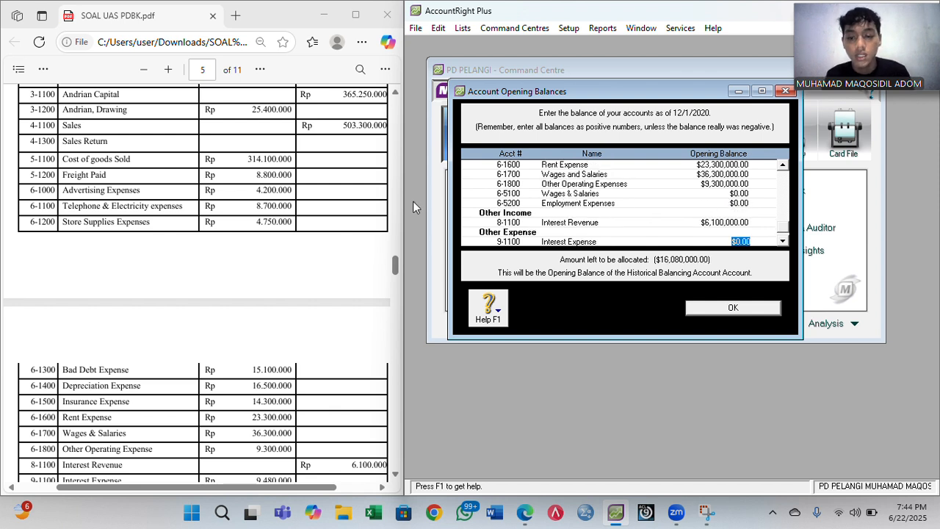
{"action": "scroll", "coordinate": [378, 214], "scroll_direction": "down", "scroll_amount": 3}
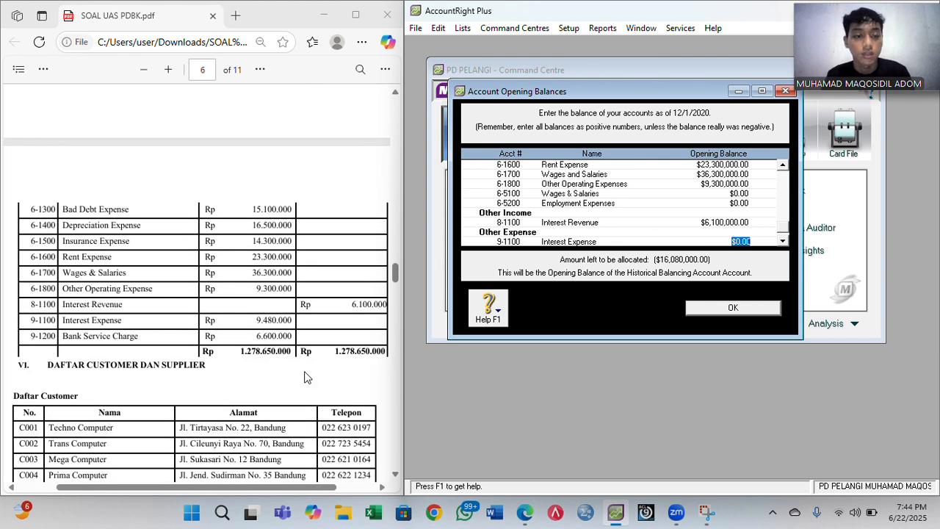
{"action": "type", "text": "9,480,"}
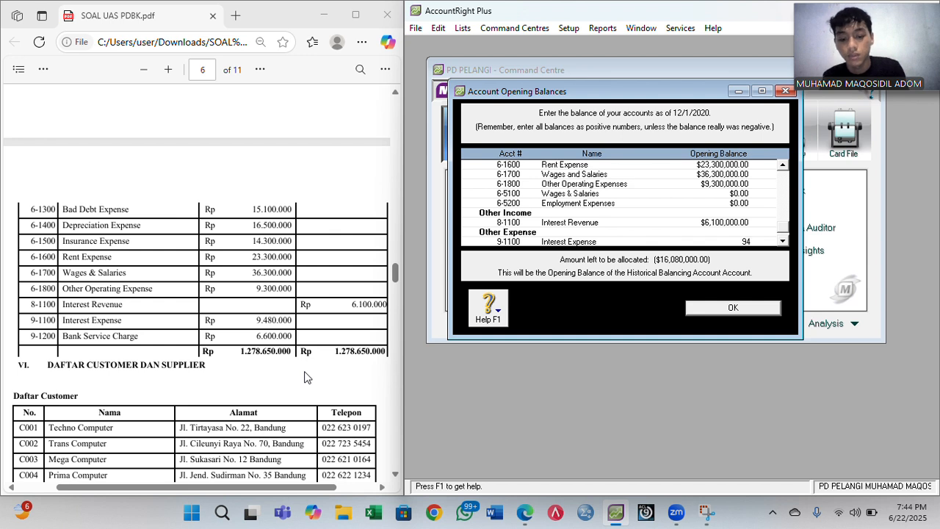
{"action": "type", "text": "00"}
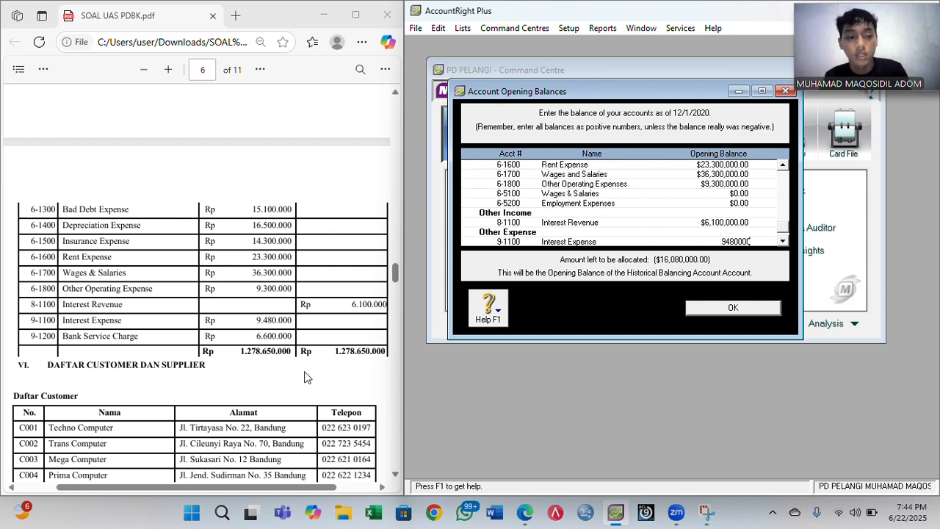
{"action": "type", "text": "0"}
{"action": "key", "text": "Tab"}
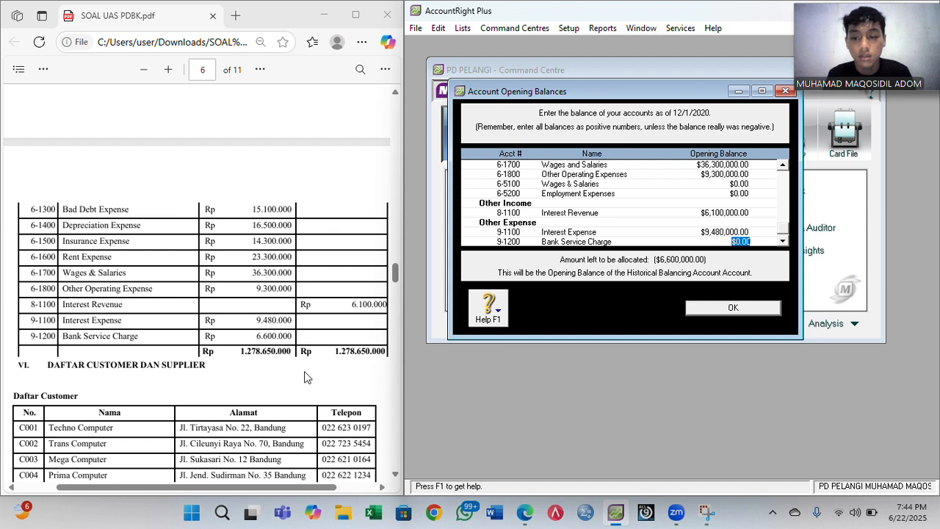
{"action": "type", "text": "6"}
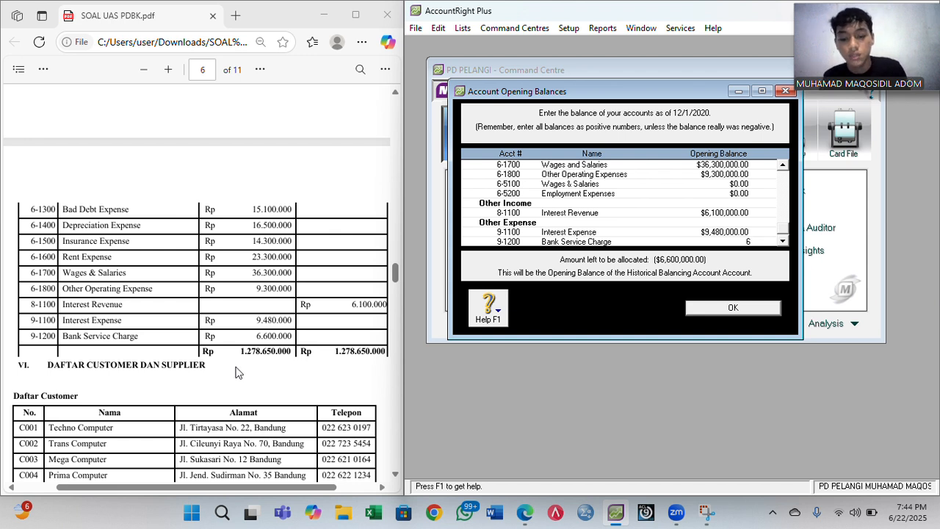
{"action": "type", "text": ",600,0000000"}
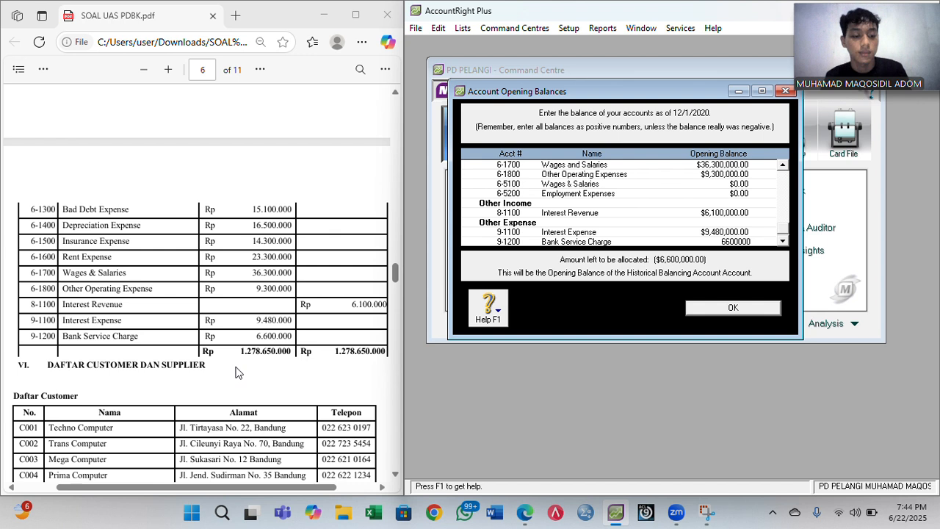
{"action": "key", "text": "Tab"}
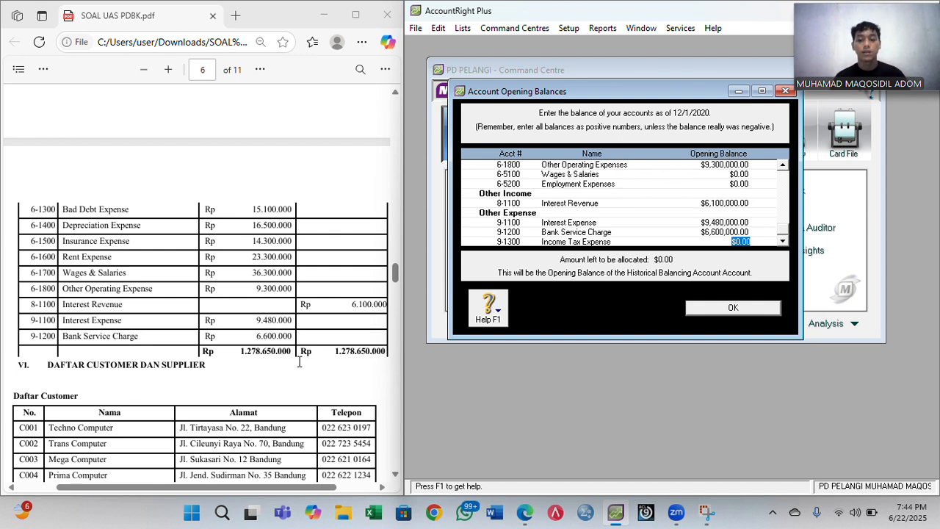
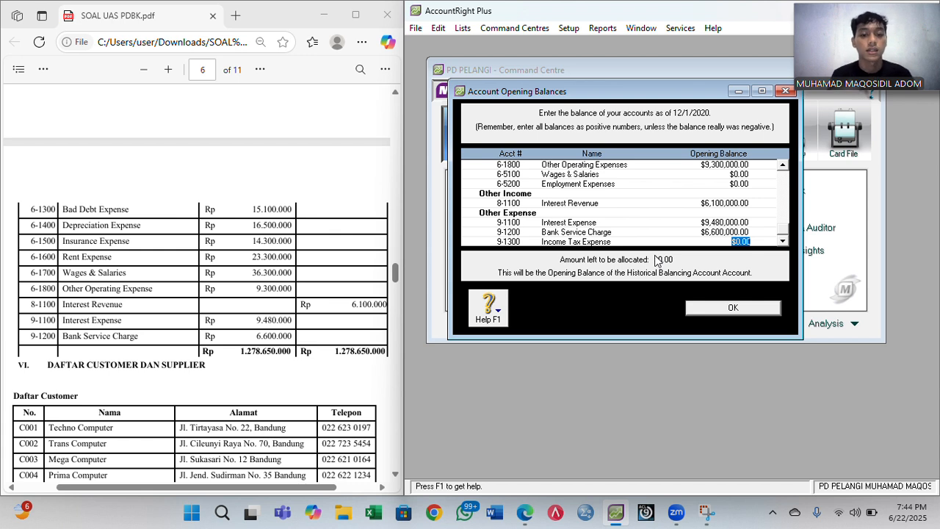
- Confirm the account opening balances with $0.00 left to allocate and close the window
{"action": "left_click", "coordinate": [717, 309]}
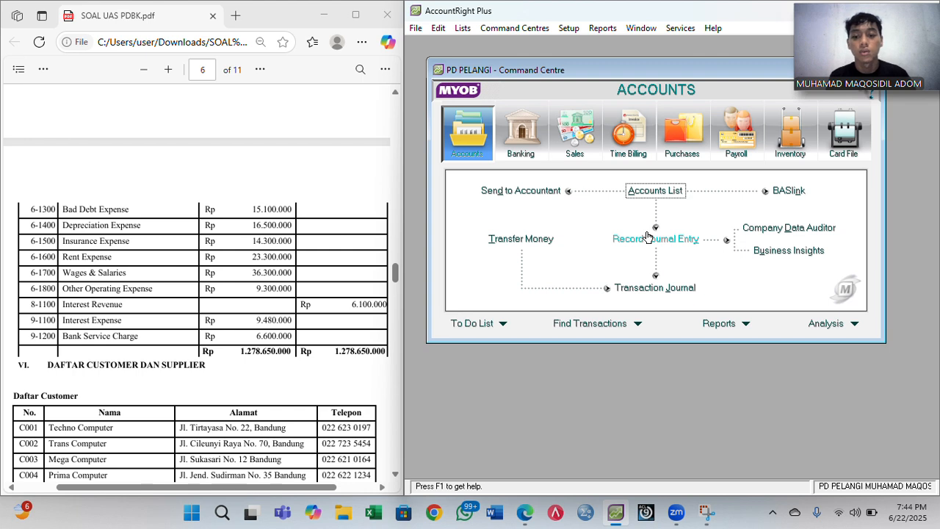
- Open the Cards List from Card File and filter it to customer cards
{"action": "scroll", "coordinate": [325, 277], "scroll_direction": "down", "scroll_amount": 3}
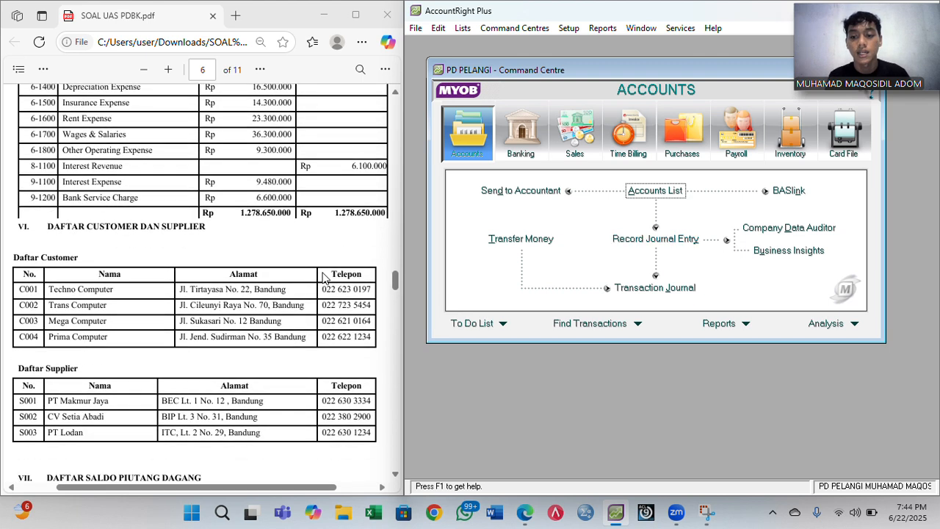
{"action": "scroll", "coordinate": [325, 277], "scroll_direction": "down", "scroll_amount": 1}
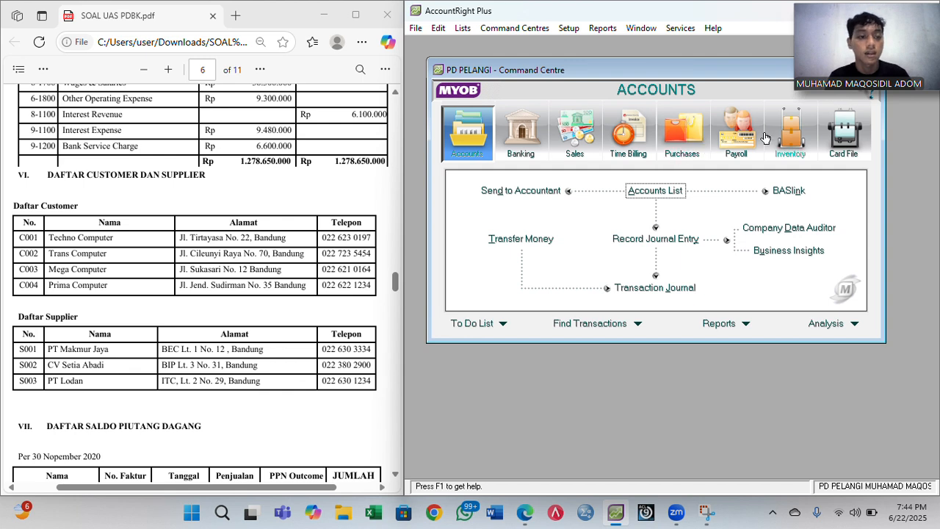
{"action": "left_click", "coordinate": [843, 136]}
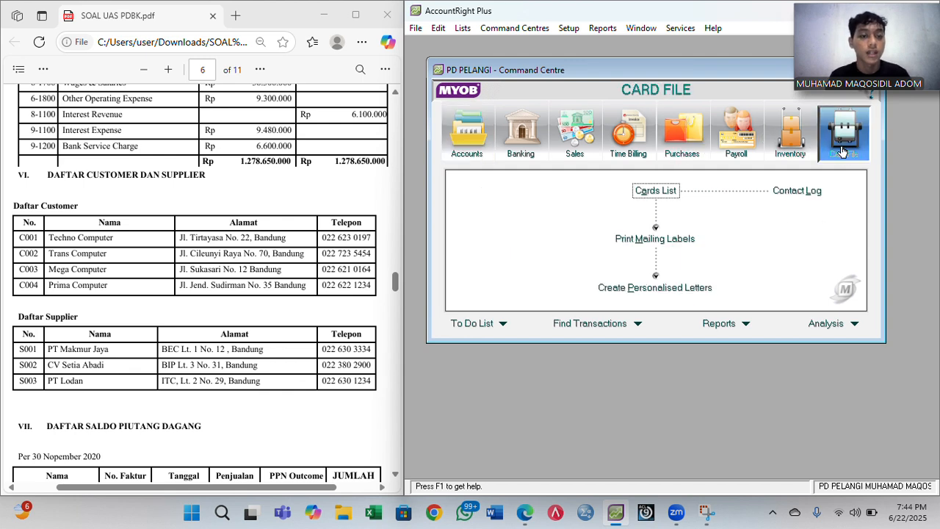
{"action": "left_click", "coordinate": [652, 194]}
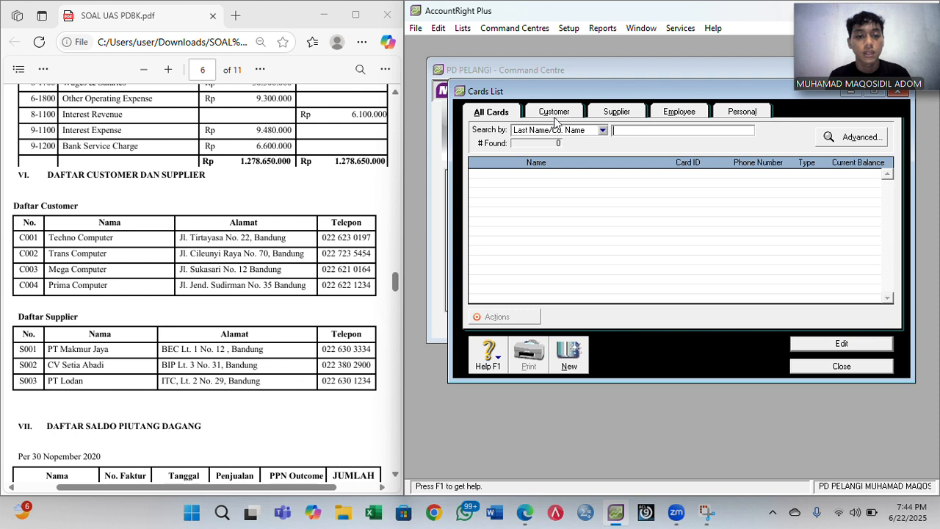
{"action": "left_click", "coordinate": [556, 118]}
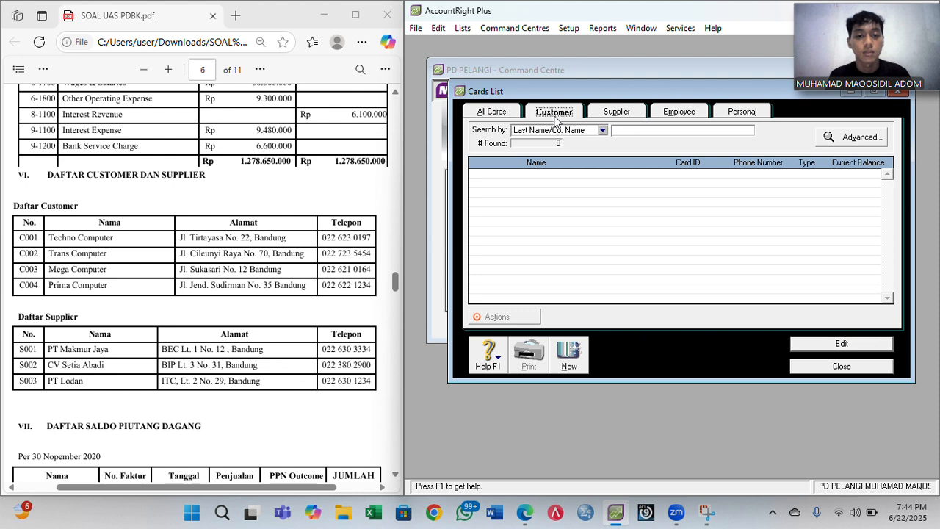
- Start a new customer card for Techno Computer with its card ID and street address
{"action": "left_click", "coordinate": [567, 354]}
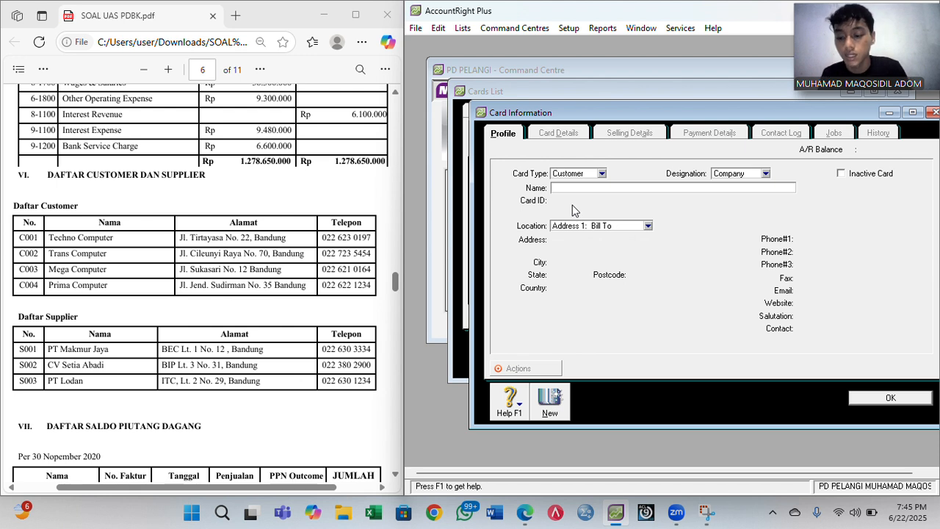
{"action": "type", "text": "Techn"}
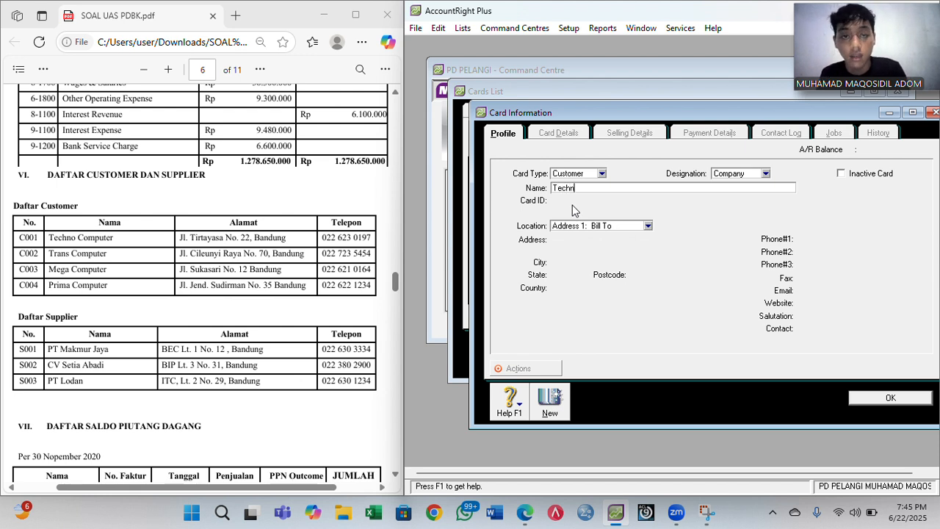
{"action": "type", "text": "o Co"}
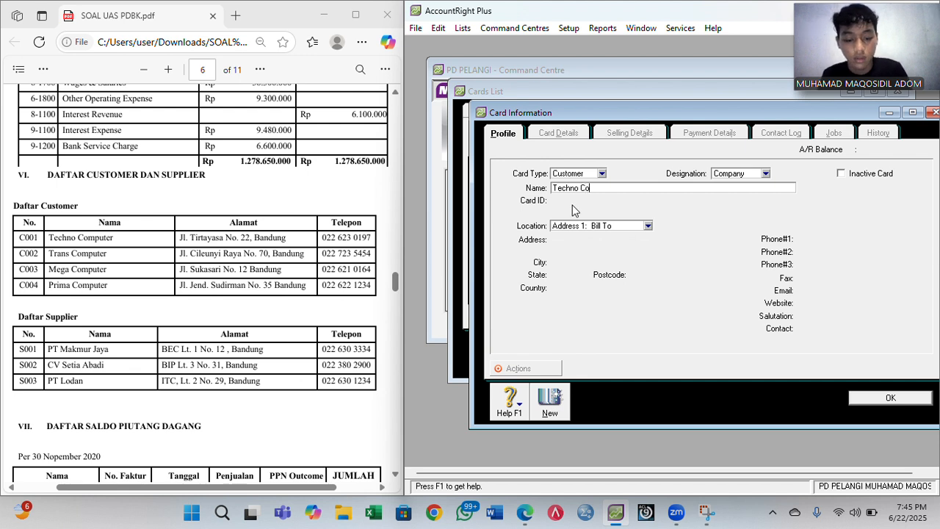
{"action": "type", "text": "mputer"}
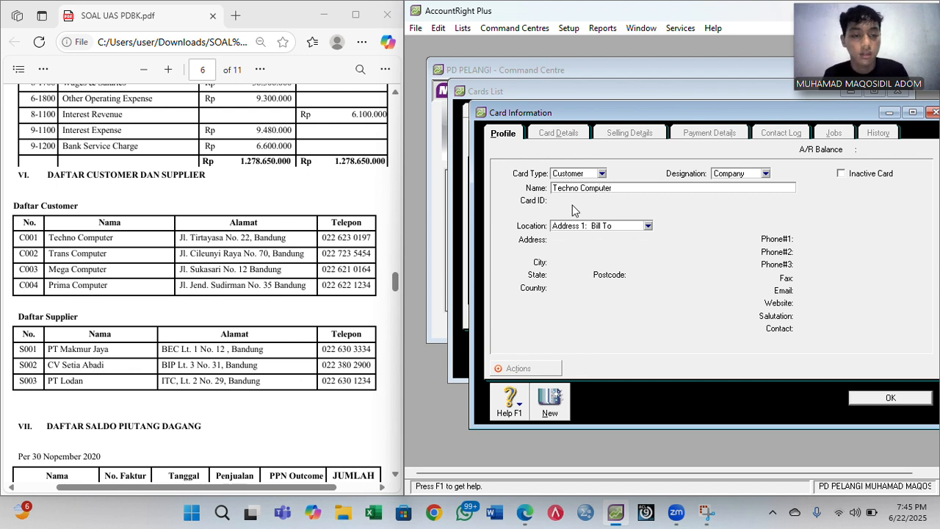
{"action": "key", "text": "Tab"}
{"action": "type", "text": "C001"}
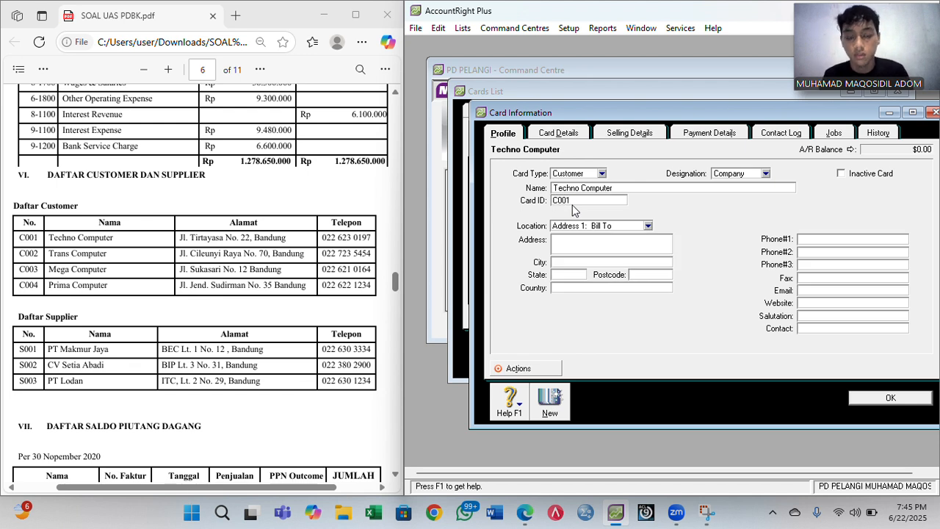
{"action": "key", "text": "Tab"}
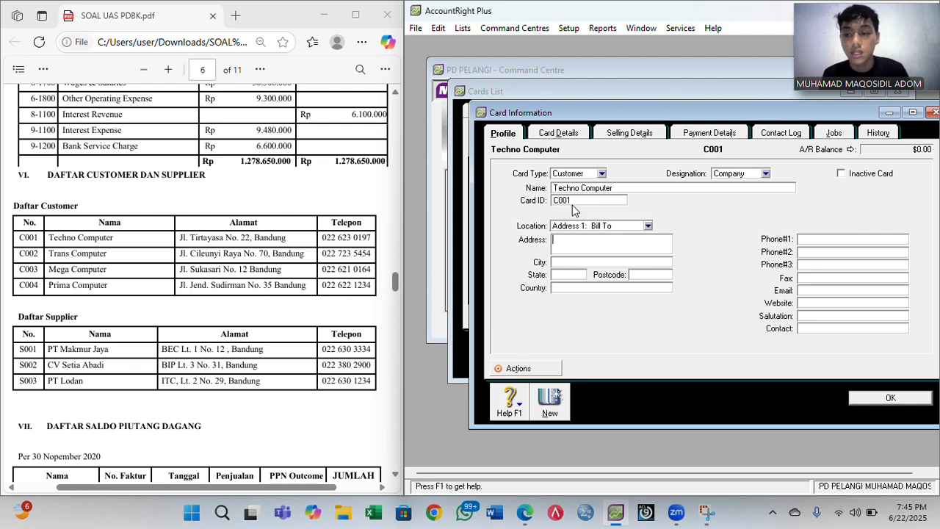
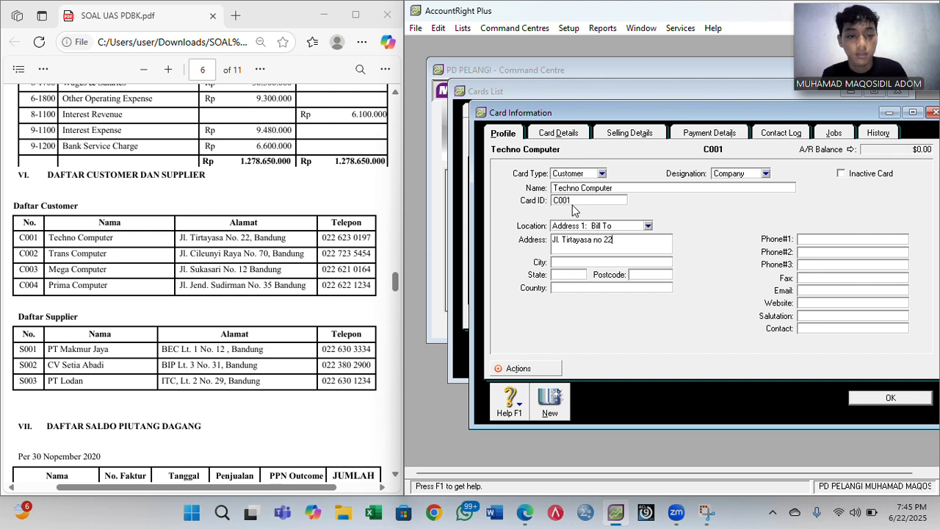
{"action": "key", "text": "Left"}
{"action": "key", "text": "Left"}
{"action": "key", "text": "Left"}
{"action": "key", "text": "Left"}
{"action": "key", "text": "BackSpace"}
{"action": "type", "text": "N"}
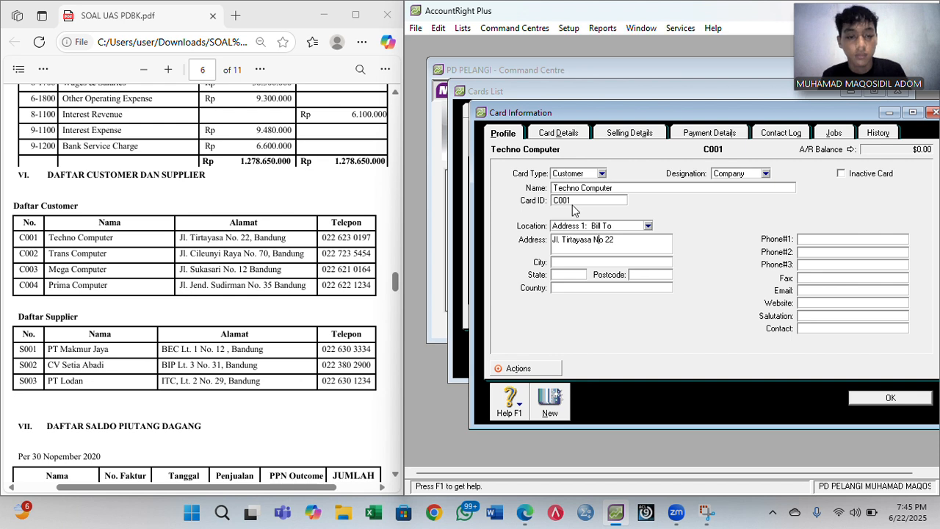
- Add city Bandung, country Indonesia and the first phone number to Techno Computer
{"action": "key", "text": "Tab"}
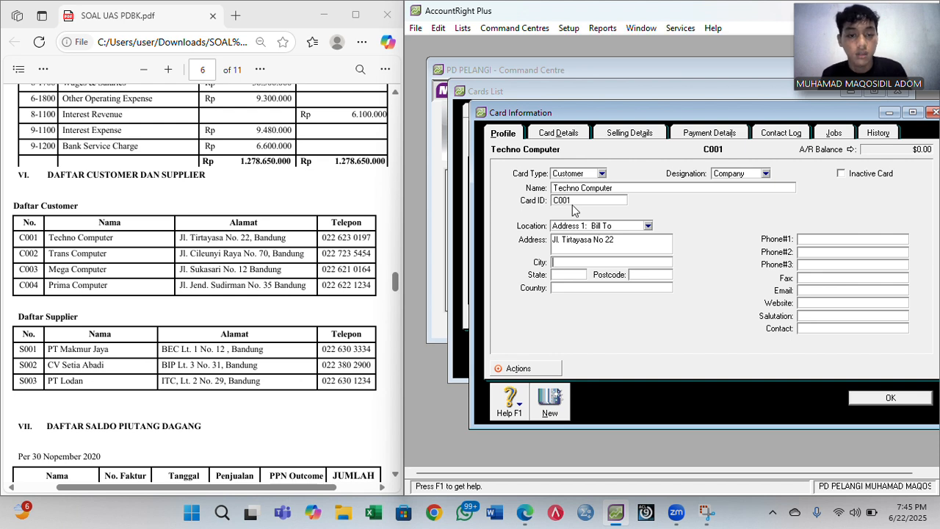
{"action": "type", "text": "Bandung"}
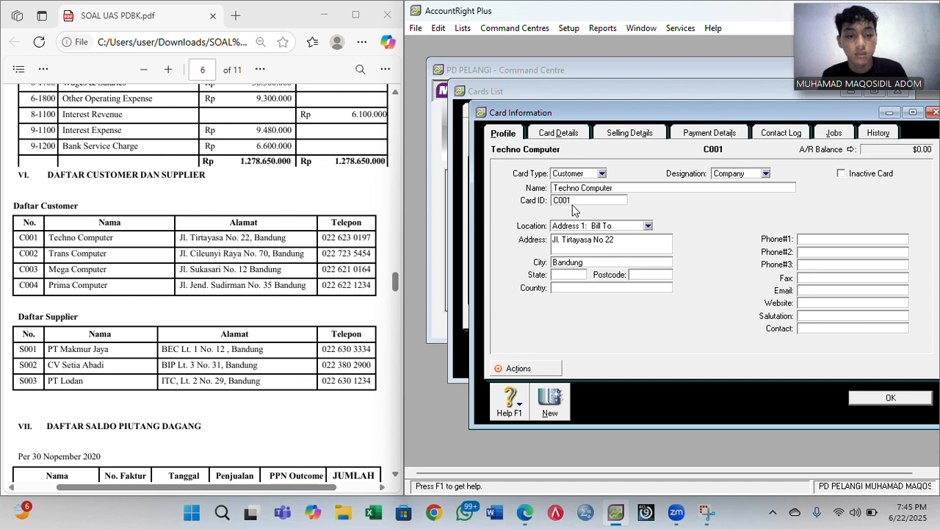
{"action": "key", "text": "Tab"}
{"action": "key", "text": "Tab"}
{"action": "key", "text": "Tab"}
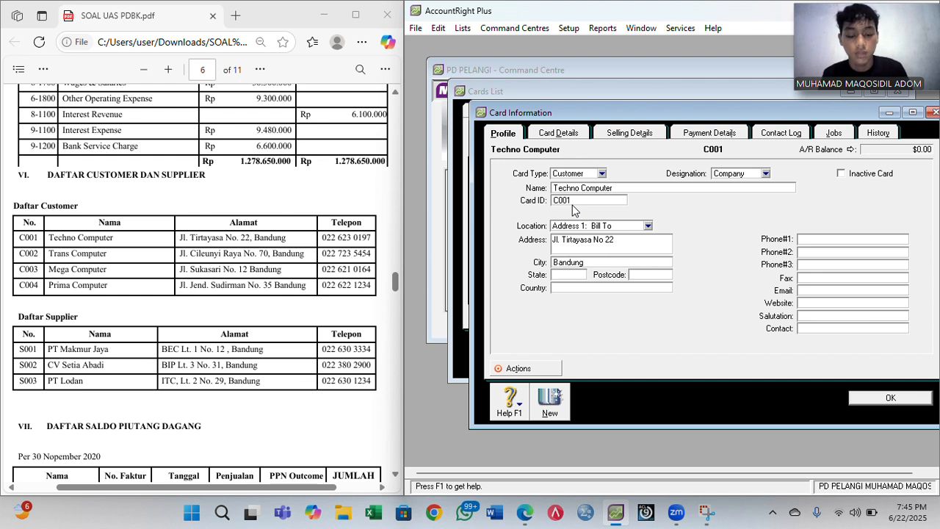
{"action": "type", "text": "Indonesia"}
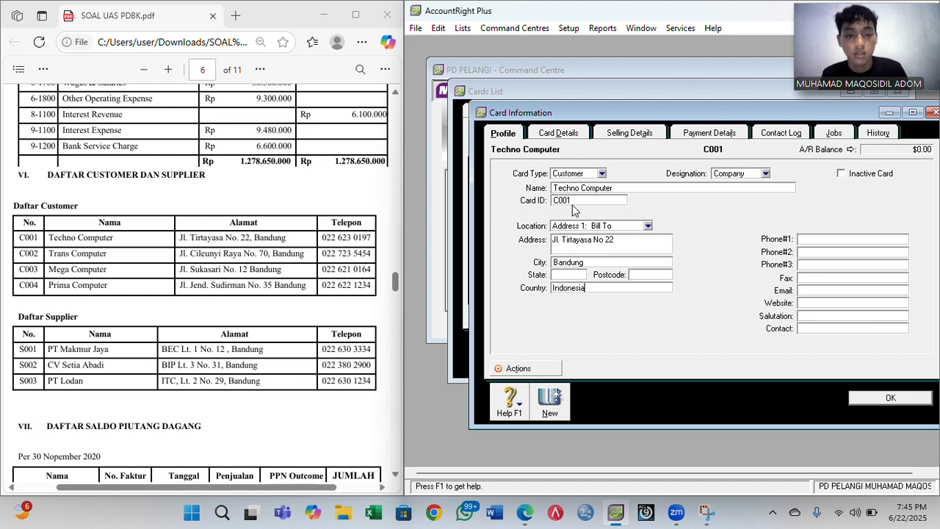
{"action": "key", "text": "Tab"}
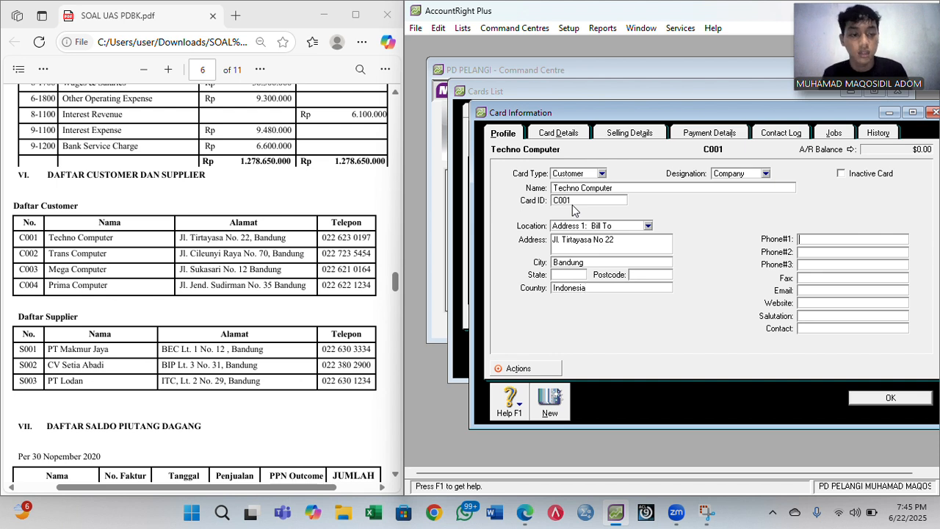
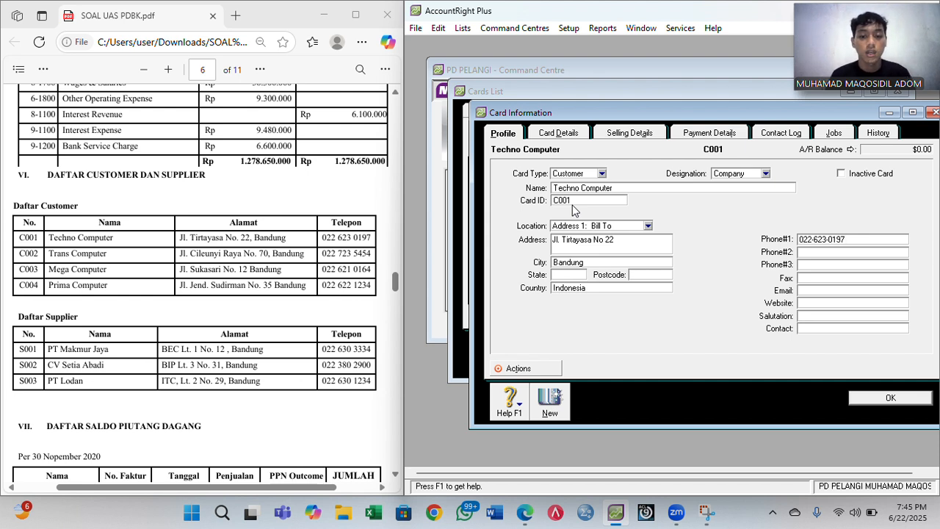
- Save Techno Computer and start a Trans Computer customer card with its card ID and street address
{"action": "left_click", "coordinate": [549, 401]}
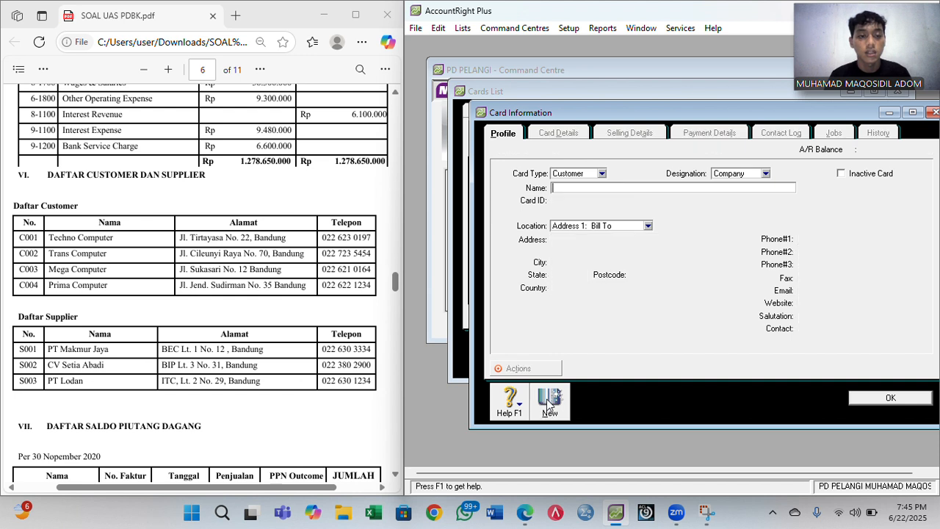
{"action": "type", "text": "Trans "}
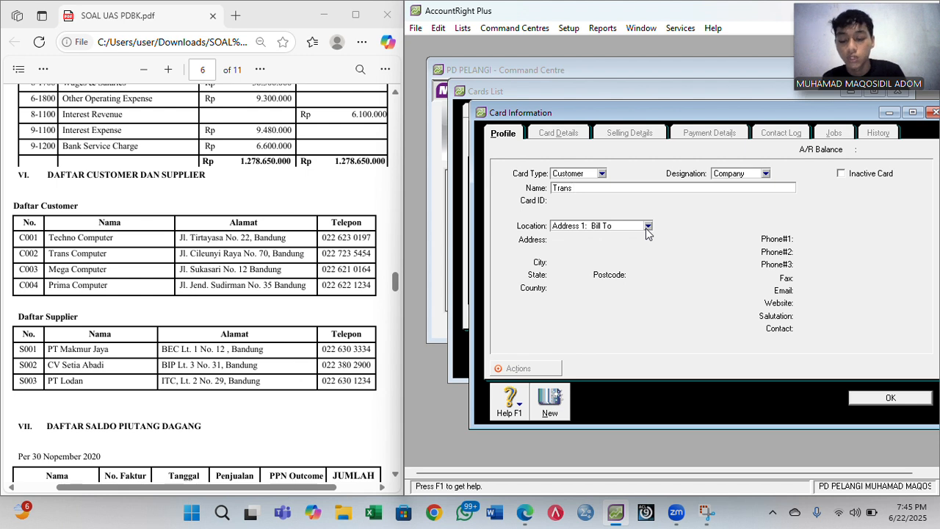
{"action": "type", "text": "Computer"}
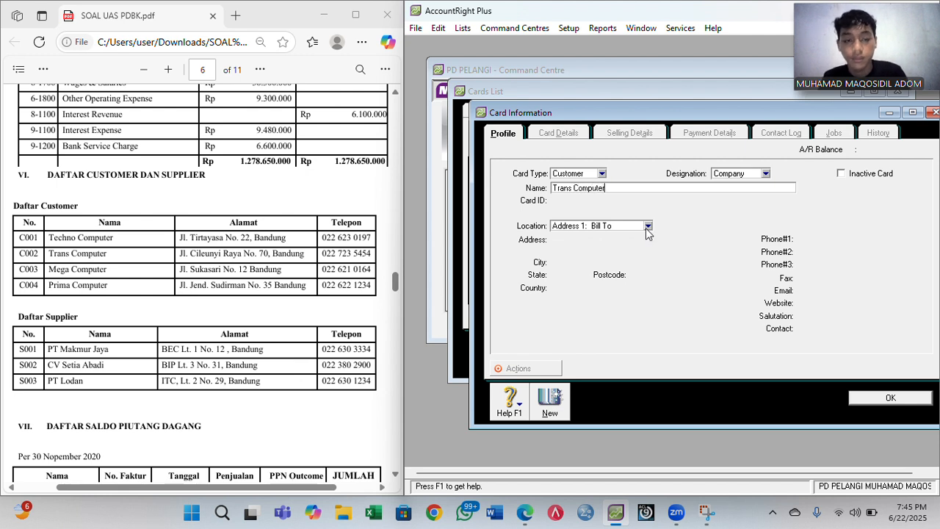
{"action": "key", "text": "Tab"}
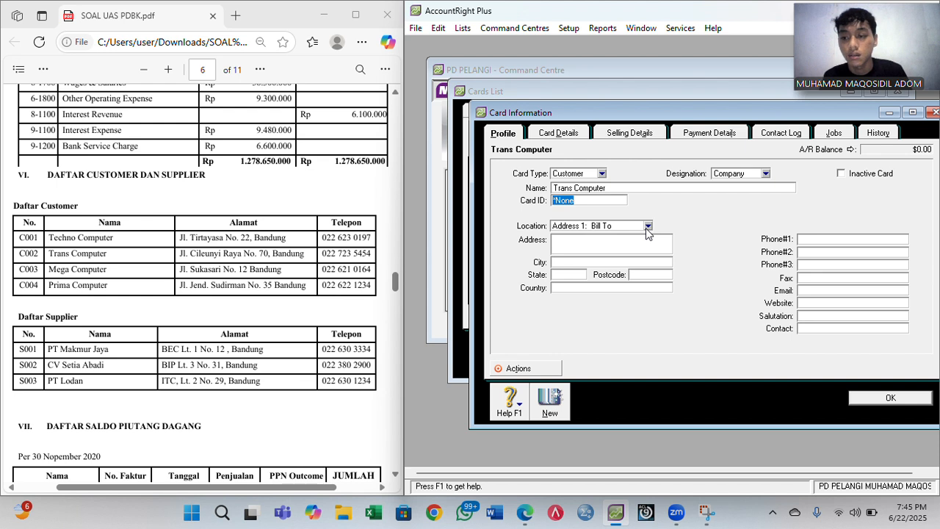
{"action": "type", "text": "C002"}
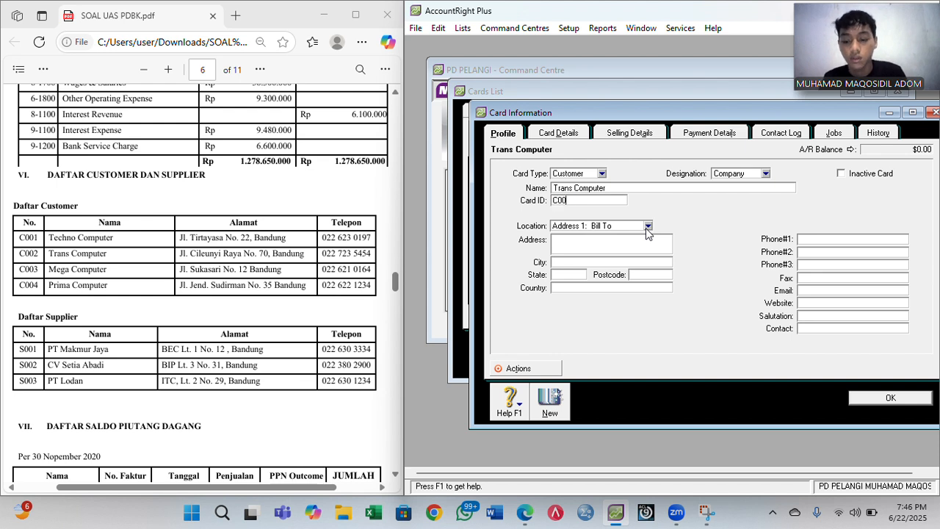
{"action": "key", "text": "Tab"}
{"action": "key", "text": "Tab"}
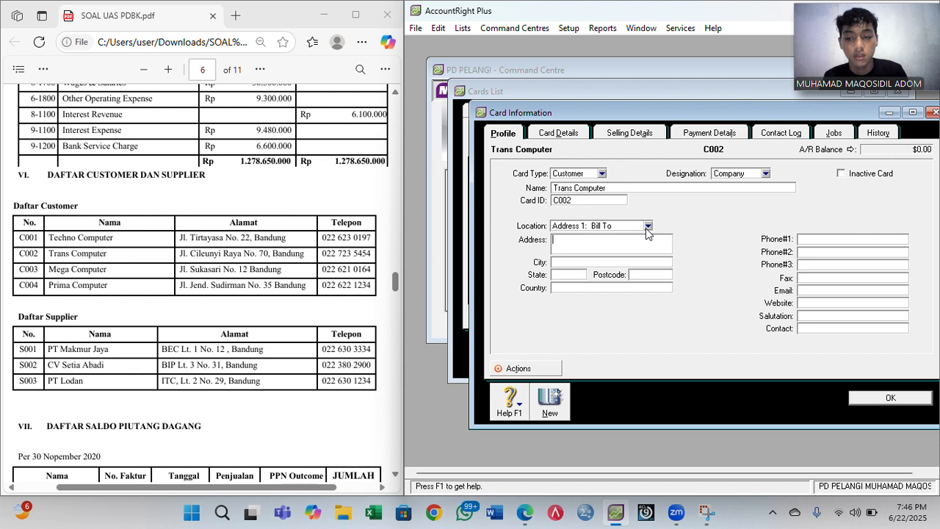
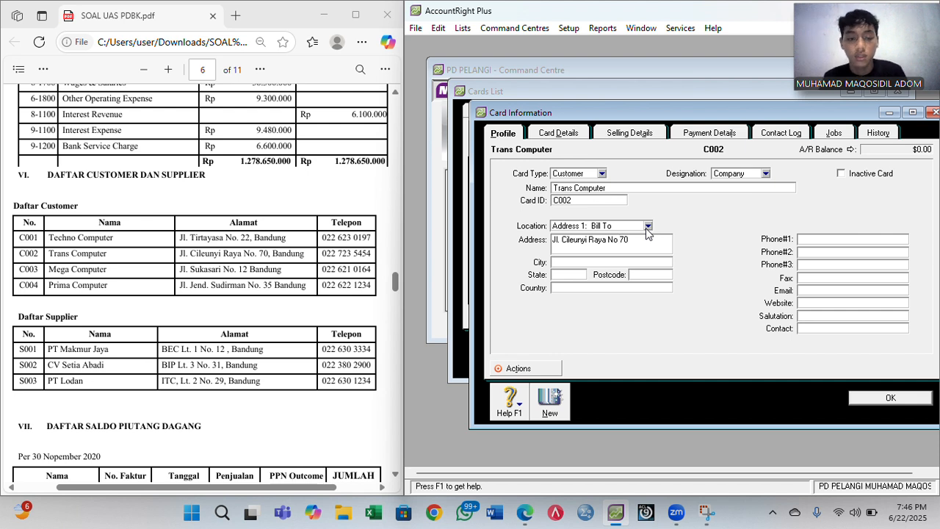
- Enter city Bandung, country Indonesia and the phone number for Trans Computer
{"action": "key", "text": "Tab"}
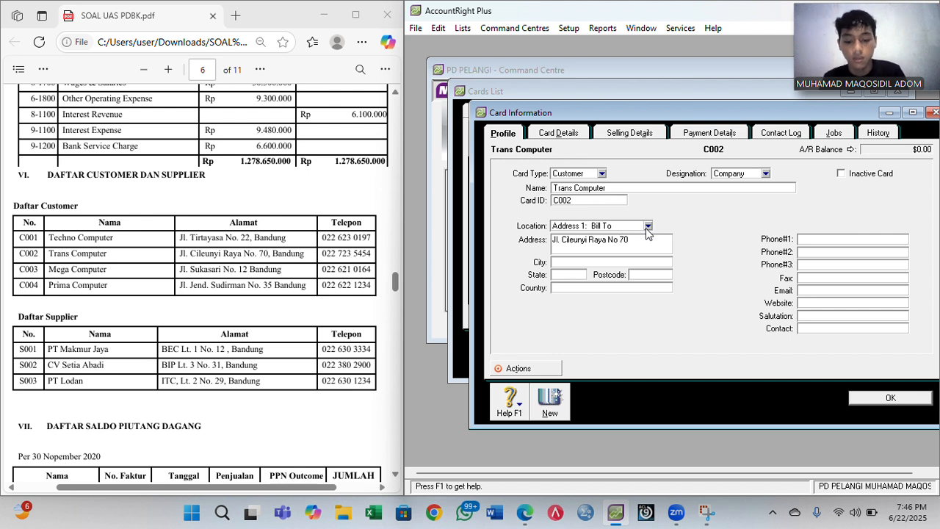
{"action": "type", "text": "Bandung"}
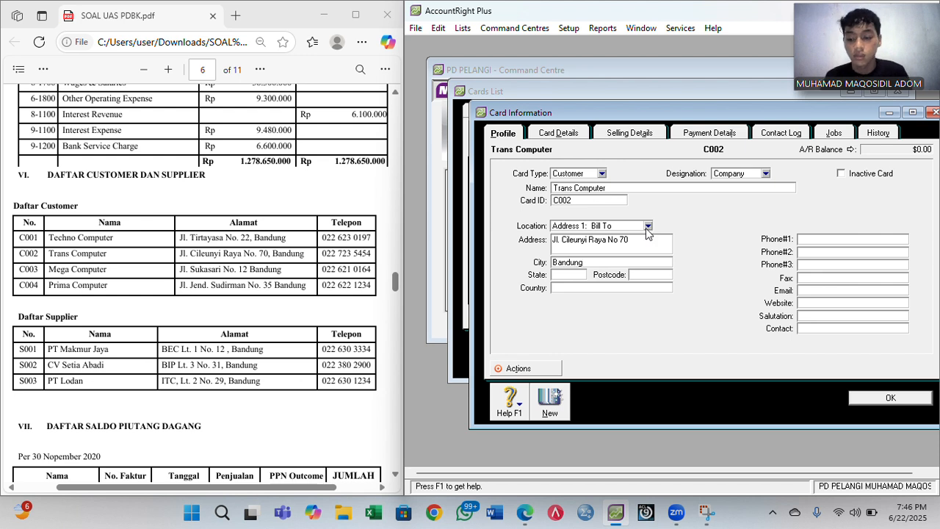
{"action": "key", "text": "Tab"}
{"action": "key", "text": "Tab"}
{"action": "key", "text": "Tab"}
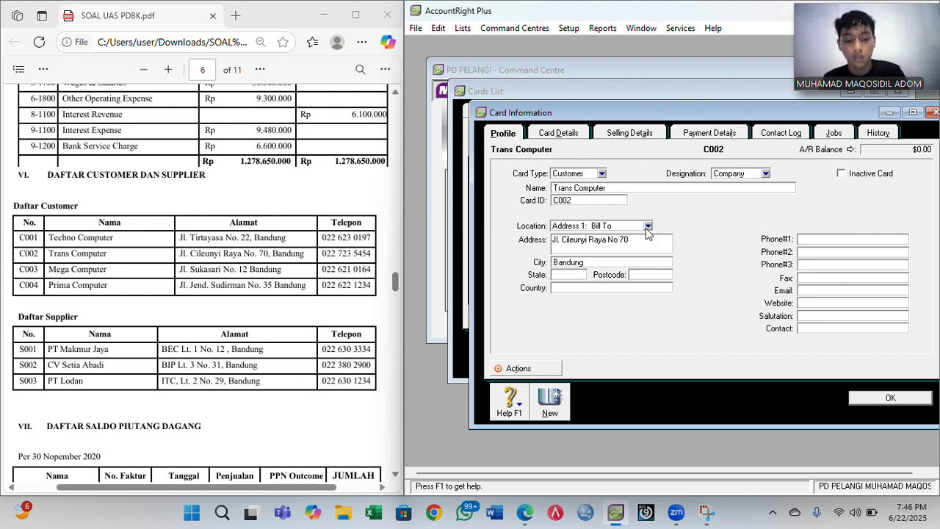
{"action": "type", "text": "Ind"}
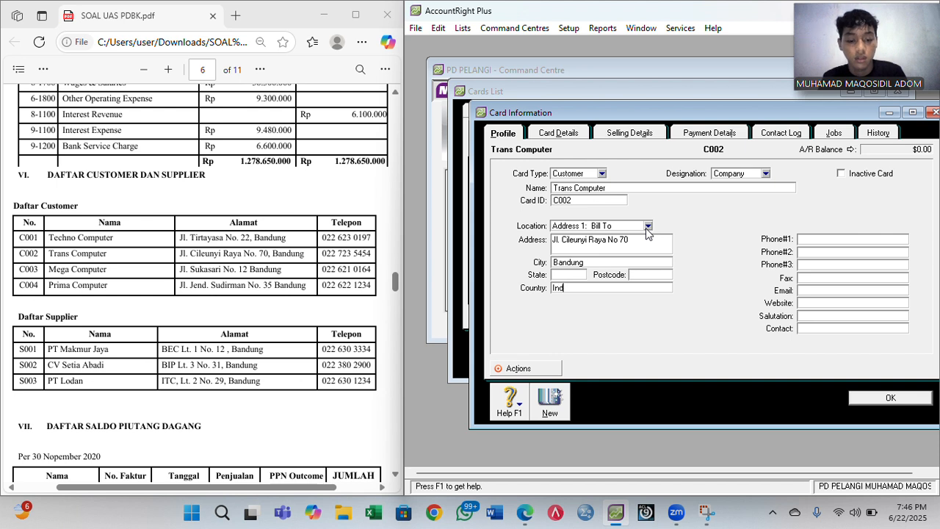
{"action": "type", "text": "onesia"}
{"action": "key", "text": "Tab"}
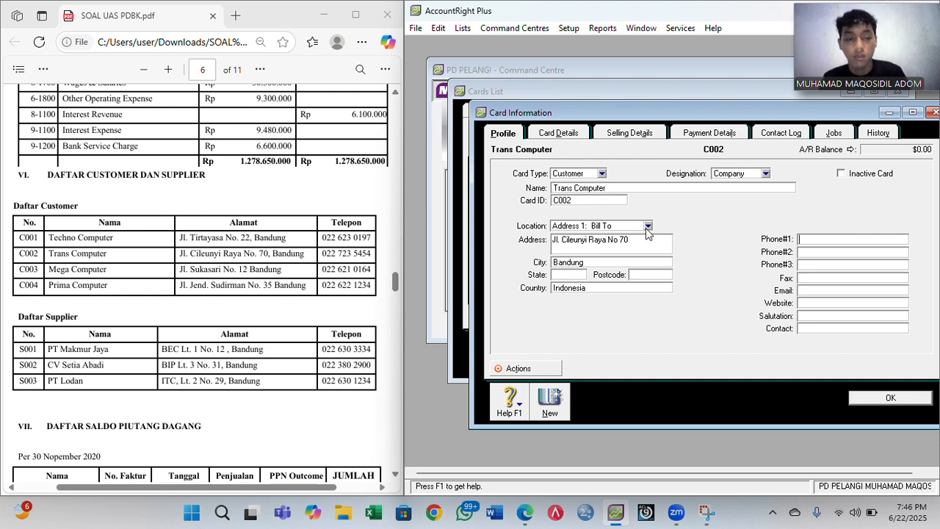
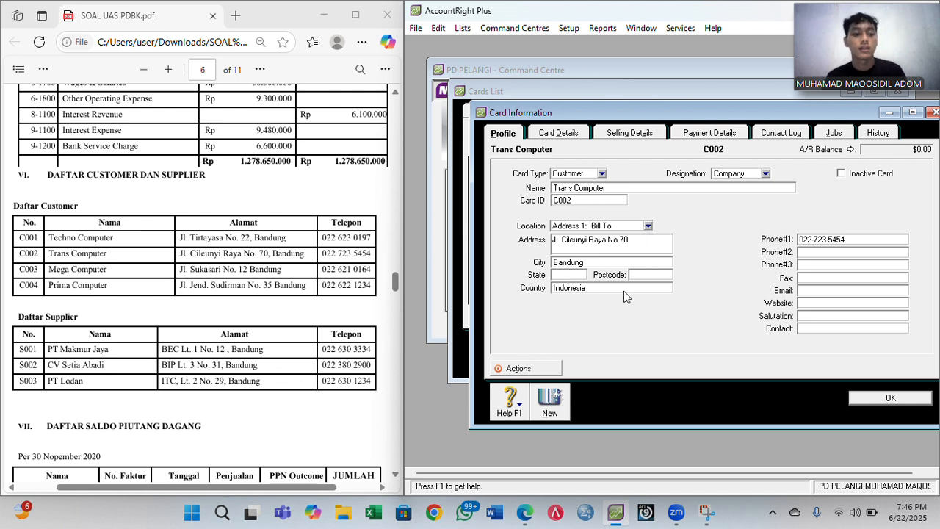
- Create the Mega Computer customer card with its card ID, street address, Bandung, Indonesia and phone
{"action": "left_click", "coordinate": [558, 410]}
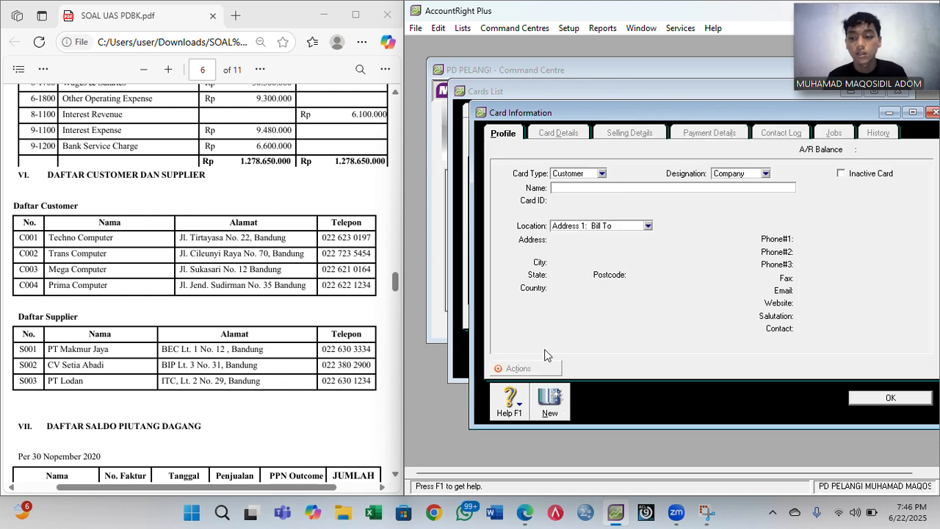
{"action": "type", "text": "Mega"}
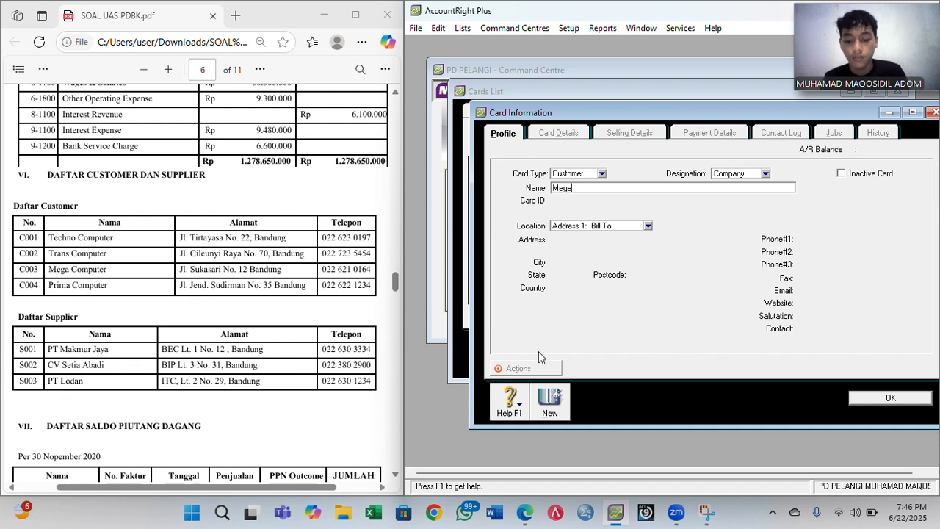
{"action": "type", "text": " Computer"}
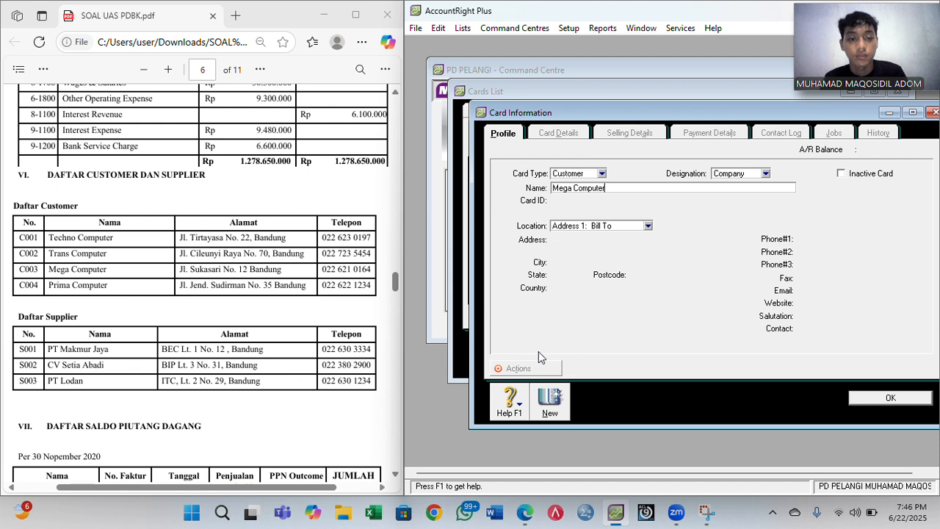
{"action": "key", "text": "Tab"}
{"action": "type", "text": "C003"}
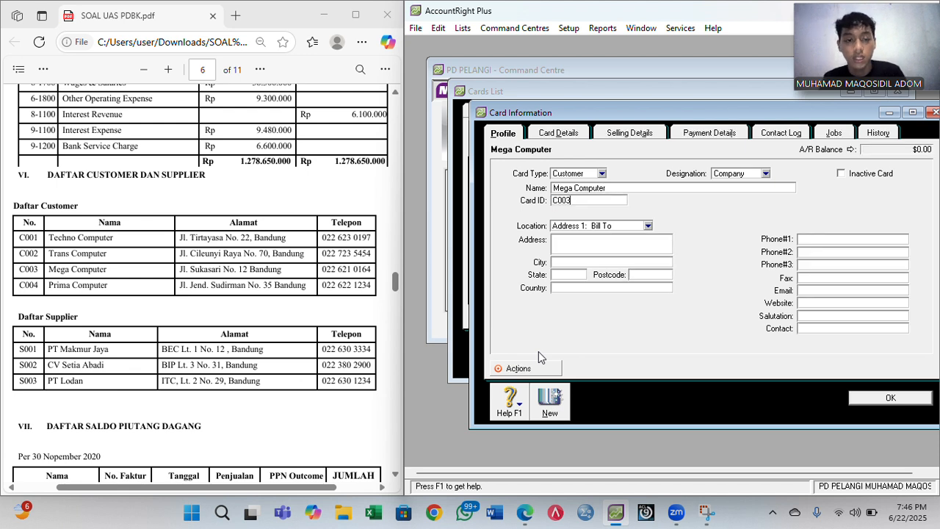
{"action": "key", "text": "Tab"}
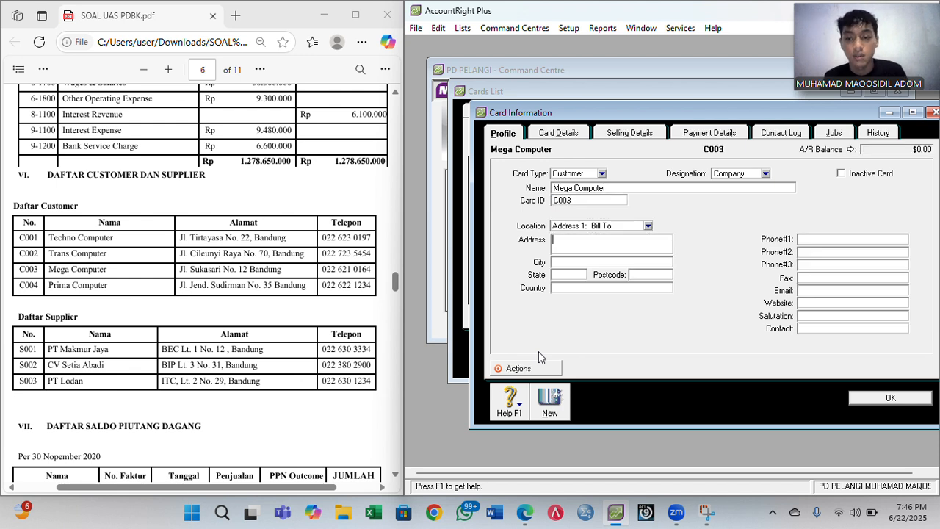
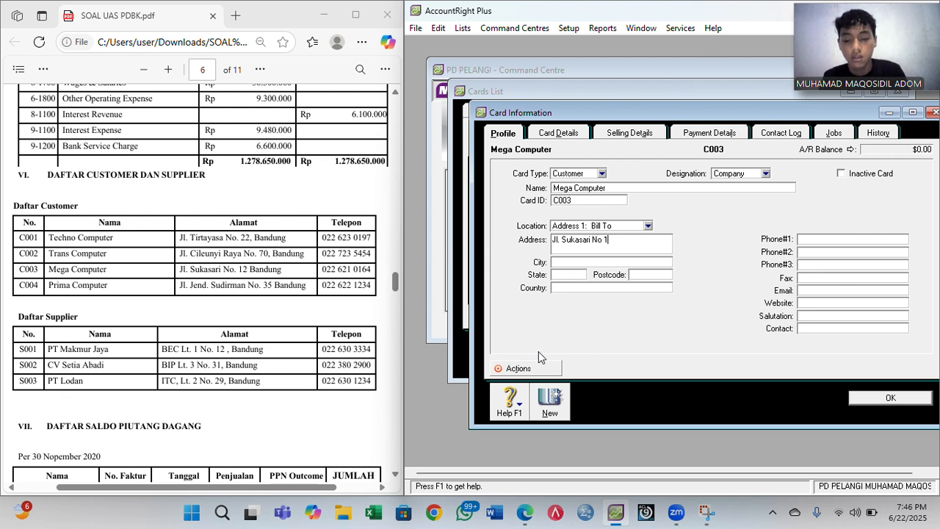
{"action": "key", "text": "Tab"}
{"action": "type", "text": "Band"}
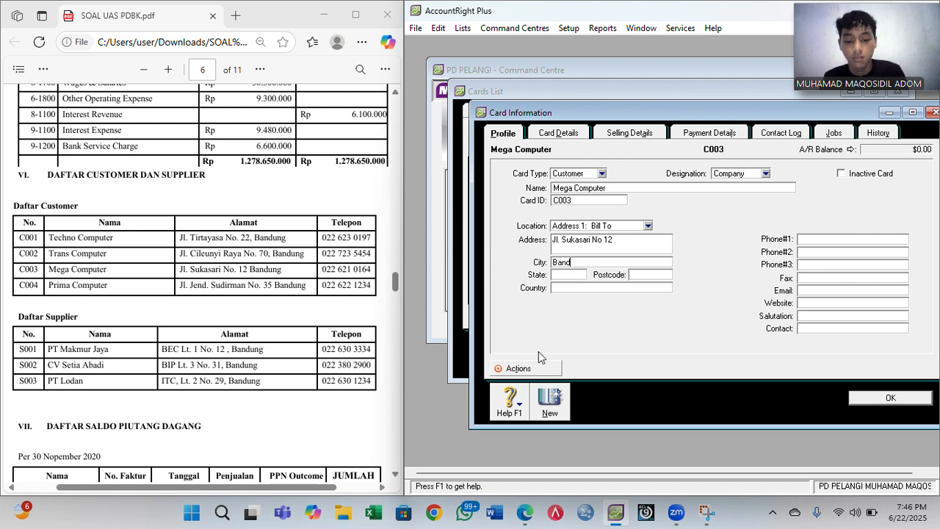
{"action": "type", "text": "ung"}
{"action": "key", "text": "Tab"}
{"action": "key", "text": "Tab"}
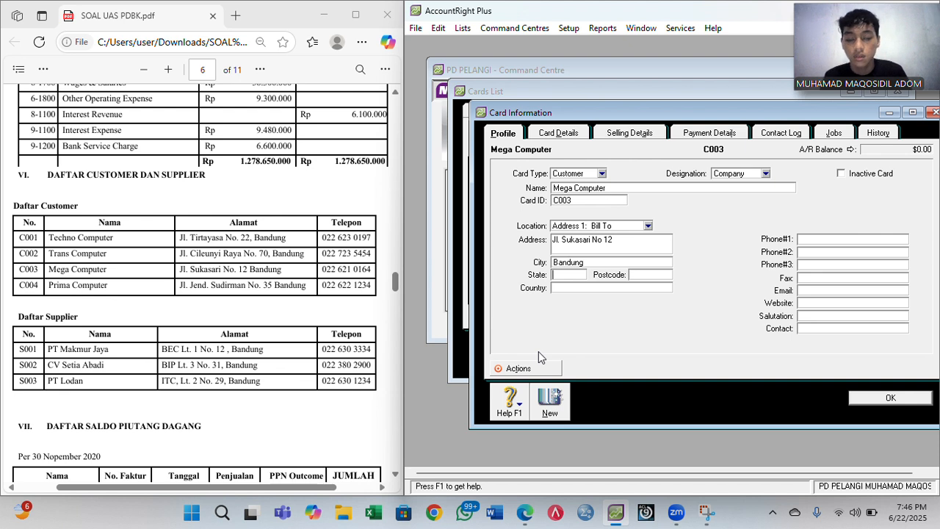
{"action": "type", "text": "Indonesia"}
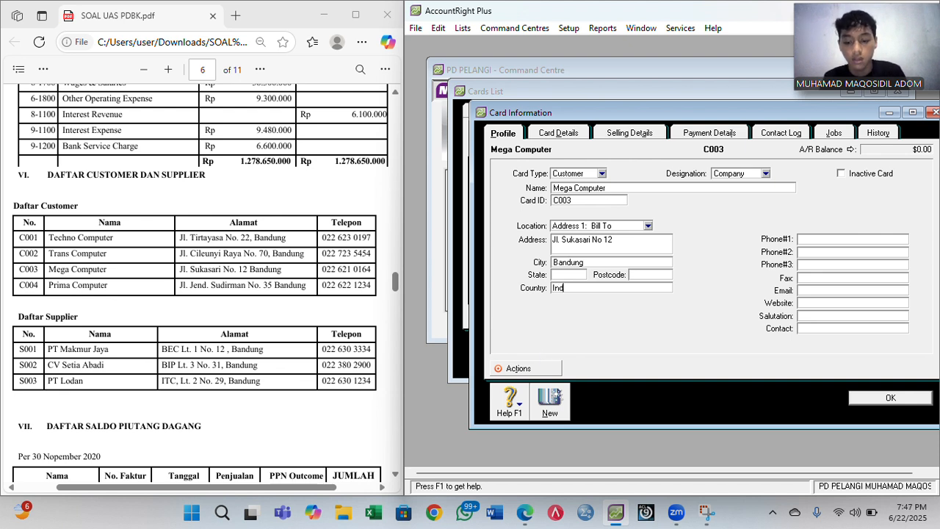
{"action": "key", "text": "Tab"}
{"action": "key", "text": "Tab"}
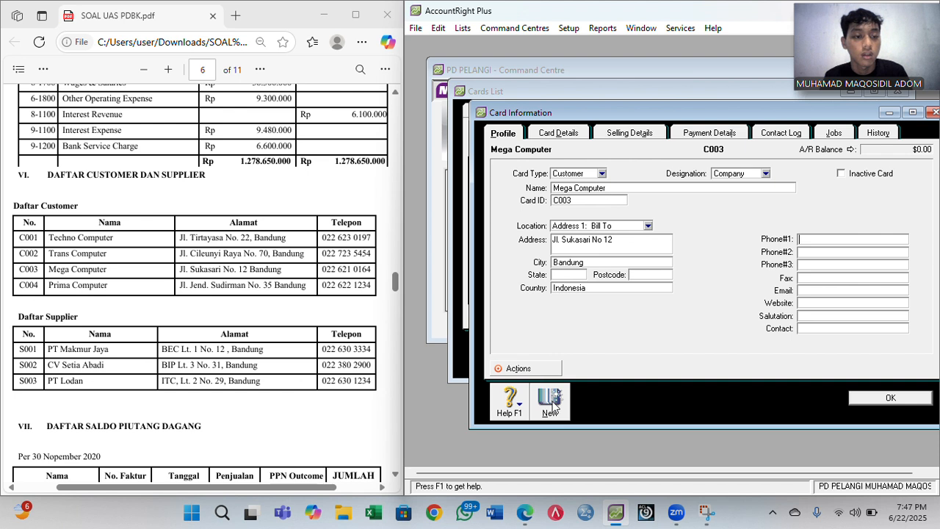
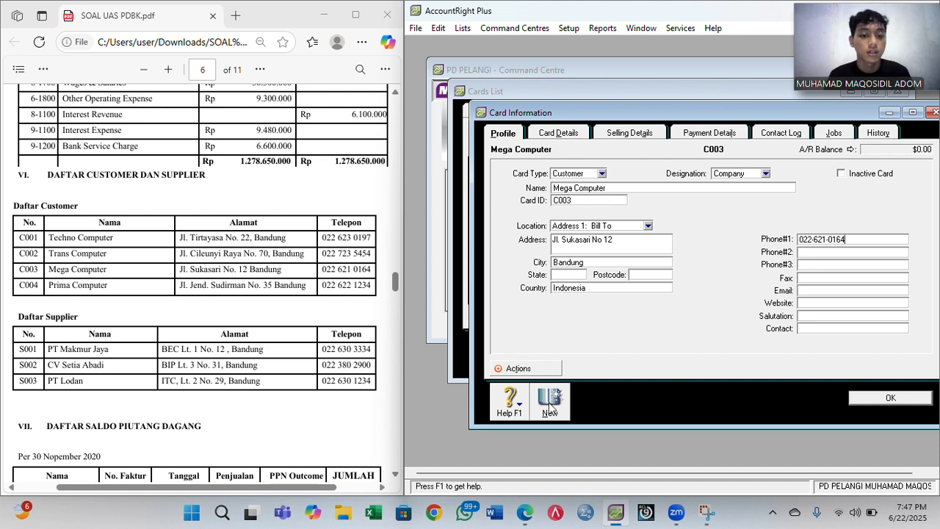
- Save Mega Computer and fill in Prima Computer's card ID, address, Bandung, Indonesia and phone
{"action": "left_click", "coordinate": [550, 406]}
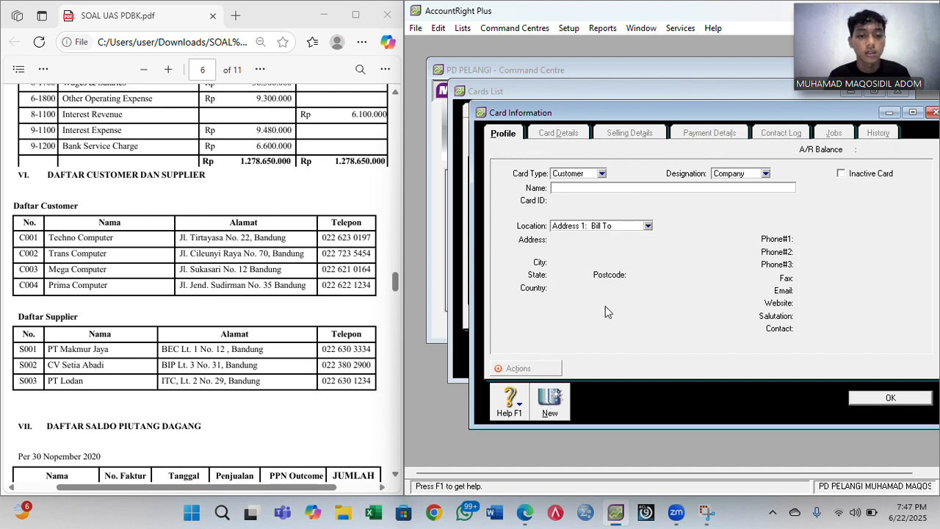
{"action": "type", "text": "P"}
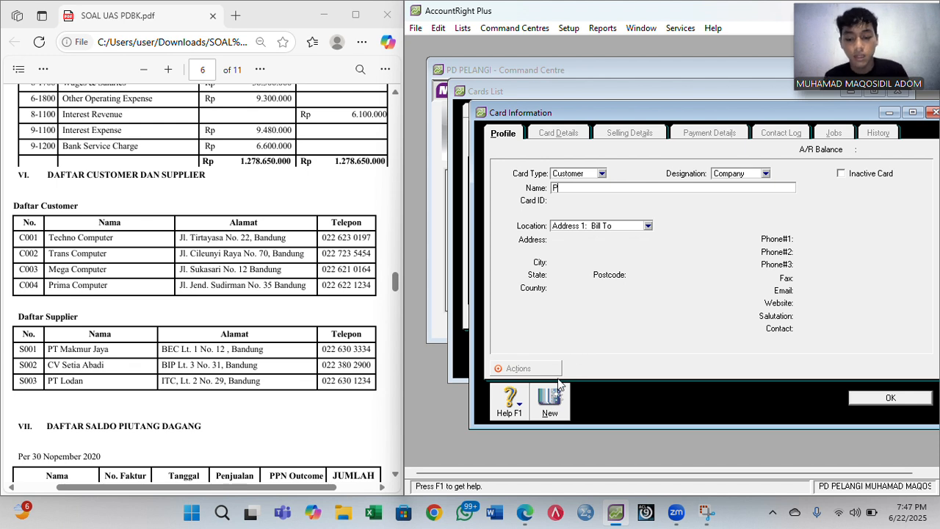
{"action": "type", "text": "rima Computer"}
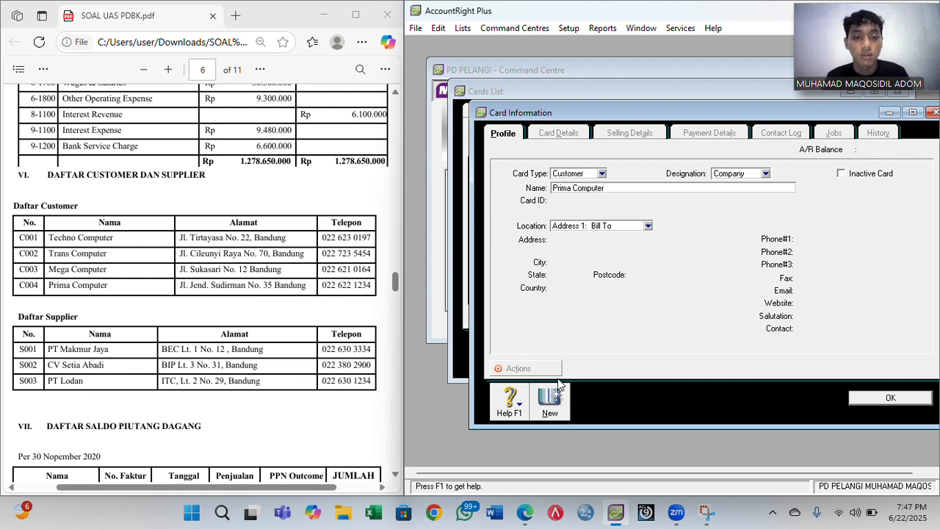
{"action": "key", "text": "Tab"}
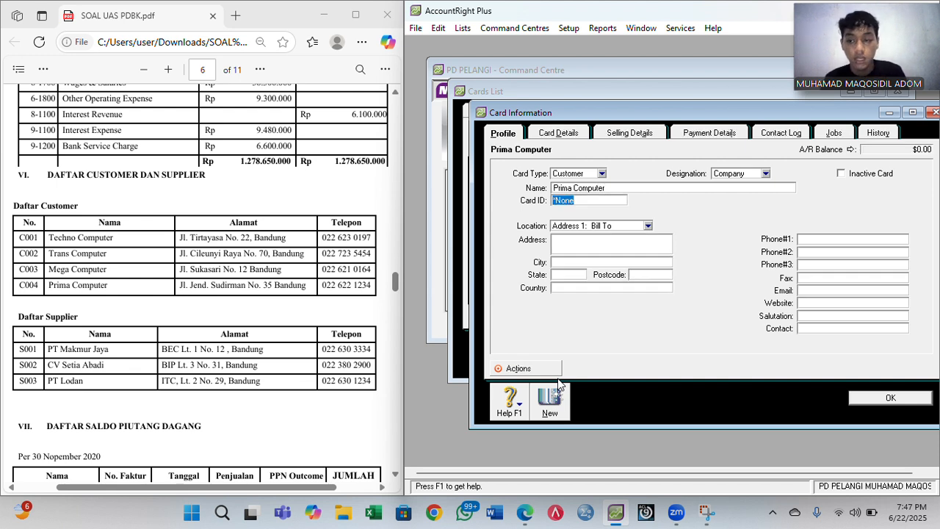
{"action": "type", "text": "C00"}
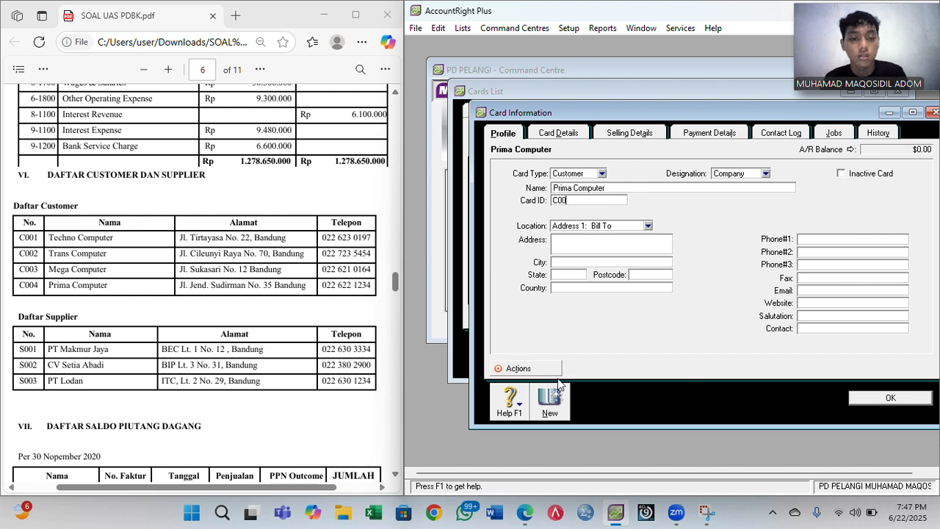
{"action": "type", "text": "4"}
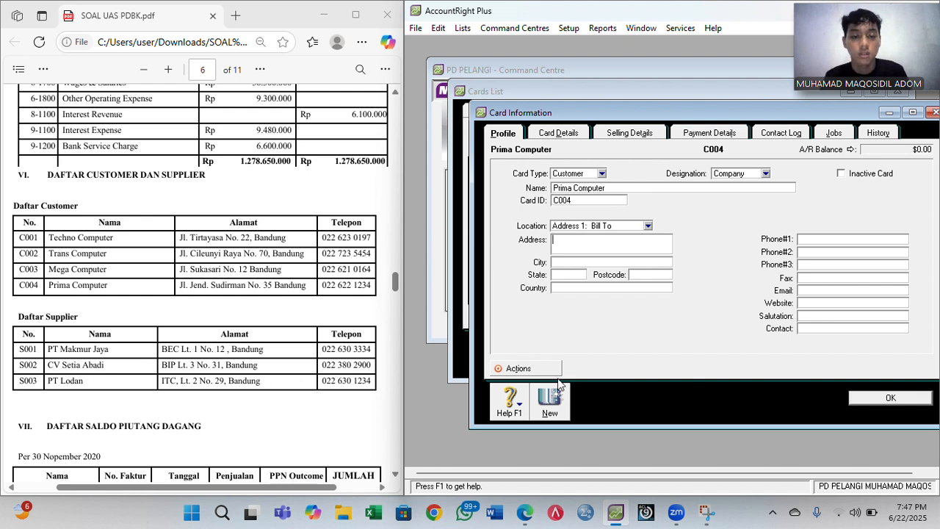
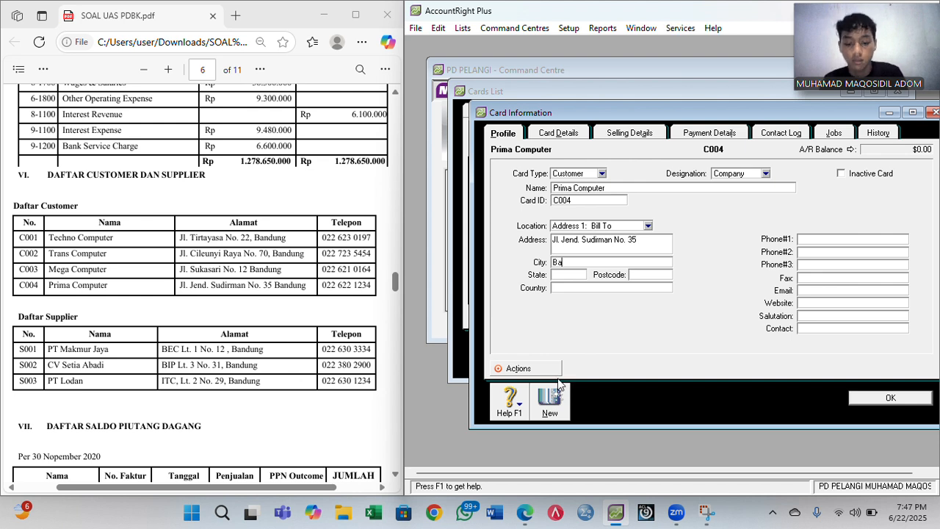
{"action": "key", "text": "Tab"}
{"action": "key", "text": "Tab"}
{"action": "key", "text": "Tab"}
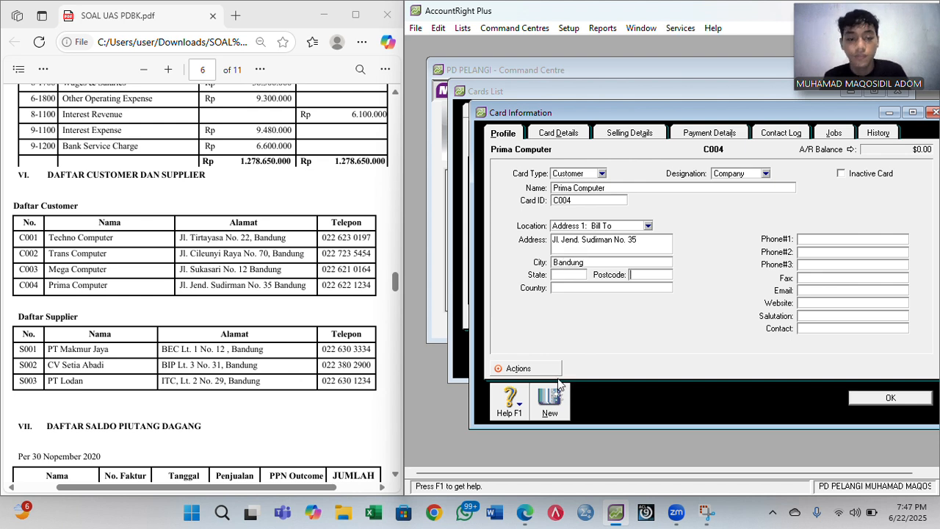
{"action": "type", "text": "Indonesia"}
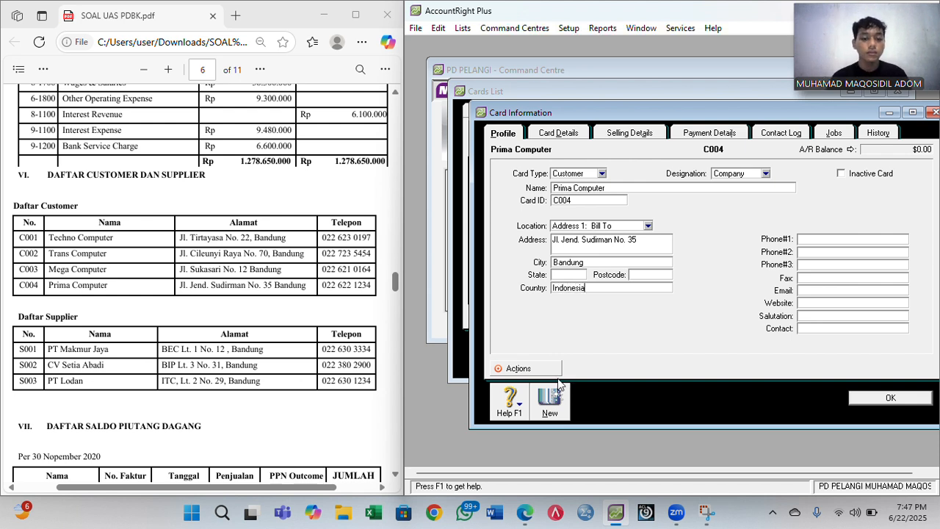
{"action": "key", "text": "Tab"}
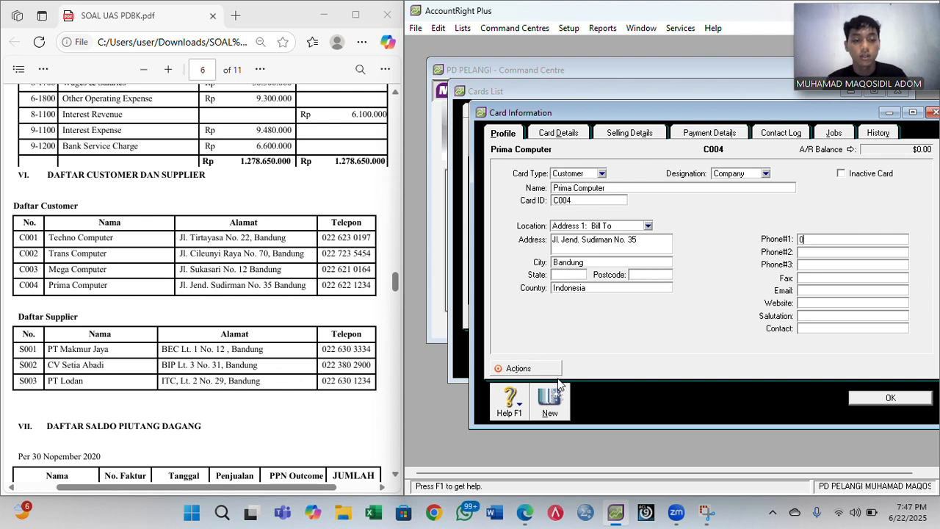
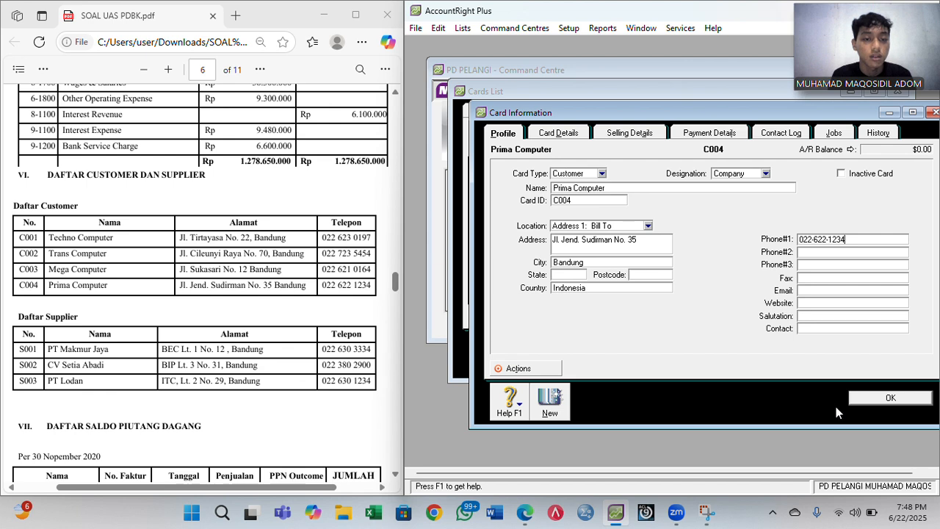
- Save the Prima Computer card and start a new card from the Supplier list
{"action": "left_click", "coordinate": [889, 399]}
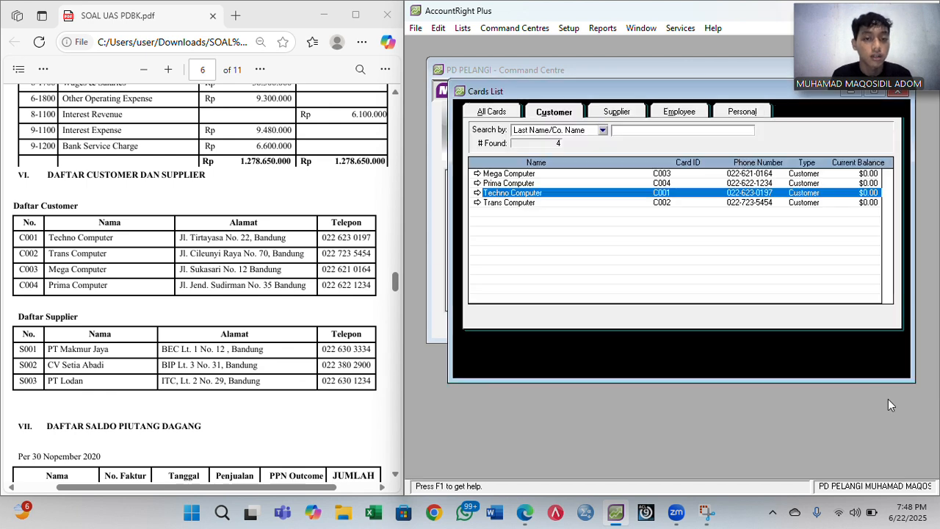
{"action": "left_click", "coordinate": [630, 115]}
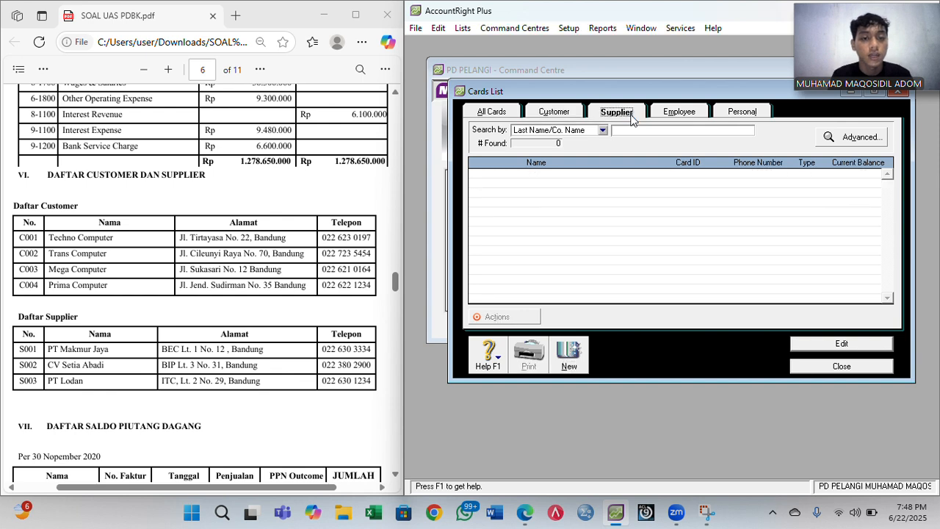
{"action": "left_click", "coordinate": [564, 360]}
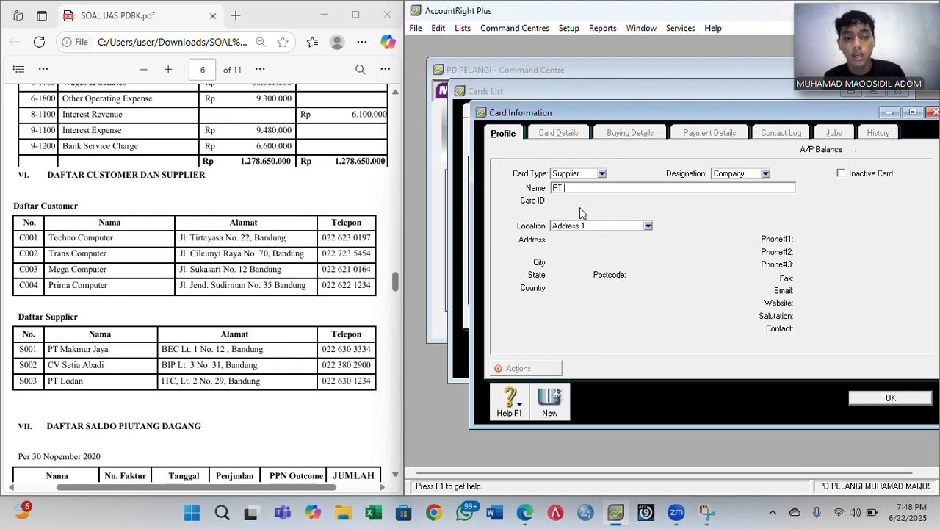
- Fill in supplier PT Makmur Jaya's card ID, address, Bandung, Indonesia and phone, then save it
{"action": "type", "text": "PT Makmu"}
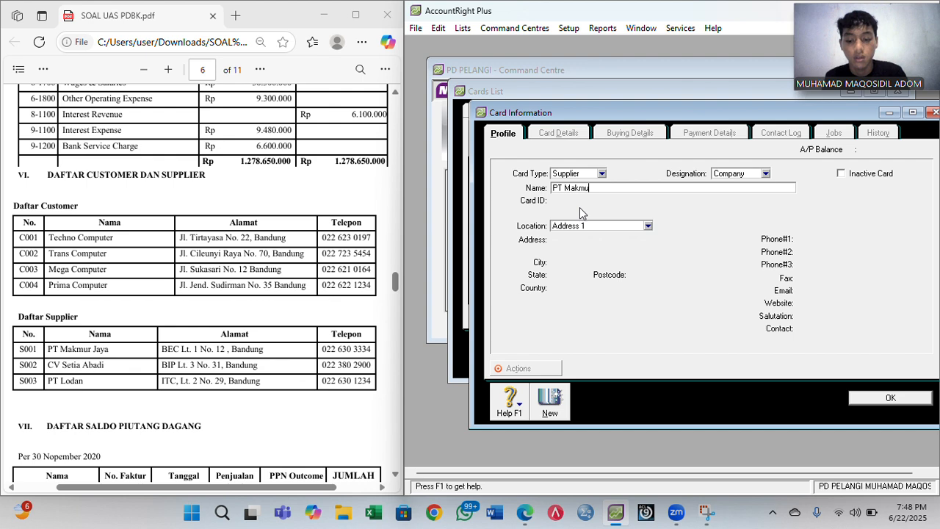
{"action": "type", "text": "r Jaya"}
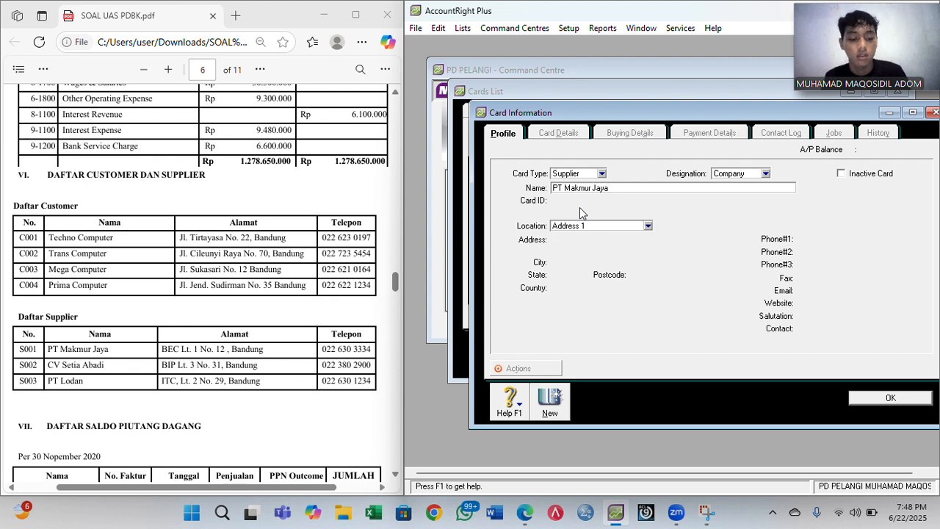
{"action": "key", "text": "Tab"}
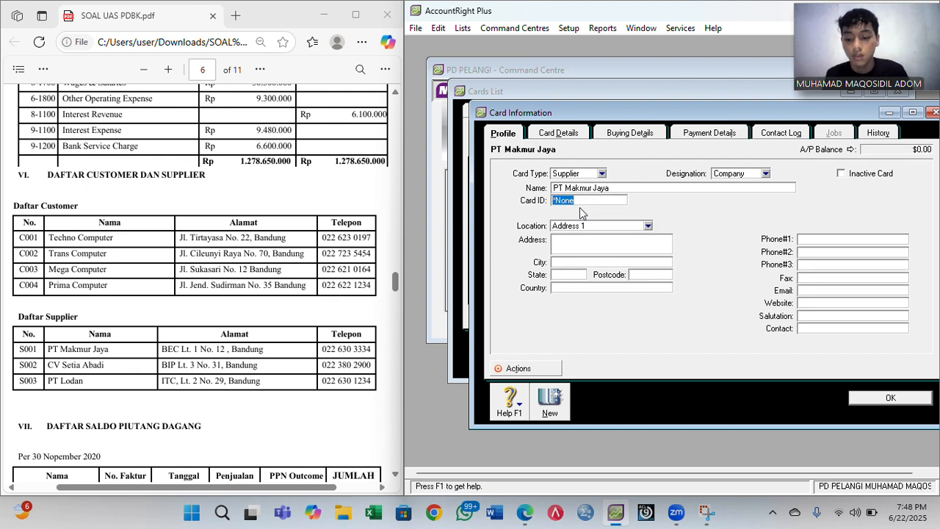
{"action": "type", "text": "S001"}
{"action": "key", "text": "Tab"}
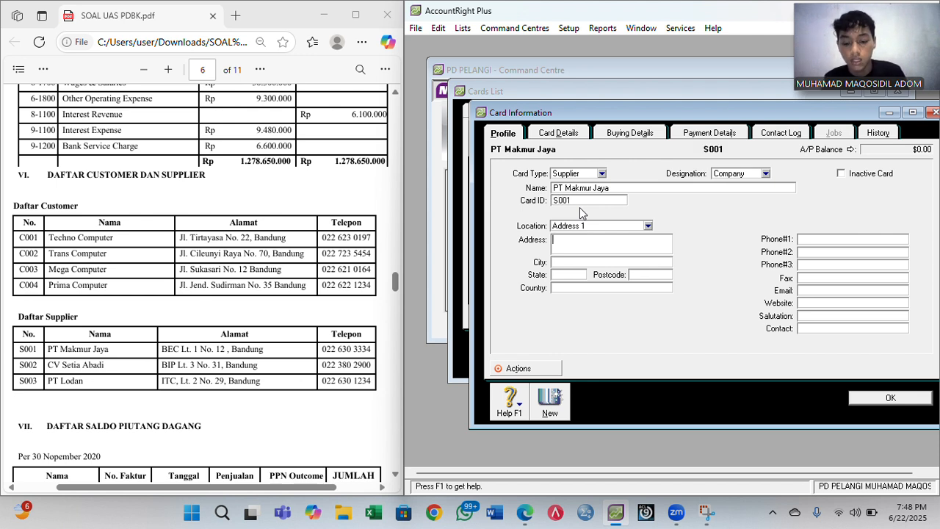
{"action": "type", "text": "BEC"}
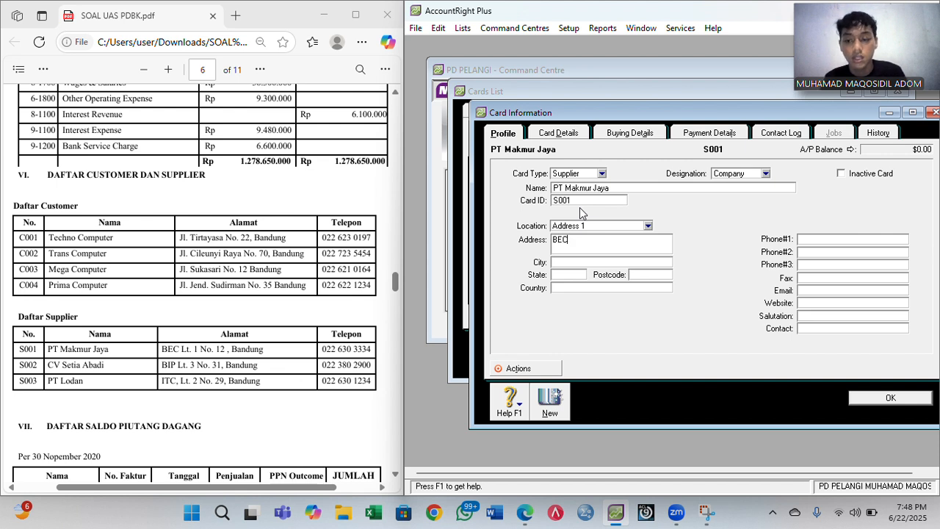
{"action": "type", "text": " Lt"}
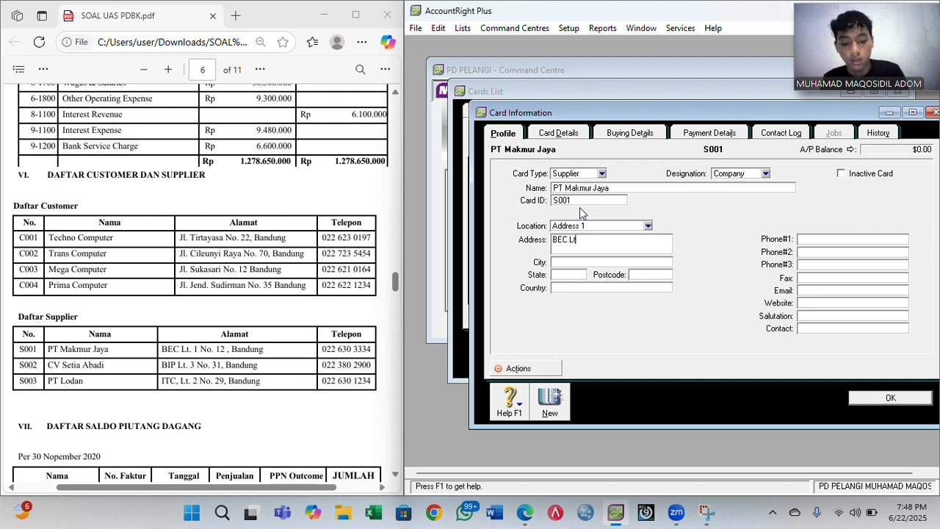
{"action": "type", "text": ". 1 No"}
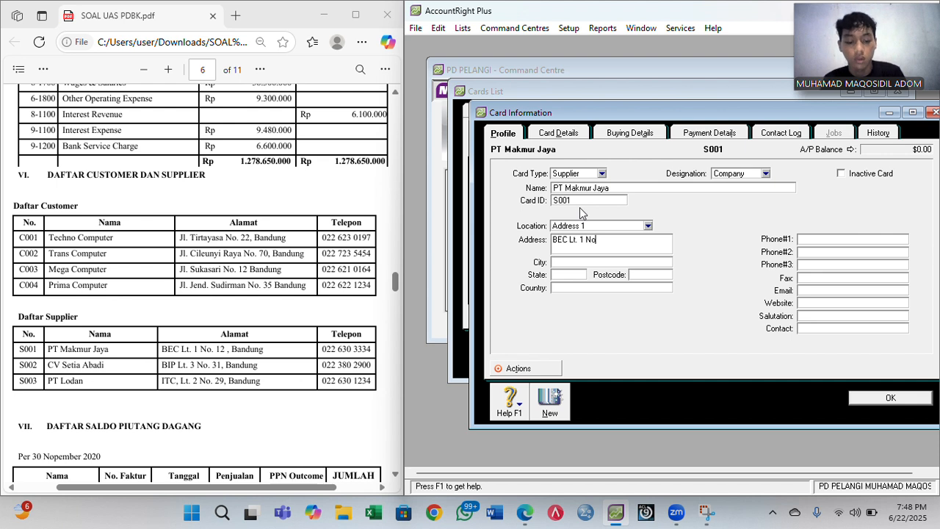
{"action": "type", "text": " 12"}
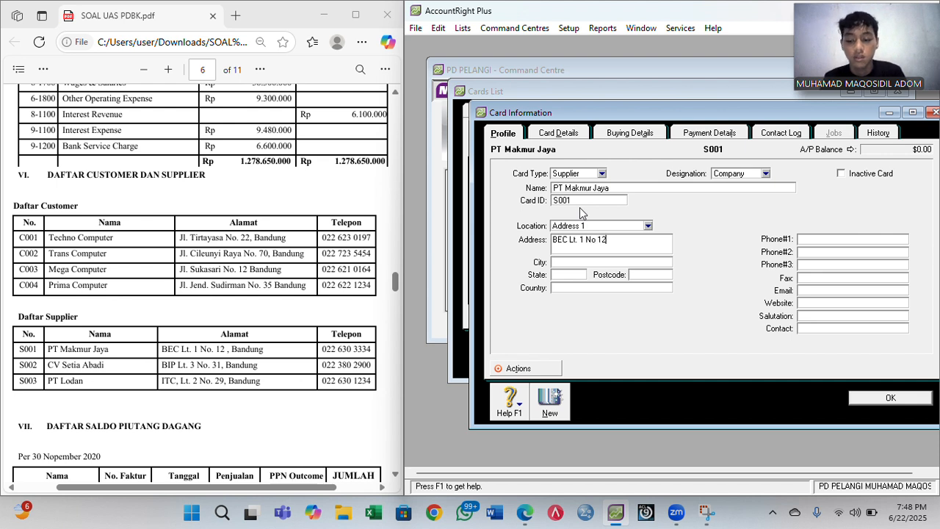
{"action": "type", "text": "Bandung"}
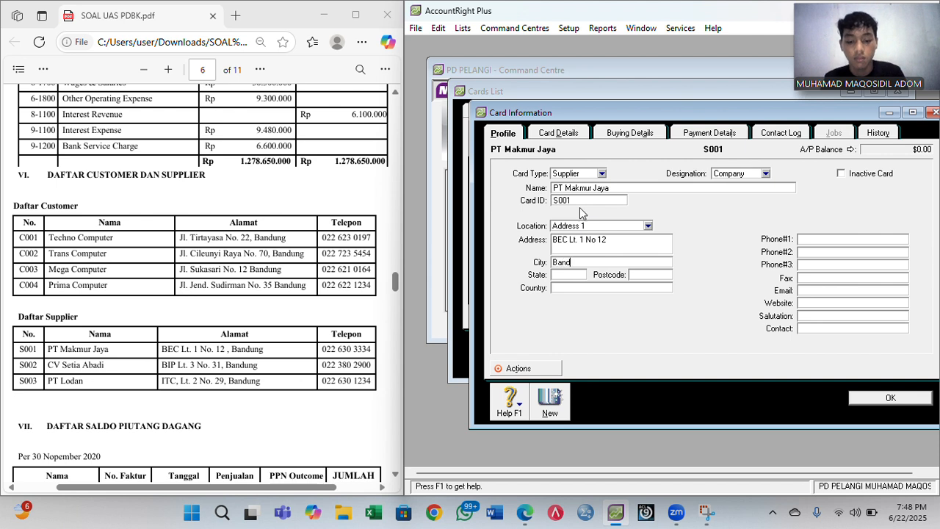
{"action": "key", "text": "Tab"}
{"action": "key", "text": "Tab"}
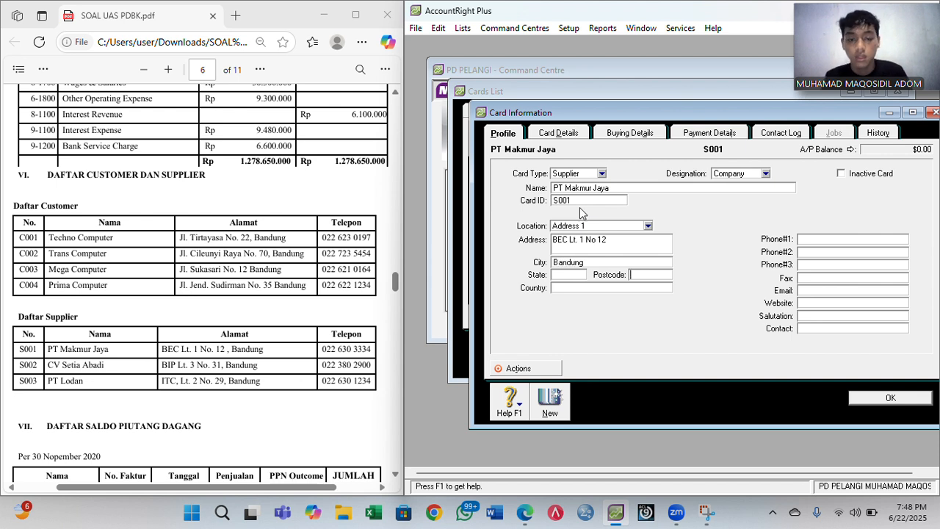
{"action": "type", "text": "Indonesia"}
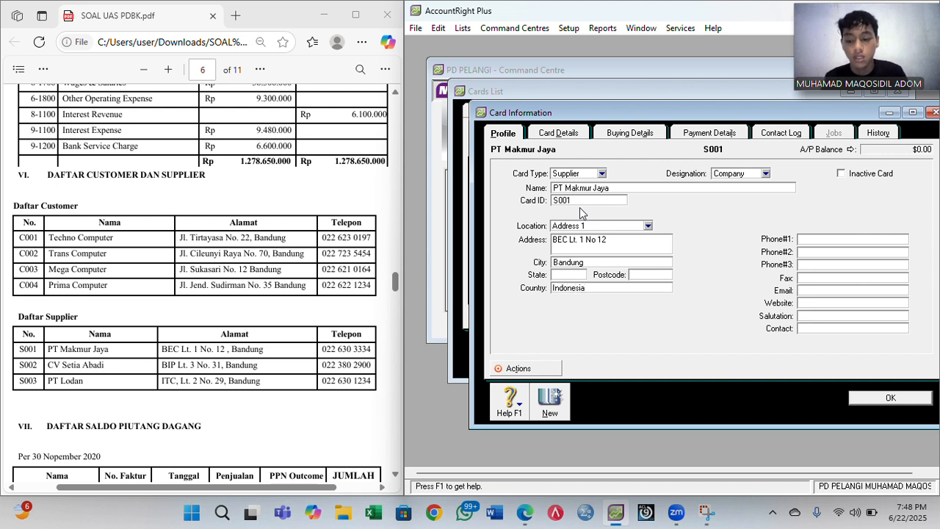
{"action": "key", "text": "Tab"}
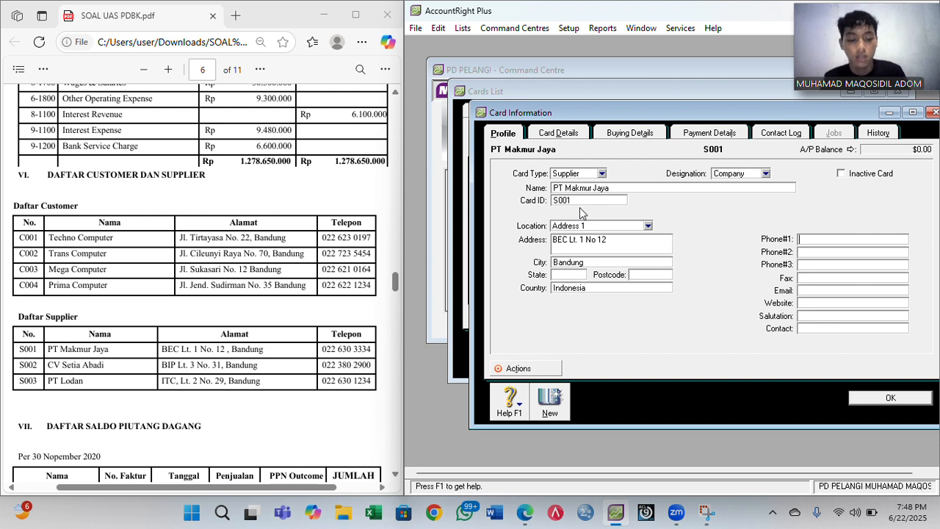
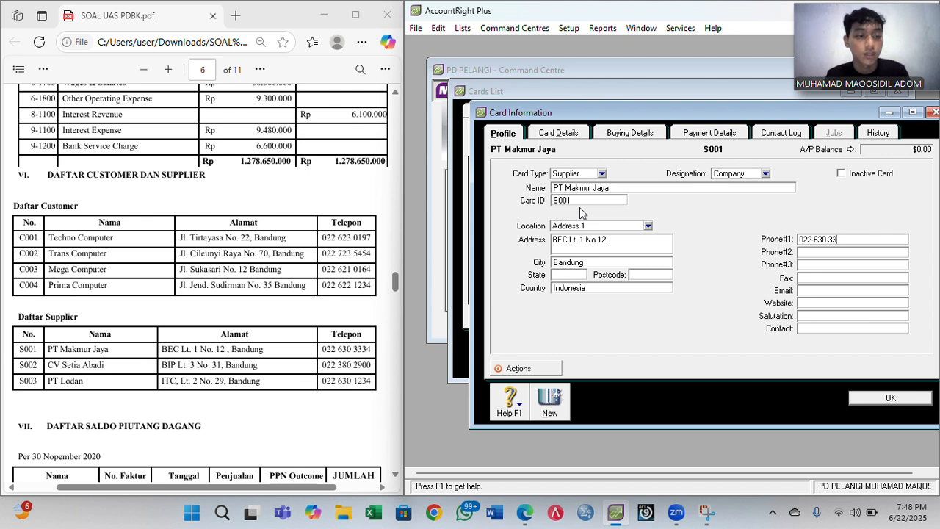
{"action": "left_click", "coordinate": [560, 408]}
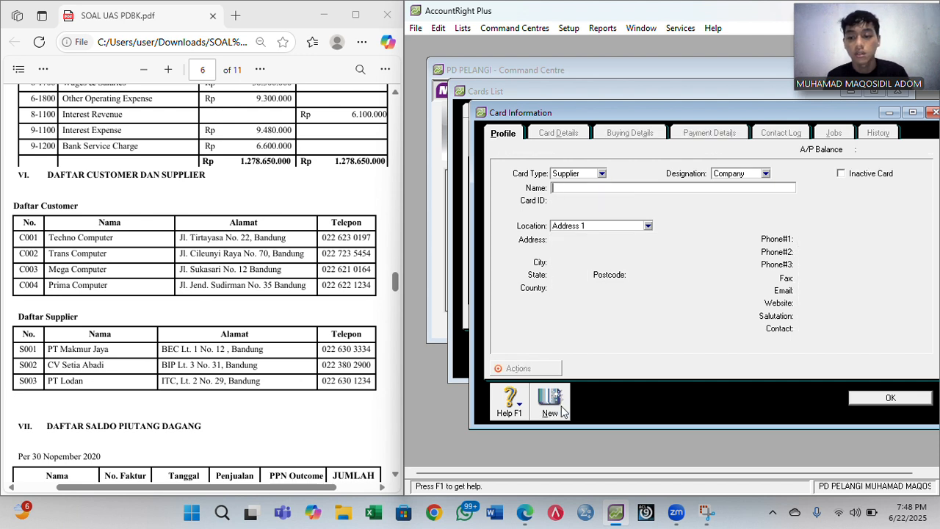
- Enter supplier CV Setia Abadi with its card ID, street address, city Bandung, country Indonesia and phone
{"action": "type", "text": "CV S"}
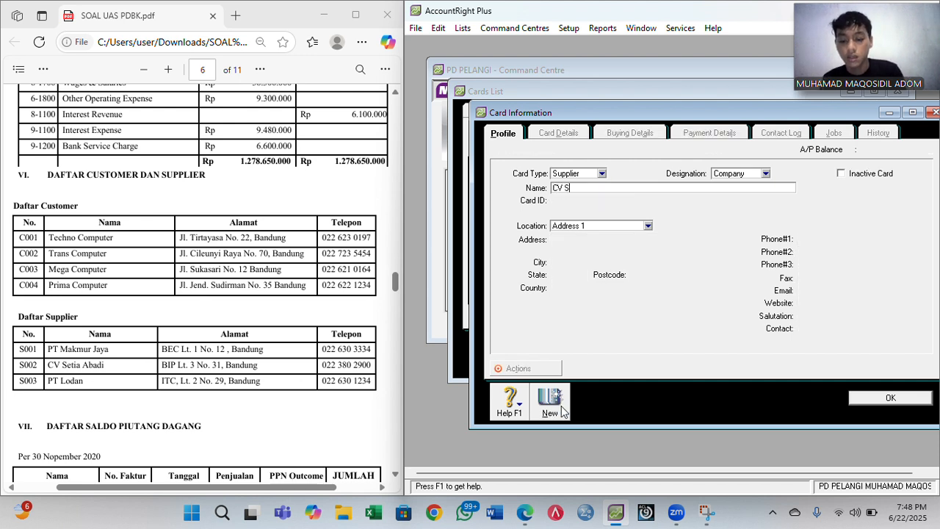
{"action": "type", "text": "etia"}
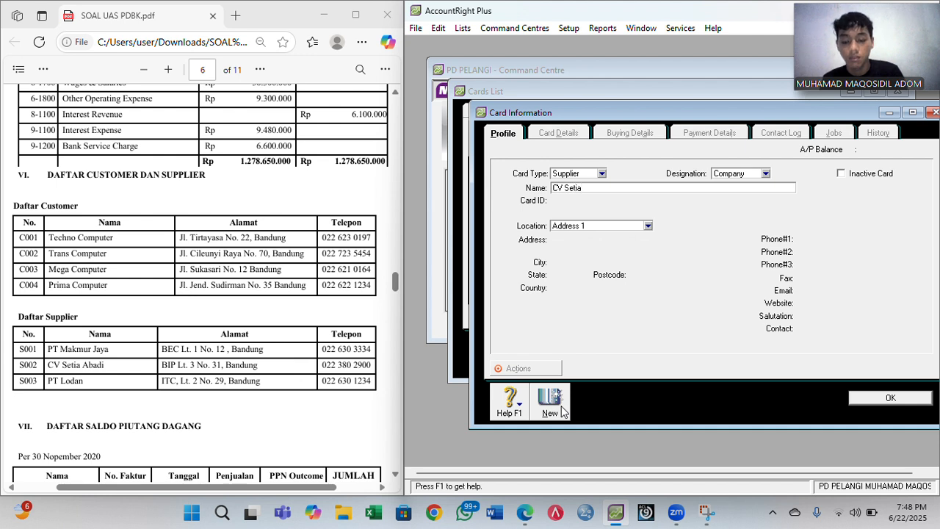
{"action": "type", "text": " Abadi"}
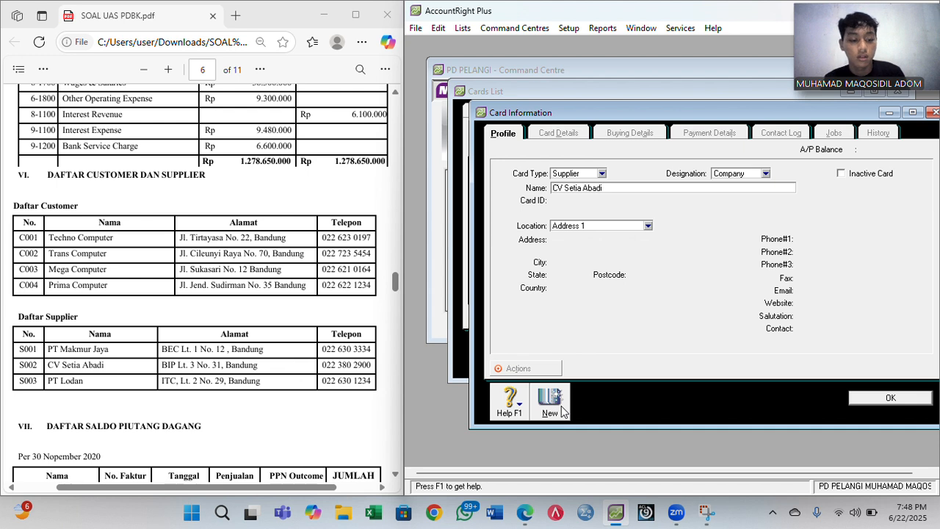
{"action": "key", "text": "Tab"}
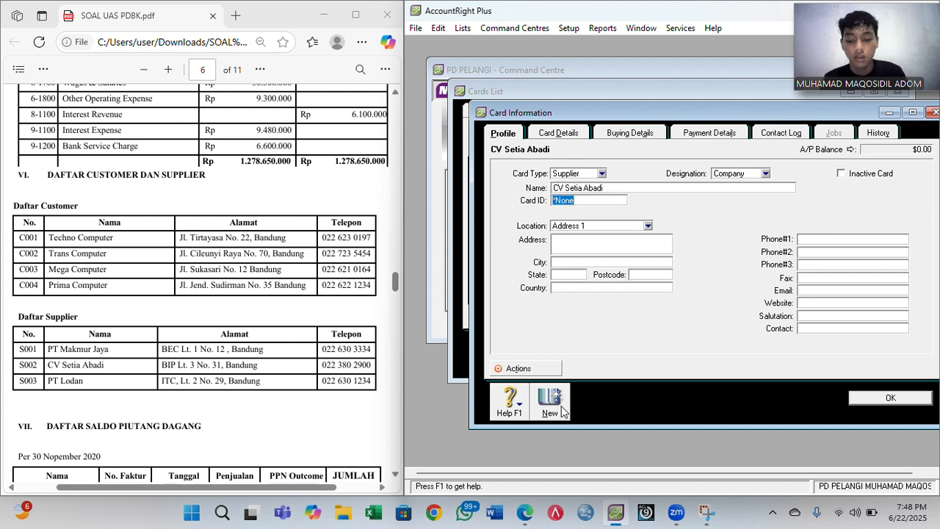
{"action": "type", "text": "S002"}
{"action": "key", "text": "Tab"}
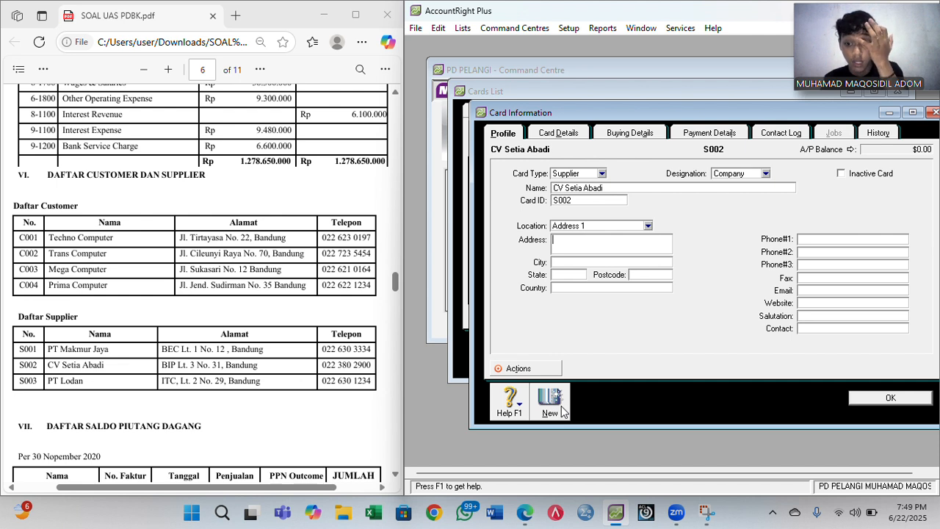
{"action": "type", "text": "BIP"}
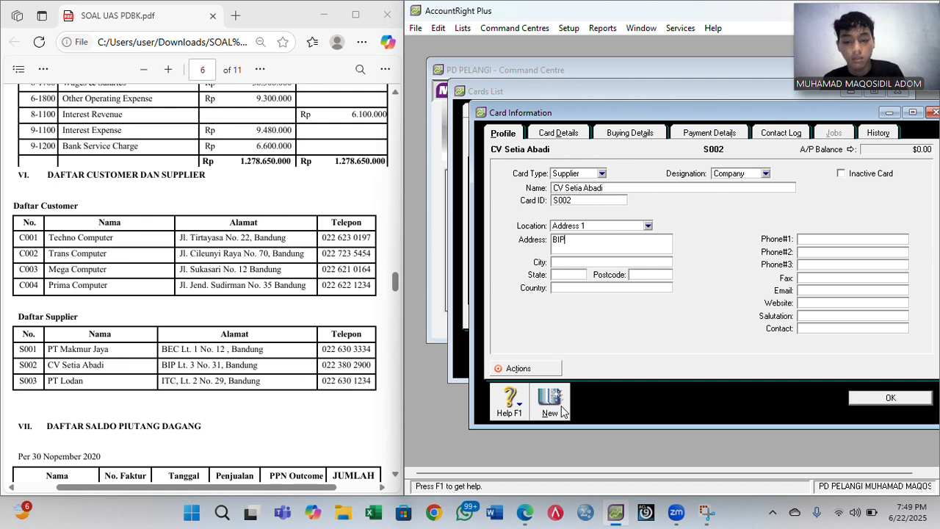
{"action": "type", "text": " Lt"}
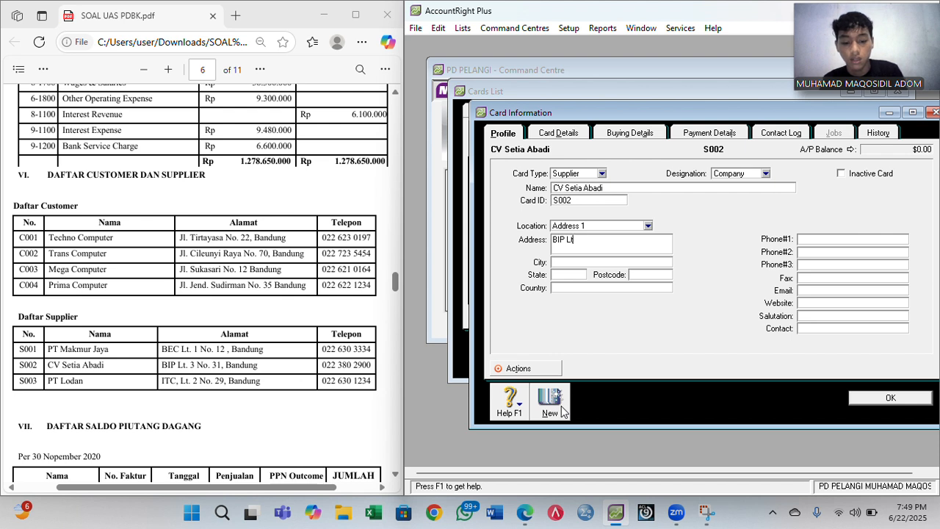
{"action": "type", "text": ". 3"}
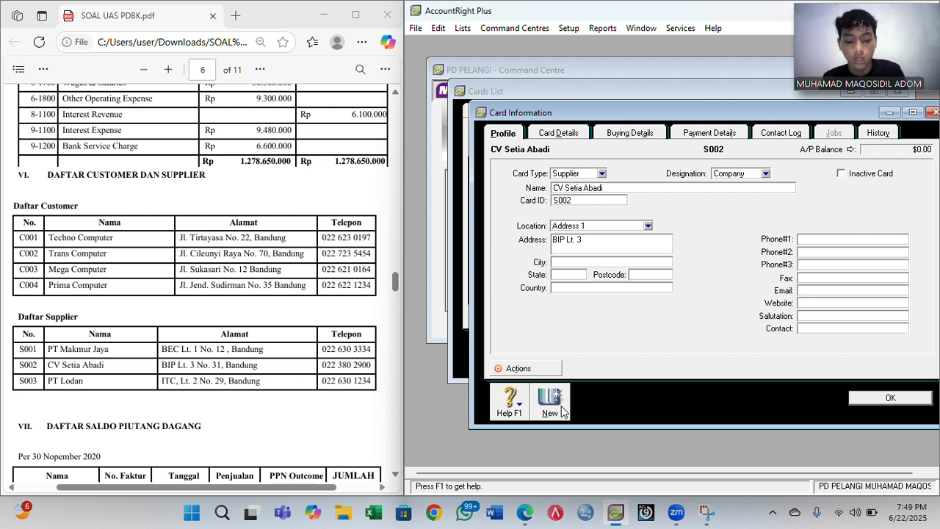
{"action": "type", "text": " No 31"}
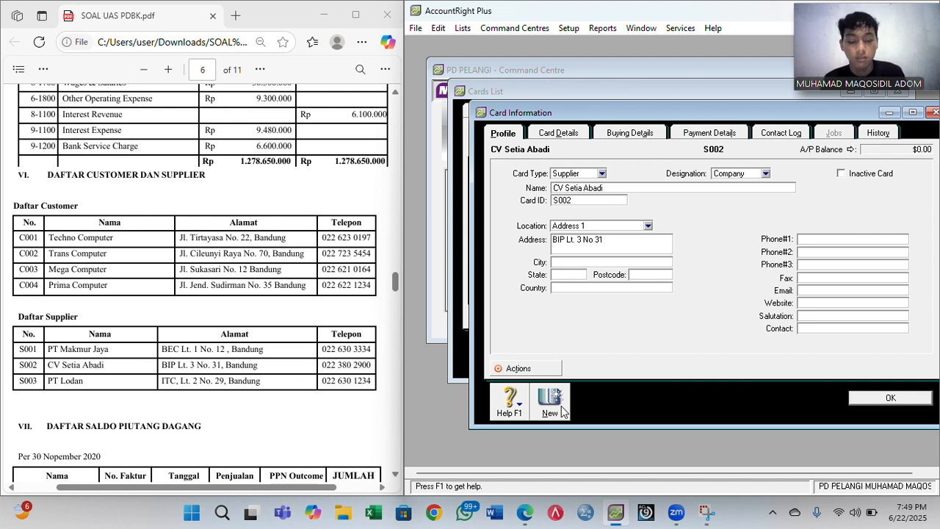
{"action": "key", "text": "Tab"}
{"action": "type", "text": "Bandung"}
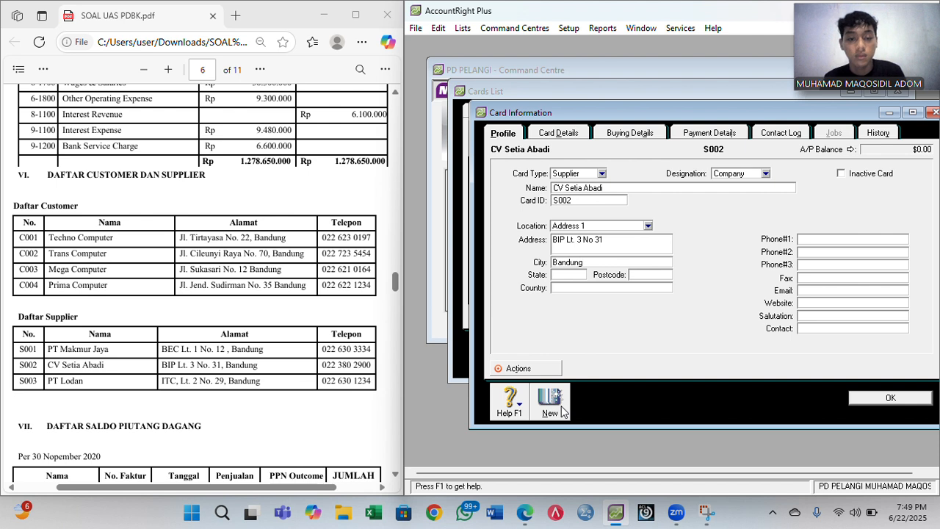
{"action": "key", "text": "Tab"}
{"action": "key", "text": "Tab"}
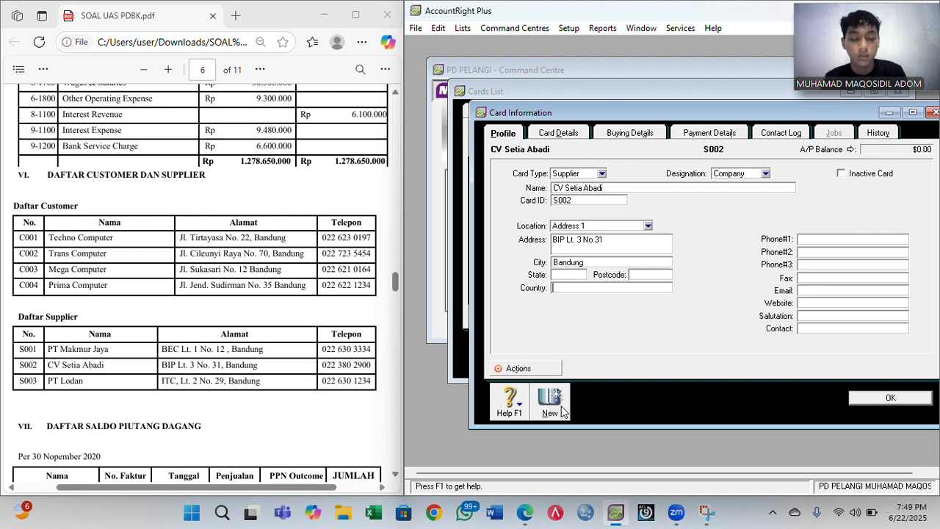
{"action": "type", "text": "Indonesia"}
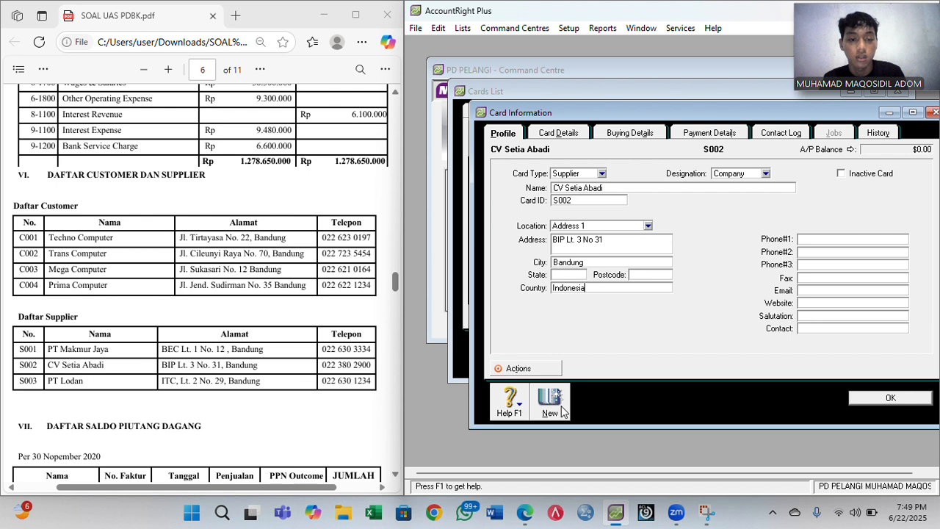
{"action": "key", "text": "Tab"}
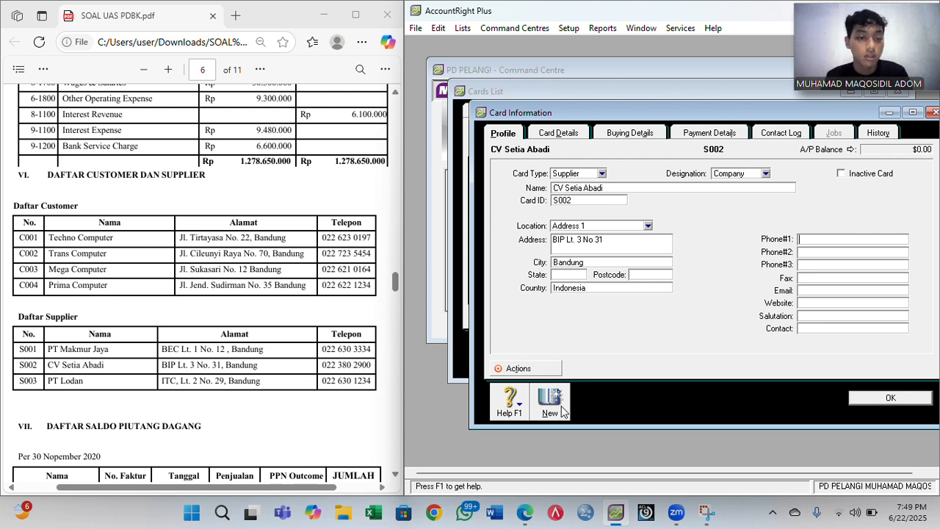
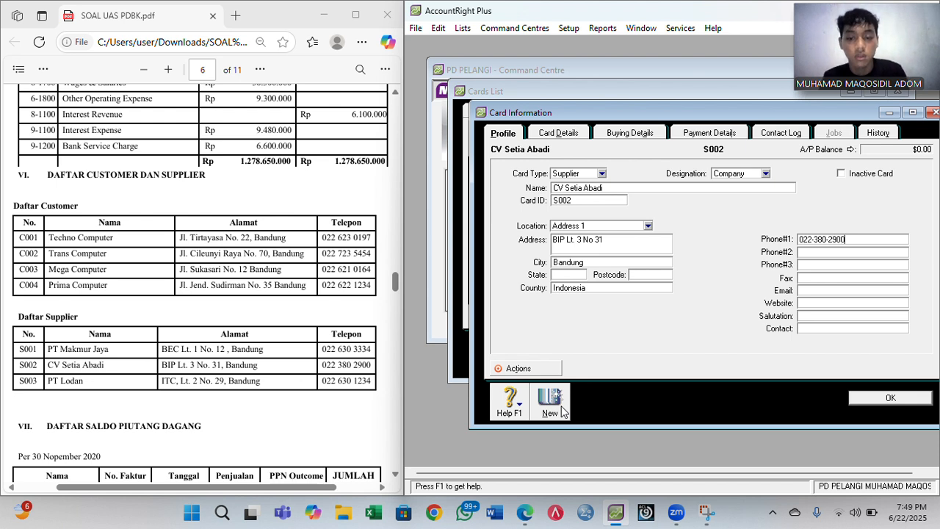
- Save CV Setia Abadi and start a PT Lodan supplier card with its card ID and street address
{"action": "left_click", "coordinate": [561, 412]}
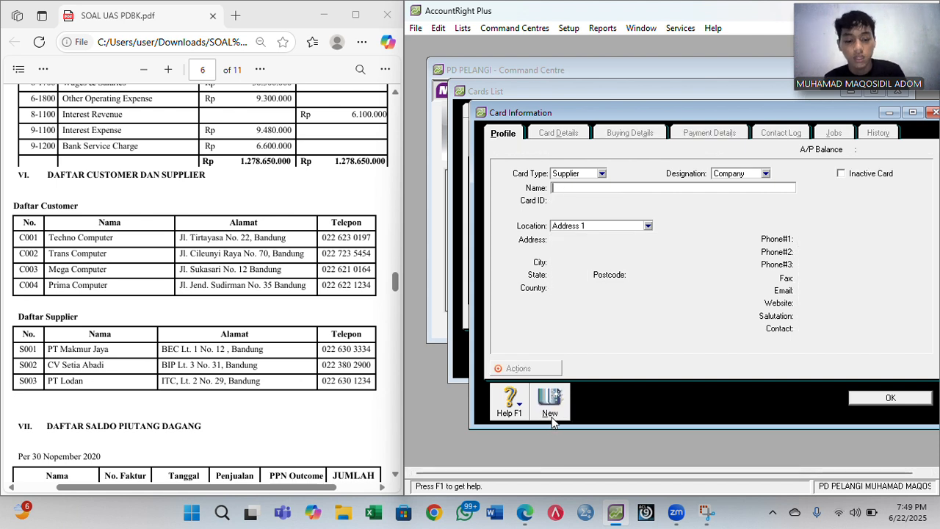
{"action": "type", "text": "PT"}
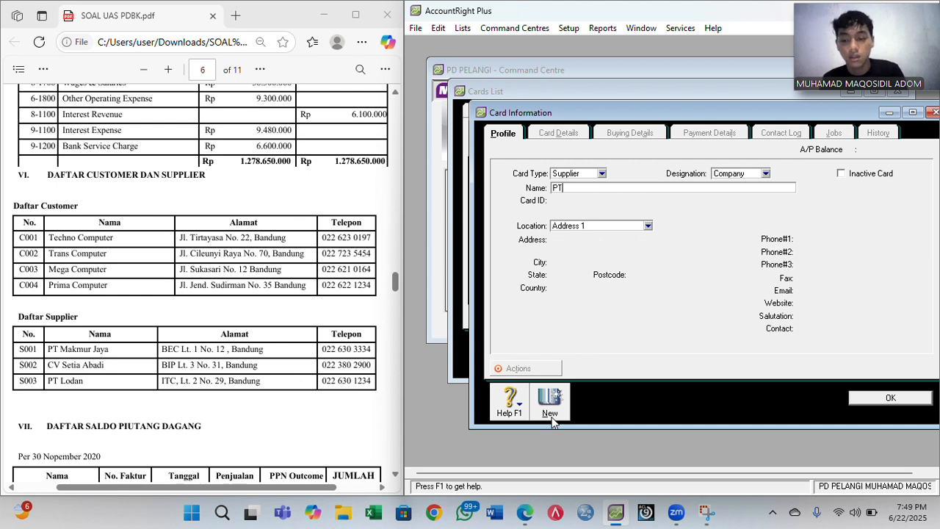
{"action": "type", "text": " Lodan"}
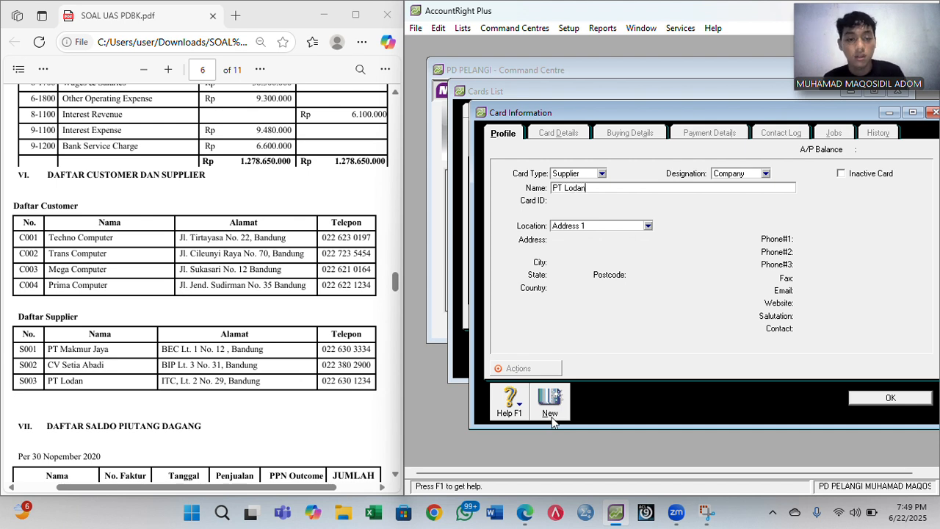
{"action": "key", "text": "Tab"}
{"action": "type", "text": "S003"}
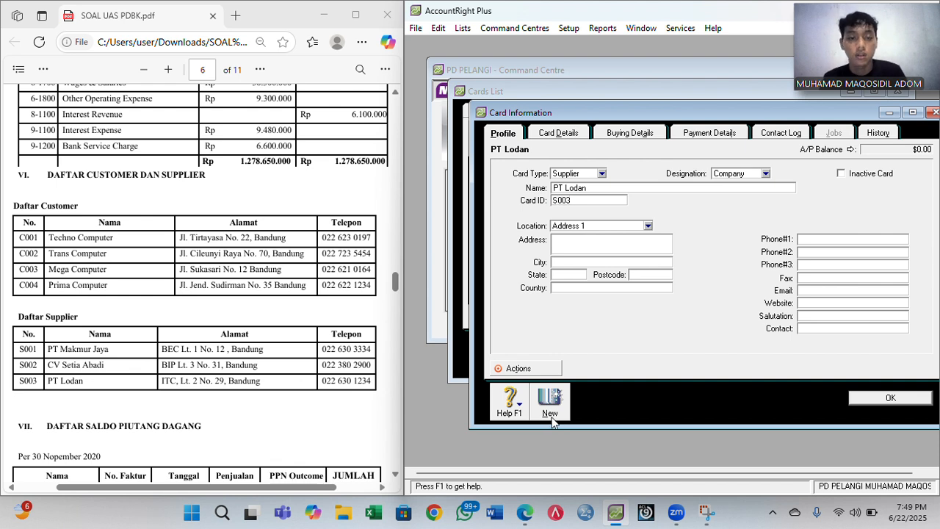
{"action": "key", "text": "Tab"}
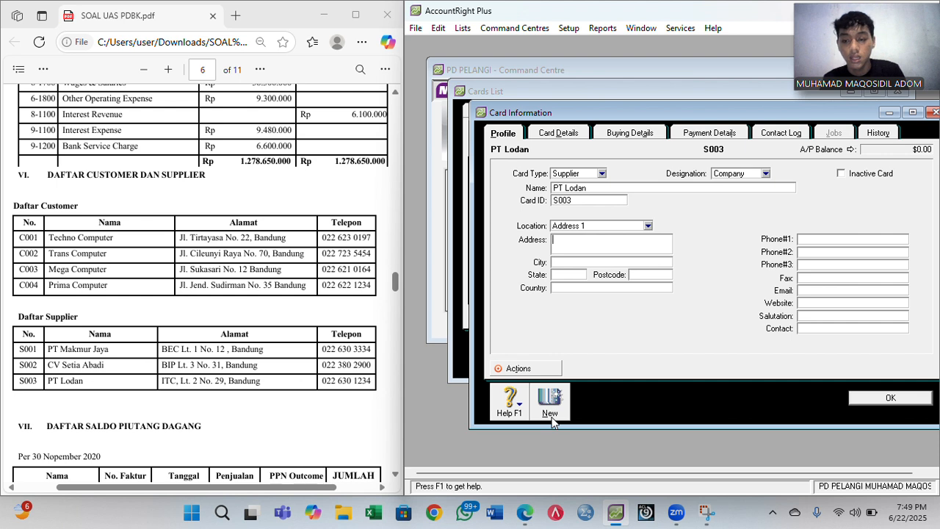
{"action": "type", "text": "ITC"}
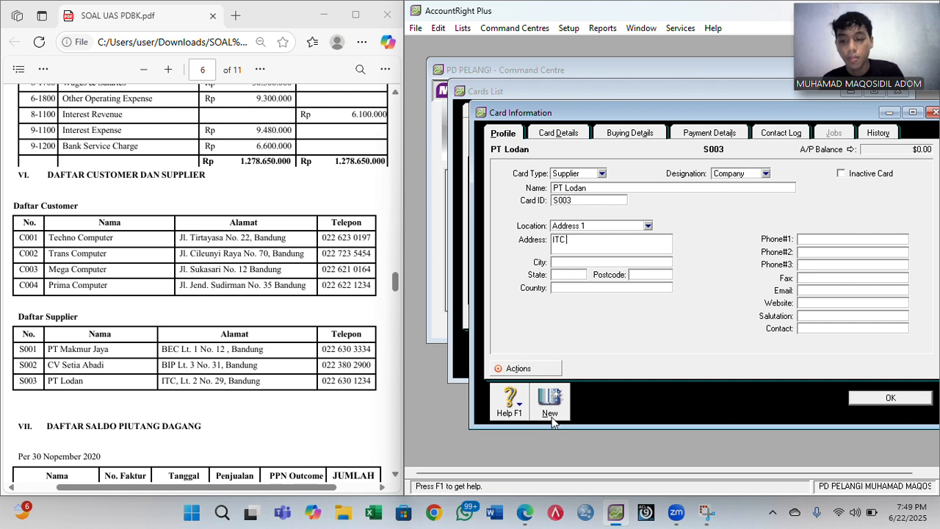
{"action": "type", "text": ", Lt."}
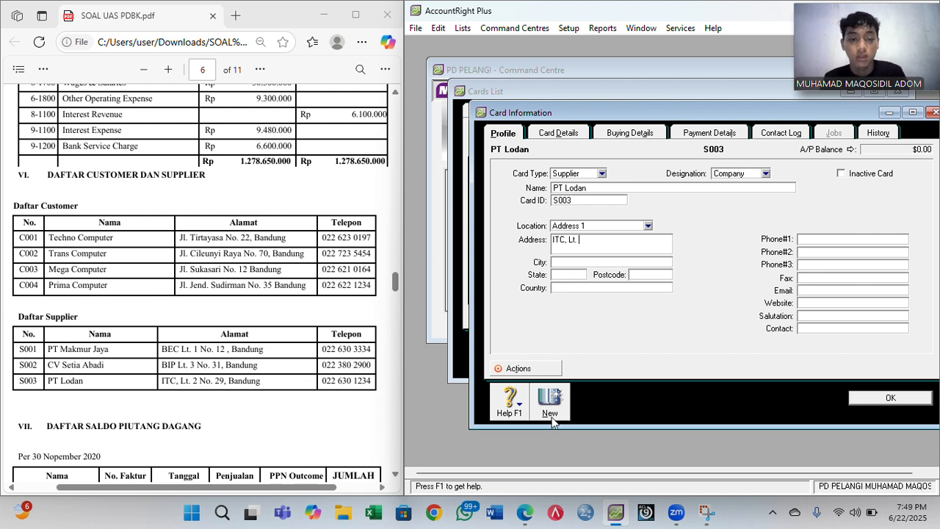
{"action": "type", "text": "2 No"}
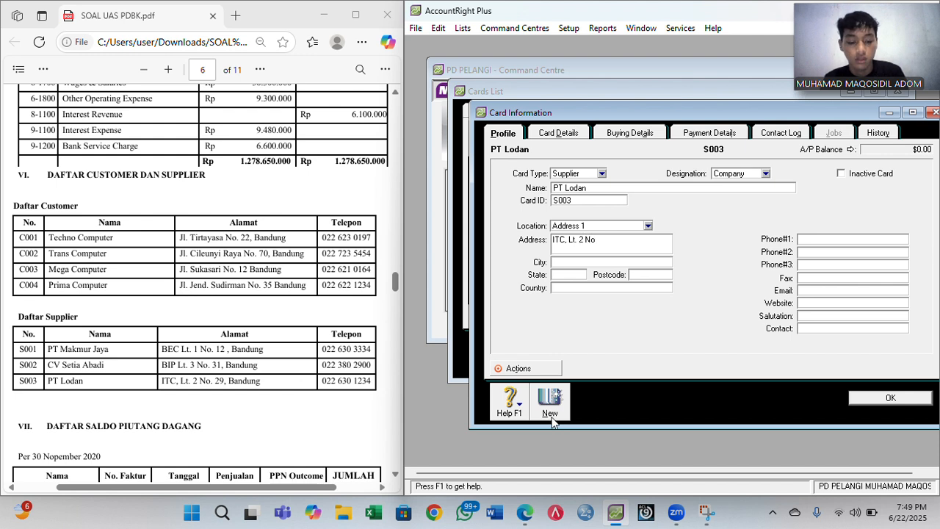
{"action": "type", "text": ". 29"}
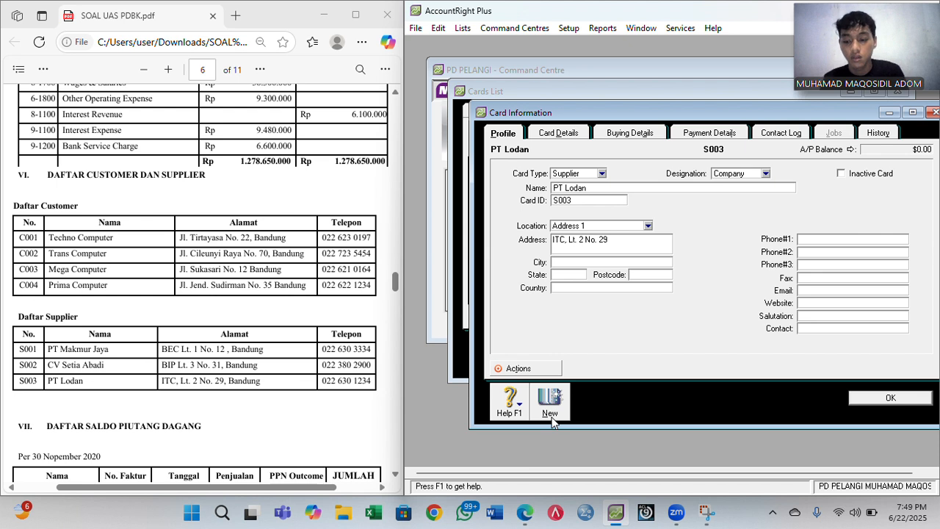
- Add Bandung, Indonesia and the phone number, then save PT Lodan's card
{"action": "key", "text": "Tab"}
{"action": "type", "text": "Bandung"}
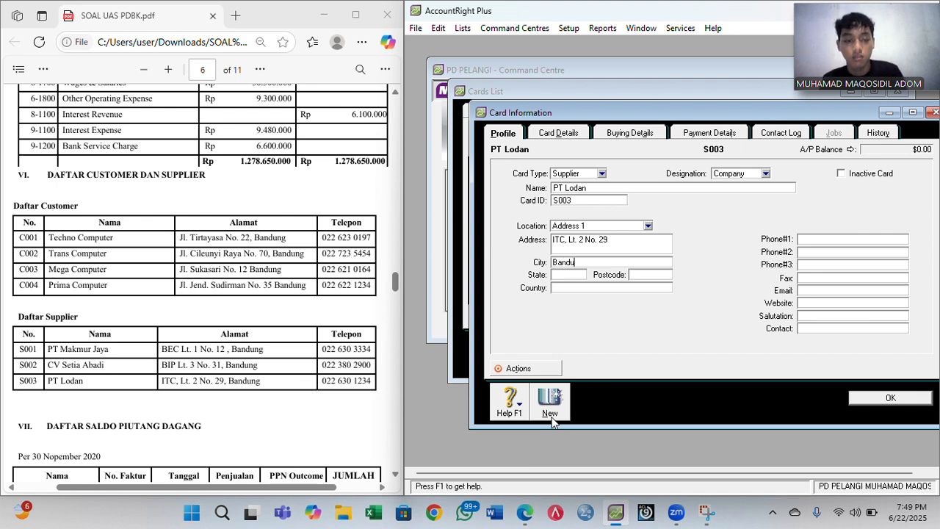
{"action": "key", "text": "Tab"}
{"action": "key", "text": "Tab"}
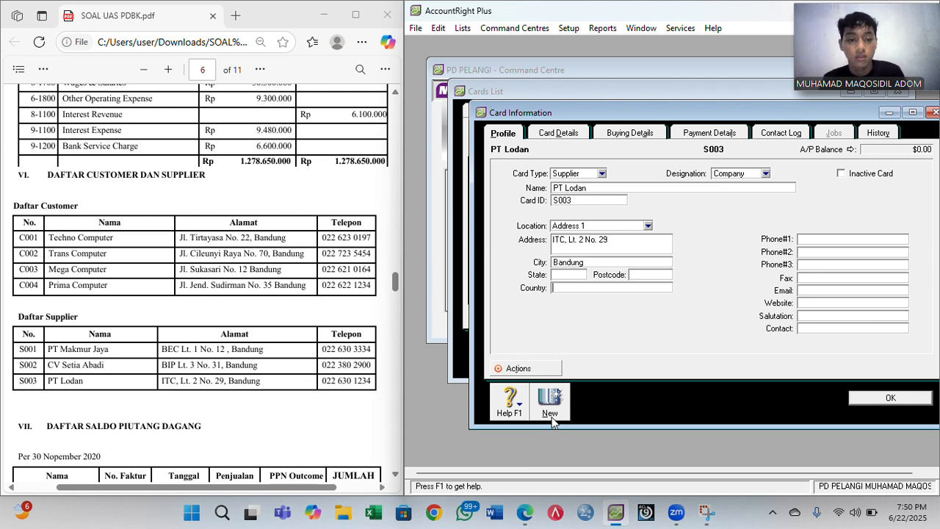
{"action": "type", "text": "Indo"}
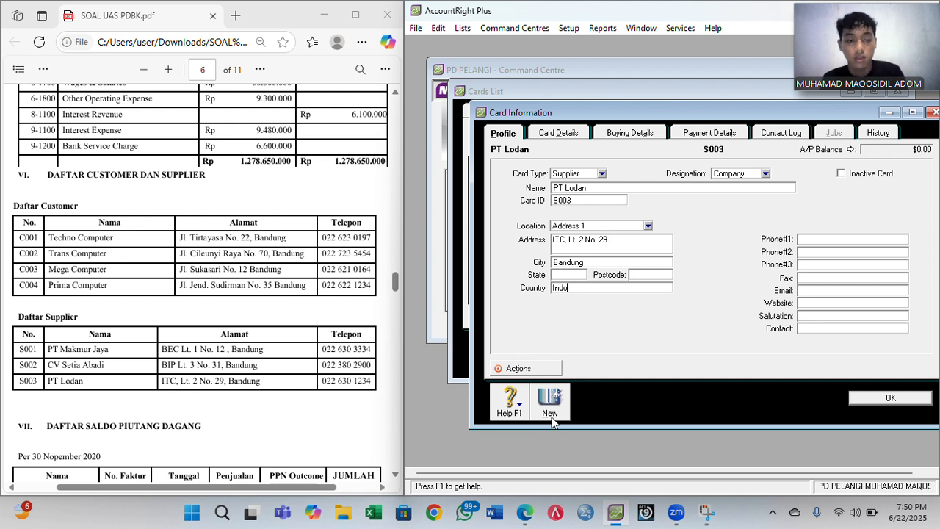
{"action": "type", "text": "nesia"}
{"action": "key", "text": "Tab"}
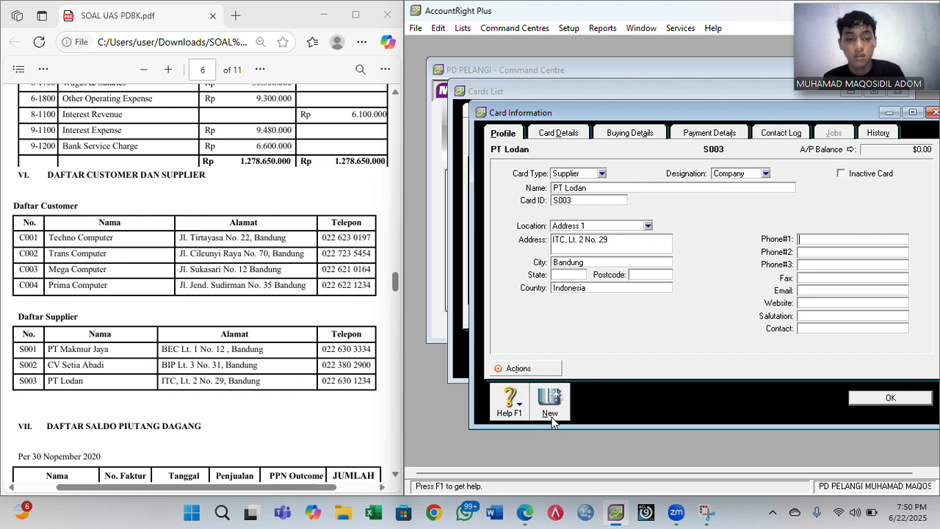
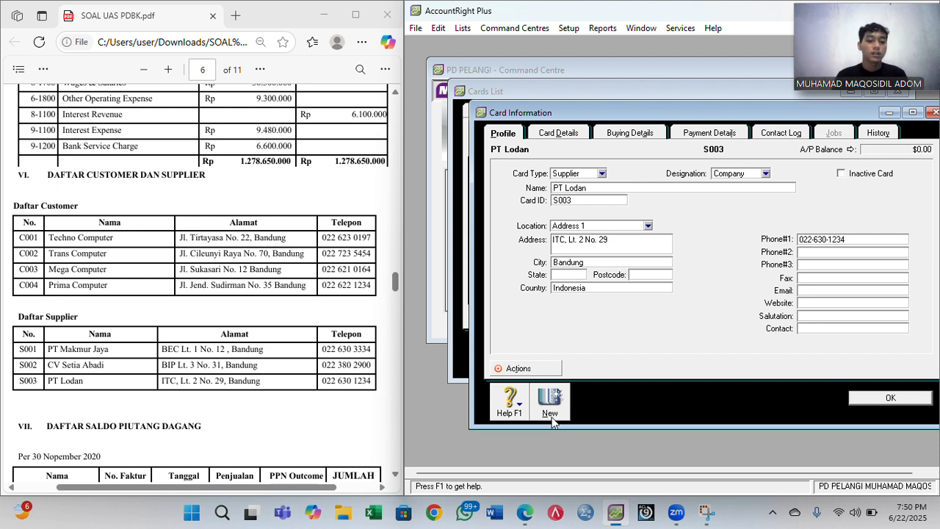
{"action": "left_click", "coordinate": [873, 401]}
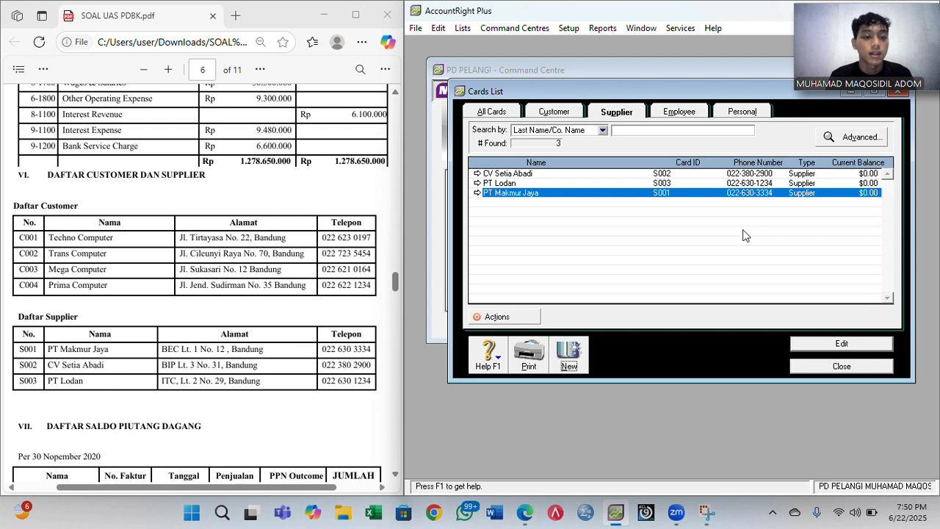
- Close the Cards List, review the receivables table, and open the Setup menu
{"action": "left_click", "coordinate": [813, 369]}
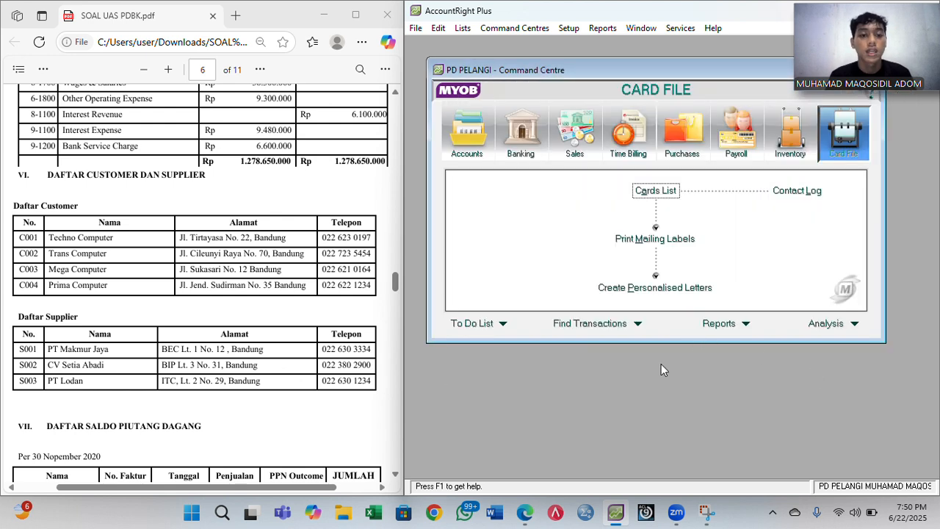
{"action": "scroll", "coordinate": [338, 323], "scroll_direction": "down", "scroll_amount": 3}
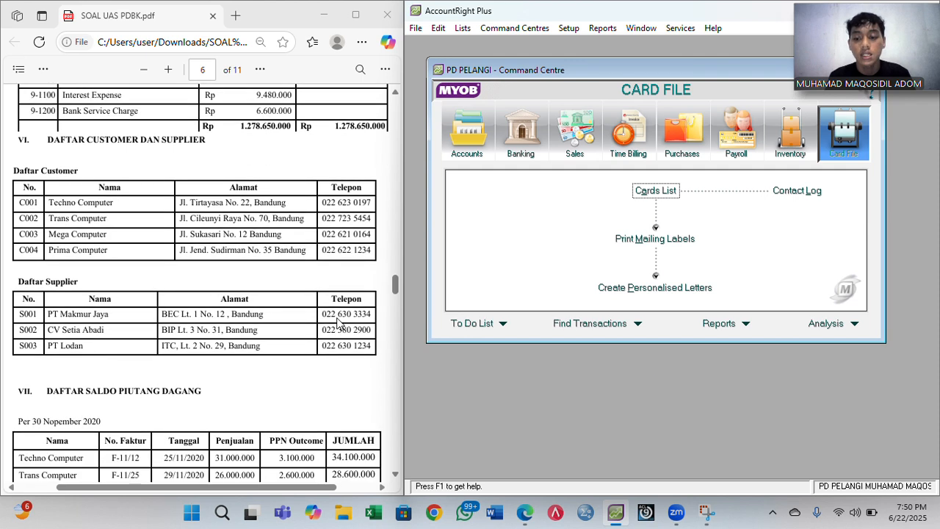
{"action": "scroll", "coordinate": [338, 323], "scroll_direction": "down", "scroll_amount": 2}
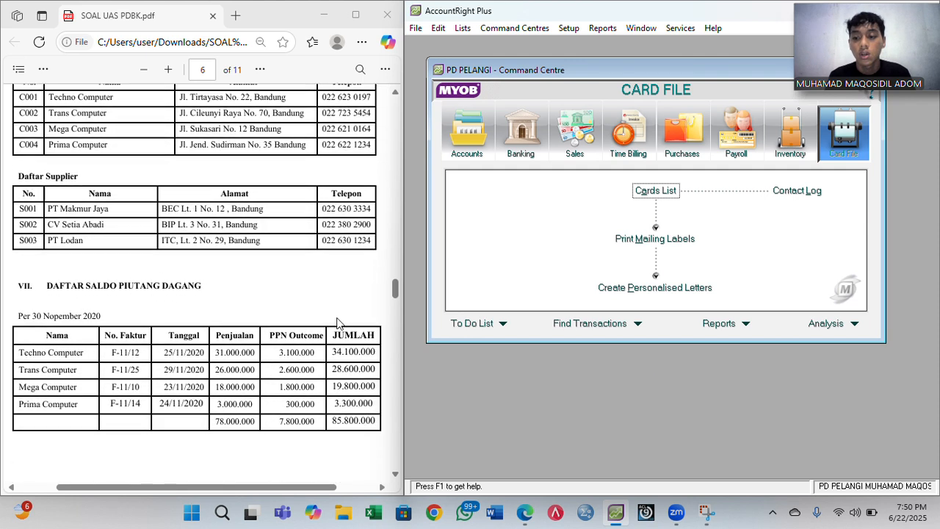
{"action": "scroll", "coordinate": [338, 323], "scroll_direction": "down", "scroll_amount": 5}
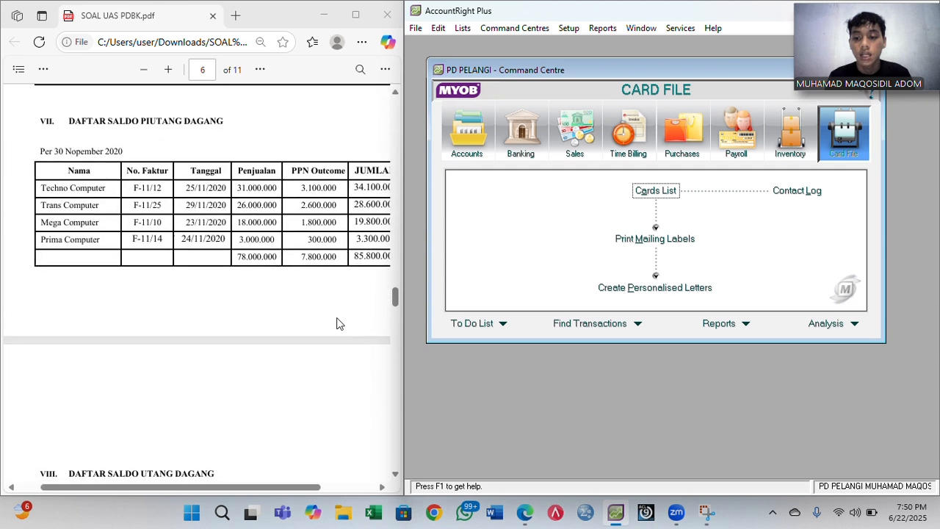
{"action": "scroll", "coordinate": [338, 323], "scroll_direction": "up", "scroll_amount": 3}
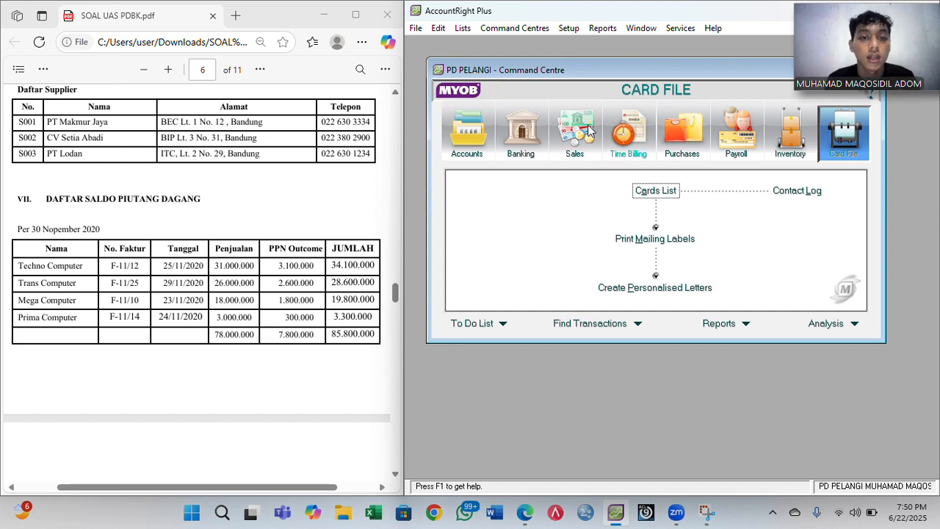
{"action": "left_click", "coordinate": [576, 31]}
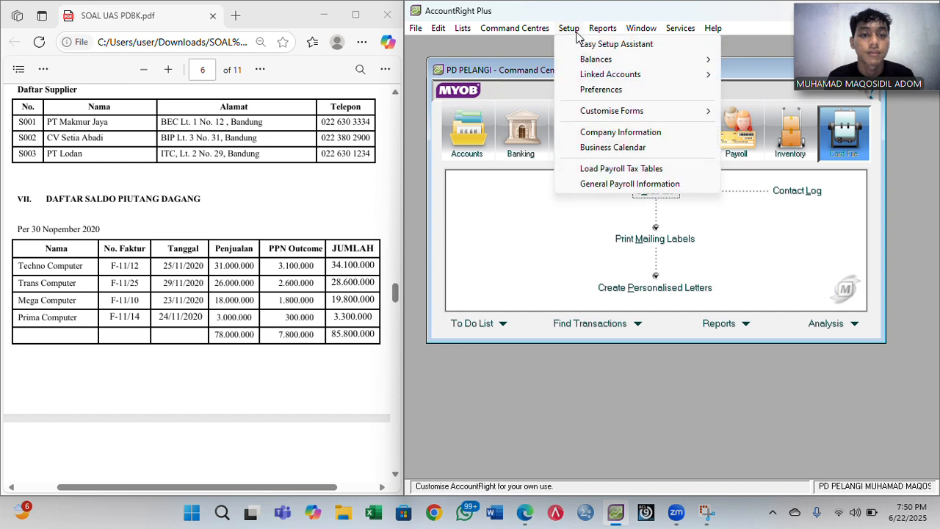
- Start a historical sale for Techno Computer with Net 30 credit terms
{"action": "mouse_move", "coordinate": [625, 58]}
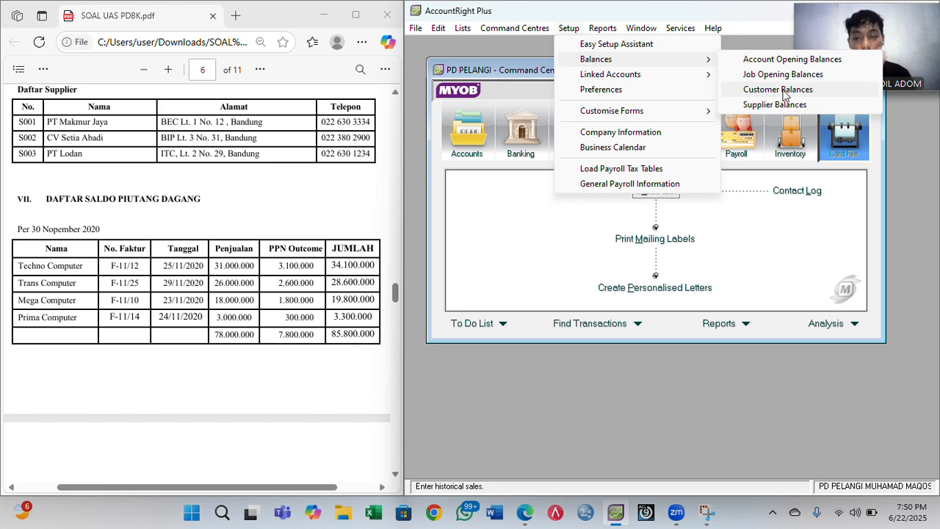
{"action": "left_click", "coordinate": [785, 91]}
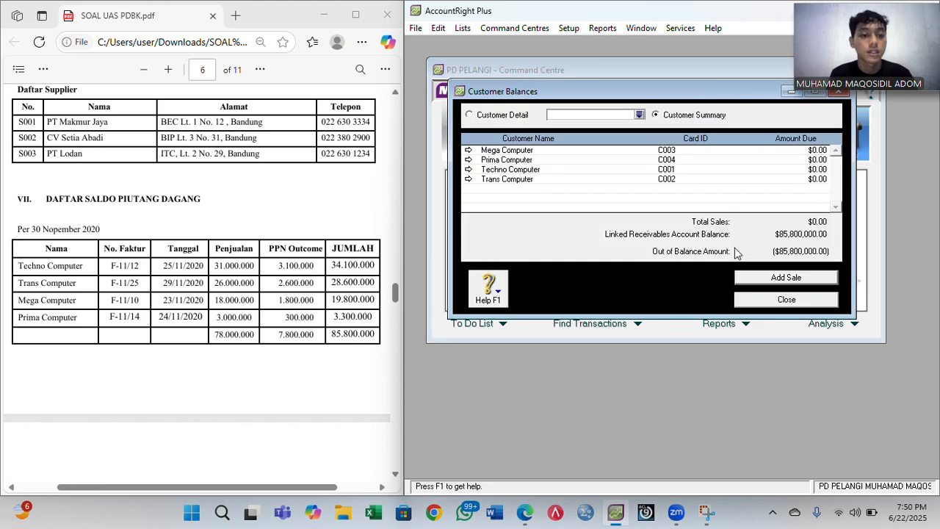
{"action": "left_click", "coordinate": [763, 279]}
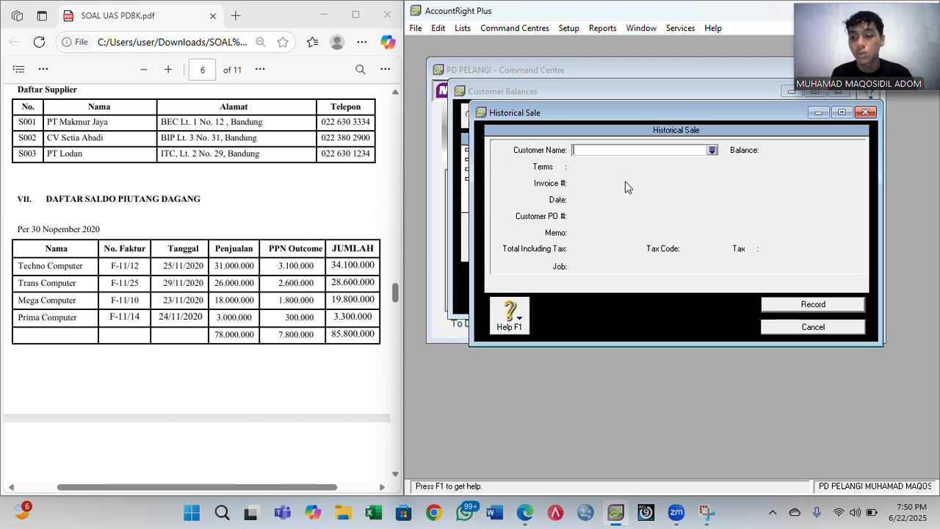
{"action": "type", "text": "Techno Computer"}
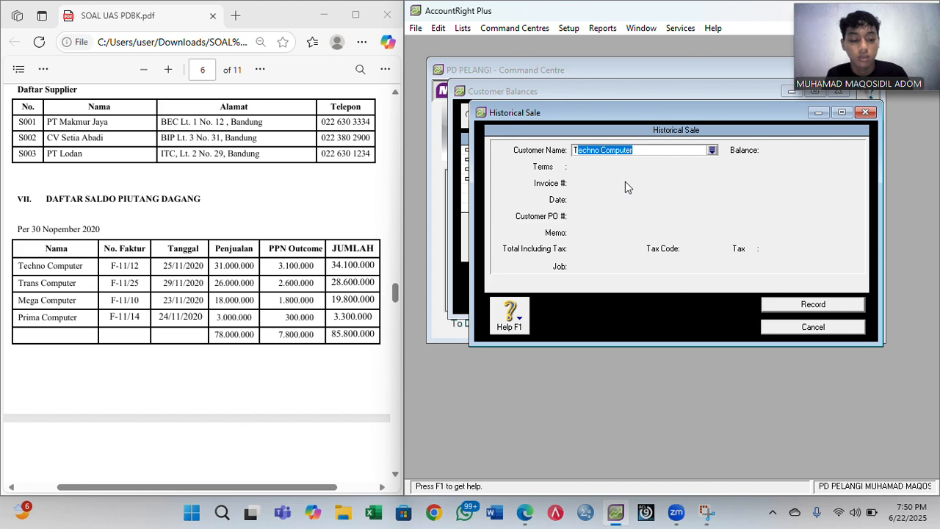
{"action": "key", "text": "Tab"}
{"action": "left_click", "coordinate": [563, 167]}
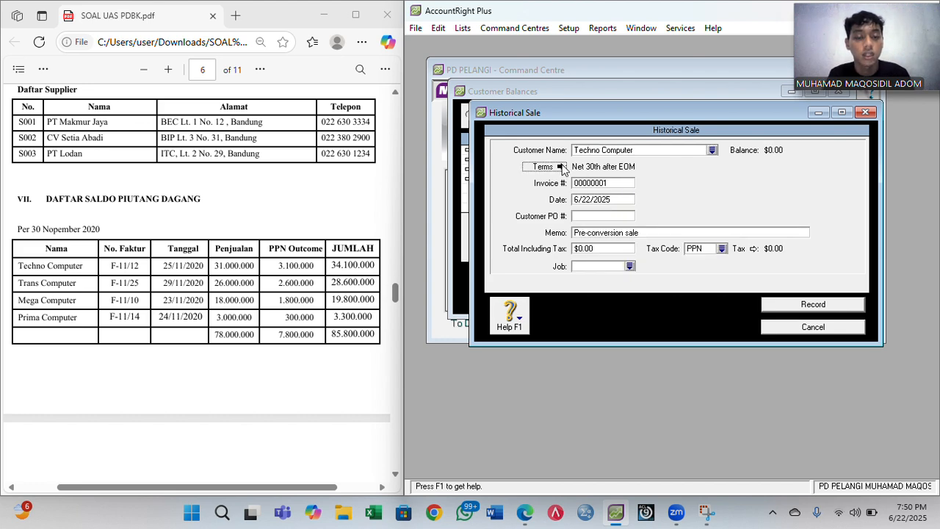
{"action": "left_click", "coordinate": [746, 170]}
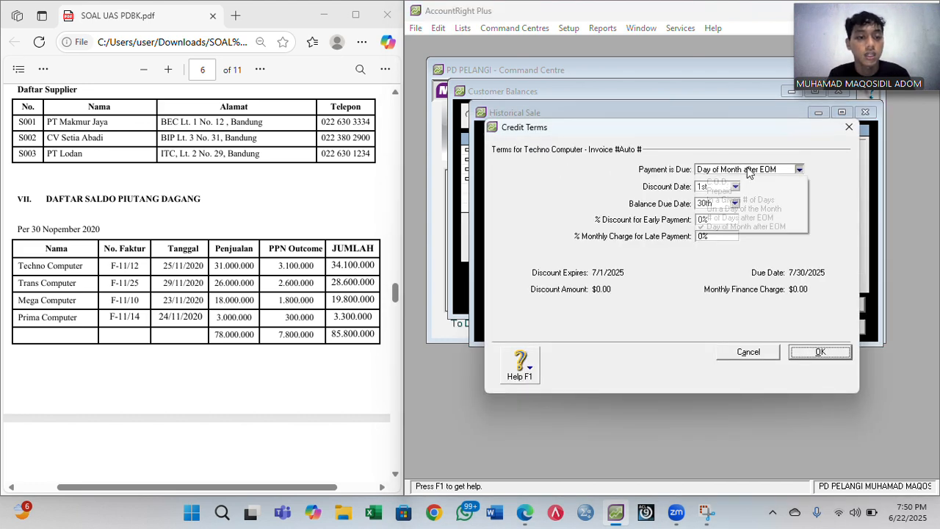
{"action": "left_click", "coordinate": [738, 199]}
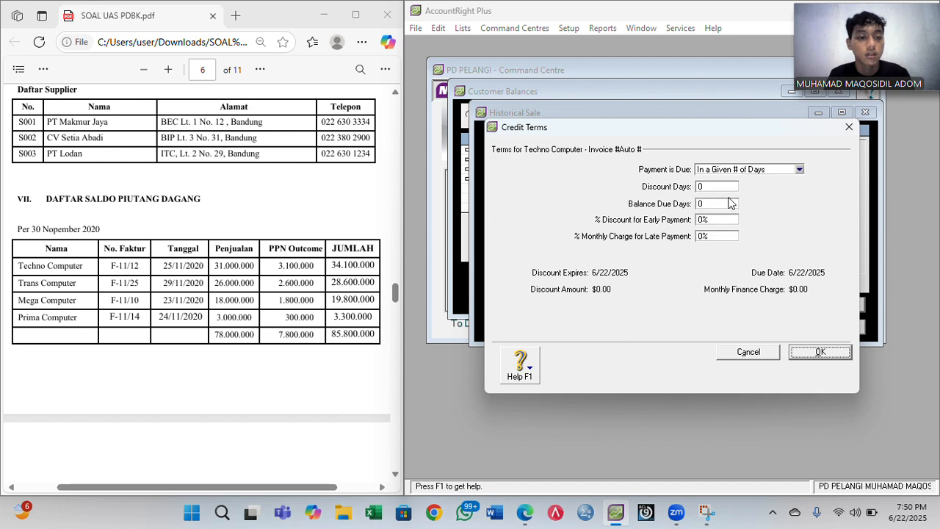
{"action": "left_click", "coordinate": [713, 203]}
{"action": "type", "text": "30"}
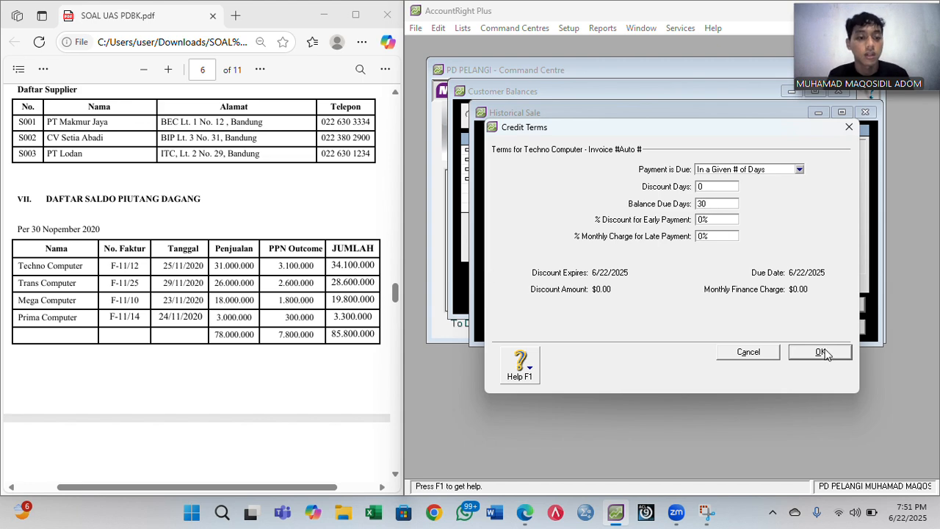
{"action": "left_click", "coordinate": [800, 358]}
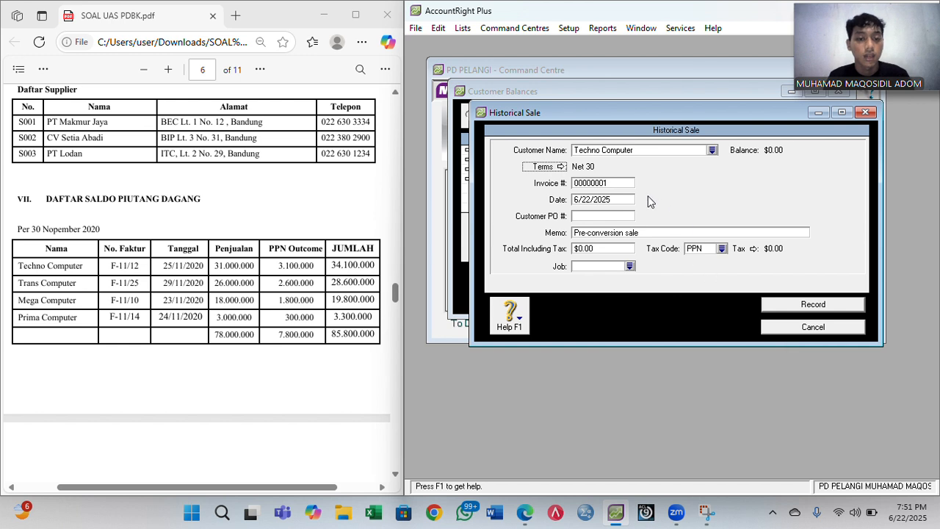
- Enter invoice number F-11/12 and sale date 11/25/2020
{"action": "left_click", "coordinate": [612, 184]}
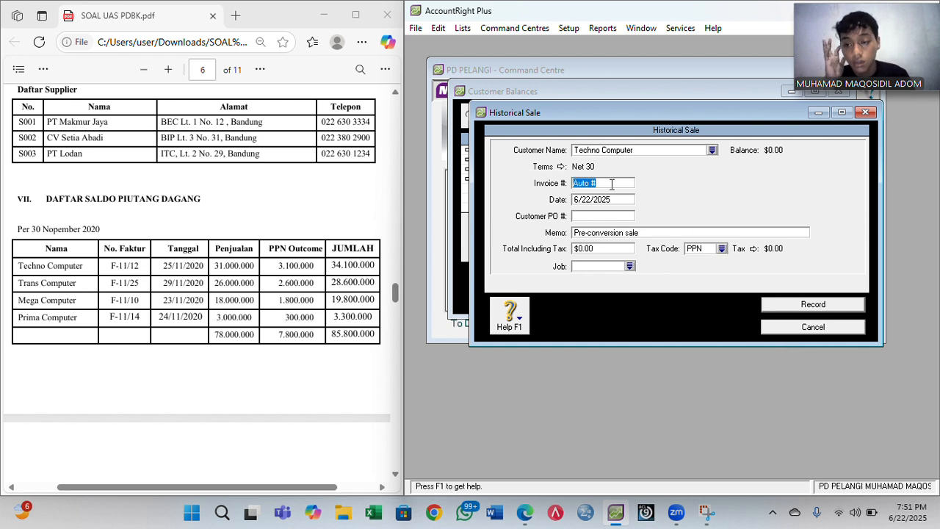
{"action": "type", "text": "F"}
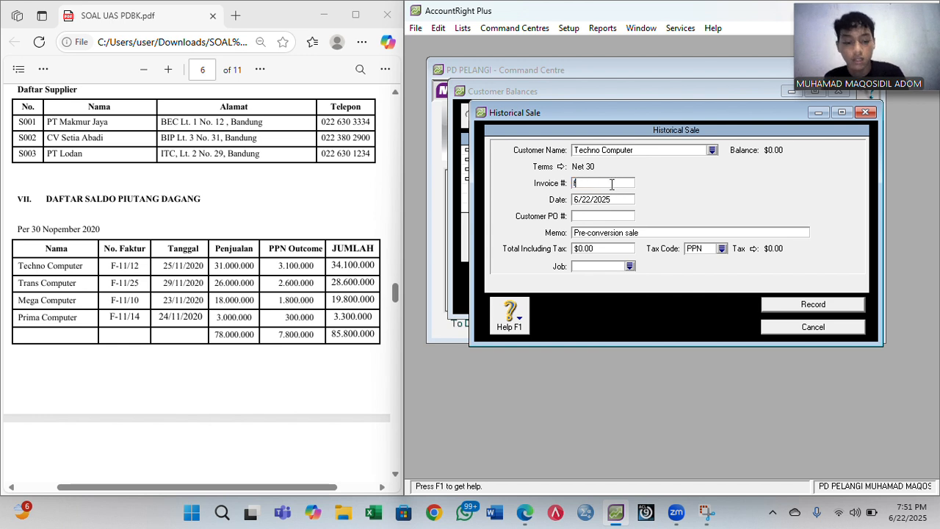
{"action": "type", "text": "-11"}
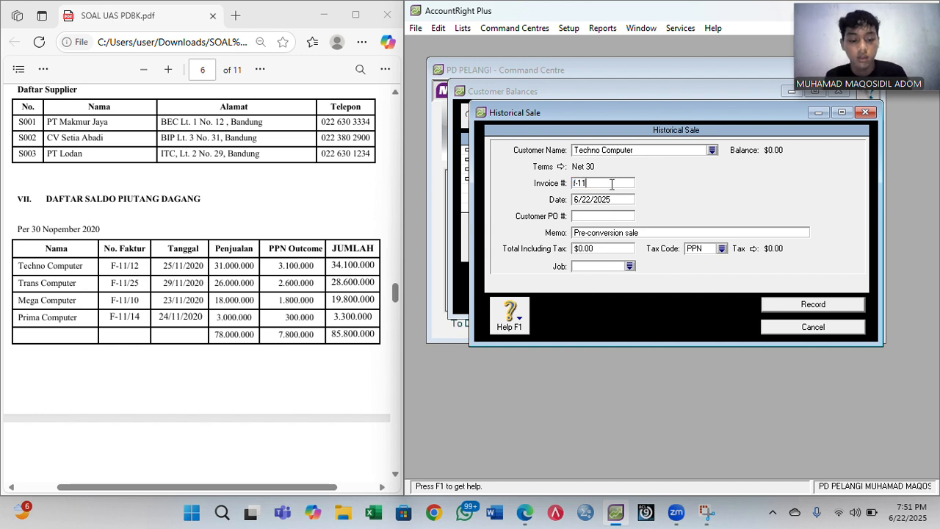
{"action": "type", "text": "/12"}
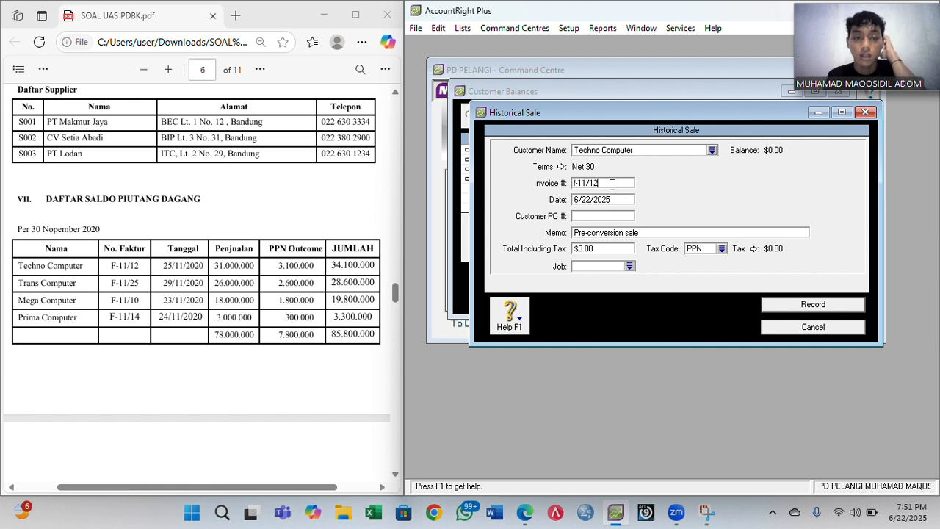
{"action": "key", "text": "Home"}
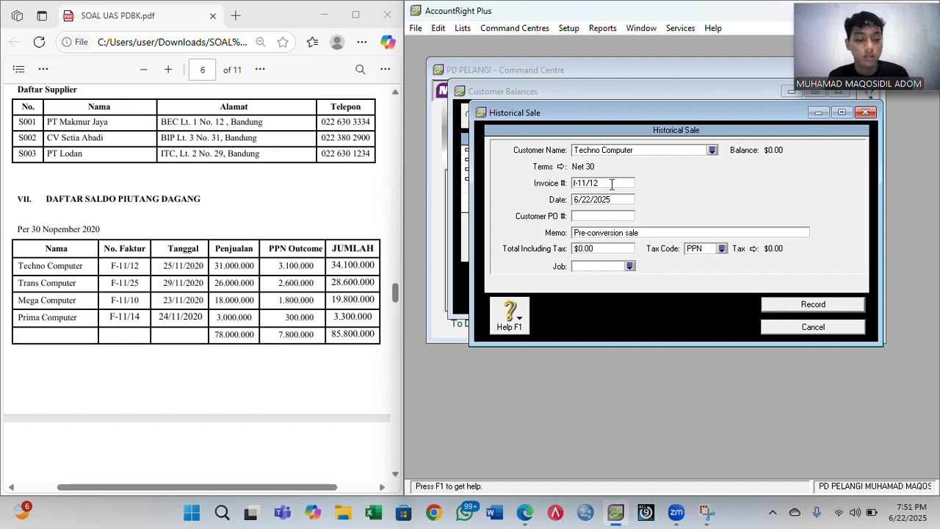
{"action": "key", "text": "BackSpace"}
{"action": "type", "text": "F"}
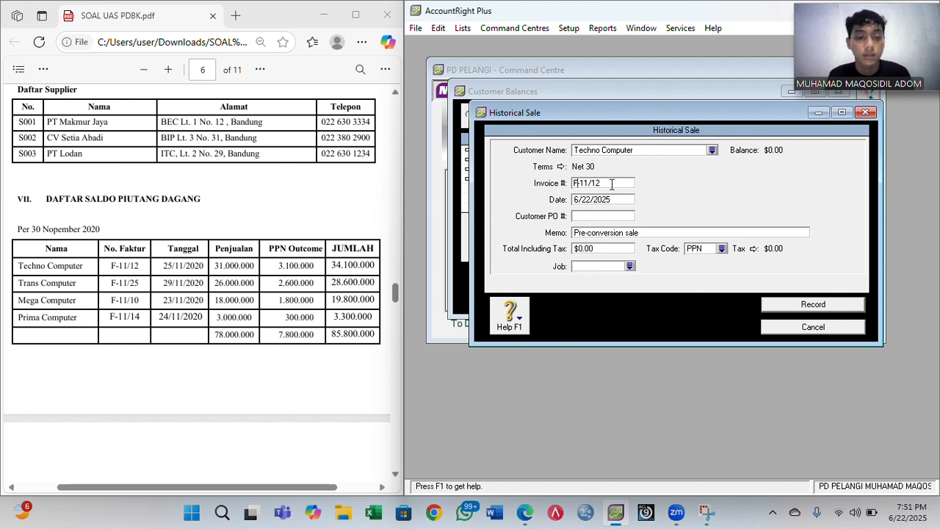
{"action": "key", "text": "Tab"}
{"action": "key", "text": "Right"}
{"action": "key", "text": "BackSpace"}
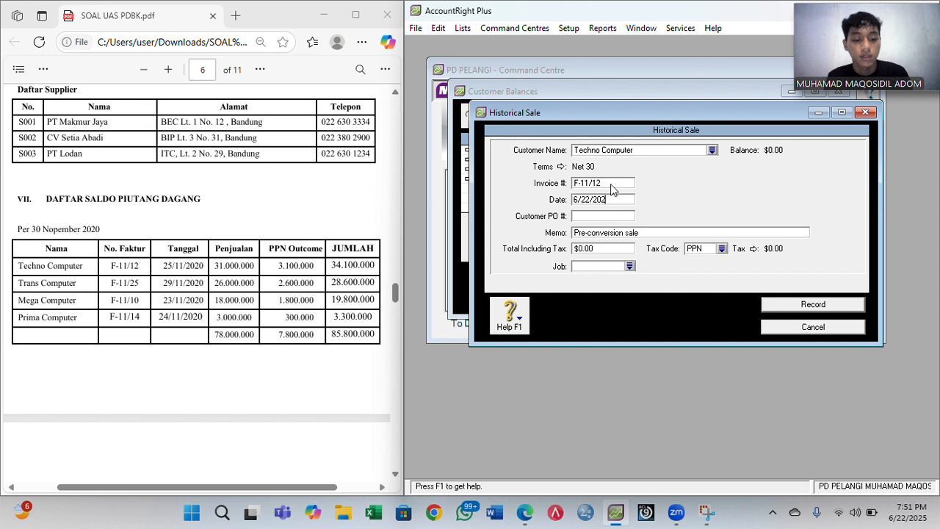
{"action": "type", "text": "0"}
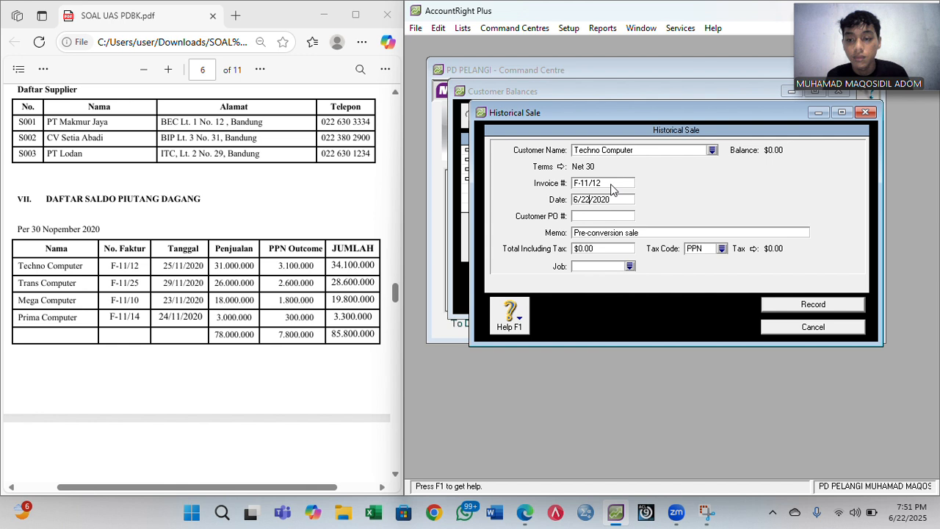
{"action": "key", "text": "BackSpace"}
{"action": "type", "text": "5"}
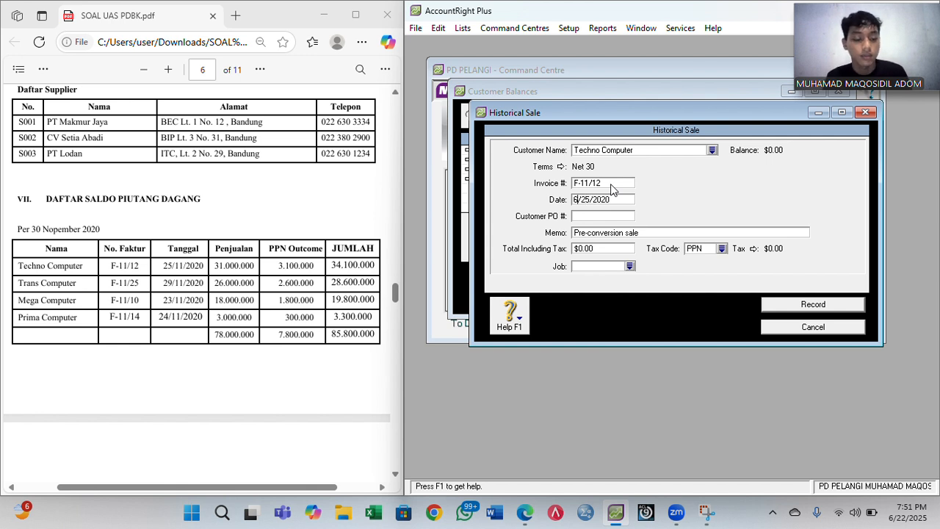
{"action": "key", "text": "BackSpace"}
{"action": "type", "text": "11"}
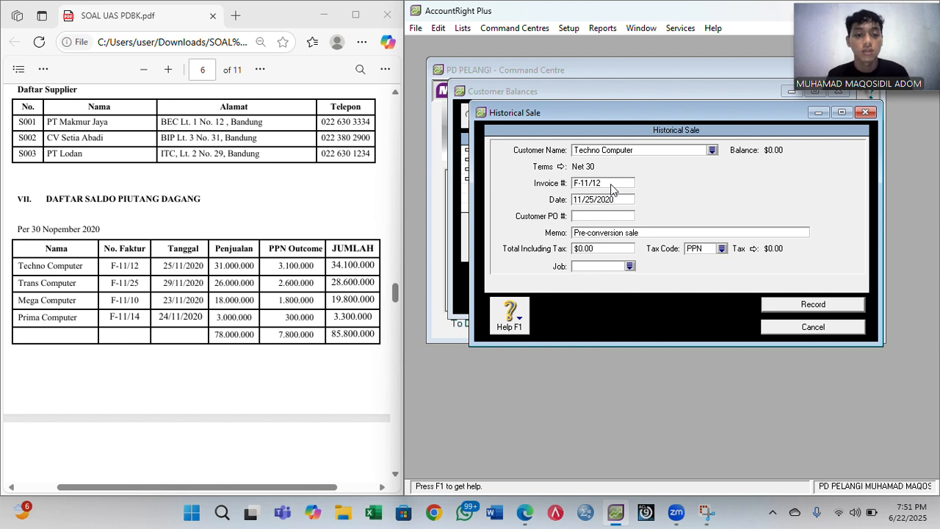
- Add memo 'Saldo Awal Piutang Dagang', total 34,100,000 with tax code N-T, and record the sale
{"action": "key", "text": "Tab"}
{"action": "key", "text": "Tab"}
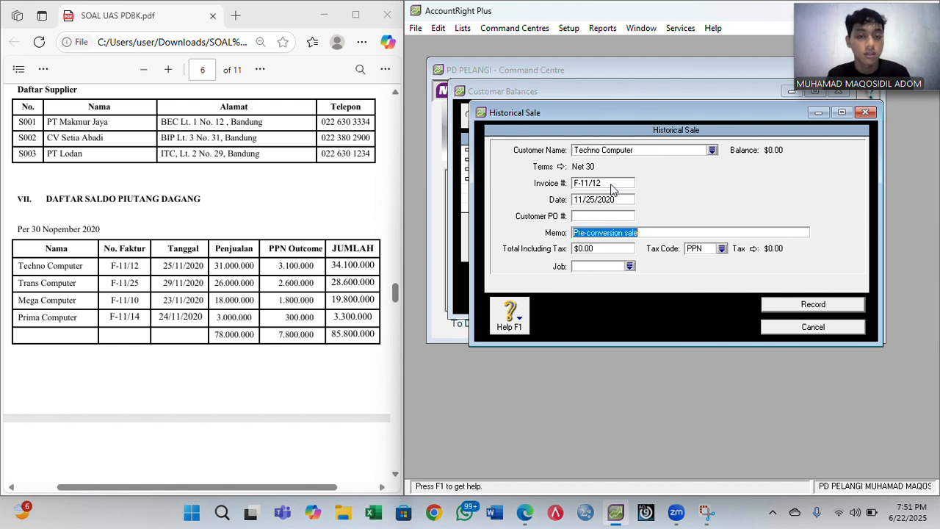
{"action": "type", "text": "Saldo "}
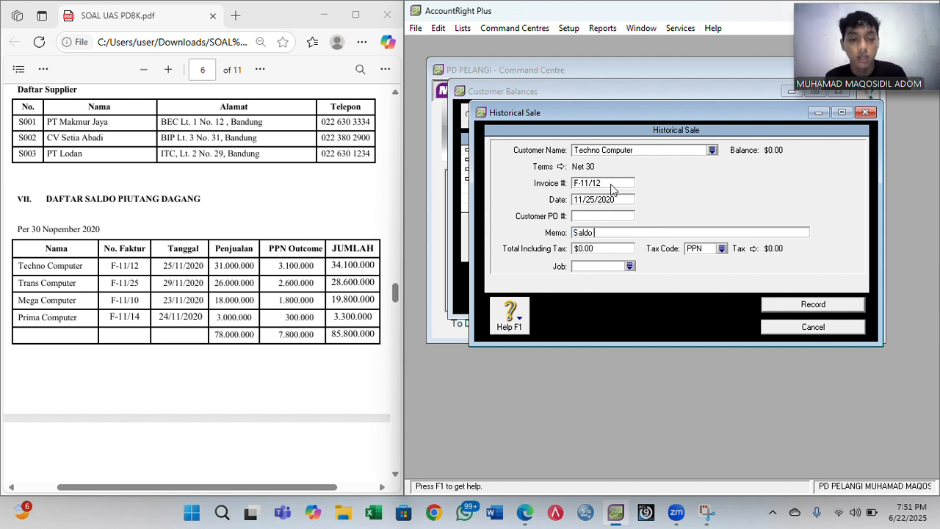
{"action": "type", "text": "Awal P"}
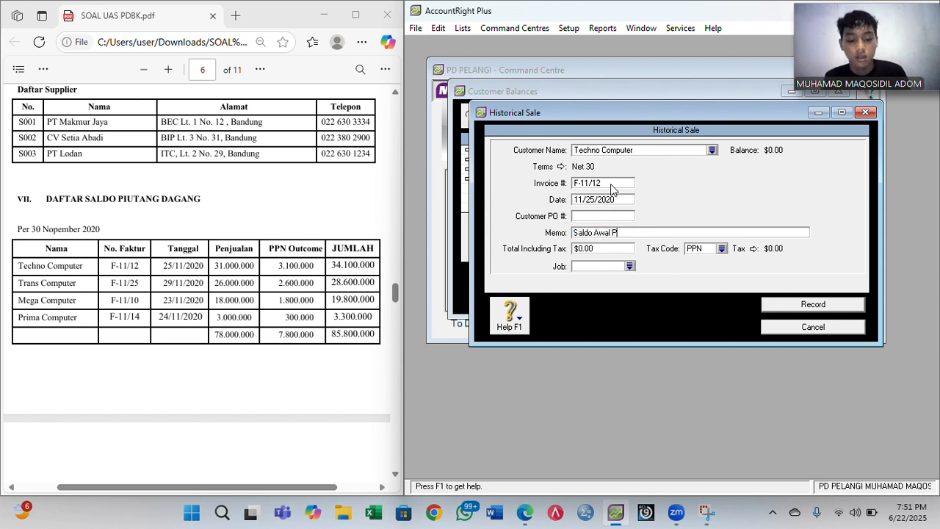
{"action": "type", "text": "iutang Dagang"}
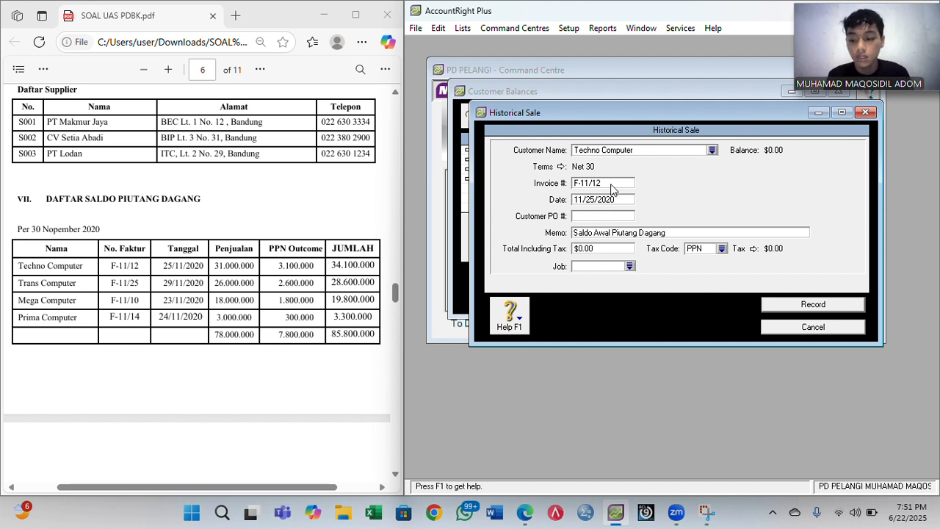
{"action": "key", "text": "Tab"}
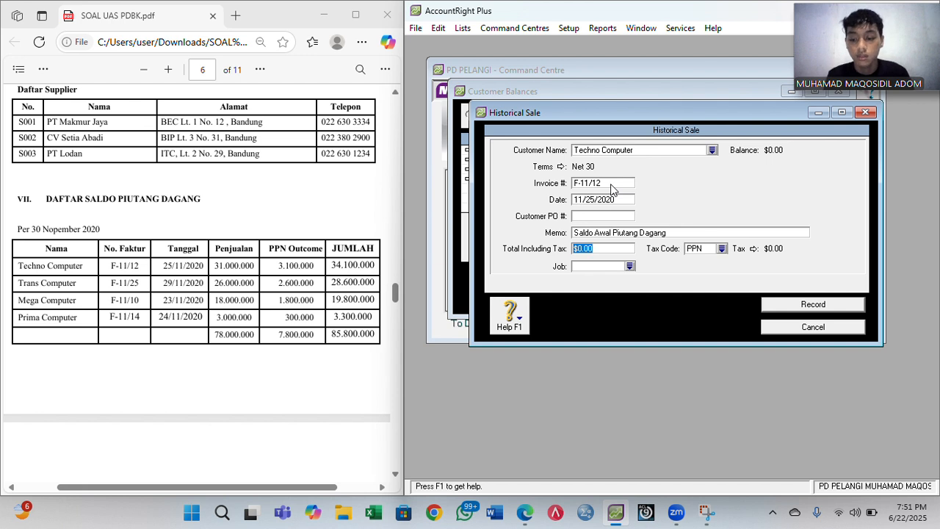
{"action": "type", "text": "341000"}
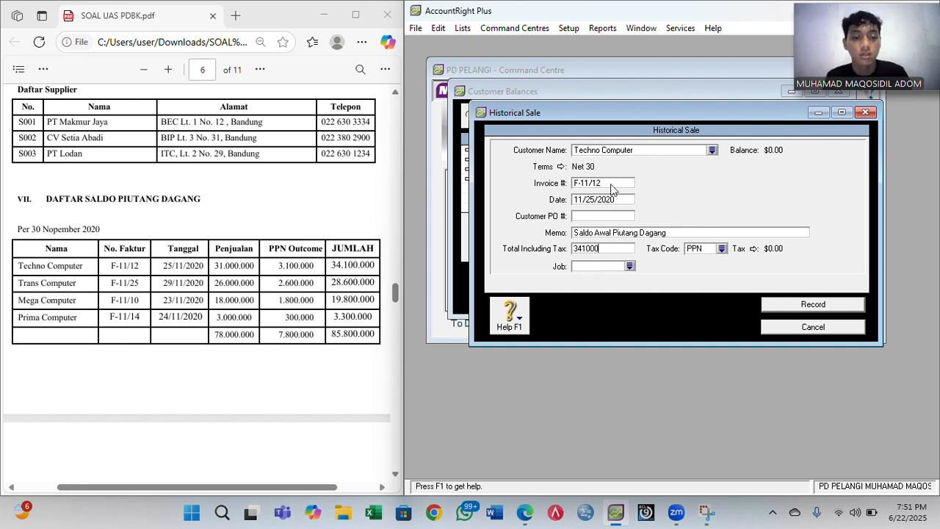
{"action": "type", "text": "00"}
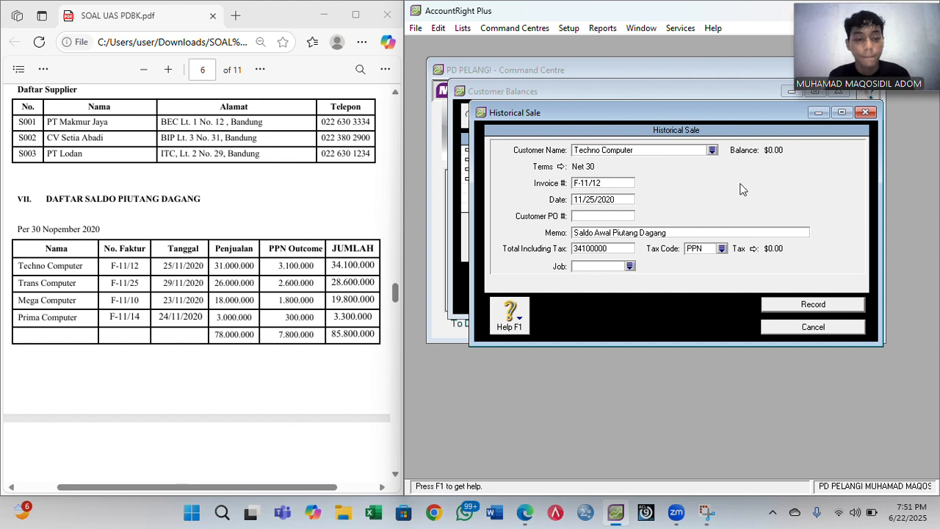
{"action": "left_click", "coordinate": [723, 251]}
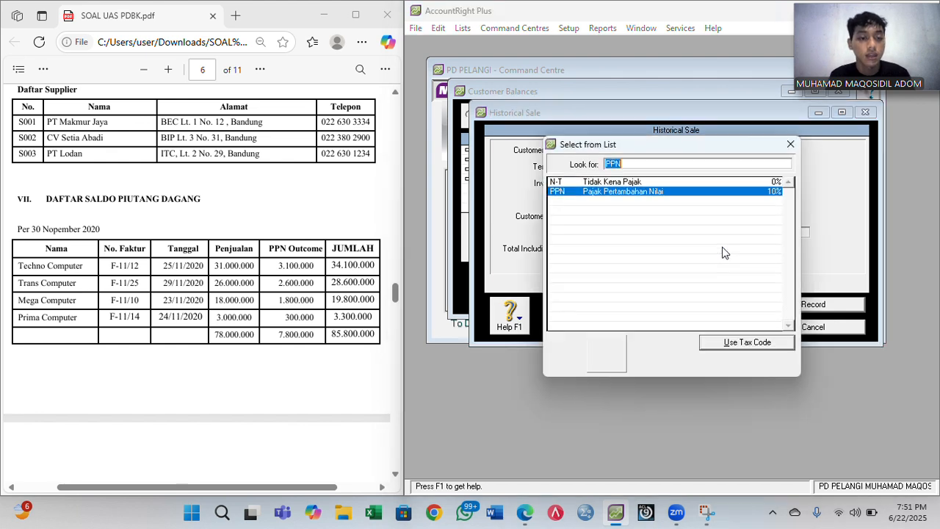
{"action": "double_click", "coordinate": [661, 184]}
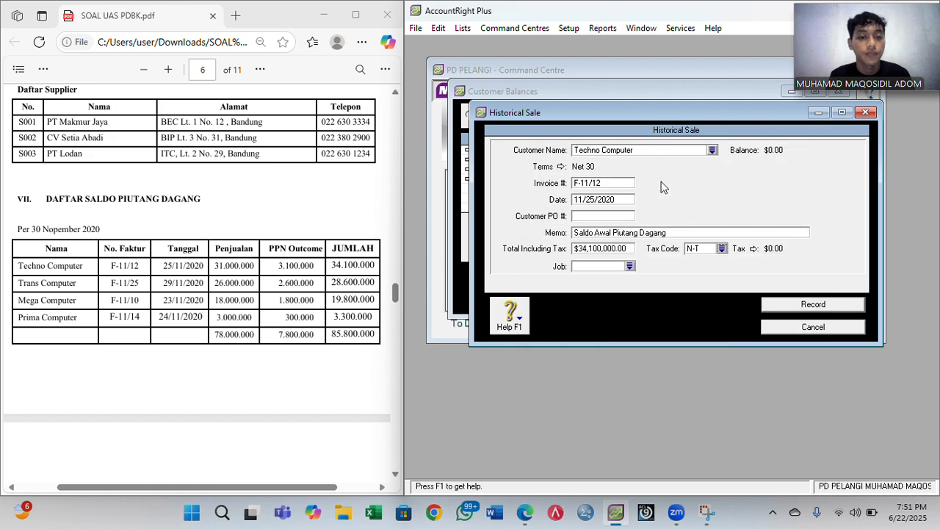
{"action": "left_click", "coordinate": [809, 308]}
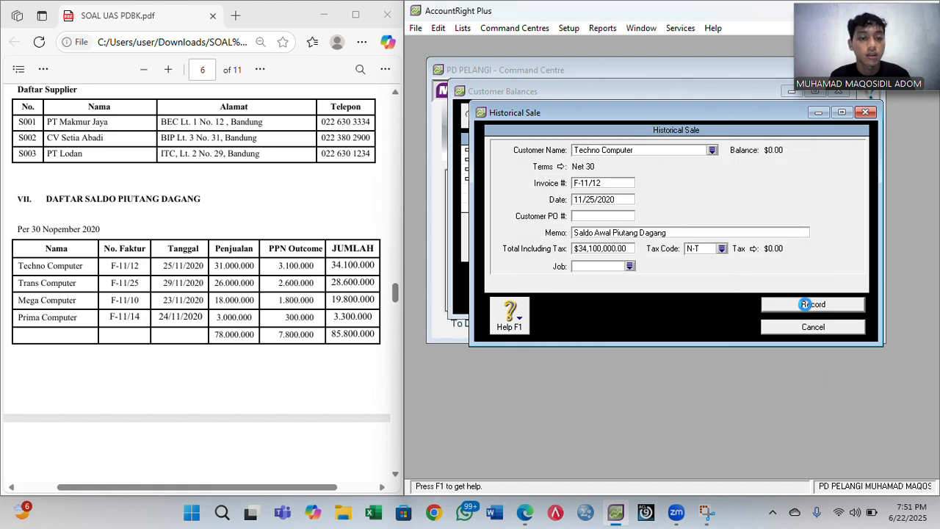
- Dismiss the note and start a historical sale for Trans Computer on Net 30 terms
{"action": "left_click", "coordinate": [667, 302]}
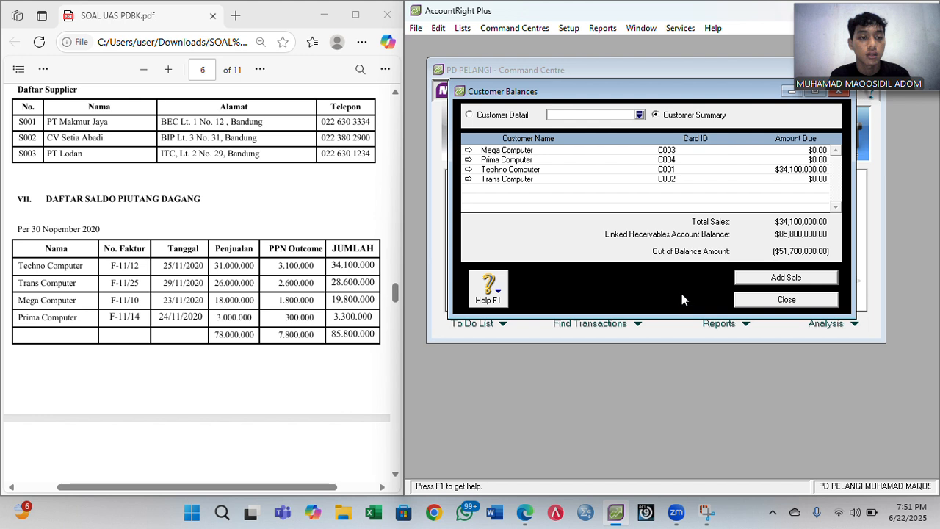
{"action": "left_click", "coordinate": [746, 280]}
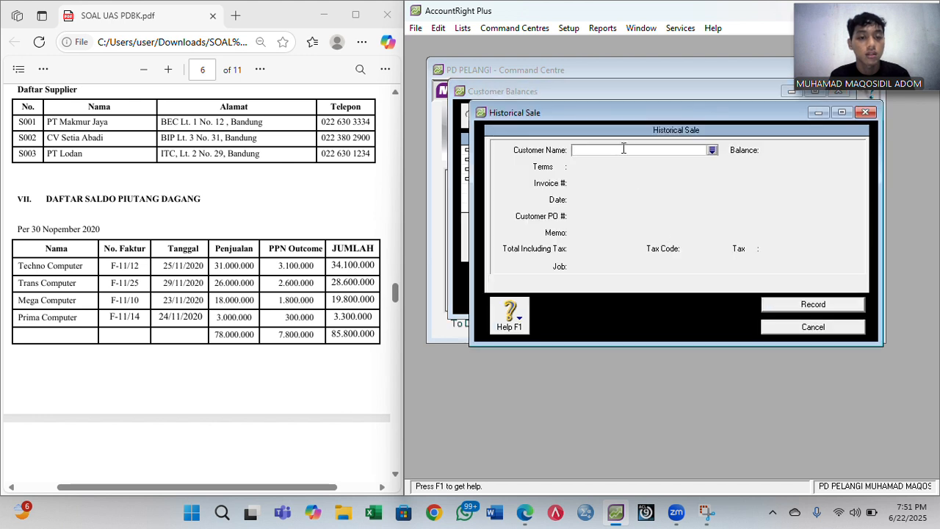
{"action": "type", "text": "Trans Computer"}
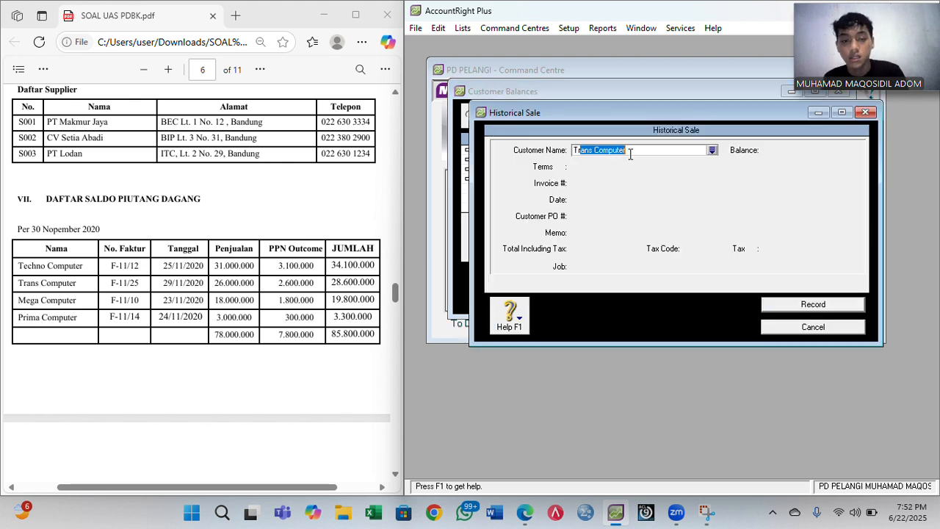
{"action": "key", "text": "Tab"}
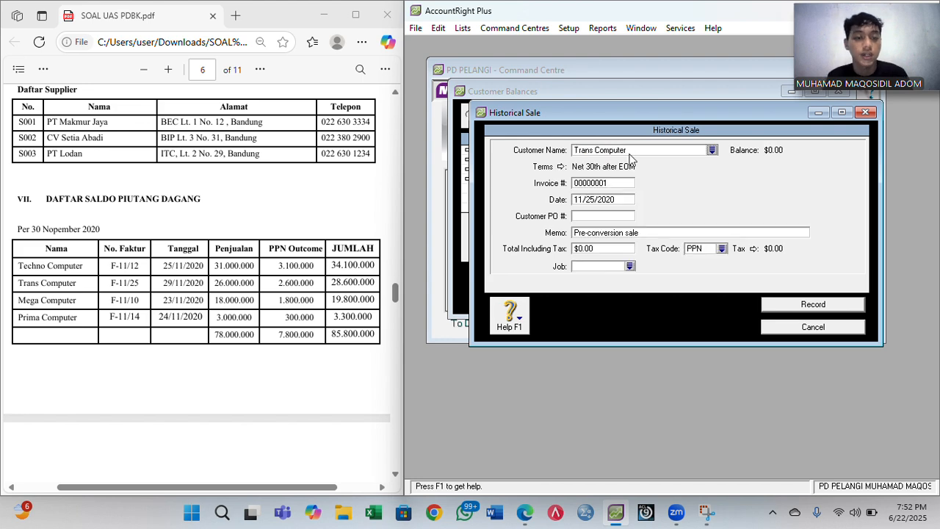
{"action": "left_click", "coordinate": [562, 167]}
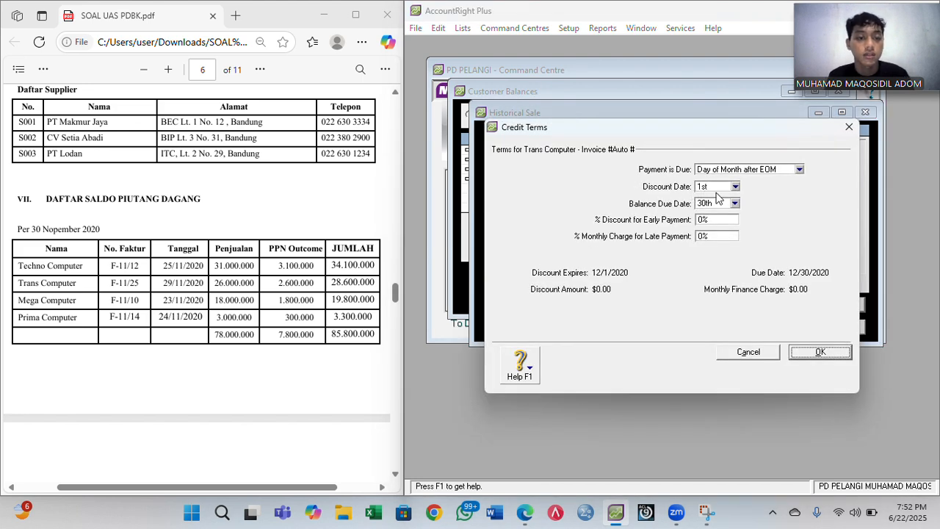
{"action": "left_click", "coordinate": [750, 174]}
{"action": "left_click", "coordinate": [732, 205]}
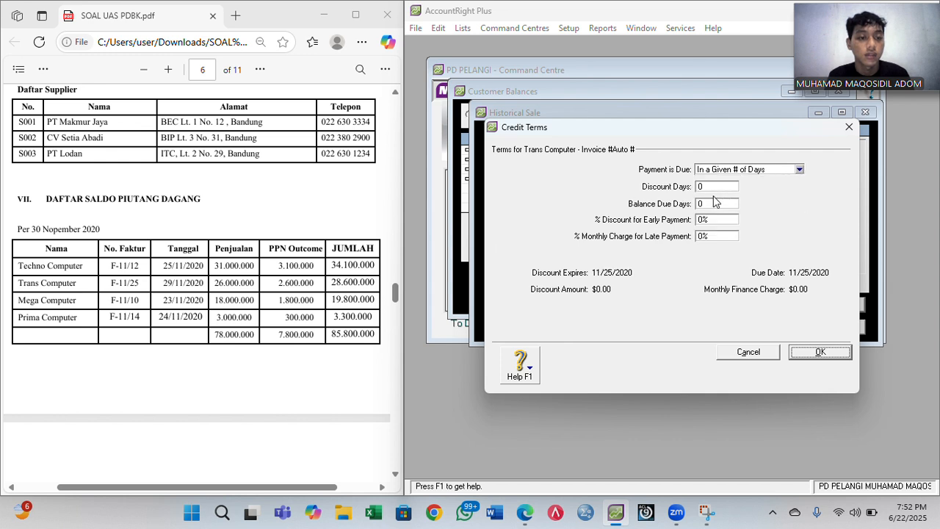
{"action": "double_click", "coordinate": [707, 204]}
{"action": "type", "text": "30"}
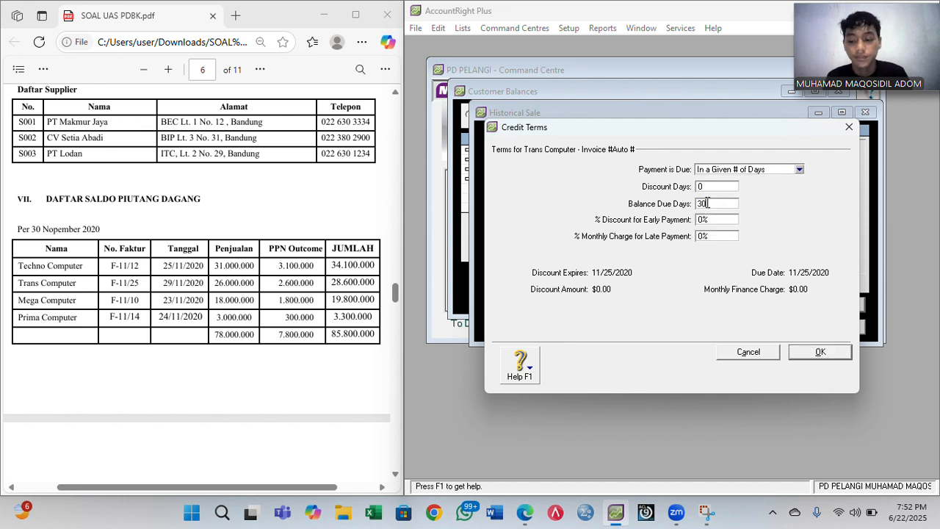
{"action": "key", "text": "Return"}
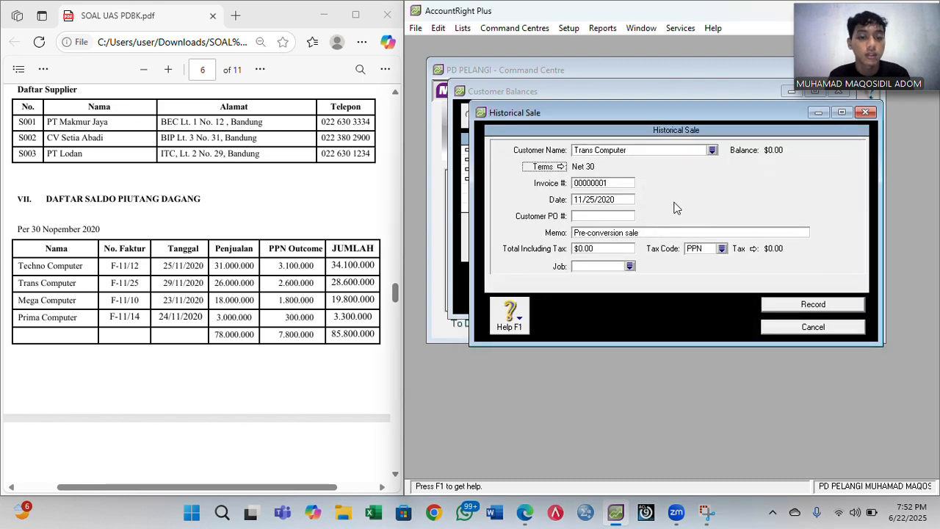
- Enter invoice number F-11/25 and change the sale date to 11/29/2020
{"action": "left_click", "coordinate": [608, 184]}
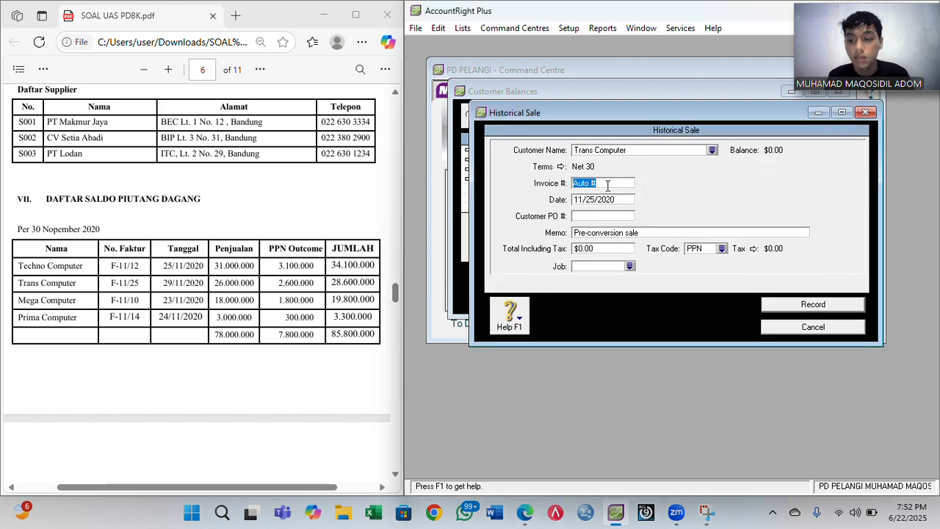
{"action": "type", "text": "F"}
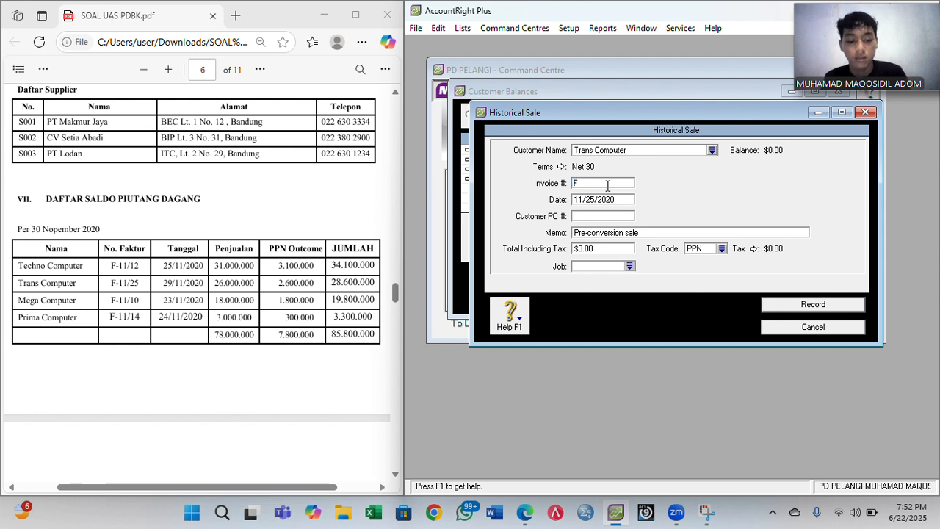
{"action": "type", "text": "-11"}
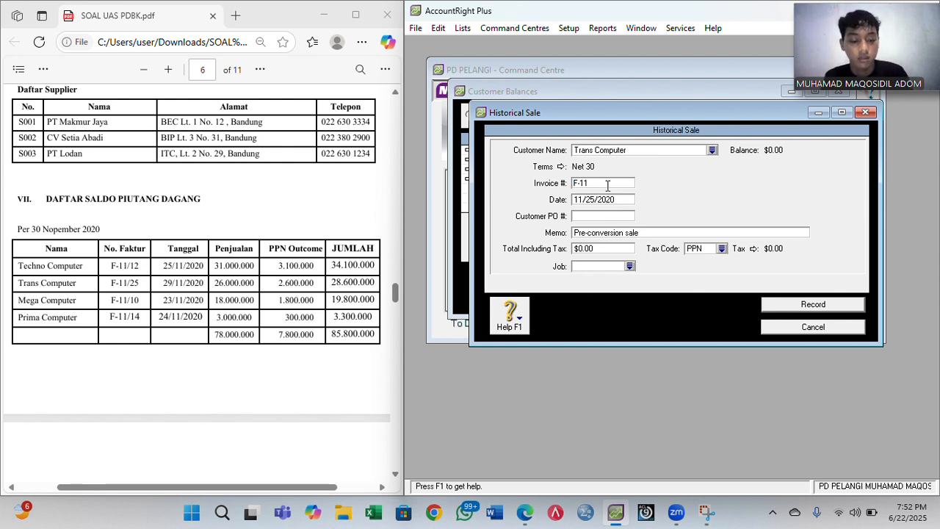
{"action": "type", "text": "/25"}
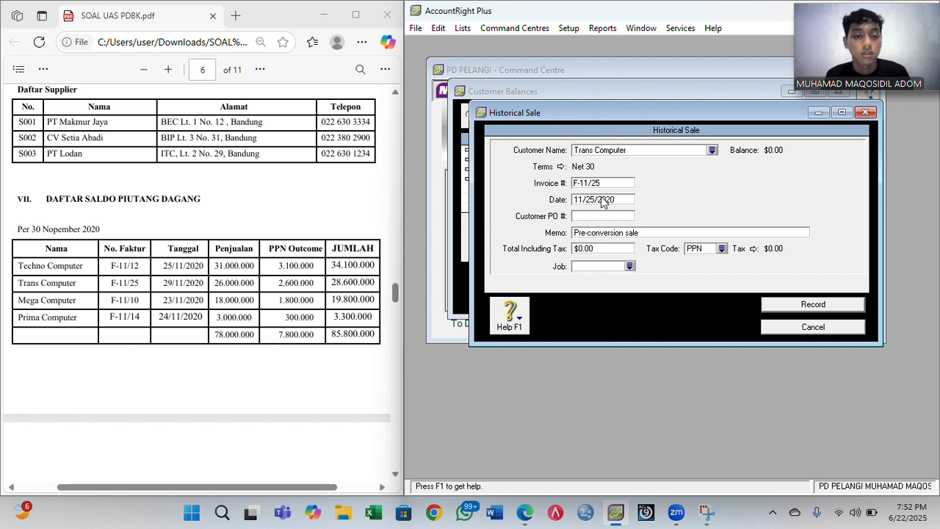
{"action": "key", "text": "Tab"}
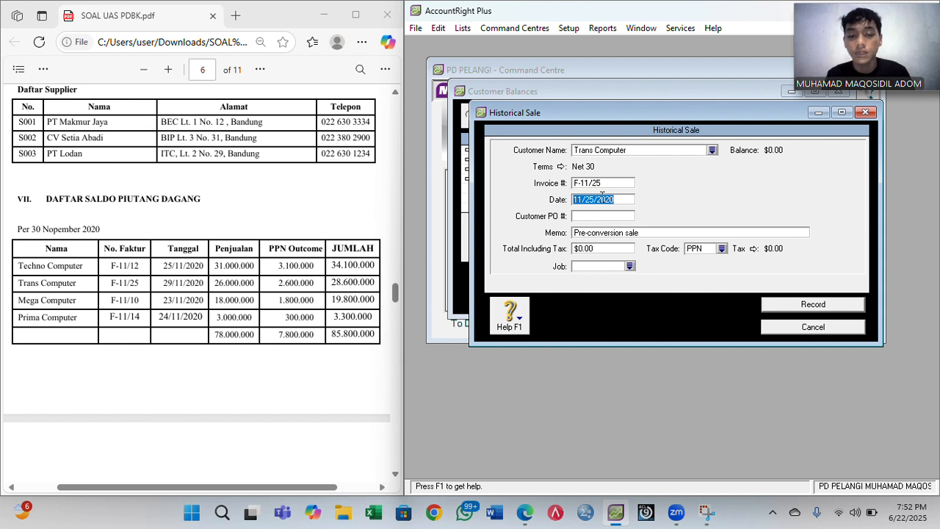
{"action": "key", "text": "Right"}
{"action": "key", "text": "BackSpace"}
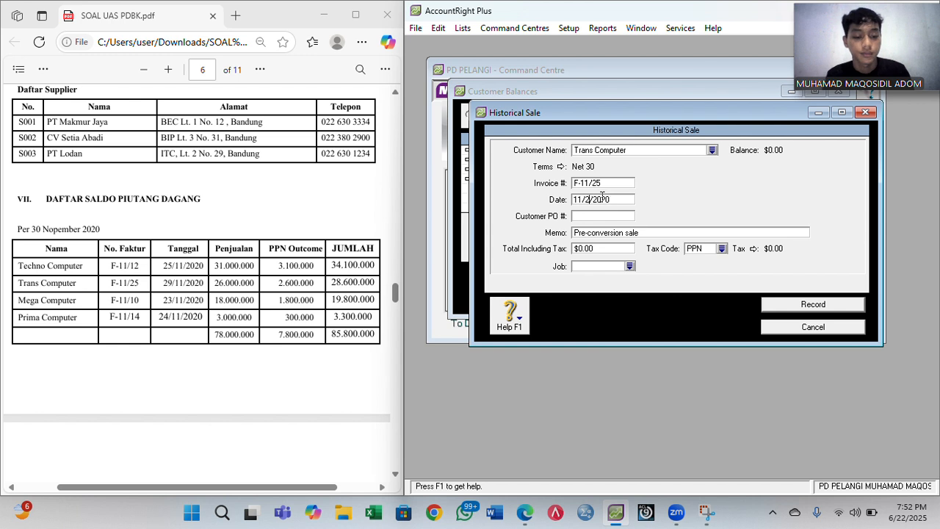
{"action": "type", "text": "9"}
- Add memo 'Saldo Awal Piutang Dagang', total 28,600,000 with tax code N-T, and record the sale
{"action": "left_click", "coordinate": [614, 232]}
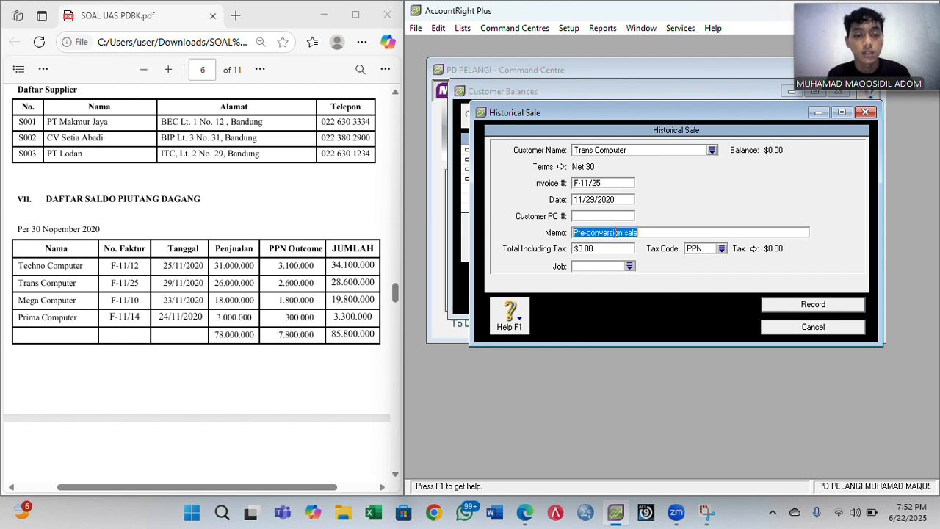
{"action": "type", "text": "Saldo A"}
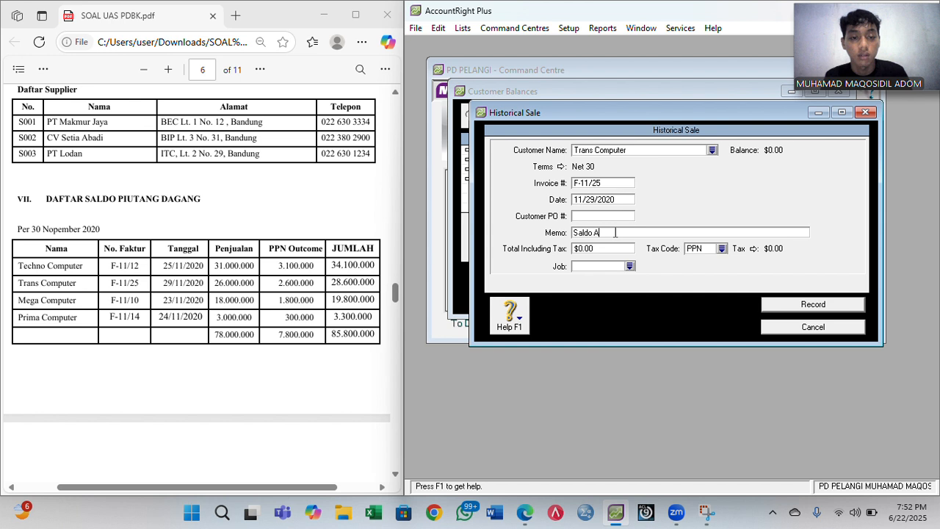
{"action": "type", "text": "wal Pi"}
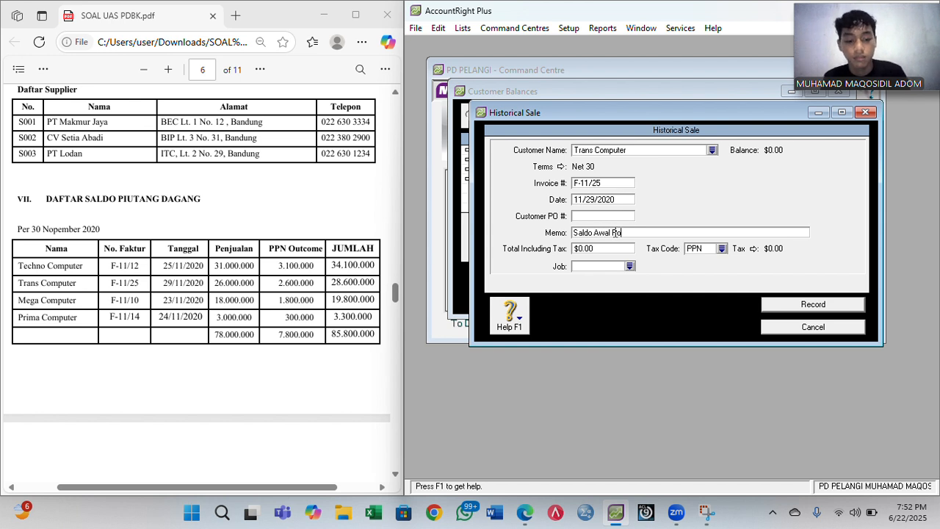
{"action": "type", "text": "utang dagang"}
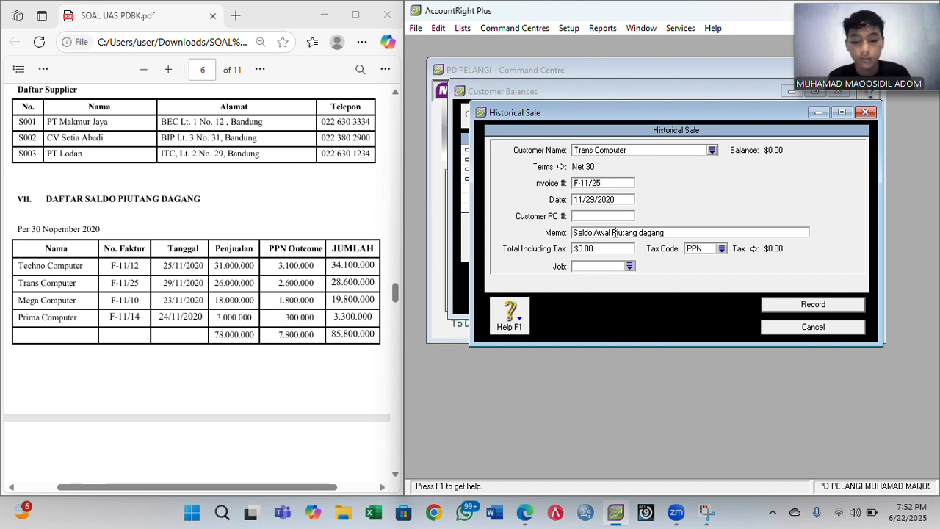
{"action": "key", "text": "BackSpace"}
{"action": "type", "text": "D"}
{"action": "key", "text": "Tab"}
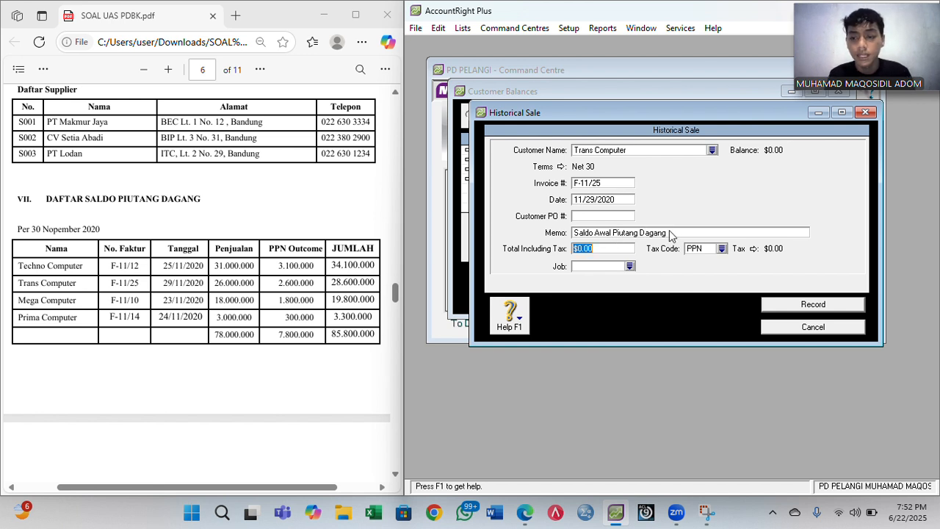
{"action": "type", "text": "28"}
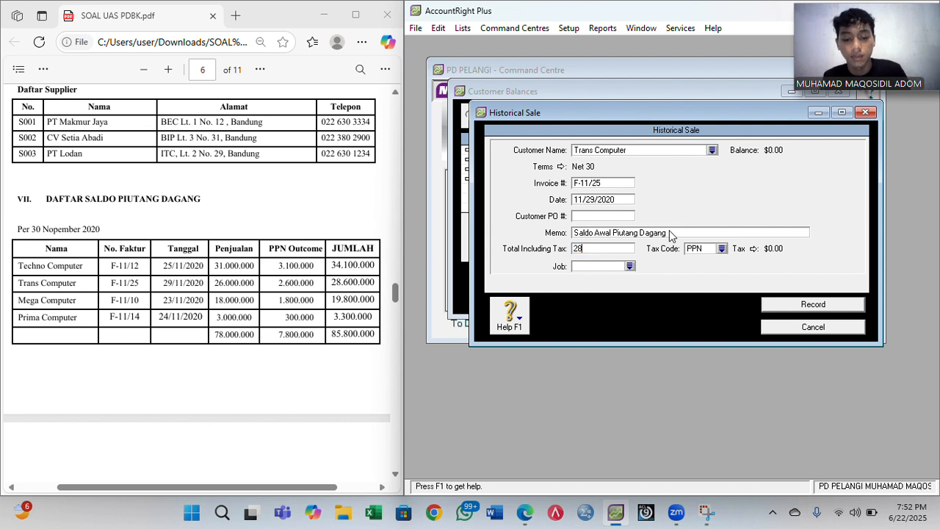
{"action": "type", "text": "60000"}
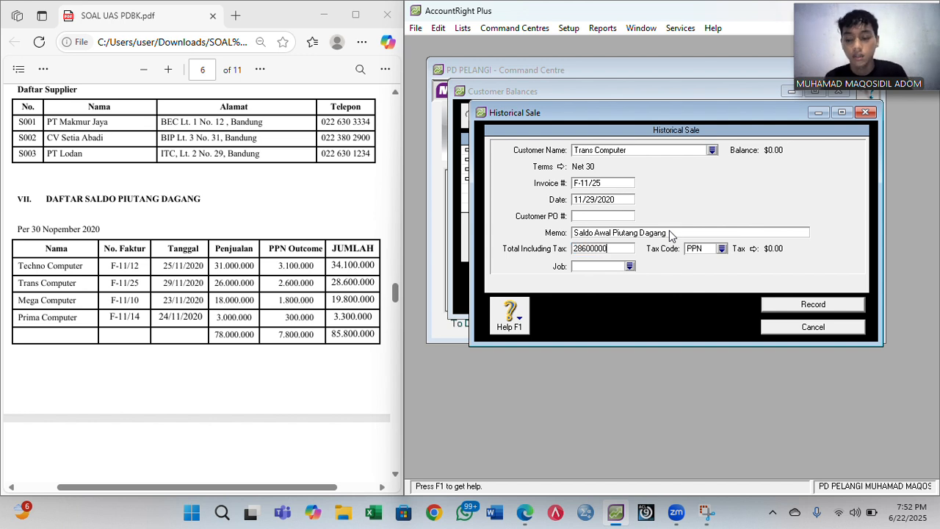
{"action": "left_click", "coordinate": [722, 248]}
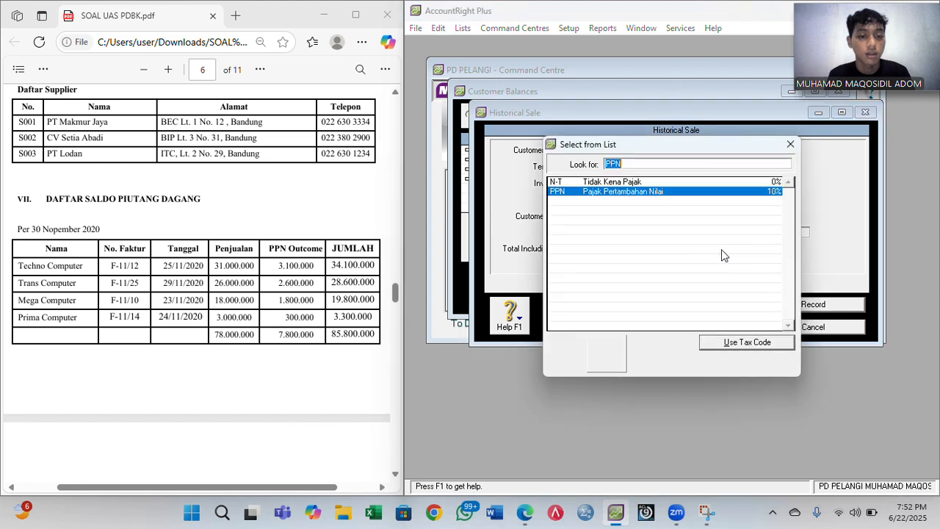
{"action": "double_click", "coordinate": [611, 183]}
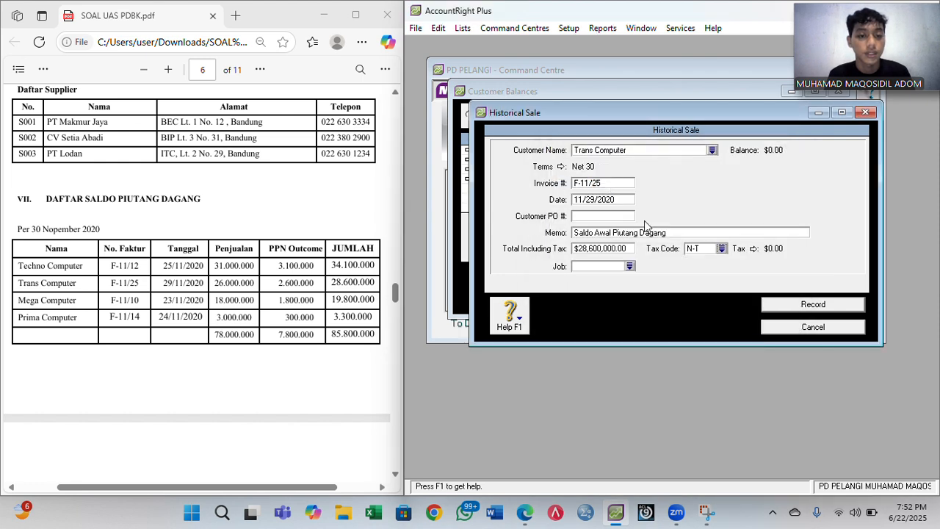
{"action": "left_click", "coordinate": [781, 301]}
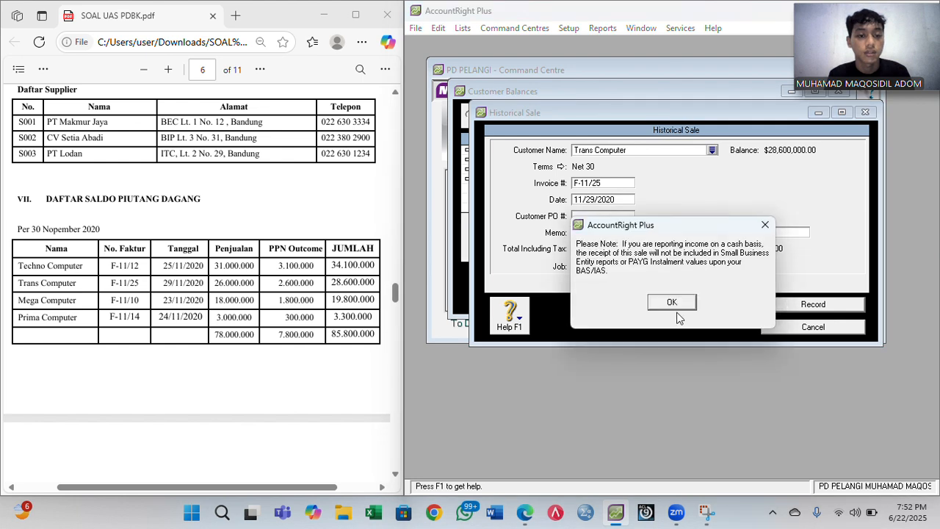
{"action": "left_click", "coordinate": [672, 303]}
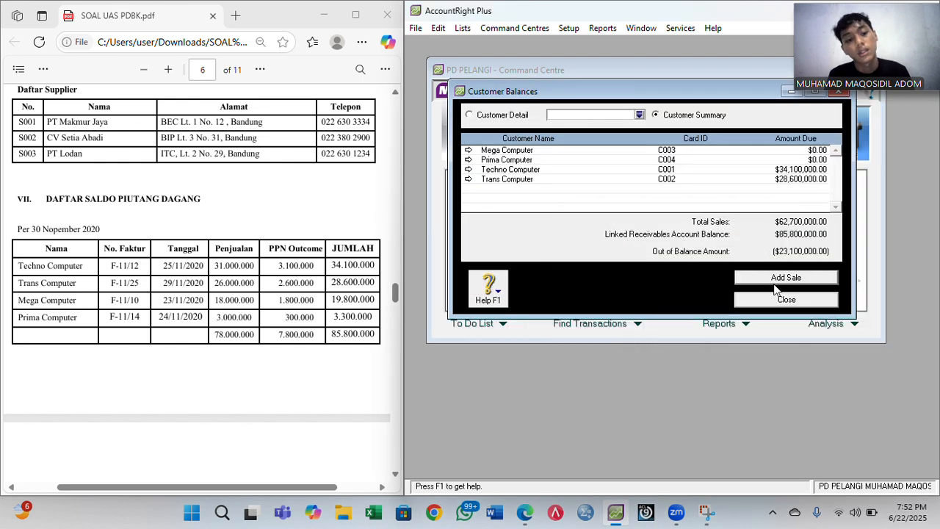
{"action": "left_click", "coordinate": [776, 278]}
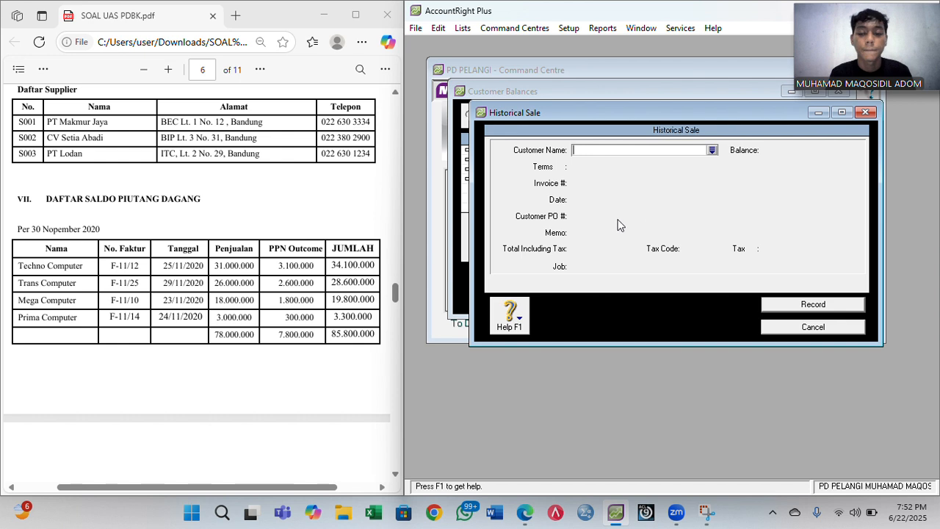
- Choose Mega Computer as the customer and set Net 30 credit terms
{"action": "type", "text": "Mega Computer"}
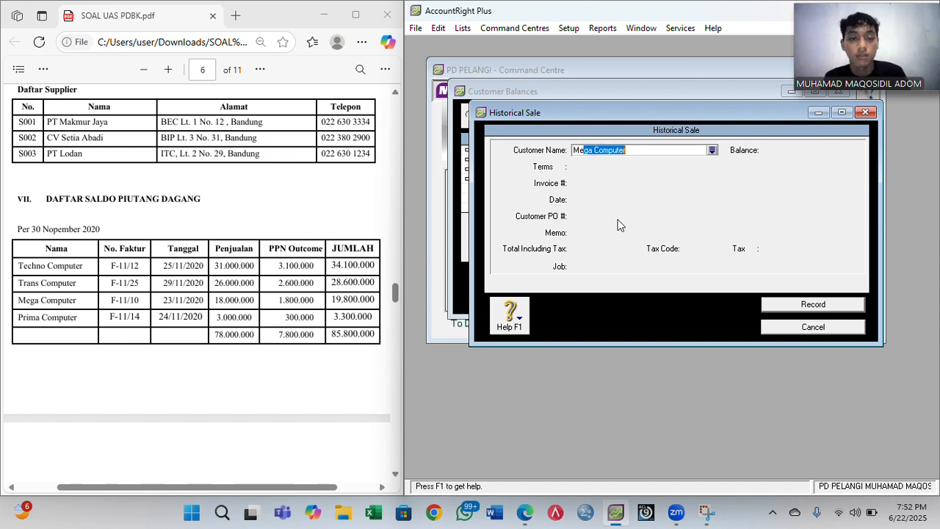
{"action": "key", "text": "Tab"}
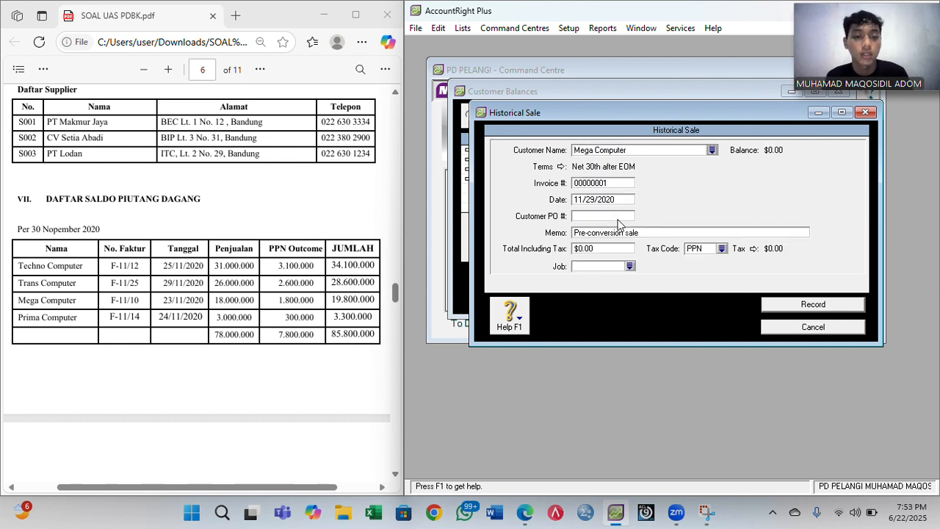
{"action": "left_click", "coordinate": [562, 167]}
{"action": "left_click", "coordinate": [748, 170]}
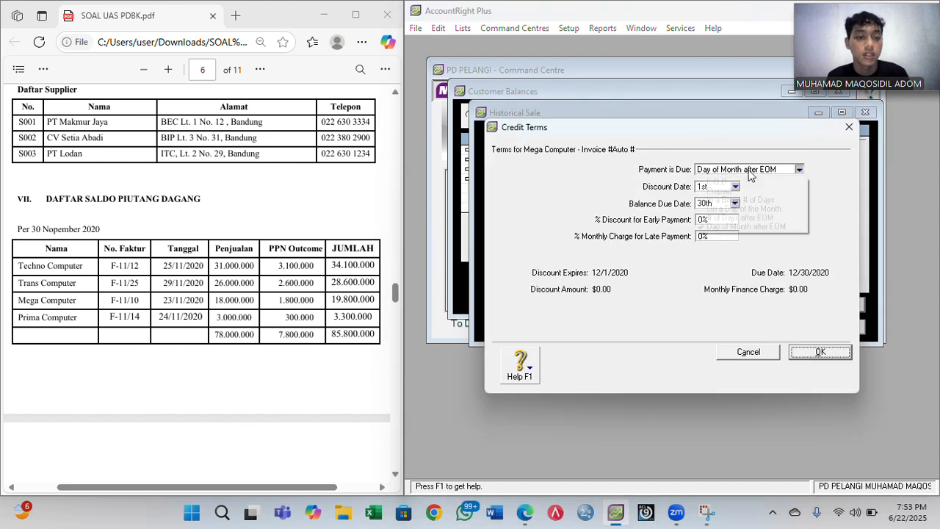
{"action": "left_click", "coordinate": [738, 200]}
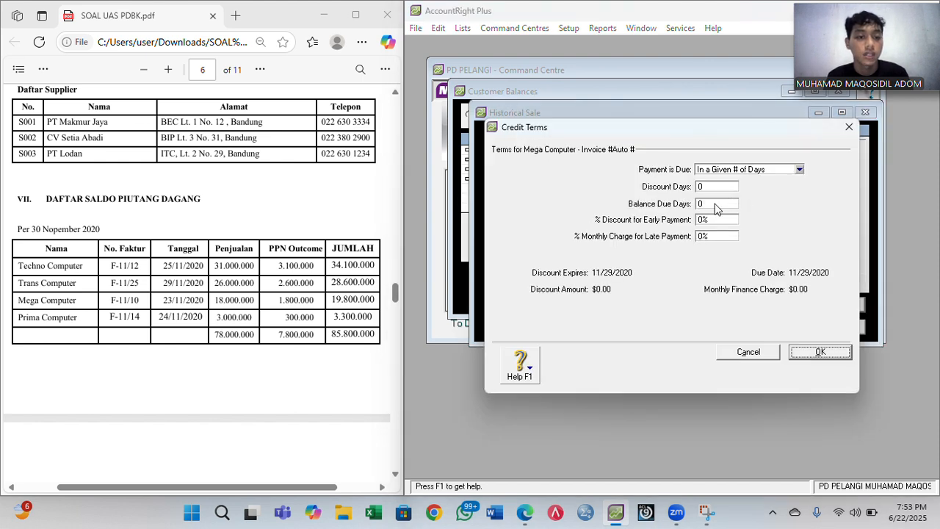
{"action": "left_click", "coordinate": [712, 204]}
{"action": "type", "text": "30"}
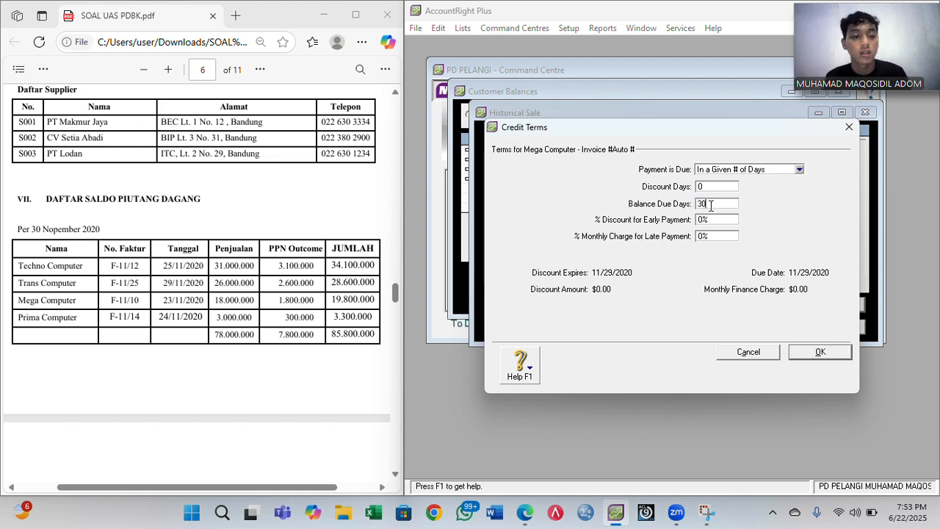
{"action": "left_click", "coordinate": [816, 352]}
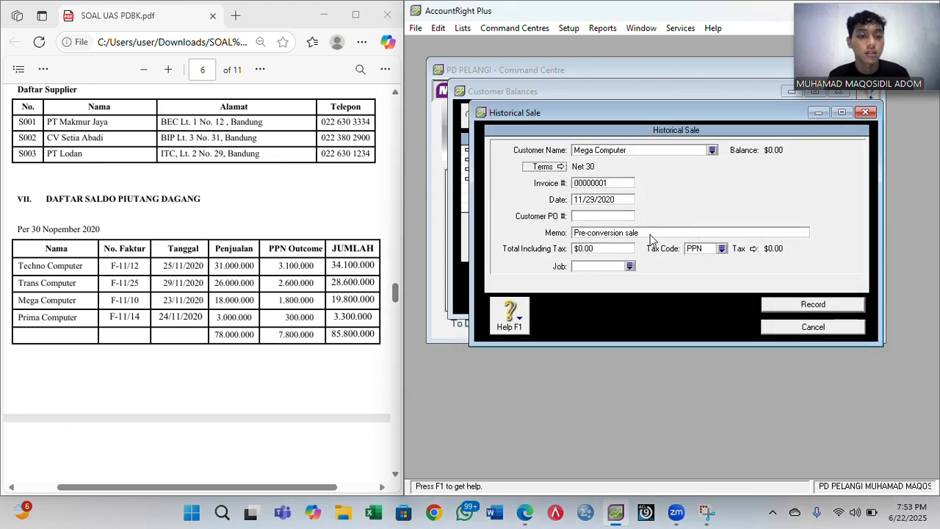
- Set invoice number F-11/10 and sale date 11/23/2020
{"action": "left_click", "coordinate": [600, 183]}
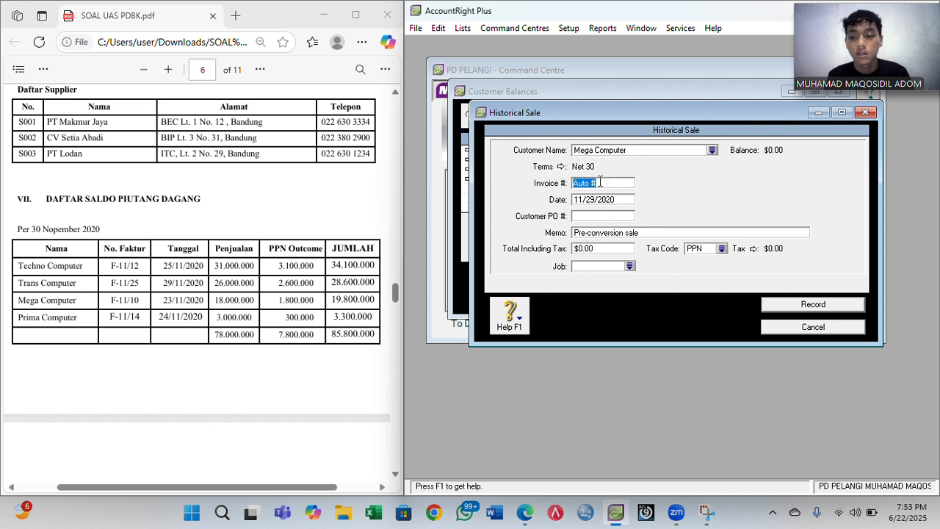
{"action": "type", "text": "F-11/10"}
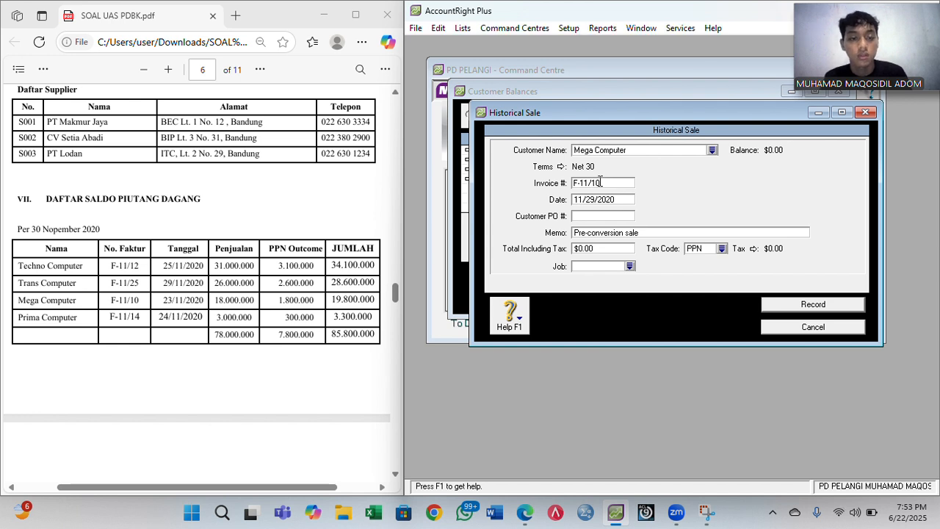
{"action": "key", "text": "Tab"}
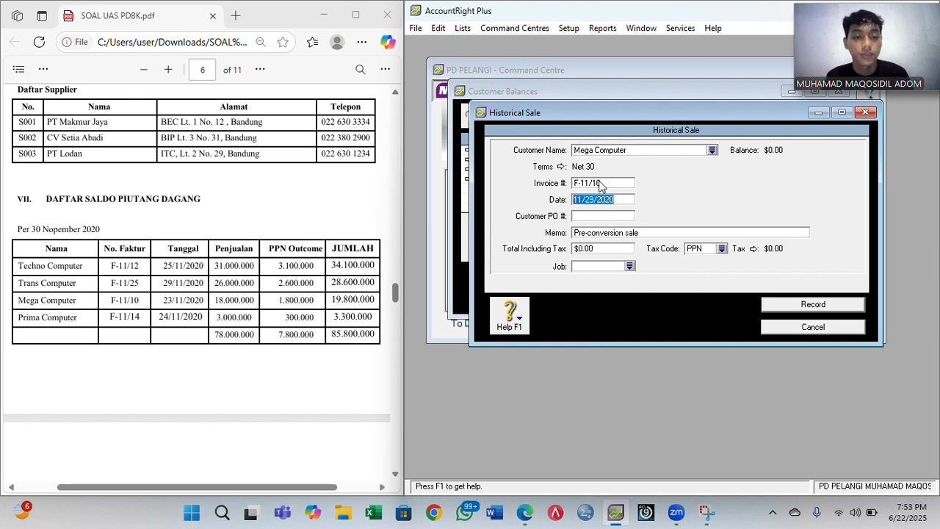
{"action": "key", "text": "Right"}
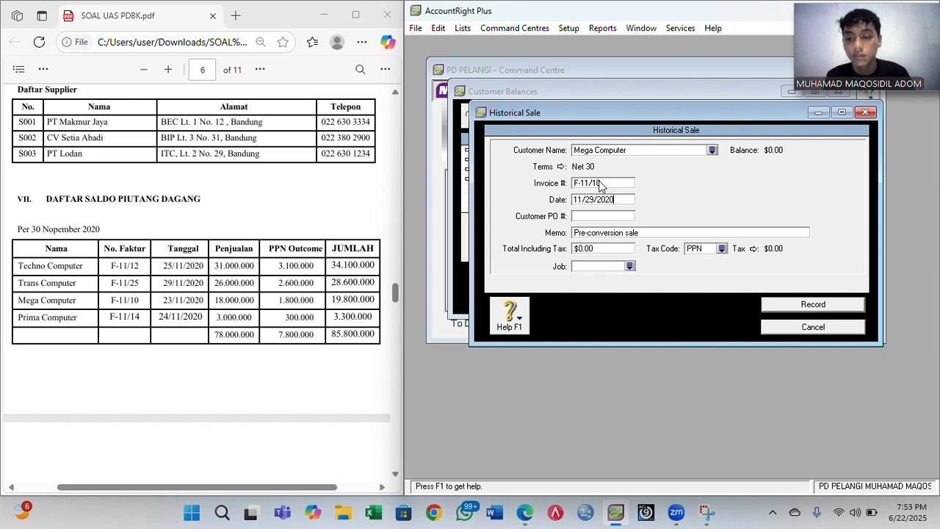
{"action": "key", "text": "Left"}
{"action": "key", "text": "Left"}
{"action": "key", "text": "BackSpace"}
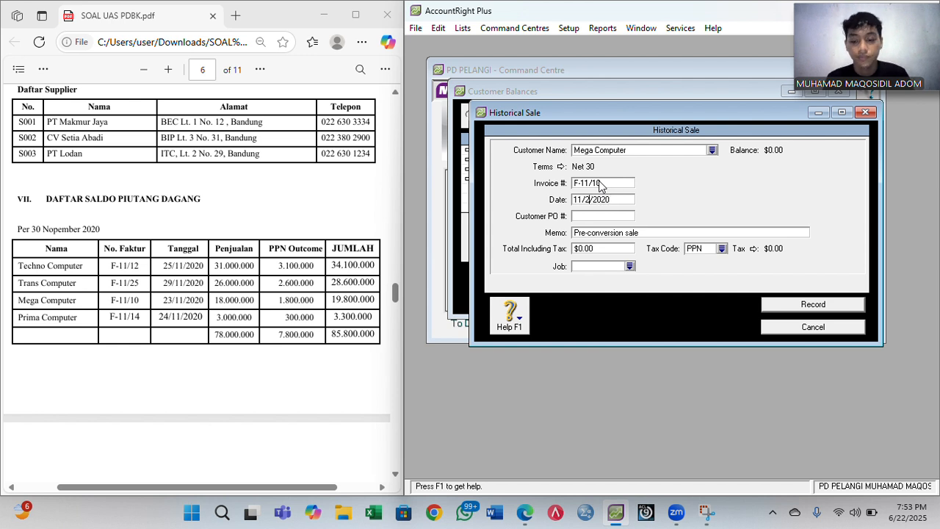
{"action": "type", "text": "3"}
- Add memo 'Saldo Awal Piutang Dagang', total 19,800,000 with tax code N-T, and record the sale
{"action": "key", "text": "Tab"}
{"action": "key", "text": "Tab"}
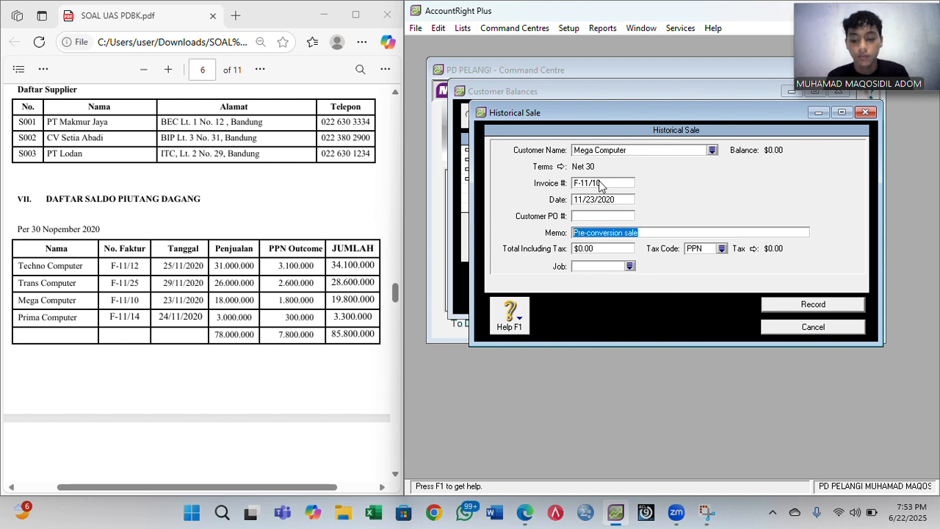
{"action": "type", "text": "Saldo Aw"}
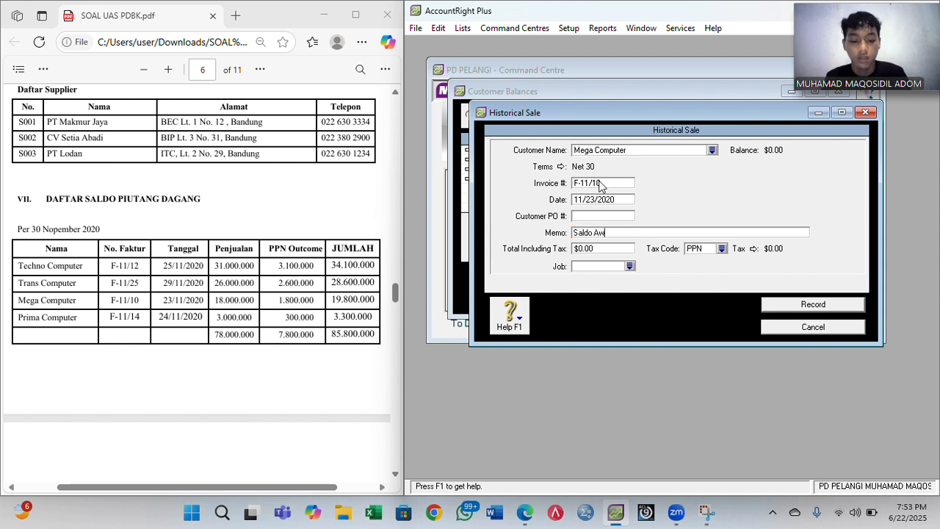
{"action": "type", "text": "al Piuta"}
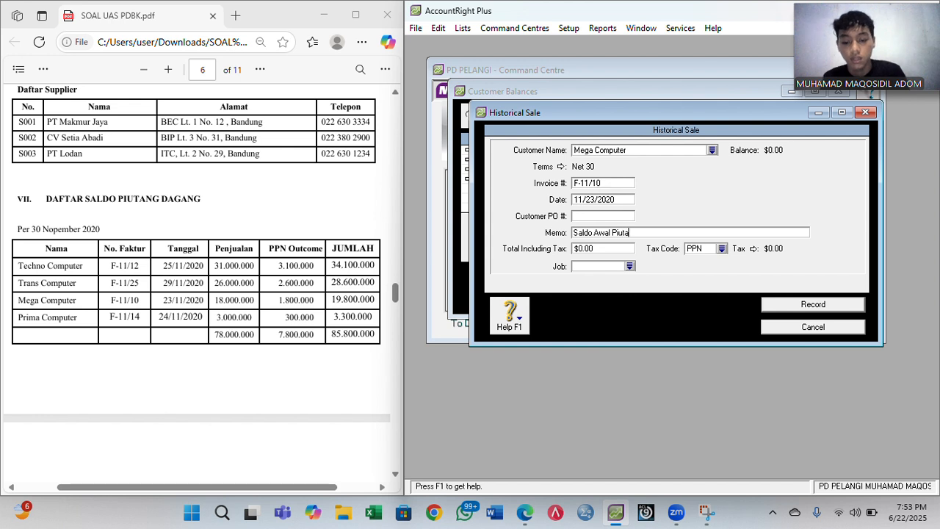
{"action": "type", "text": "ng dagang"}
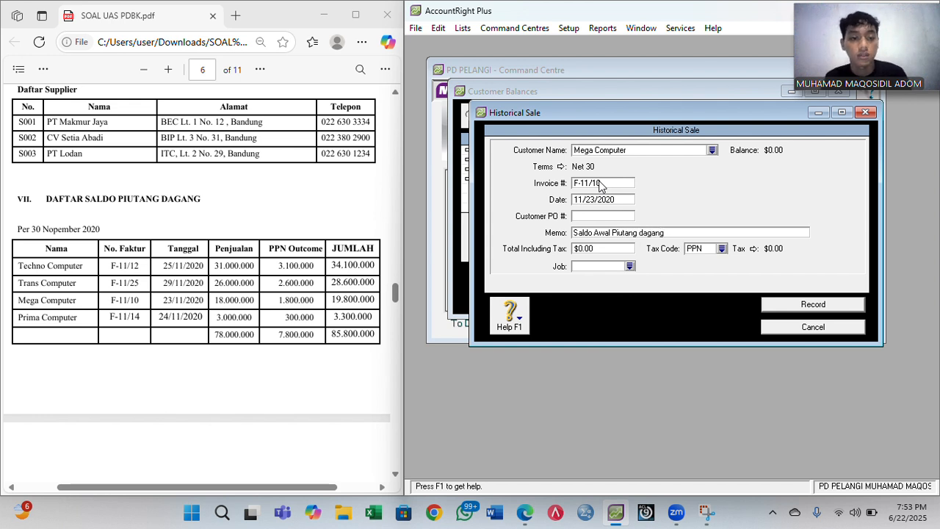
{"action": "key", "text": "Delete"}
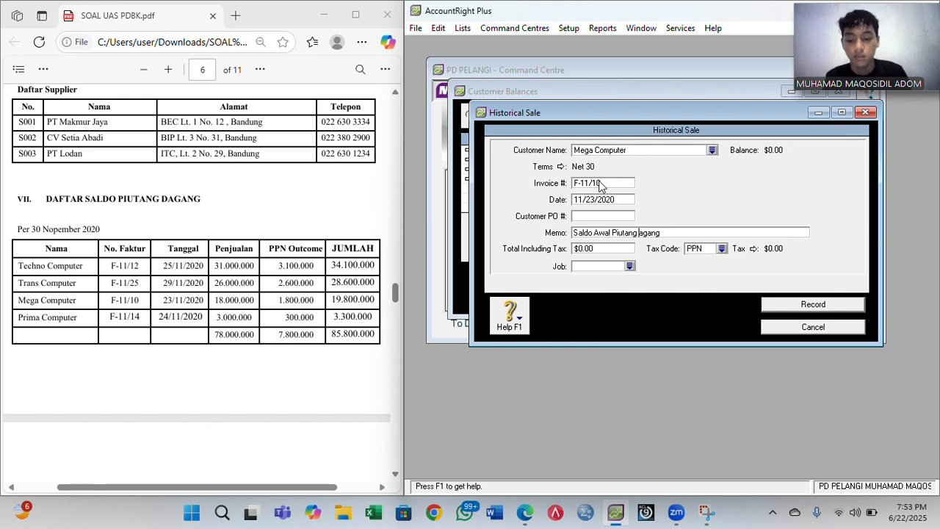
{"action": "type", "text": "D"}
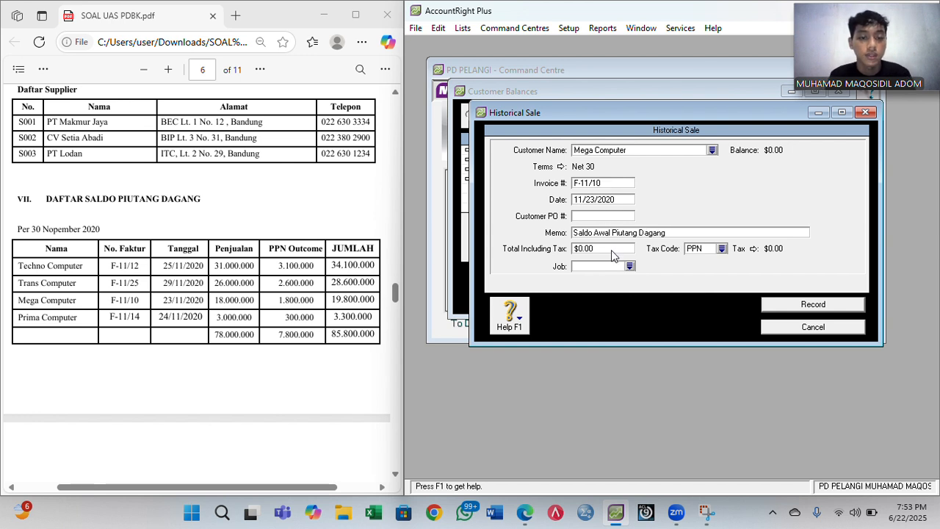
{"action": "left_click", "coordinate": [612, 249]}
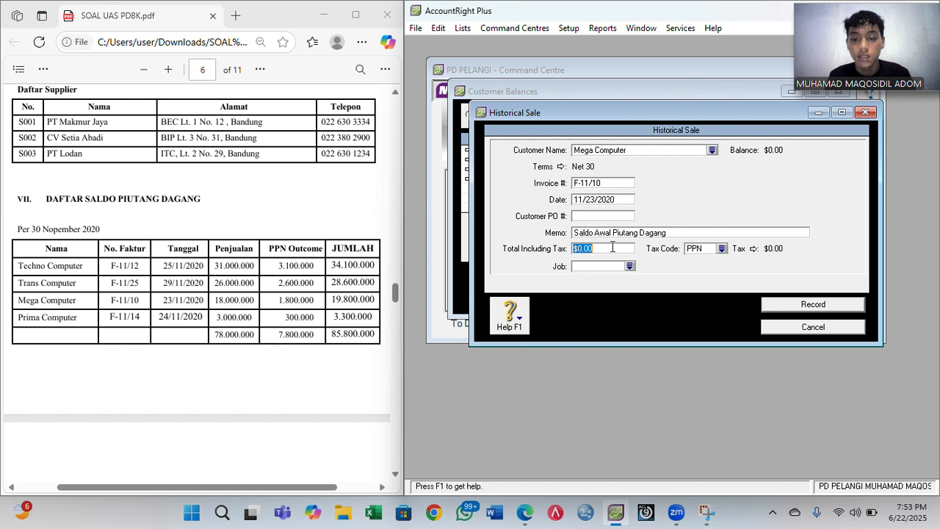
{"action": "type", "text": "19800000"}
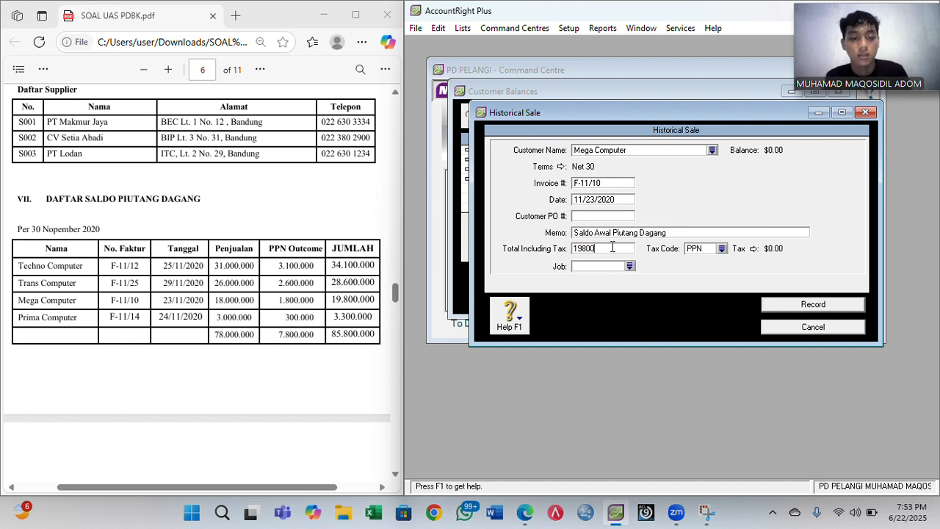
{"action": "left_click", "coordinate": [722, 248]}
{"action": "double_click", "coordinate": [634, 183]}
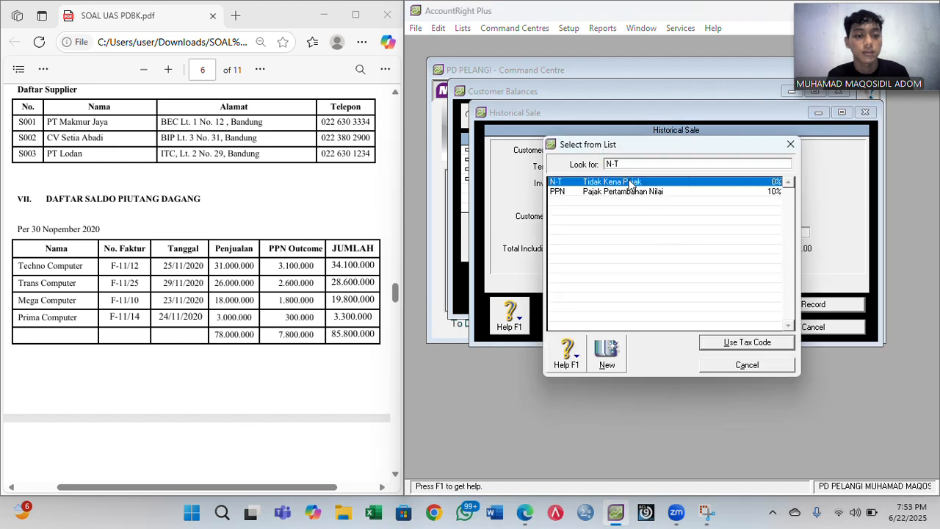
{"action": "left_click", "coordinate": [808, 304]}
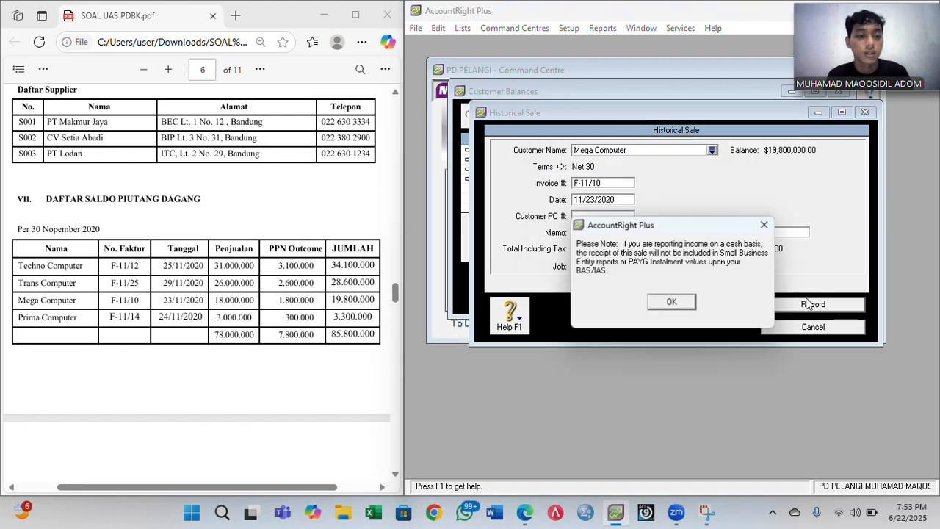
{"action": "left_click", "coordinate": [674, 307]}
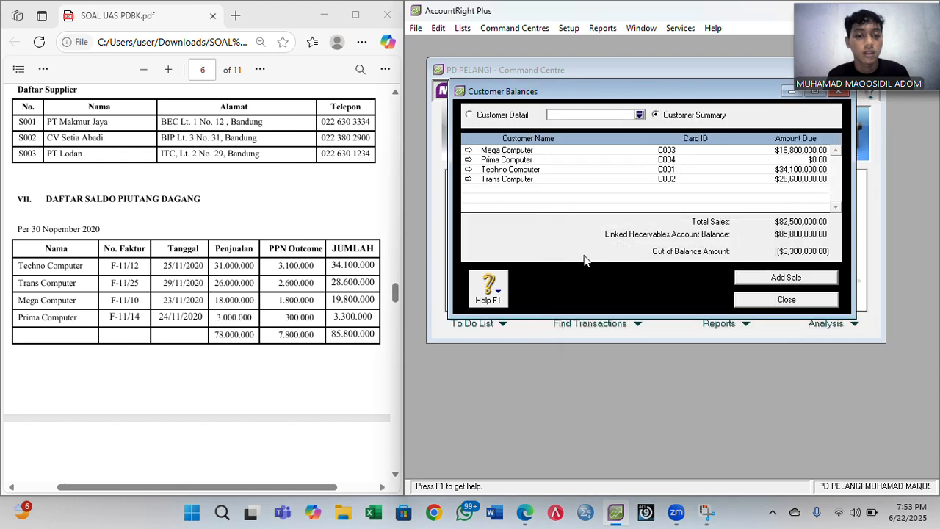
- Start a historical sale for Prima Computer with Net 30 credit terms
{"action": "left_click", "coordinate": [788, 278]}
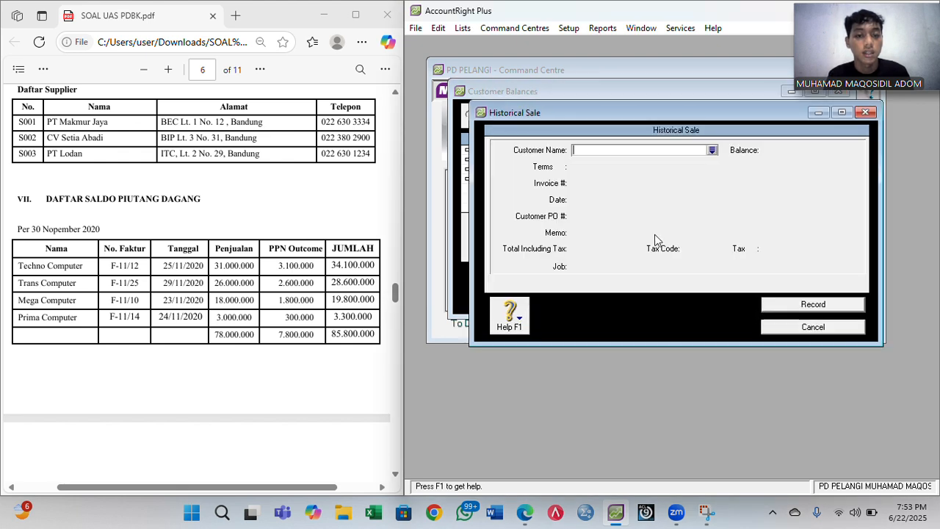
{"action": "type", "text": "Prima Computer"}
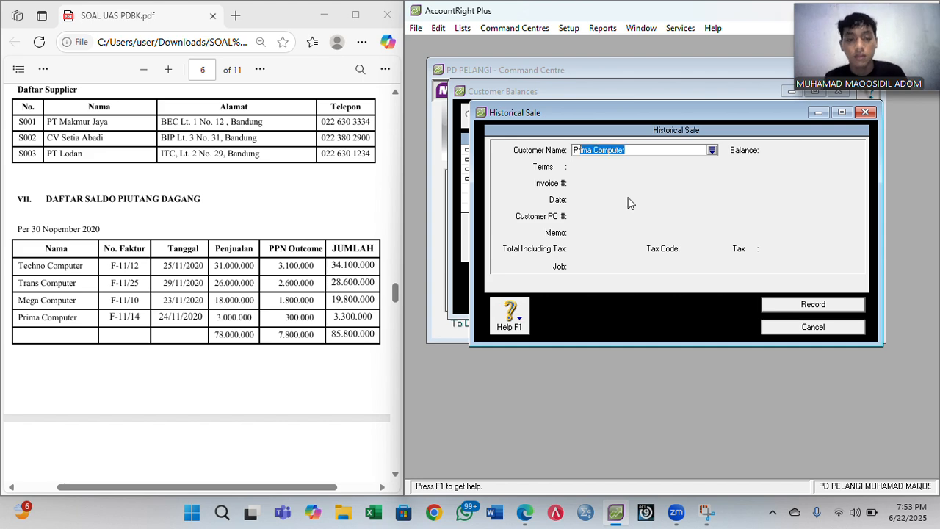
{"action": "key", "text": "Tab"}
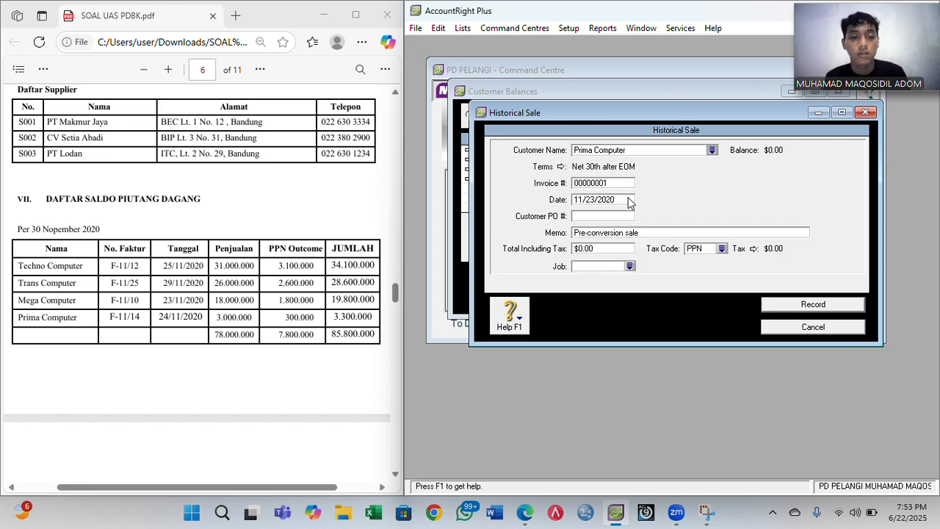
{"action": "left_click", "coordinate": [560, 167]}
{"action": "left_click", "coordinate": [742, 169]}
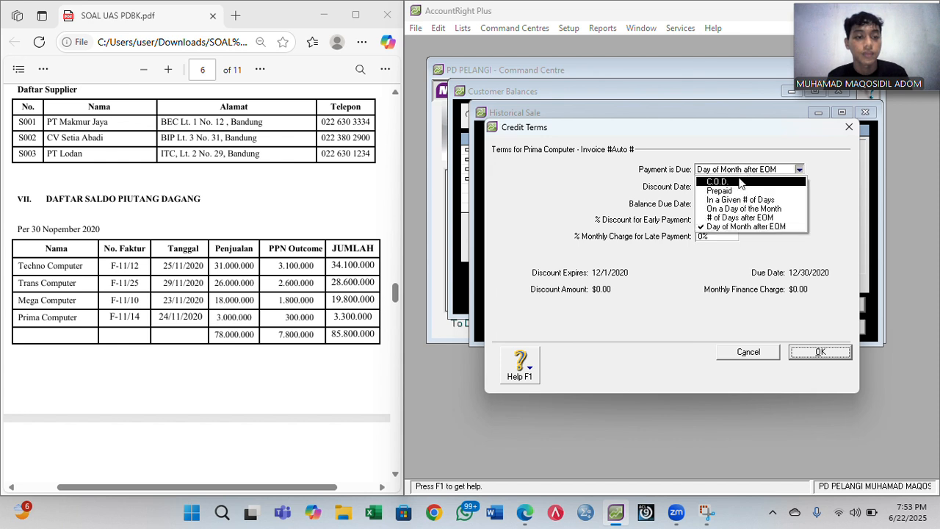
{"action": "left_click", "coordinate": [738, 200]}
{"action": "left_click", "coordinate": [716, 203]}
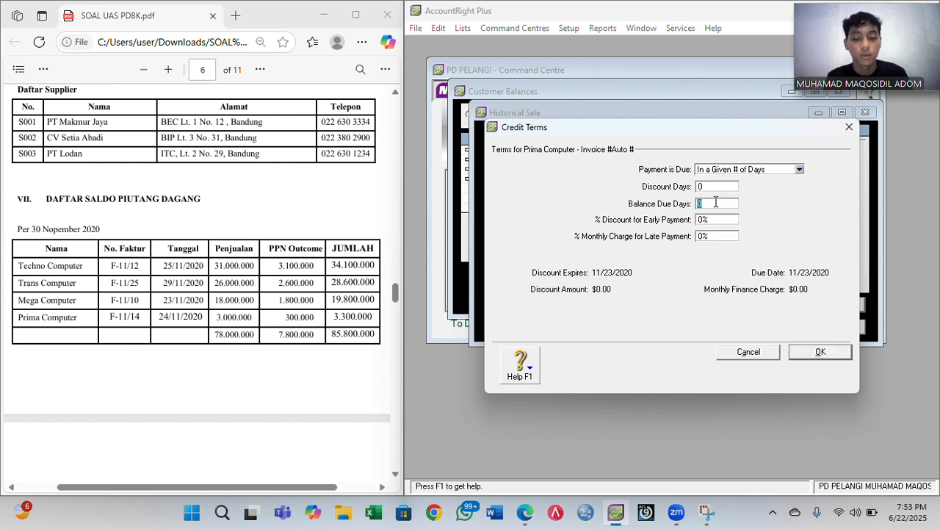
{"action": "type", "text": "30"}
{"action": "key", "text": "Return"}
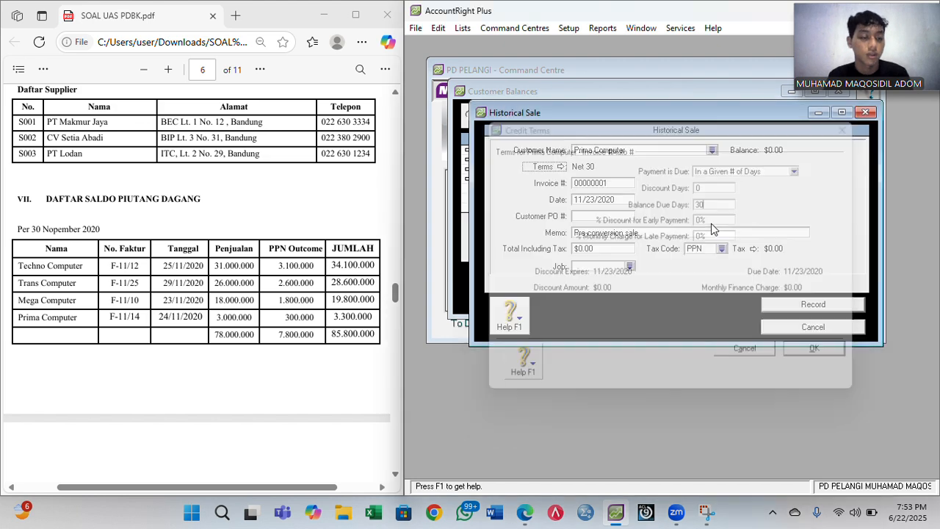
- Enter invoice number F-11/14 and sale date 11/24/2020
{"action": "left_click", "coordinate": [604, 183]}
{"action": "type", "text": "F"}
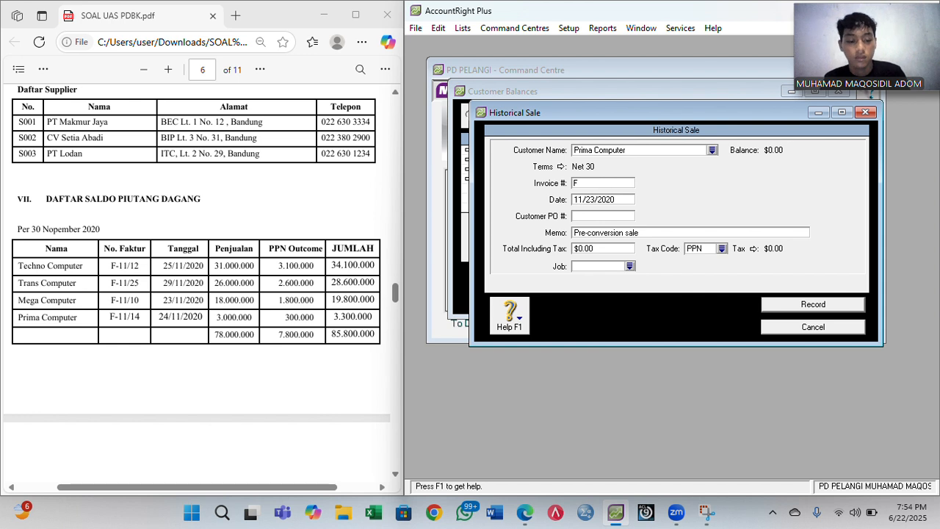
{"action": "type", "text": "-11/14"}
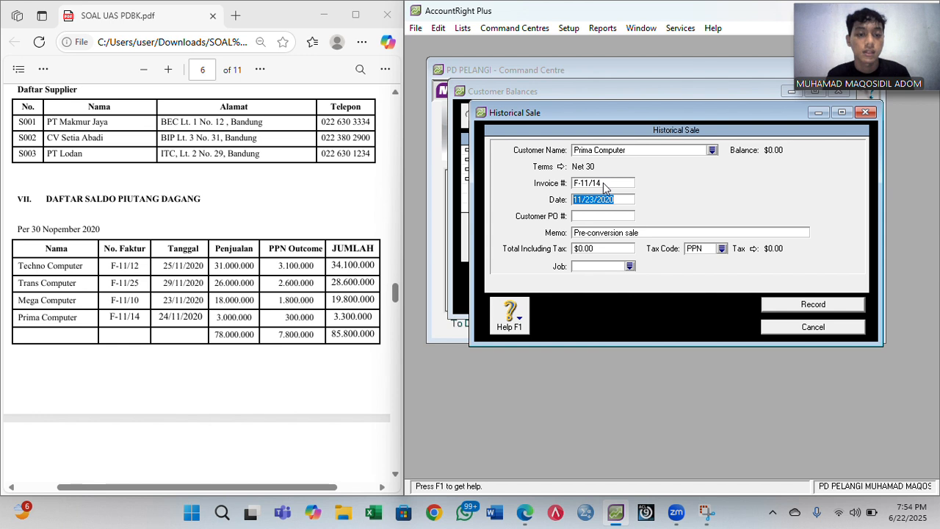
{"action": "key", "text": "Left"}
{"action": "key", "text": "Left"}
{"action": "key", "text": "Left"}
{"action": "key", "text": "Left"}
{"action": "key", "text": "Left"}
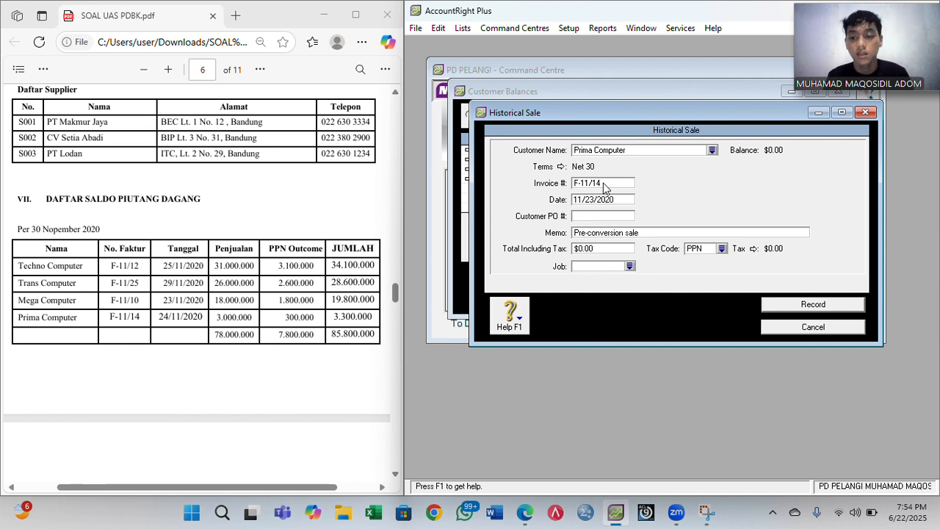
{"action": "key", "text": "BackSpace"}
{"action": "type", "text": "4"}
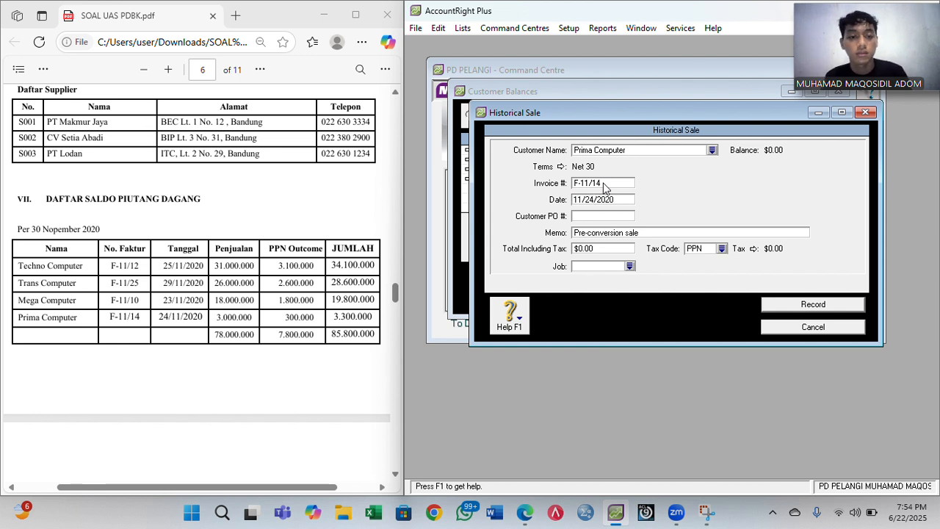
- Add memo 'Saldo Awal Piutang Dagang', total 3,300,000 with tax code N-T, and record the sale
{"action": "left_click", "coordinate": [616, 233]}
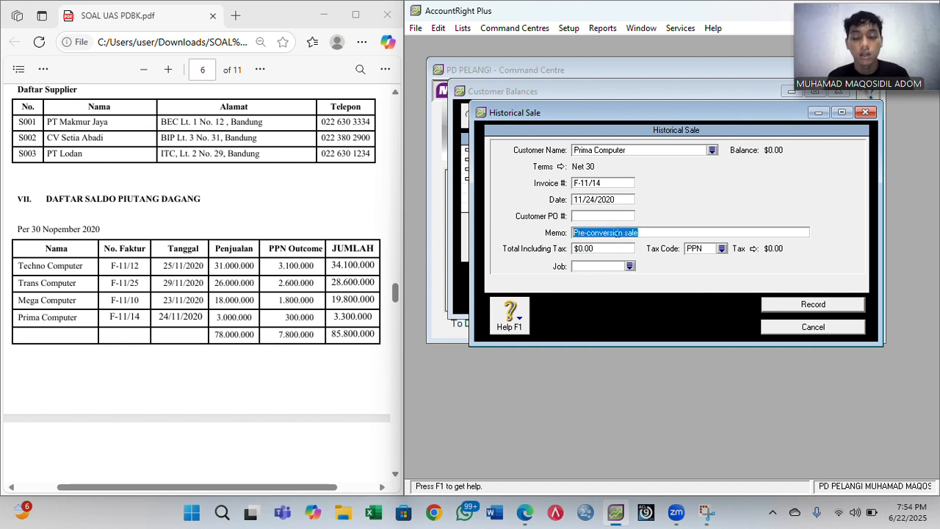
{"action": "type", "text": "Saldo Awa"}
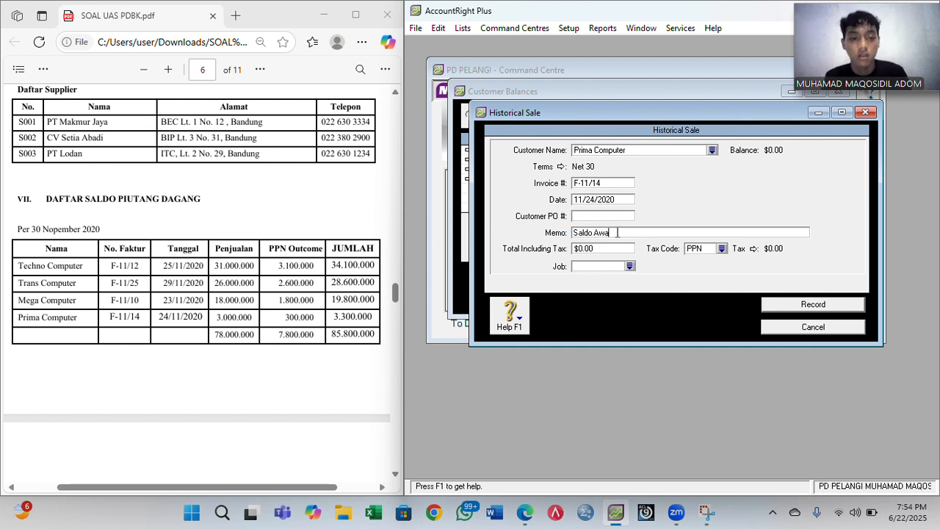
{"action": "type", "text": "l Putan"}
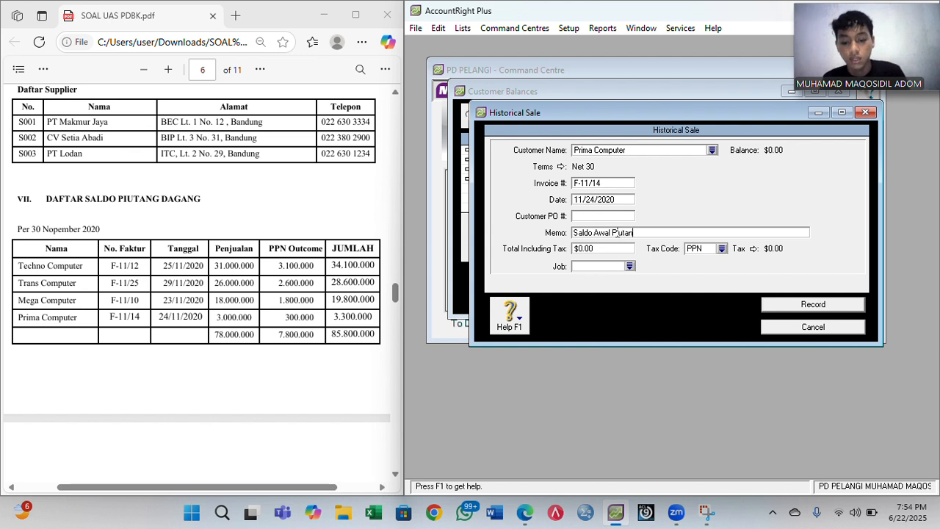
{"action": "type", "text": "g dagang"}
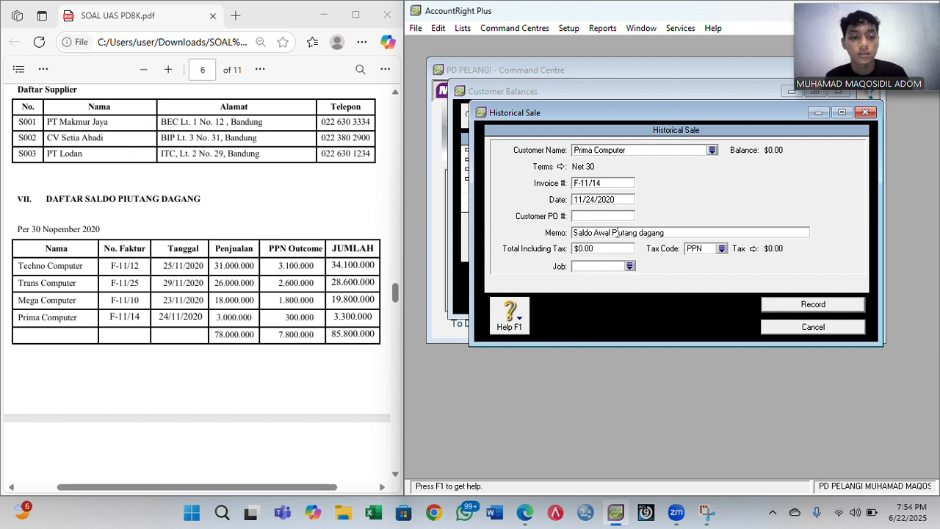
{"action": "key", "text": "Left"}
{"action": "key", "text": "Left"}
{"action": "key", "text": "Left"}
{"action": "key", "text": "Left"}
{"action": "key", "text": "Left"}
{"action": "key", "text": "BackSpace"}
{"action": "type", "text": "D"}
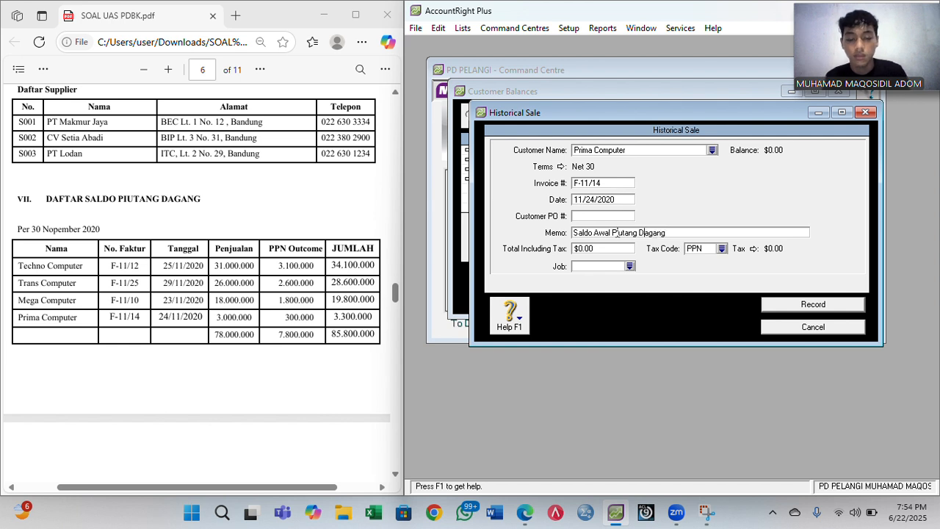
{"action": "left_click", "coordinate": [615, 248]}
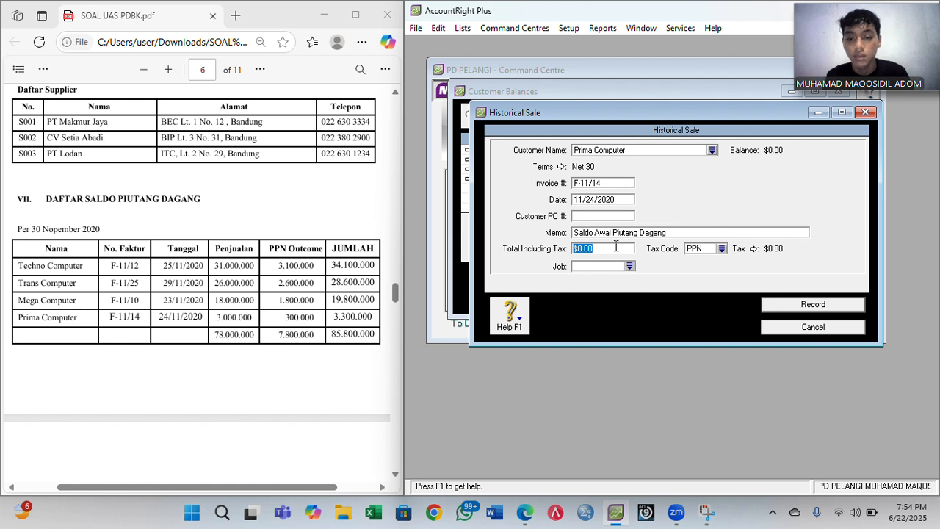
{"action": "type", "text": "33"}
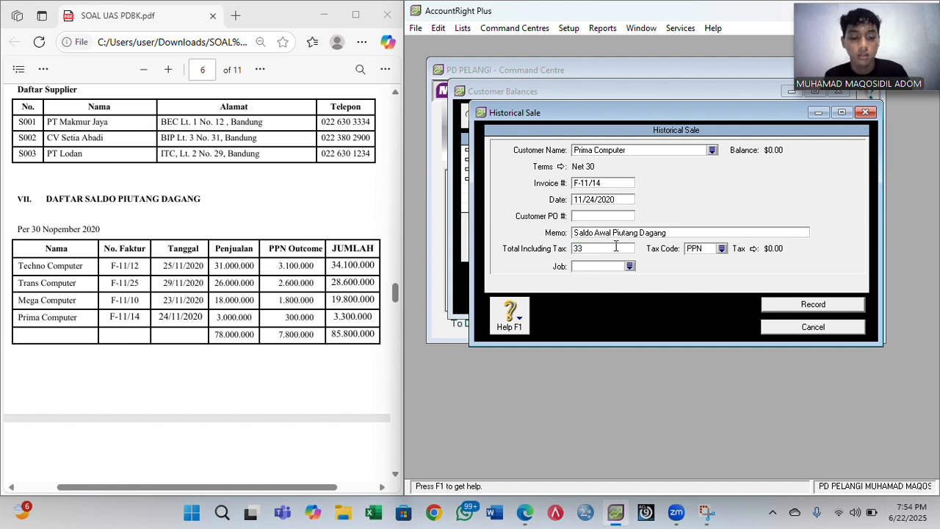
{"action": "type", "text": "00000"}
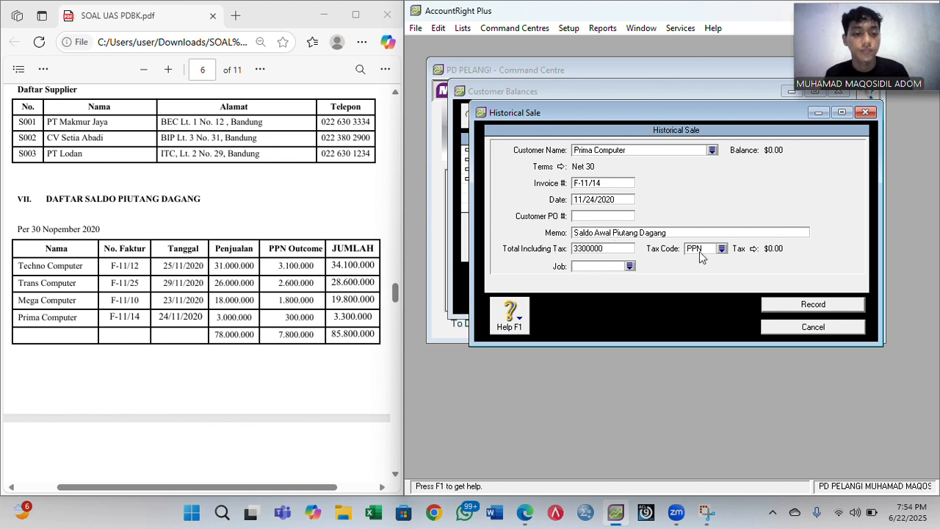
{"action": "left_click", "coordinate": [720, 250]}
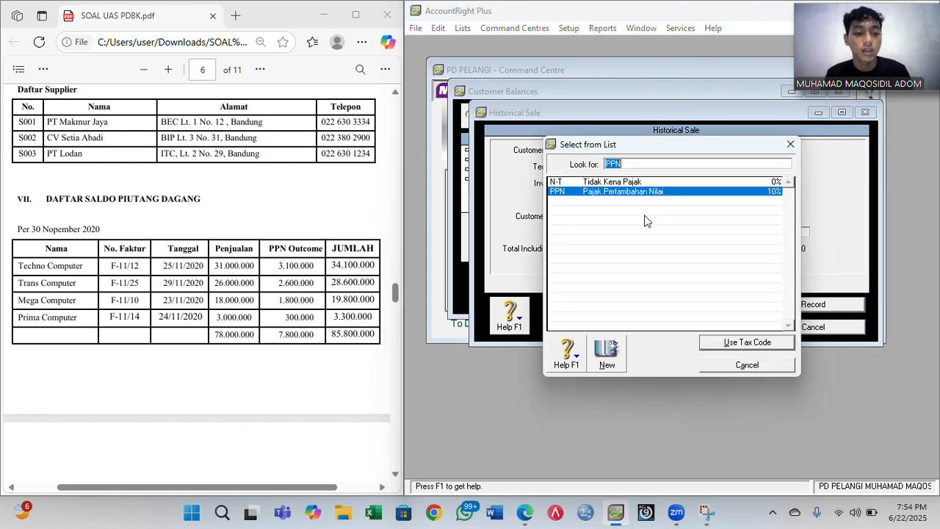
{"action": "left_click", "coordinate": [614, 183]}
{"action": "double_click", "coordinate": [613, 186]}
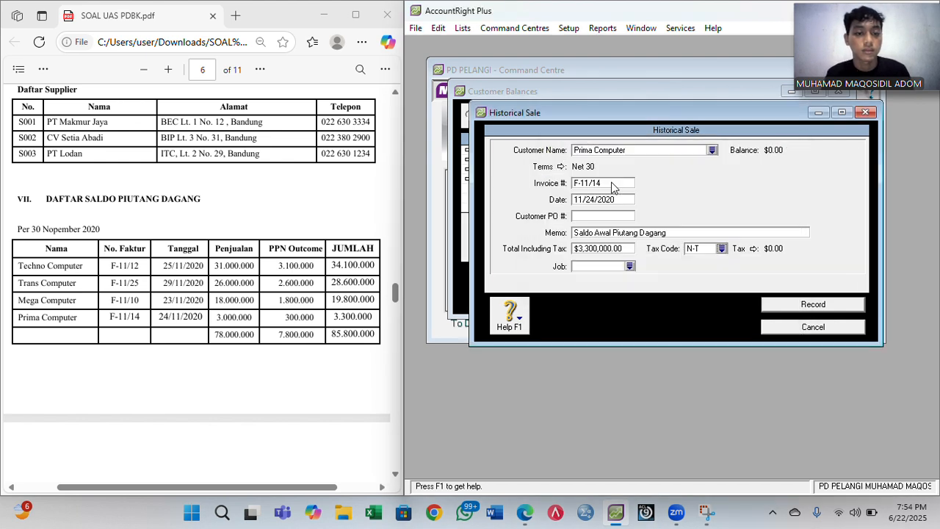
{"action": "left_click", "coordinate": [817, 307]}
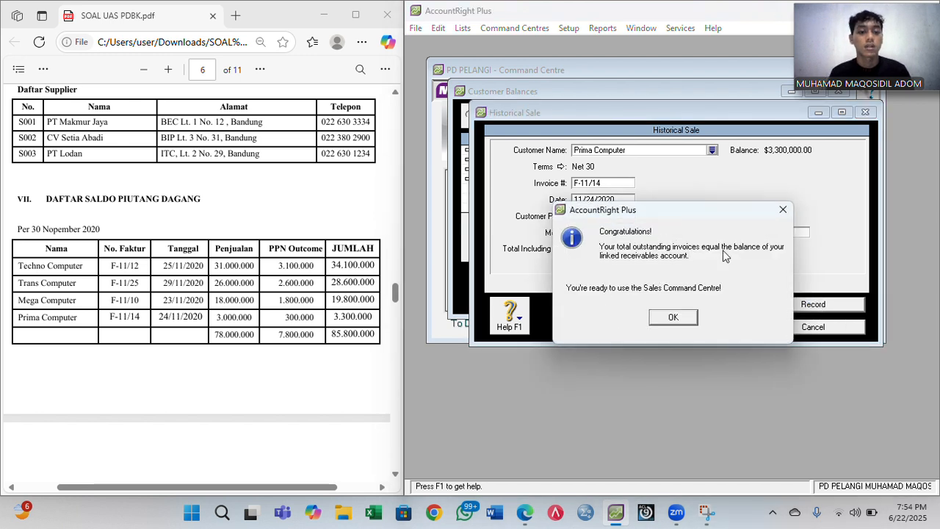
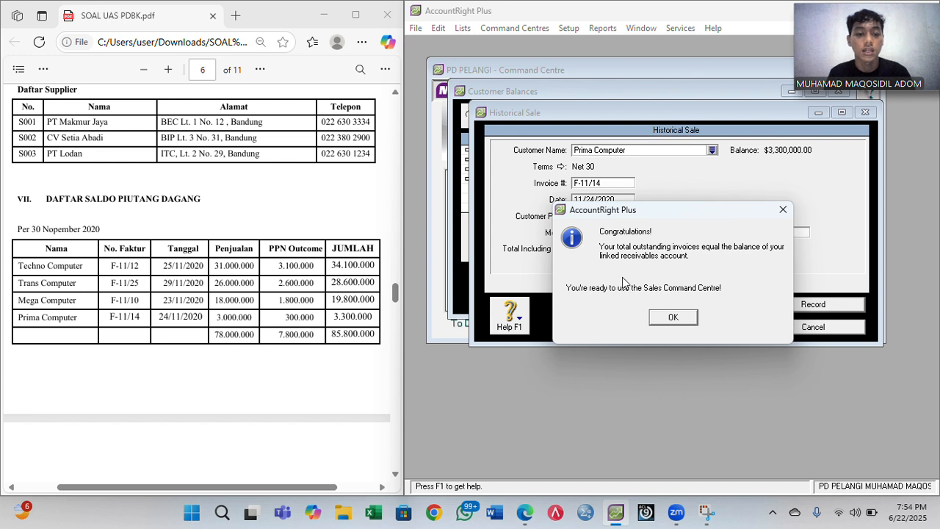
- Acknowledge the balanced $85,800,000 receivables and cash-basis notes, then close Customer Balances
{"action": "left_click", "coordinate": [674, 318]}
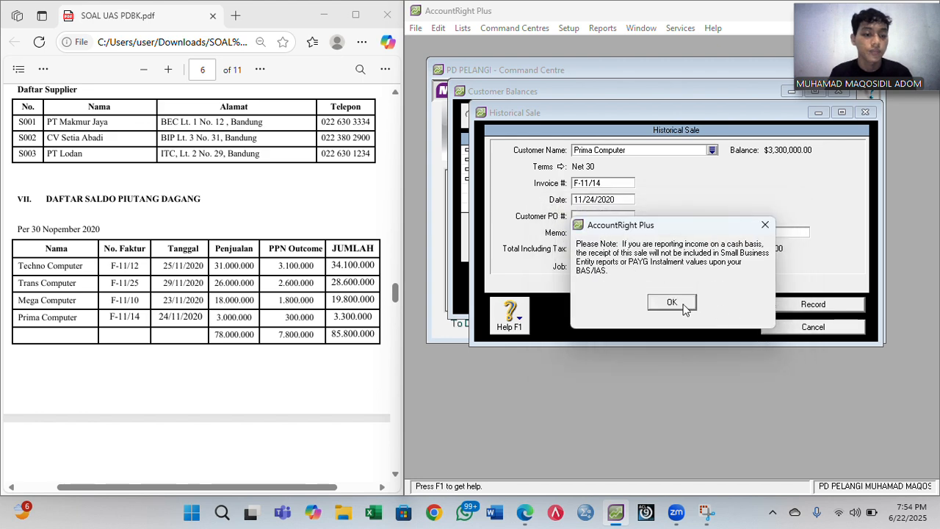
{"action": "left_click", "coordinate": [672, 304]}
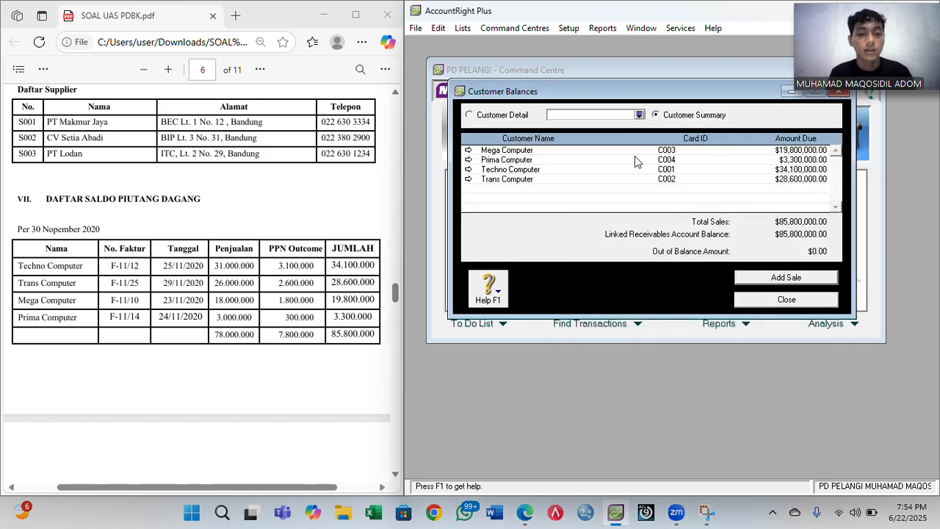
{"action": "left_click", "coordinate": [772, 301]}
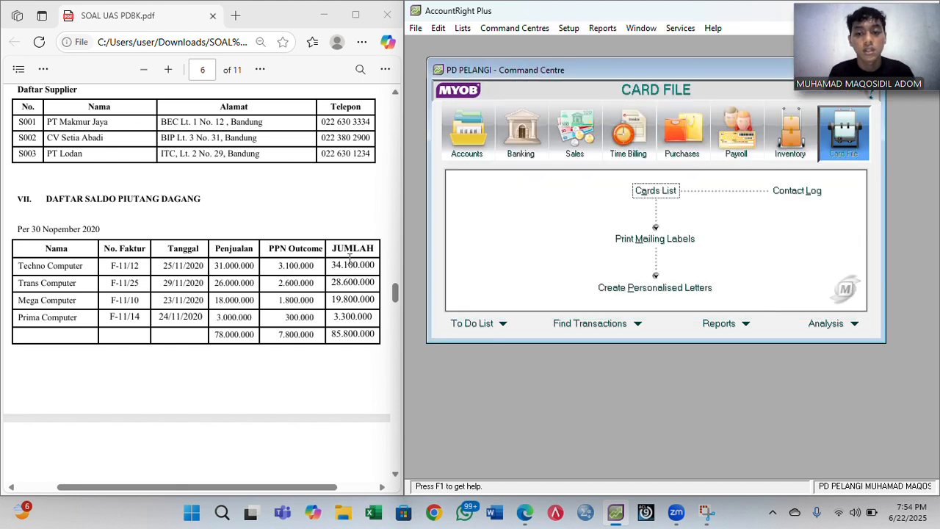
{"action": "scroll", "coordinate": [350, 258], "scroll_direction": "down", "scroll_amount": 6}
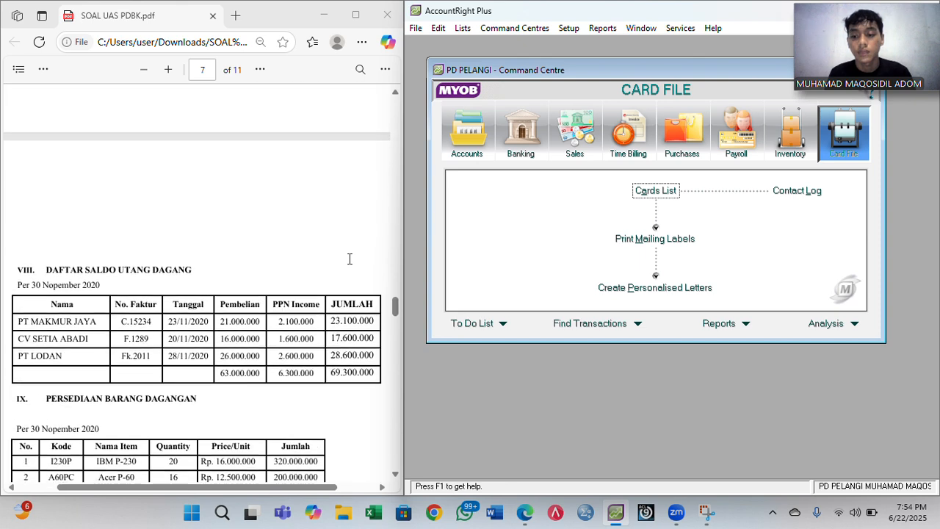
- Open Supplier Balances and start a historical purchase for PT Makmur Jaya
{"action": "left_click", "coordinate": [569, 28]}
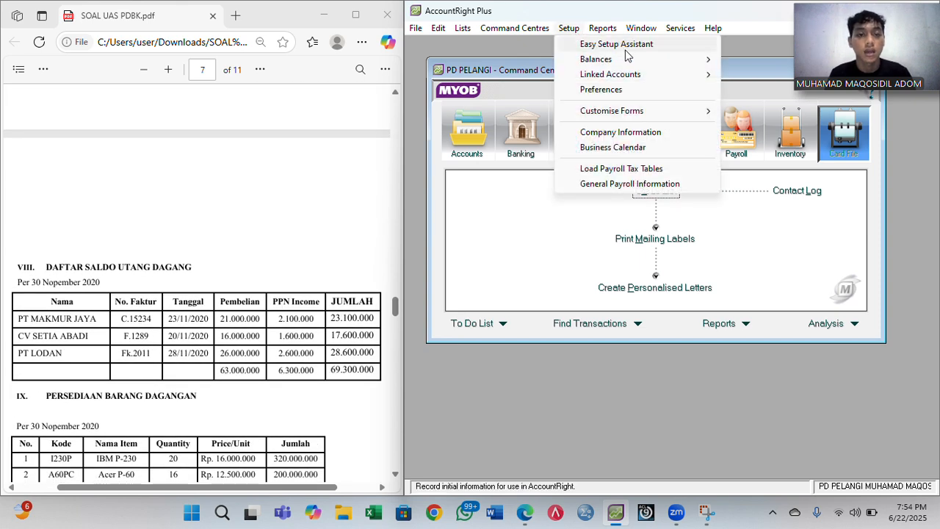
{"action": "mouse_move", "coordinate": [698, 60]}
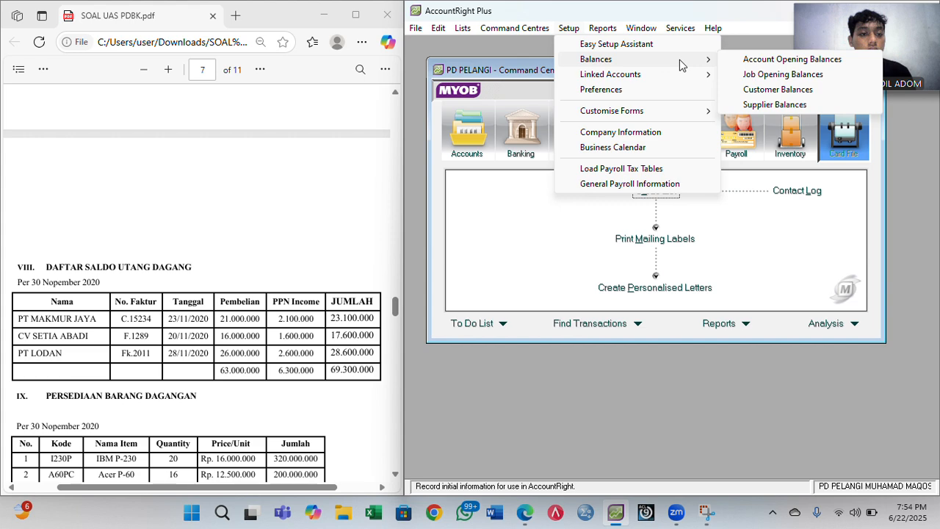
{"action": "left_click", "coordinate": [773, 108]}
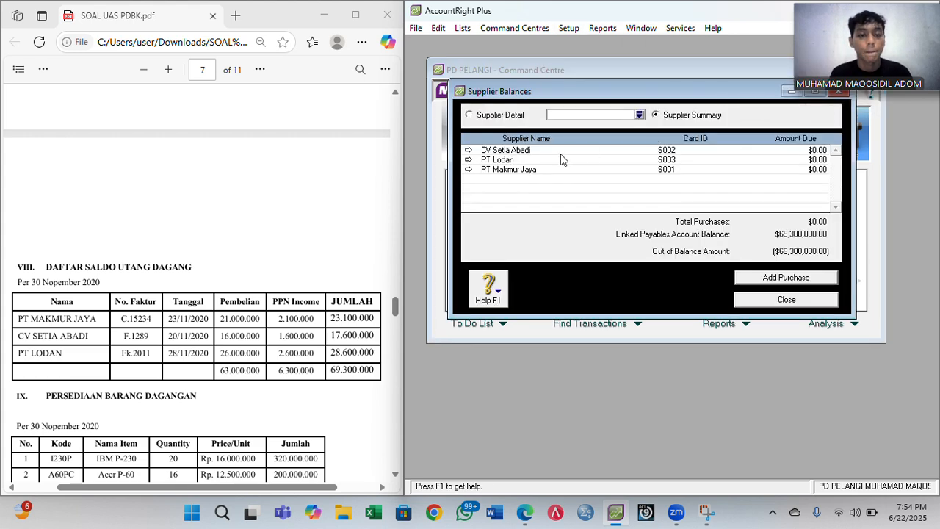
{"action": "left_click", "coordinate": [813, 277]}
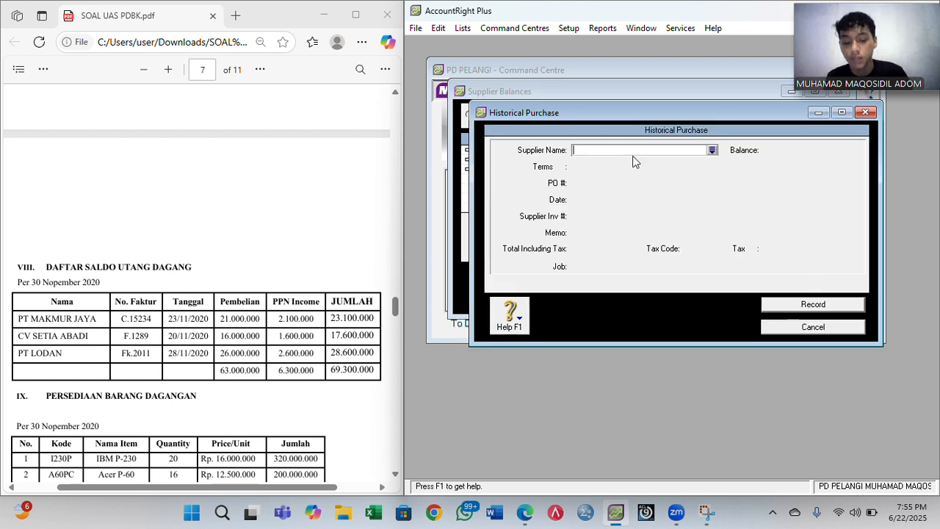
{"action": "type", "text": "PT M"}
{"action": "key", "text": "Tab"}
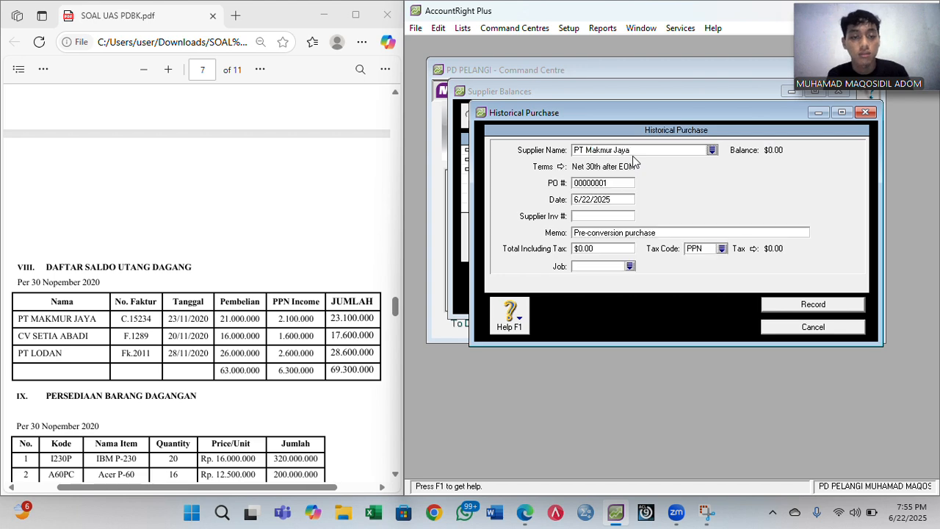
- Set the purchase's credit terms to payment due in 30 days
{"action": "left_click", "coordinate": [561, 166]}
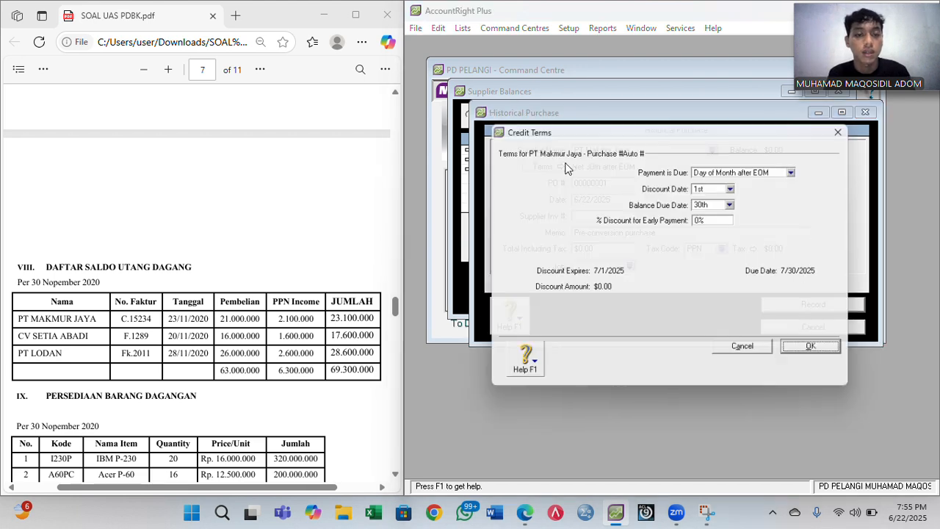
{"action": "left_click", "coordinate": [799, 170]}
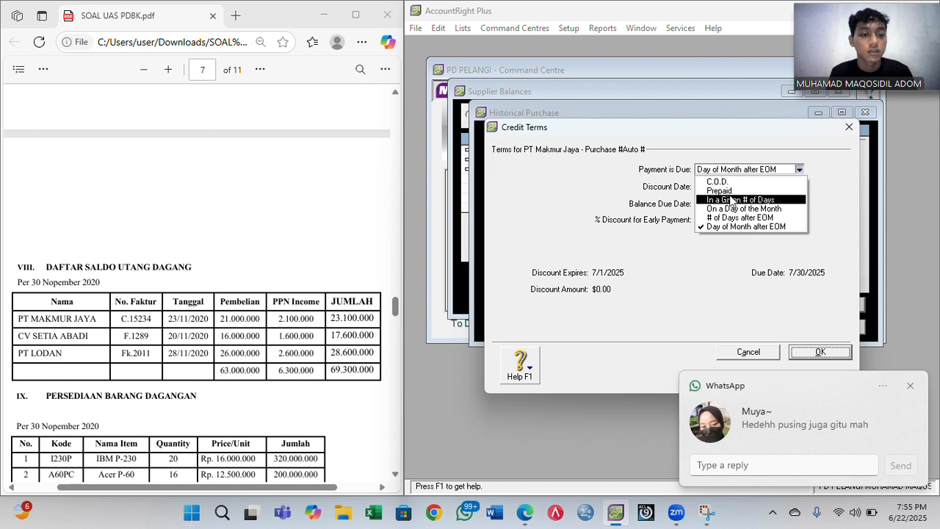
{"action": "left_click", "coordinate": [730, 201]}
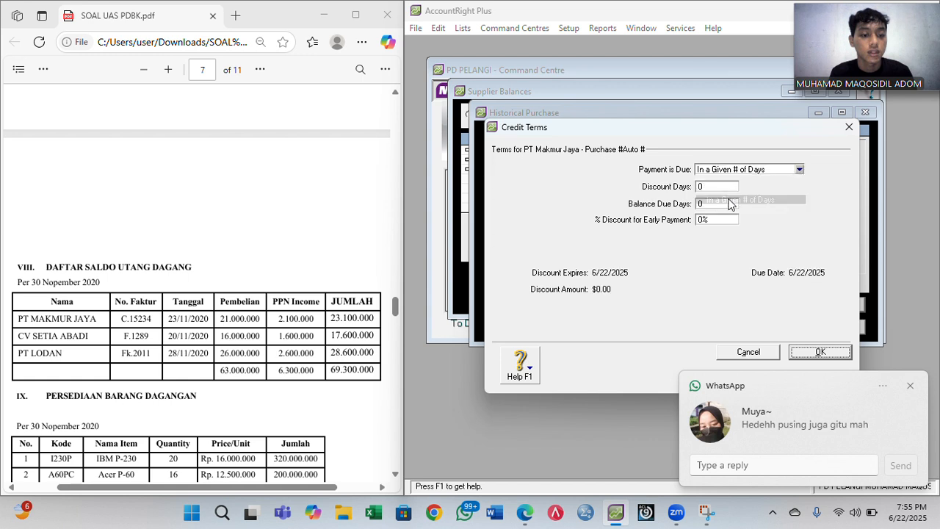
{"action": "left_click", "coordinate": [910, 386]}
{"action": "left_click", "coordinate": [703, 203]}
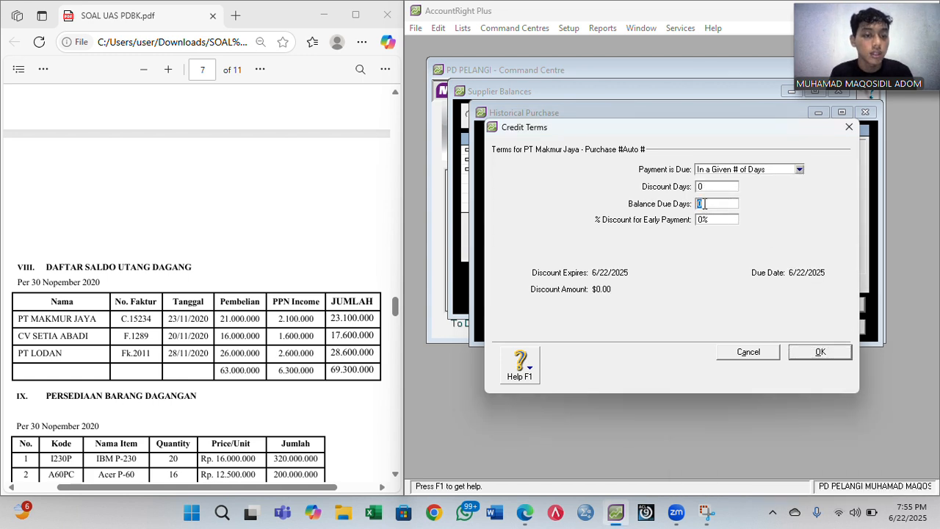
{"action": "type", "text": "30"}
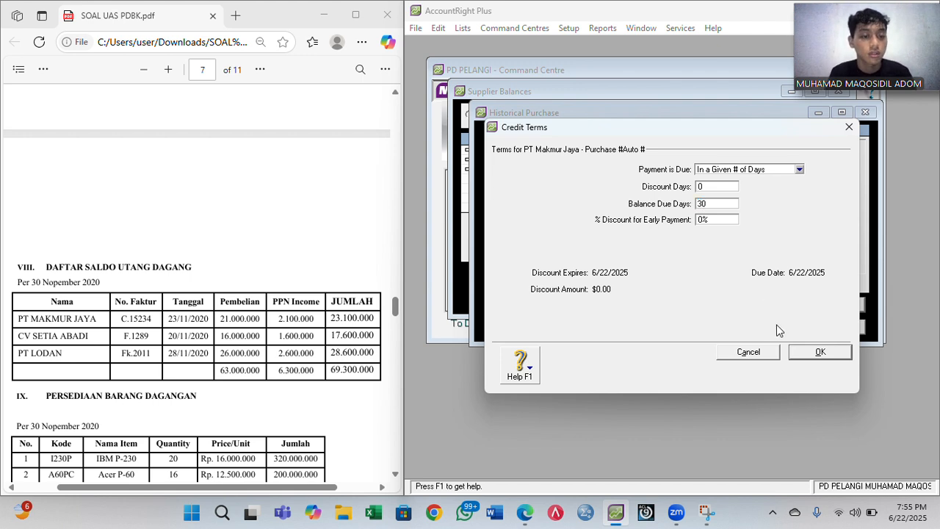
{"action": "left_click", "coordinate": [817, 354]}
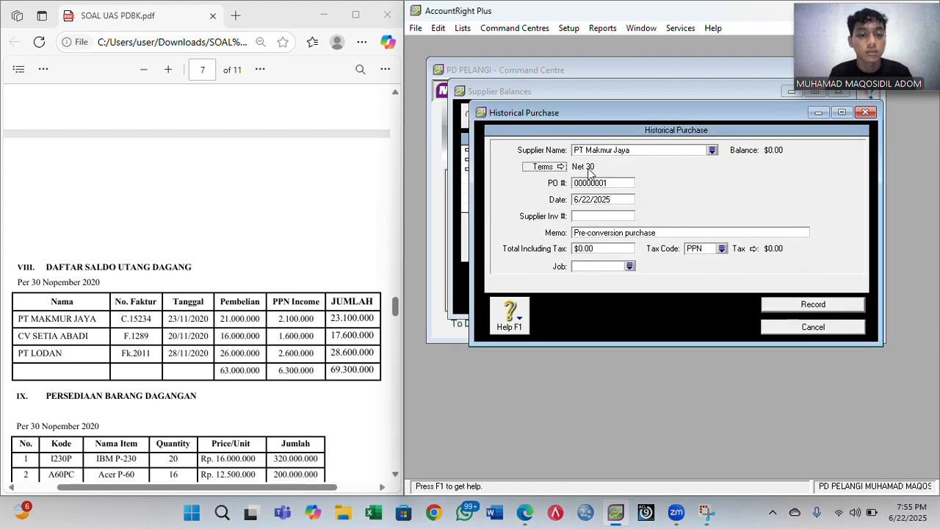
- Enter PO number C.15234 and purchase date 11/23/2020
{"action": "left_click", "coordinate": [595, 186]}
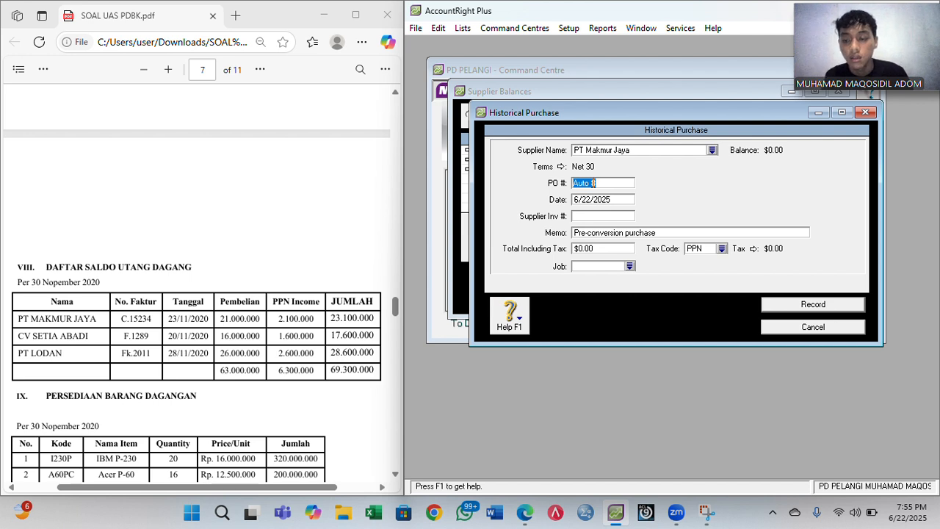
{"action": "type", "text": "C"}
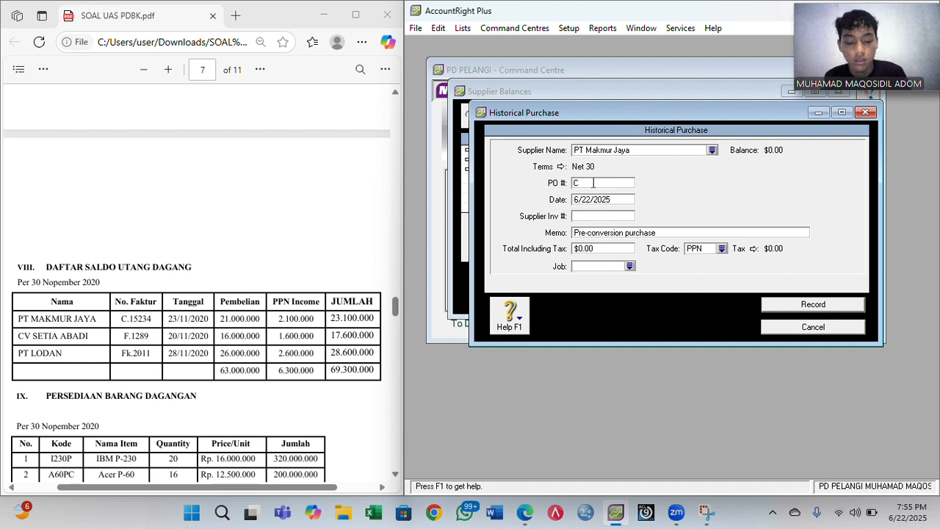
{"action": "type", "text": "."}
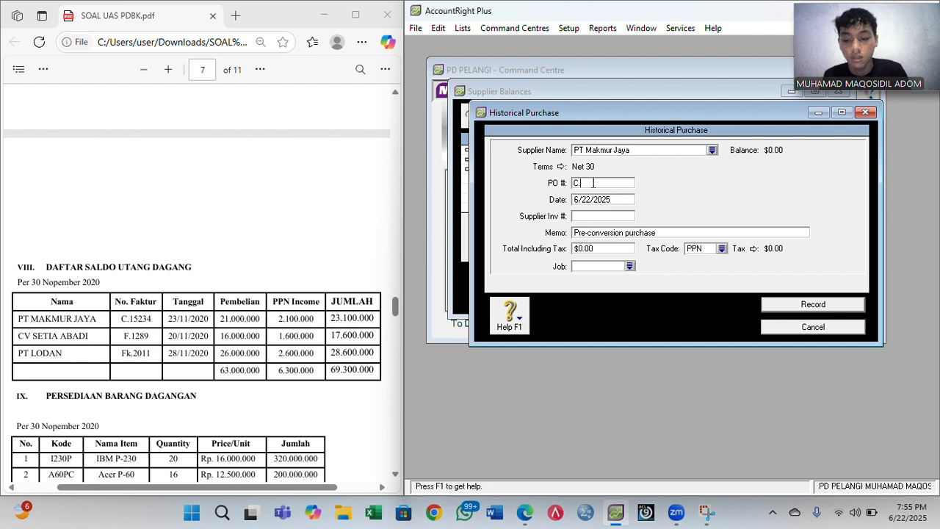
{"action": "type", "text": "15234"}
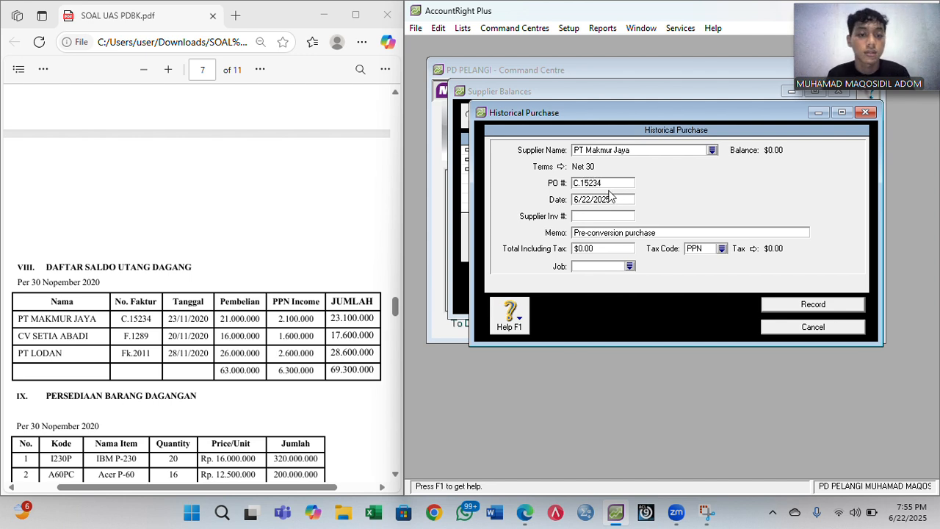
{"action": "key", "text": "Tab"}
{"action": "left_click", "coordinate": [621, 201]}
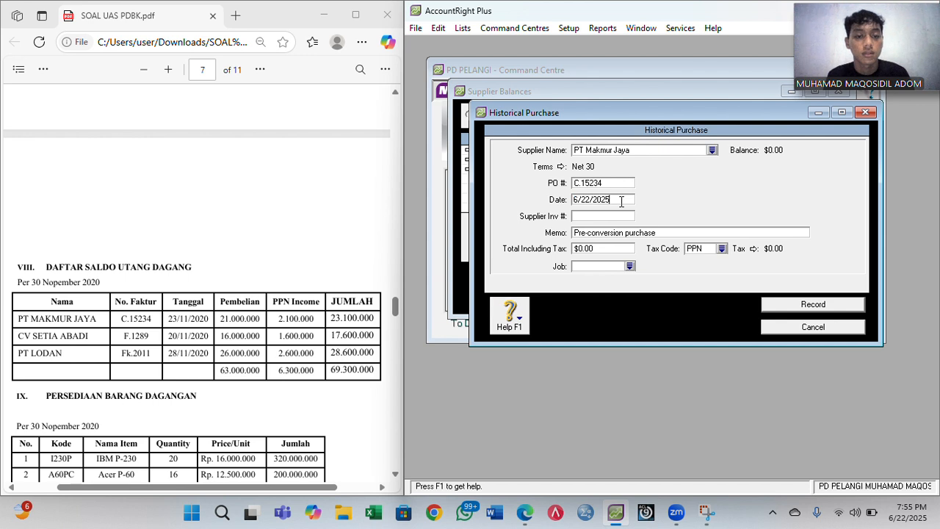
{"action": "key", "text": "BackSpace"}
{"action": "type", "text": "0"}
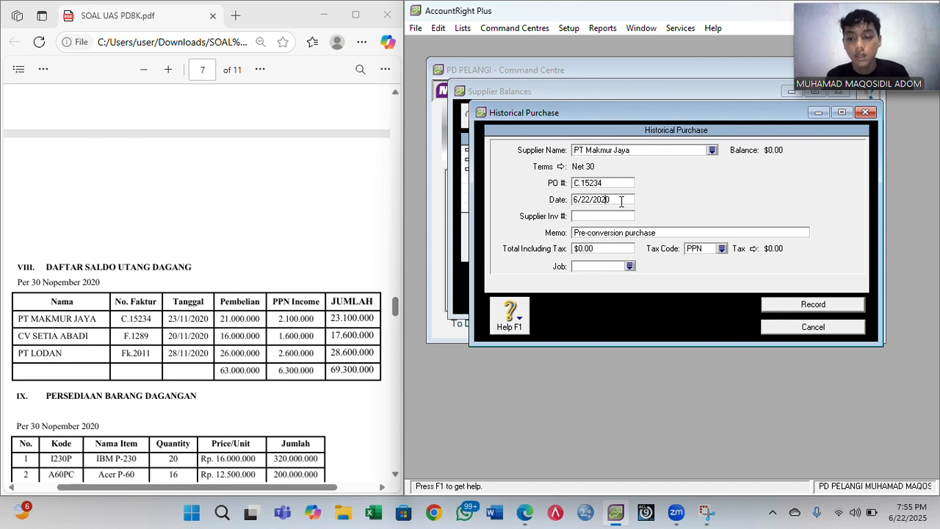
{"action": "key", "text": "Left"}
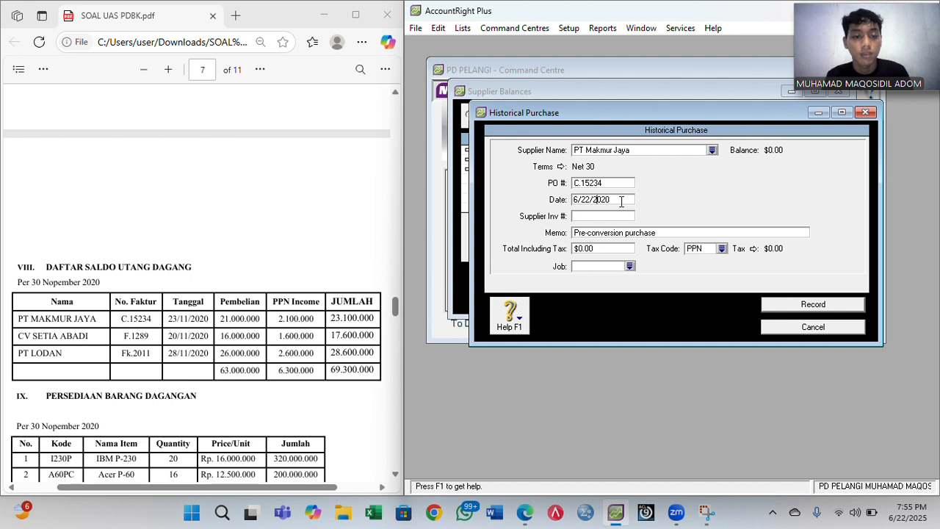
{"action": "key", "text": "BackSpace"}
{"action": "type", "text": "3"}
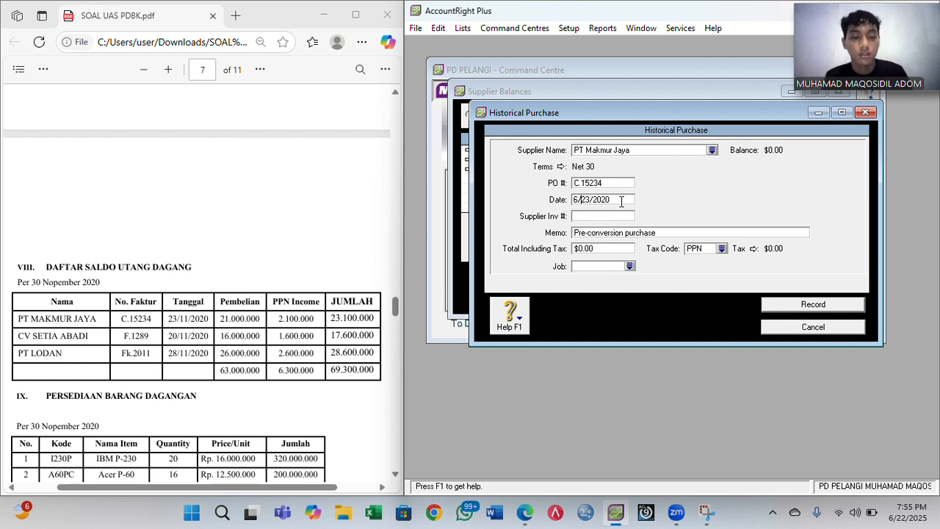
{"action": "key", "text": "BackSpace"}
{"action": "type", "text": "11"}
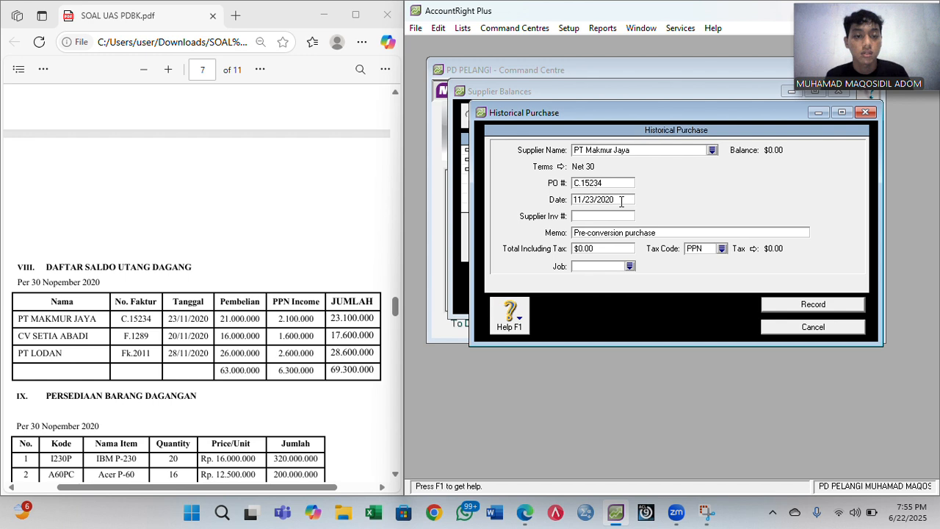
- Replace the memo with 'Saldo Awal Utang Dagang'
{"action": "left_click", "coordinate": [606, 236]}
{"action": "type", "text": "Sa"}
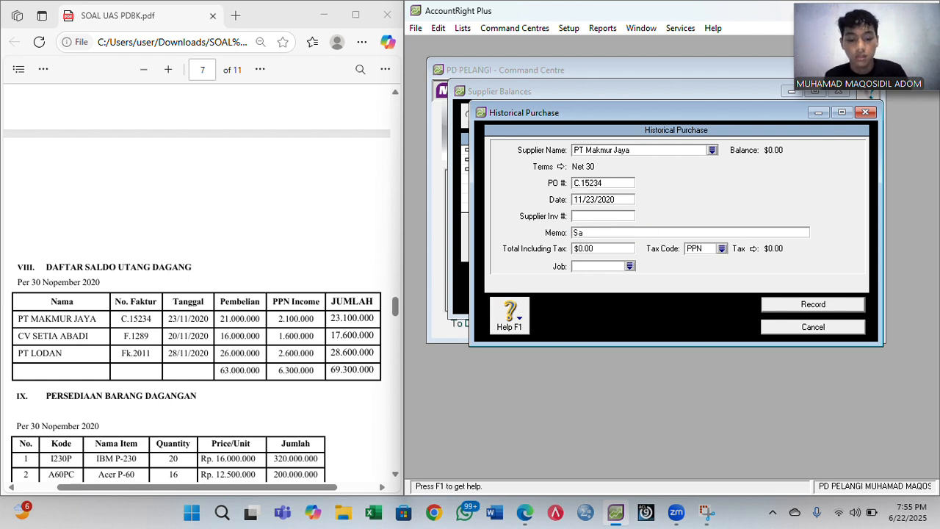
{"action": "type", "text": "ldo Awa"}
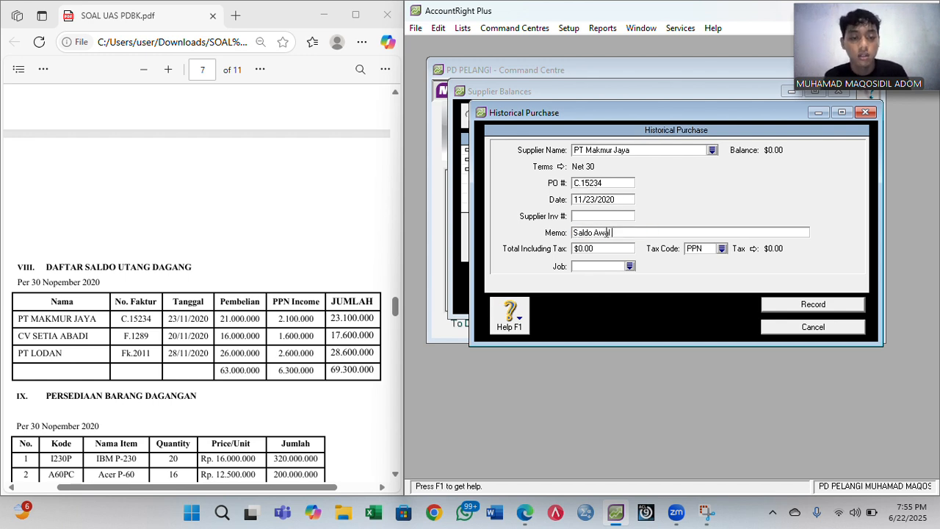
{"action": "type", "text": "l Utang dagang"}
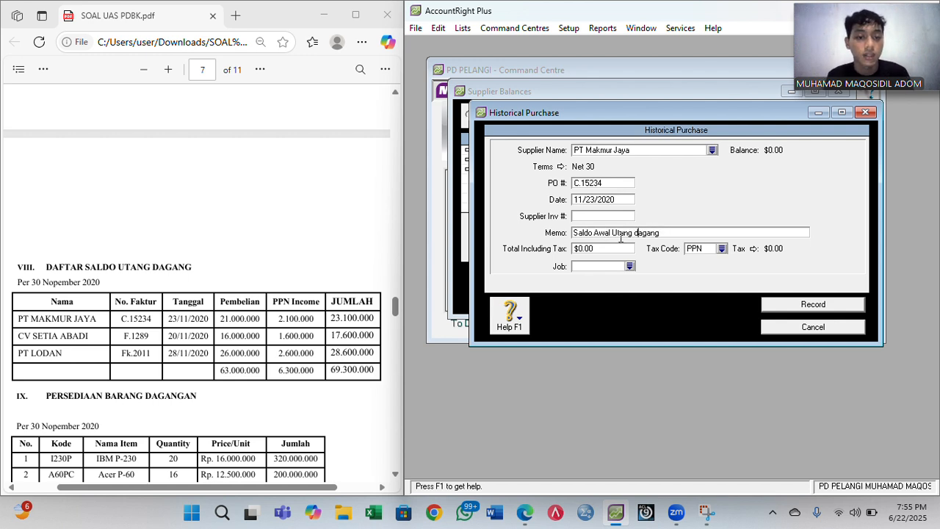
{"action": "key", "text": "BackSpace"}
{"action": "type", "text": "G"}
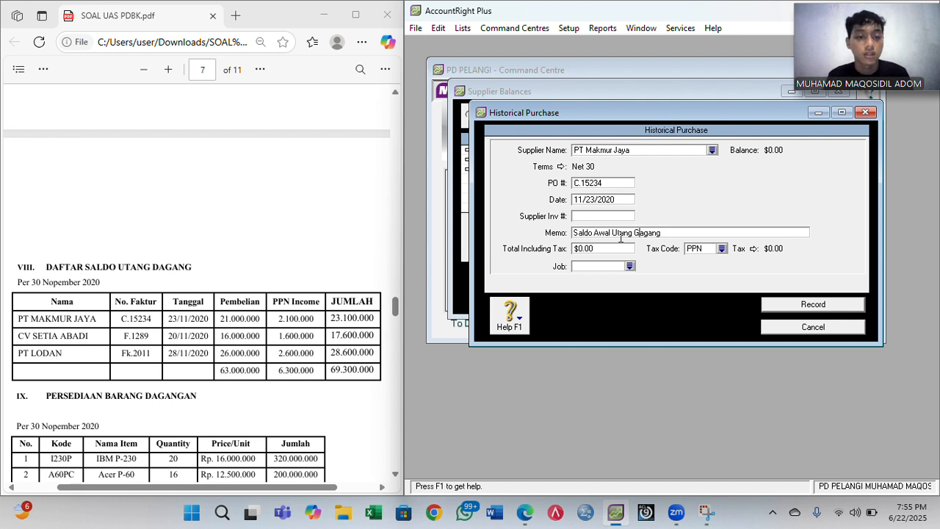
{"action": "key", "text": "BackSpace"}
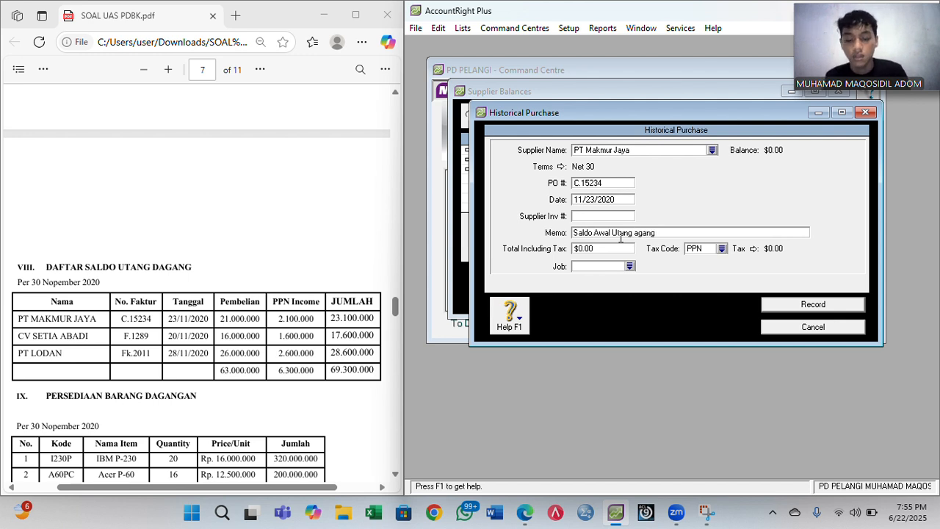
{"action": "type", "text": "D"}
- Enter total 23,100,000 with tax code N-T and record the purchase
{"action": "left_click", "coordinate": [618, 247]}
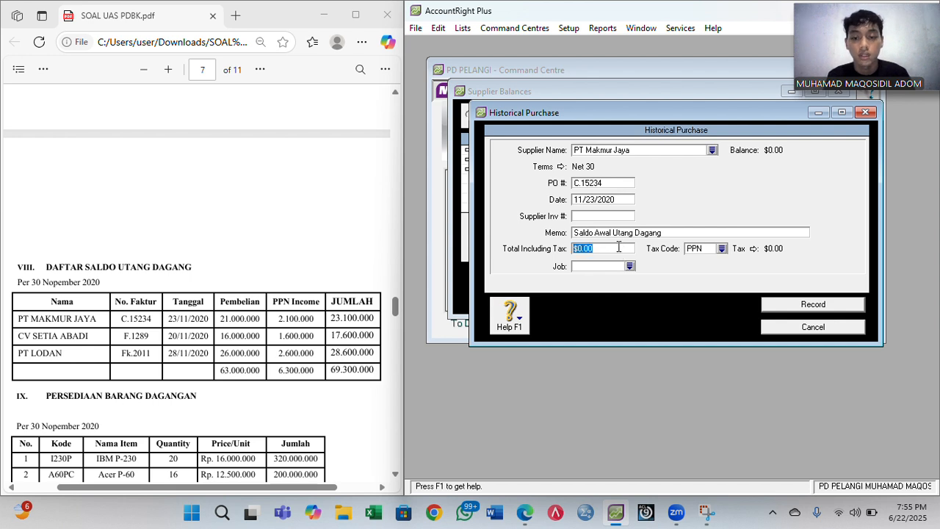
{"action": "type", "text": "23100000"}
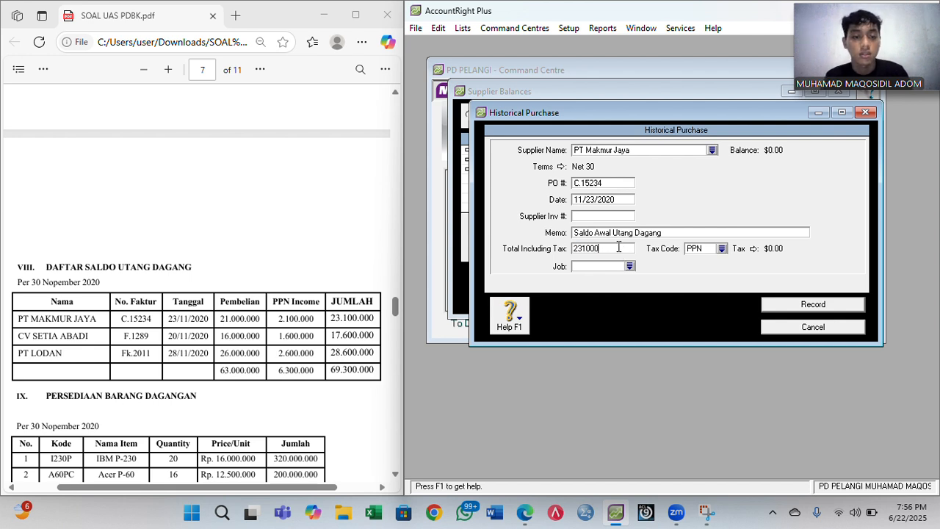
{"action": "left_click", "coordinate": [722, 249]}
{"action": "double_click", "coordinate": [632, 182]}
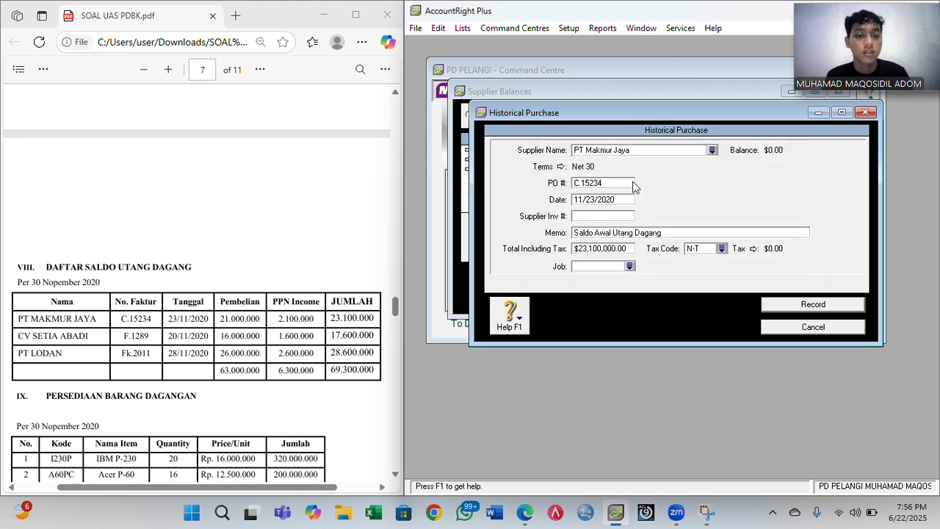
{"action": "left_click", "coordinate": [790, 309]}
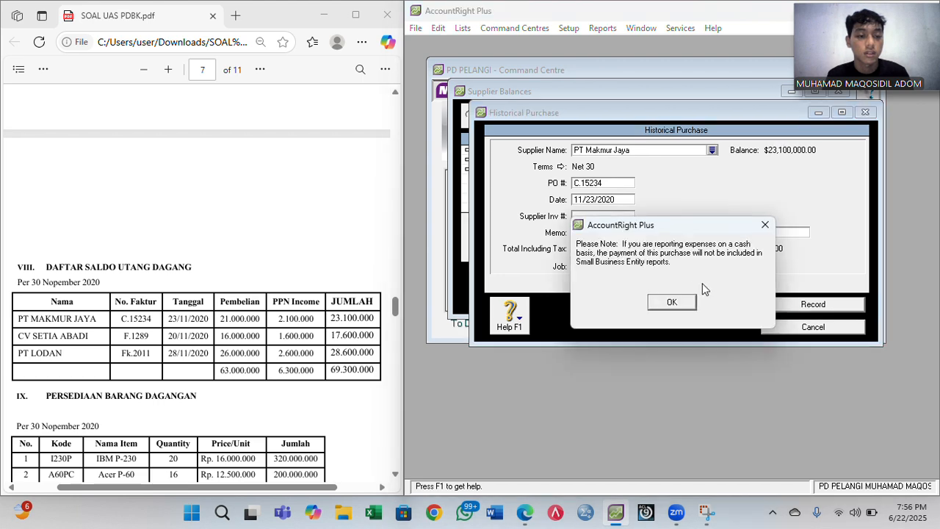
{"action": "left_click", "coordinate": [676, 303]}
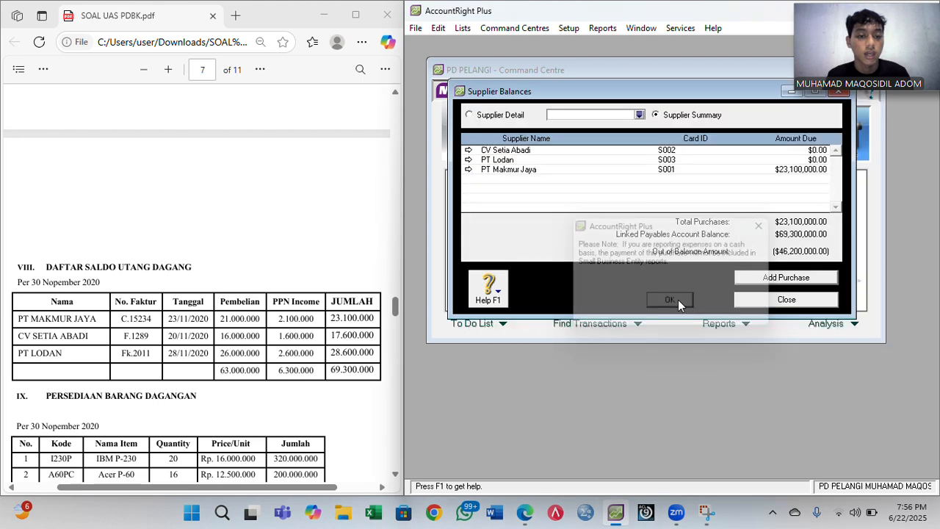
- Start a historical purchase for CV Setia Abadi with 30-day credit terms
{"action": "left_click", "coordinate": [775, 279]}
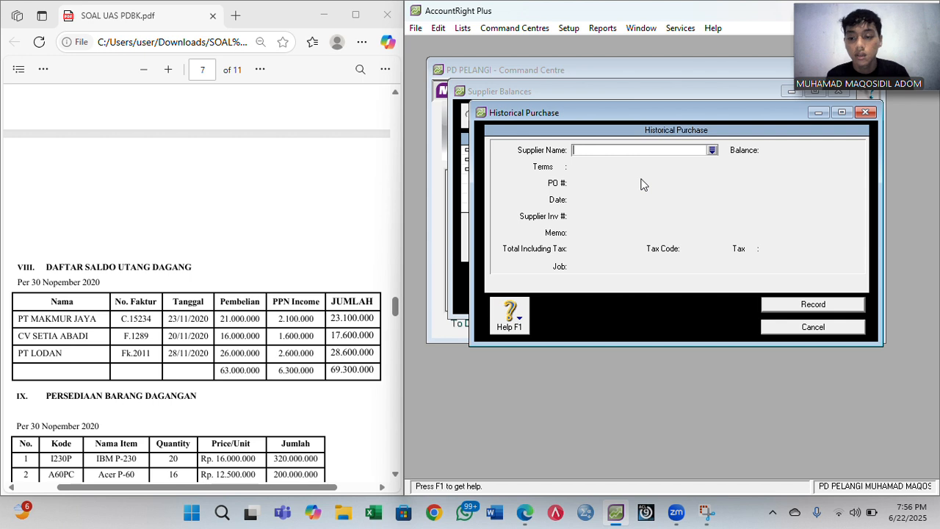
{"action": "type", "text": "C"}
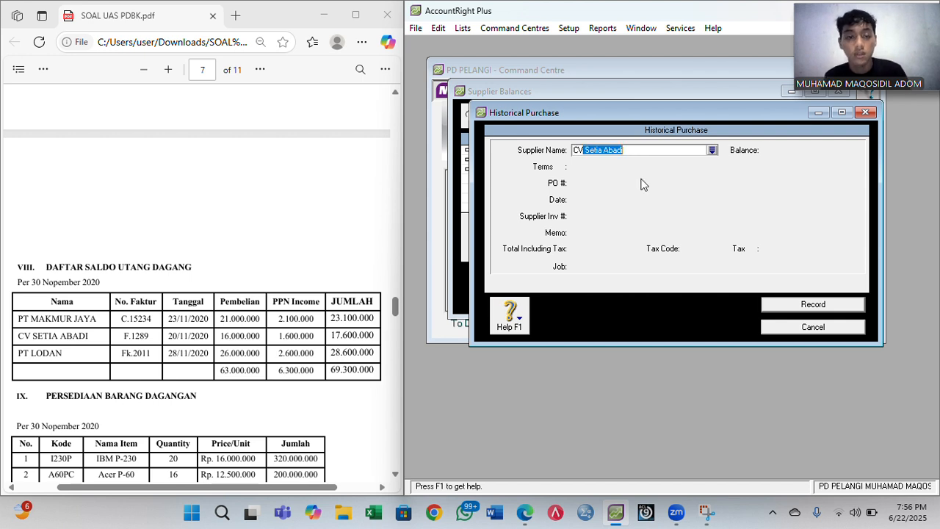
{"action": "type", "text": "V"}
{"action": "key", "text": "Tab"}
{"action": "left_click", "coordinate": [567, 168]}
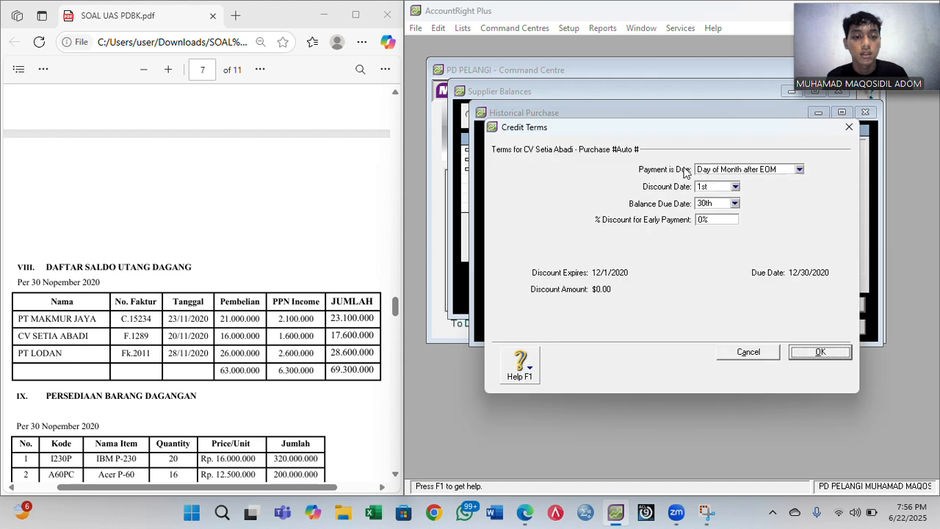
{"action": "left_click", "coordinate": [738, 171]}
{"action": "left_click", "coordinate": [719, 202]}
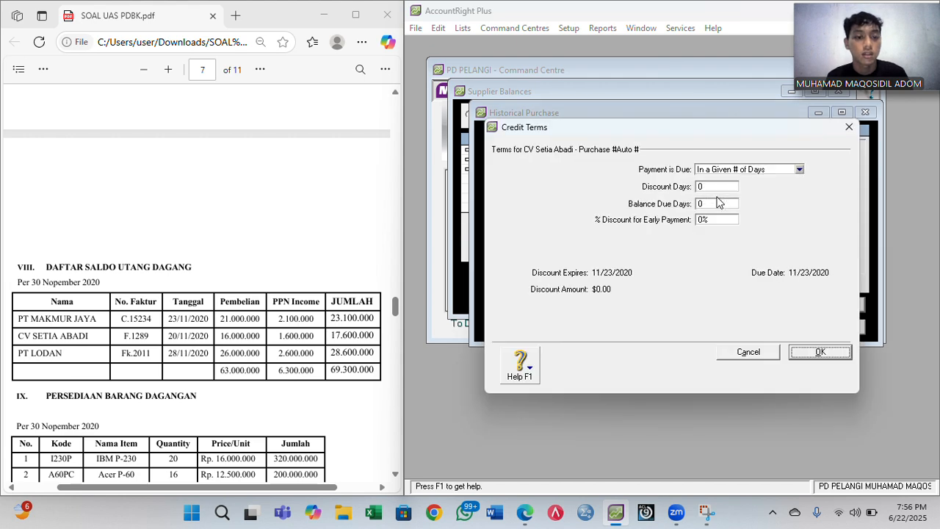
{"action": "left_click", "coordinate": [712, 203]}
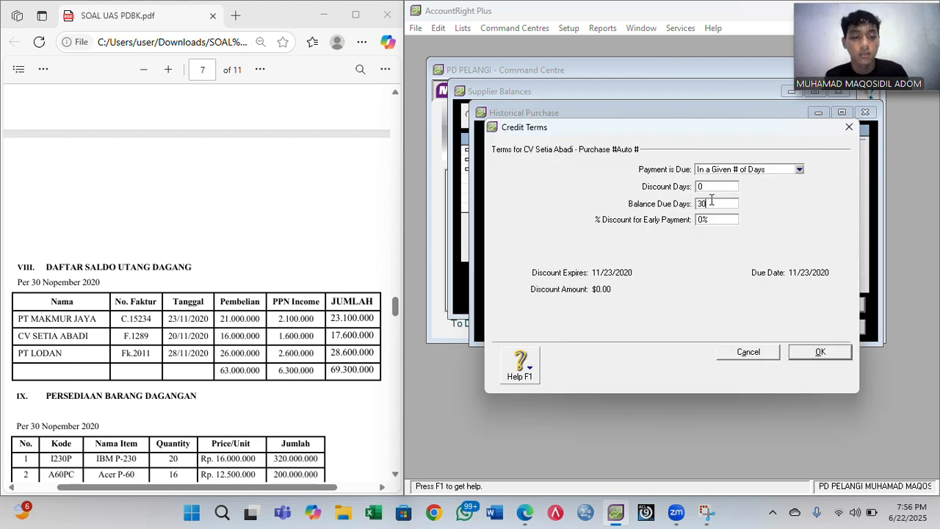
{"action": "key", "text": "Return"}
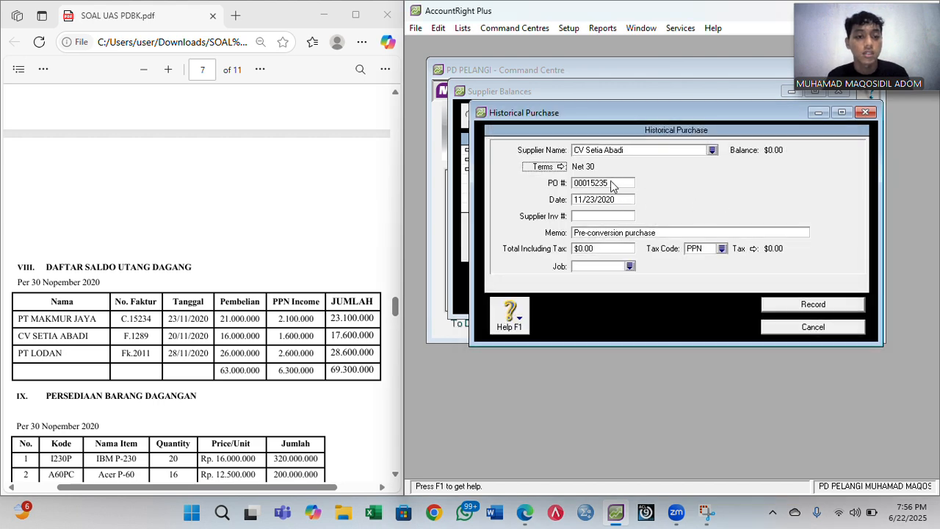
{"action": "left_click", "coordinate": [560, 166]}
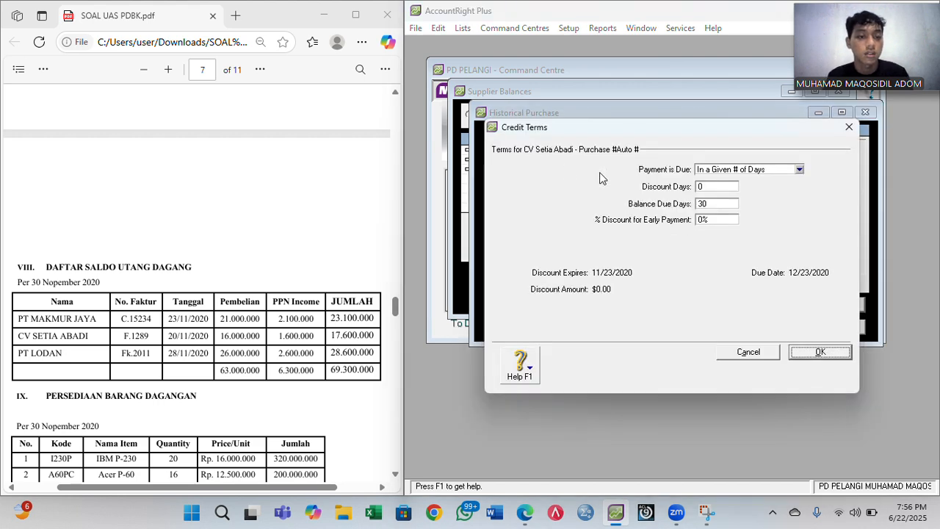
{"action": "key", "text": "Return"}
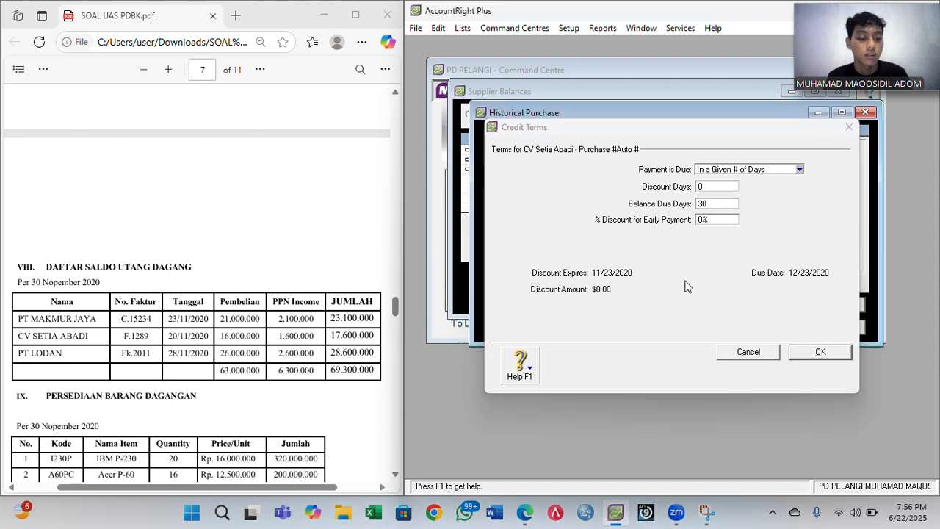
- Enter PO number F.1289 and adjust the day of the purchase date
{"action": "left_click", "coordinate": [606, 198]}
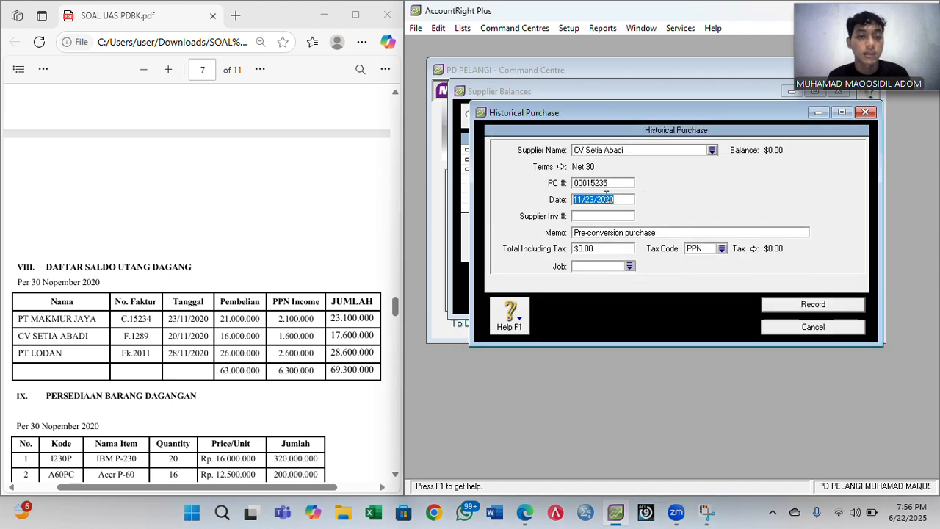
{"action": "left_click", "coordinate": [607, 194]}
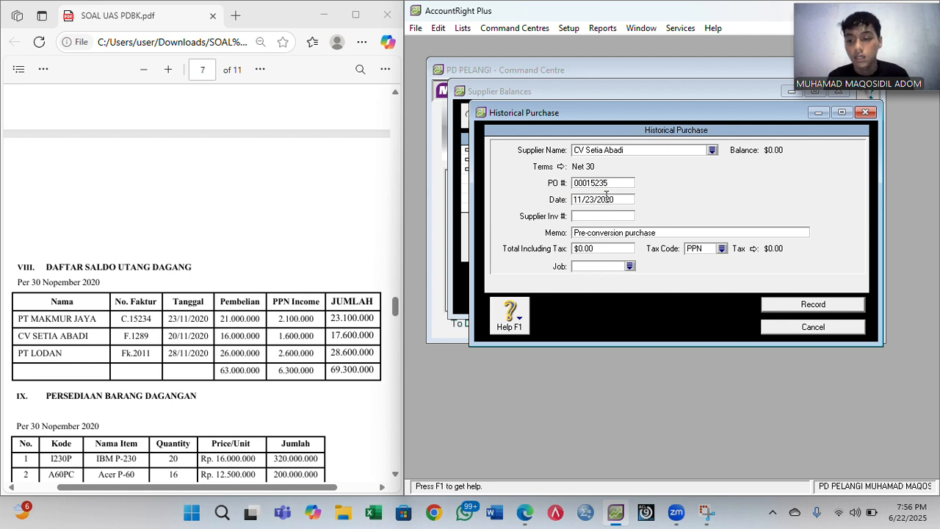
{"action": "left_click", "coordinate": [590, 182]}
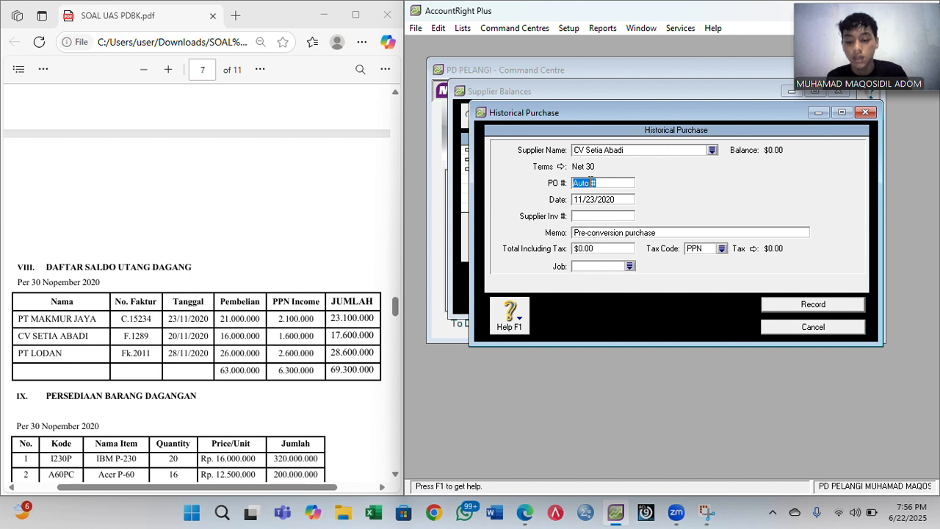
{"action": "type", "text": "F."}
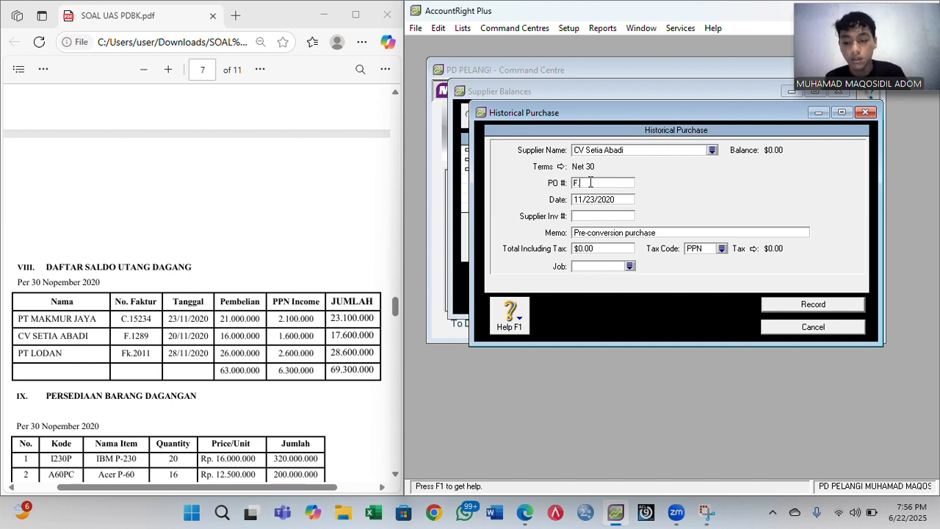
{"action": "type", "text": "1289"}
{"action": "key", "text": "Tab"}
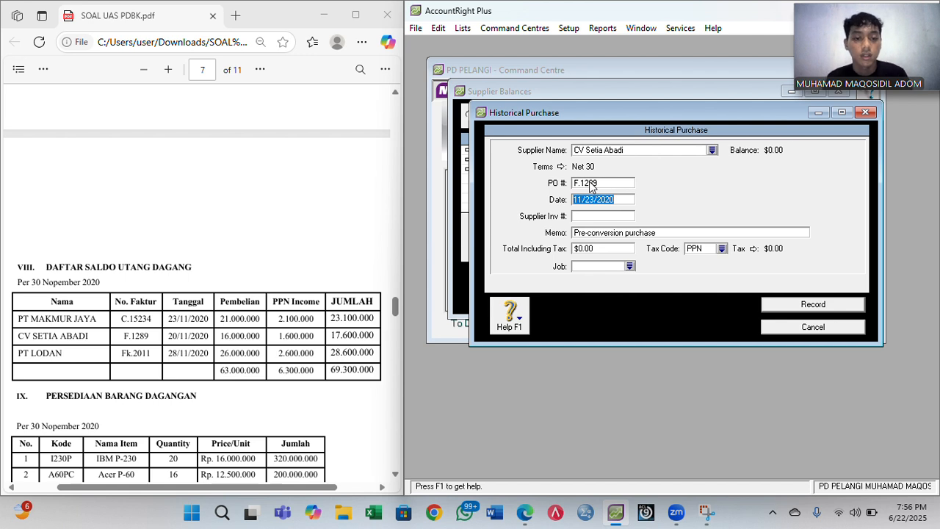
{"action": "key", "text": "Tab"}
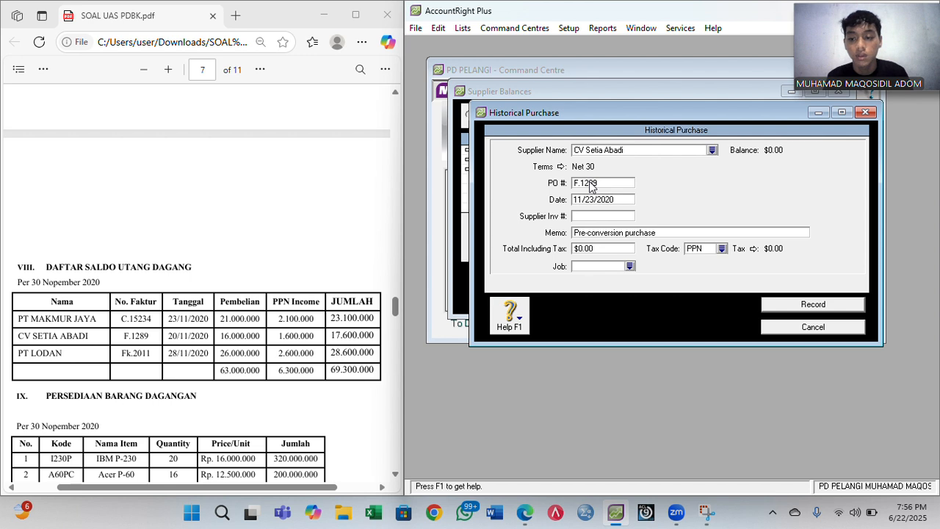
{"action": "key", "text": "BackSpace"}
{"action": "type", "text": "0"}
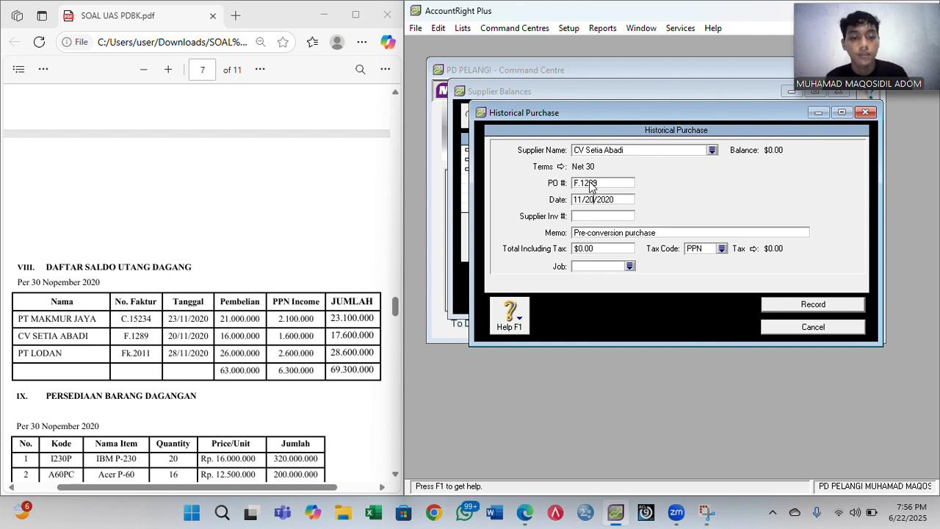
- Add memo 'Saldo Awal Utang Dagang', total 17,600,000 with tax code N-T, and record it
{"action": "left_click", "coordinate": [612, 233]}
{"action": "type", "text": "Sald"}
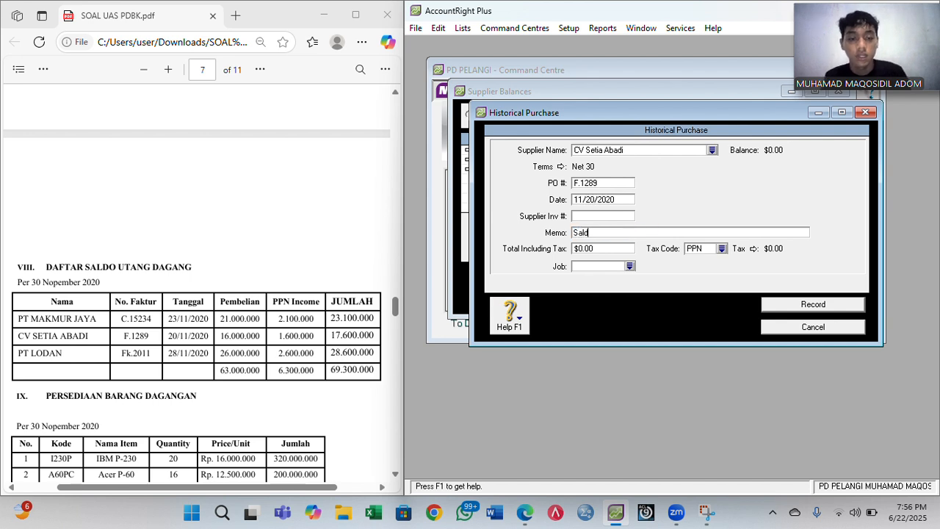
{"action": "type", "text": "o Awal Utang dagang"}
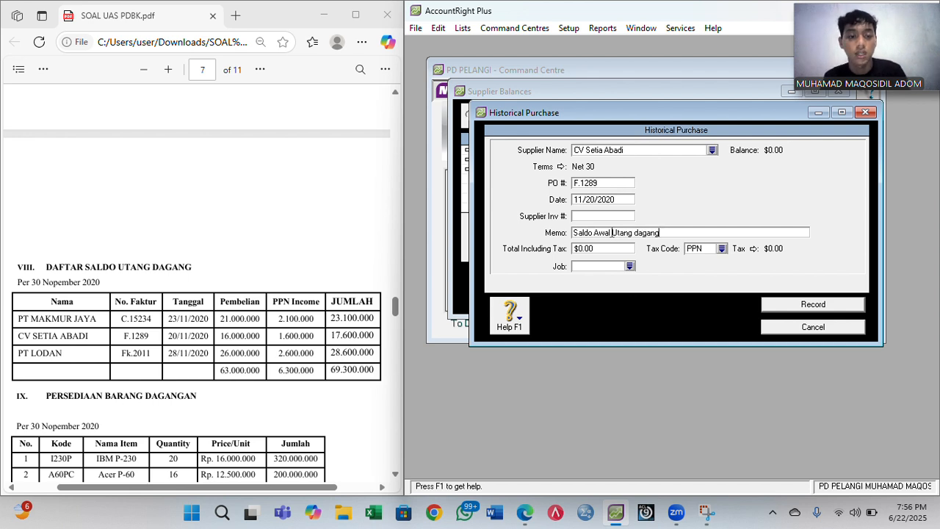
{"action": "key", "text": "BackSpace"}
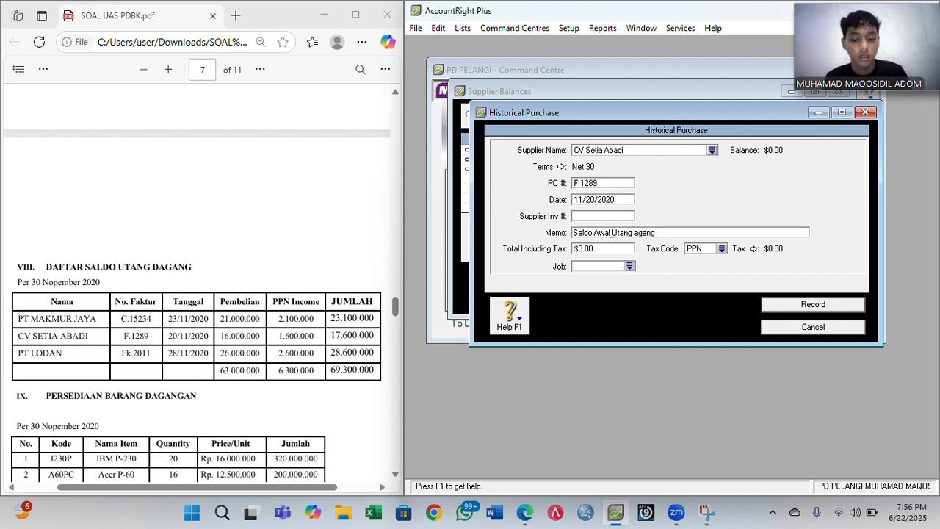
{"action": "type", "text": "D"}
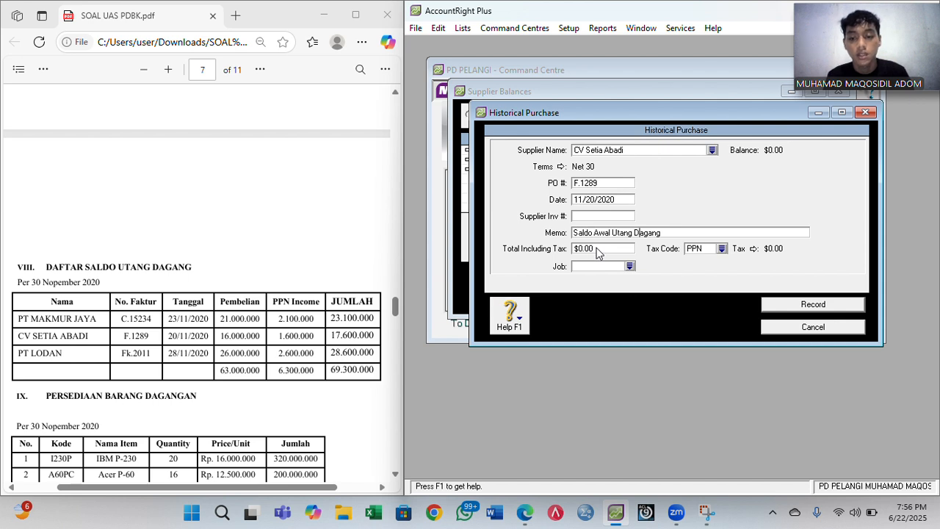
{"action": "left_click", "coordinate": [597, 249]}
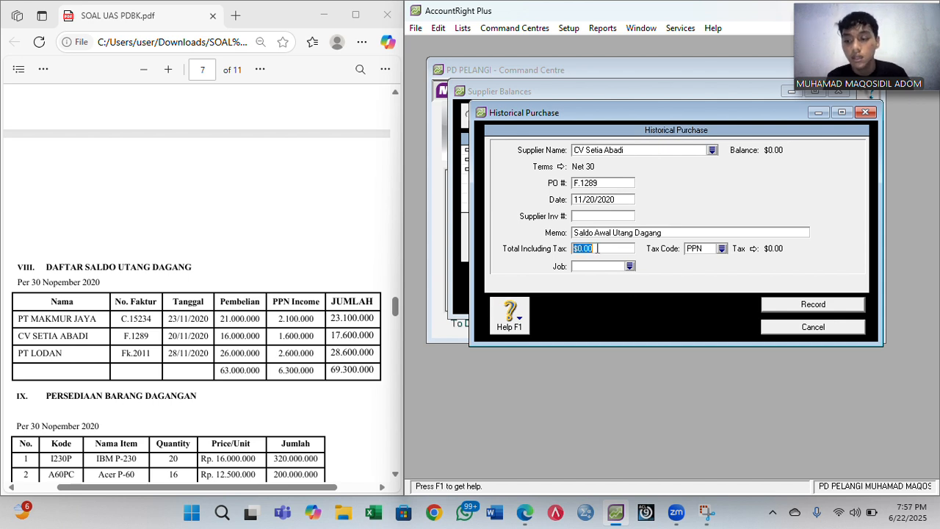
{"action": "type", "text": "17"}
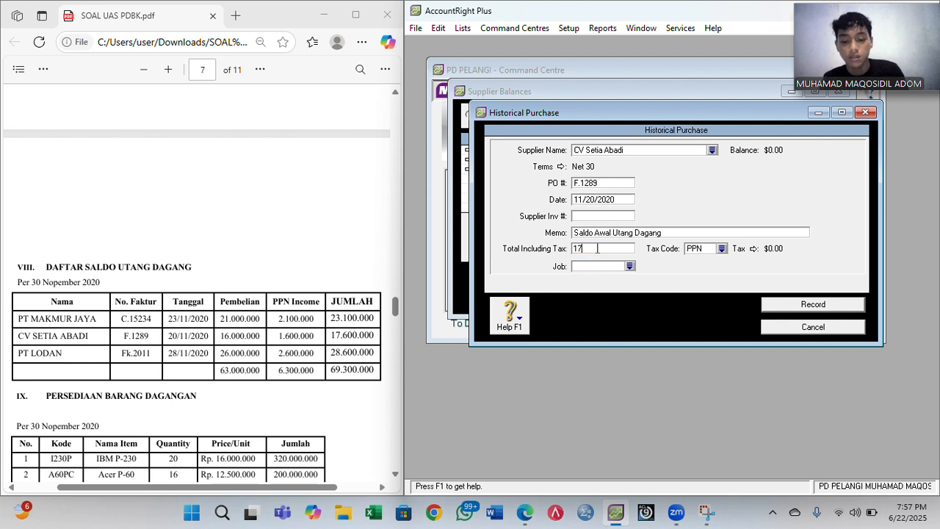
{"action": "type", "text": "600000"}
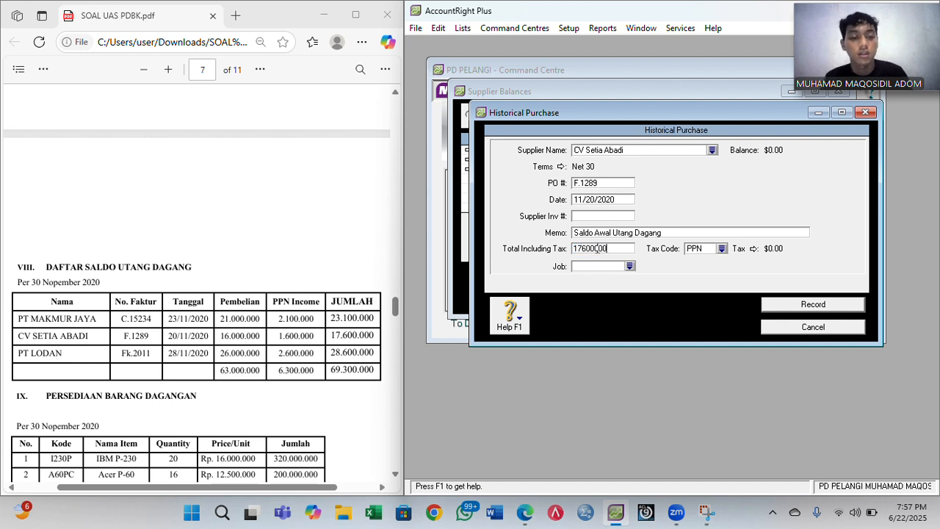
{"action": "left_click", "coordinate": [722, 248]}
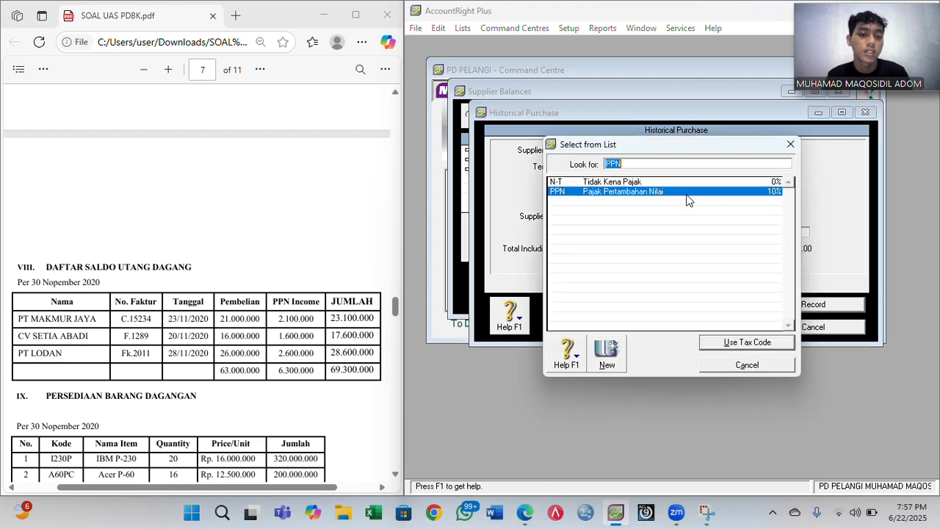
{"action": "double_click", "coordinate": [667, 181]}
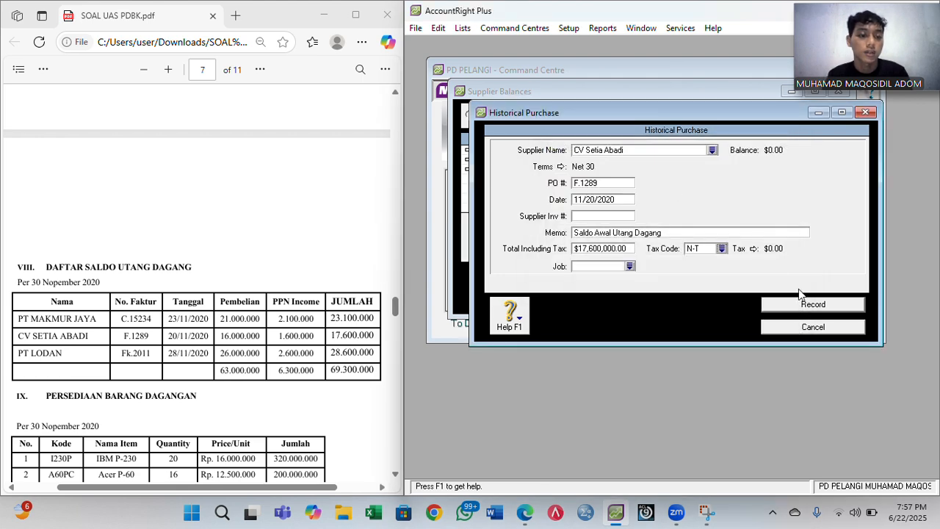
{"action": "left_click", "coordinate": [811, 304]}
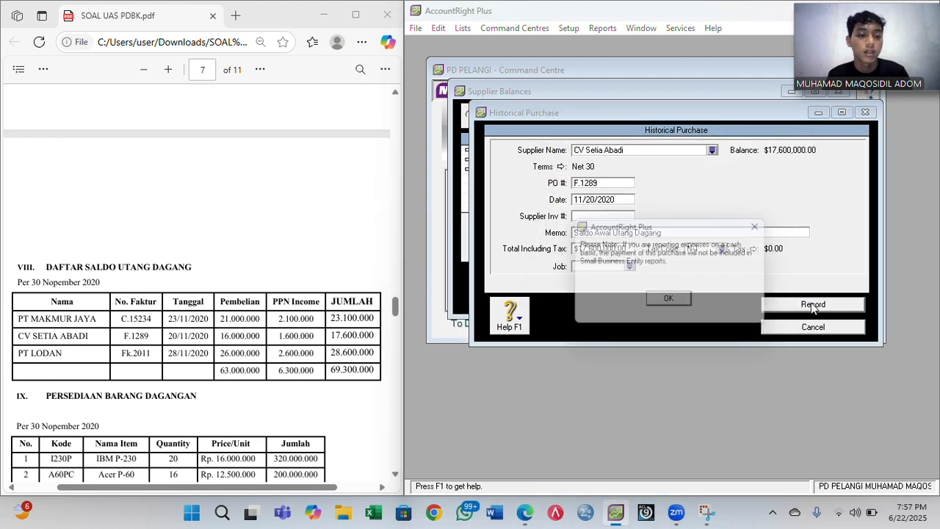
{"action": "left_click", "coordinate": [674, 302]}
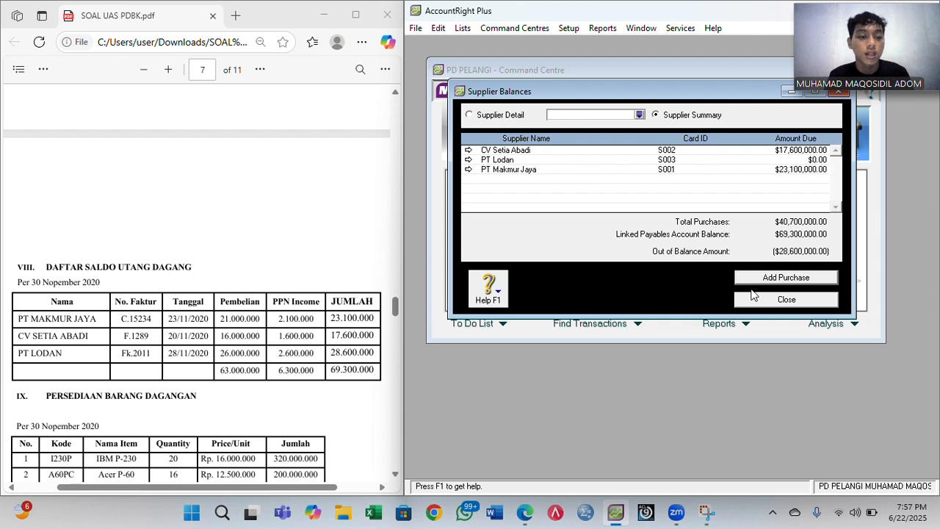
{"action": "left_click", "coordinate": [783, 282]}
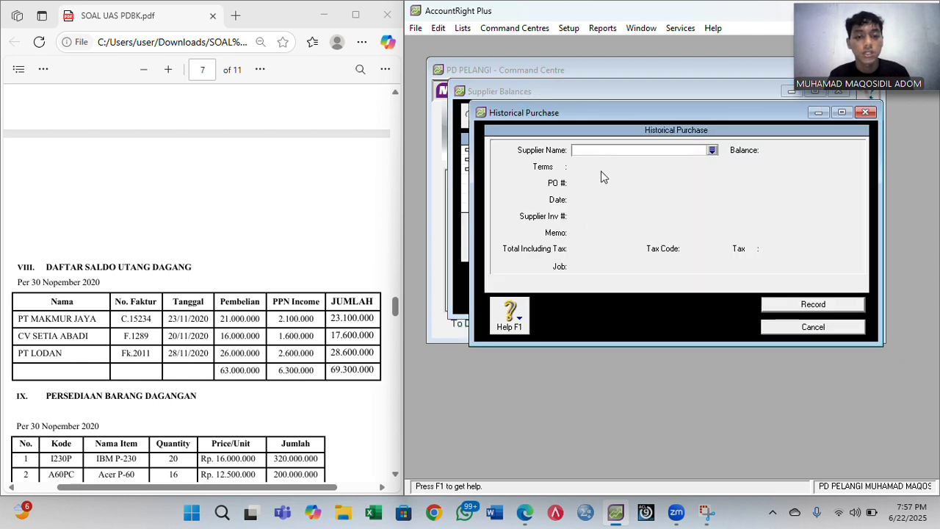
- Choose supplier PT Lodan and set credit terms to 30 days
{"action": "type", "text": "PT Lodan"}
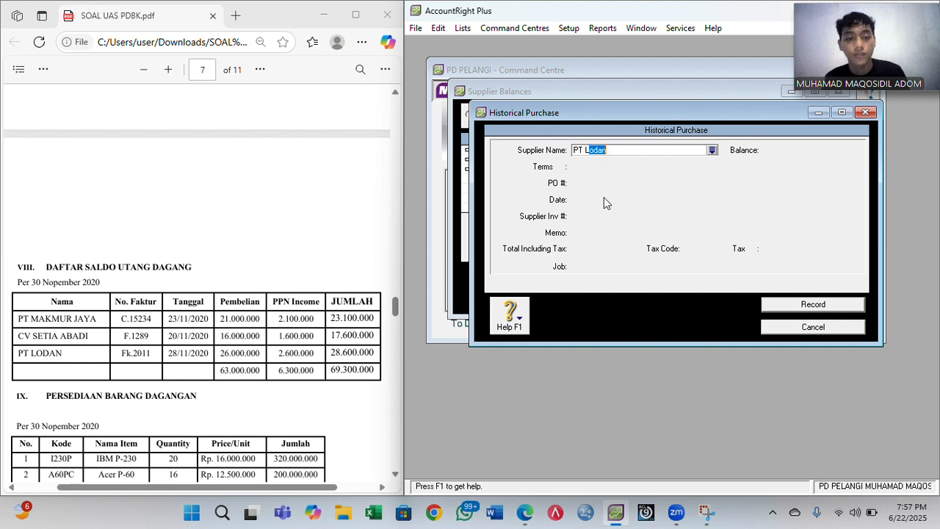
{"action": "key", "text": "Tab"}
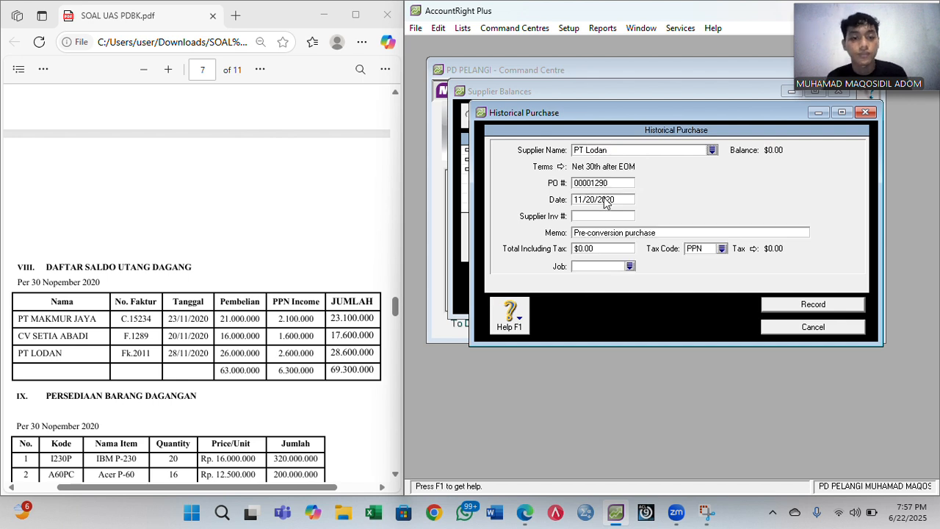
{"action": "left_click", "coordinate": [561, 168]}
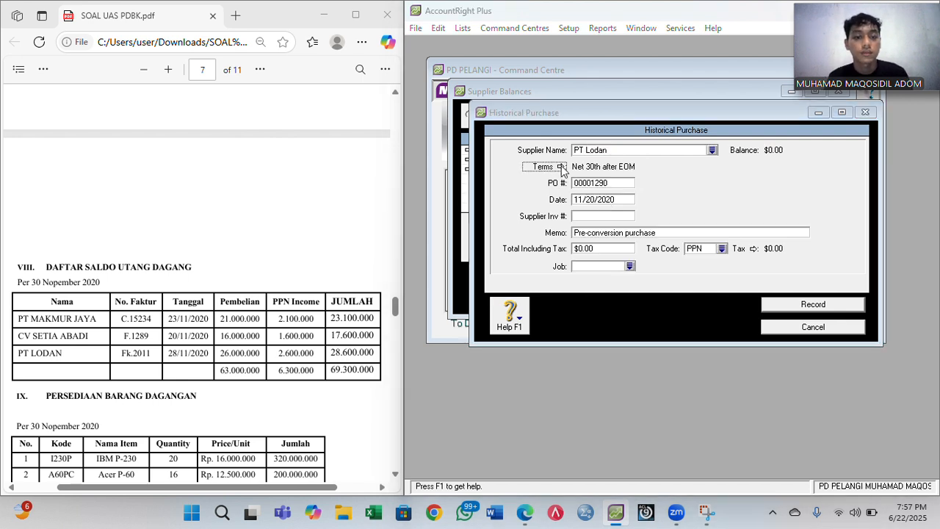
{"action": "left_click", "coordinate": [734, 170]}
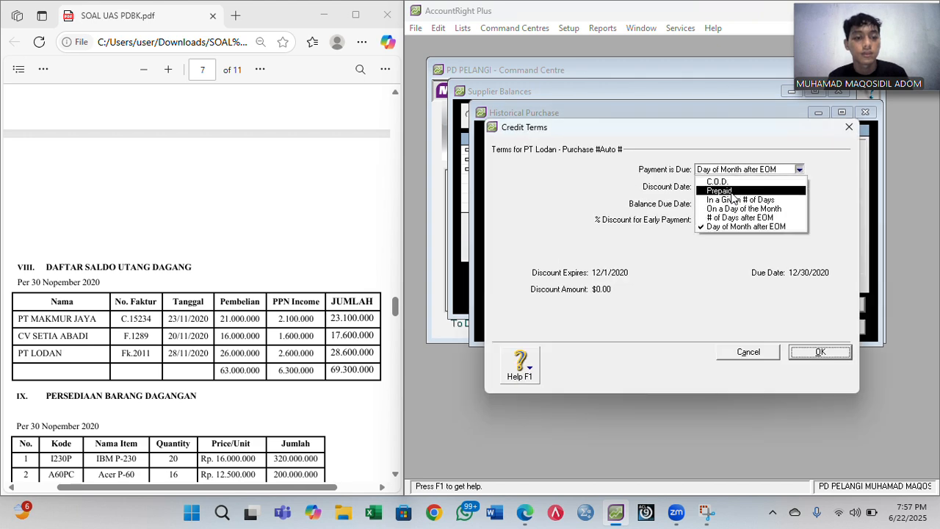
{"action": "left_click", "coordinate": [731, 200]}
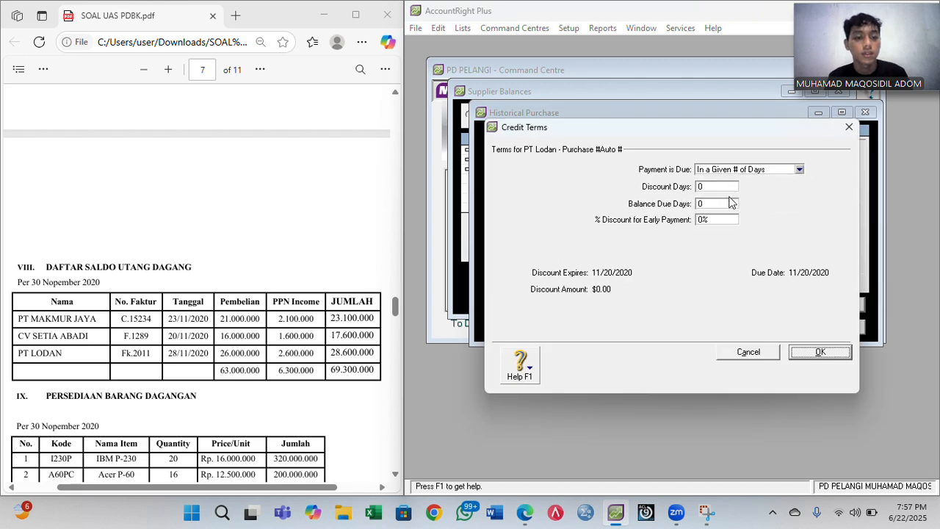
{"action": "left_click", "coordinate": [714, 204]}
{"action": "type", "text": "3"}
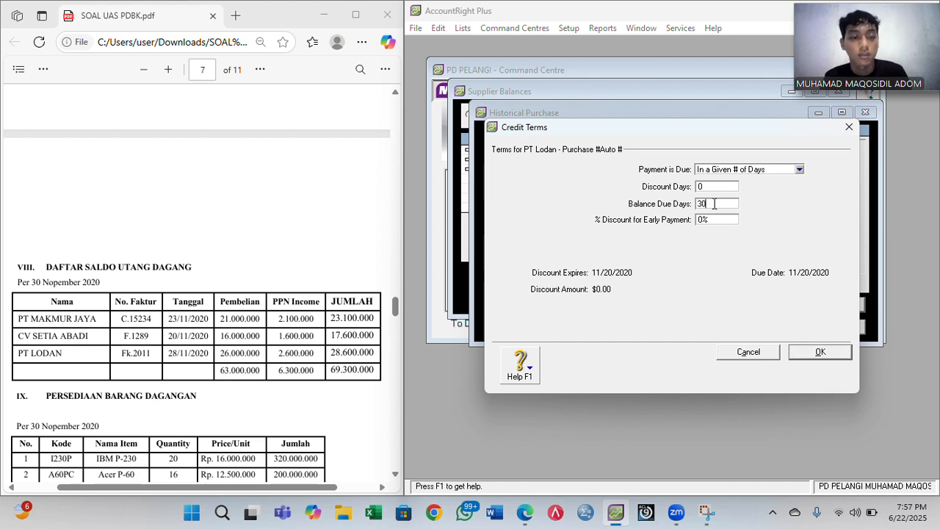
{"action": "key", "text": "Return"}
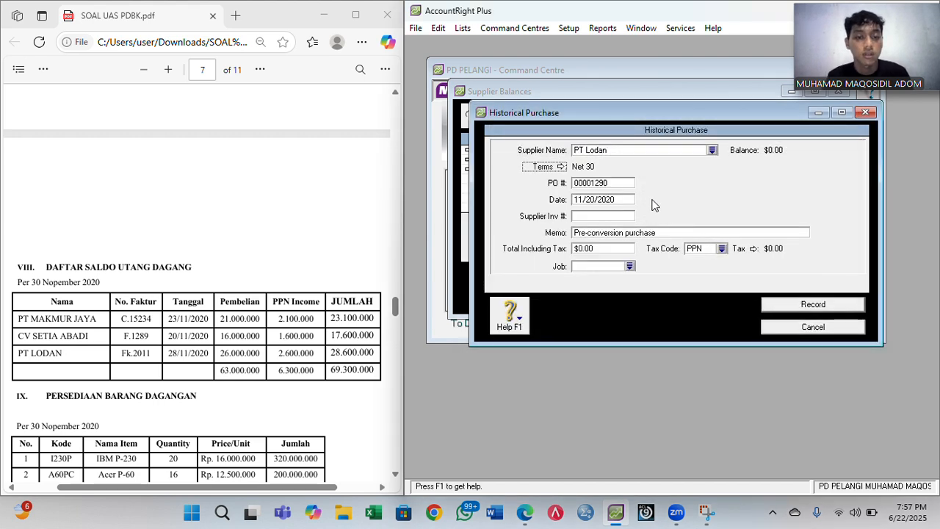
- Enter PO number Fk.2011 and purchase date 11/28/2020
{"action": "left_click", "coordinate": [624, 184]}
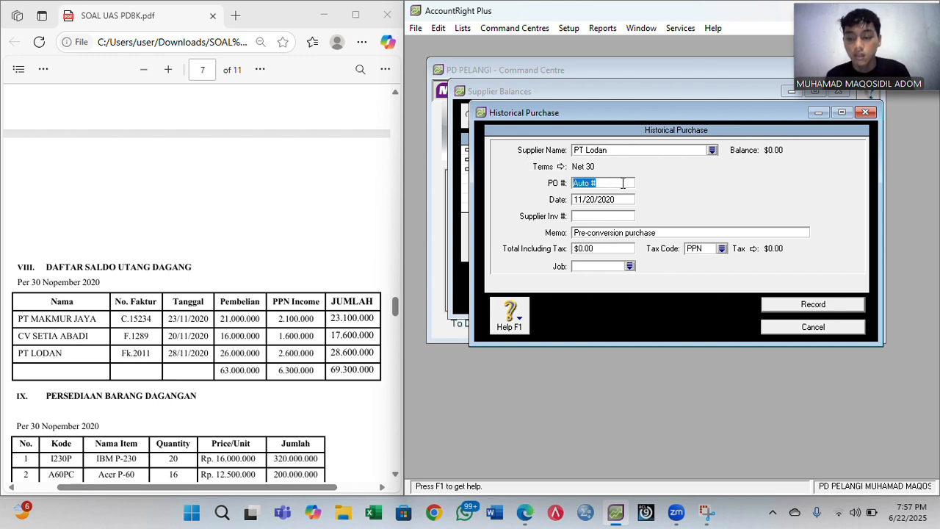
{"action": "type", "text": "Fk"}
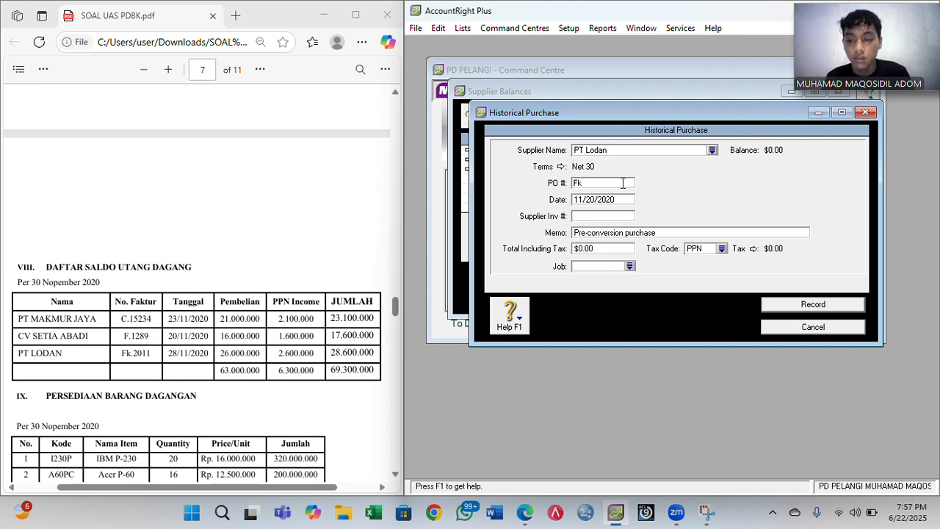
{"action": "type", "text": ".2011"}
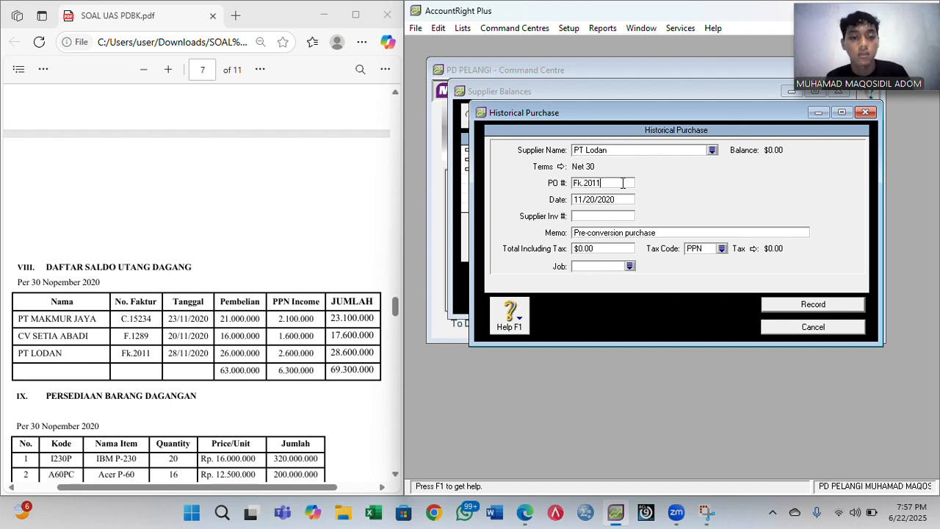
{"action": "key", "text": "Tab"}
{"action": "key", "text": "Left"}
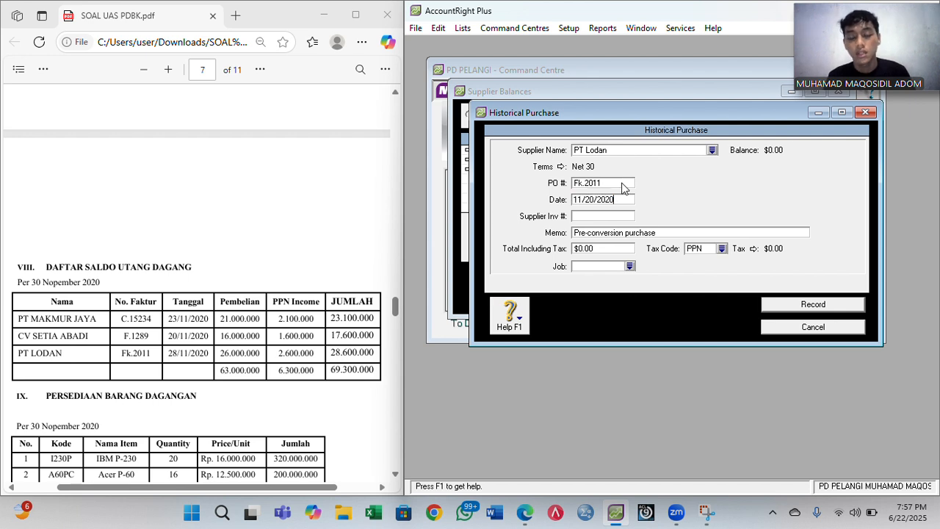
{"action": "key", "text": "Left"}
{"action": "key", "text": "BackSpace"}
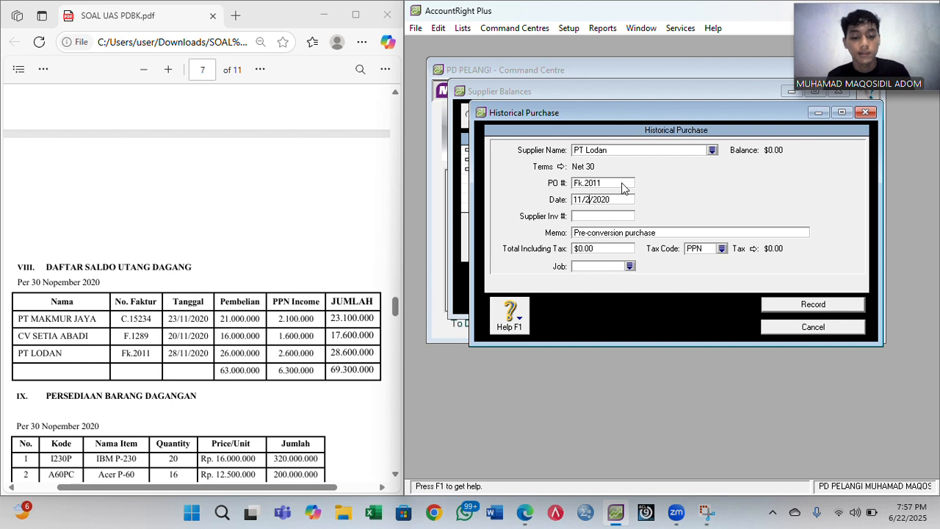
{"action": "type", "text": "8"}
- Replace the memo with 'Saldo Awal Utang Dagang'
{"action": "left_click", "coordinate": [613, 230]}
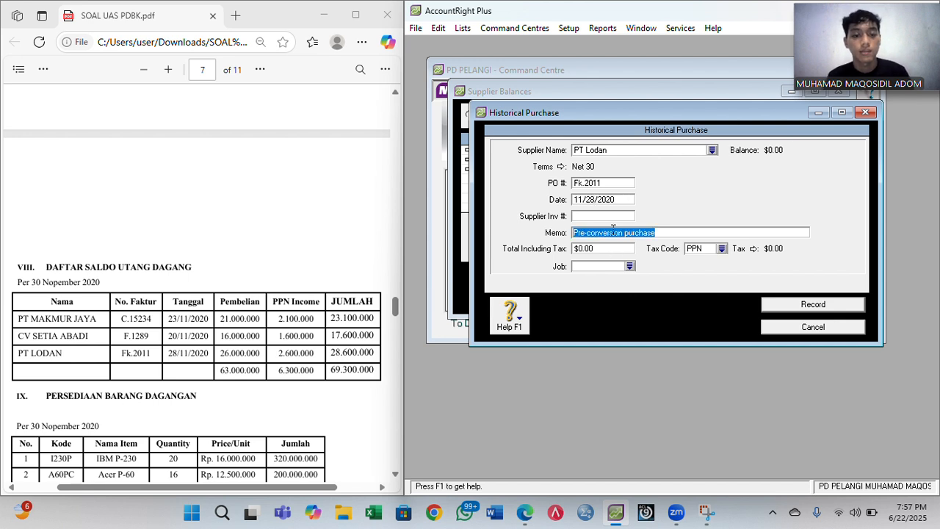
{"action": "type", "text": "Saldo"}
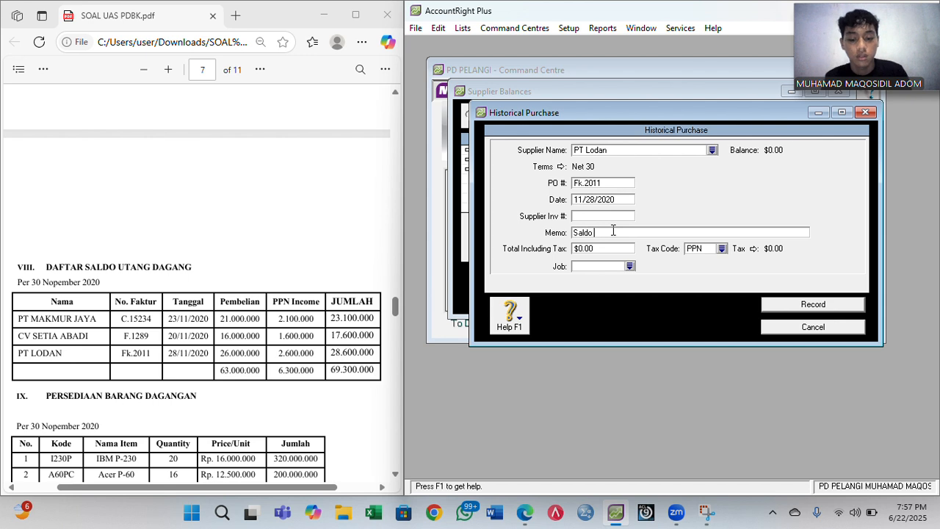
{"action": "key", "text": "BackSpace"}
{"action": "key", "text": "BackSpace"}
{"action": "key", "text": "BackSpace"}
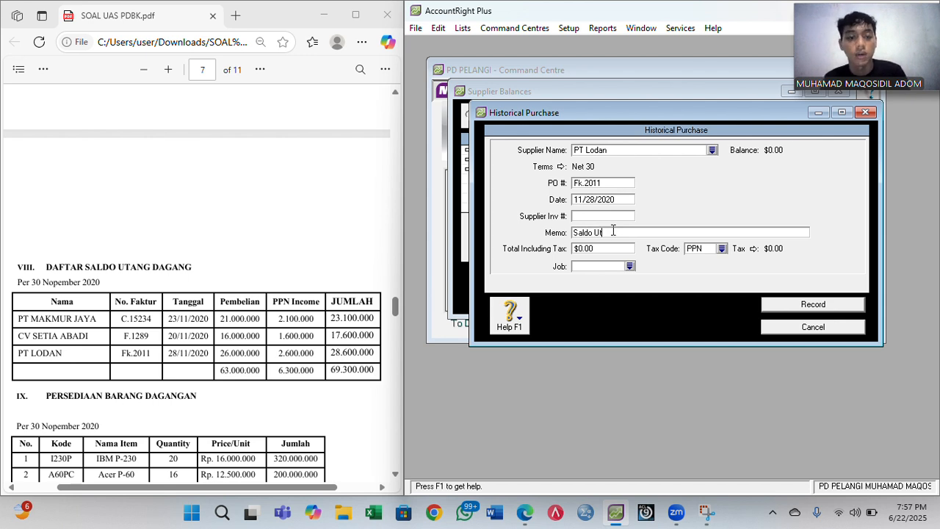
{"action": "type", "text": "Awa"}
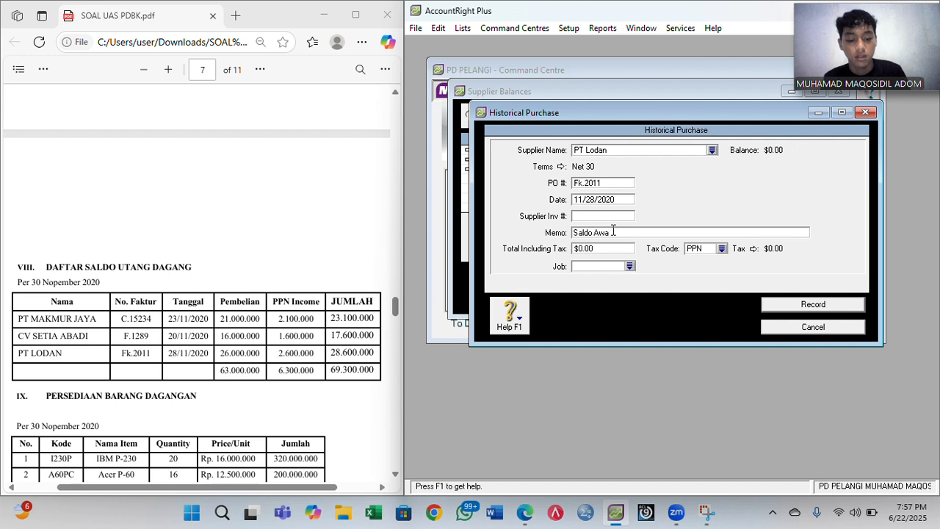
{"action": "type", "text": "l Utang dagang"}
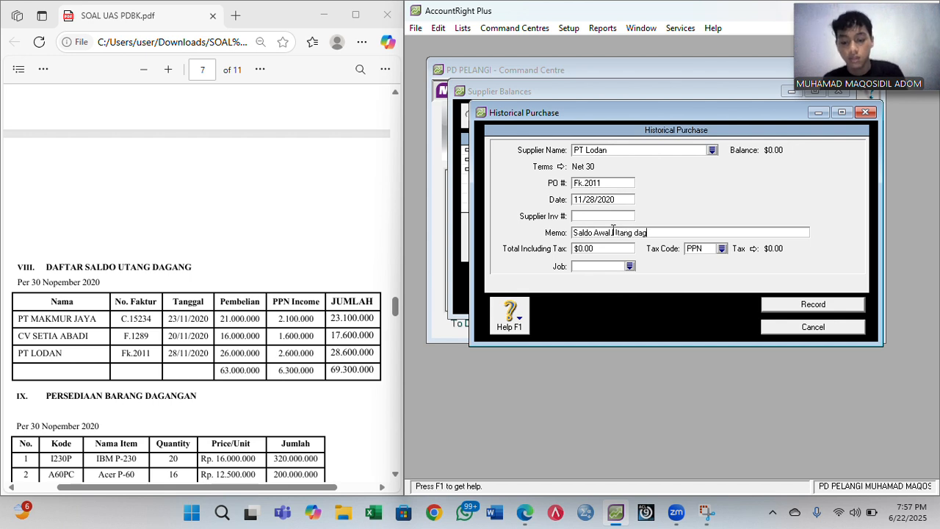
{"action": "key", "text": "Left"}
{"action": "key", "text": "Left"}
{"action": "key", "text": "Left"}
{"action": "key", "text": "Left"}
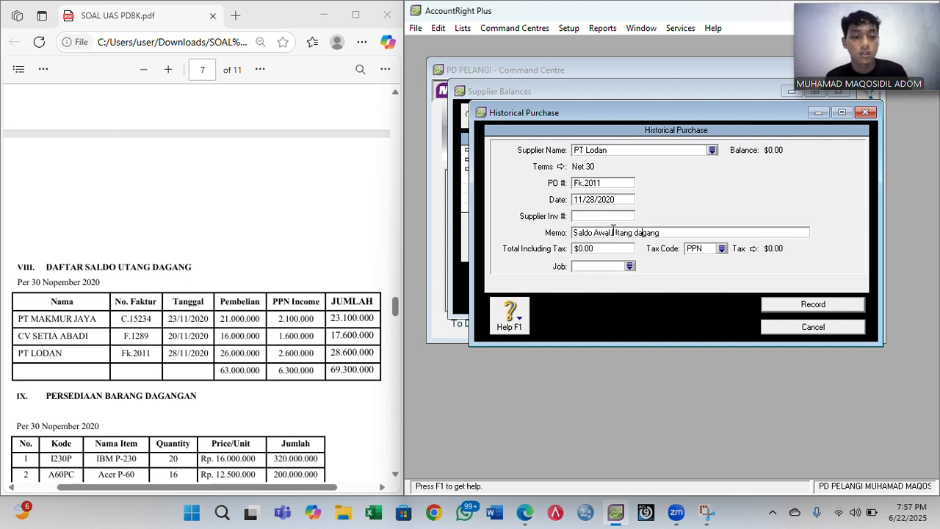
{"action": "key", "text": "BackSpace"}
{"action": "type", "text": "D"}
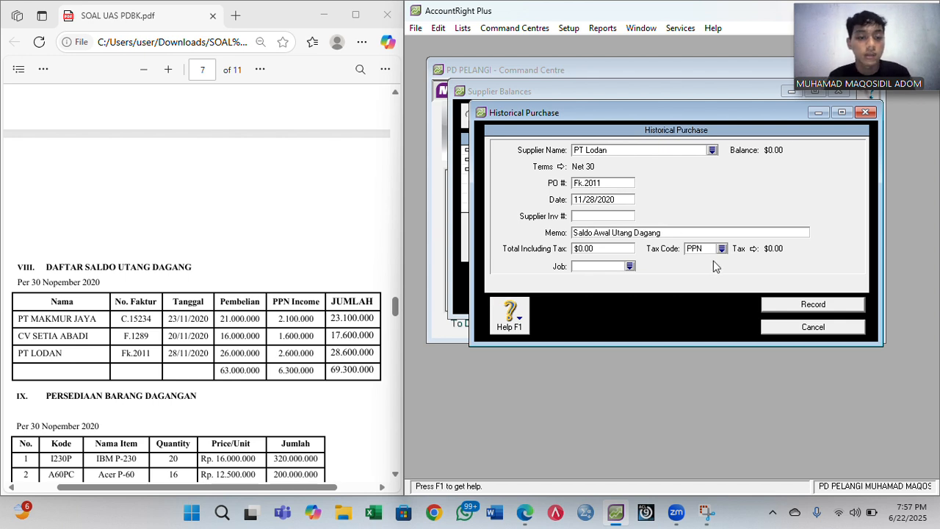
- Enter total 28,600,000 with tax code N-T, record it, and dismiss the balance notes
{"action": "left_click", "coordinate": [585, 250]}
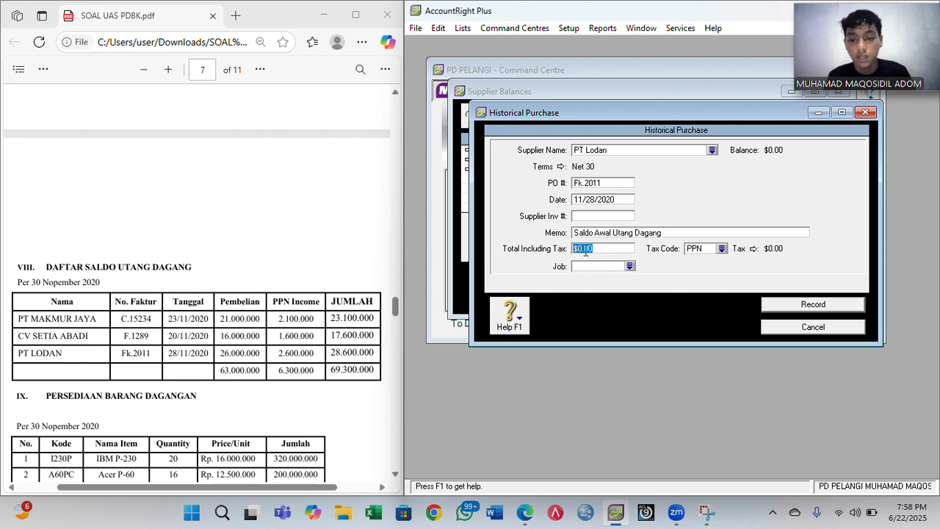
{"action": "type", "text": "286"}
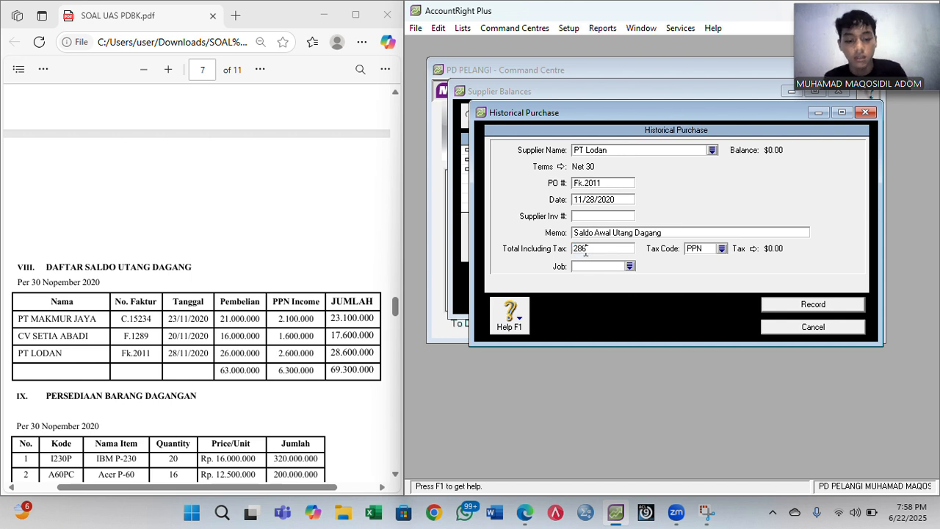
{"action": "type", "text": "00000"}
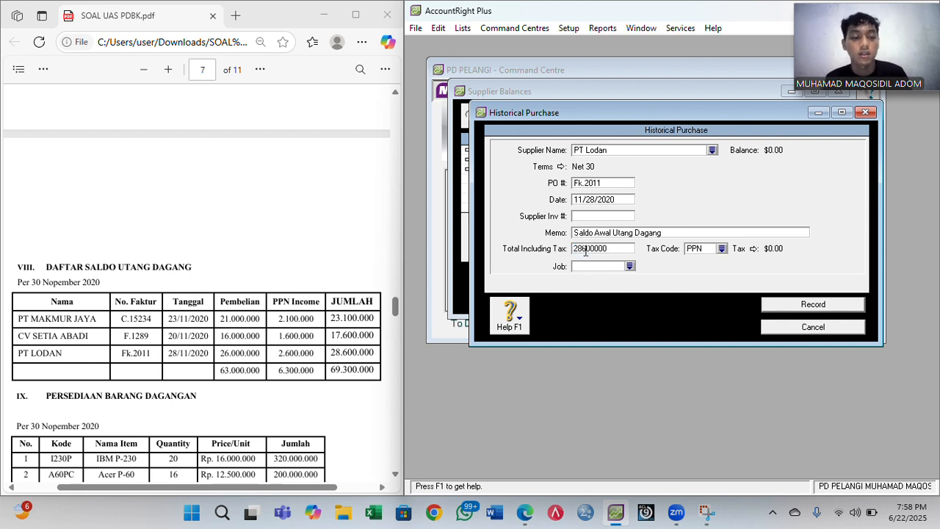
{"action": "left_click", "coordinate": [722, 248]}
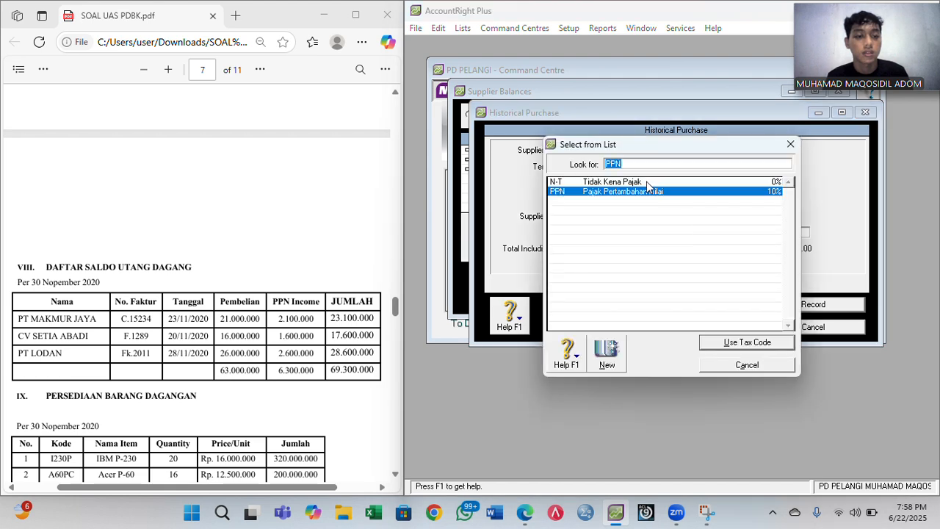
{"action": "left_click", "coordinate": [646, 181]}
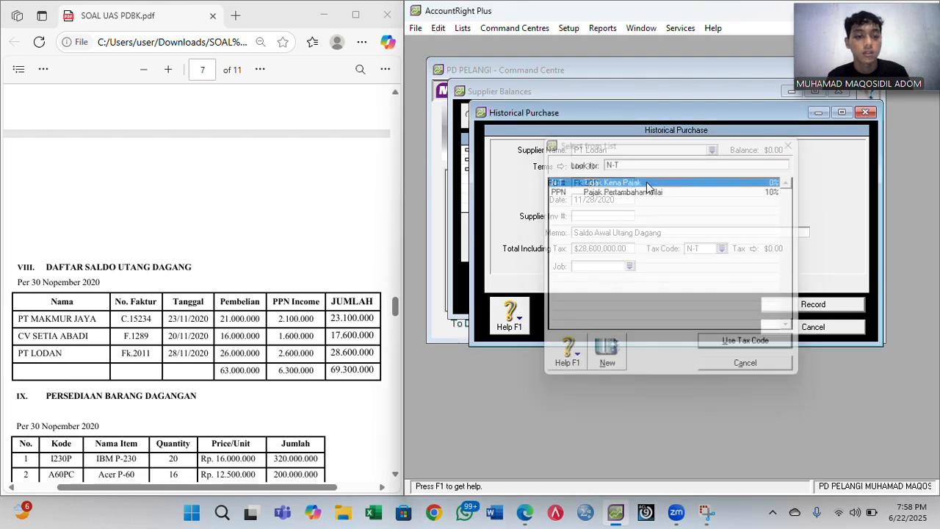
{"action": "double_click", "coordinate": [646, 182]}
{"action": "left_click", "coordinate": [806, 307]}
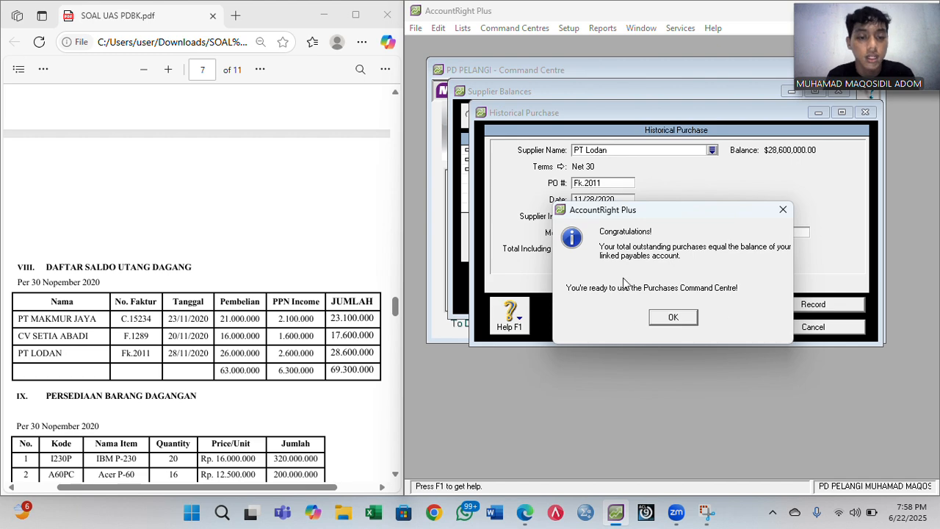
{"action": "left_click", "coordinate": [683, 322]}
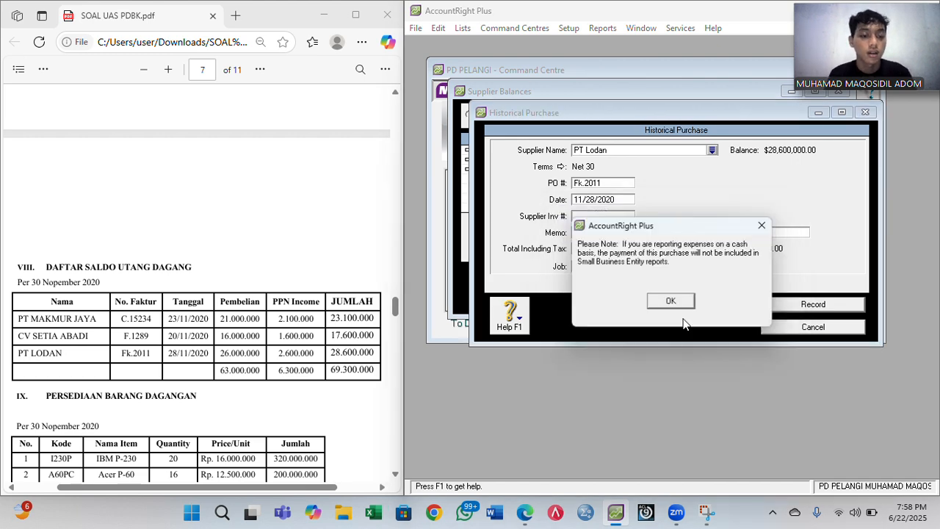
{"action": "left_click", "coordinate": [674, 303]}
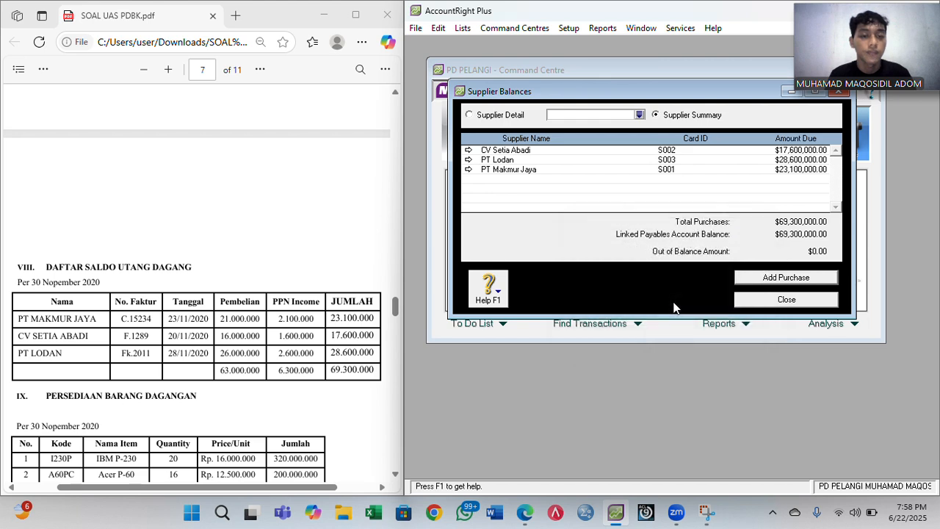
- Close Supplier Balances and open the Inventory Items List
{"action": "left_click", "coordinate": [769, 301]}
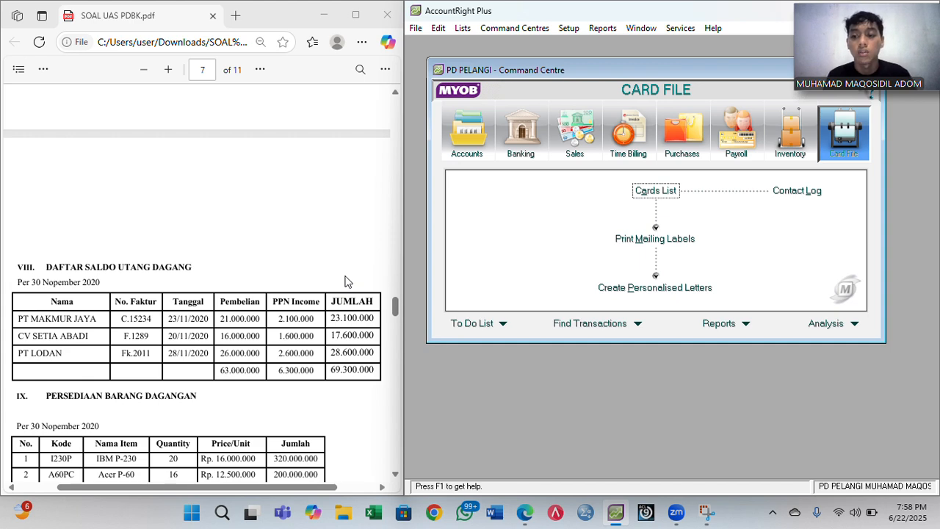
{"action": "scroll", "coordinate": [347, 282], "scroll_direction": "down", "scroll_amount": 2}
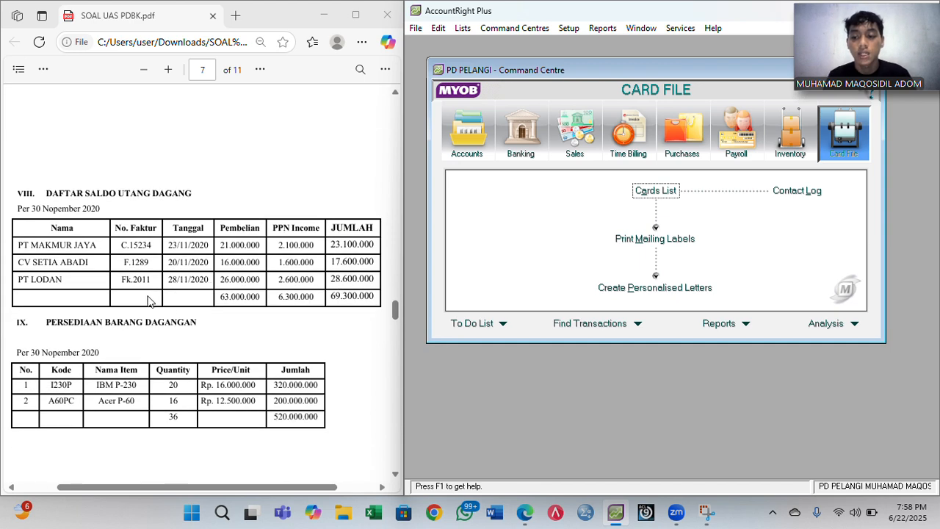
{"action": "scroll", "coordinate": [246, 345], "scroll_direction": "down", "scroll_amount": 2}
{"action": "scroll", "coordinate": [247, 345], "scroll_direction": "left", "scroll_amount": 1}
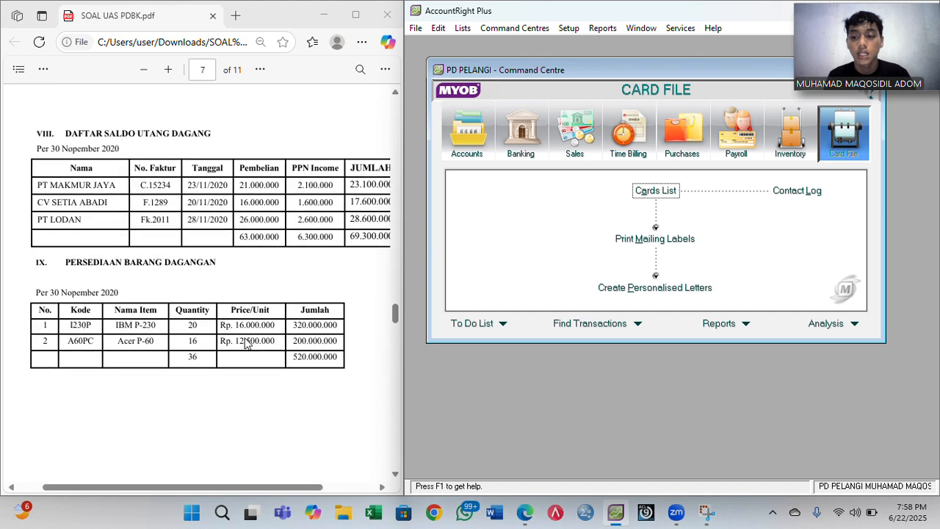
{"action": "scroll", "coordinate": [246, 346], "scroll_direction": "down", "scroll_amount": 1}
{"action": "scroll", "coordinate": [246, 345], "scroll_direction": "right", "scroll_amount": 1}
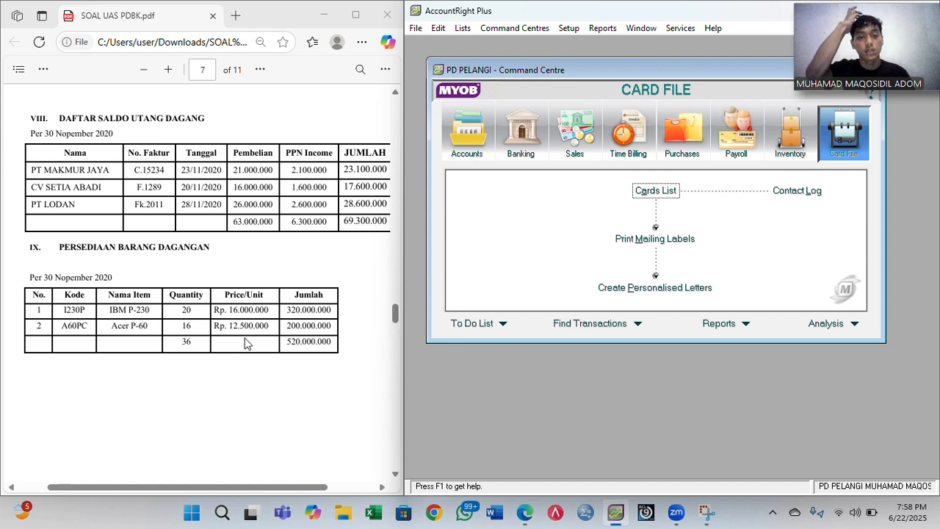
{"action": "left_click", "coordinate": [776, 150]}
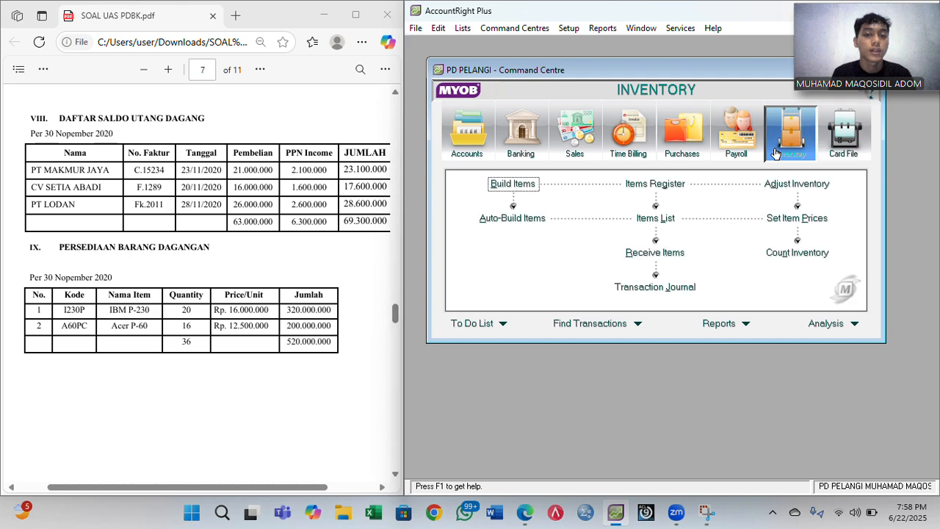
{"action": "left_click", "coordinate": [654, 218]}
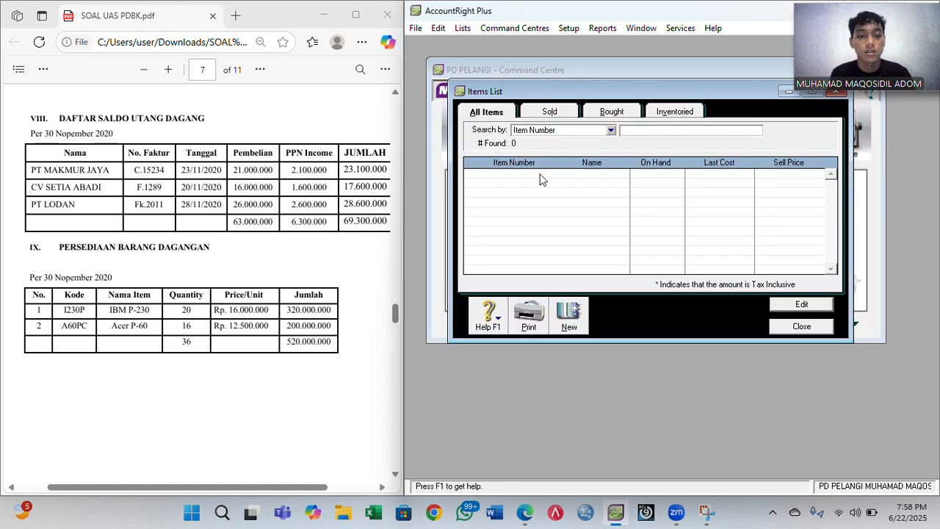
- Create item 1230P 'IBM P-230' marked as bought, sold and inventoried
{"action": "left_click", "coordinate": [567, 318]}
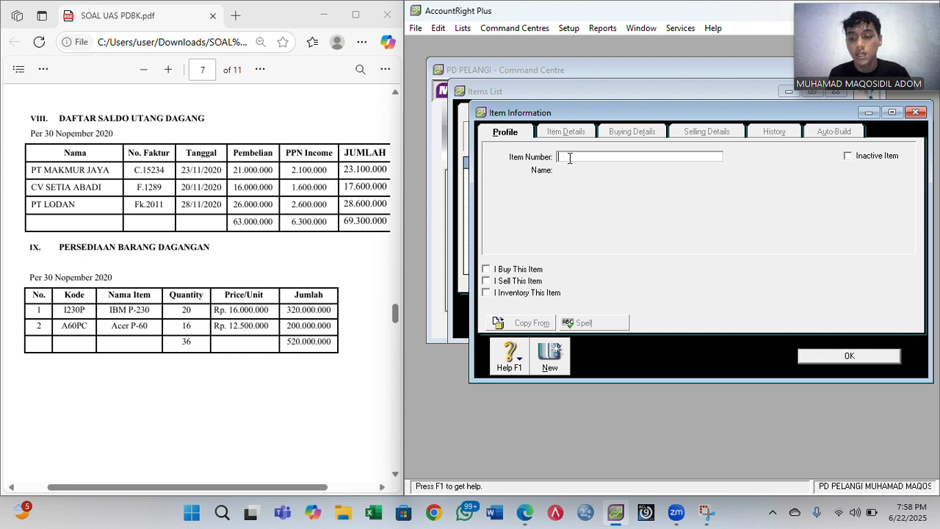
{"action": "type", "text": "1230P"}
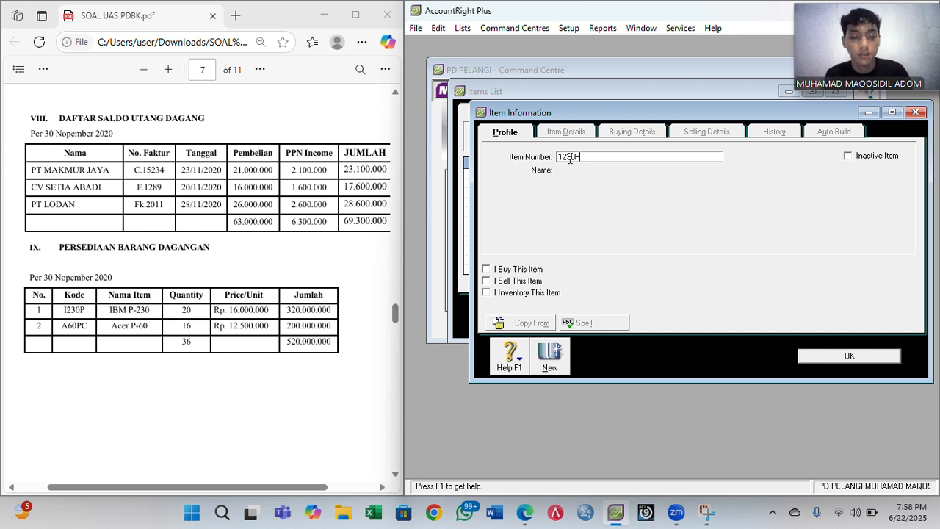
{"action": "key", "text": "Tab"}
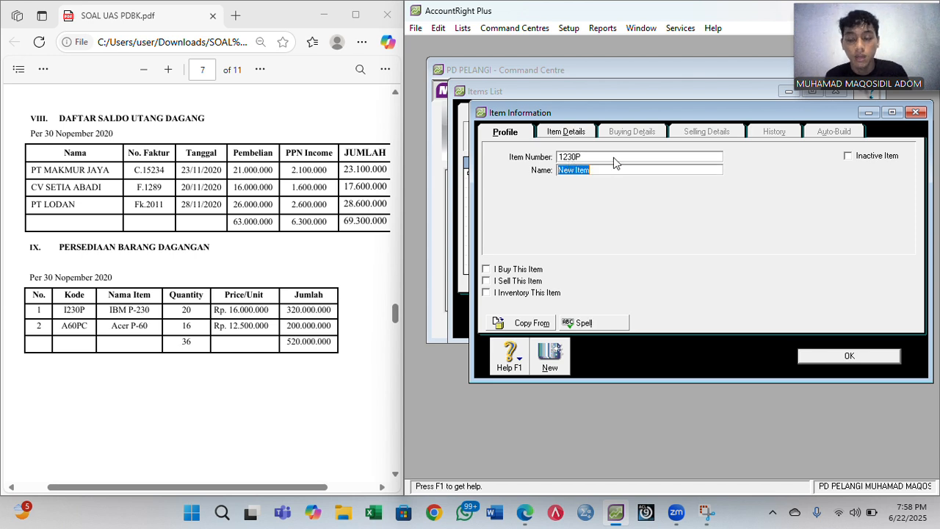
{"action": "type", "text": "IBM"}
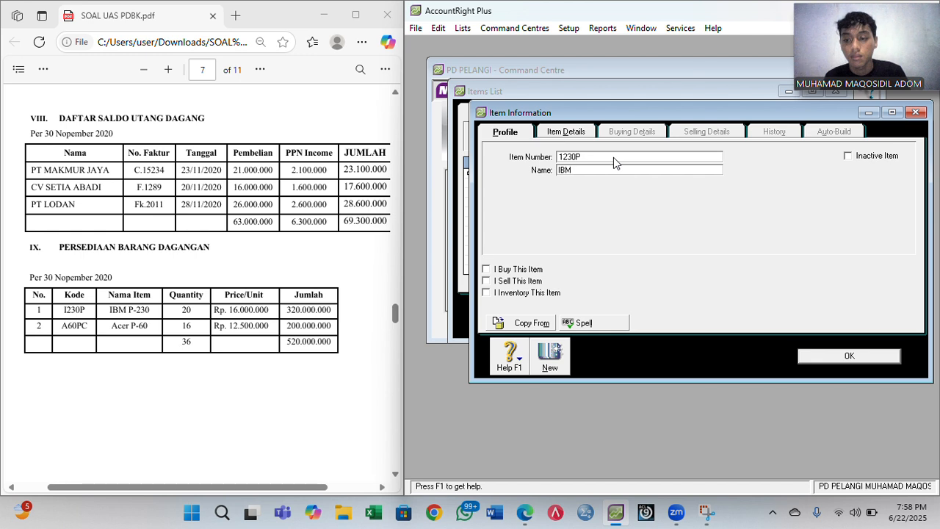
{"action": "type", "text": " P-230"}
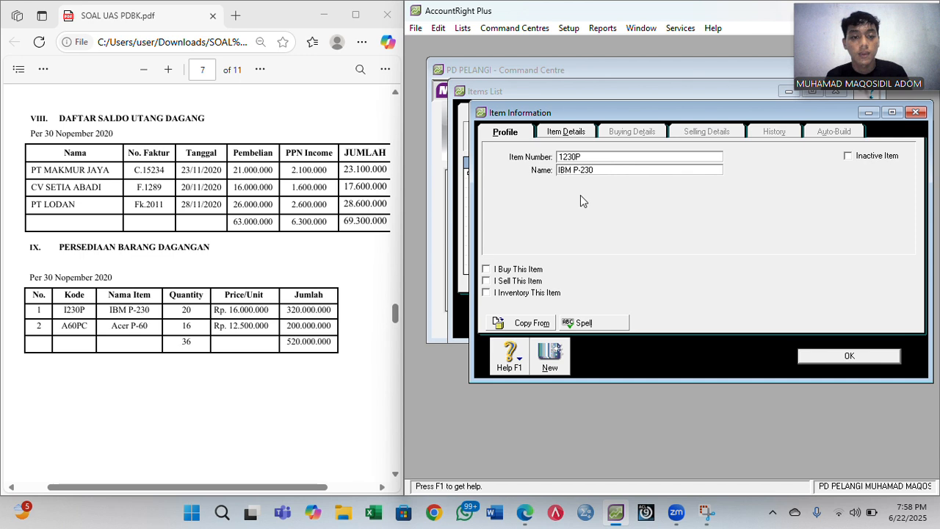
{"action": "left_click", "coordinate": [507, 271]}
{"action": "left_click", "coordinate": [491, 282]}
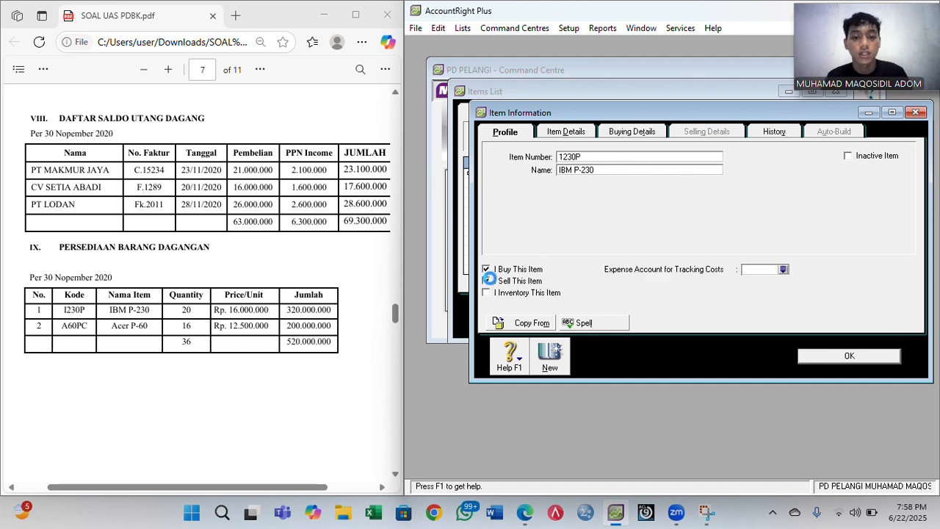
{"action": "left_click", "coordinate": [507, 294]}
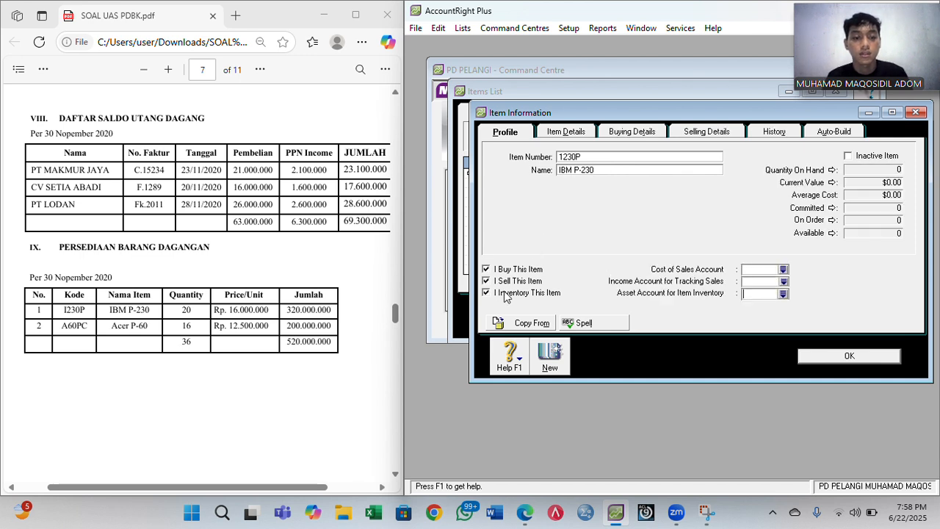
- Link the item to accounts 5-1100 cost, 4-1100 income and 1-1500 asset
{"action": "left_click", "coordinate": [783, 269]}
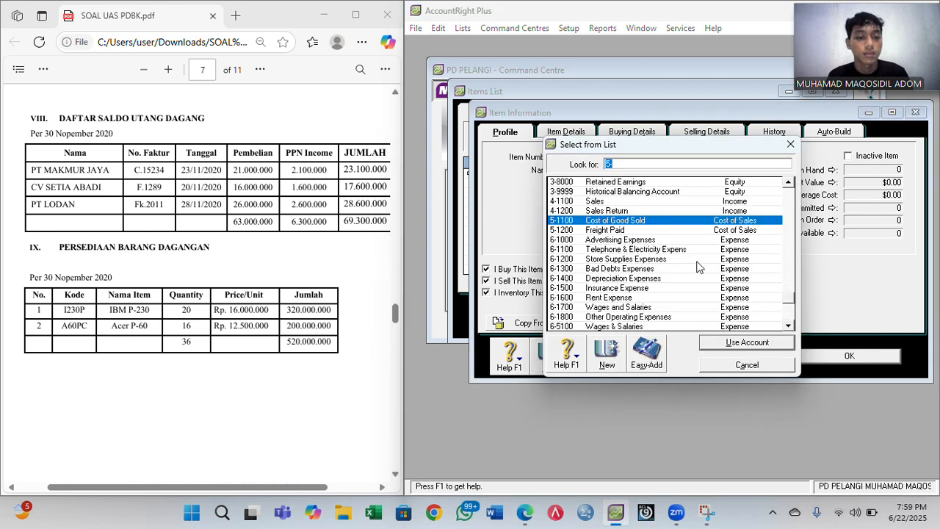
{"action": "left_click", "coordinate": [747, 346]}
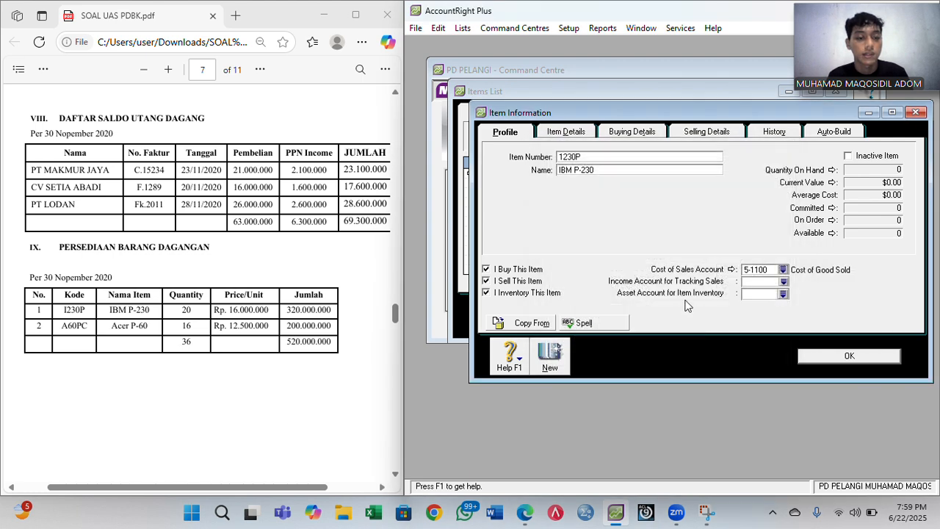
{"action": "left_click", "coordinate": [783, 282]}
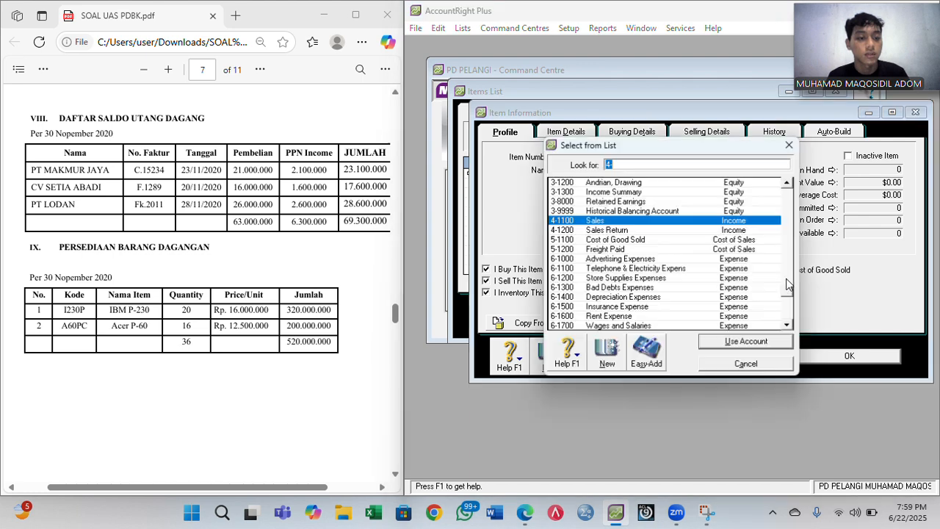
{"action": "left_click", "coordinate": [764, 344]}
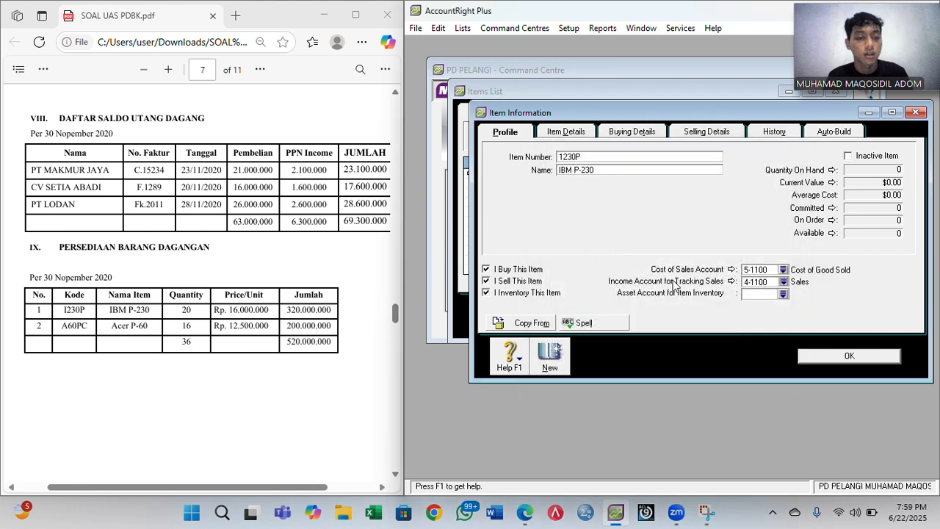
{"action": "left_click", "coordinate": [784, 294]}
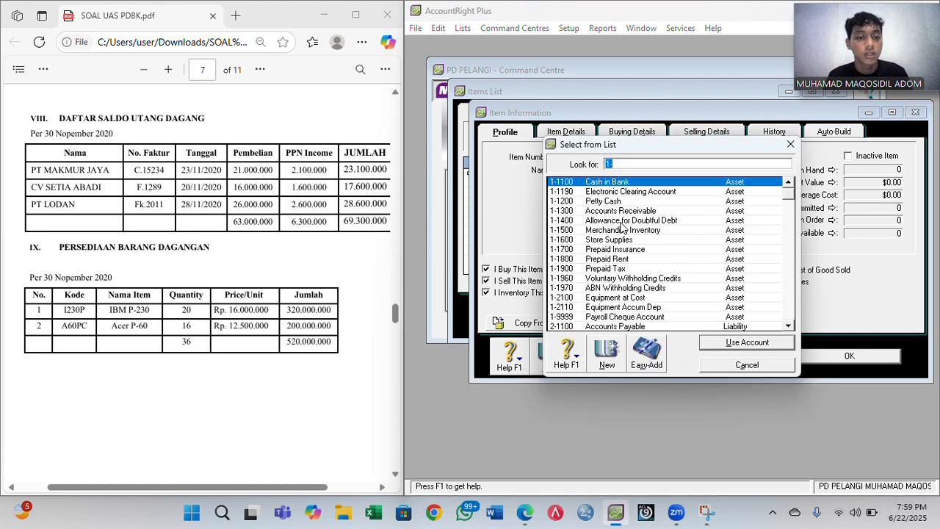
{"action": "double_click", "coordinate": [614, 230]}
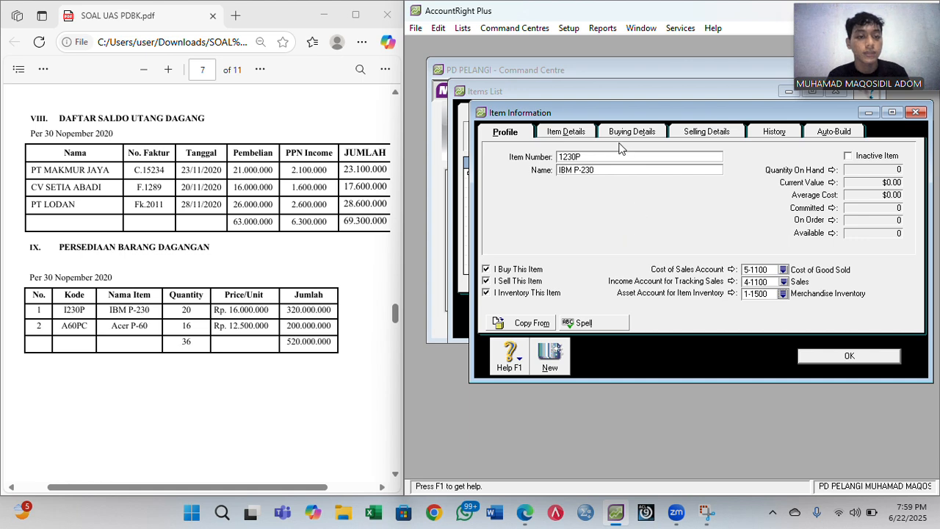
{"action": "left_click", "coordinate": [632, 134]}
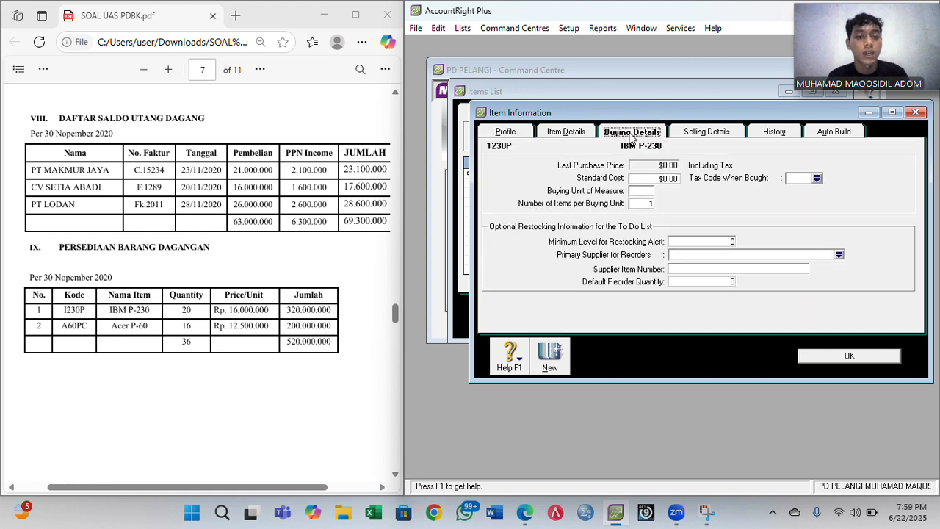
- Set the buying unit to 'Unit' with PPN tax code
{"action": "left_click", "coordinate": [643, 190]}
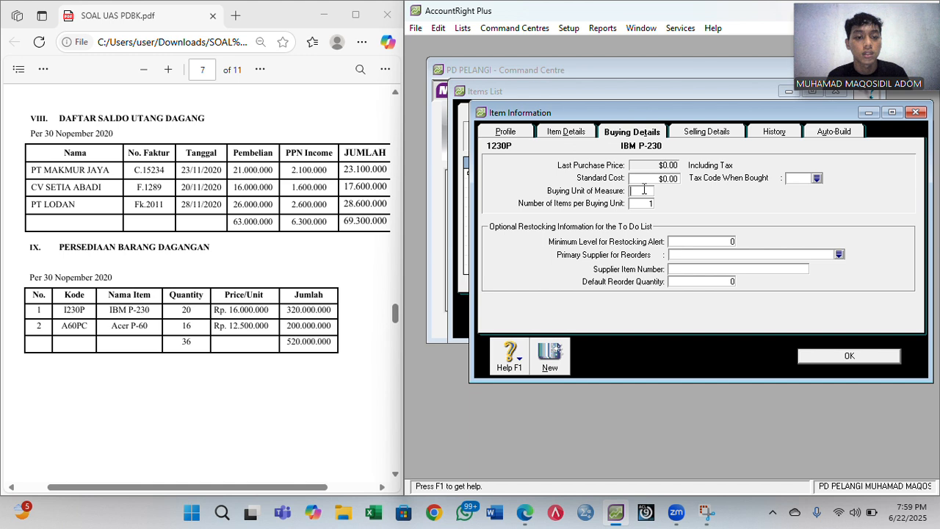
{"action": "type", "text": "Unit"}
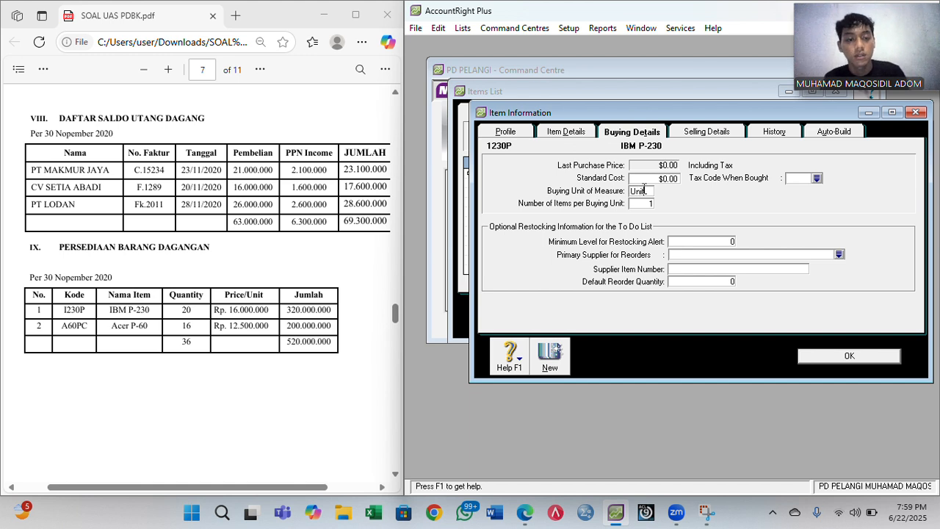
{"action": "left_click", "coordinate": [817, 178]}
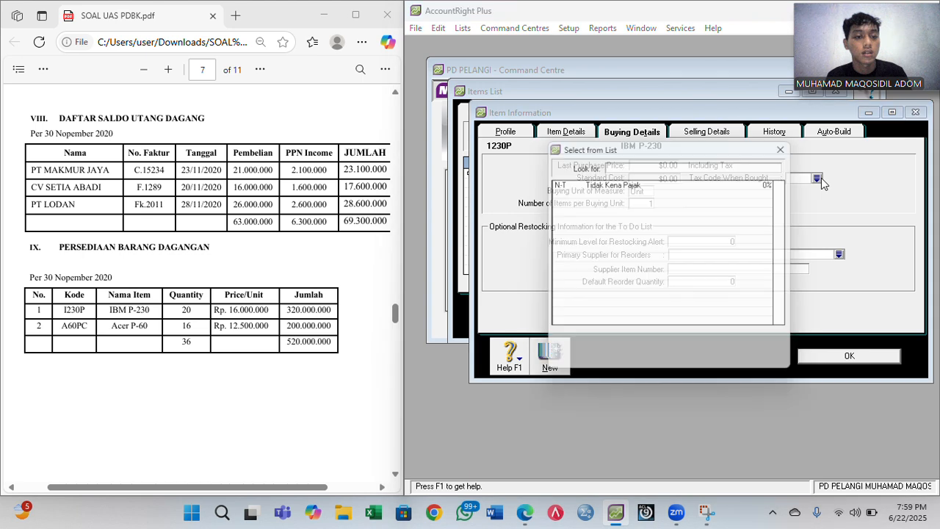
{"action": "double_click", "coordinate": [723, 199]}
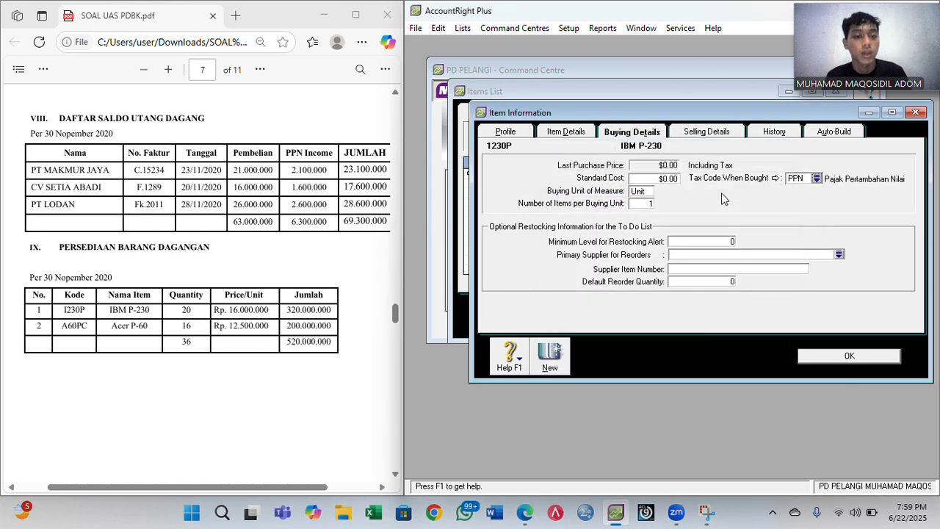
- Set selling unit 'Unit', PPN tax, base price 16,000,000, and save the item
{"action": "left_click", "coordinate": [695, 139]}
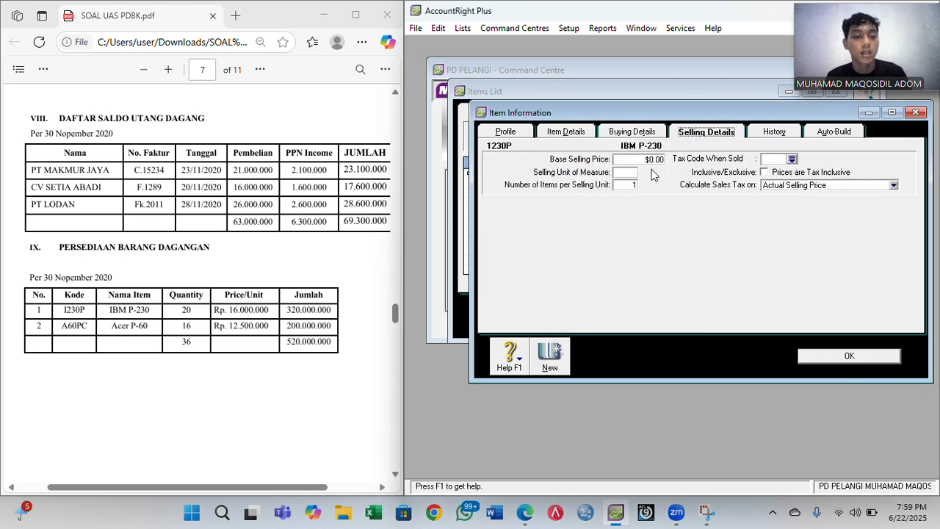
{"action": "left_click", "coordinate": [624, 172]}
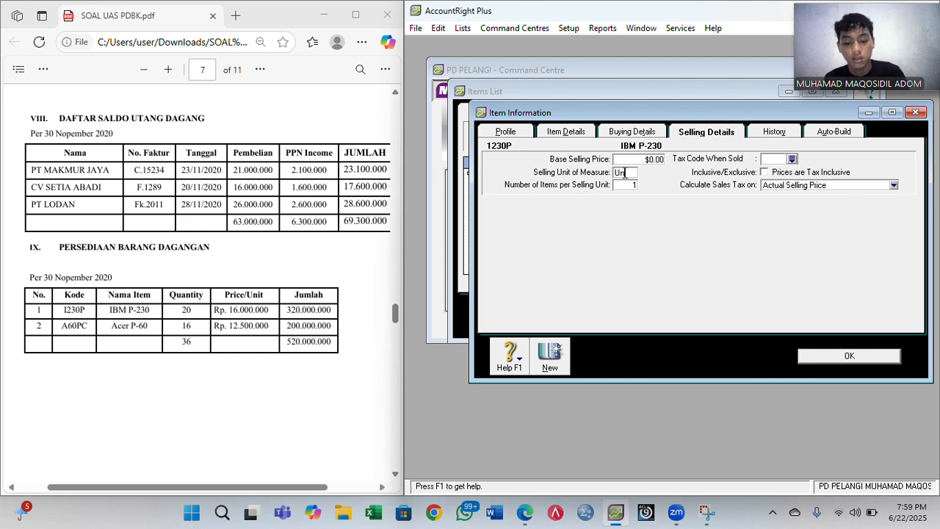
{"action": "type", "text": "Unit"}
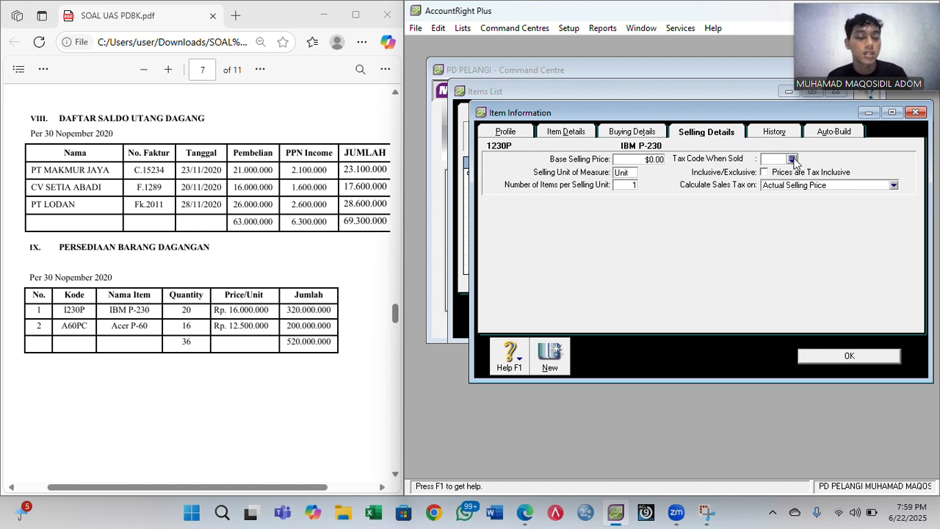
{"action": "left_click", "coordinate": [792, 158]}
{"action": "double_click", "coordinate": [744, 195]}
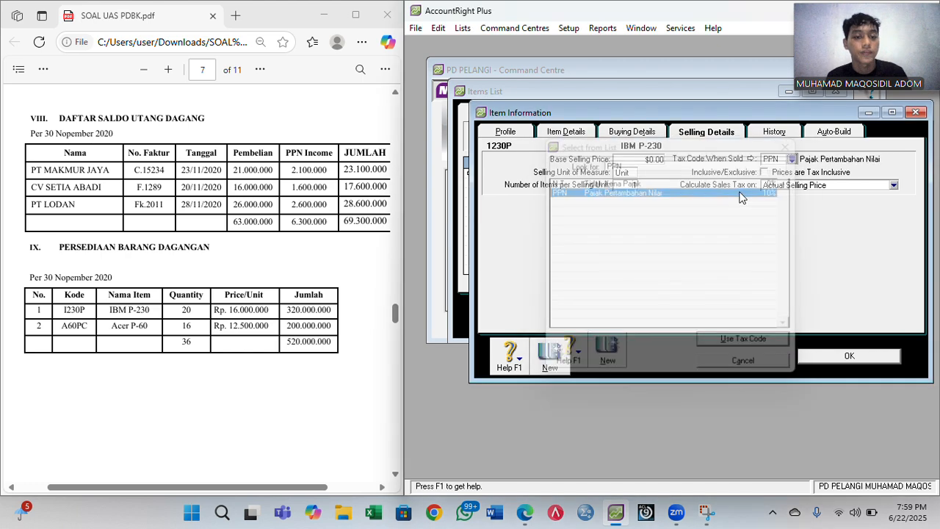
{"action": "left_click", "coordinate": [649, 158]}
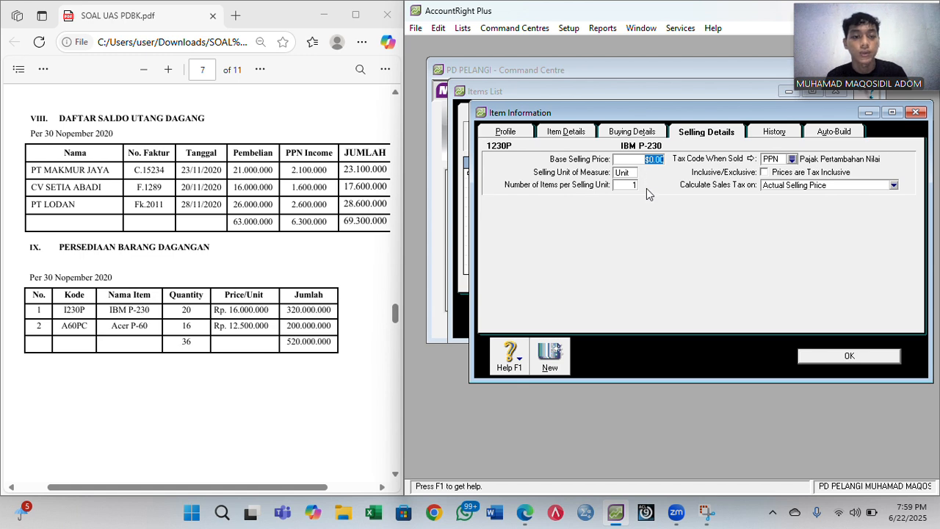
{"action": "type", "text": "16000000"}
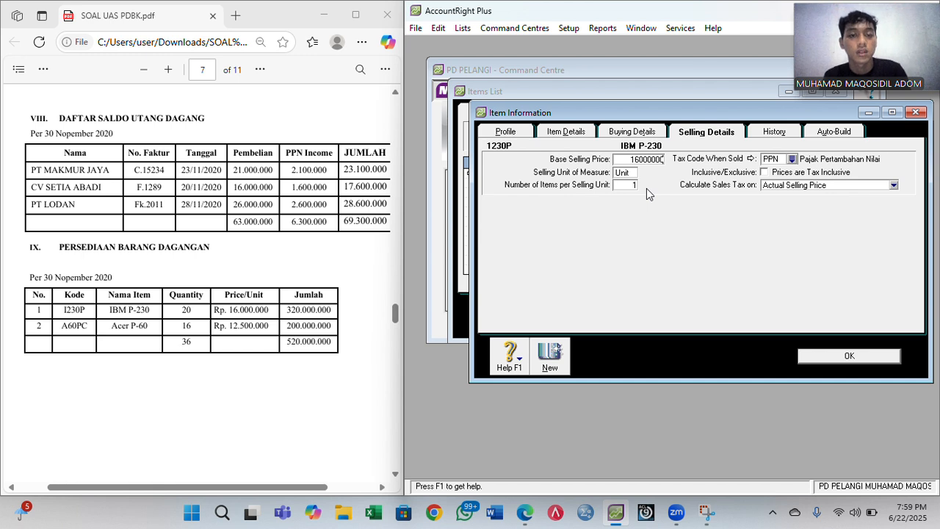
{"action": "type", "text": "6,000,000"}
{"action": "key", "text": "Tab"}
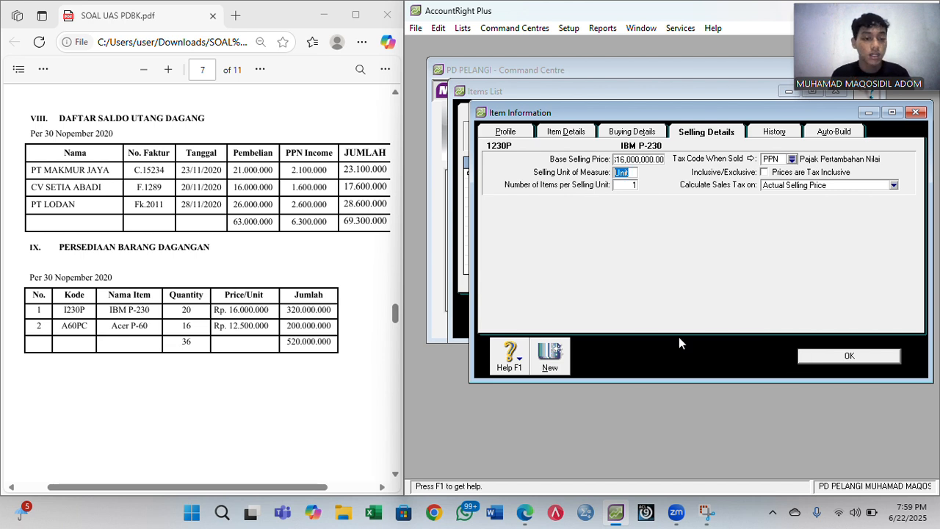
{"action": "left_click", "coordinate": [549, 354]}
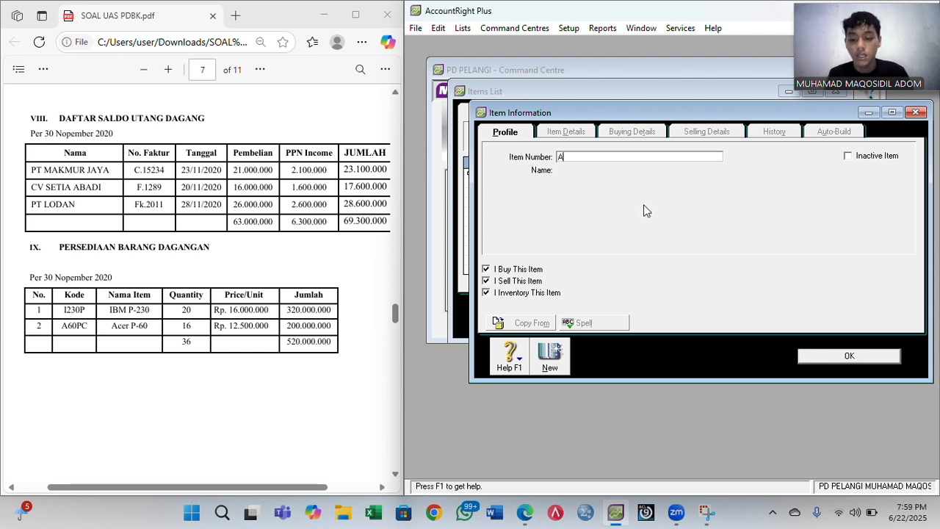
- Create item A60PC named Acer P-60 with a 12,500,000 base selling price and save it
{"action": "type", "text": "60"}
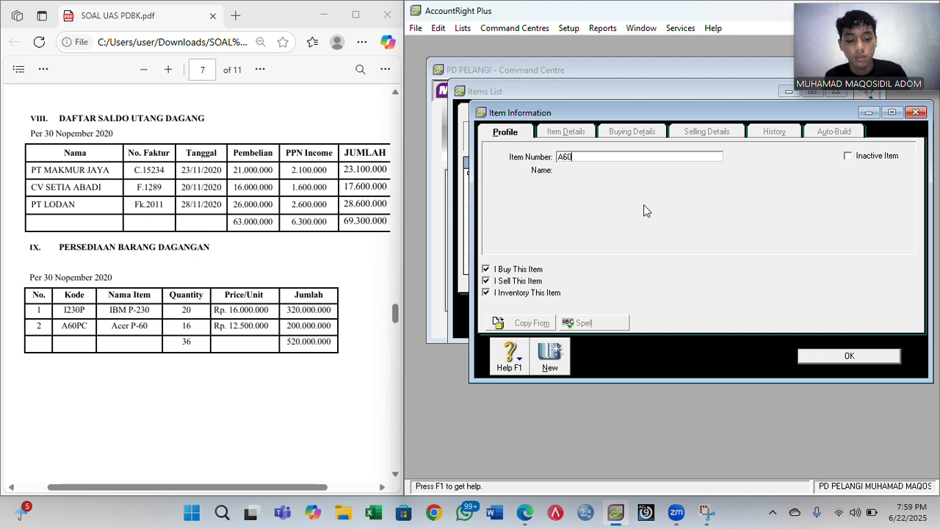
{"action": "type", "text": "PC"}
{"action": "key", "text": "Tab"}
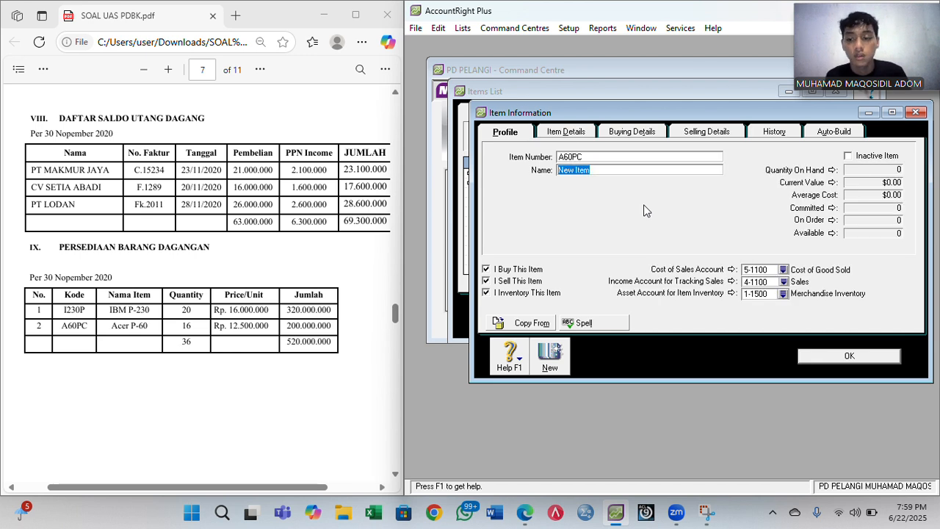
{"action": "type", "text": "Acer"}
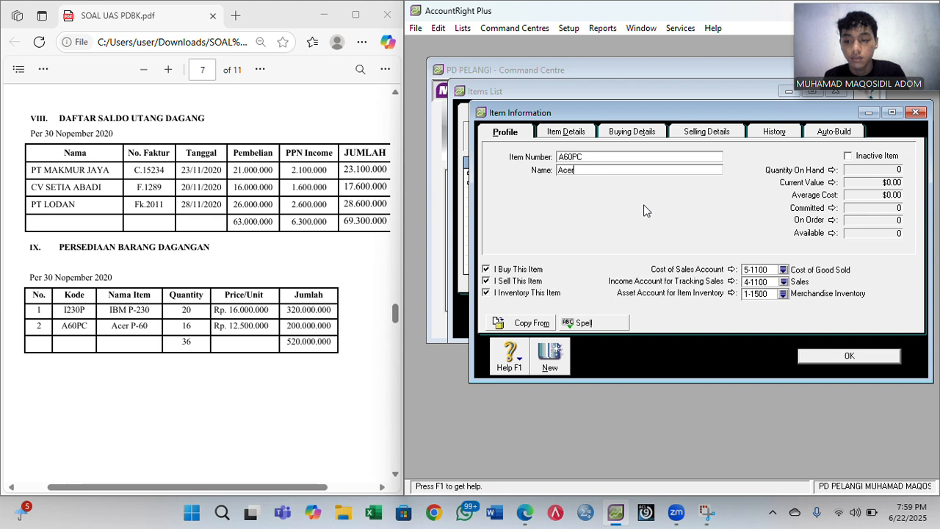
{"action": "type", "text": " P-"}
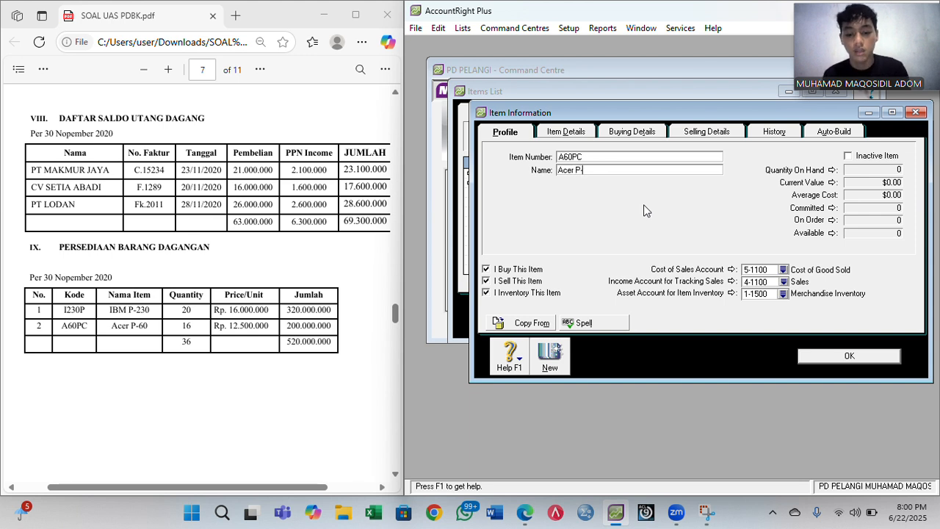
{"action": "type", "text": "60"}
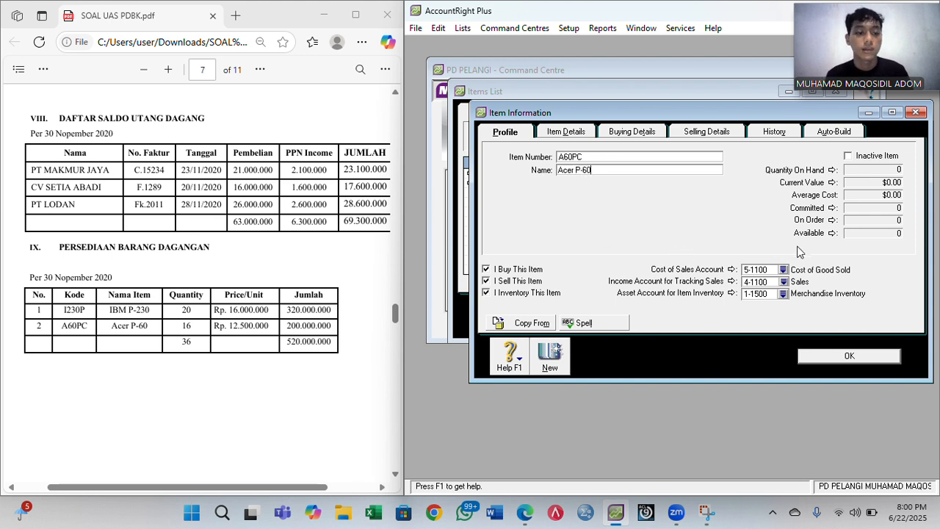
{"action": "left_click", "coordinate": [623, 138]}
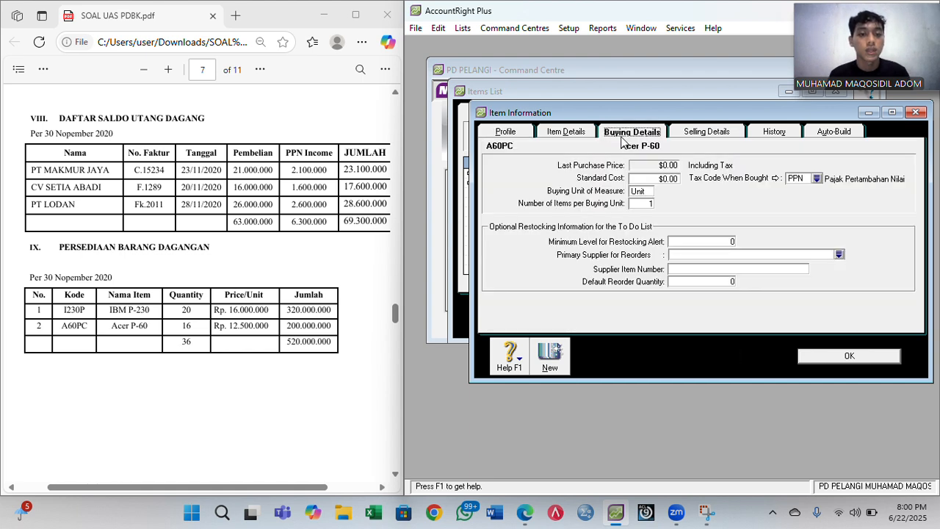
{"action": "left_click", "coordinate": [714, 132]}
{"action": "left_click", "coordinate": [654, 161]}
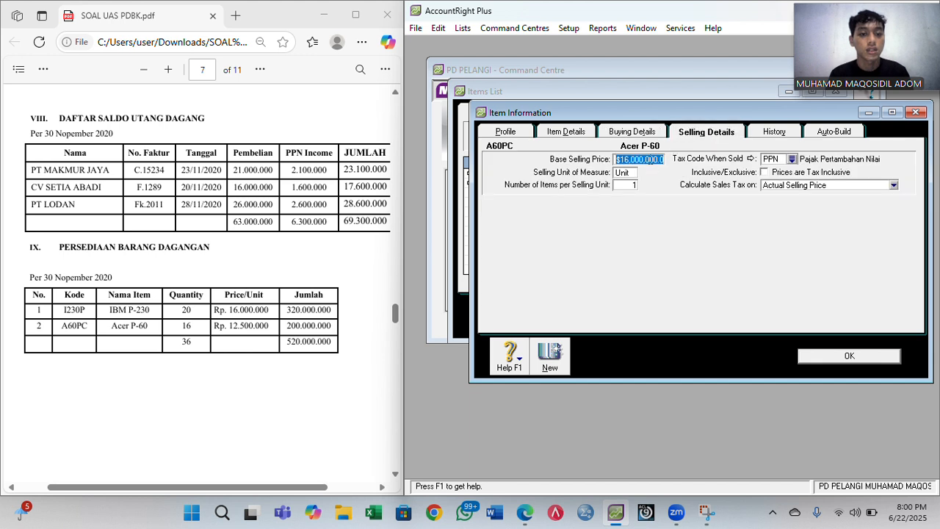
{"action": "type", "text": "12"}
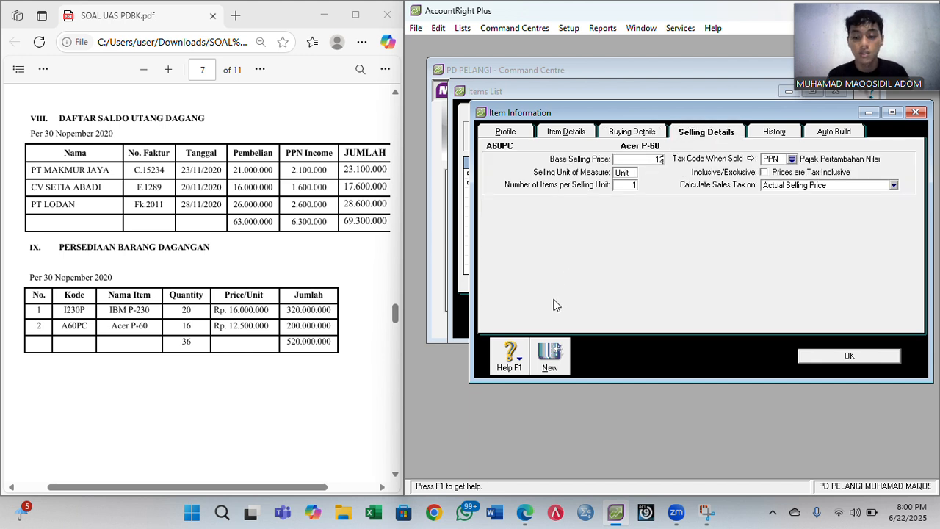
{"action": "type", "text": ",500,000000"}
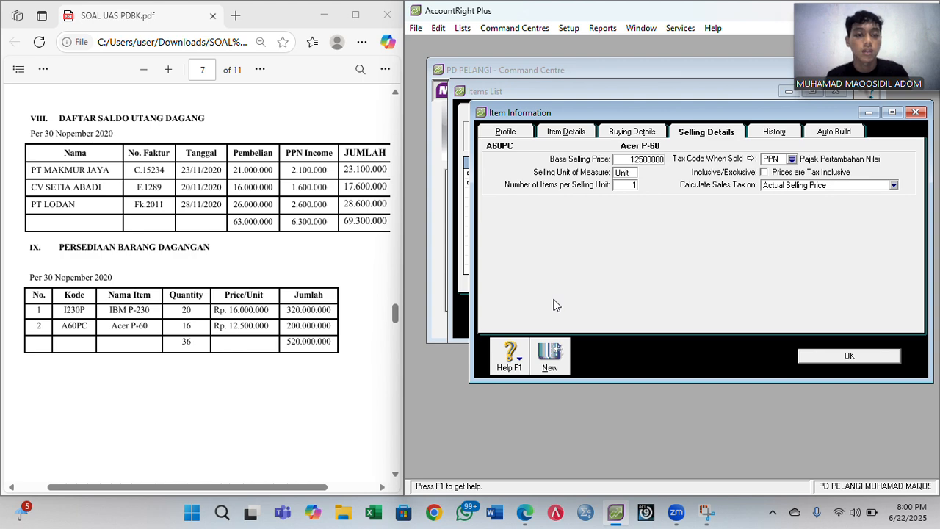
{"action": "key", "text": "Tab"}
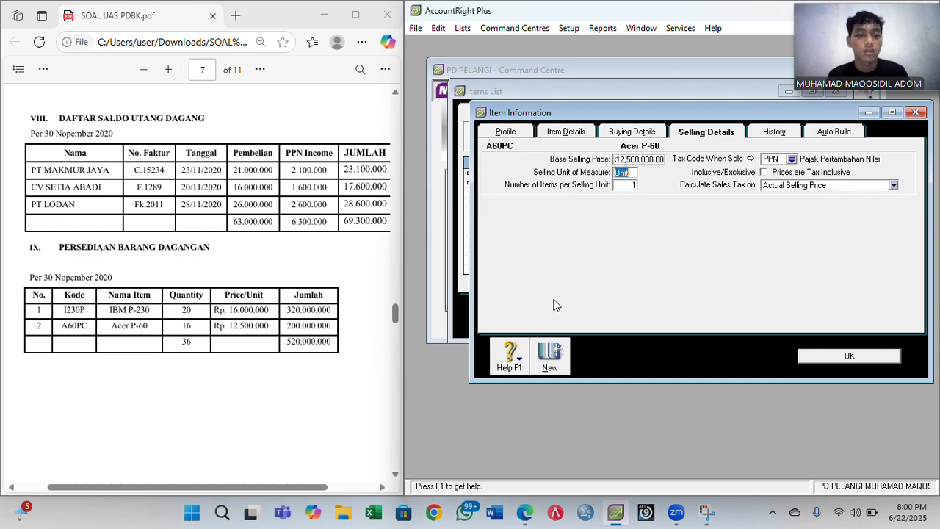
{"action": "left_click", "coordinate": [826, 356]}
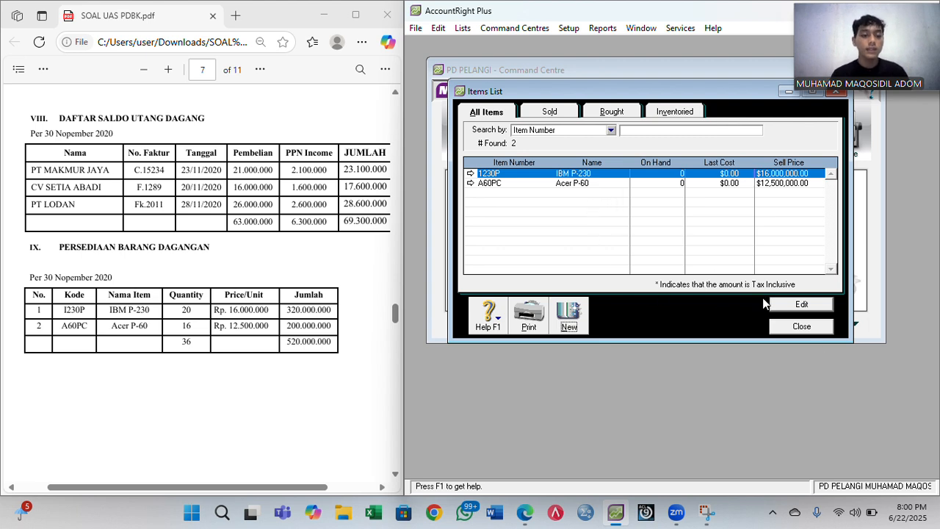
- Close the Items List and confirm item prices of 16,000,000 and 12,500,000 in Set Item Prices
{"action": "left_click", "coordinate": [800, 327]}
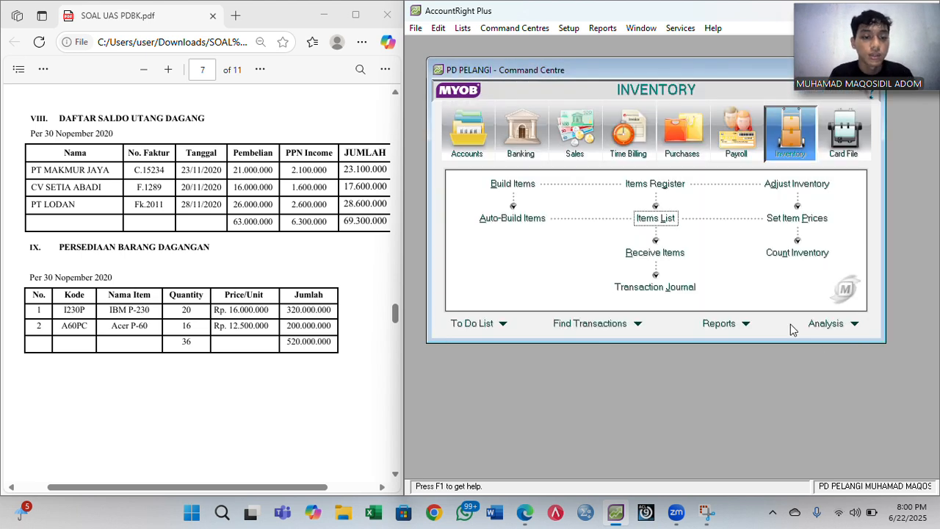
{"action": "left_click", "coordinate": [812, 224]}
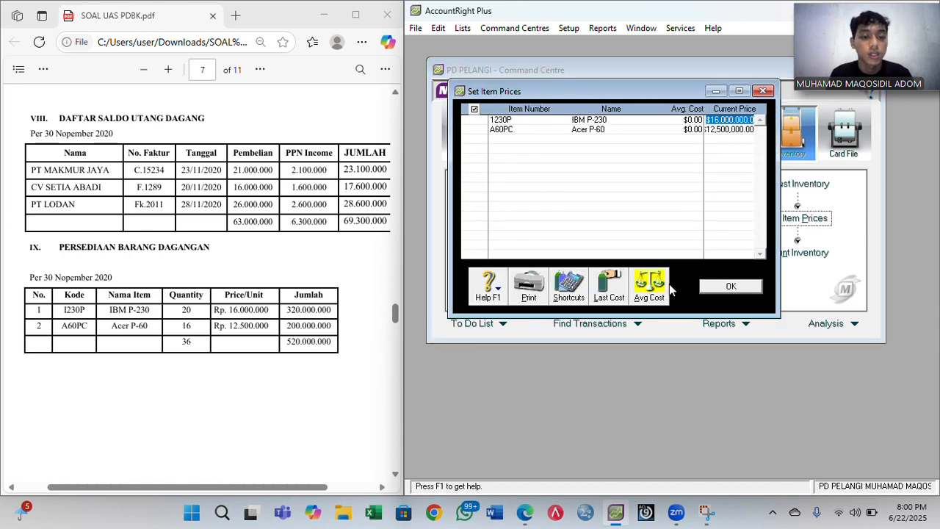
{"action": "left_click", "coordinate": [653, 285]}
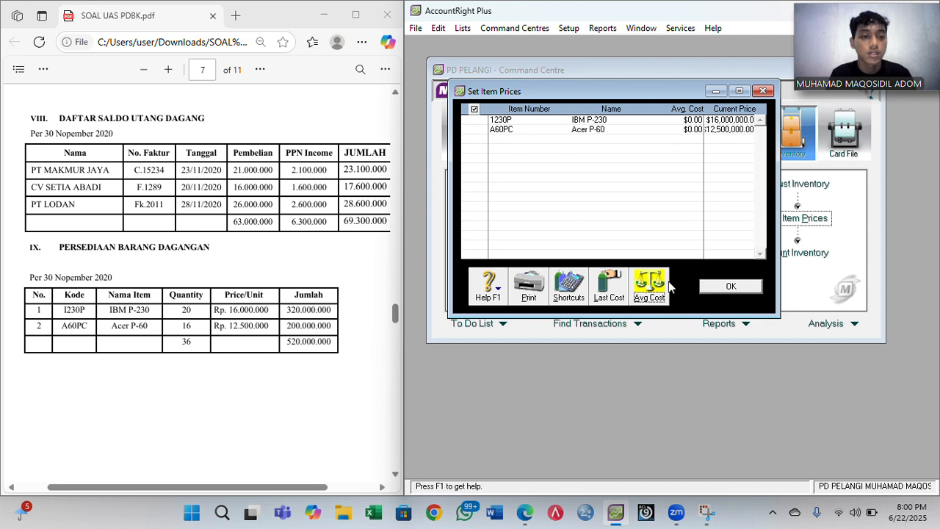
{"action": "left_click", "coordinate": [729, 287]}
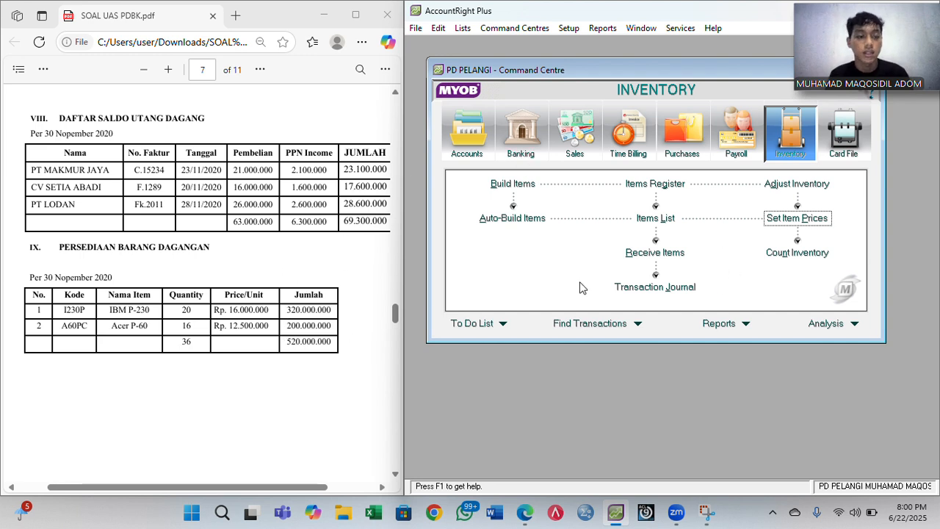
- Enter inventory counts of 20 for IBM P-230 and 16 for Acer P-60
{"action": "left_click", "coordinate": [800, 253]}
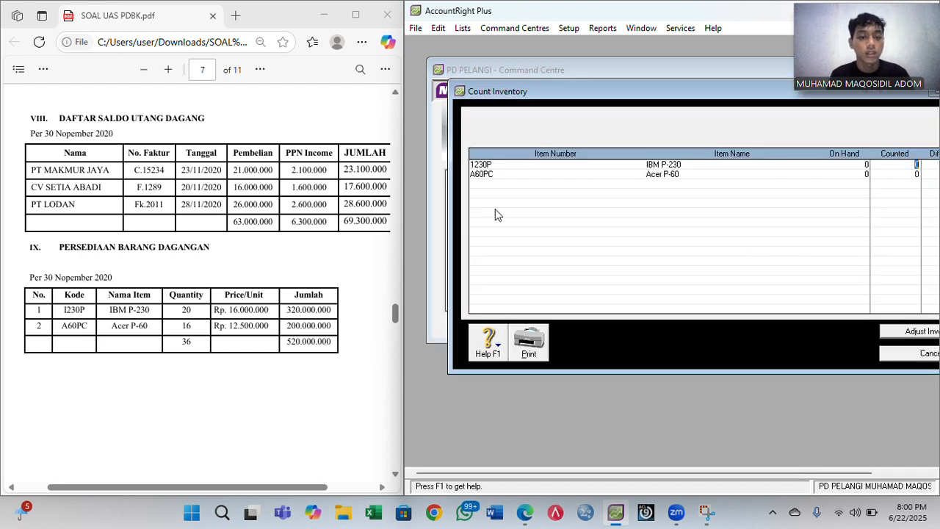
{"action": "left_click_drag", "start_coordinate": [571, 98], "coordinate": [520, 111]}
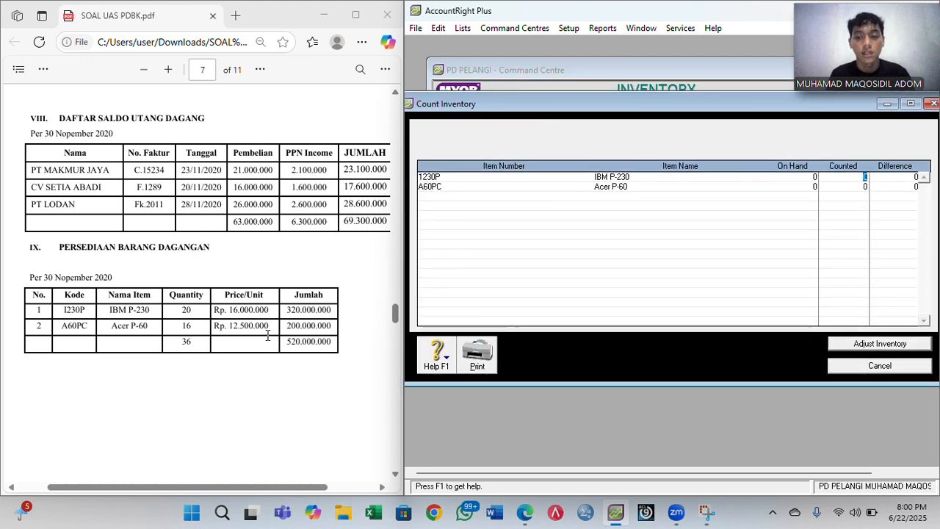
{"action": "type", "text": "20"}
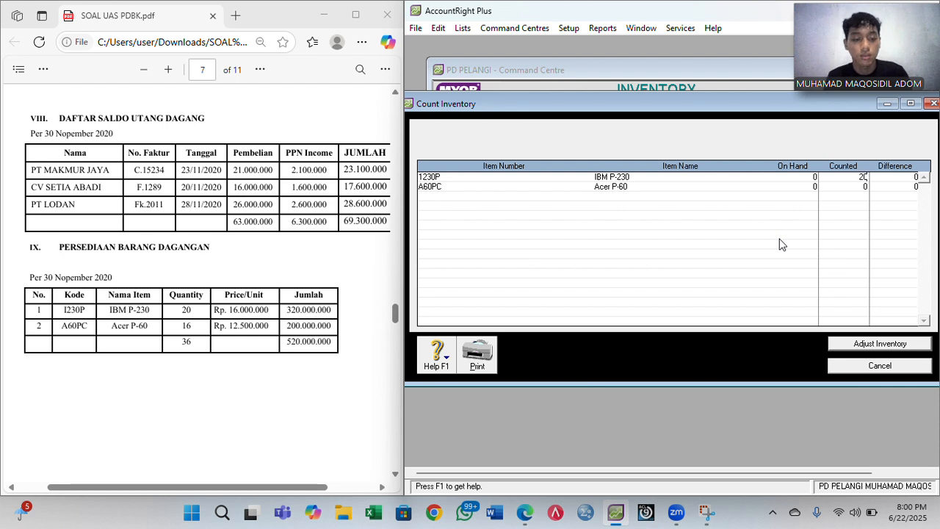
{"action": "key", "text": "Tab"}
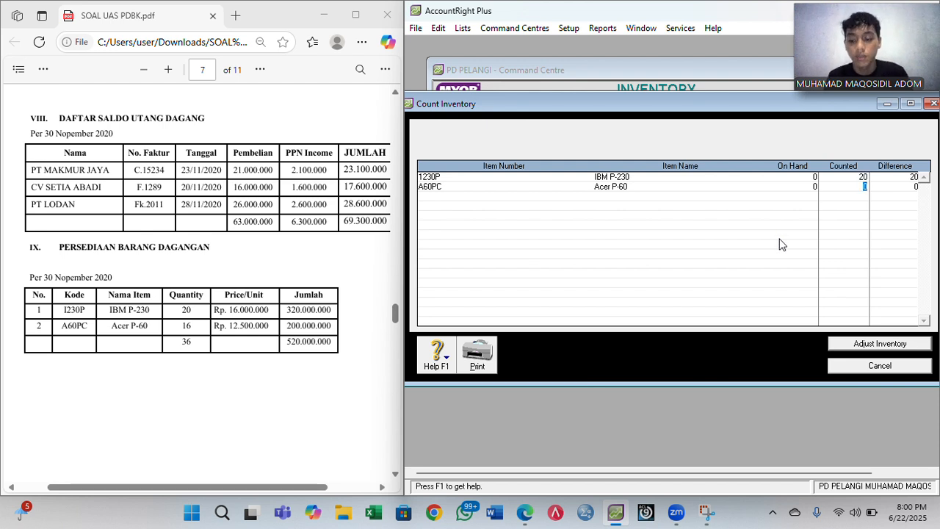
{"action": "type", "text": "16"}
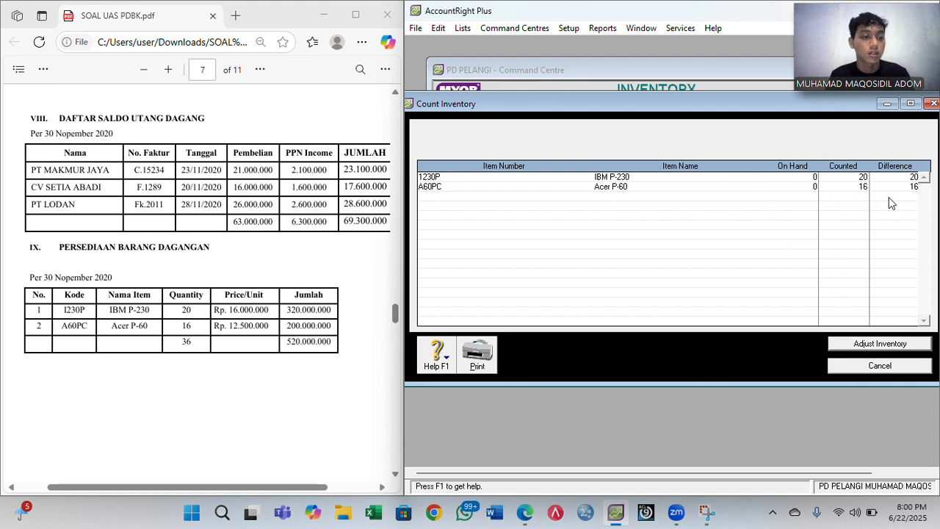
- Adjust inventory from the counts using account 1-1500 Merchandise Inventory
{"action": "left_click", "coordinate": [853, 345]}
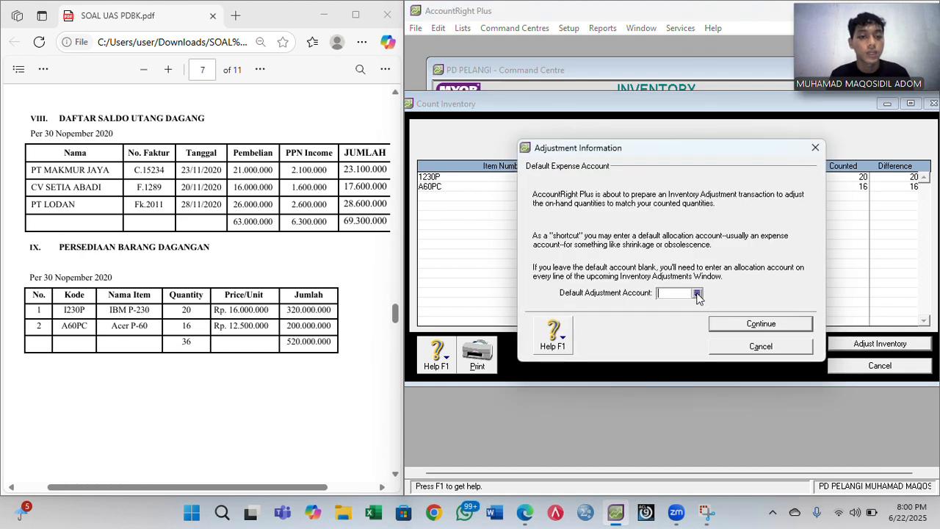
{"action": "left_click", "coordinate": [697, 293]}
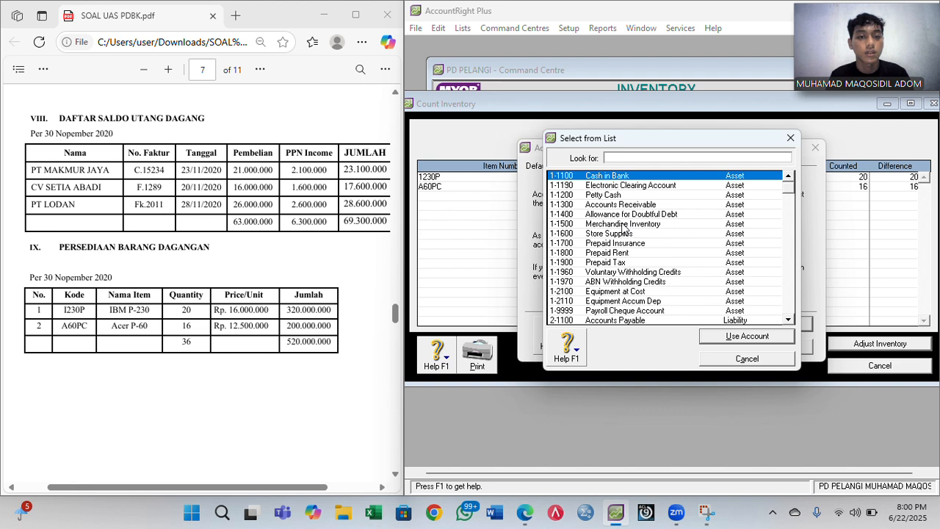
{"action": "double_click", "coordinate": [622, 224]}
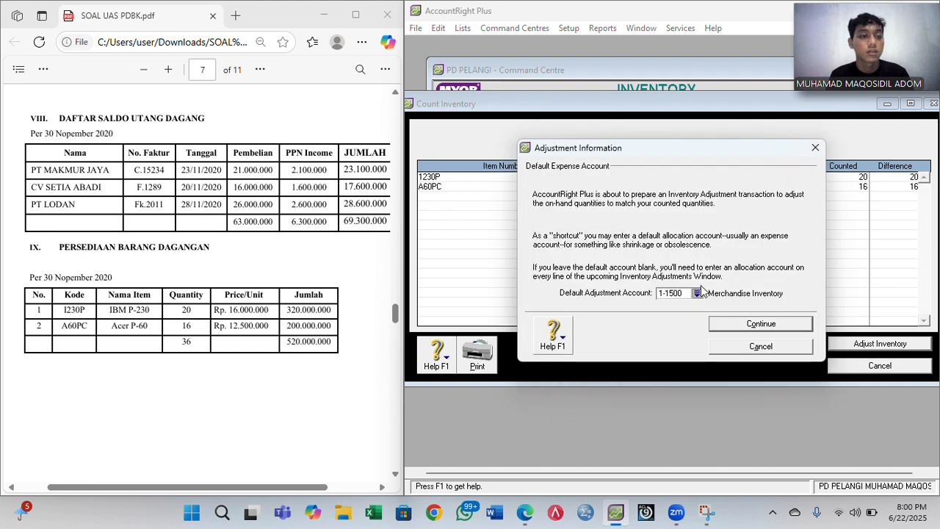
{"action": "left_click", "coordinate": [743, 325]}
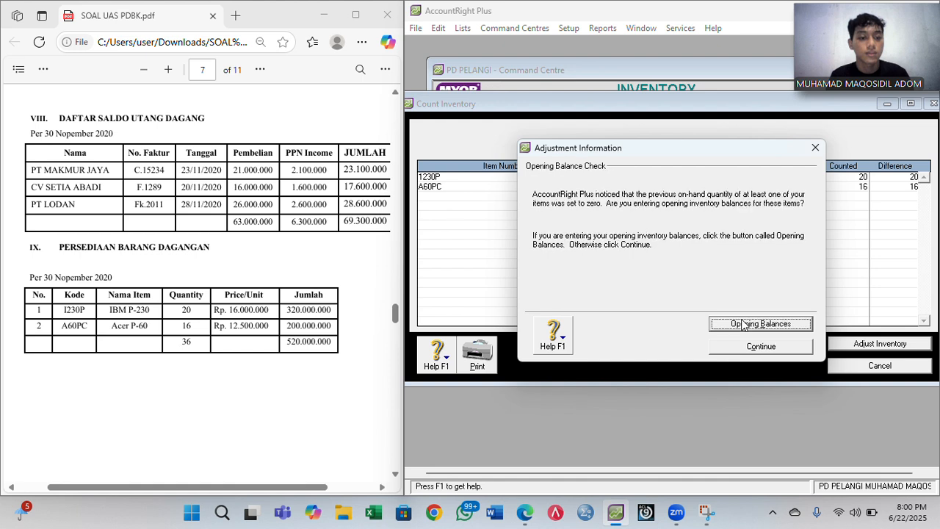
- Treat the counts as opening balances and date the adjustment 11/30/2020
{"action": "left_click", "coordinate": [740, 323]}
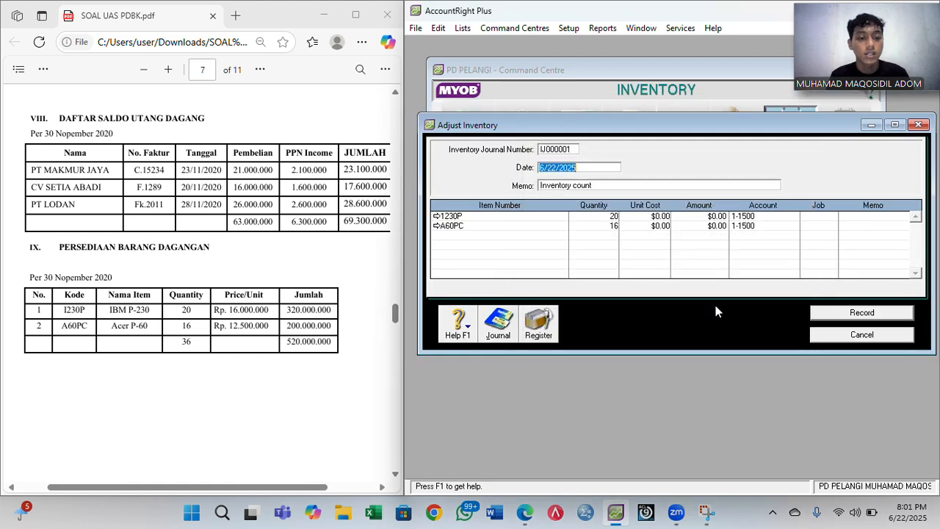
{"action": "left_click", "coordinate": [599, 171]}
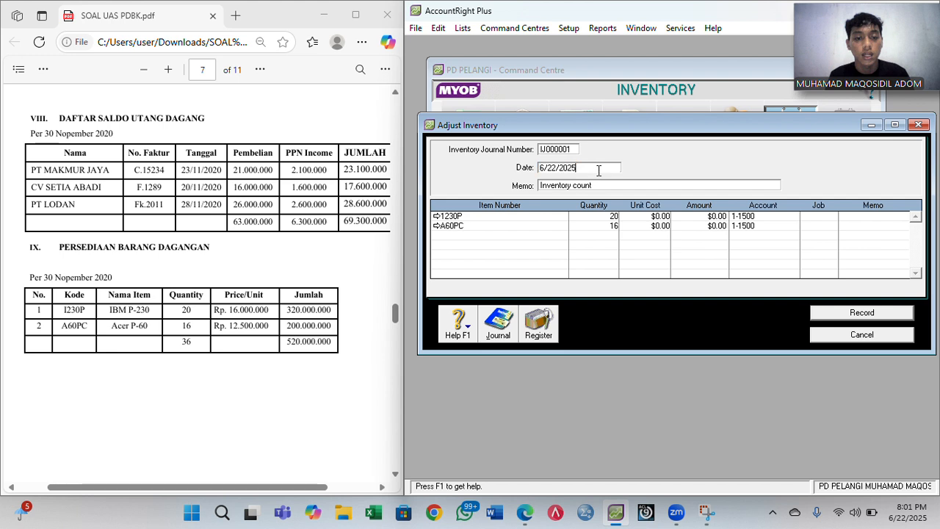
{"action": "key", "text": "BackSpace"}
{"action": "type", "text": "0"}
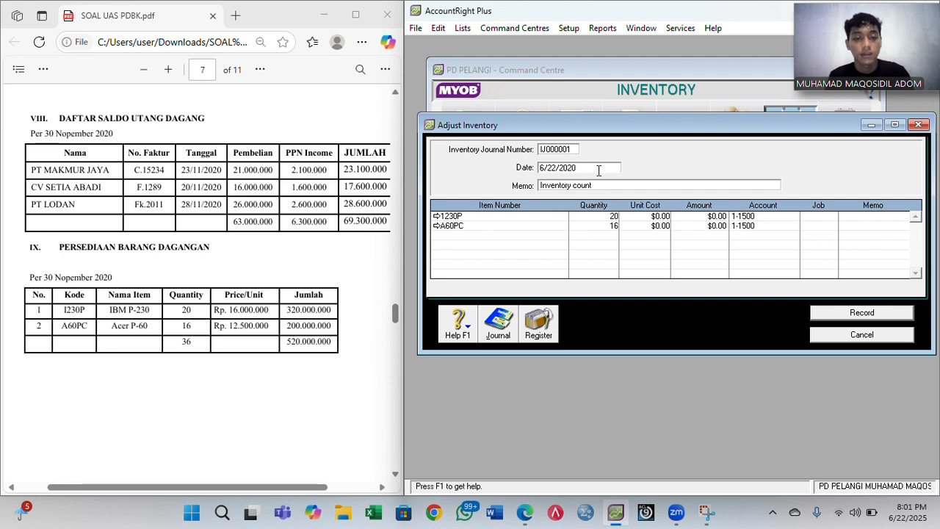
{"action": "key", "text": "Home"}
{"action": "key", "text": "Delete"}
{"action": "type", "text": "11"}
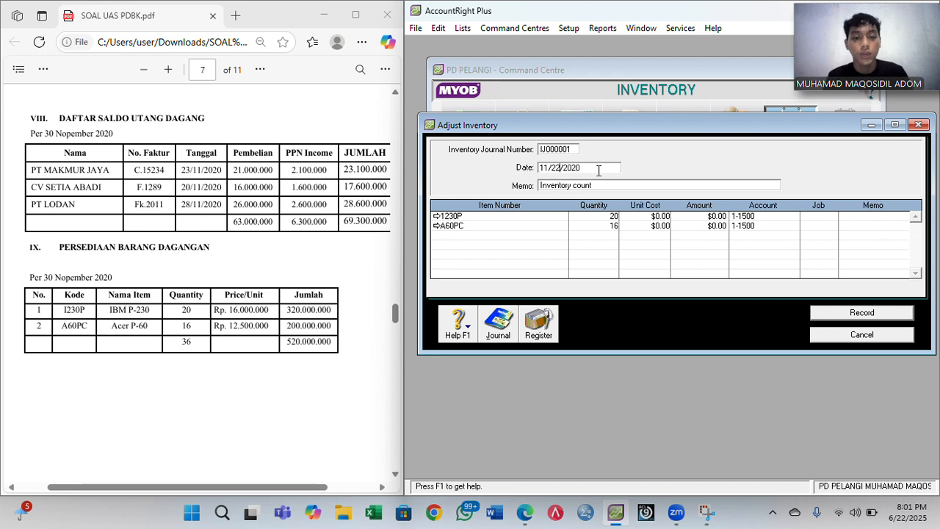
{"action": "key", "text": "BackSpace"}
{"action": "key", "text": "BackSpace"}
{"action": "type", "text": "30"}
{"action": "key", "text": "Tab"}
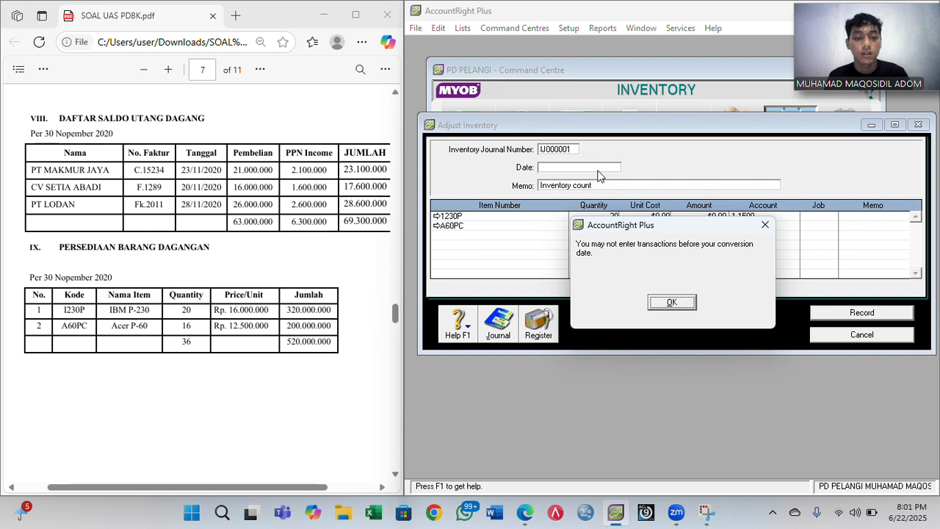
{"action": "left_click", "coordinate": [669, 302]}
- Change the date to 12/1/2020 and enter memo 'Saldo Awal Persediaan Barang Dagang'
{"action": "key", "text": "Left"}
{"action": "key", "text": "Left"}
{"action": "key", "text": "Left"}
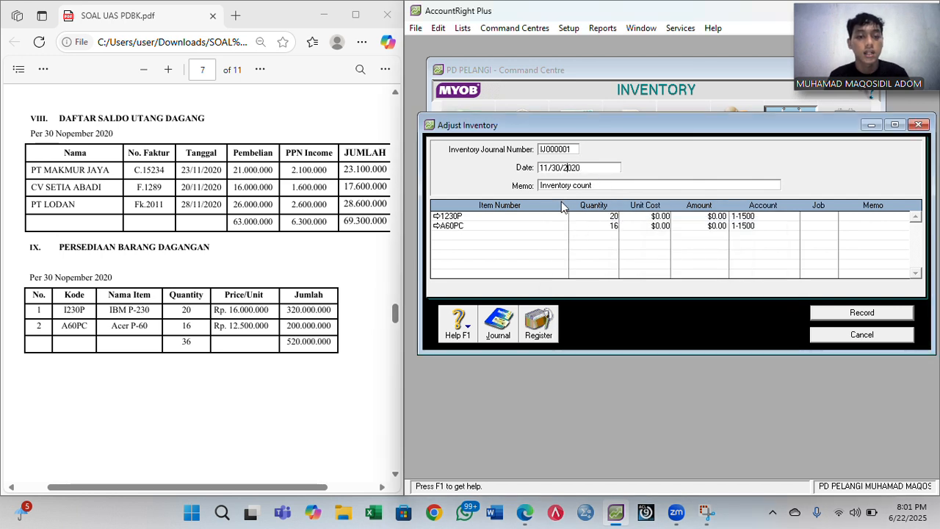
{"action": "key", "text": "BackSpace"}
{"action": "key", "text": "BackSpace"}
{"action": "type", "text": "1"}
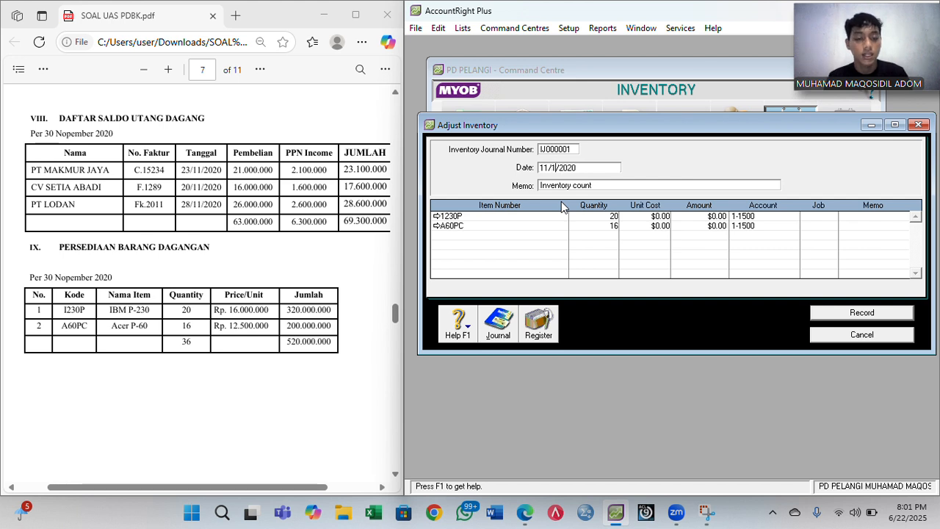
{"action": "key", "text": "BackSpace"}
{"action": "type", "text": "2"}
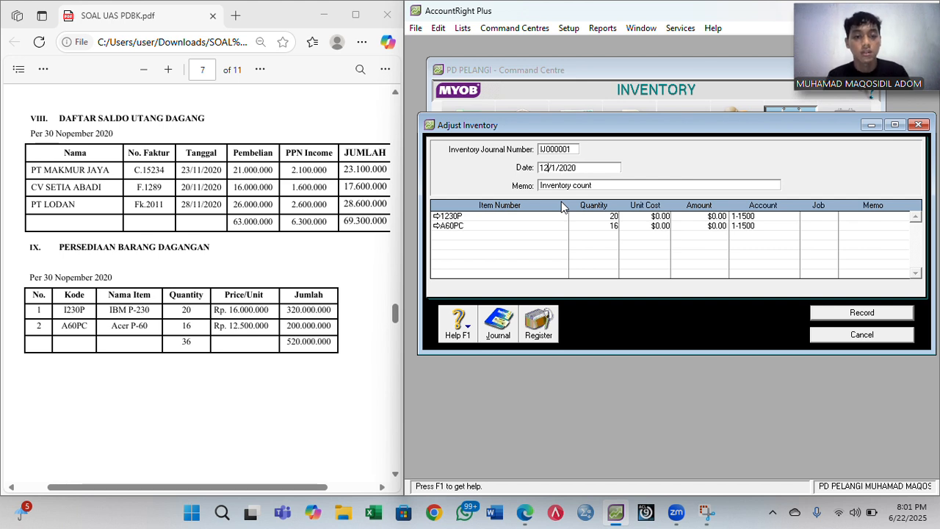
{"action": "key", "text": "Tab"}
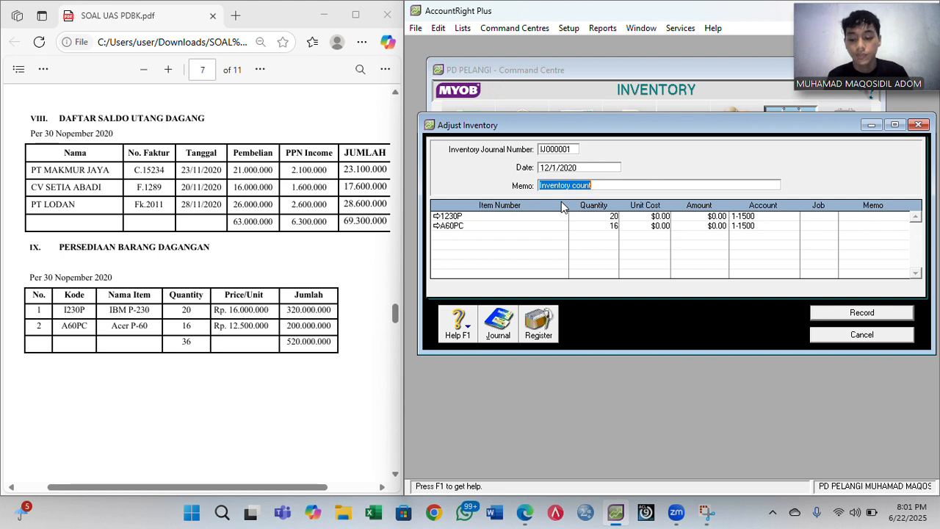
{"action": "type", "text": "Saldo A"}
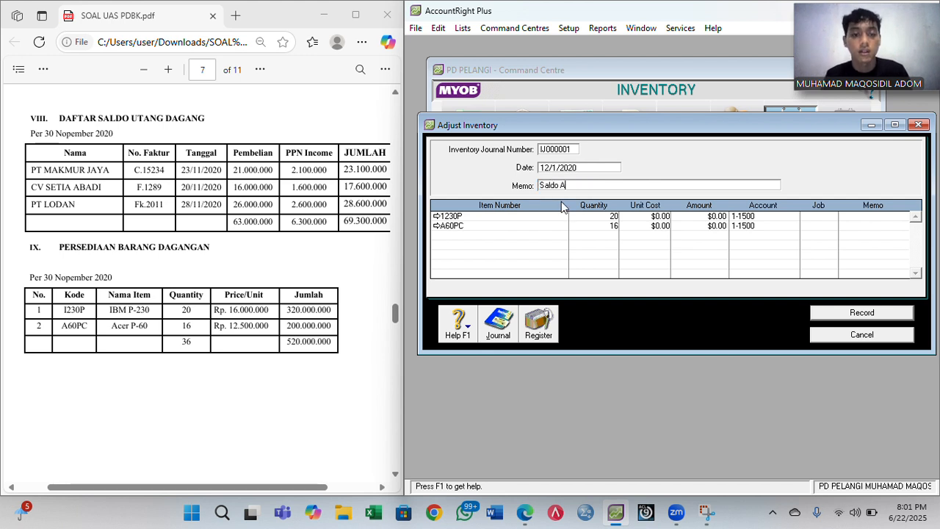
{"action": "type", "text": "wal Per"}
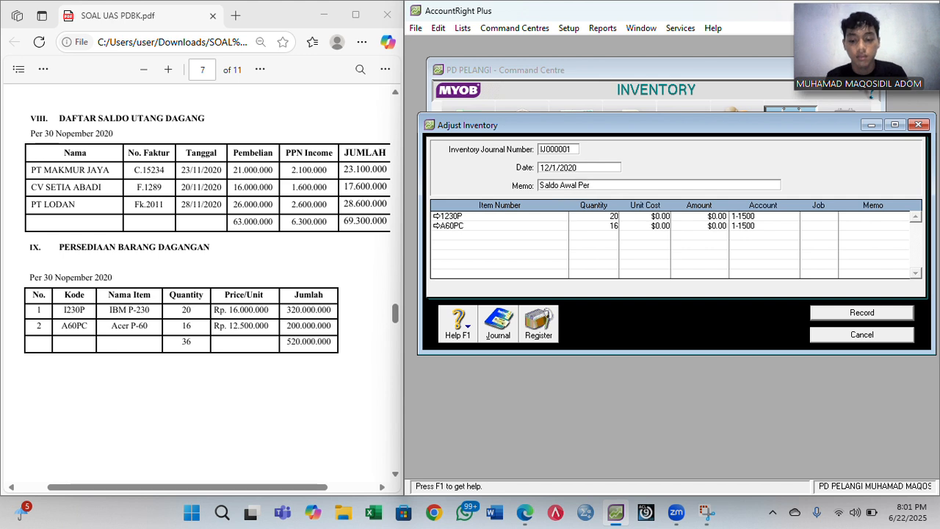
{"action": "type", "text": "sediaan"}
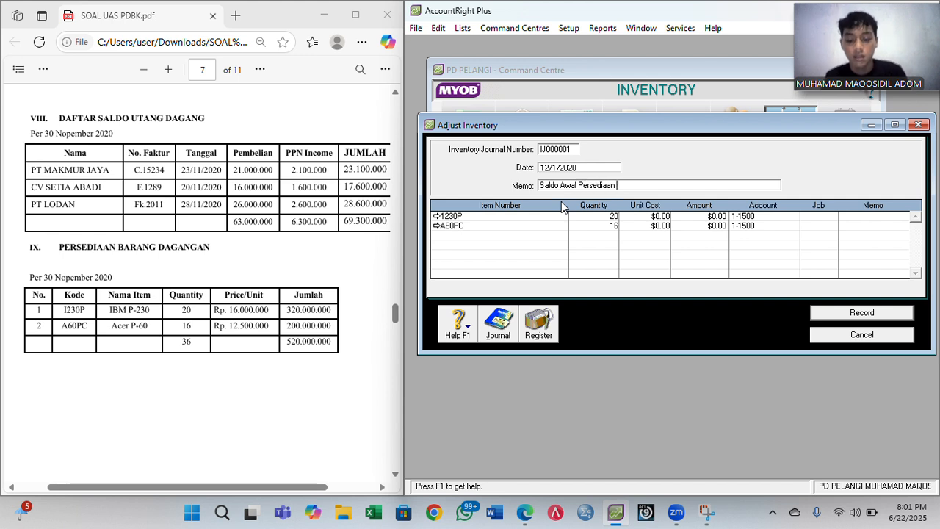
{"action": "type", "text": " Barang"}
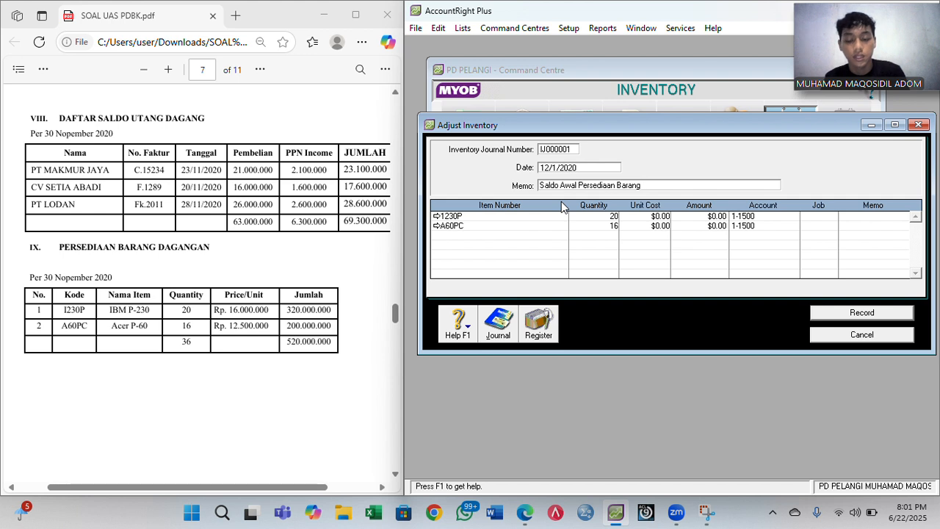
{"action": "type", "text": " Dagang"}
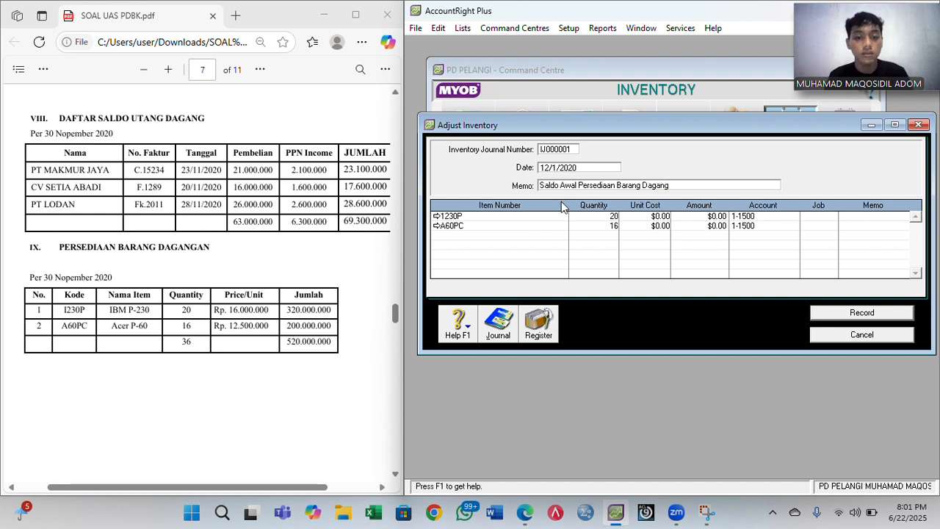
- Enter unit costs of 16,000,000 for 1230P and 12,500,000 for A60PC
{"action": "left_click", "coordinate": [493, 215]}
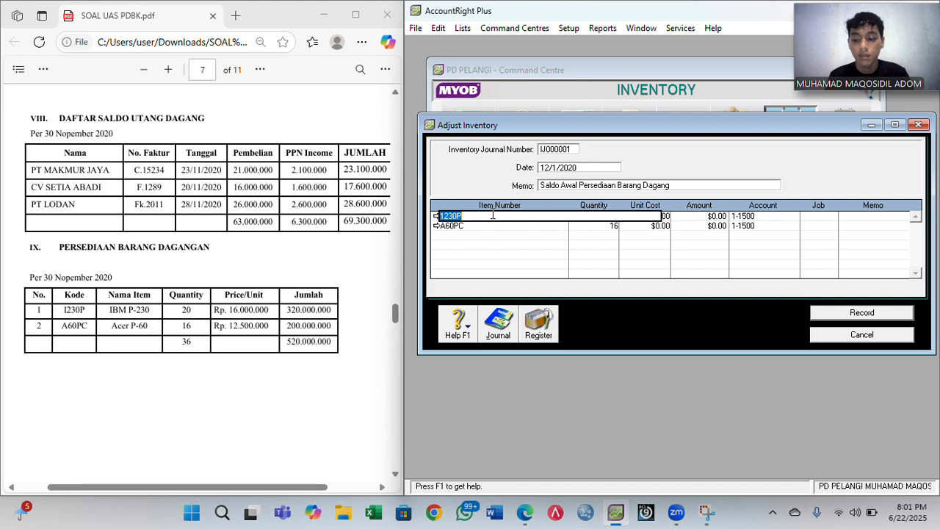
{"action": "key", "text": "Tab"}
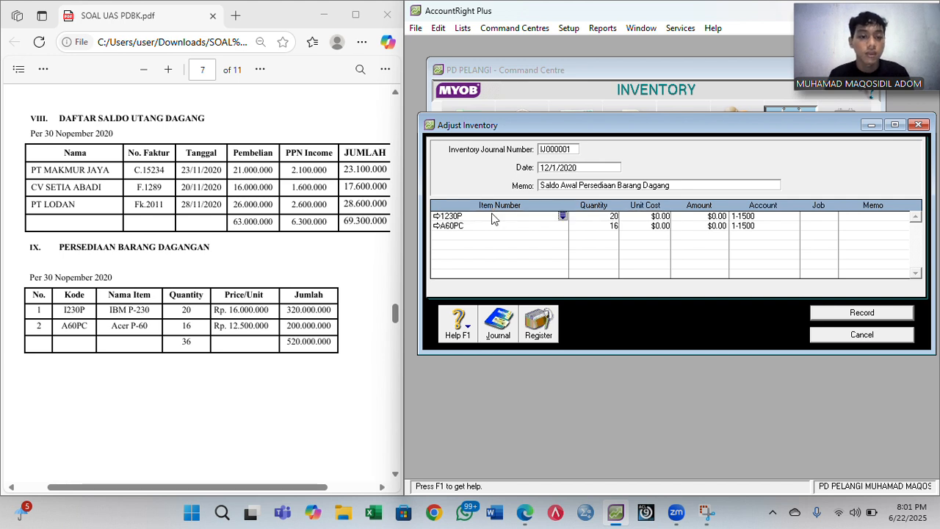
{"action": "left_click", "coordinate": [648, 215]}
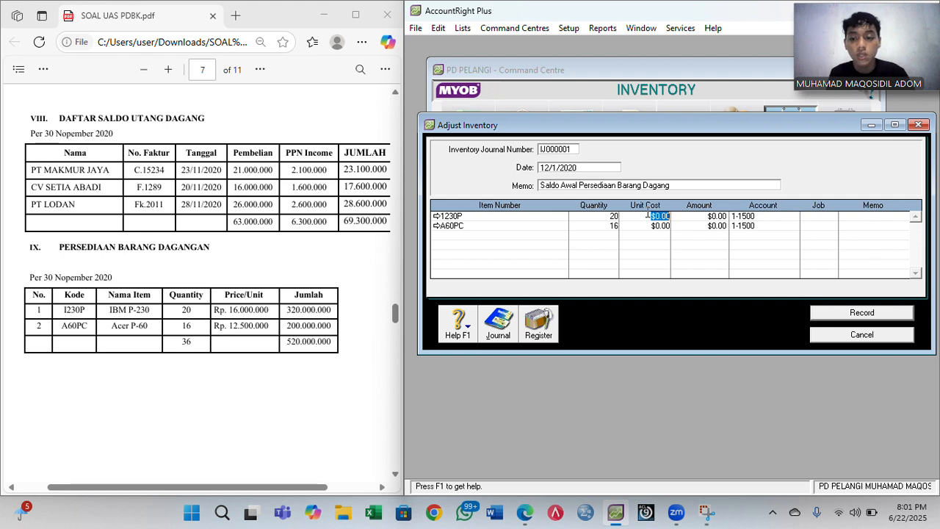
{"action": "type", "text": "16000"}
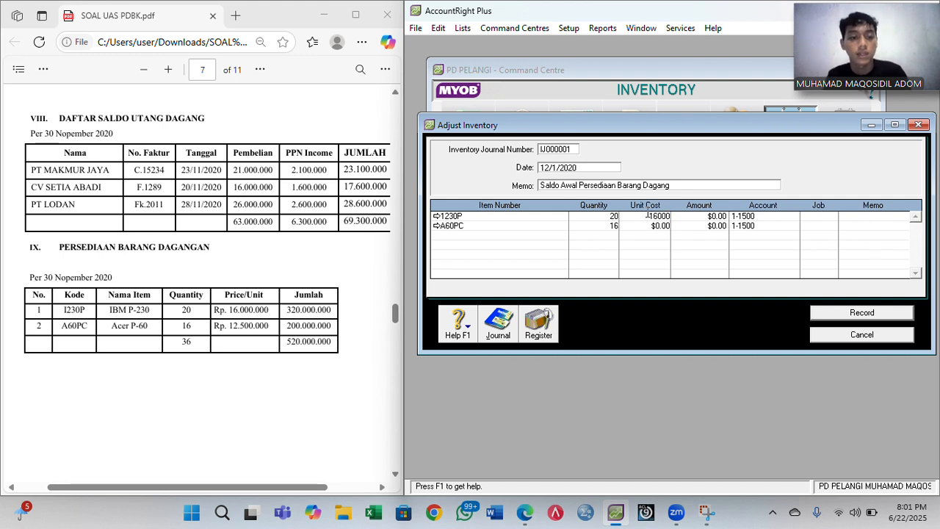
{"action": "type", "text": "0000"}
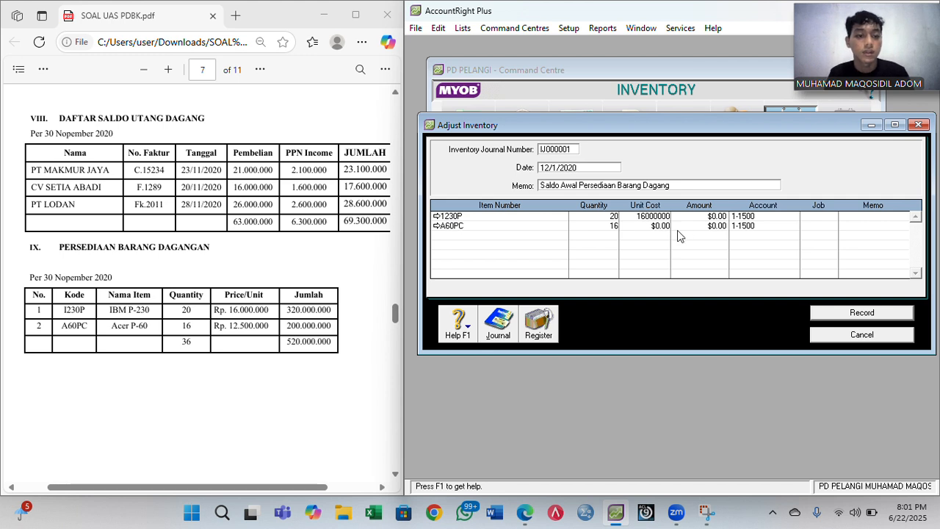
{"action": "left_click", "coordinate": [660, 227]}
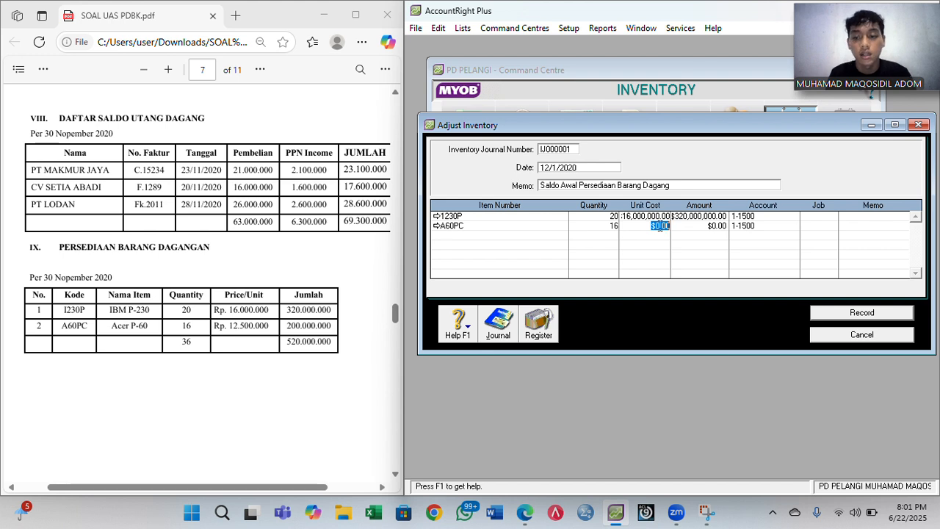
{"action": "type", "text": "125"}
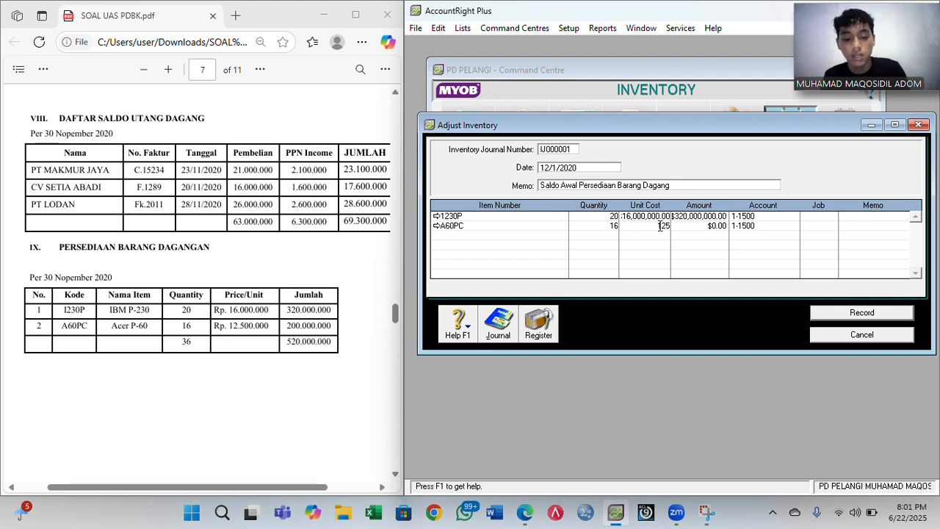
{"action": "type", "text": "00000"}
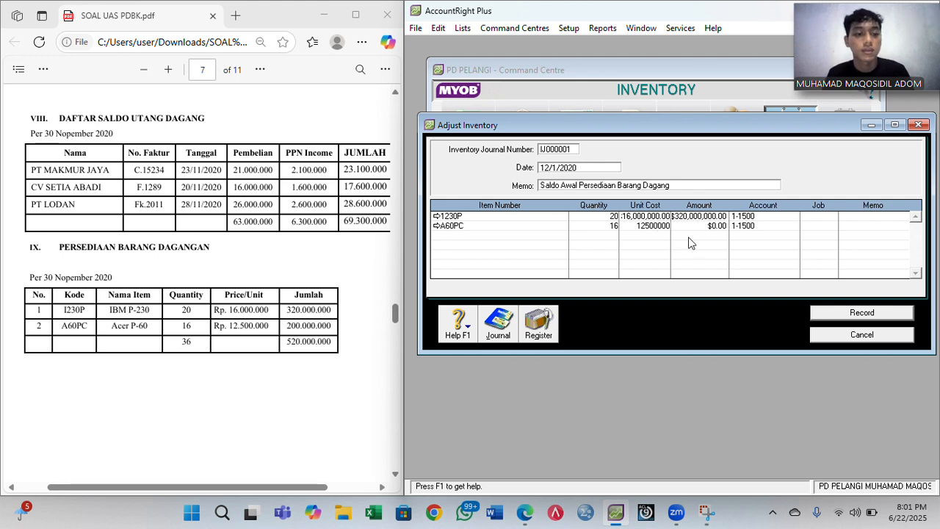
{"action": "left_click", "coordinate": [682, 242]}
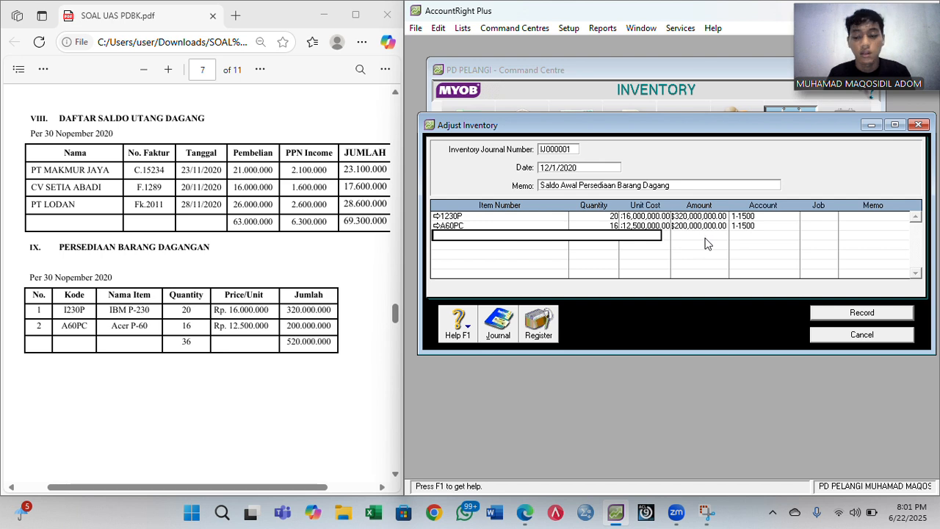
{"action": "left_click", "coordinate": [611, 225]}
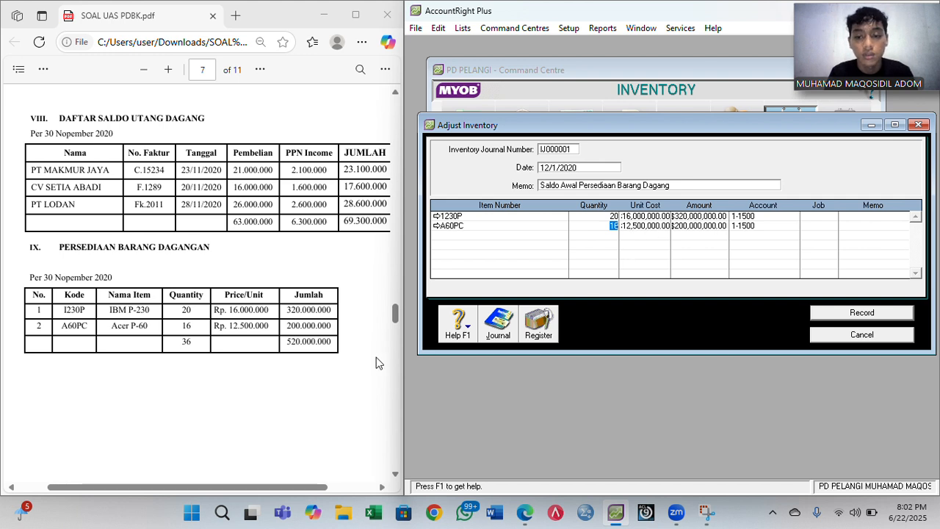
- Record inventory adjustment IJ000001 and switch to the Sales Command Centre
{"action": "left_click", "coordinate": [853, 314]}
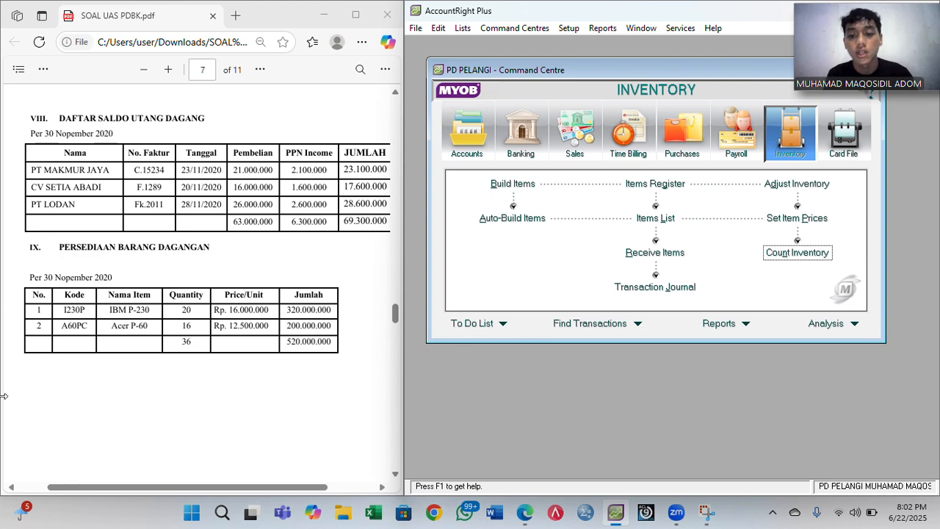
{"action": "scroll", "coordinate": [220, 364], "scroll_direction": "down", "scroll_amount": 5}
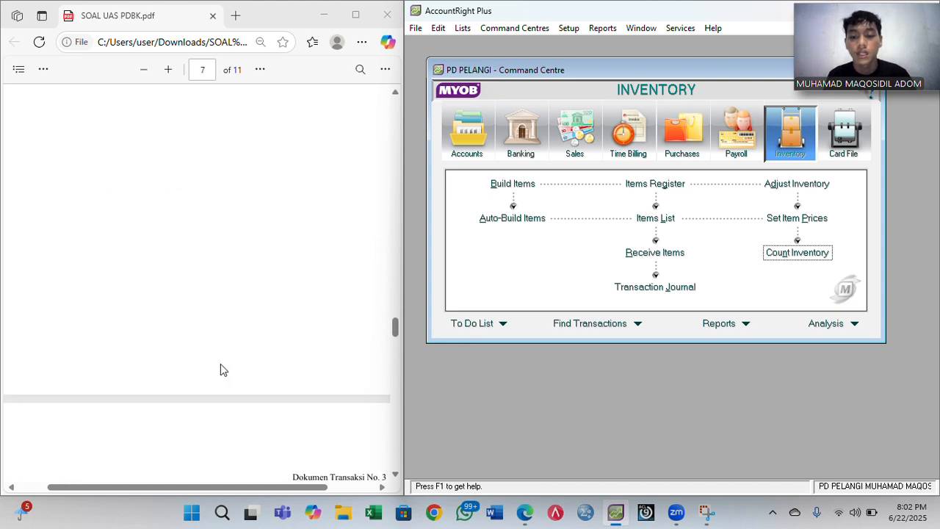
{"action": "scroll", "coordinate": [220, 364], "scroll_direction": "down", "scroll_amount": 3}
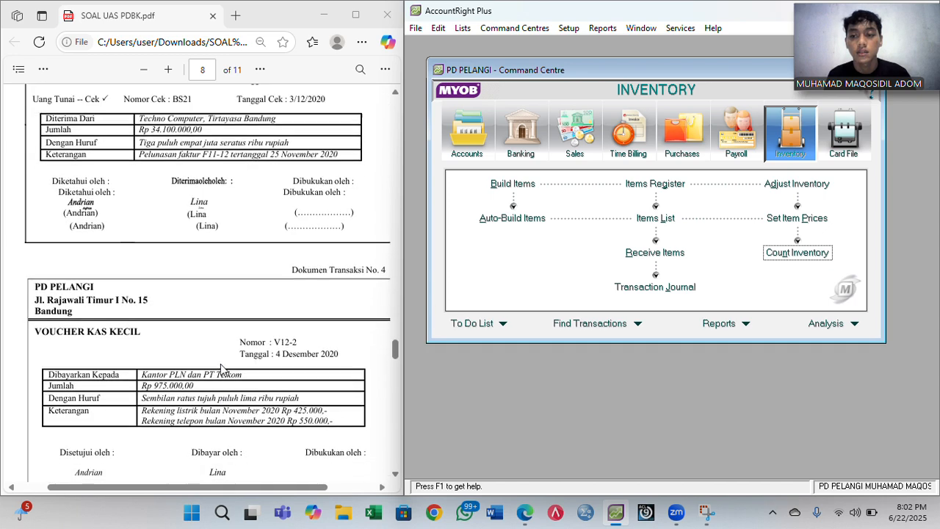
{"action": "scroll", "coordinate": [221, 364], "scroll_direction": "up", "scroll_amount": 1}
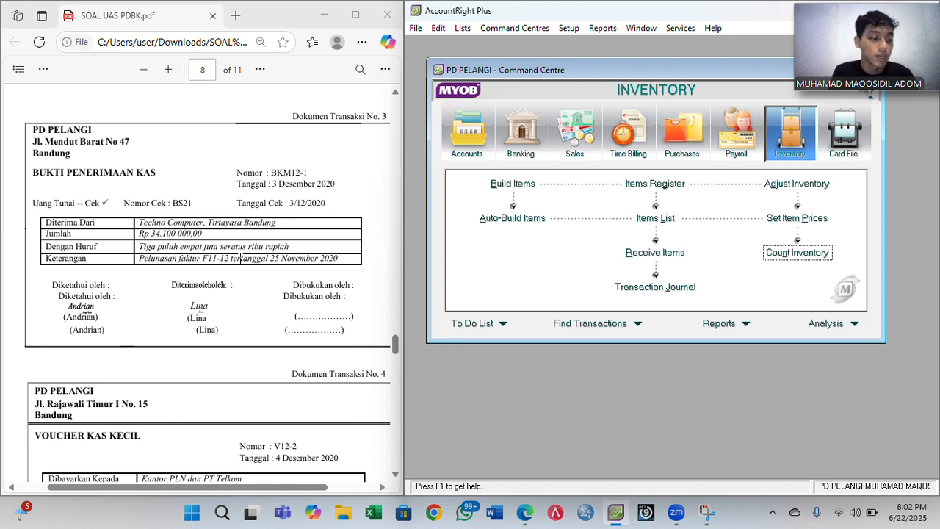
{"action": "left_click", "coordinate": [594, 142]}
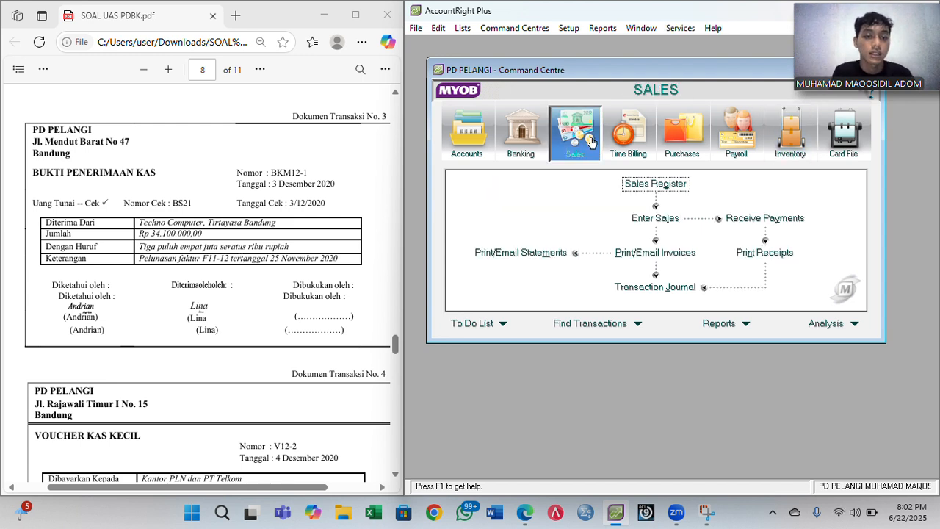
- Start a payment from Techno Computer for 34,100,000 by Cheque
{"action": "left_click", "coordinate": [761, 219]}
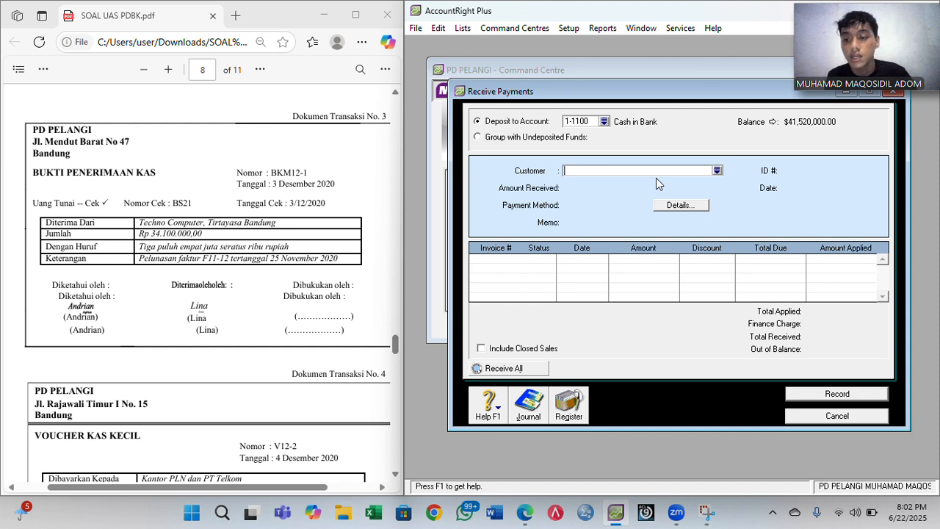
{"action": "type", "text": "Techno Computer"}
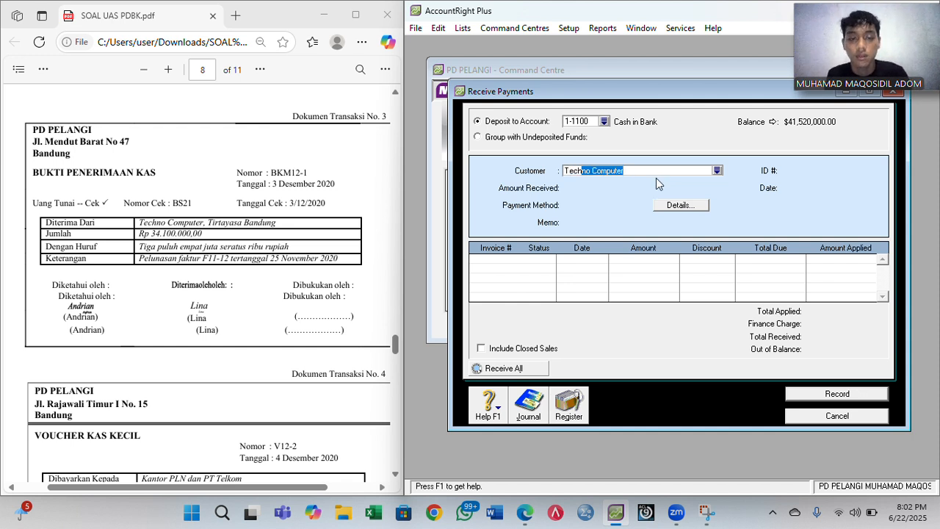
{"action": "key", "text": "Tab"}
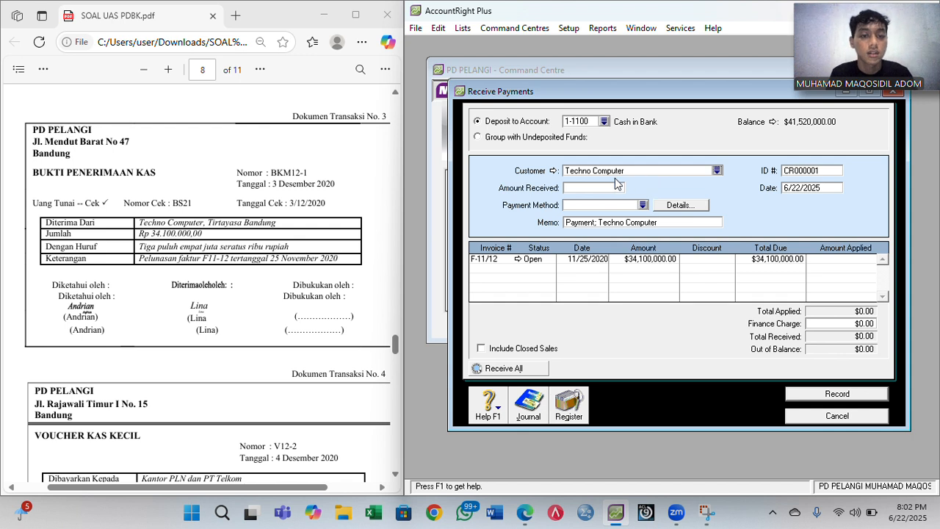
{"action": "left_click", "coordinate": [589, 188]}
{"action": "type", "text": "3"}
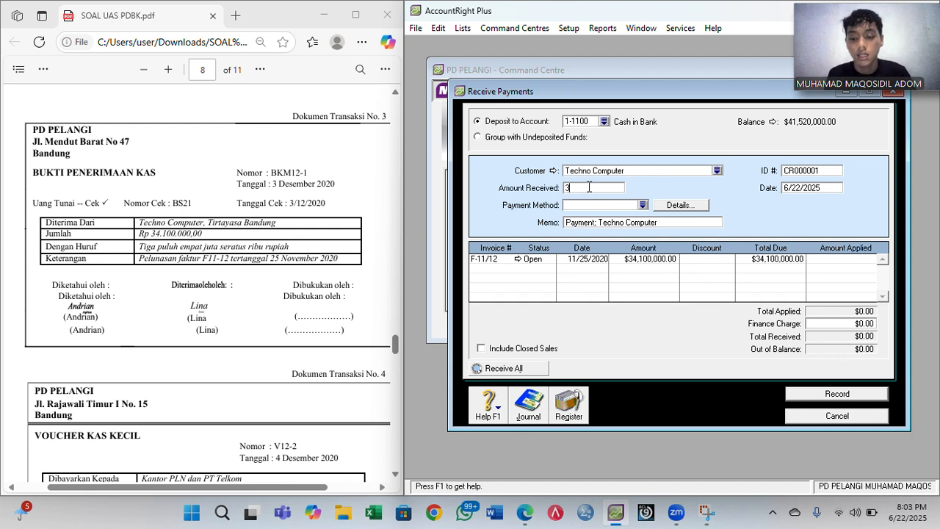
{"action": "type", "text": "4100000"}
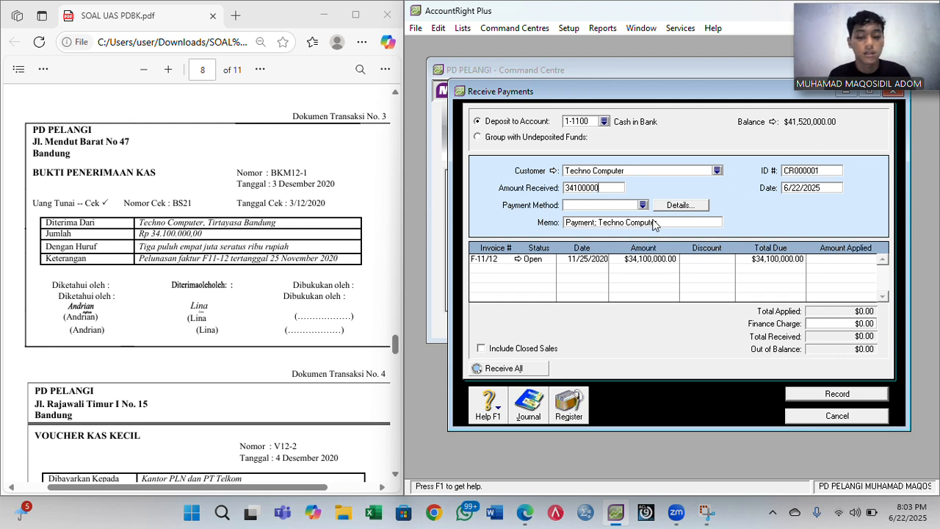
{"action": "key", "text": "Tab"}
{"action": "type", "text": "Ch"}
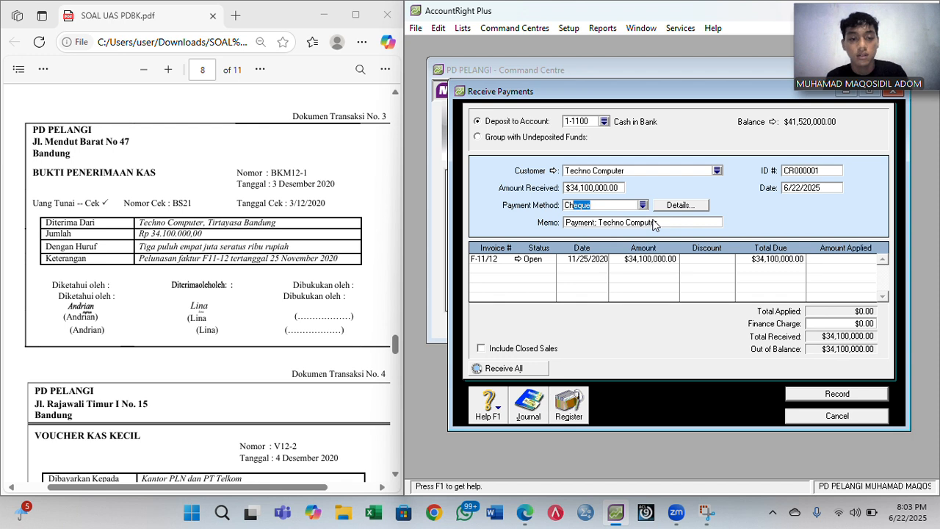
{"action": "key", "text": "Tab"}
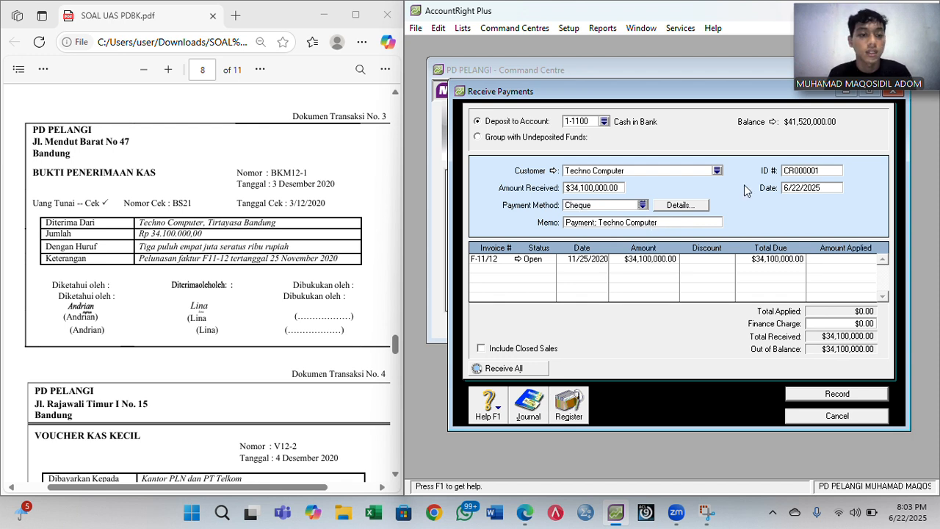
- Set the payment ID to BKM12-1 and the date to 12/3/2020
{"action": "left_click", "coordinate": [805, 170]}
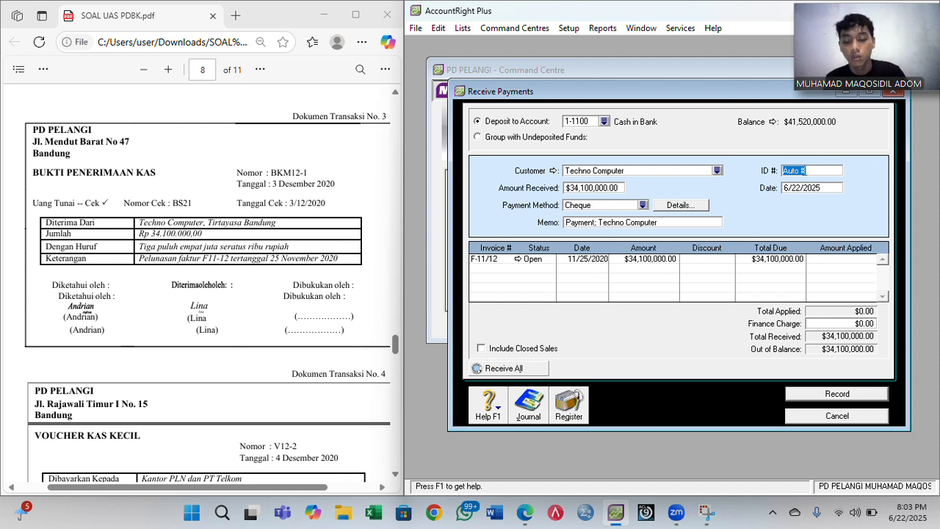
{"action": "type", "text": "BKM12"}
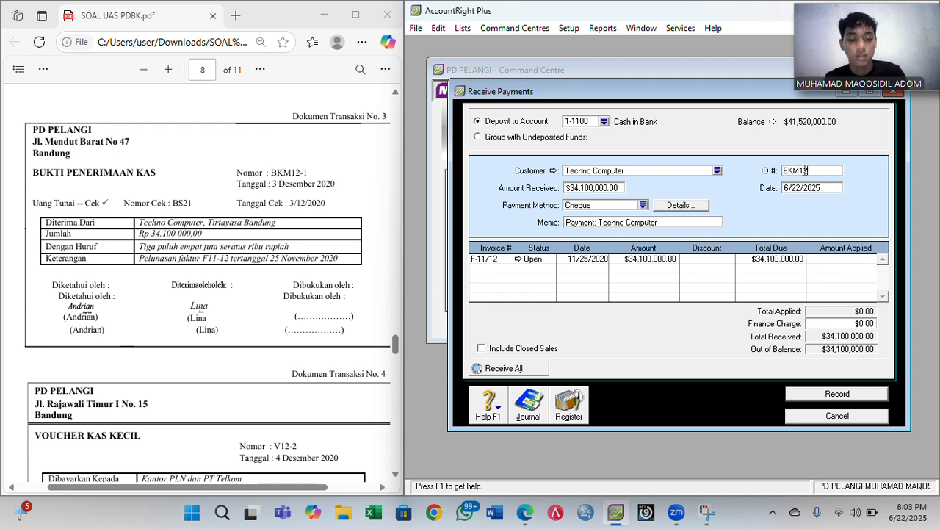
{"action": "type", "text": "-1"}
{"action": "left_click", "coordinate": [806, 189]}
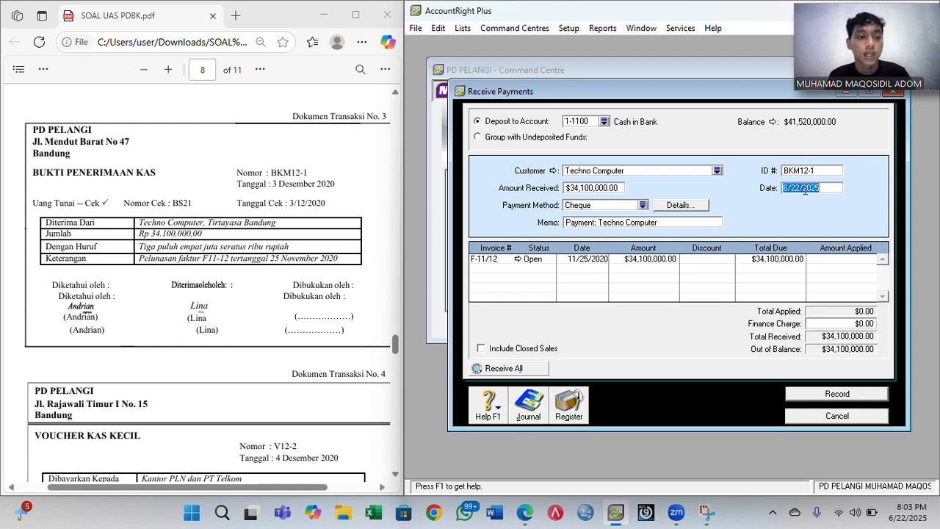
{"action": "type", "text": "6/22/2020"}
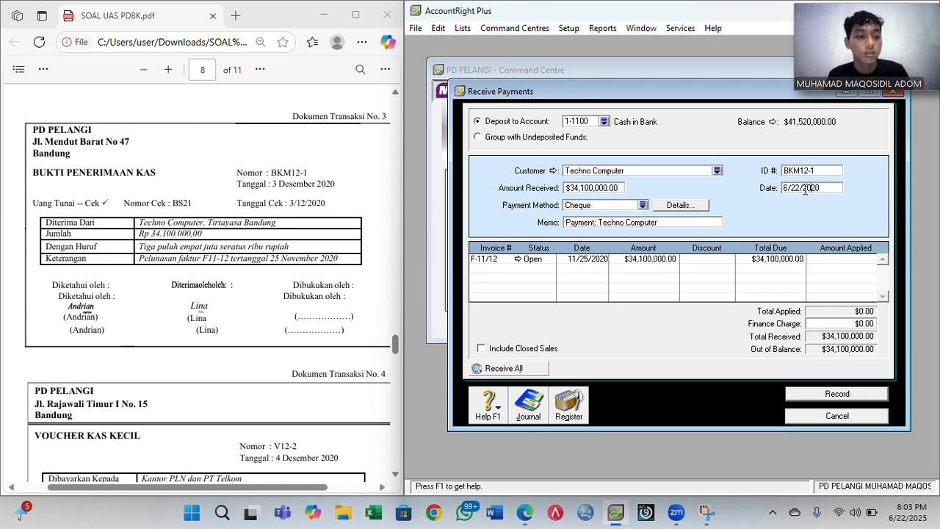
{"action": "key", "text": "BackSpace"}
{"action": "key", "text": "BackSpace"}
{"action": "type", "text": "3"}
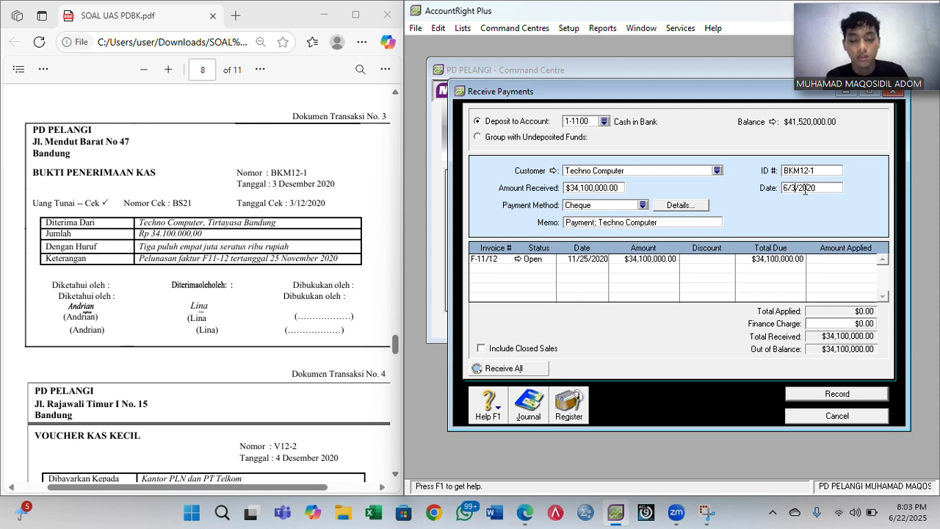
{"action": "key", "text": "Left"}
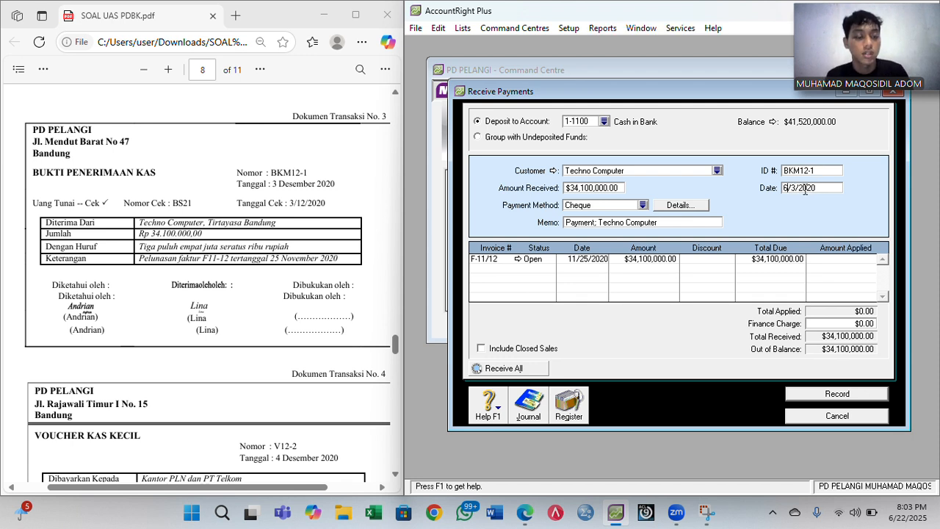
{"action": "key", "text": "BackSpace"}
{"action": "type", "text": "12"}
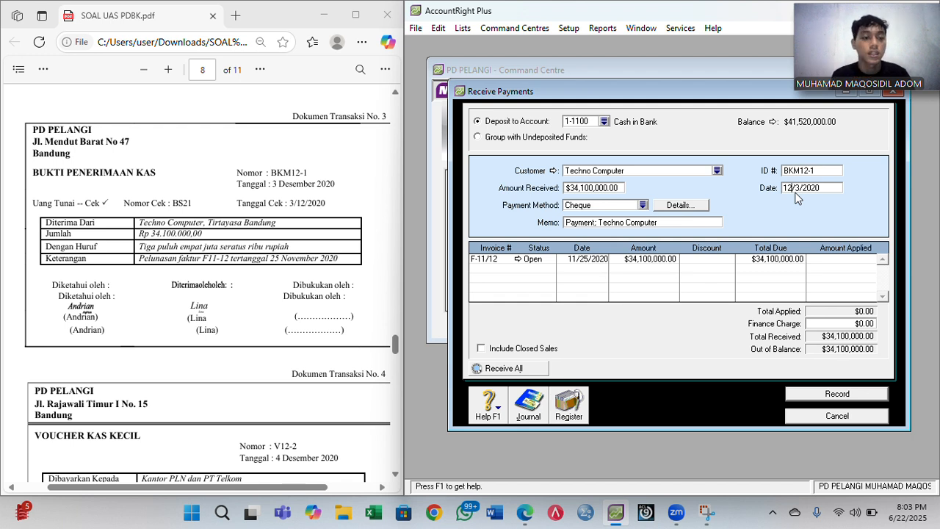
- Apply the full amount to invoice F-11/12, record the payment, and close the form
{"action": "left_click", "coordinate": [838, 259]}
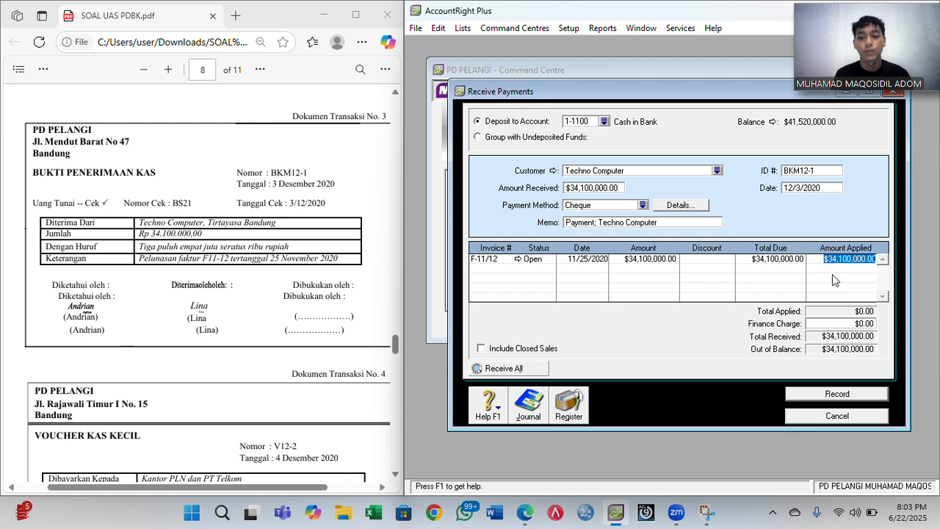
{"action": "key", "text": "Tab"}
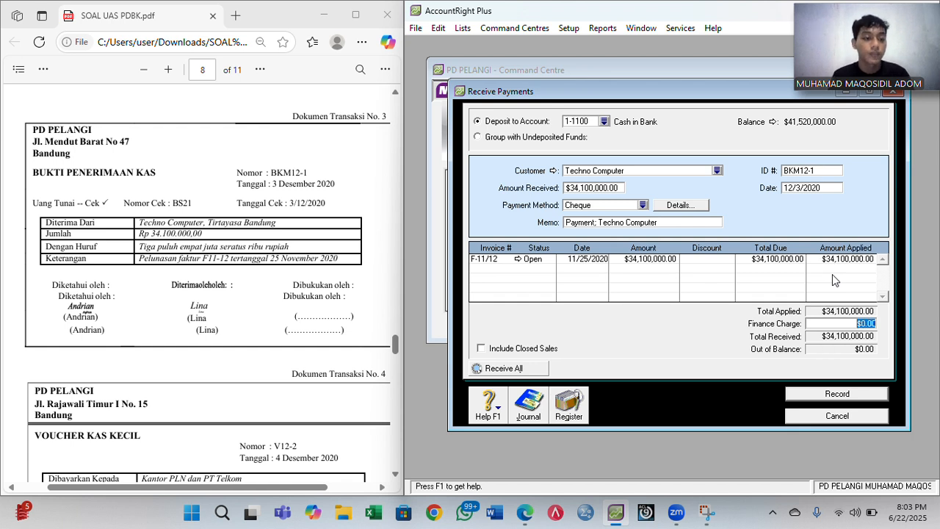
{"action": "left_click", "coordinate": [825, 397]}
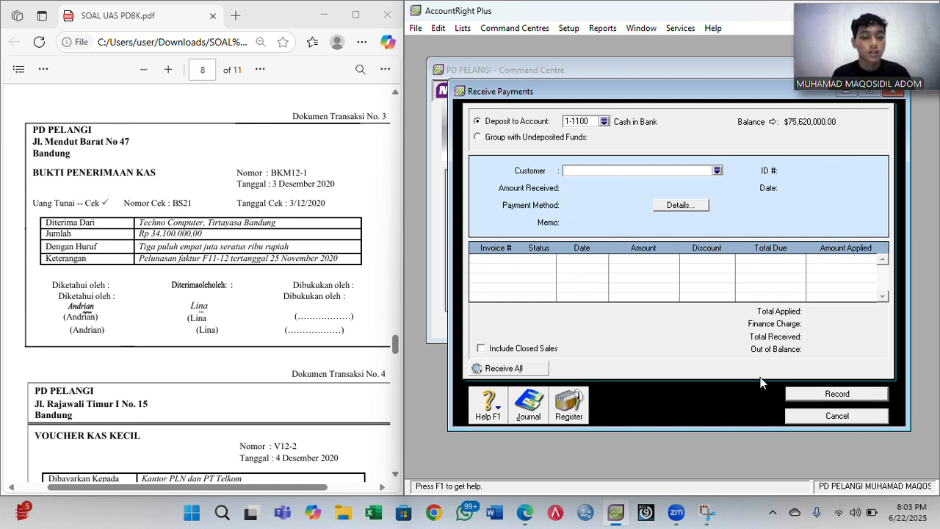
{"action": "scroll", "coordinate": [248, 291], "scroll_direction": "down", "scroll_amount": 2}
{"action": "scroll", "coordinate": [248, 291], "scroll_direction": "down", "scroll_amount": 2}
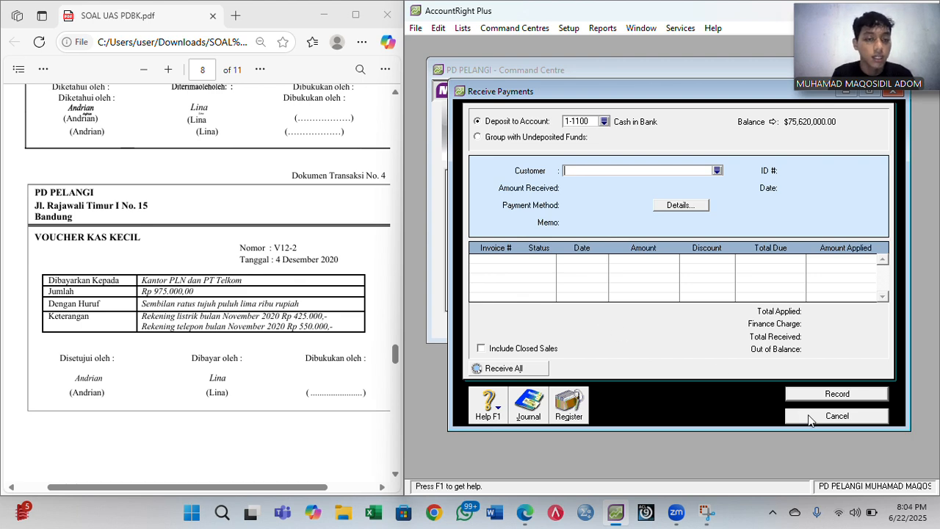
{"action": "left_click", "coordinate": [837, 416]}
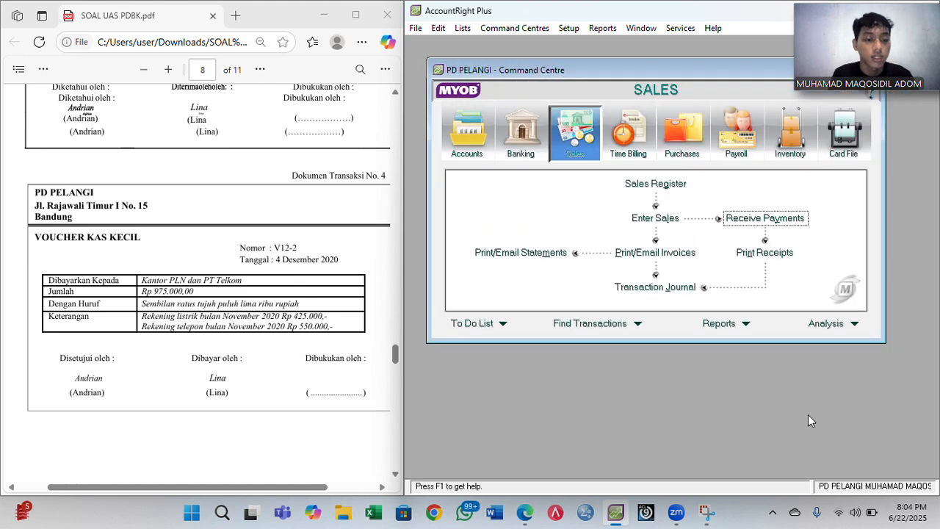
- Start a Spend Money entry from 1-1200 Petty Cash numbered V12-2
{"action": "left_click", "coordinate": [517, 151]}
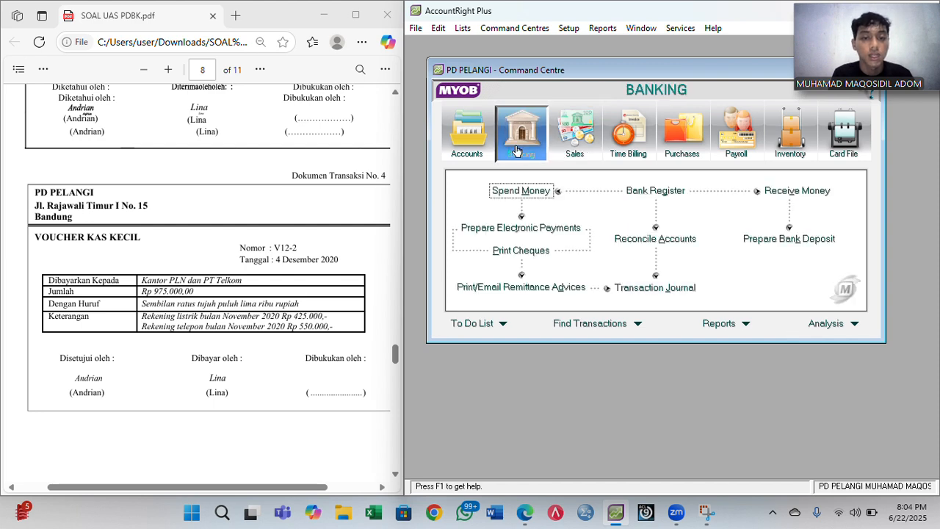
{"action": "left_click", "coordinate": [518, 192]}
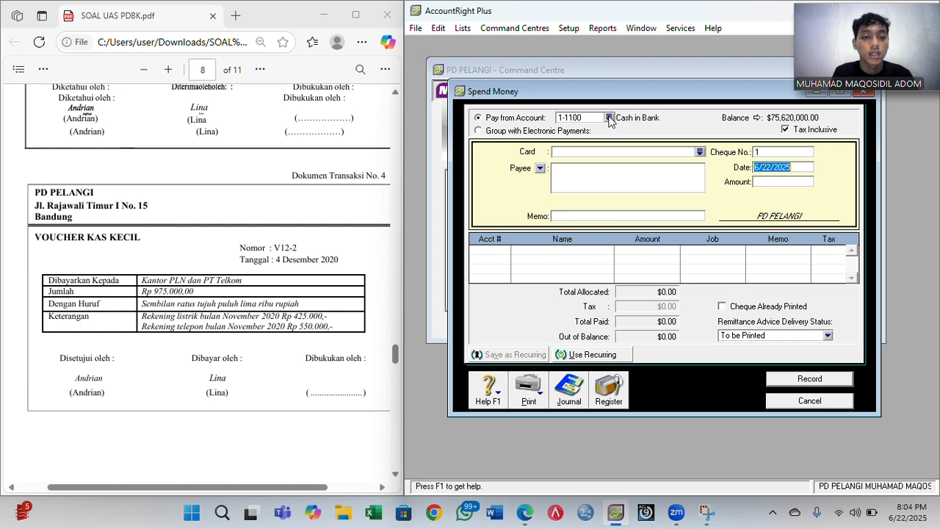
{"action": "left_click", "coordinate": [609, 117]}
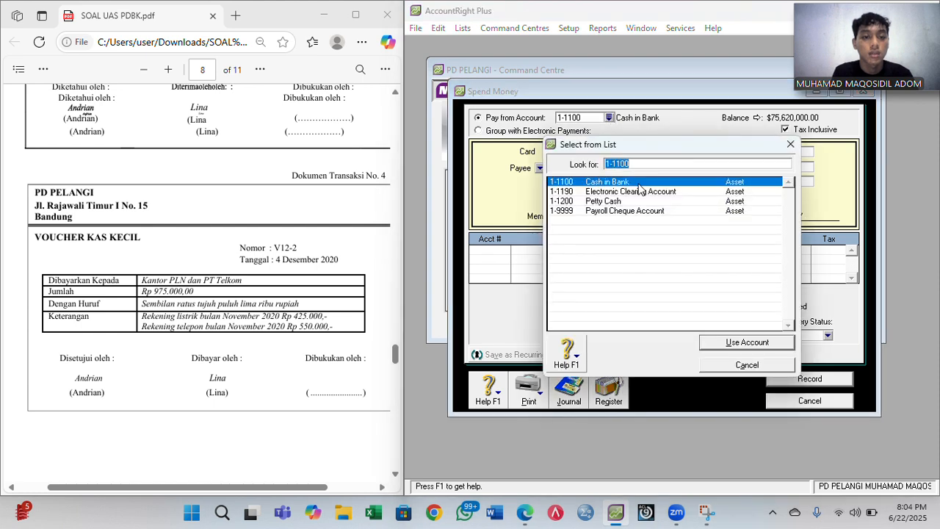
{"action": "double_click", "coordinate": [595, 202]}
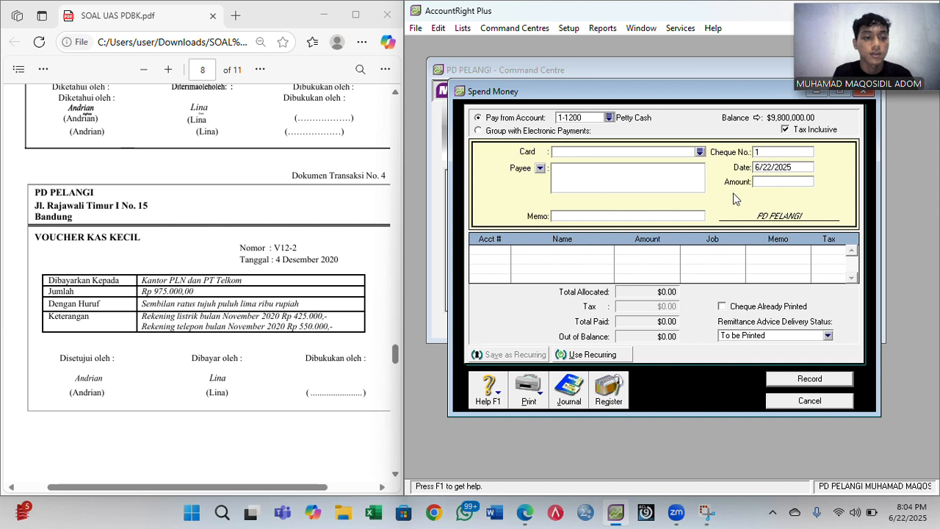
{"action": "left_click", "coordinate": [769, 152]}
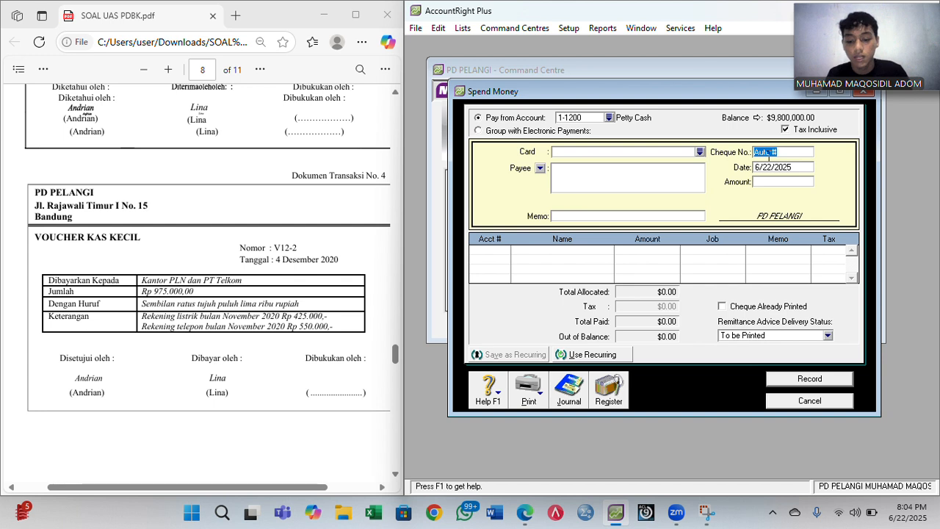
{"action": "type", "text": "V12-2"}
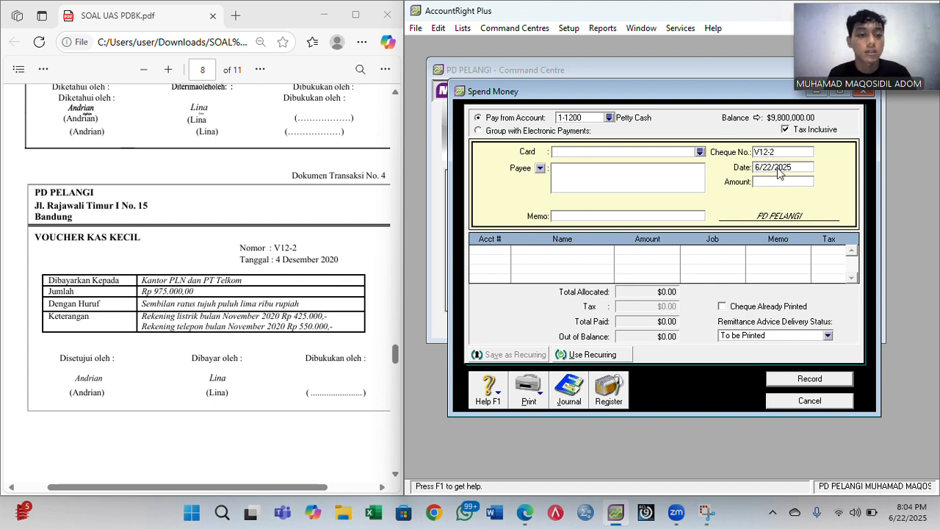
- Change the spend-money date to 12/4/2020
{"action": "left_click", "coordinate": [785, 168]}
{"action": "left_click", "coordinate": [785, 167]}
{"action": "key", "text": "BackSpace"}
{"action": "type", "text": "0"}
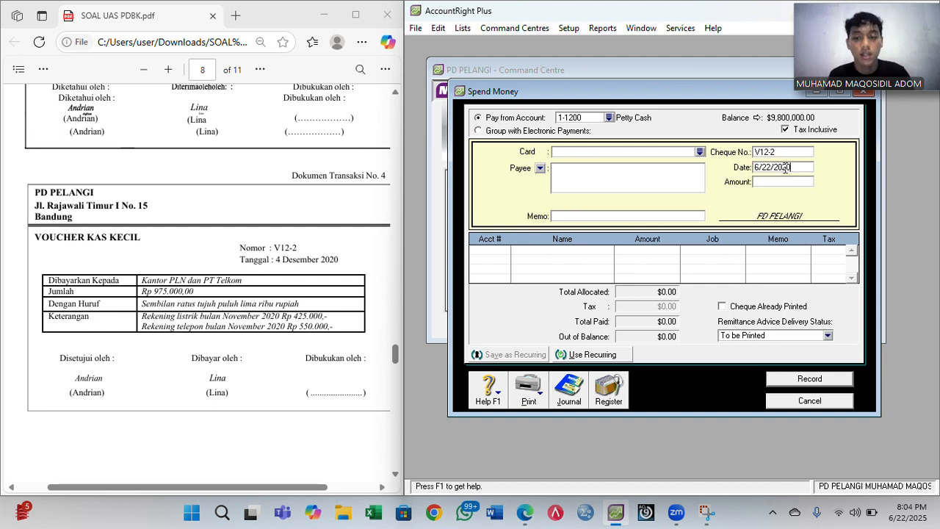
{"action": "key", "text": "Left"}
{"action": "key", "text": "Left"}
{"action": "key", "text": "Left"}
{"action": "key", "text": "Left"}
{"action": "key", "text": "Left"}
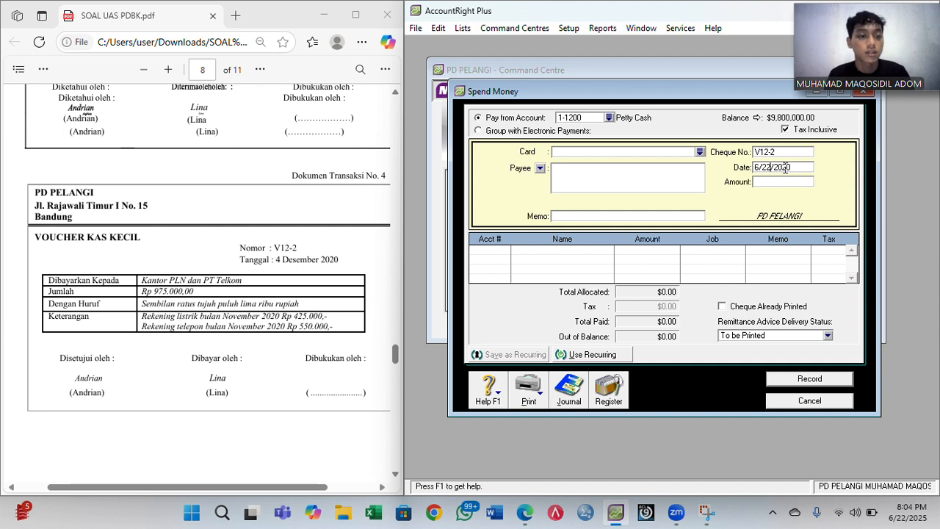
{"action": "key", "text": "BackSpace"}
{"action": "key", "text": "BackSpace"}
{"action": "type", "text": "4"}
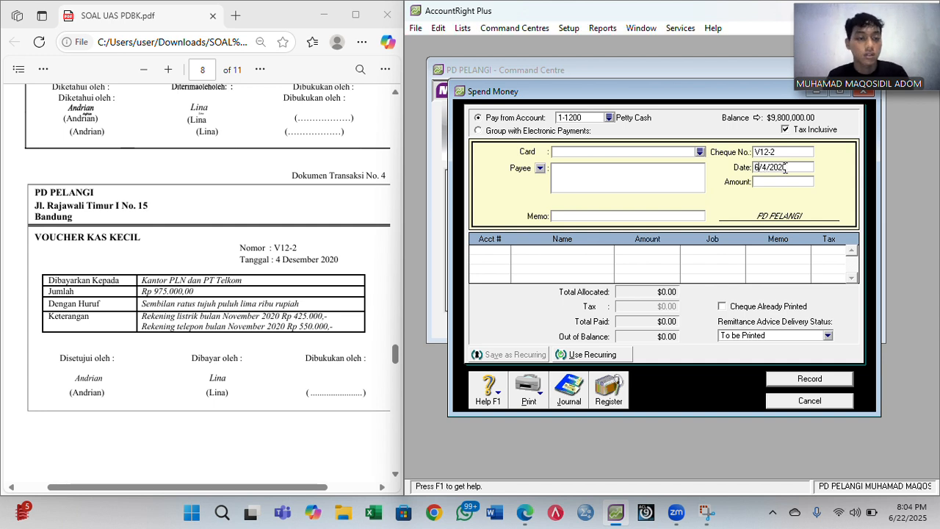
{"action": "key", "text": "Left"}
{"action": "key", "text": "Left"}
{"action": "key", "text": "BackSpace"}
{"action": "type", "text": "12"}
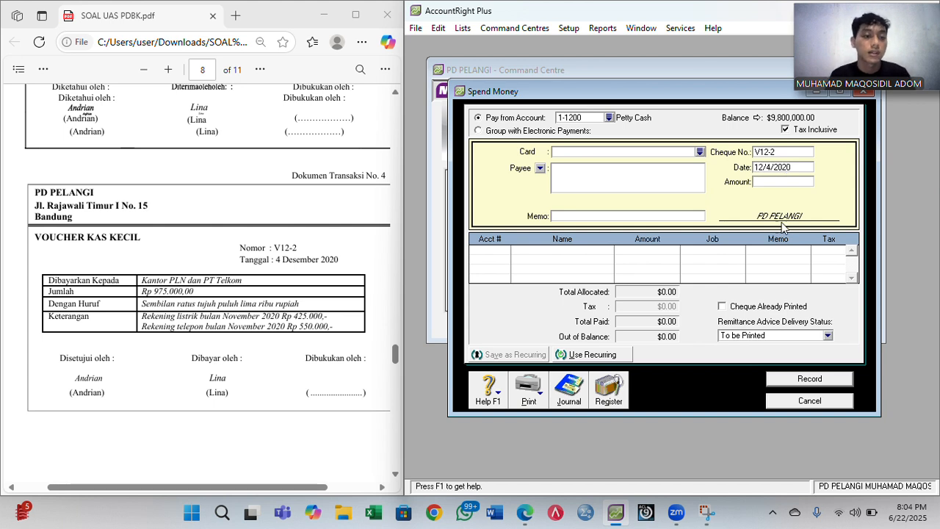
{"action": "left_click", "coordinate": [495, 251]}
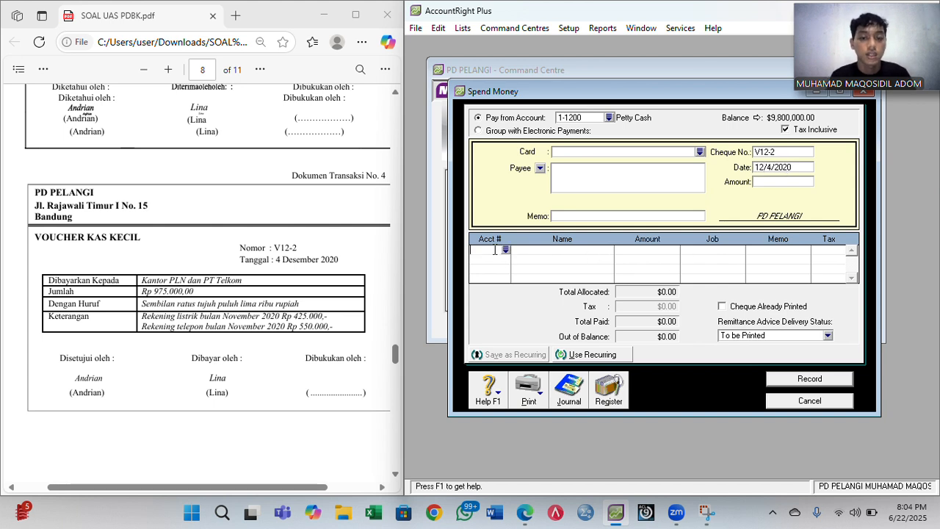
- Enter memo 'Pembayaran Listrik dan Telepon bulan November'
{"action": "left_click", "coordinate": [588, 216]}
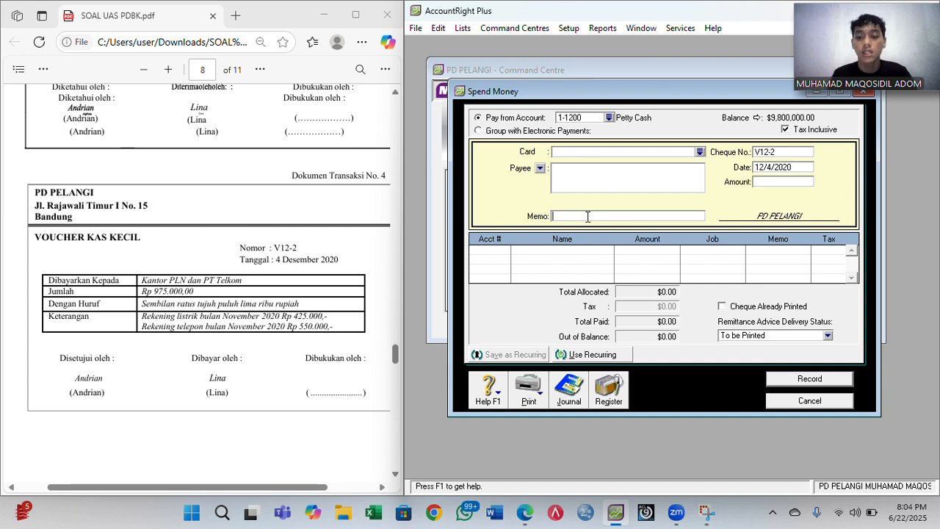
{"action": "type", "text": "P"}
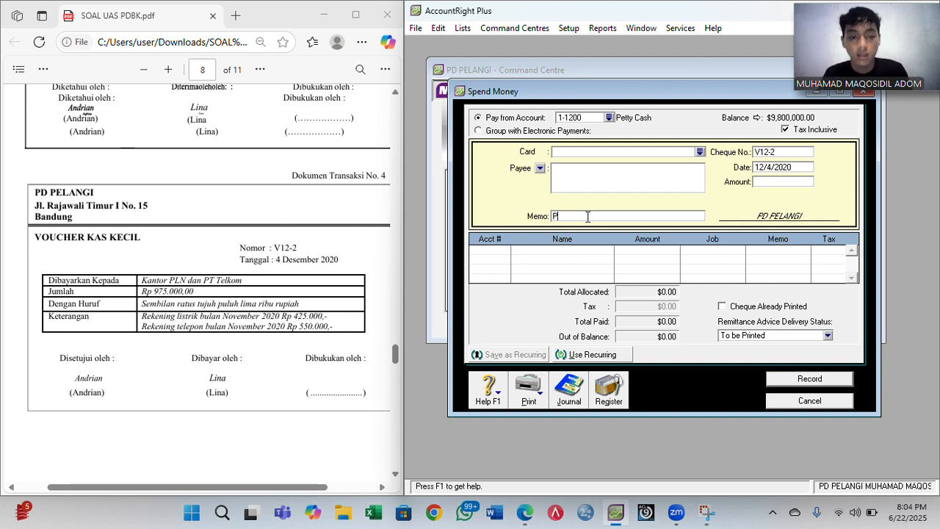
{"action": "type", "text": "embayaran "}
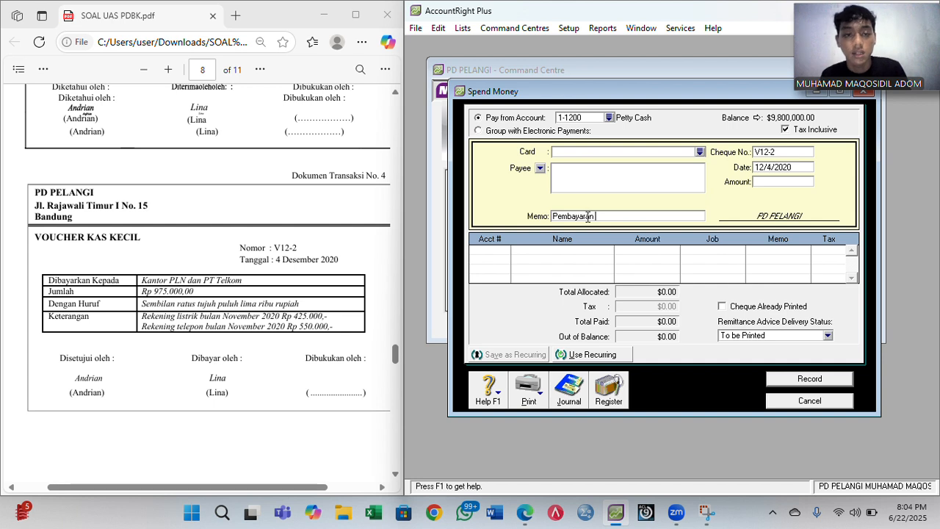
{"action": "type", "text": "listr"}
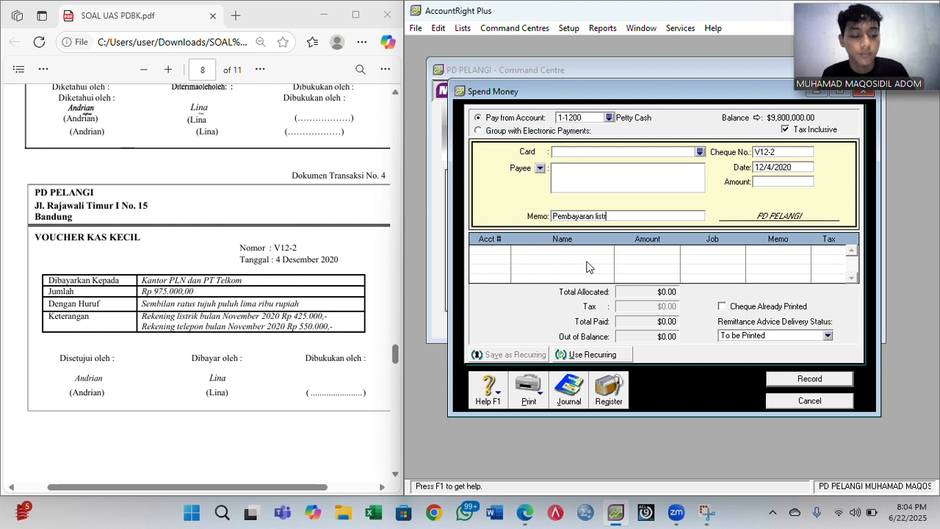
{"action": "key", "text": "BackSpace"}
{"action": "key", "text": "BackSpace"}
{"action": "key", "text": "BackSpace"}
{"action": "key", "text": "BackSpace"}
{"action": "type", "text": "Lis"}
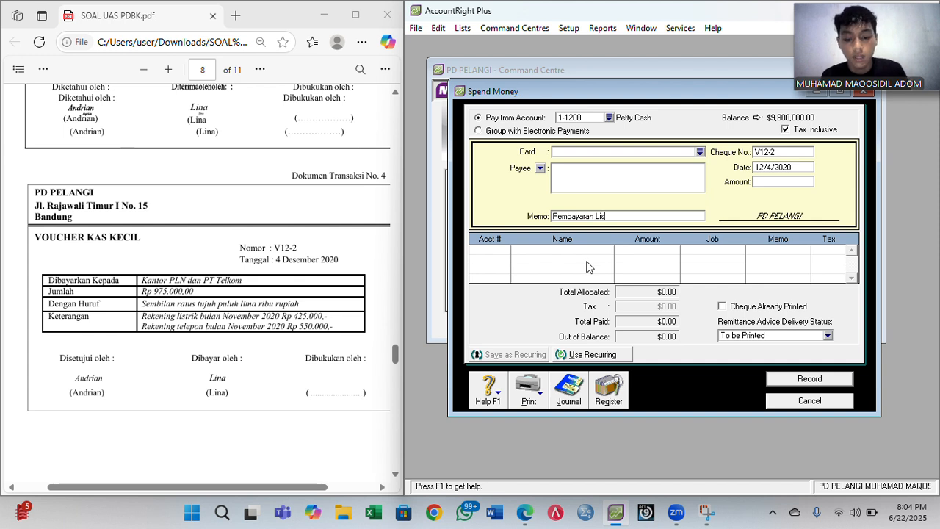
{"action": "type", "text": "trik dan "}
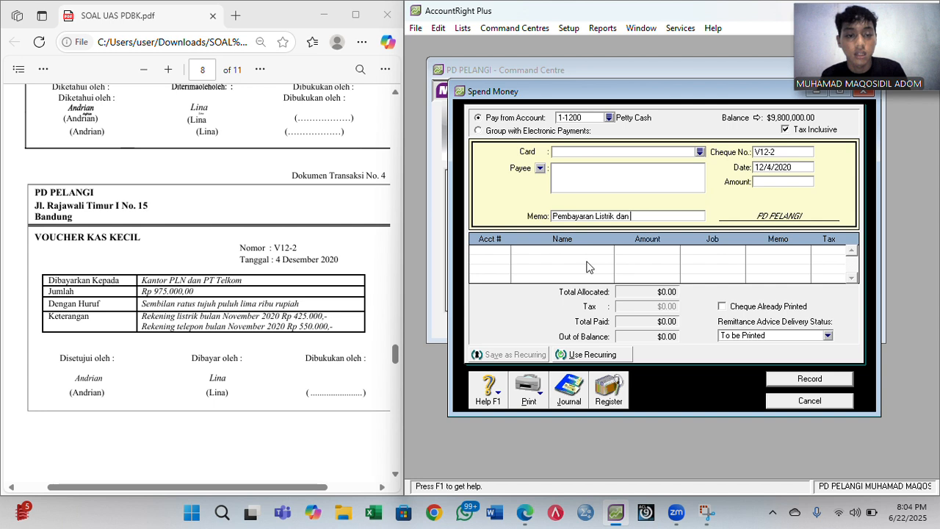
{"action": "type", "text": "Telepon "}
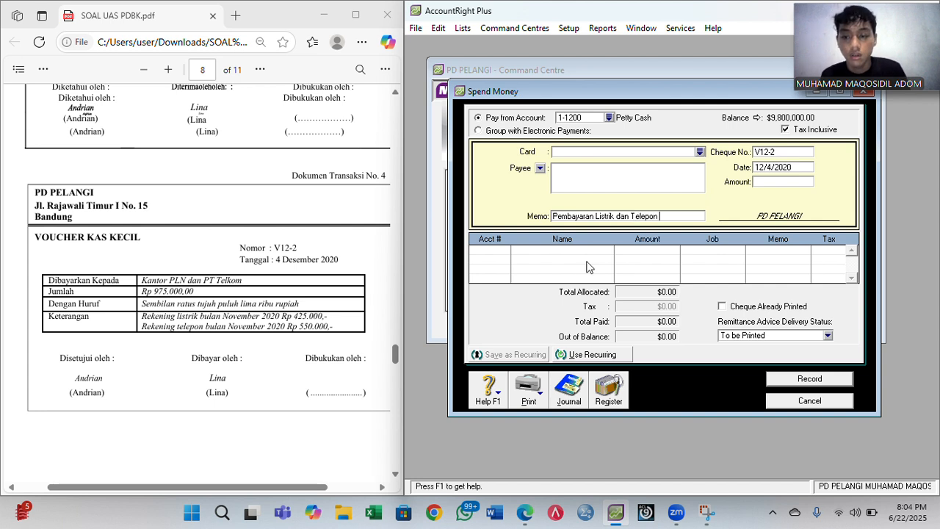
{"action": "type", "text": "bulan N"}
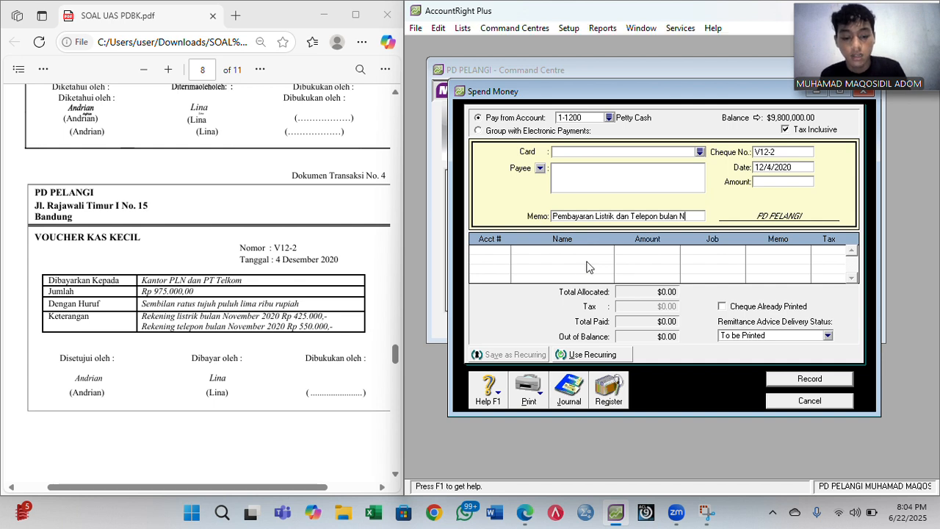
{"action": "type", "text": "ovember"}
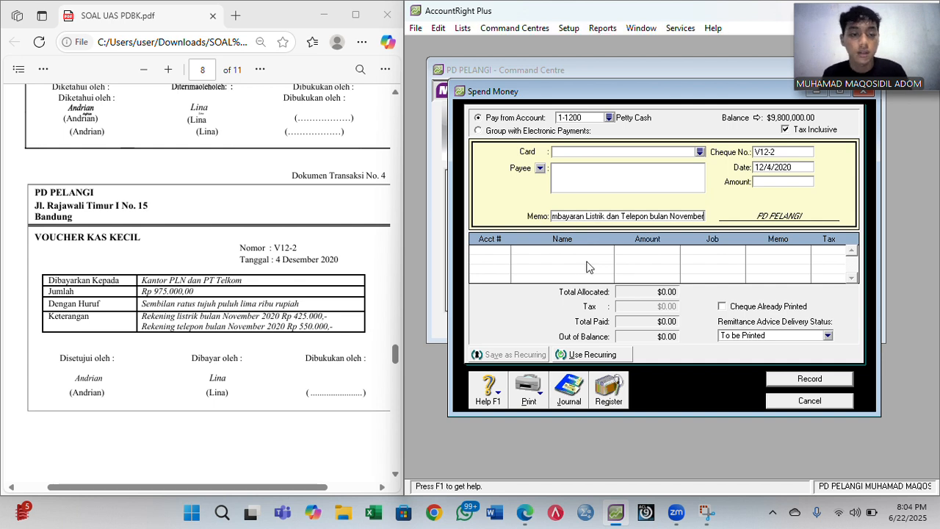
- Capitalise 'bulan' to 'Bulan' in the memo
{"action": "left_click", "coordinate": [660, 217]}
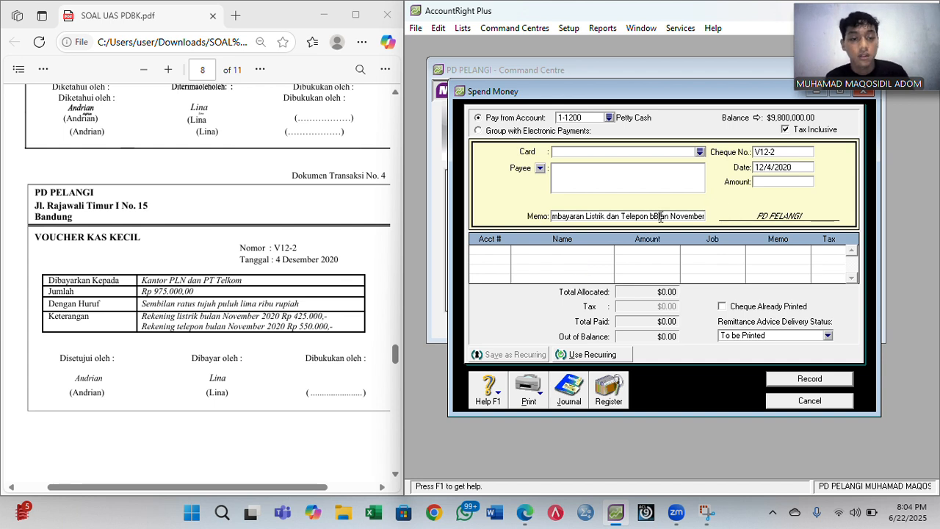
{"action": "type", "text": "B"}
{"action": "key", "text": "BackSpace"}
{"action": "key", "text": "BackSpace"}
{"action": "type", "text": "Bi"}
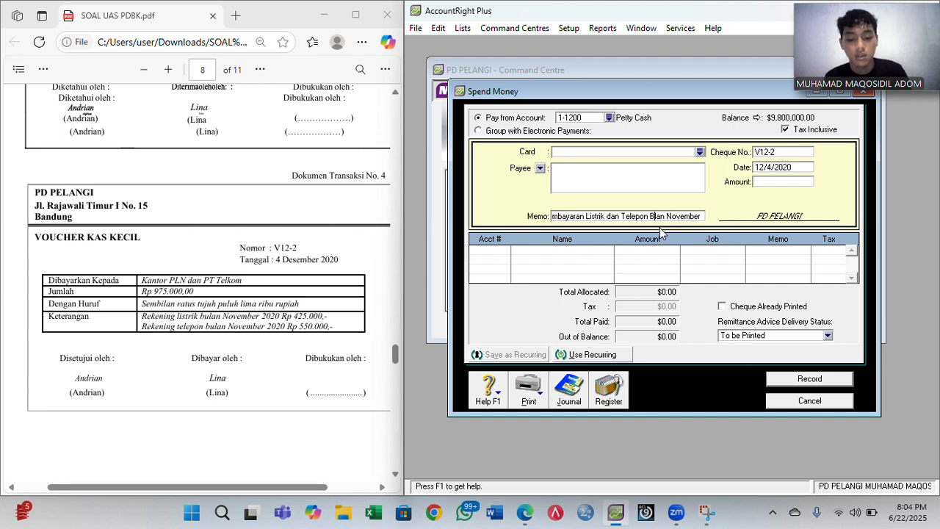
{"action": "key", "text": "BackSpace"}
{"action": "type", "text": "u"}
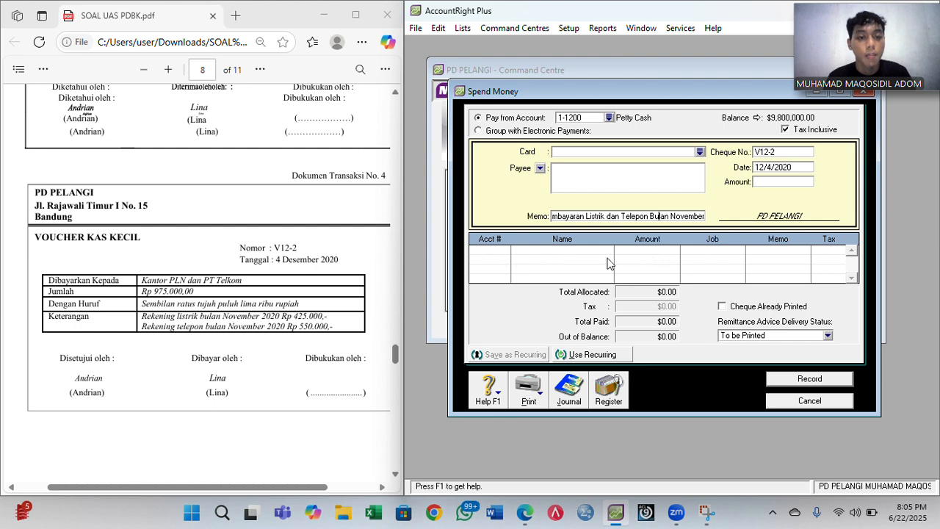
{"action": "left_click", "coordinate": [499, 253]}
- Allocate the payment line to account 2-1200 Expense Payable
{"action": "type", "text": "6-"}
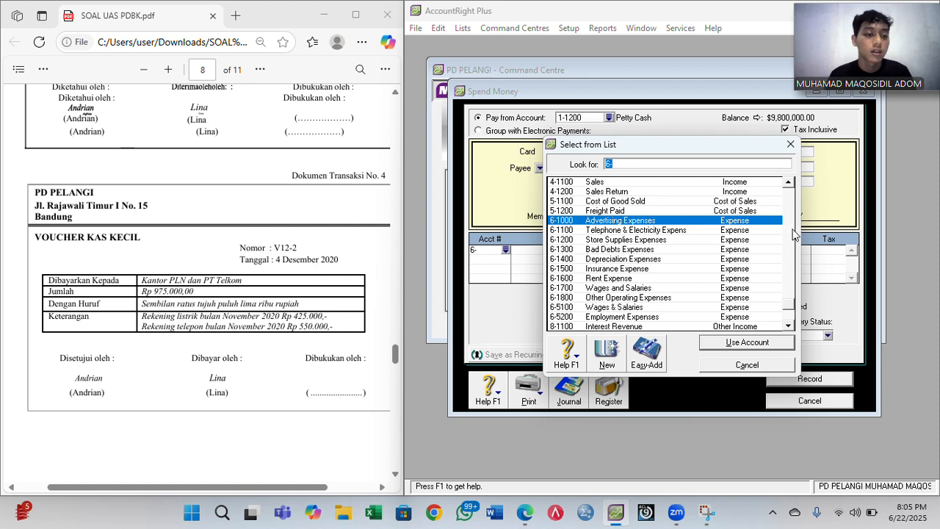
{"action": "scroll", "coordinate": [788, 230], "scroll_direction": "up", "scroll_amount": 10}
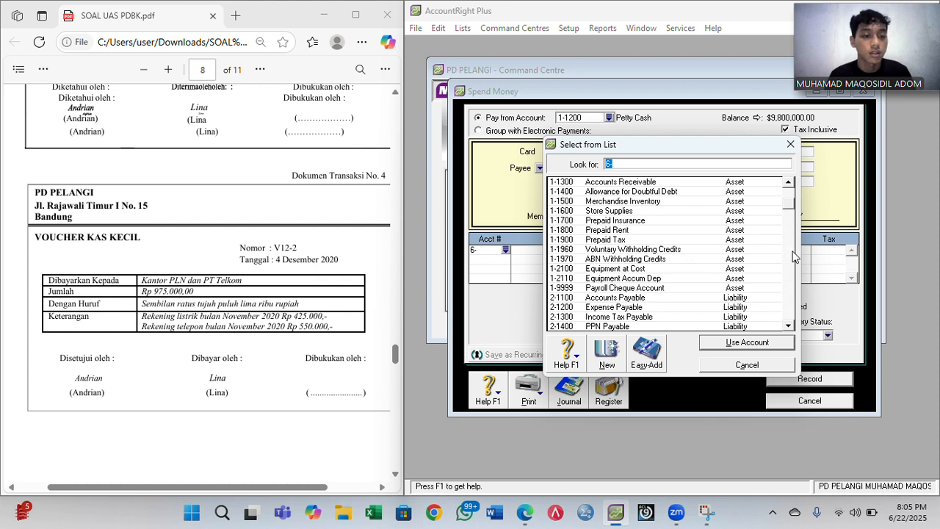
{"action": "scroll", "coordinate": [794, 256], "scroll_direction": "down", "scroll_amount": 5}
{"action": "scroll", "coordinate": [792, 230], "scroll_direction": "up", "scroll_amount": 5}
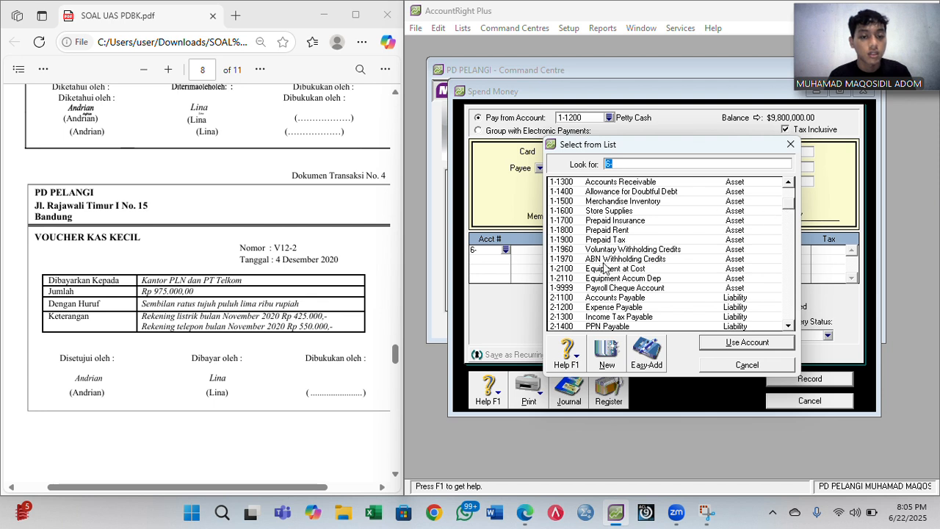
{"action": "double_click", "coordinate": [604, 309]}
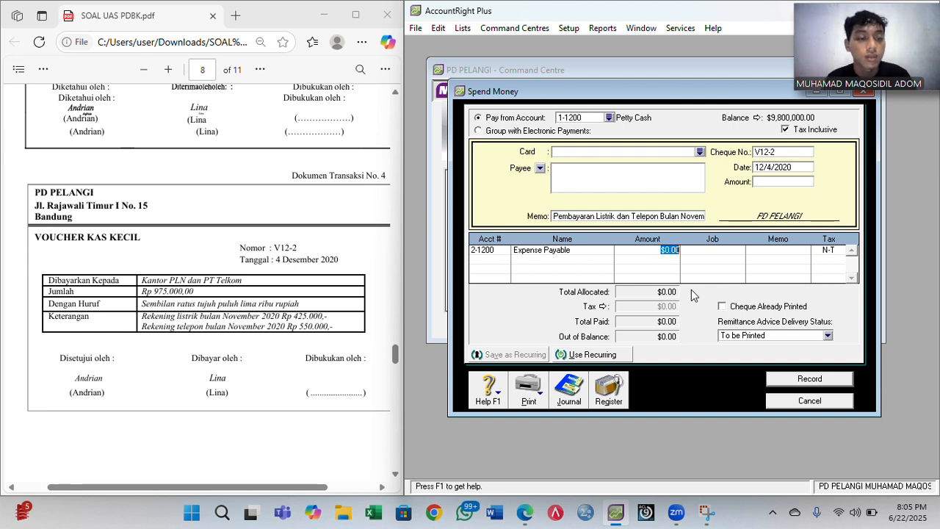
- Enter the 975,000 amount, record voucher V12-2, and close the entry
{"action": "left_click", "coordinate": [793, 183]}
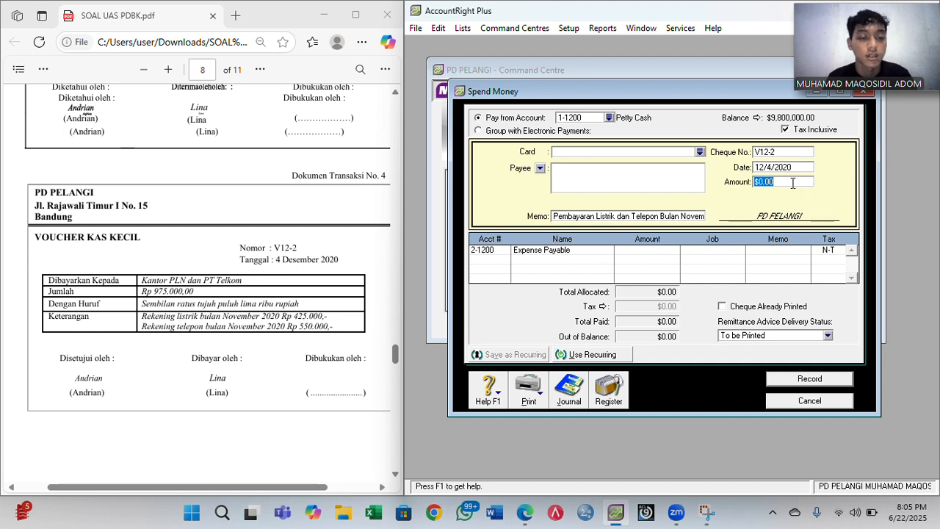
{"action": "type", "text": "97"}
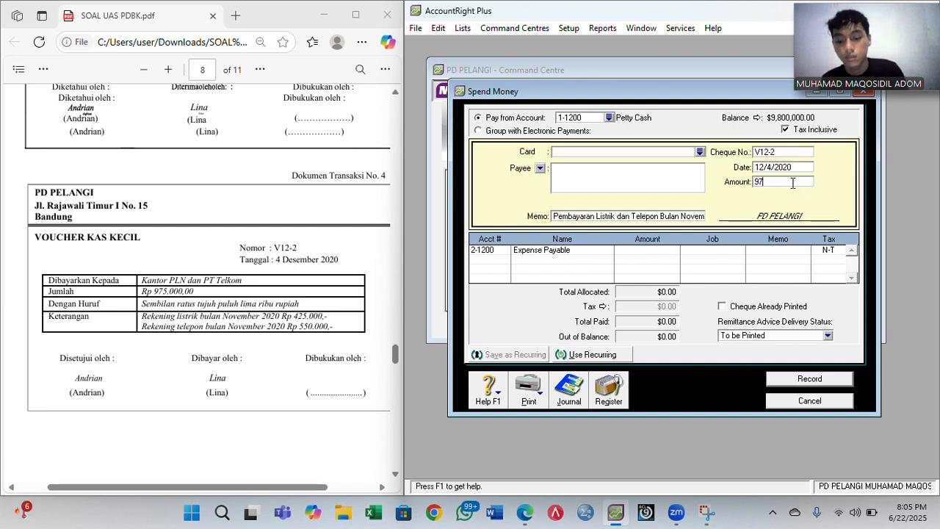
{"action": "type", "text": "5000"}
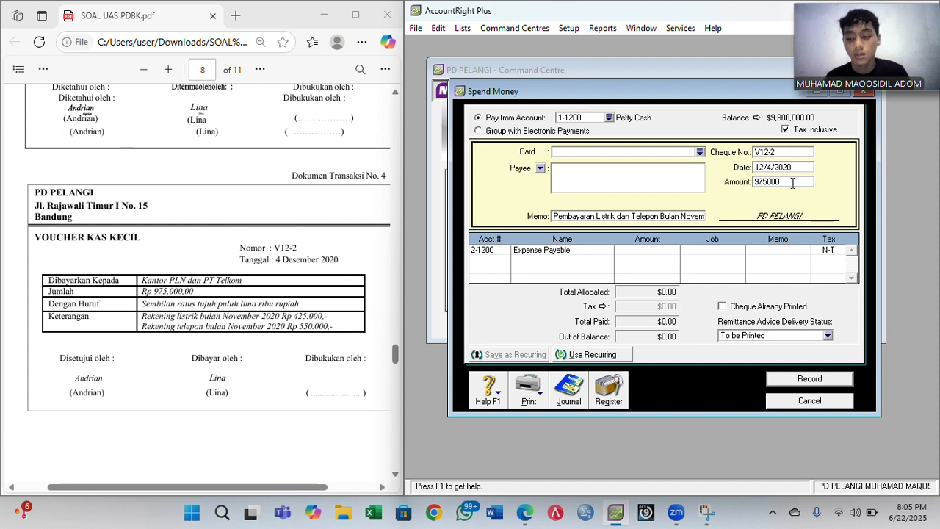
{"action": "key", "text": "Tab"}
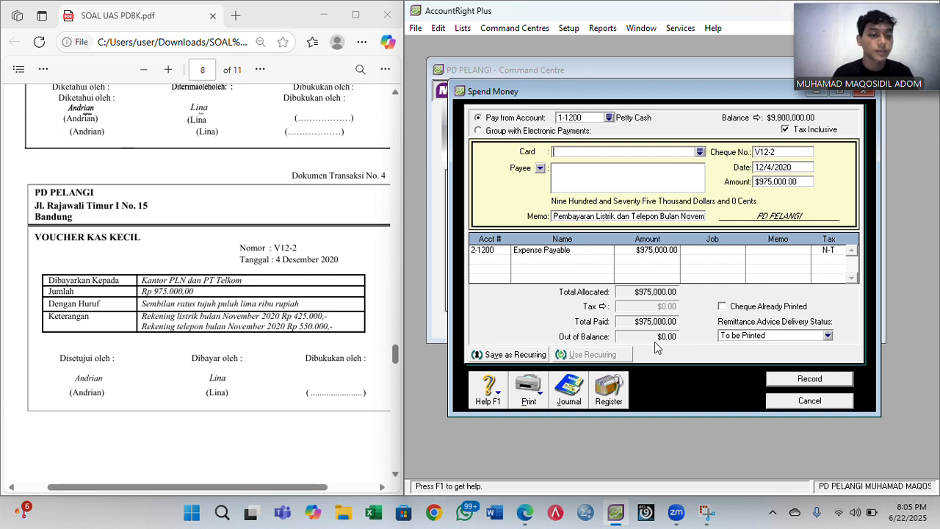
{"action": "left_click", "coordinate": [809, 379]}
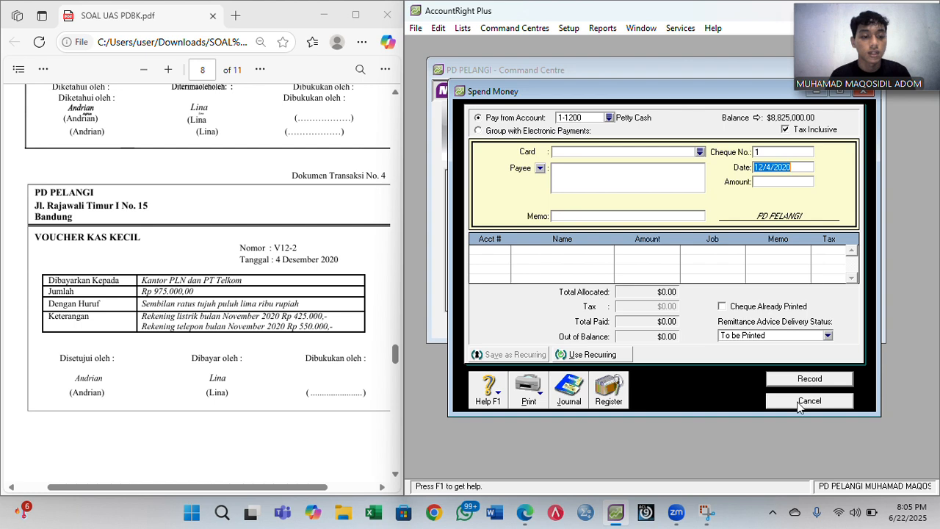
{"action": "left_click", "coordinate": [801, 402]}
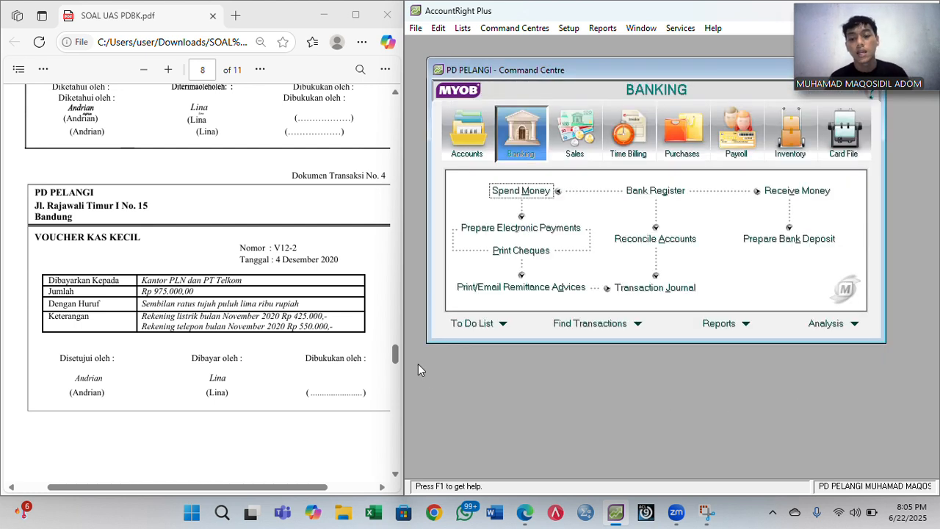
- Scroll the reference PDF to Trans Computer invoice F12-1 and switch to the Sales Command Centre
{"action": "scroll", "coordinate": [338, 337], "scroll_direction": "down", "scroll_amount": 5}
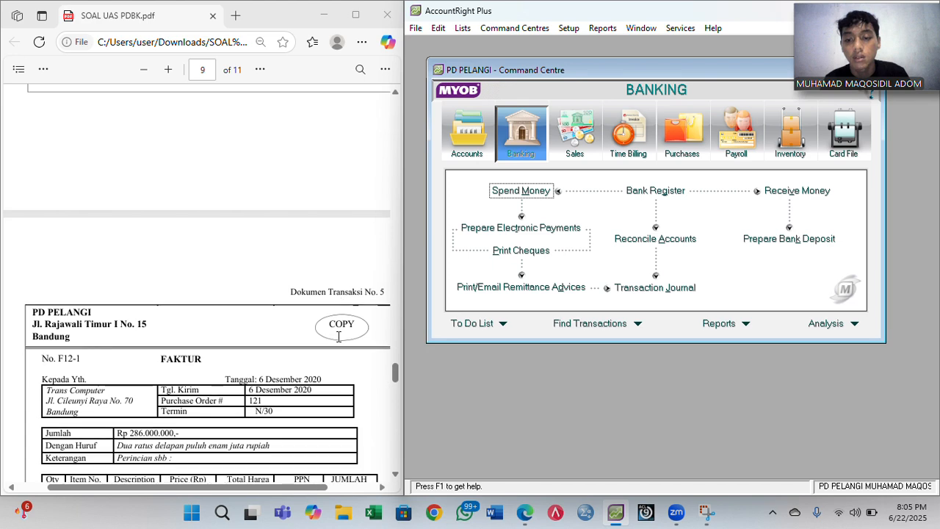
{"action": "scroll", "coordinate": [338, 336], "scroll_direction": "down", "scroll_amount": 3}
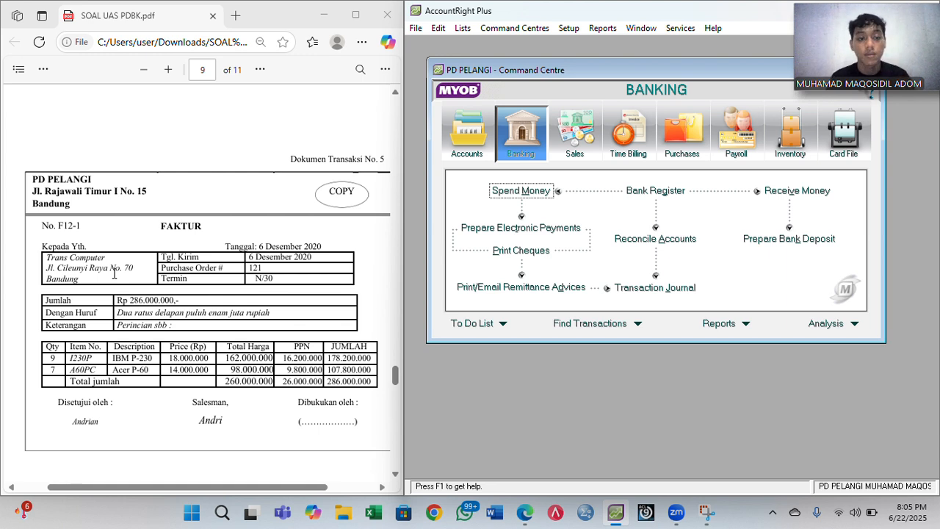
{"action": "left_click", "coordinate": [584, 155]}
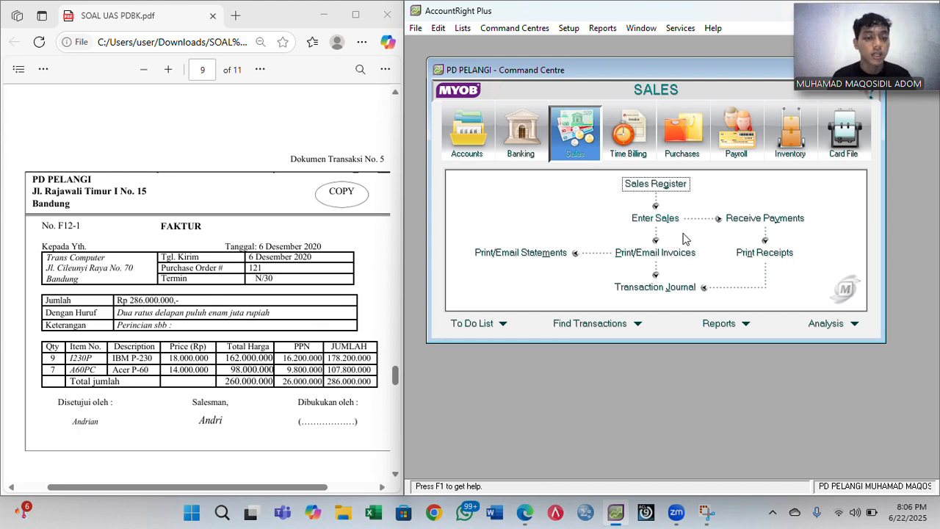
- Start a new sale from Enter Sales and apply the Item invoice layout
{"action": "left_click", "coordinate": [658, 221]}
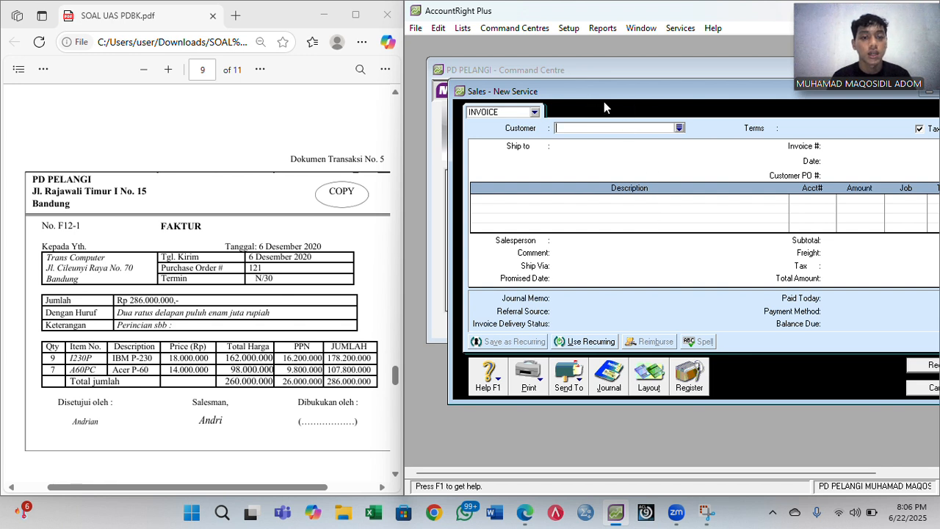
{"action": "left_click_drag", "start_coordinate": [604, 96], "coordinate": [552, 101]}
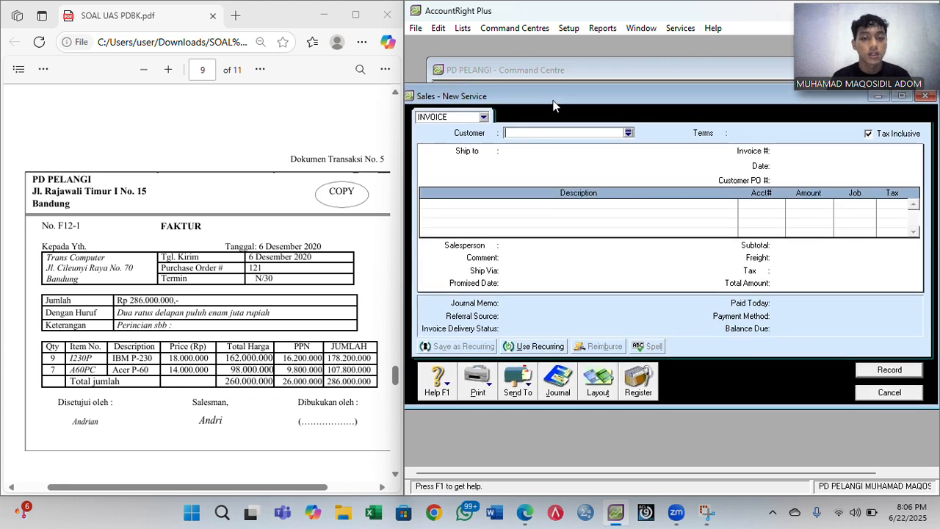
{"action": "left_click", "coordinate": [597, 392]}
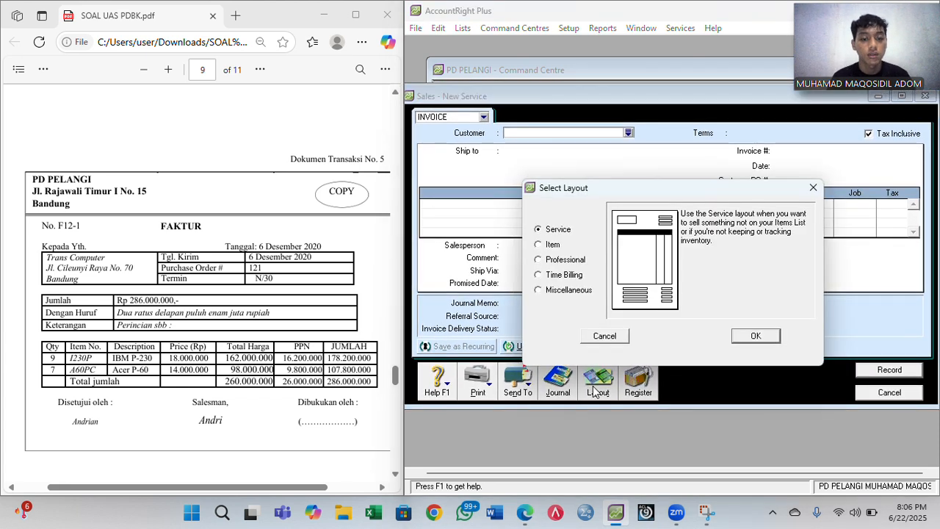
{"action": "left_click", "coordinate": [548, 247]}
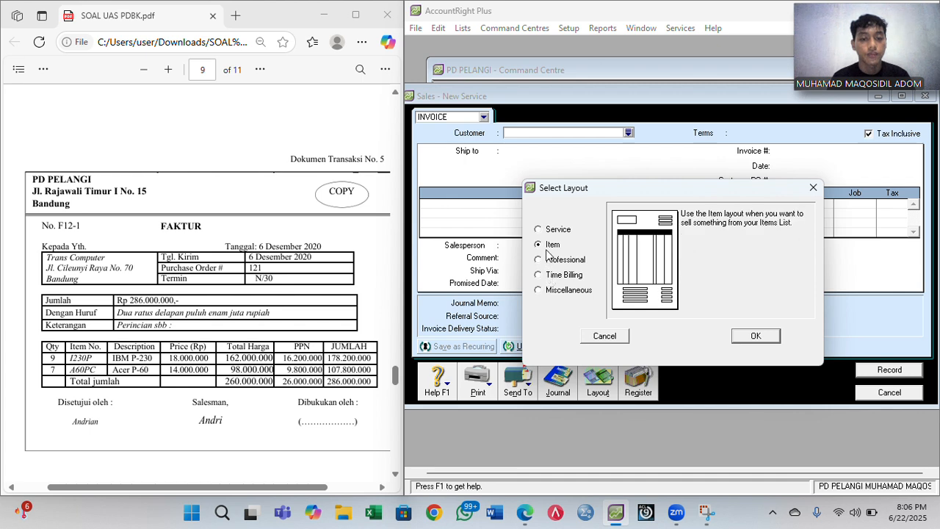
{"action": "left_click", "coordinate": [761, 338]}
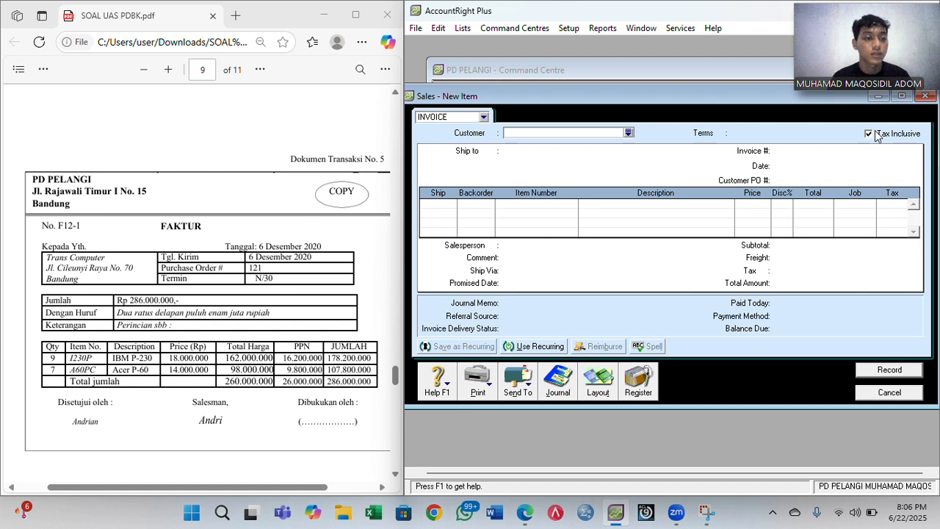
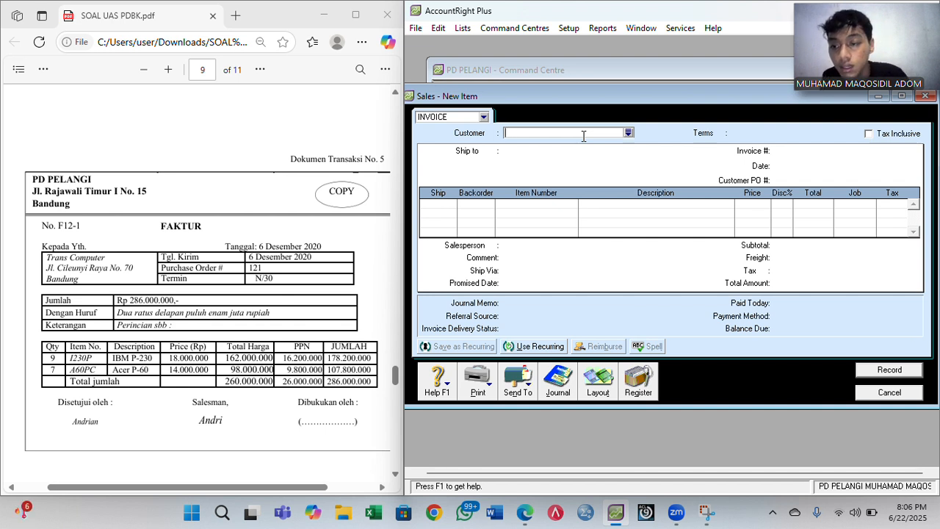
- Choose Trans Computer as the customer with Net 30 terms (30 balance due days)
{"action": "type", "text": "Trans Computer"}
{"action": "key", "text": "Tab"}
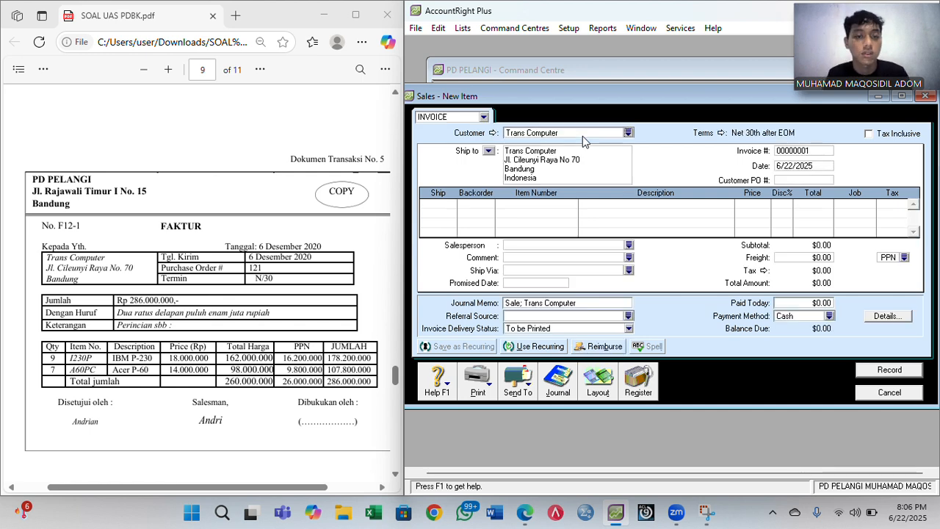
{"action": "left_click", "coordinate": [723, 134]}
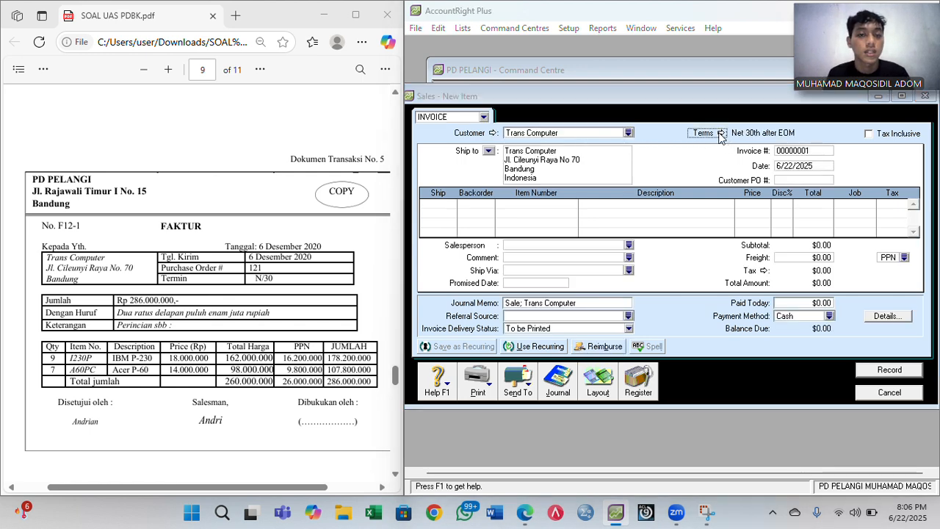
{"action": "left_click", "coordinate": [741, 166]}
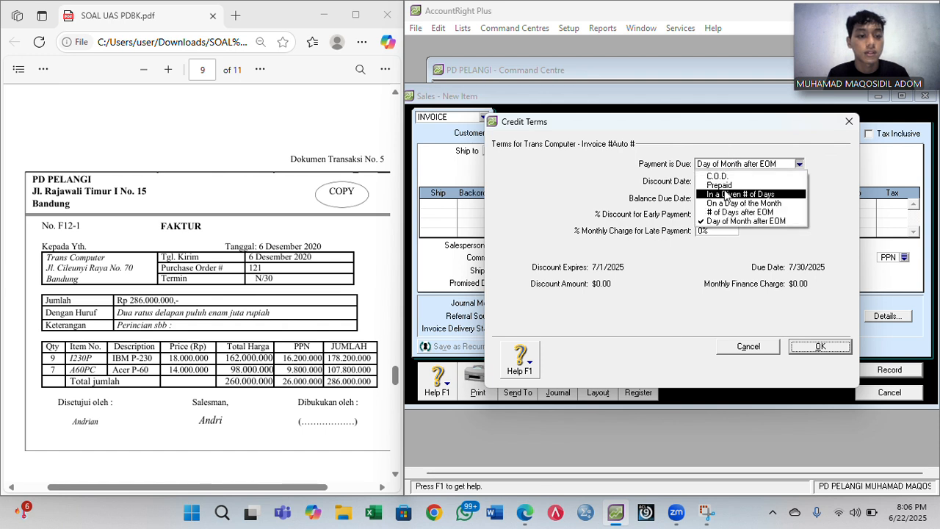
{"action": "left_click", "coordinate": [727, 194]}
{"action": "left_click", "coordinate": [701, 199]}
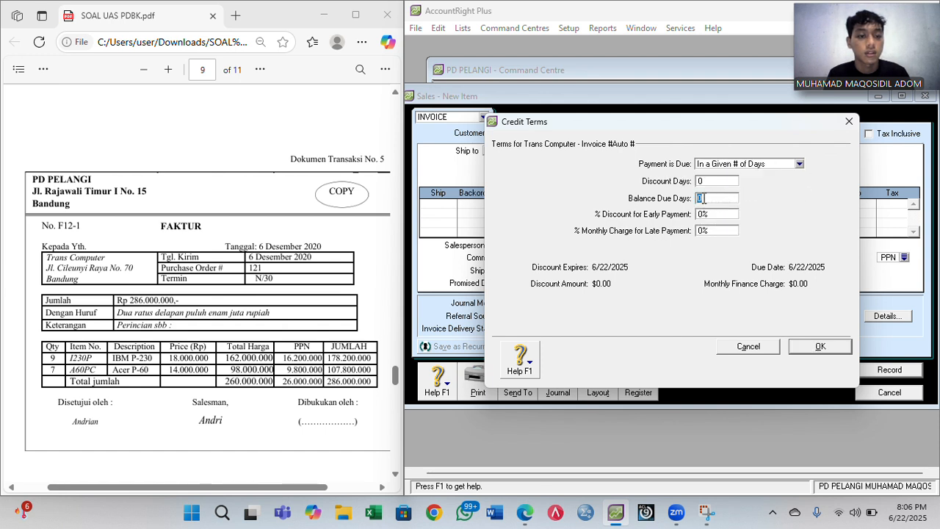
{"action": "type", "text": "30"}
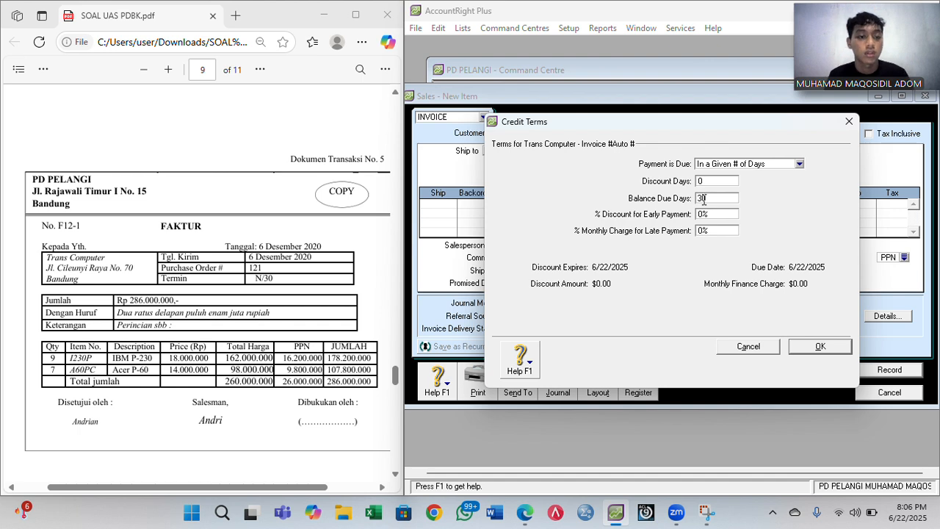
{"action": "left_click", "coordinate": [803, 344]}
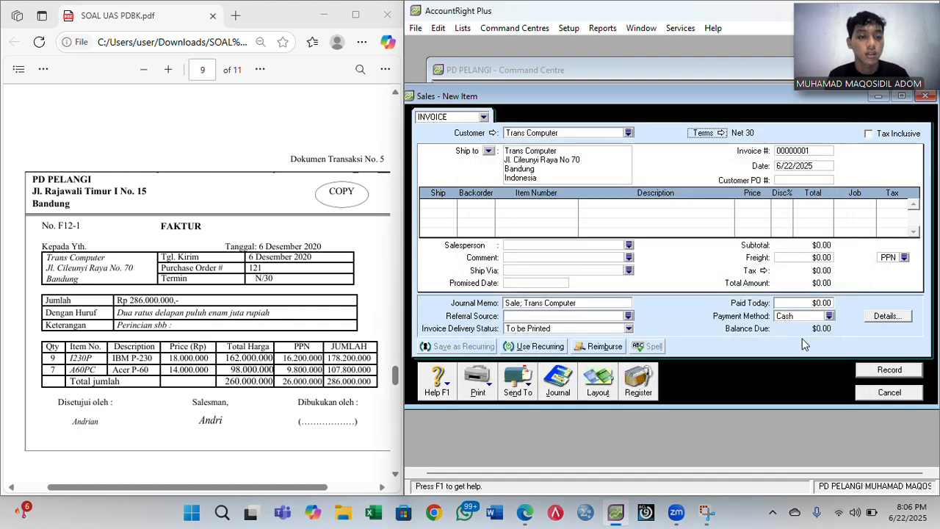
- Set invoice number F12-1 and invoice date 12/6/2020
{"action": "left_click", "coordinate": [802, 152]}
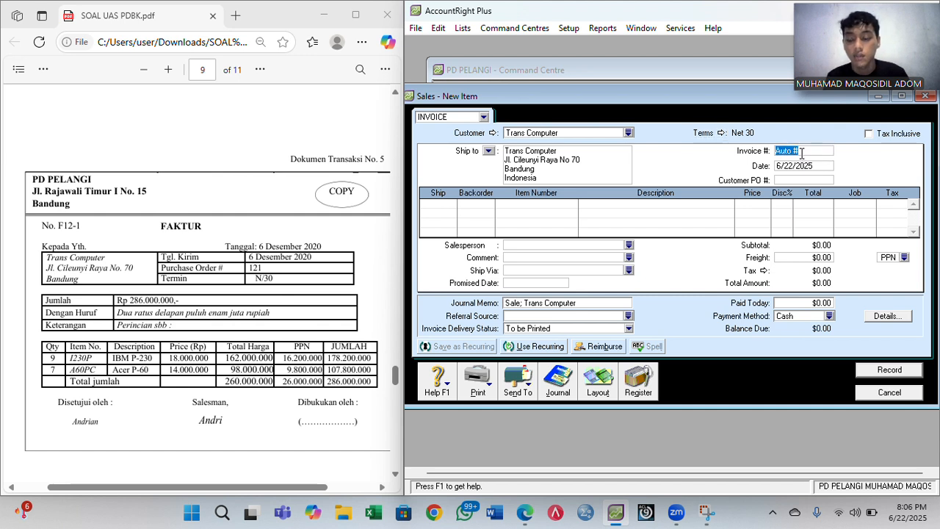
{"action": "type", "text": "F12-1"}
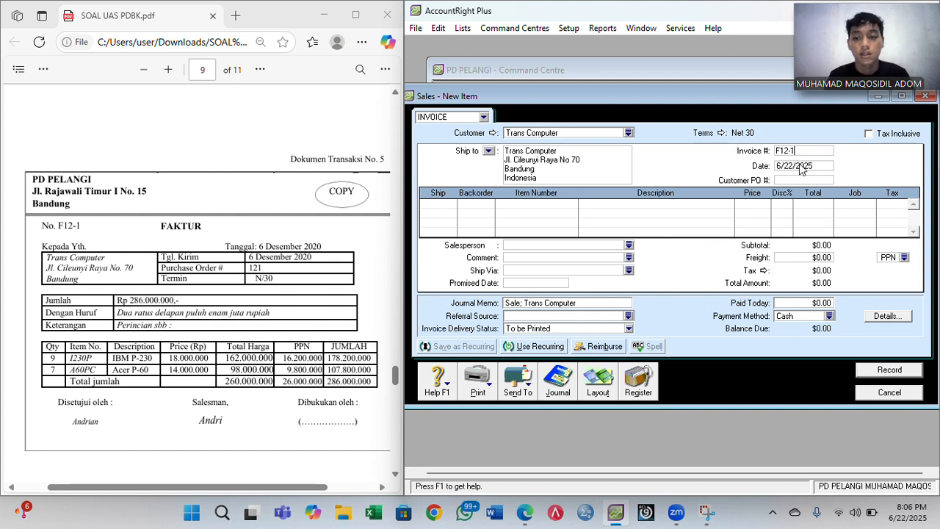
{"action": "left_click", "coordinate": [803, 165]}
{"action": "key", "text": "Right"}
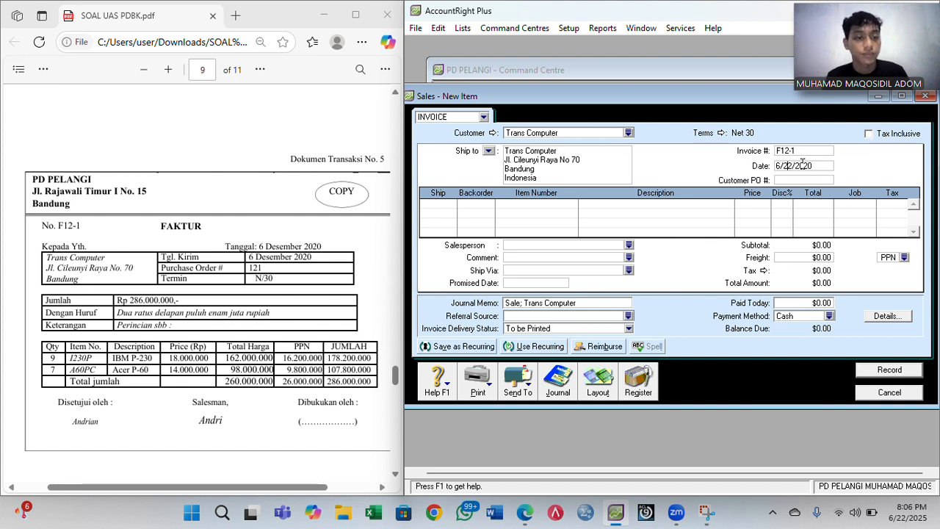
{"action": "key", "text": "BackSpace"}
{"action": "key", "text": "BackSpace"}
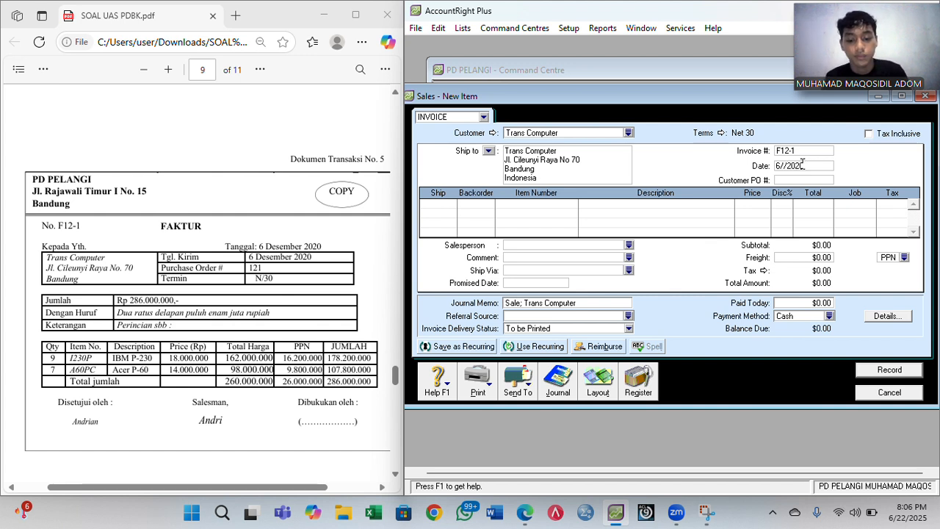
{"action": "type", "text": "6"}
{"action": "key", "text": "Left"}
{"action": "key", "text": "Left"}
{"action": "key", "text": "BackSpace"}
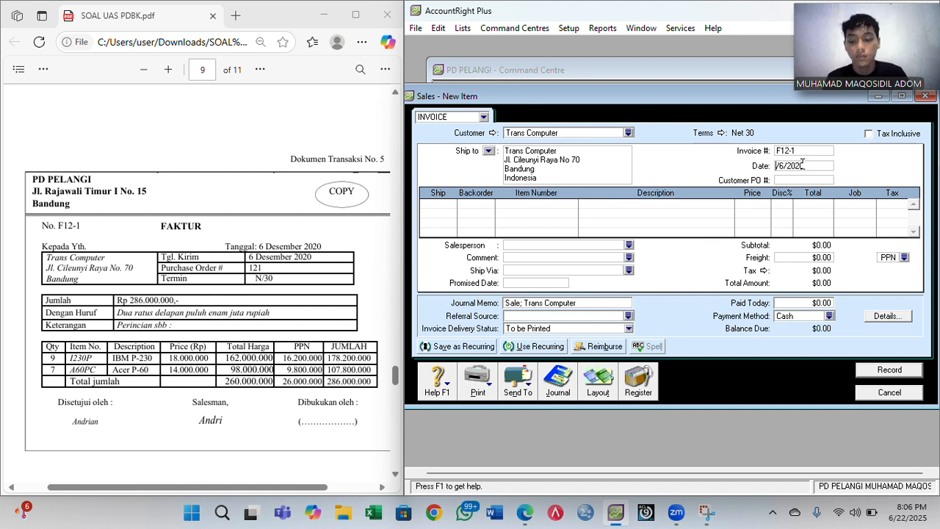
{"action": "type", "text": "12"}
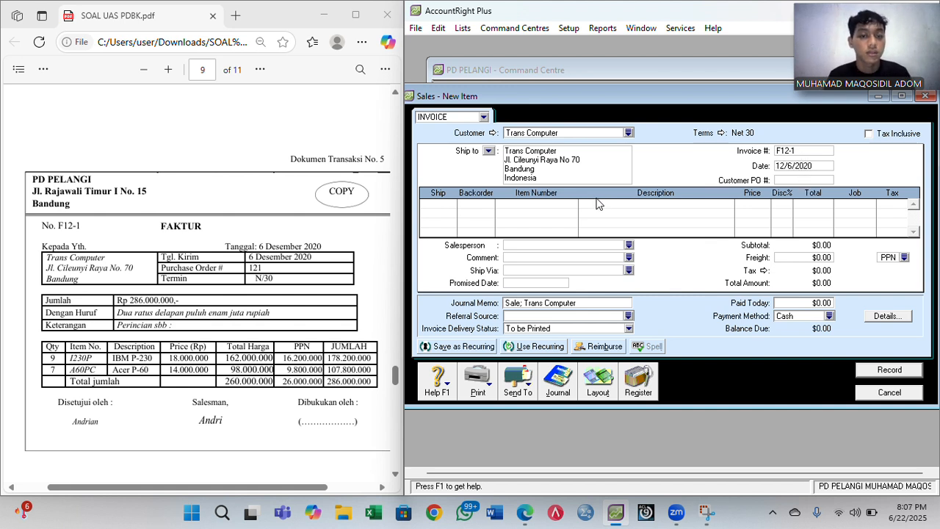
- Add a first line of 9 × 1230P IBM P-230 at 18,000,000
{"action": "left_click", "coordinate": [439, 204]}
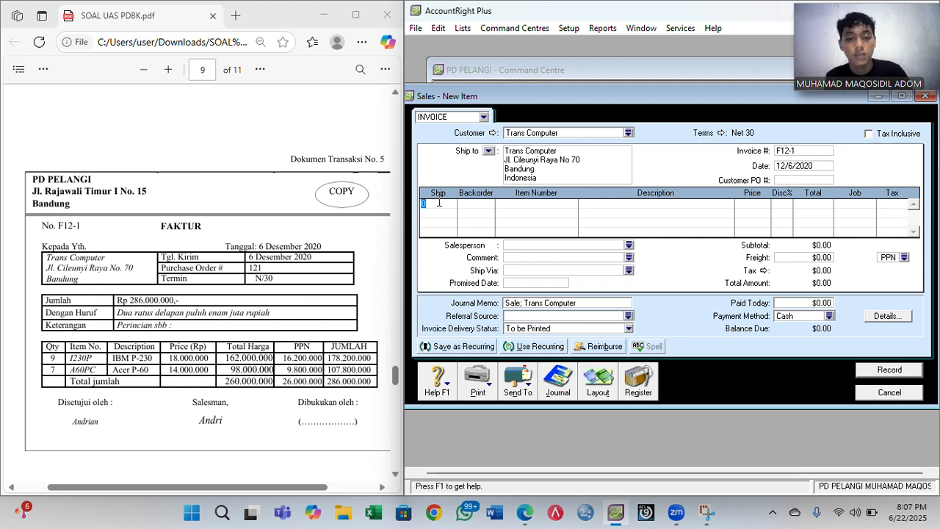
{"action": "type", "text": "9"}
{"action": "key", "text": "Tab"}
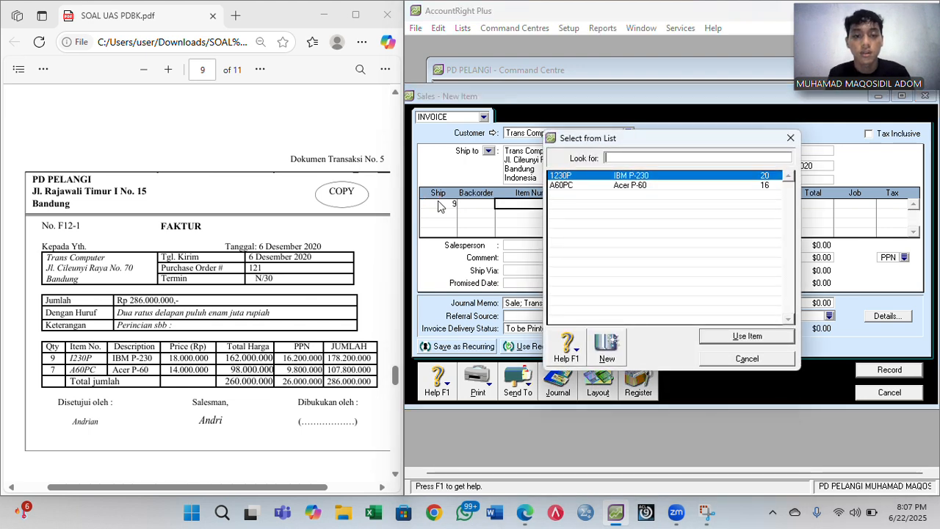
{"action": "left_click", "coordinate": [757, 340]}
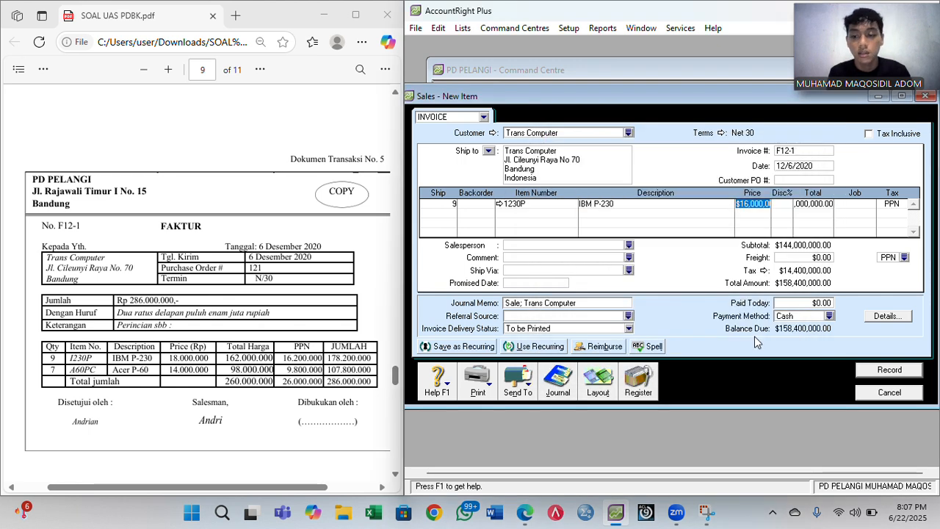
{"action": "type", "text": "180"}
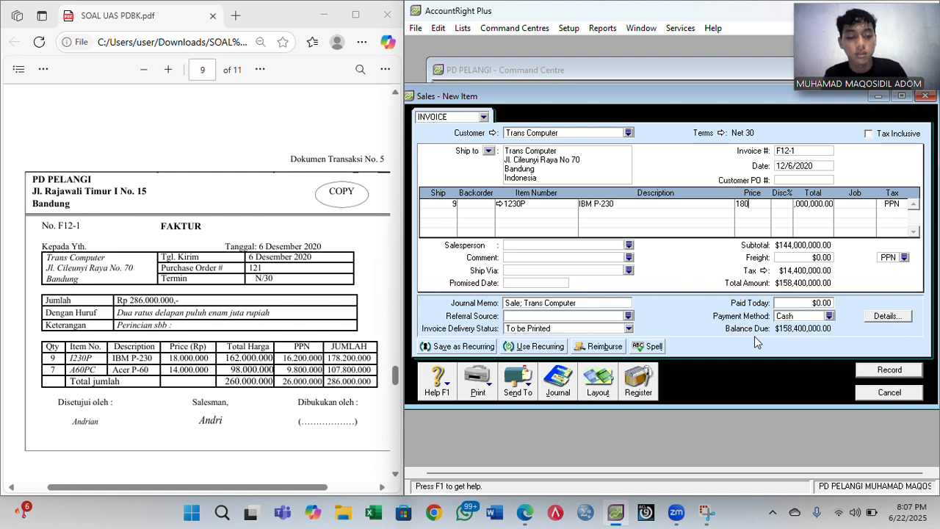
{"action": "type", "text": "00000"}
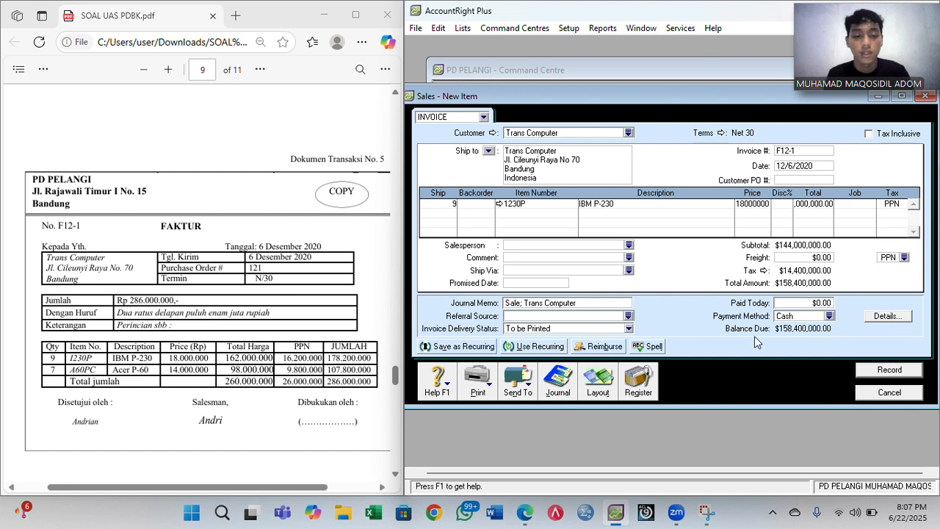
{"action": "key", "text": "Tab"}
{"action": "key", "text": "Tab"}
{"action": "key", "text": "Tab"}
{"action": "key", "text": "Tab"}
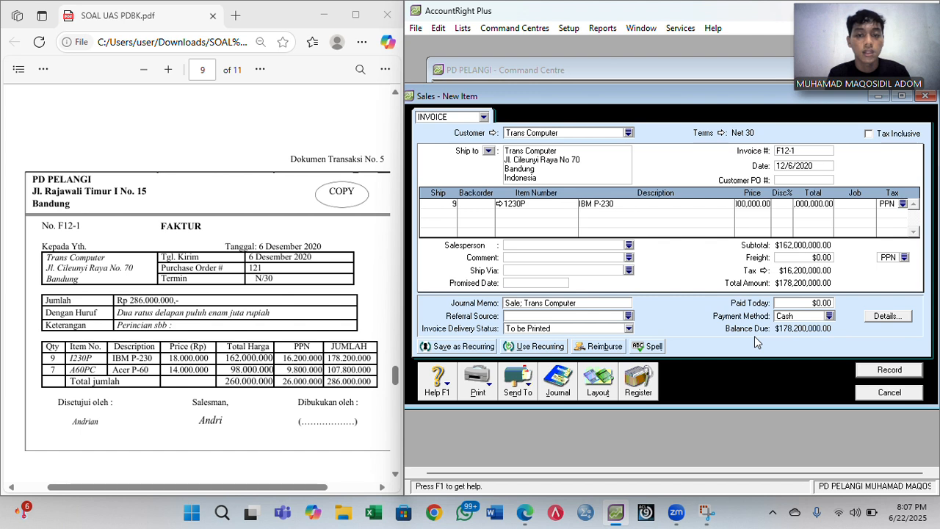
{"action": "key", "text": "Tab"}
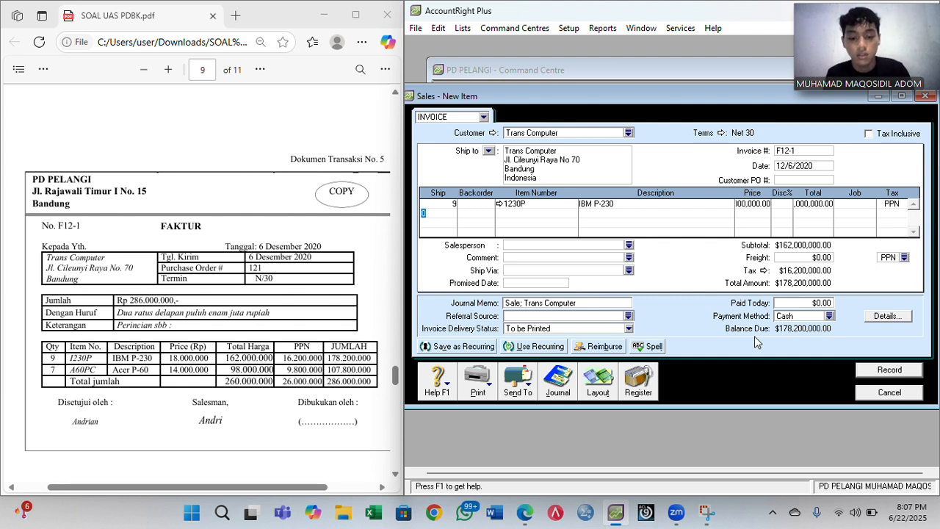
- Add 7 × A60PC Acer P-60 at 14,000,000 and record the $286,000,000 invoice
{"action": "type", "text": "7"}
{"action": "key", "text": "Tab"}
{"action": "key", "text": "Tab"}
{"action": "key", "text": "Tab"}
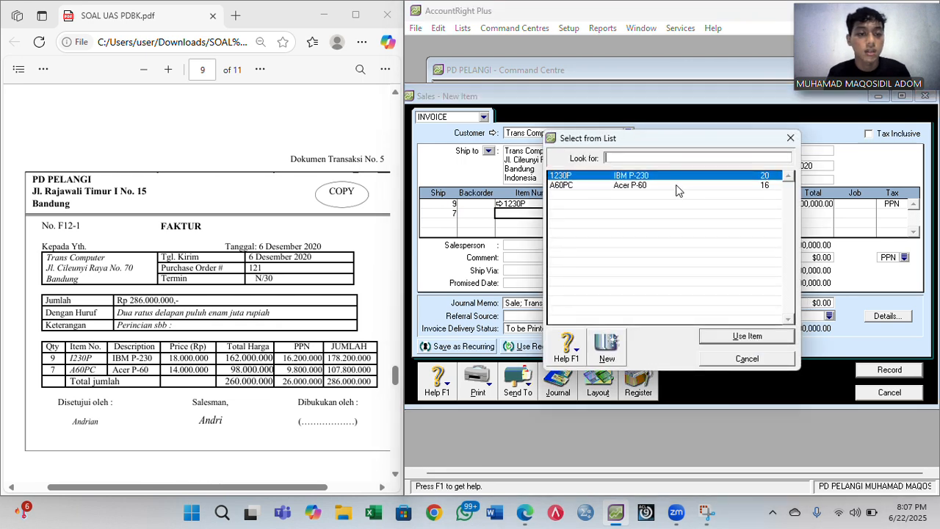
{"action": "double_click", "coordinate": [676, 185]}
{"action": "key", "text": "Tab"}
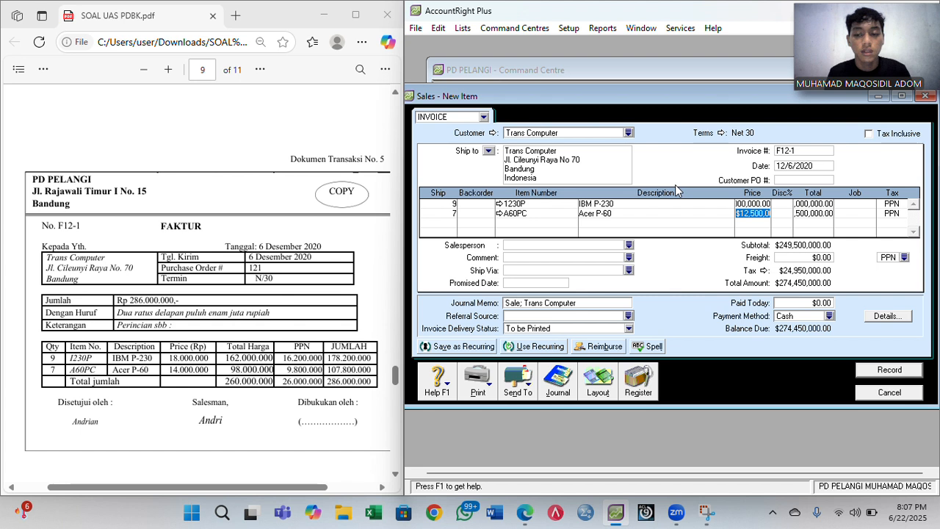
{"action": "type", "text": "1"}
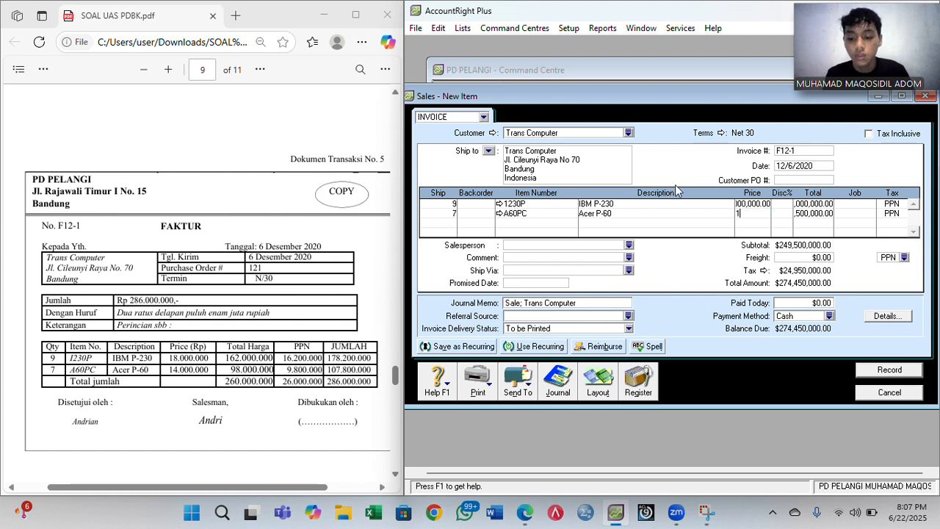
{"action": "type", "text": "4000000"}
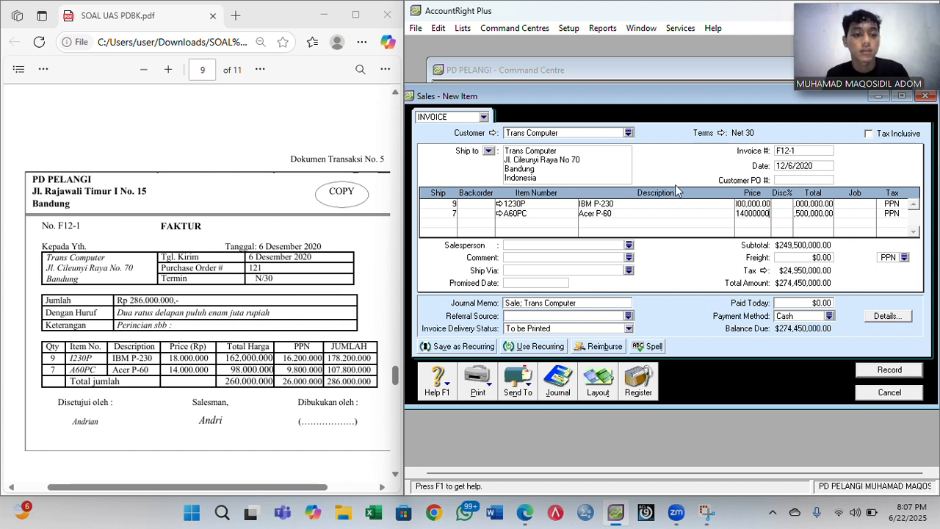
{"action": "key", "text": "Tab"}
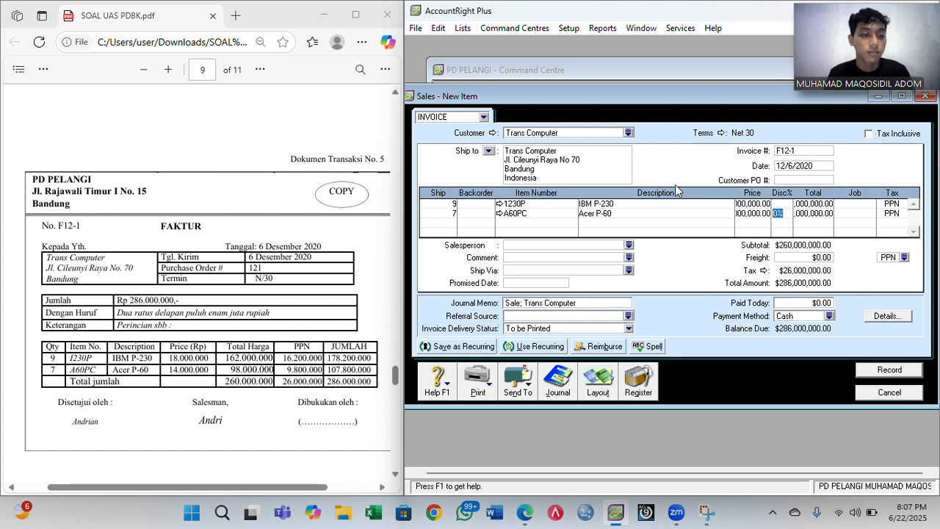
{"action": "key", "text": "Tab"}
{"action": "key", "text": "Tab"}
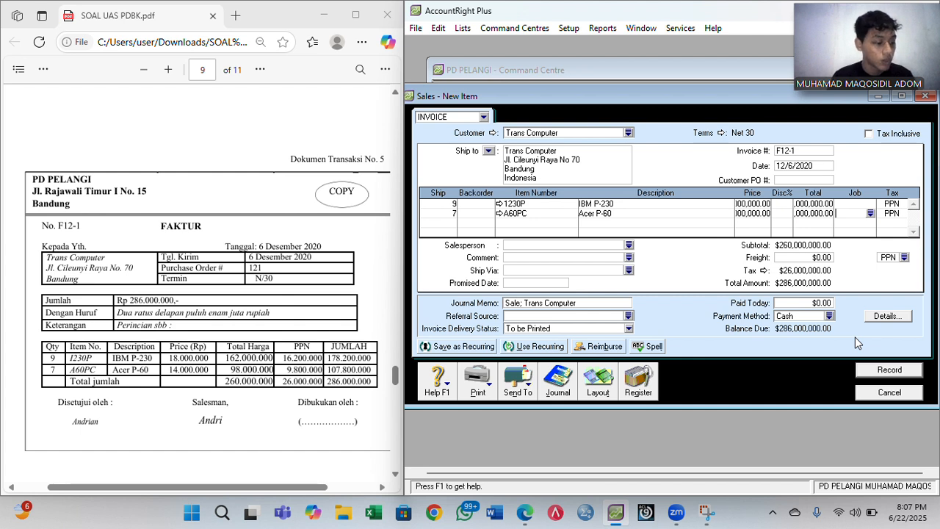
{"action": "left_click", "coordinate": [889, 370]}
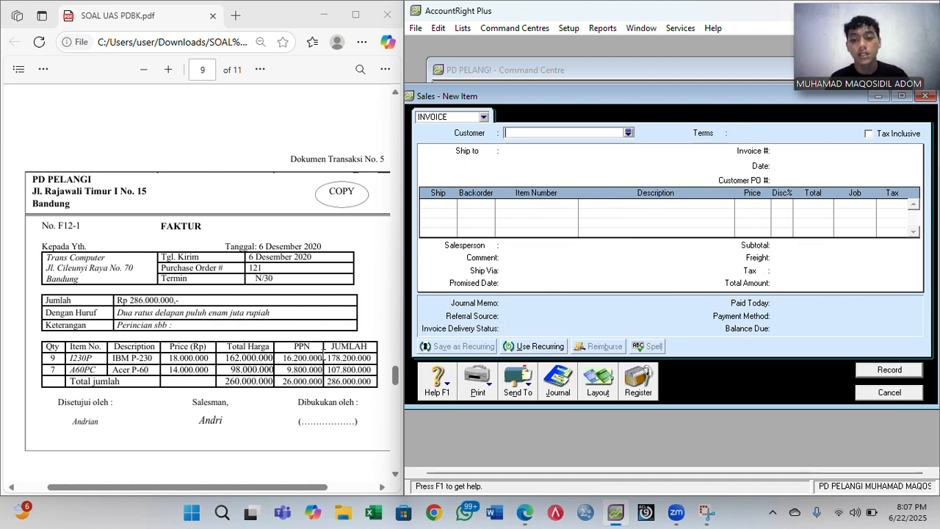
{"action": "scroll", "coordinate": [316, 352], "scroll_direction": "down", "scroll_amount": 3}
{"action": "scroll", "coordinate": [308, 349], "scroll_direction": "down", "scroll_amount": 5}
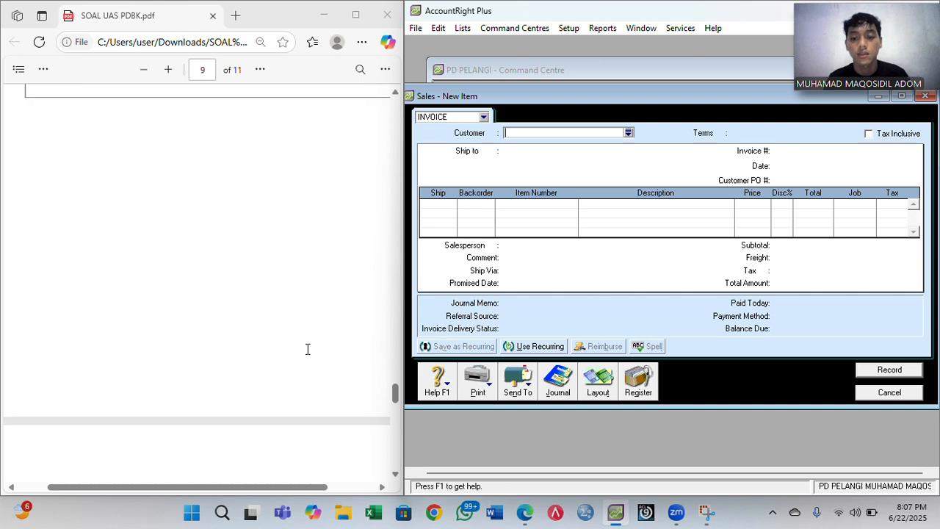
{"action": "scroll", "coordinate": [308, 349], "scroll_direction": "down", "scroll_amount": 2}
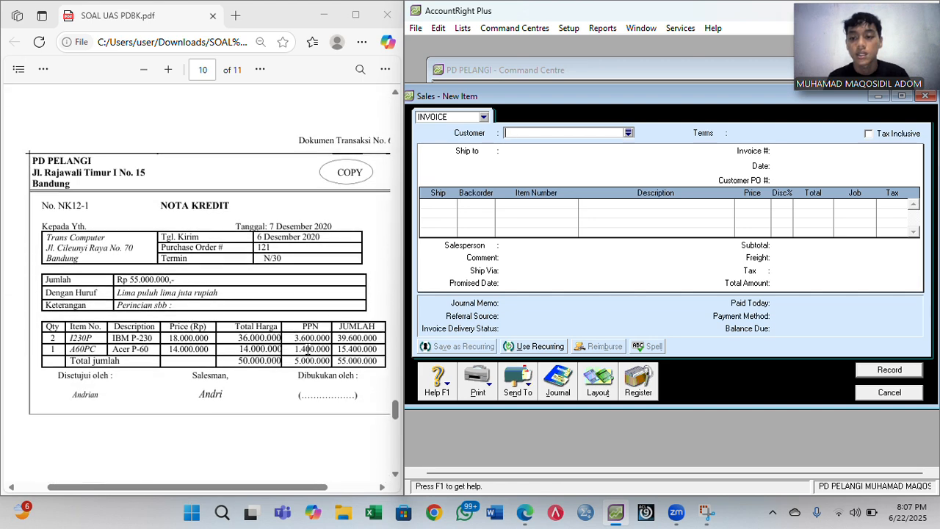
{"action": "scroll", "coordinate": [392, 282], "scroll_direction": "right", "scroll_amount": 2}
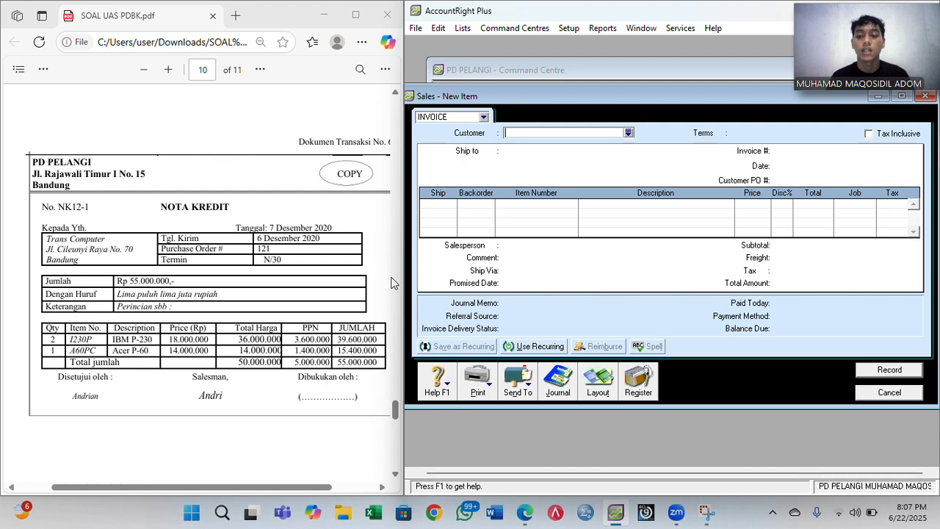
{"action": "scroll", "coordinate": [391, 282], "scroll_direction": "right", "scroll_amount": 1}
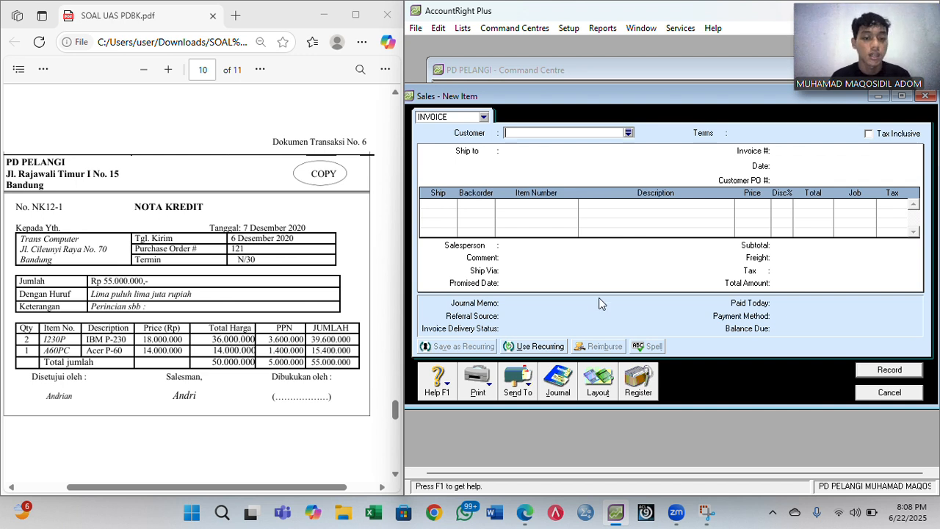
- Keep the Item layout and choose Trans Computer with Net 30 terms
{"action": "left_click", "coordinate": [606, 389]}
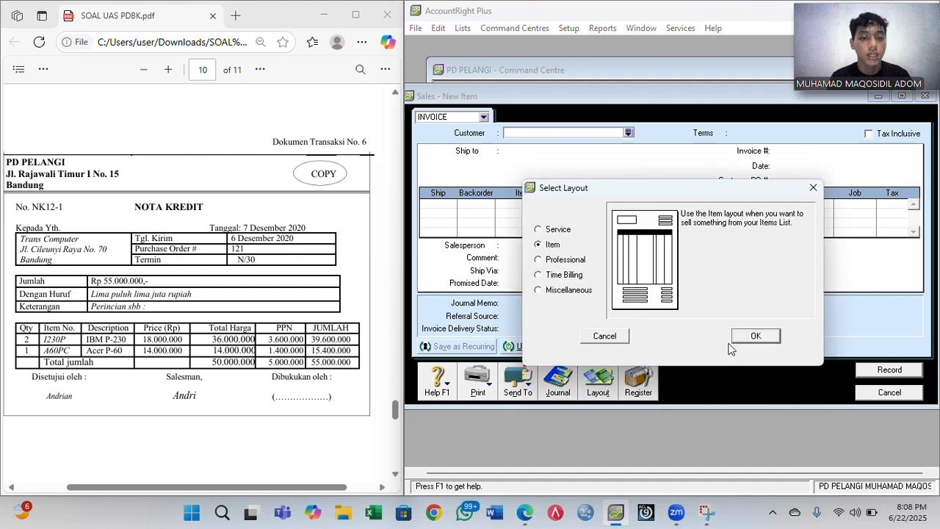
{"action": "left_click", "coordinate": [775, 335]}
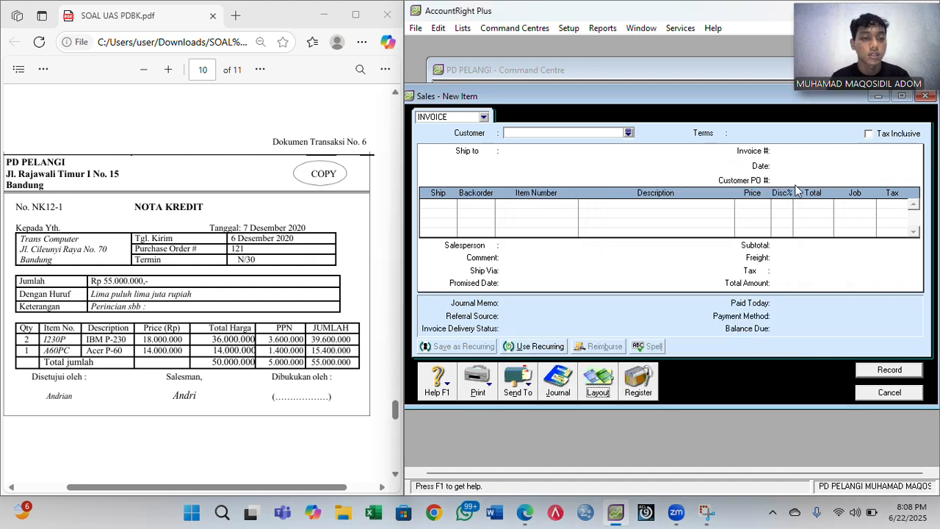
{"action": "left_click", "coordinate": [590, 134]}
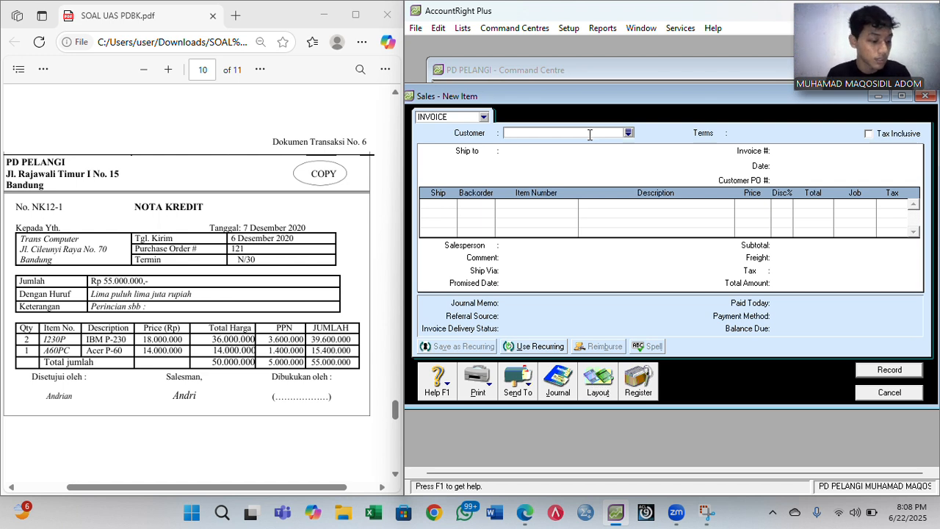
{"action": "type", "text": "T"}
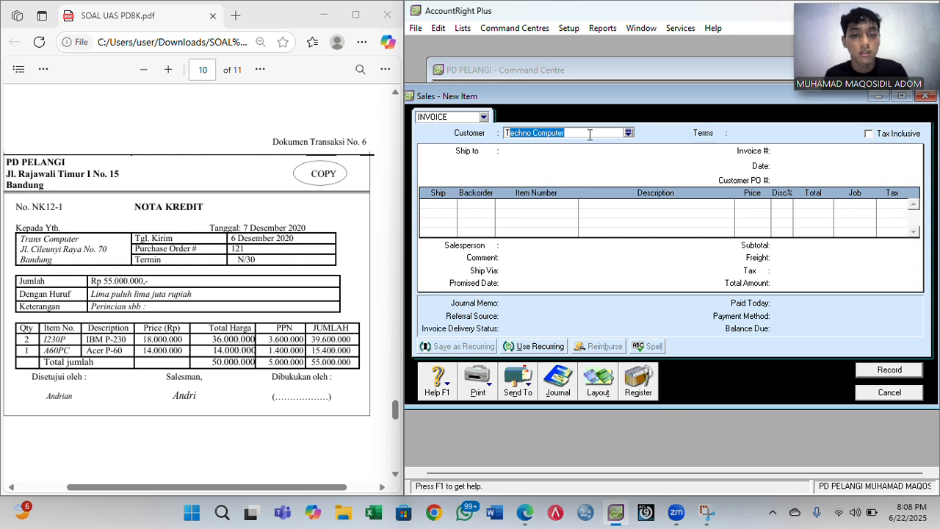
{"action": "type", "text": "rans"}
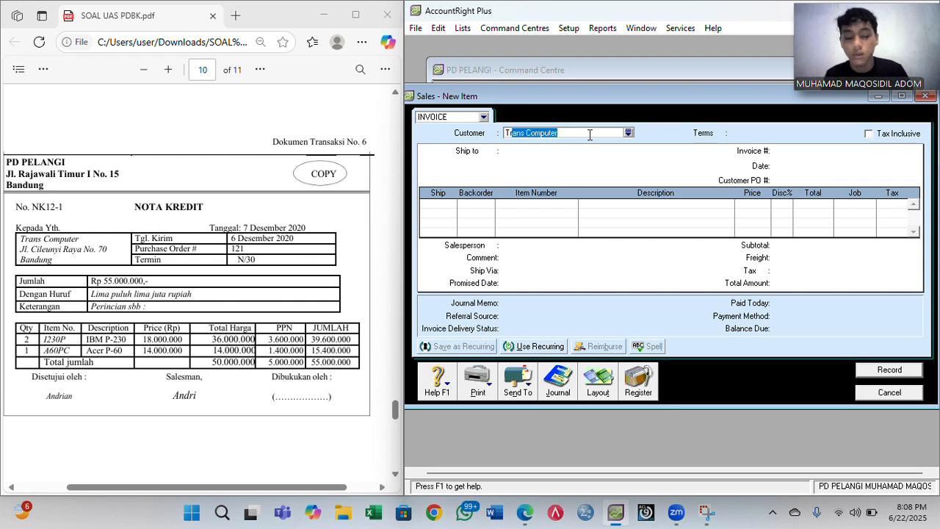
{"action": "key", "text": "Tab"}
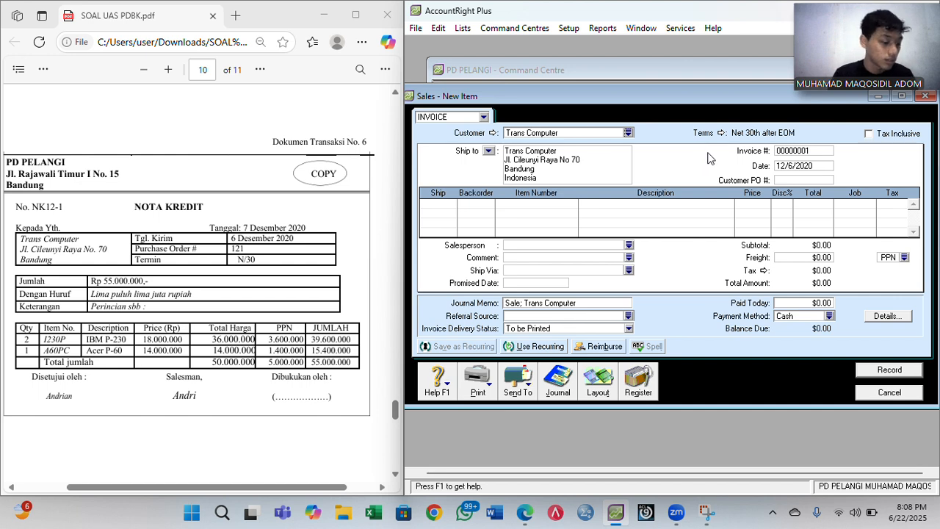
{"action": "left_click", "coordinate": [722, 134]}
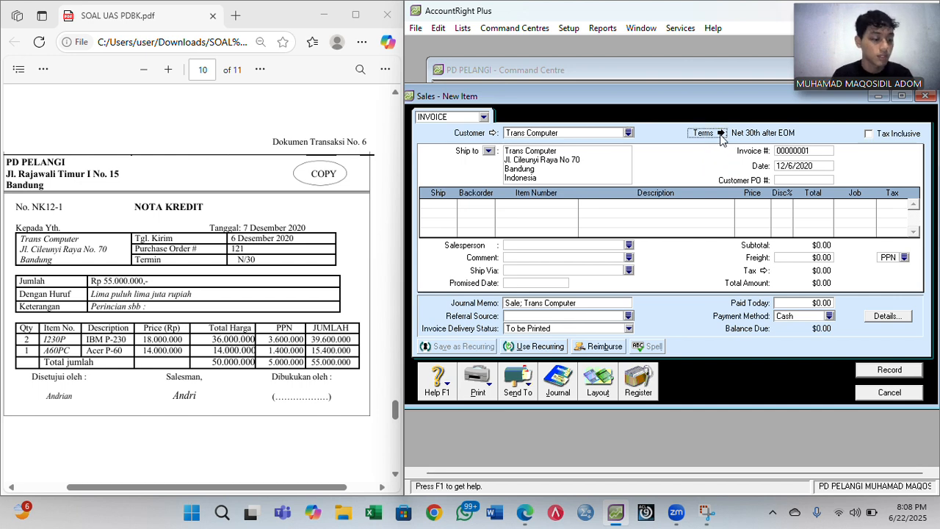
{"action": "left_click", "coordinate": [763, 166]}
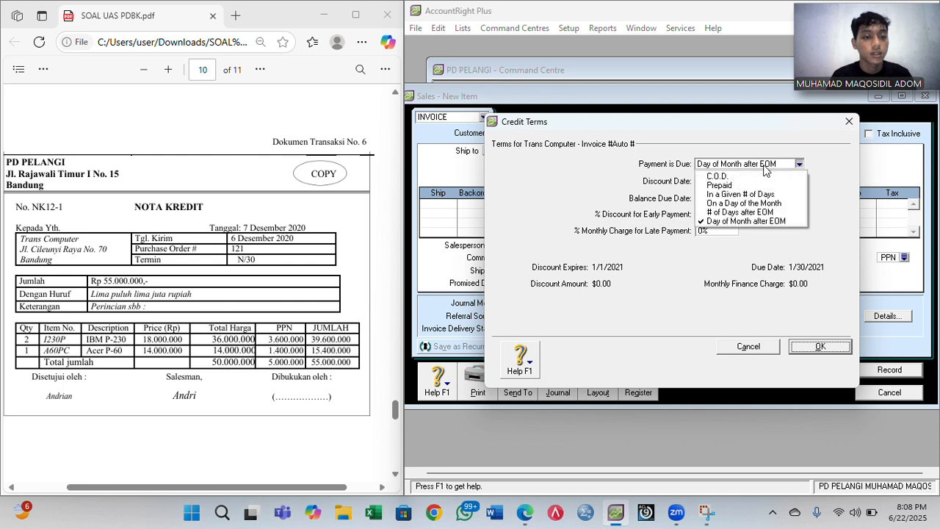
{"action": "left_click", "coordinate": [750, 197]}
{"action": "left_click", "coordinate": [715, 198]}
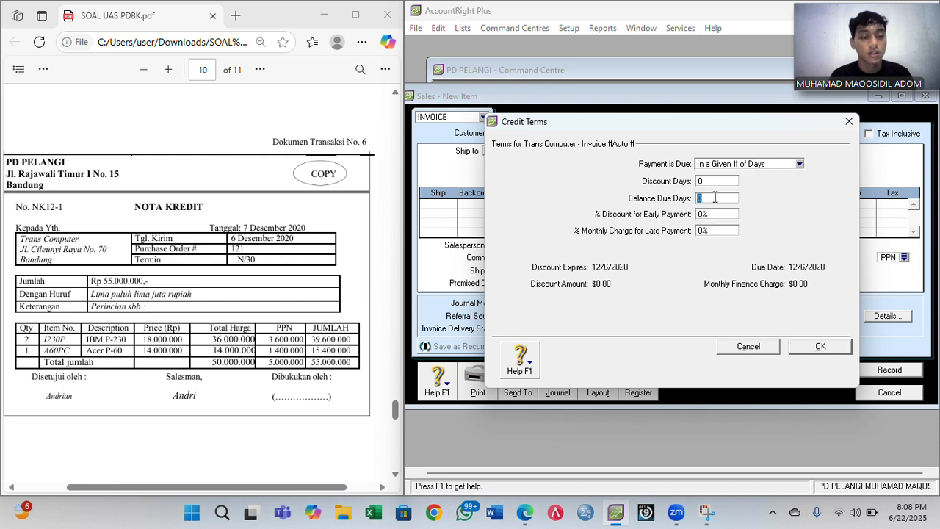
{"action": "type", "text": "30"}
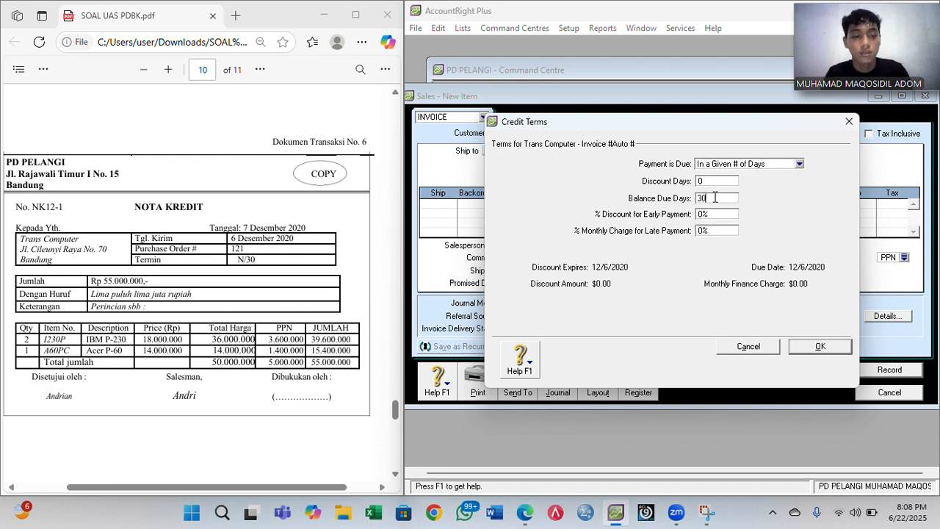
{"action": "left_click", "coordinate": [808, 356]}
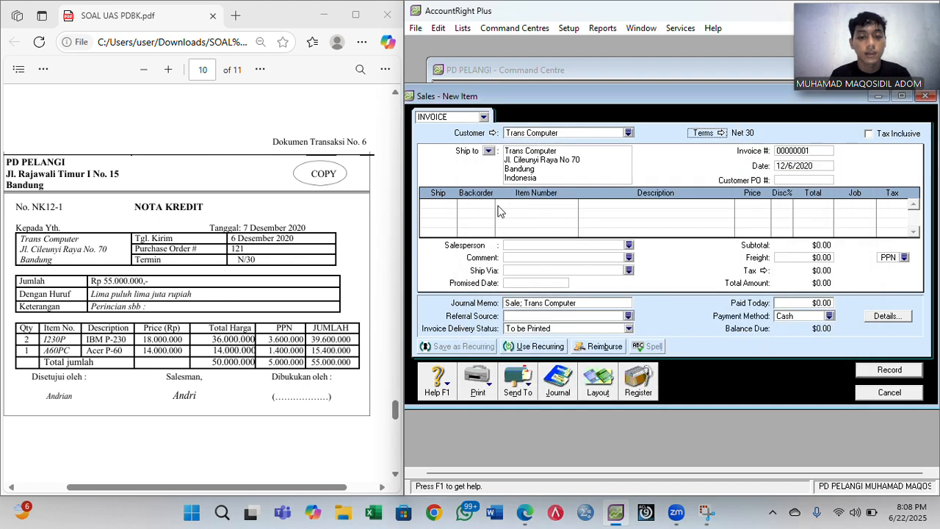
- Number the invoice NK12-1 and date it 12/7/2020
{"action": "left_click", "coordinate": [795, 152]}
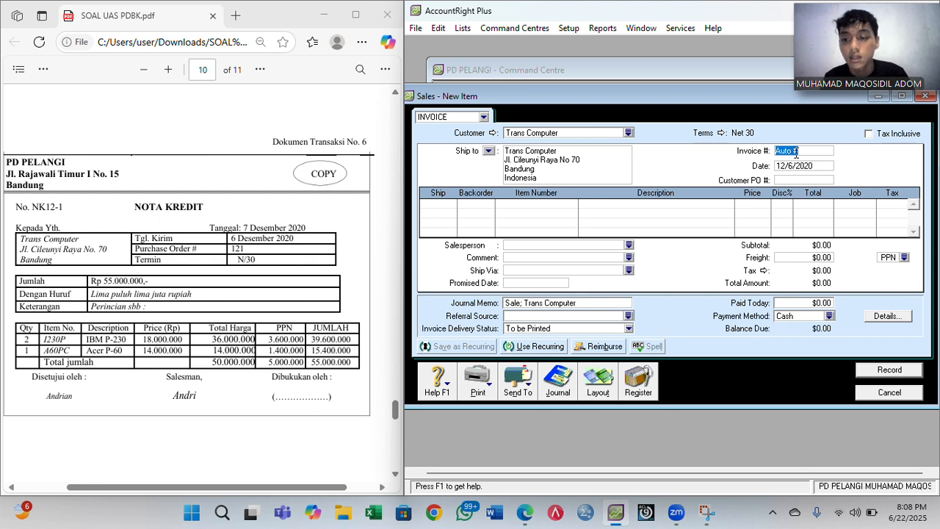
{"action": "type", "text": "N"}
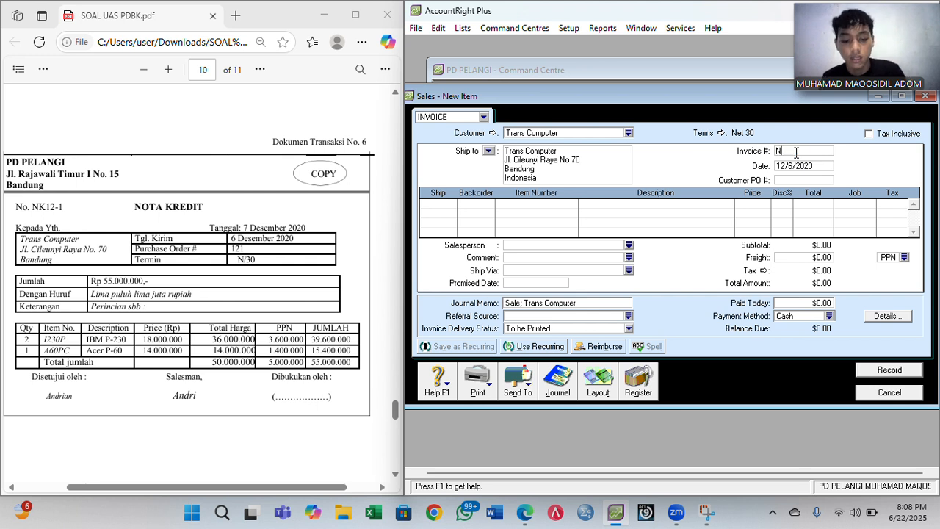
{"action": "type", "text": "K12-1"}
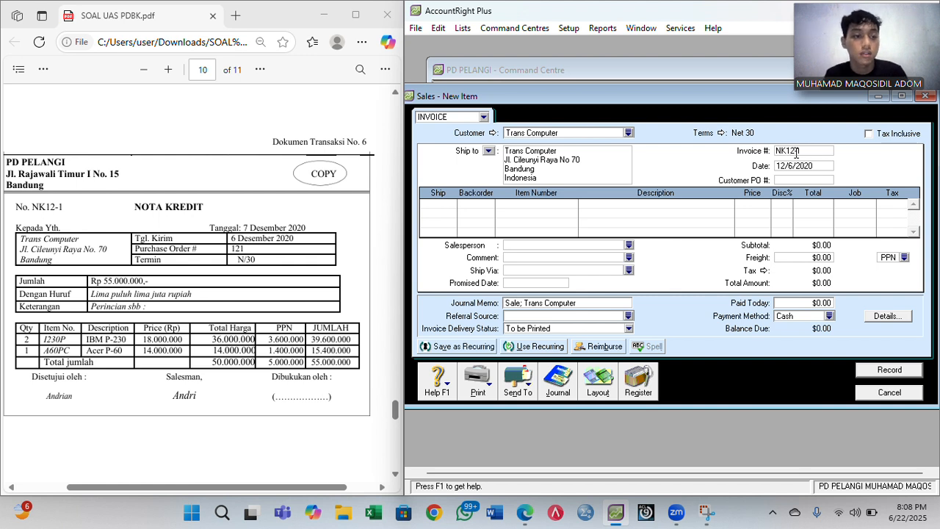
{"action": "key", "text": "Tab"}
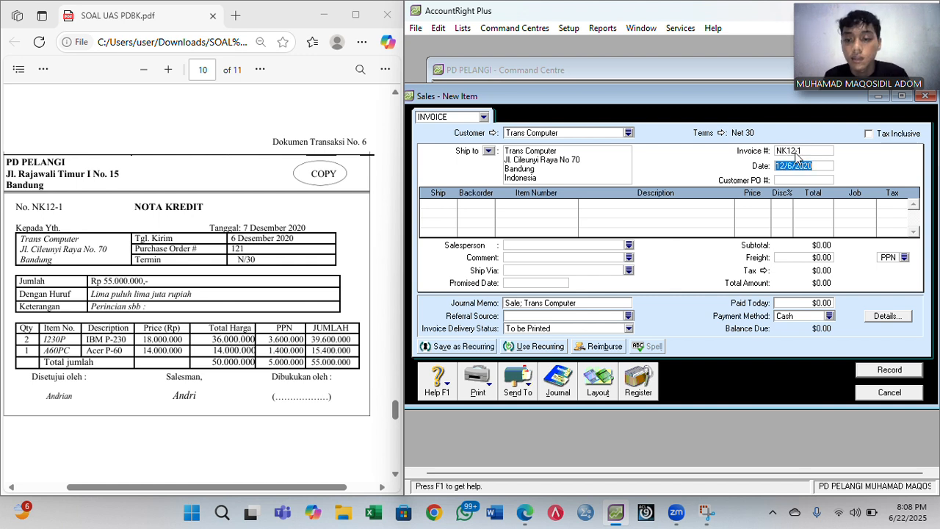
{"action": "key", "text": "Right"}
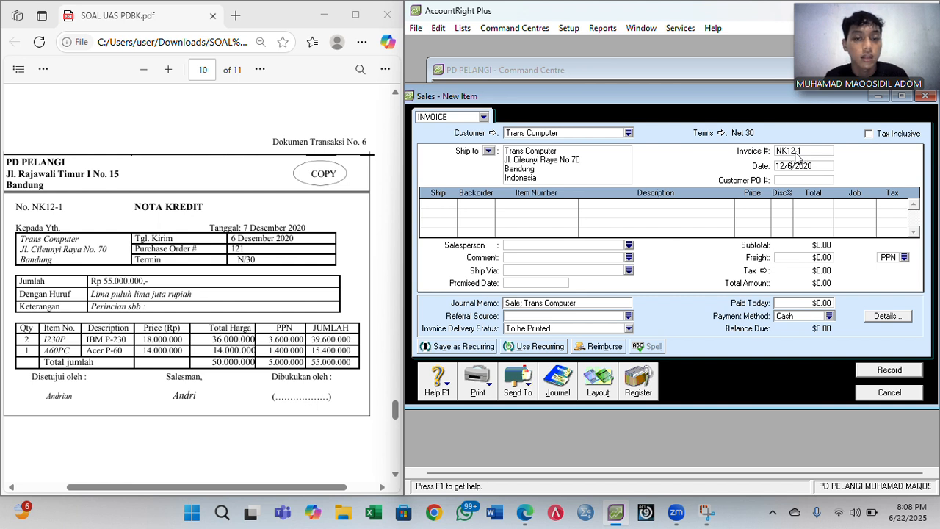
{"action": "key", "text": "BackSpace"}
{"action": "type", "text": "7"}
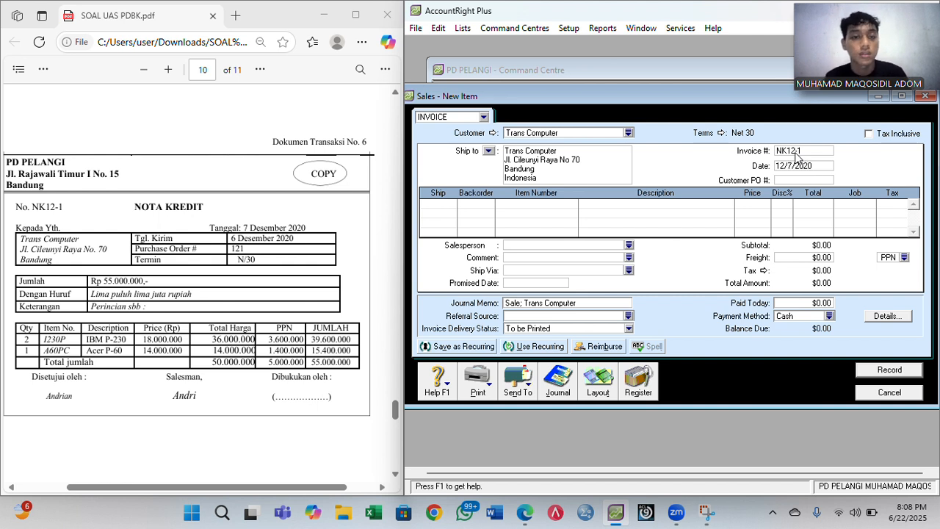
{"action": "left_click", "coordinate": [455, 206]}
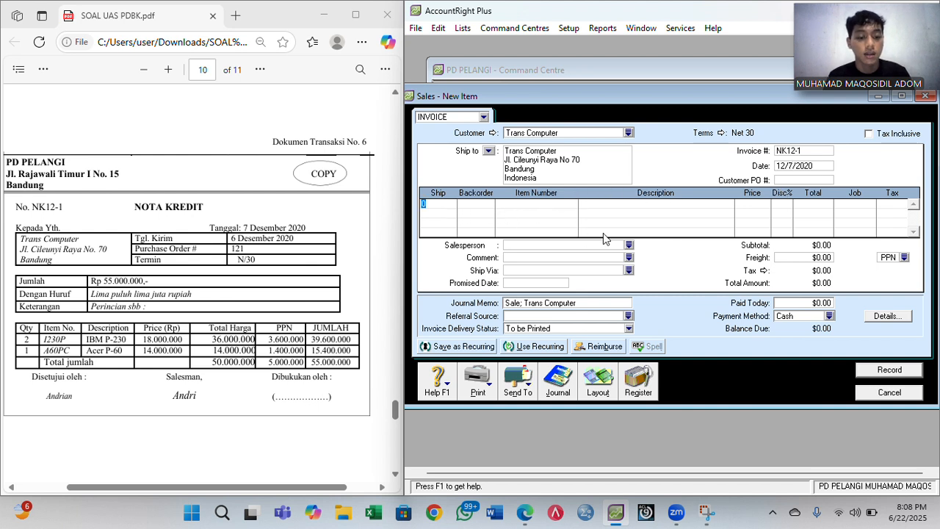
- Add a return line of -2 × 1230P IBM P-230 at 18,000,000
{"action": "type", "text": "-"}
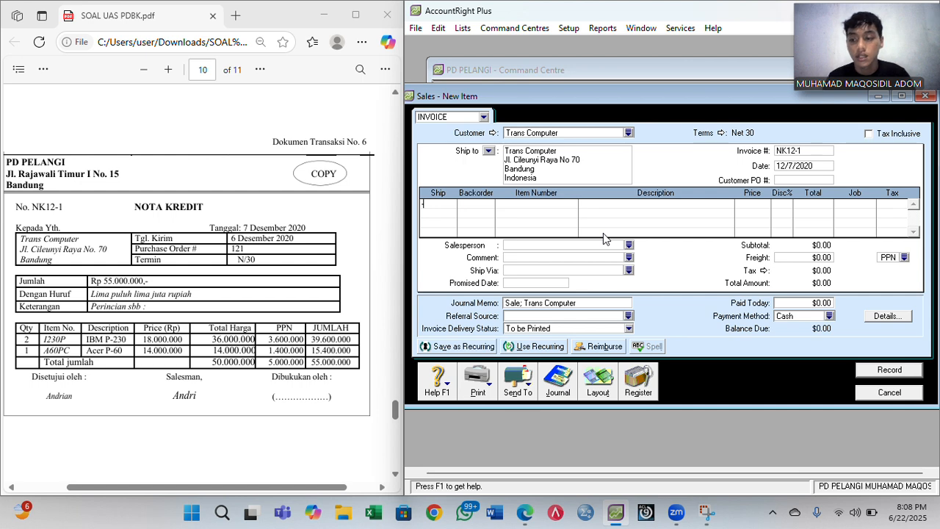
{"action": "type", "text": "2"}
{"action": "key", "text": "Tab"}
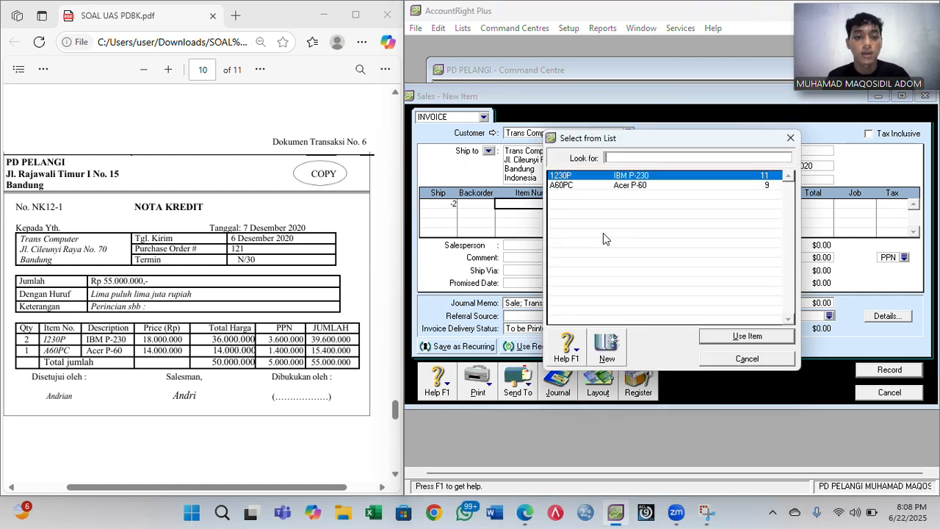
{"action": "left_click", "coordinate": [747, 337]}
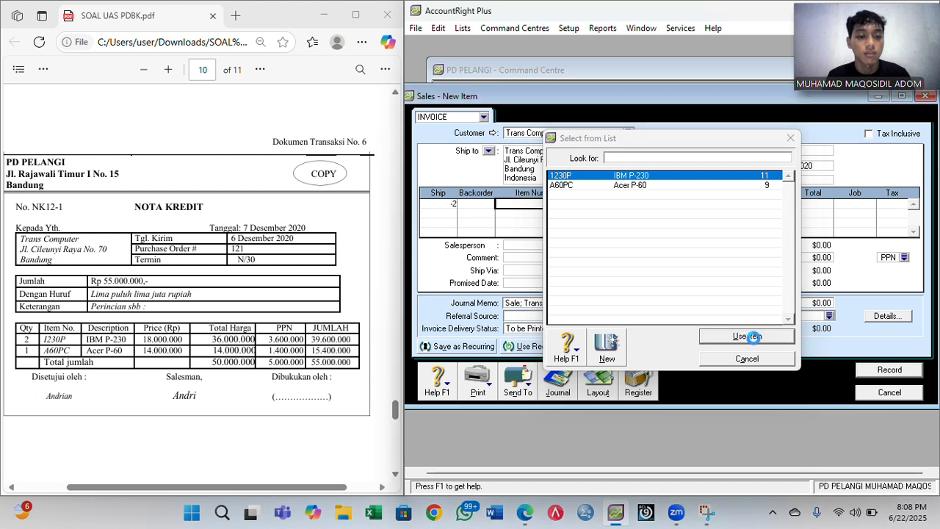
{"action": "key", "text": "Tab"}
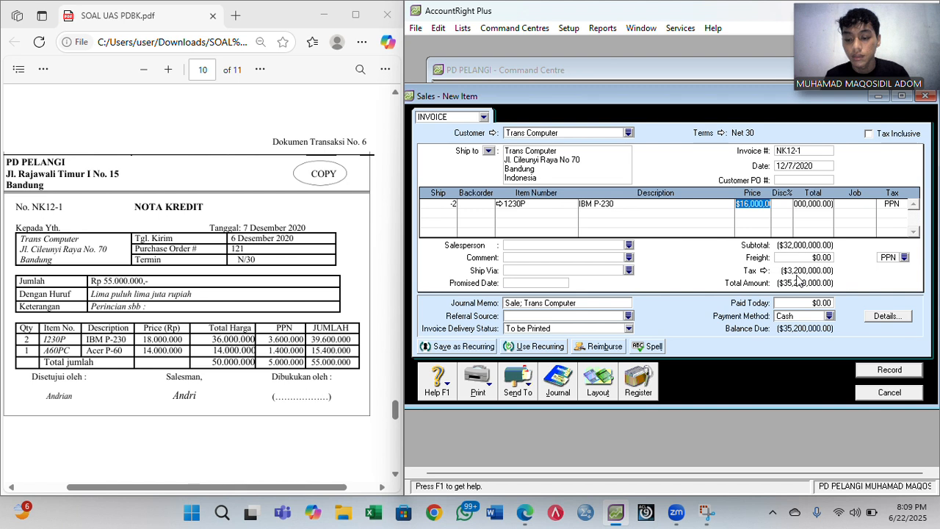
{"action": "type", "text": "1800000"}
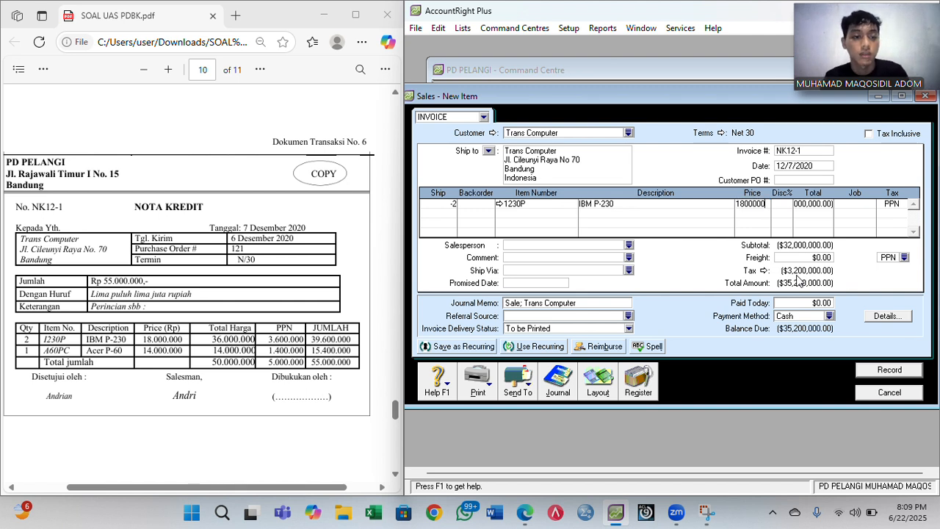
{"action": "key", "text": "Tab"}
{"action": "key", "text": "Tab"}
{"action": "key", "text": "Tab"}
{"action": "key", "text": "Tab"}
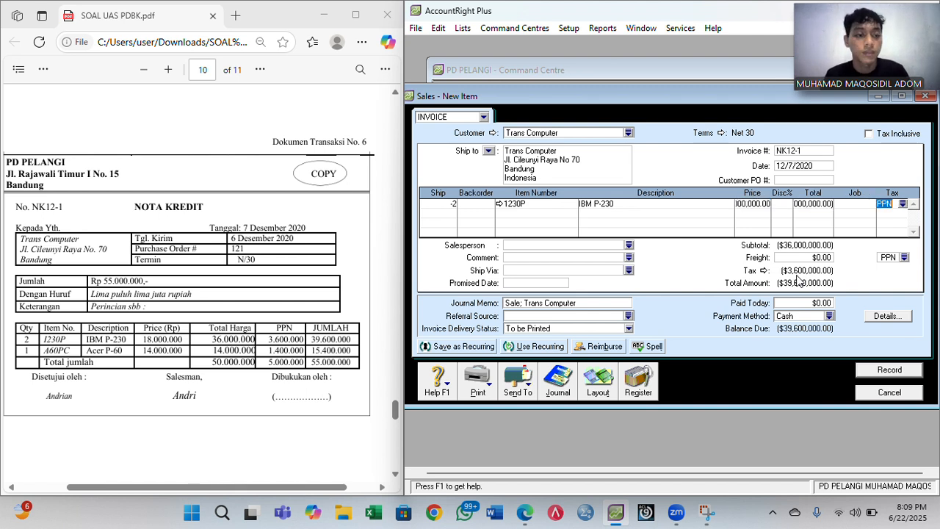
{"action": "key", "text": "Tab"}
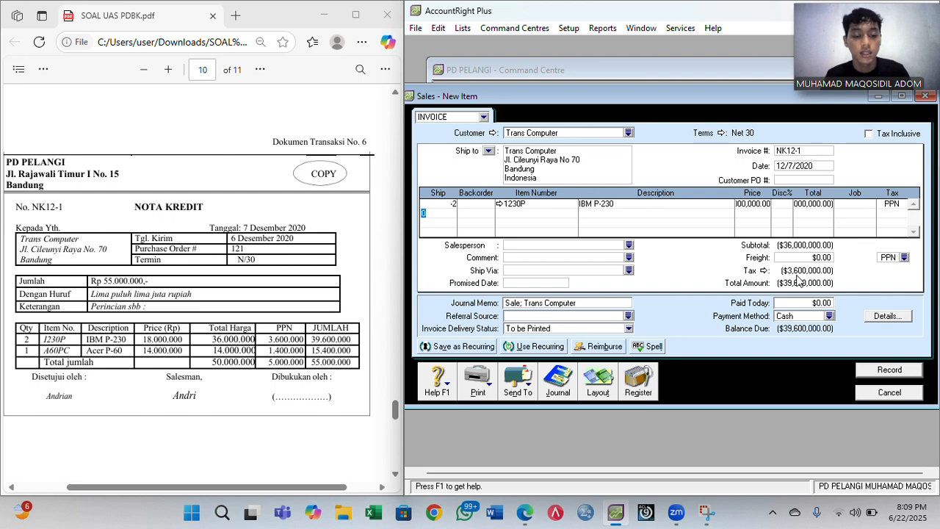
- Add a second return line of -1 × A60PC Acer P-60 at 14,000,000
{"action": "type", "text": "-1"}
{"action": "key", "text": "Tab"}
{"action": "key", "text": "Tab"}
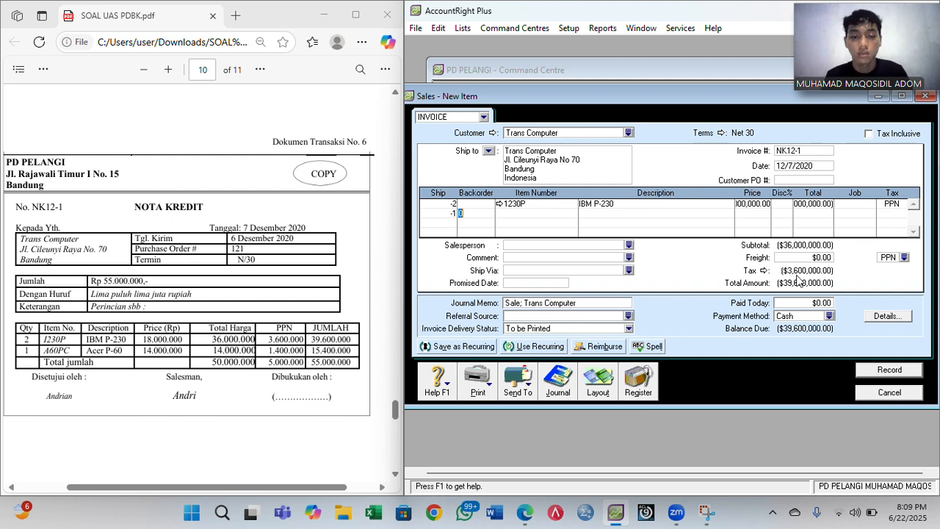
{"action": "double_click", "coordinate": [710, 185]}
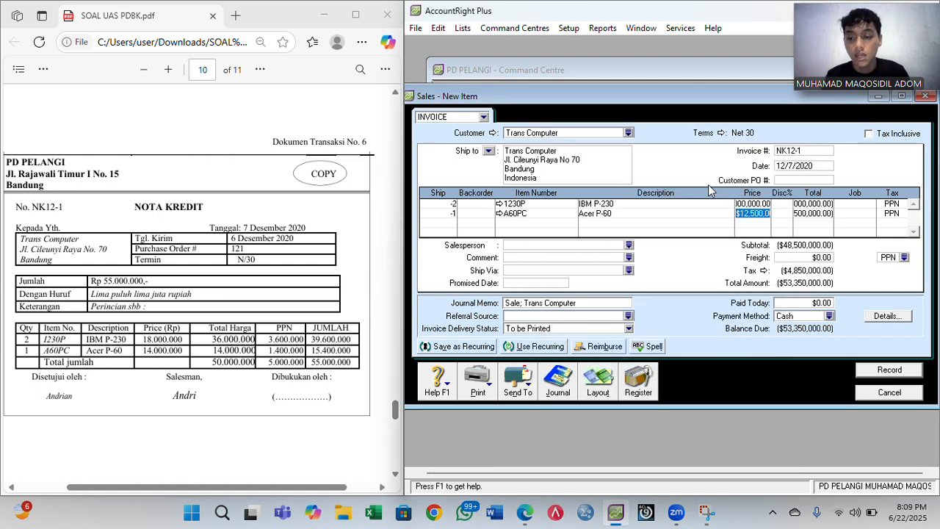
{"action": "type", "text": "14"}
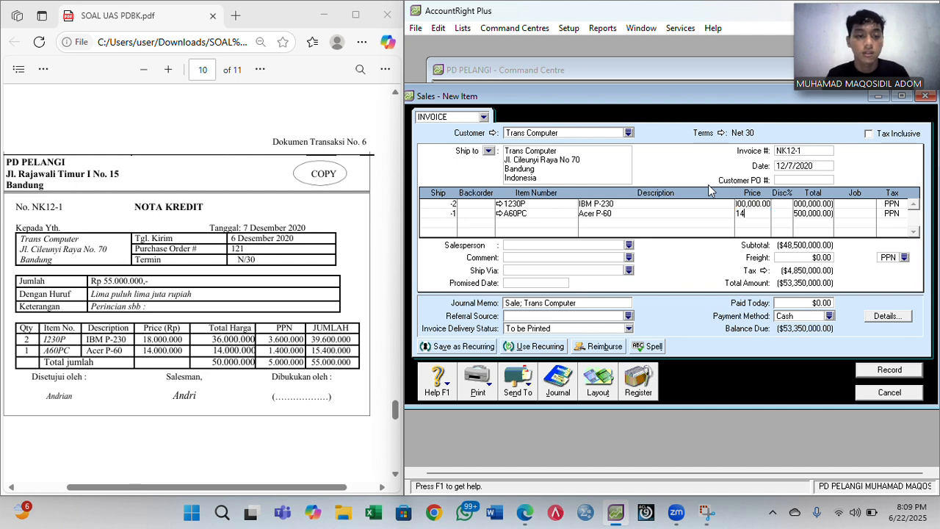
{"action": "type", "text": "000000"}
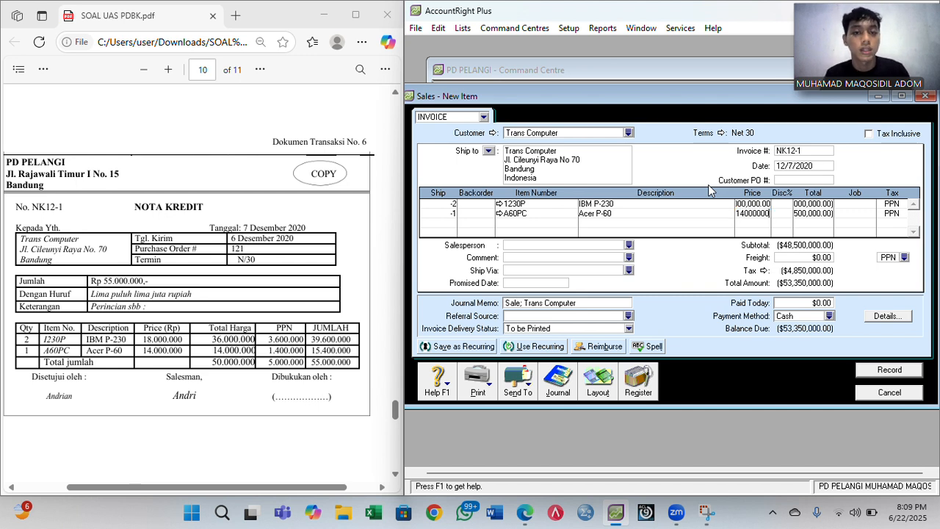
{"action": "key", "text": "Tab"}
{"action": "key", "text": "Tab"}
{"action": "key", "text": "Tab"}
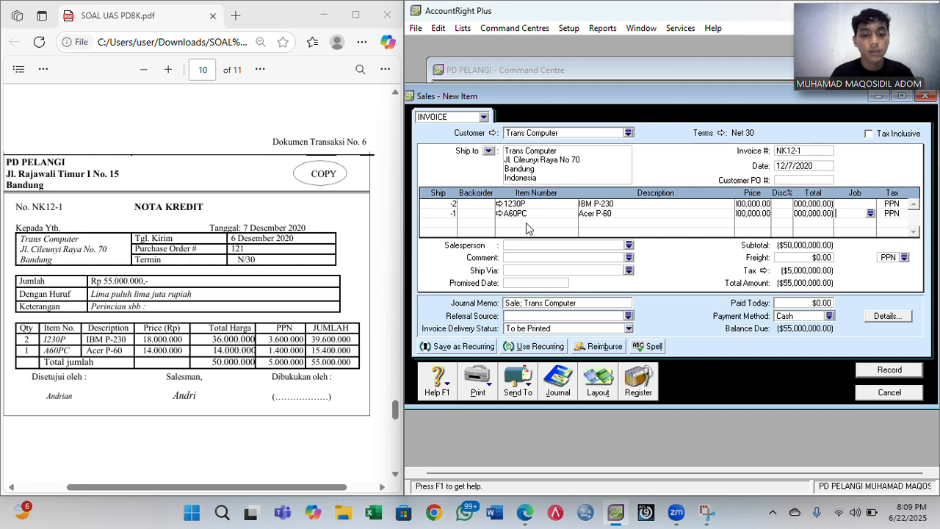
- Set the IBM P-230 item's income account to 4-1200 Sales Return
{"action": "left_click", "coordinate": [499, 204]}
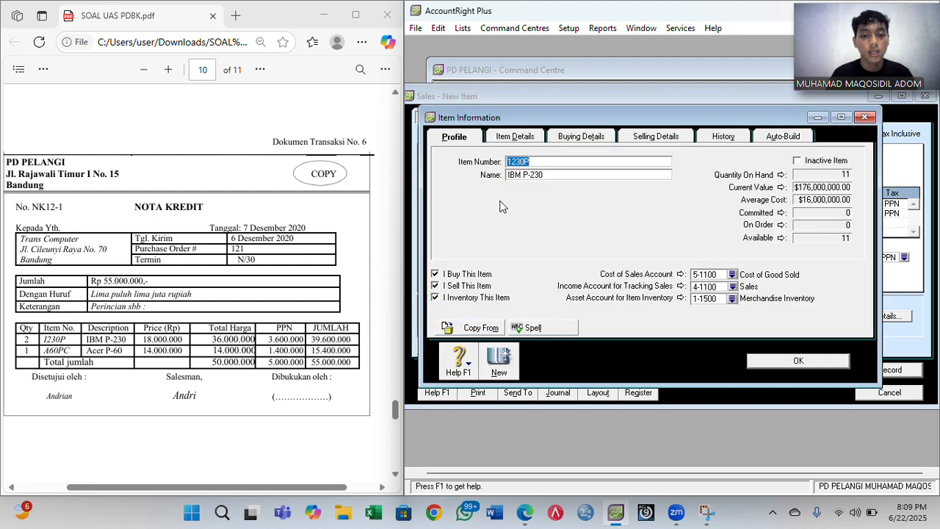
{"action": "left_click", "coordinate": [733, 287]}
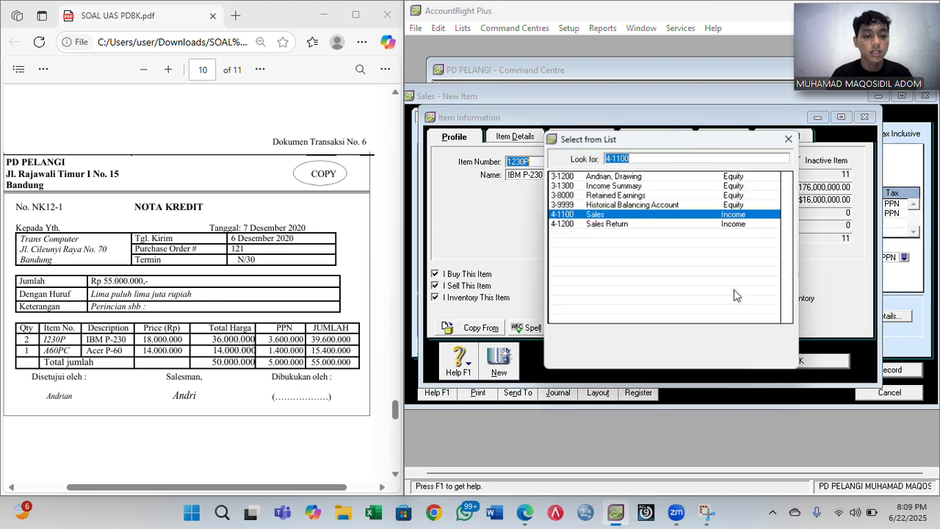
{"action": "left_click", "coordinate": [594, 224]}
{"action": "double_click", "coordinate": [594, 224]}
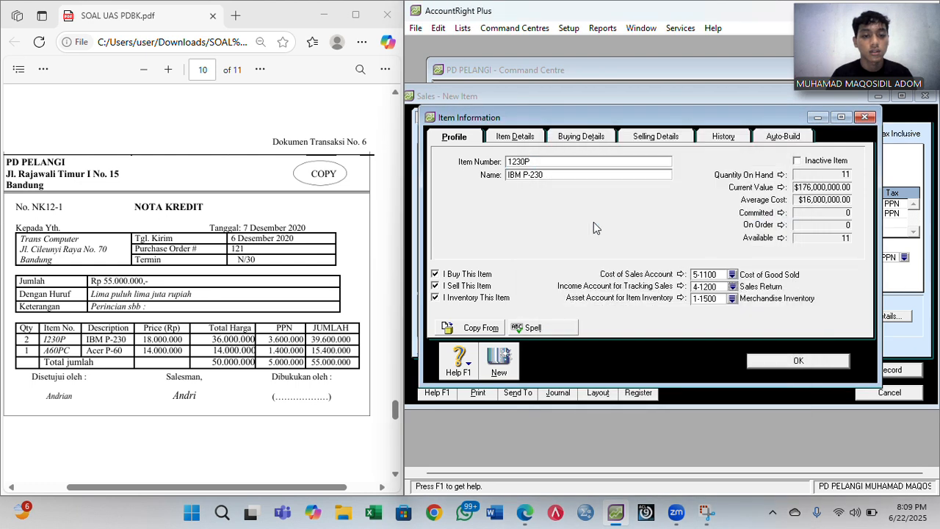
{"action": "left_click", "coordinate": [798, 359]}
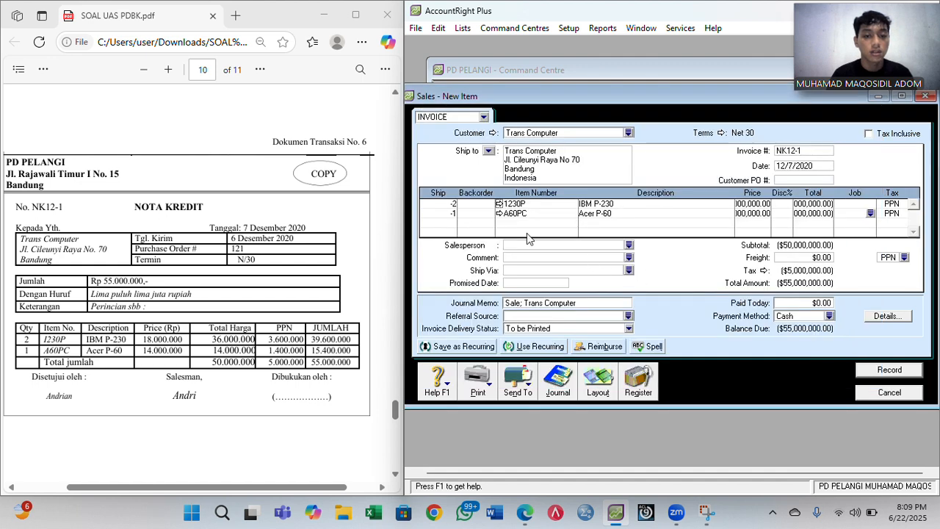
- Set the Acer P-60 item's income account to 4-1200 Sales Return and verify it
{"action": "left_click", "coordinate": [498, 213]}
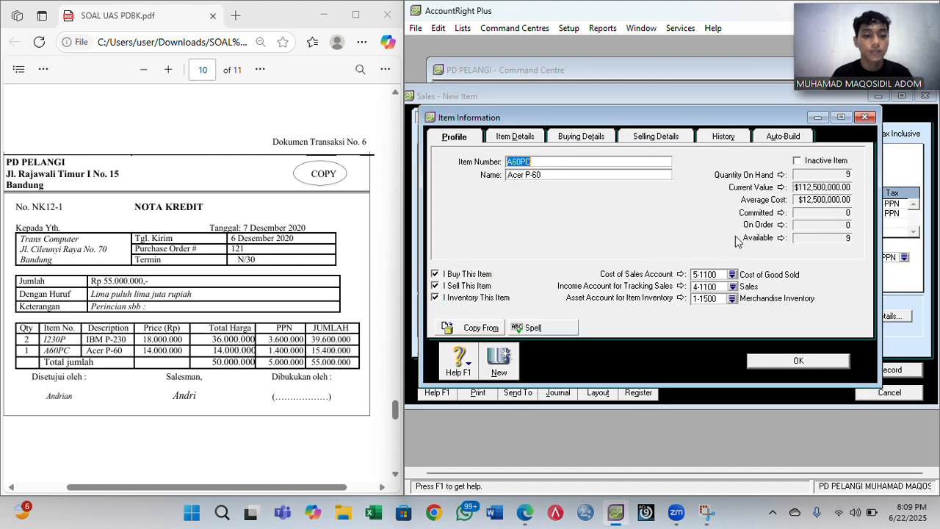
{"action": "left_click", "coordinate": [733, 286]}
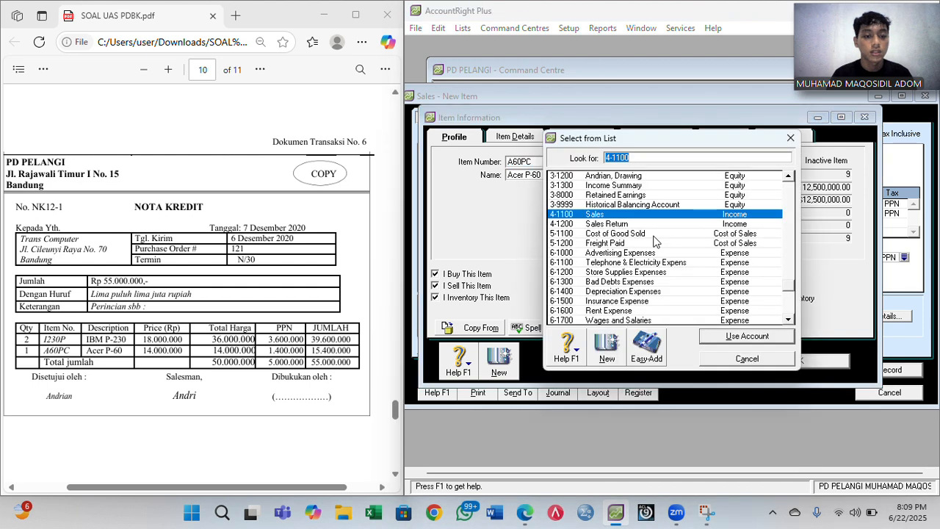
{"action": "double_click", "coordinate": [595, 224]}
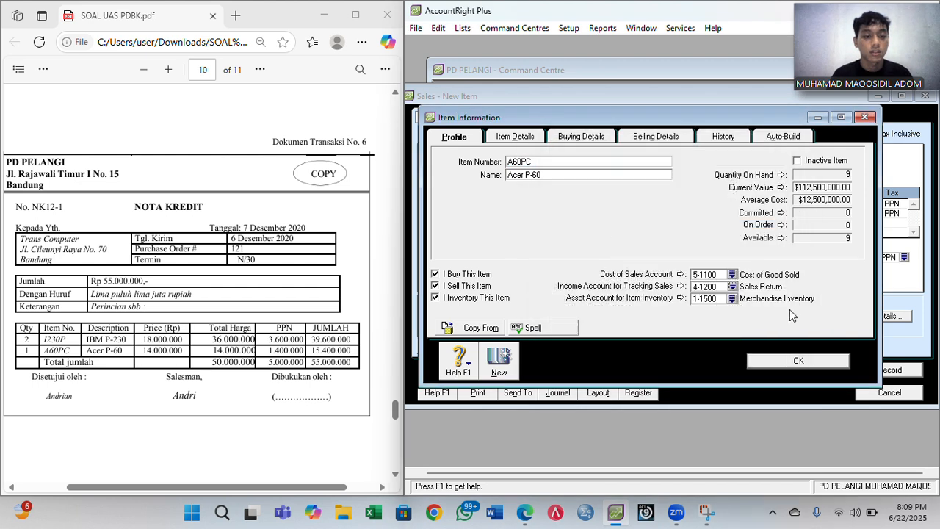
{"action": "left_click", "coordinate": [798, 361]}
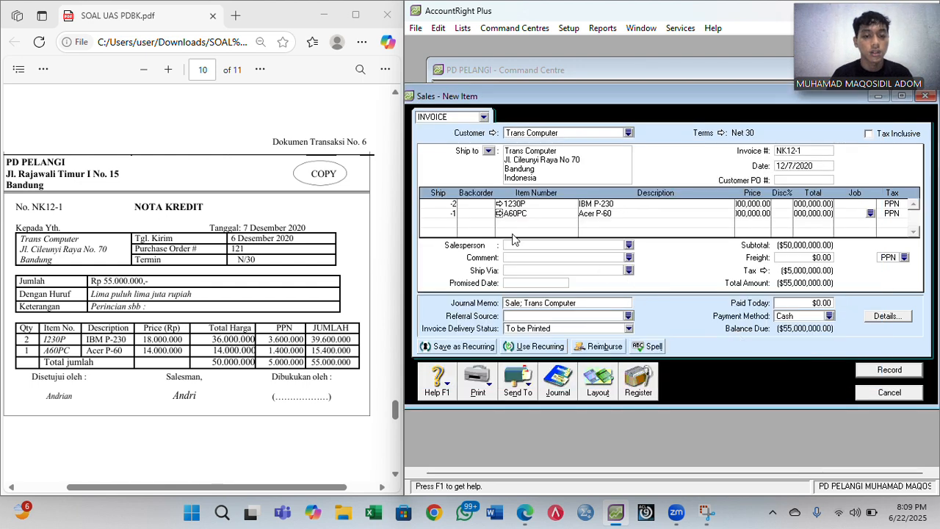
{"action": "left_click", "coordinate": [499, 213]}
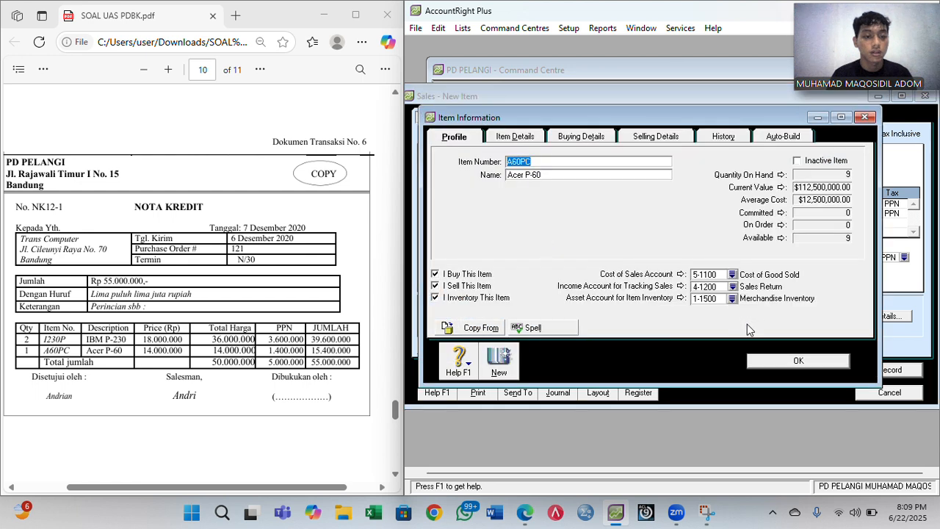
{"action": "left_click", "coordinate": [797, 361]}
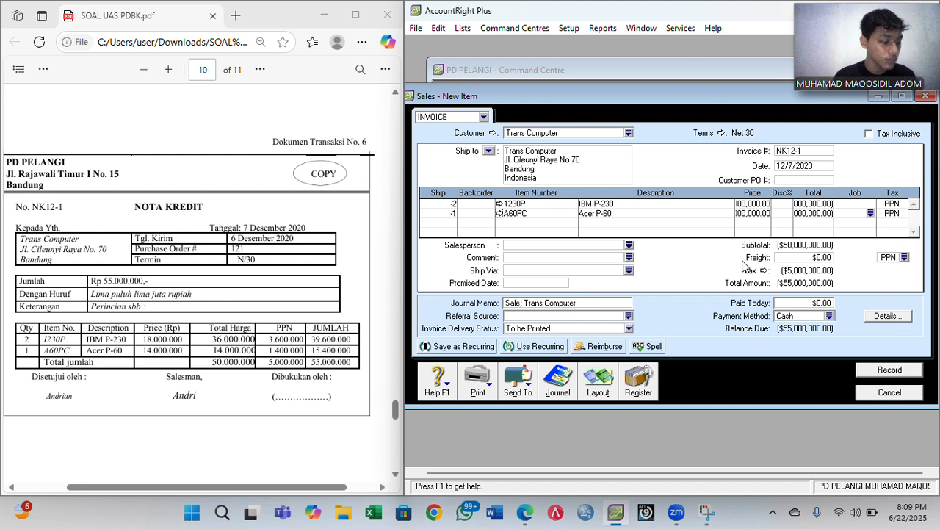
- Record credit note NK12-1 and set the Sales Register start date to 1/1/2020
{"action": "left_click", "coordinate": [885, 373]}
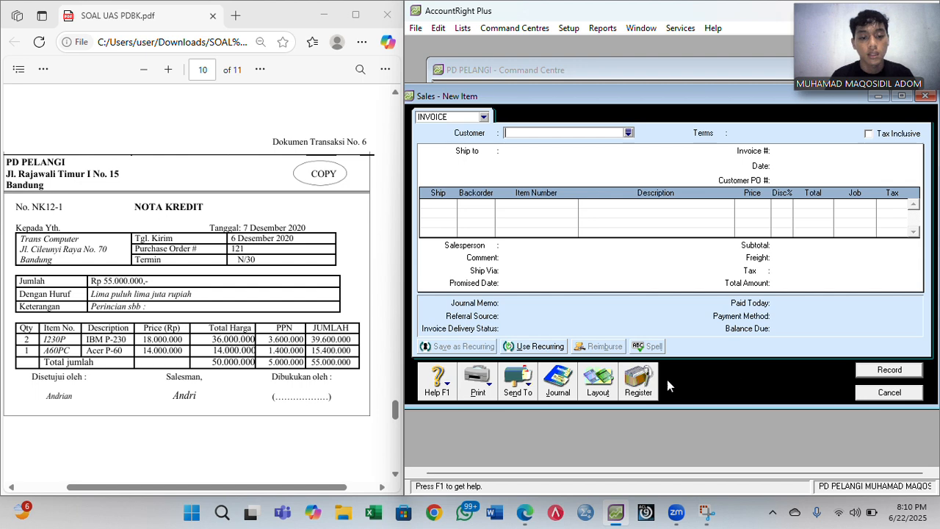
{"action": "left_click", "coordinate": [640, 382]}
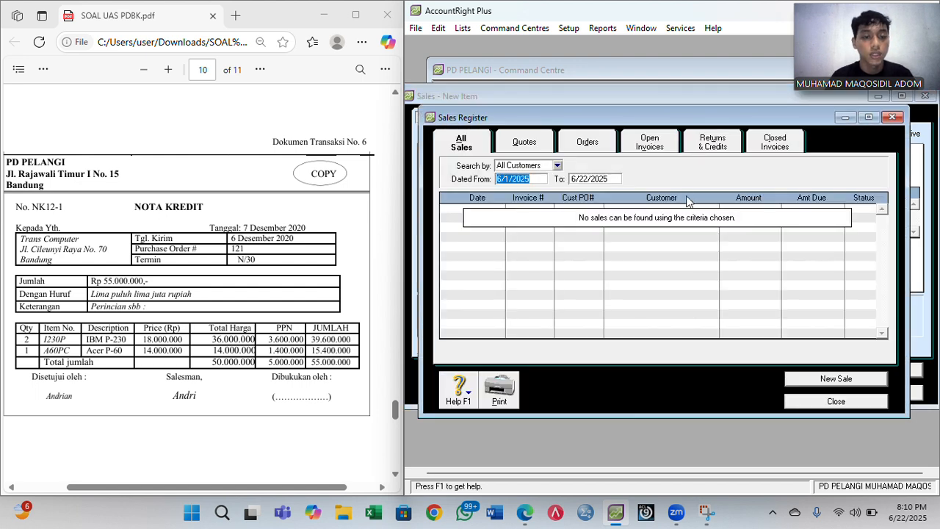
{"action": "left_click", "coordinate": [540, 179]}
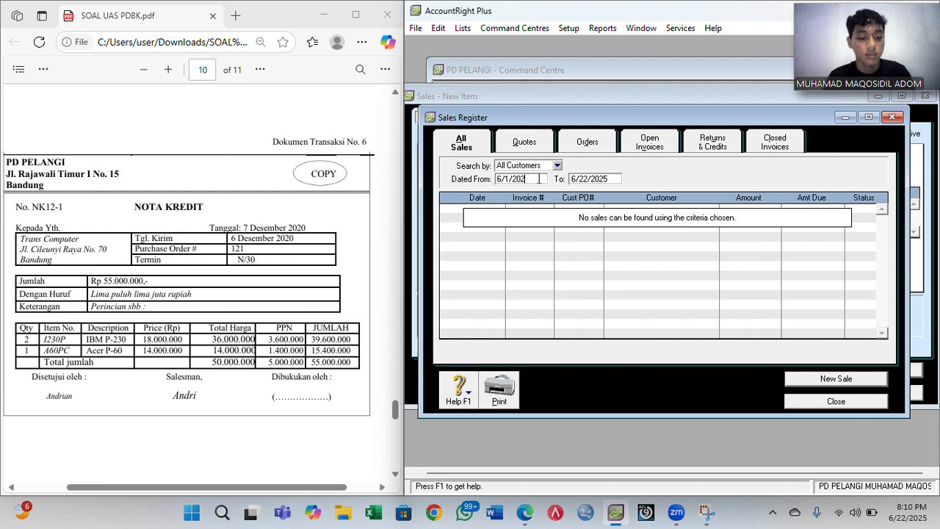
{"action": "type", "text": "0"}
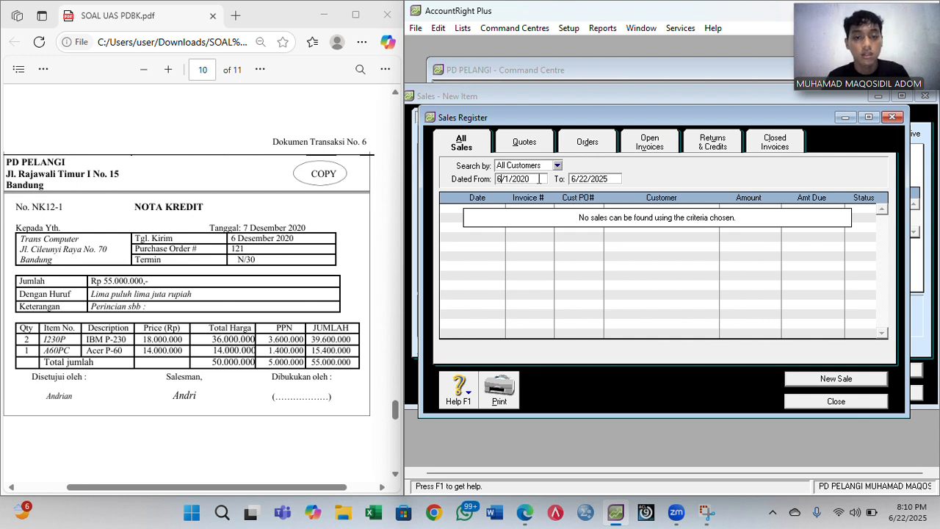
{"action": "key", "text": "BackSpace"}
{"action": "type", "text": "1"}
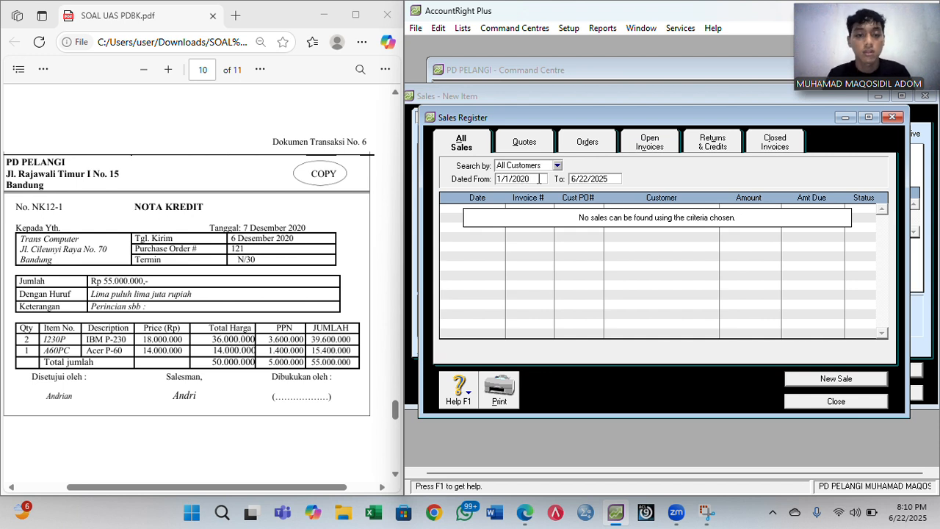
- Set the Sales Register end date to 12/31/2020
{"action": "left_click", "coordinate": [601, 178]}
{"action": "left_click", "coordinate": [601, 177]}
{"action": "key", "text": "BackSpace"}
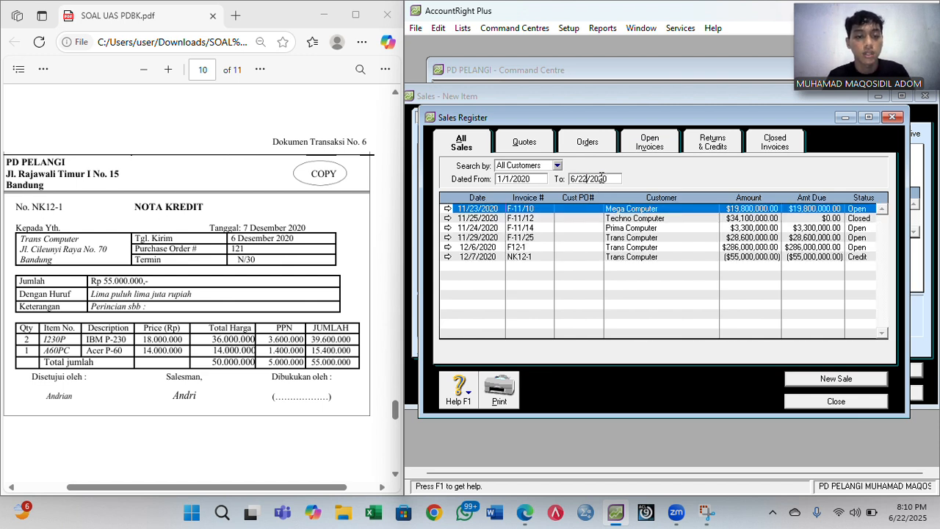
{"action": "key", "text": "BackSpace"}
{"action": "key", "text": "BackSpace"}
{"action": "type", "text": "31"}
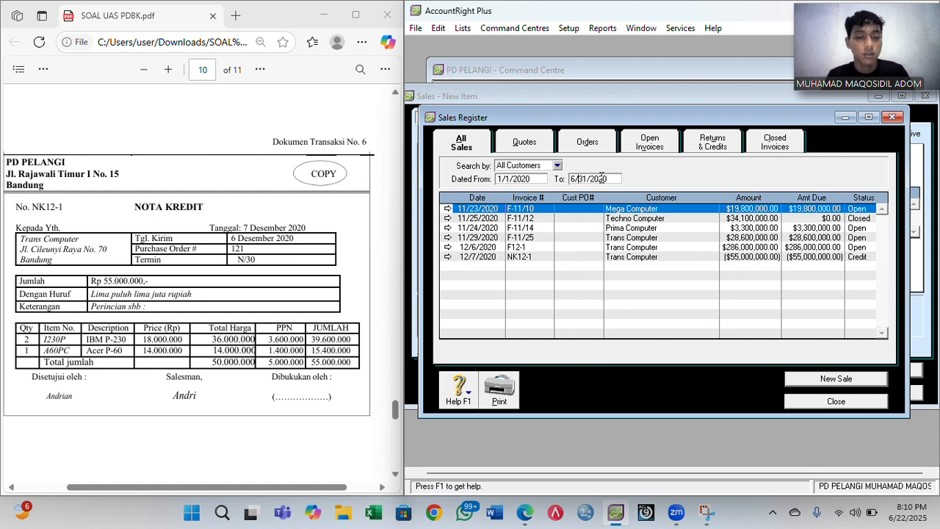
{"action": "key", "text": "BackSpace"}
{"action": "type", "text": "12"}
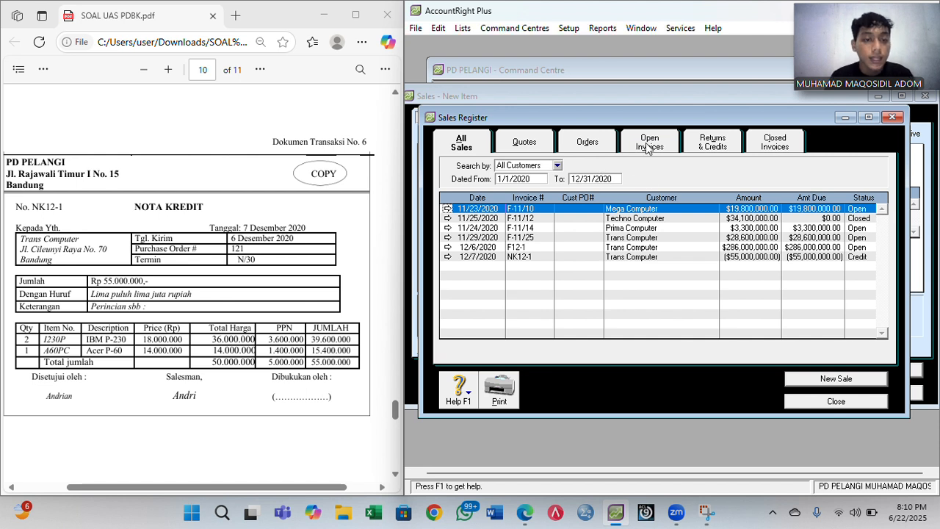
- Open the settlement for credit NK12-1 and date it 12/7/2020
{"action": "left_click", "coordinate": [713, 143]}
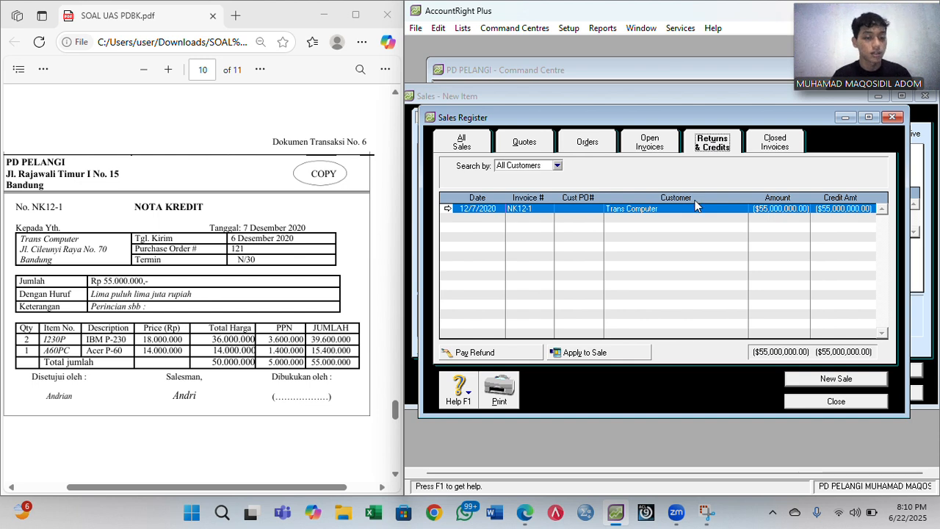
{"action": "left_click", "coordinate": [589, 353]}
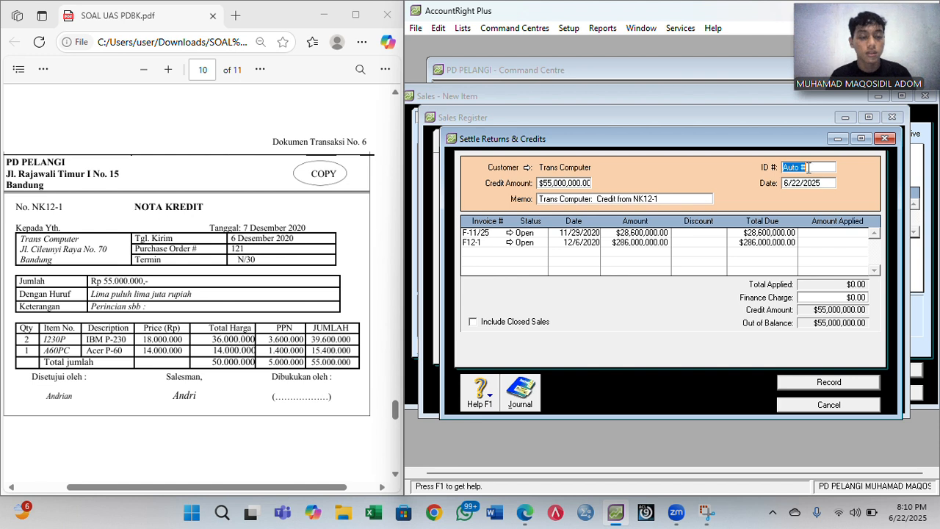
{"action": "type", "text": "NK"}
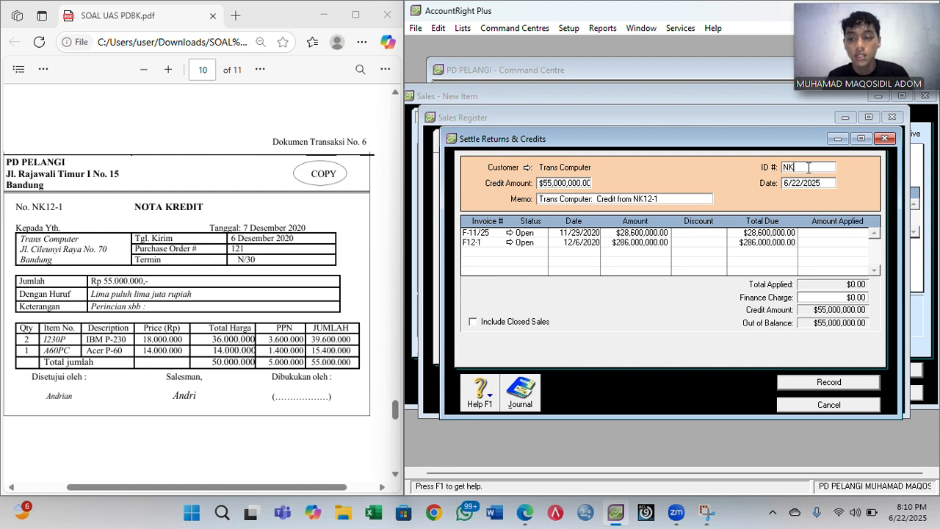
{"action": "type", "text": "12-1"}
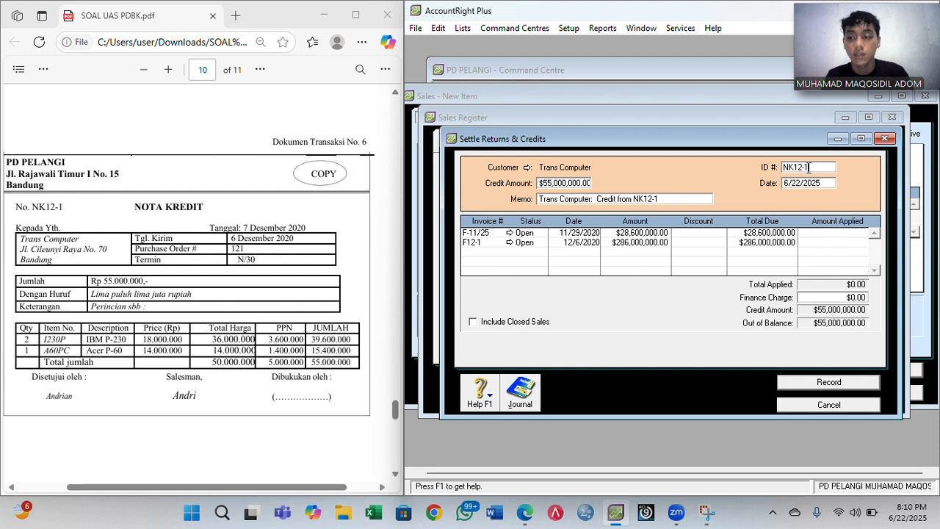
{"action": "left_click", "coordinate": [824, 182]}
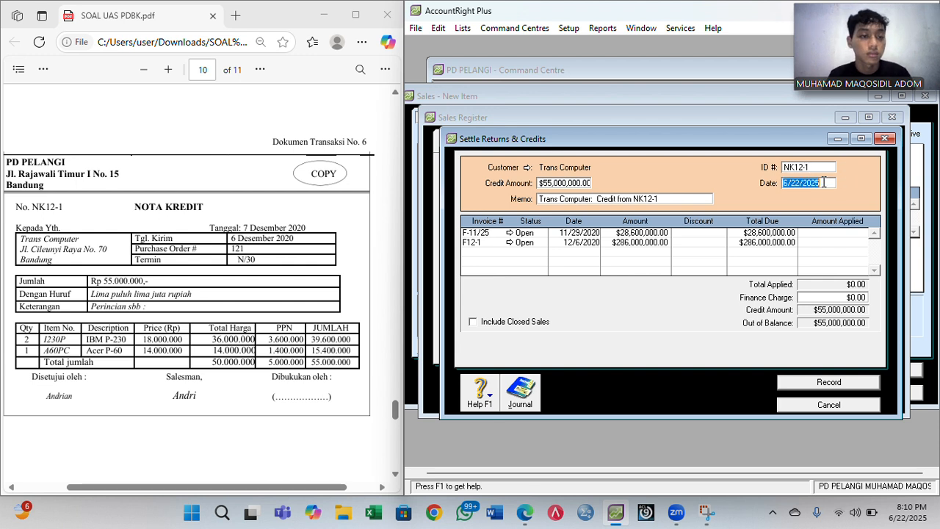
{"action": "left_click", "coordinate": [824, 183]}
{"action": "key", "text": "Left"}
{"action": "key", "text": "Left"}
{"action": "key", "text": "Left"}
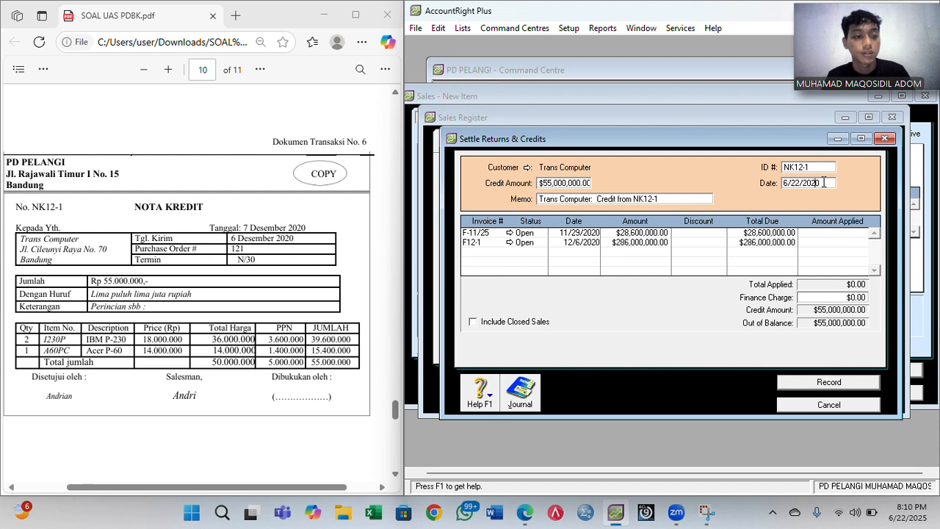
{"action": "key", "text": "BackSpace"}
{"action": "key", "text": "BackSpace"}
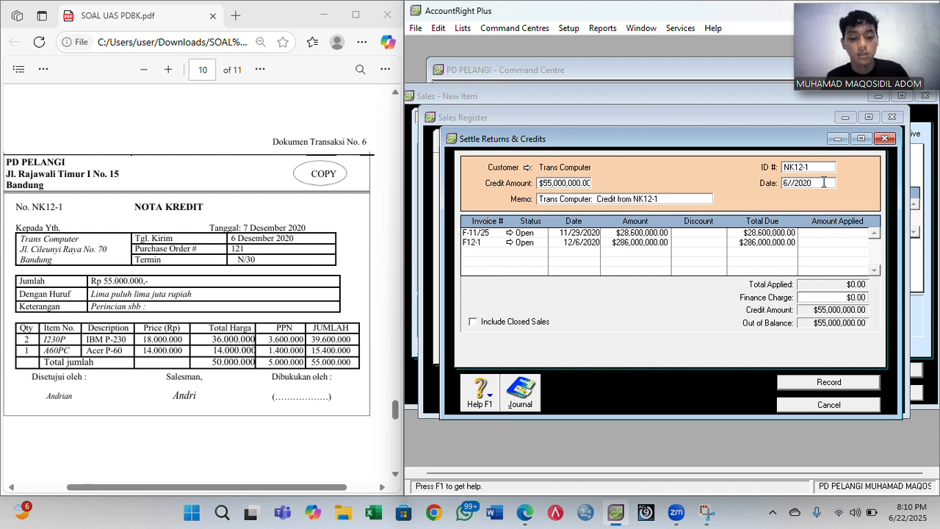
{"action": "type", "text": "7"}
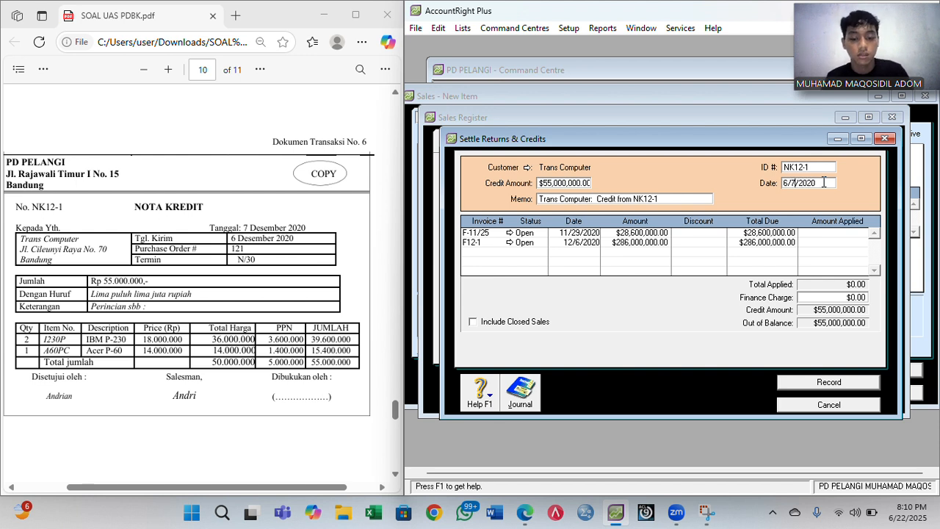
{"action": "key", "text": "Left"}
{"action": "key", "text": "Left"}
{"action": "key", "text": "BackSpace"}
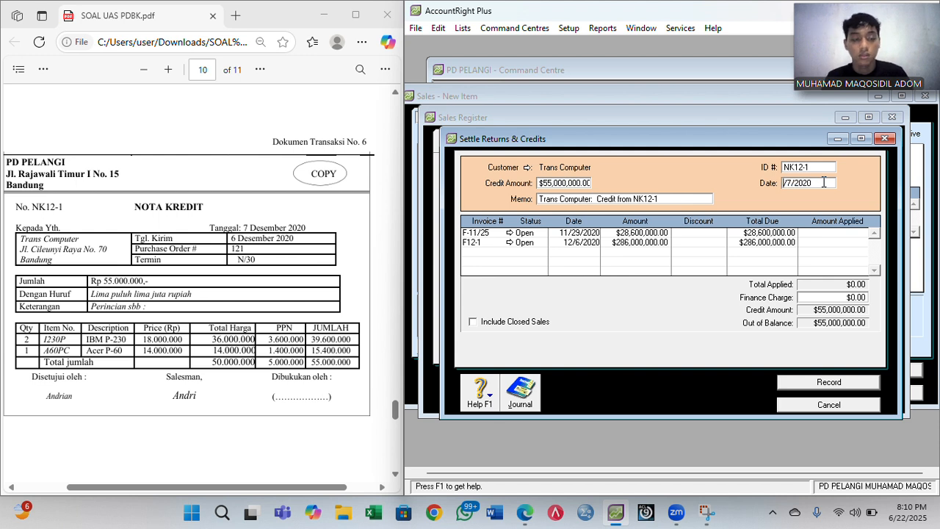
{"action": "type", "text": "12"}
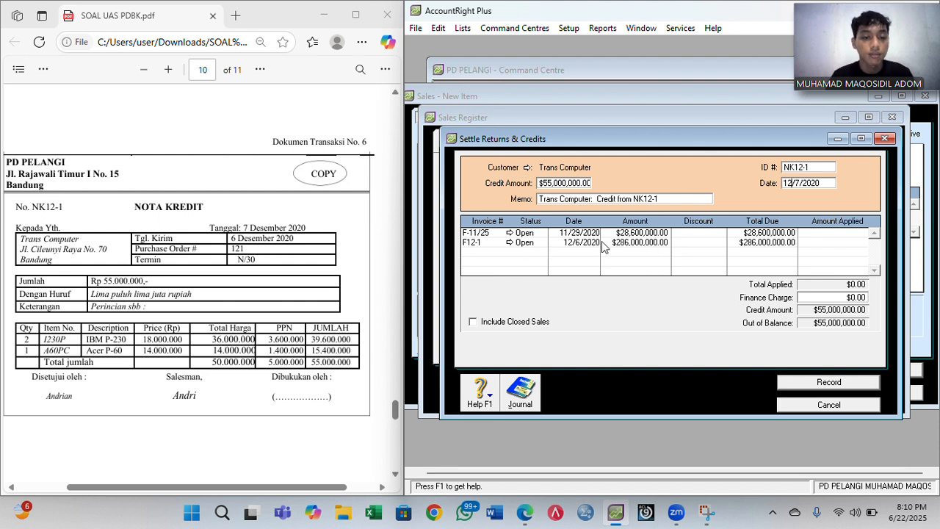
- Apply $55,000,000 against invoice F12-1 and record the settlement
{"action": "left_click", "coordinate": [828, 242]}
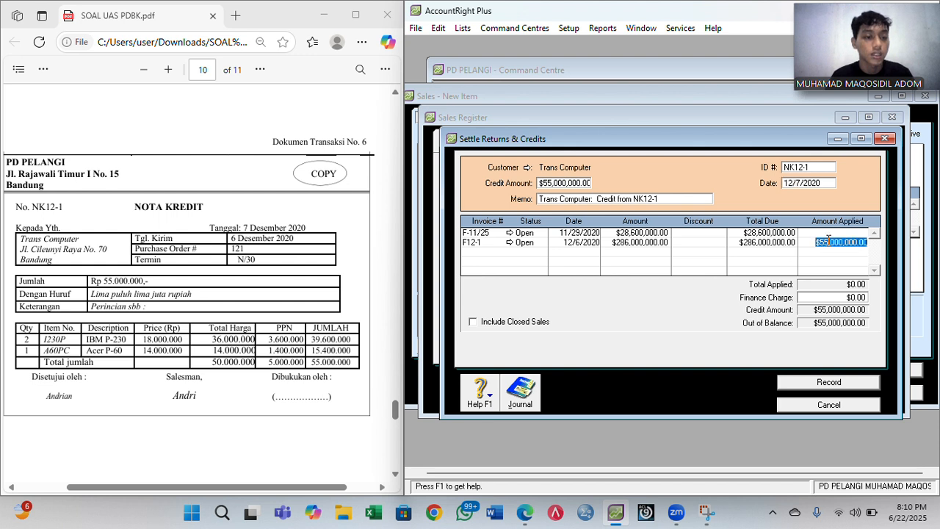
{"action": "left_click", "coordinate": [824, 297]}
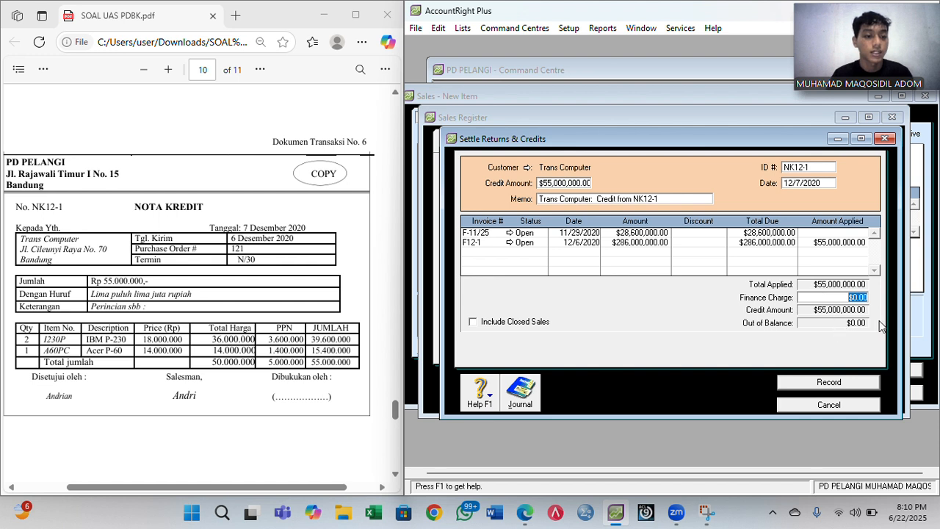
{"action": "left_click", "coordinate": [824, 388]}
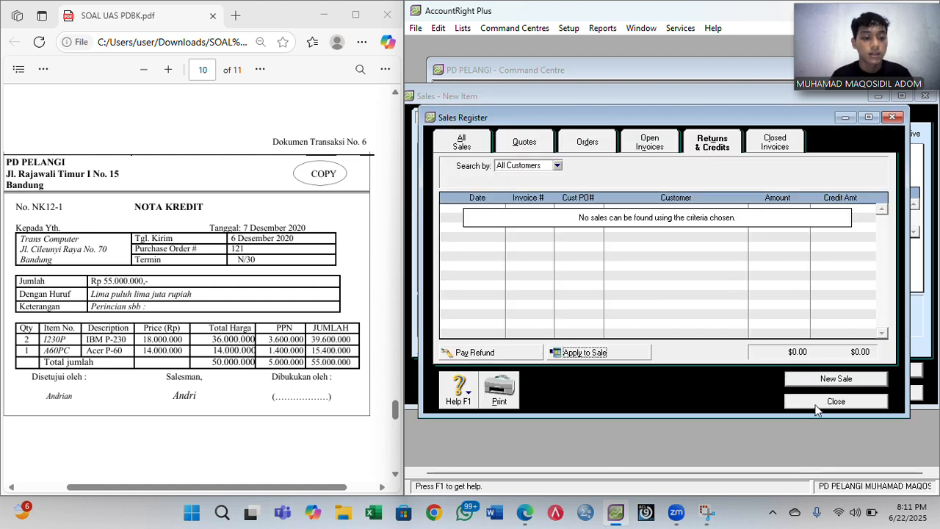
- Close the Sales Register and discard the empty sales invoice
{"action": "left_click", "coordinate": [818, 406]}
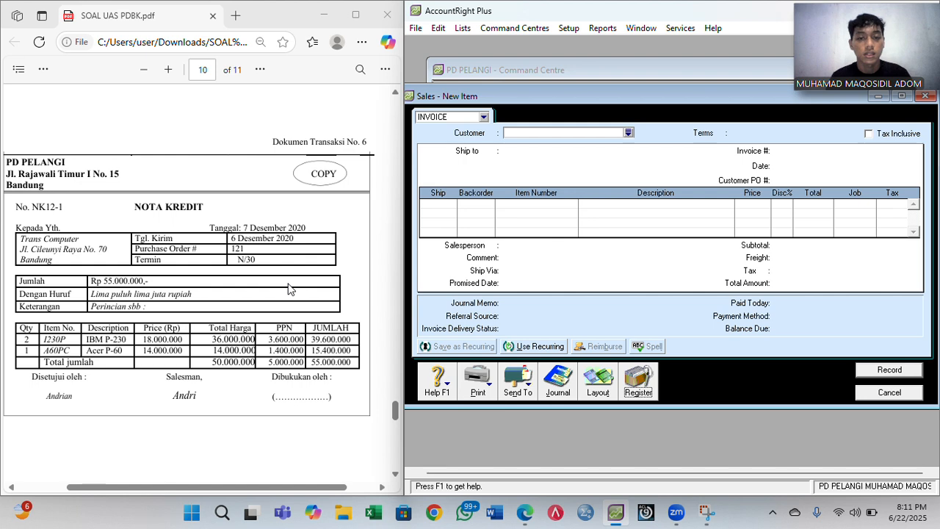
{"action": "scroll", "coordinate": [288, 289], "scroll_direction": "down", "scroll_amount": 5}
{"action": "scroll", "coordinate": [288, 288], "scroll_direction": "down", "scroll_amount": 12}
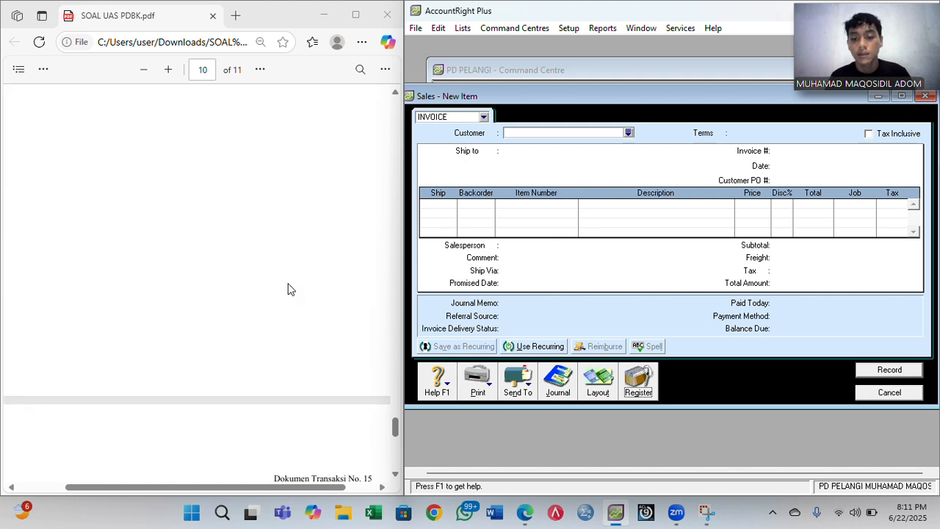
{"action": "scroll", "coordinate": [288, 289], "scroll_direction": "down", "scroll_amount": 3}
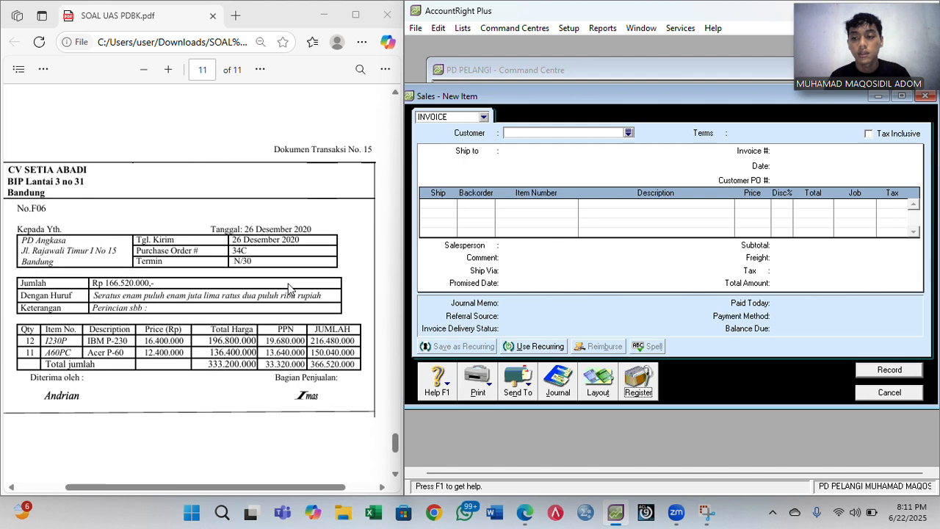
{"action": "scroll", "coordinate": [288, 289], "scroll_direction": "left", "scroll_amount": 1}
{"action": "scroll", "coordinate": [288, 288], "scroll_direction": "left", "scroll_amount": 1}
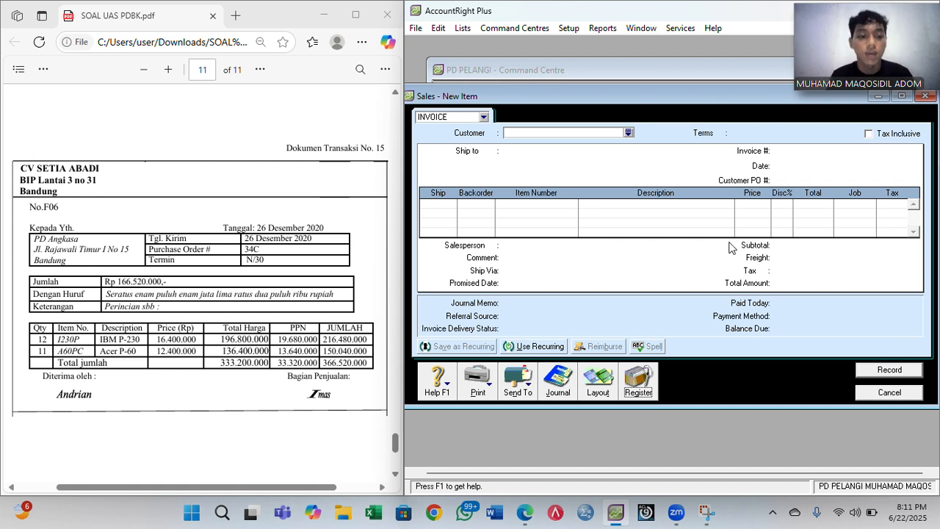
{"action": "left_click", "coordinate": [893, 395]}
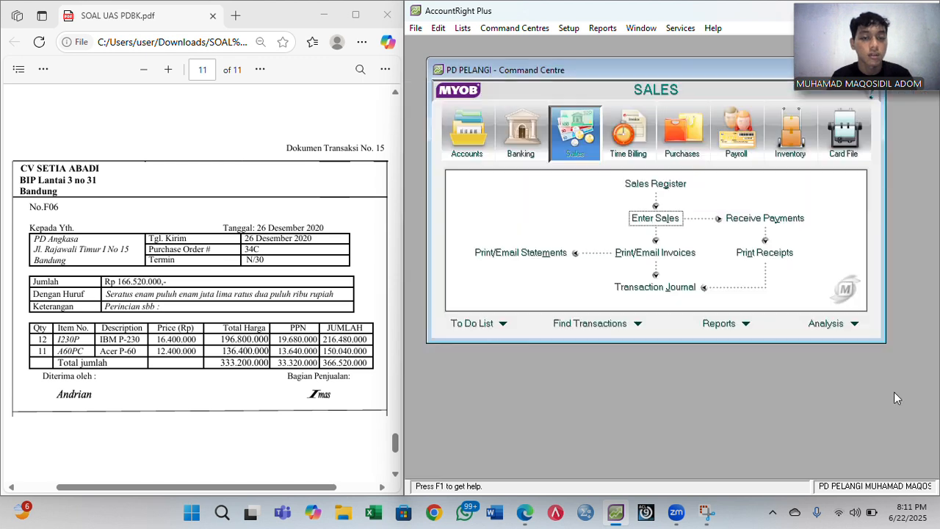
- Start a new purchase bill in Enter Purchases with the Item layout
{"action": "left_click", "coordinate": [677, 147]}
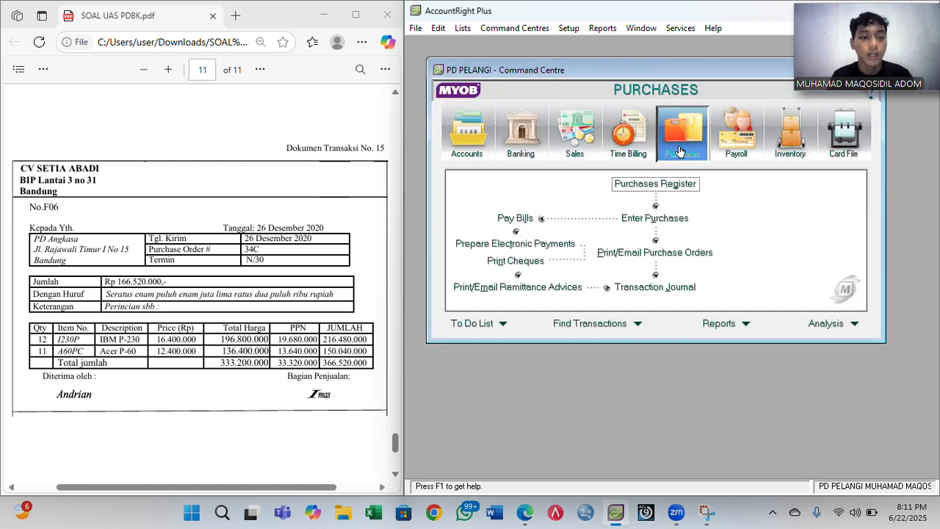
{"action": "left_click", "coordinate": [670, 220]}
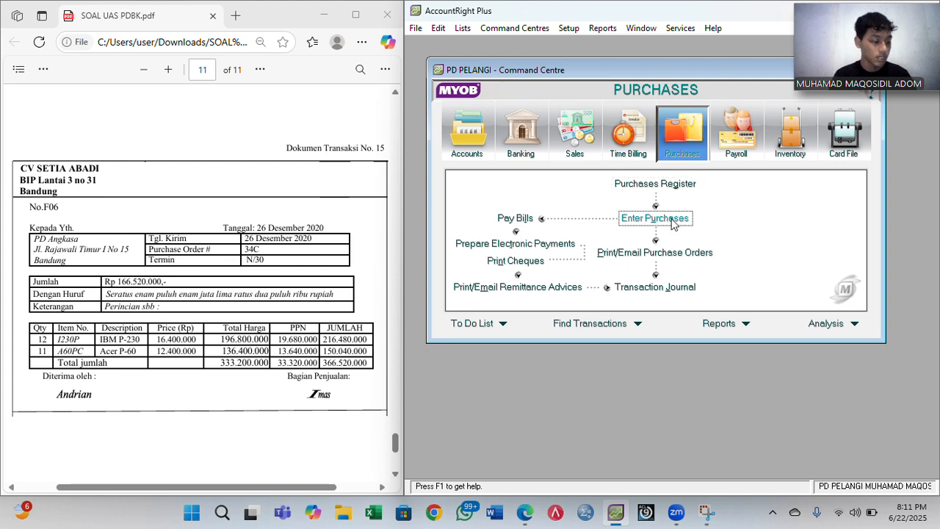
{"action": "left_click", "coordinate": [649, 382]}
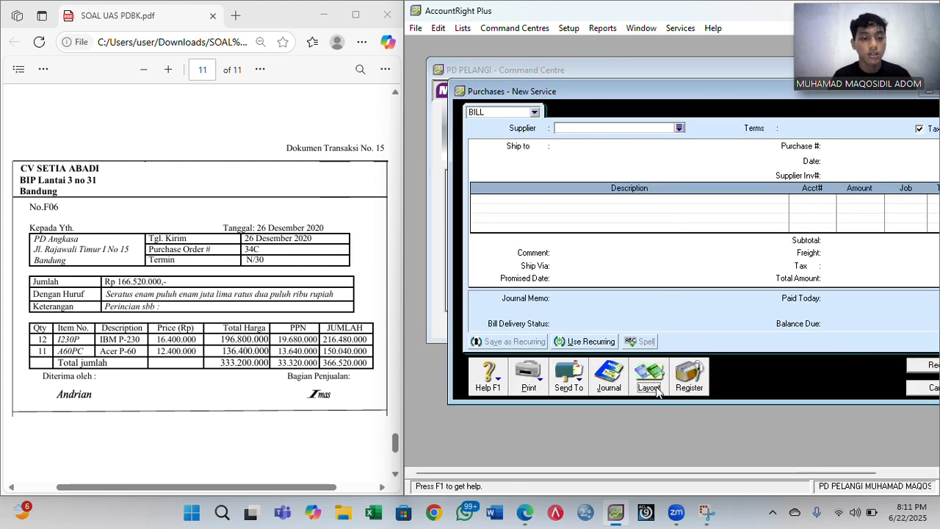
{"action": "left_click", "coordinate": [553, 247]}
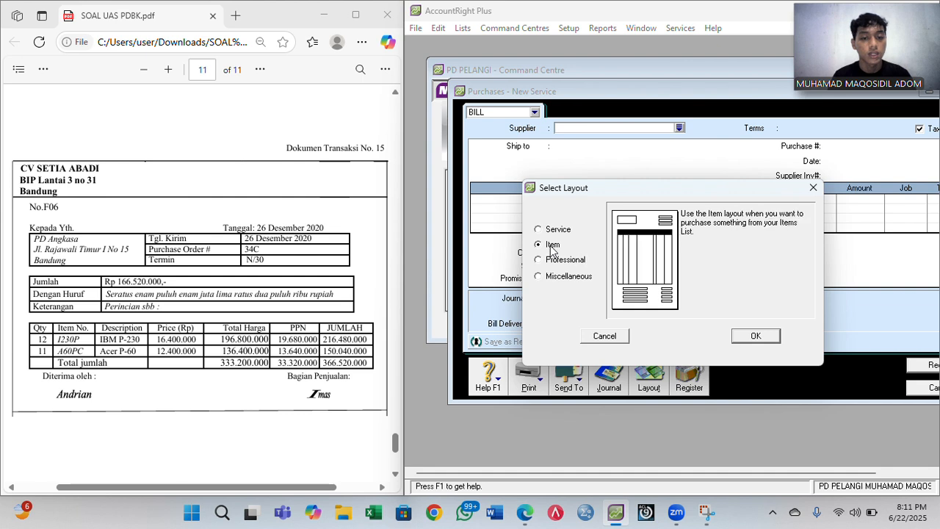
{"action": "left_click", "coordinate": [757, 337]}
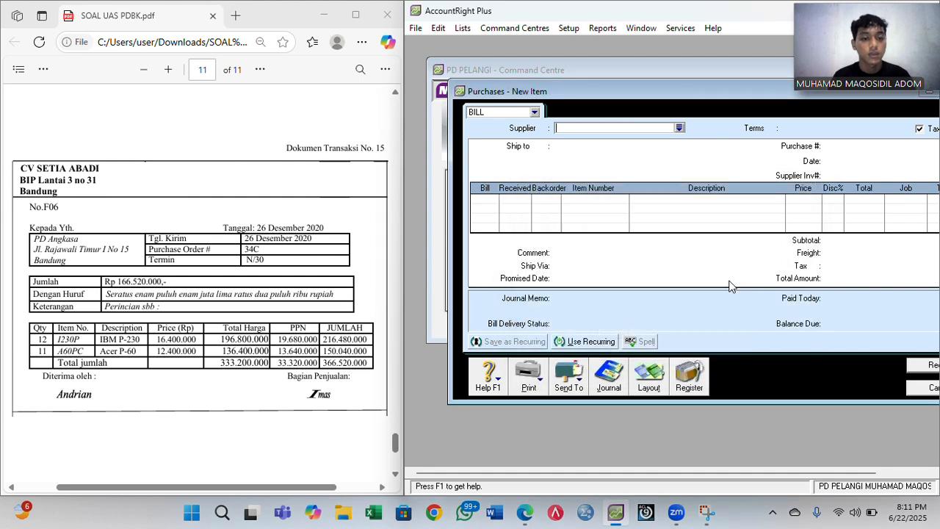
- Choose CV Setia Abadi as the supplier with Net 30 credit terms
{"action": "left_click_drag", "start_coordinate": [603, 91], "coordinate": [542, 85]}
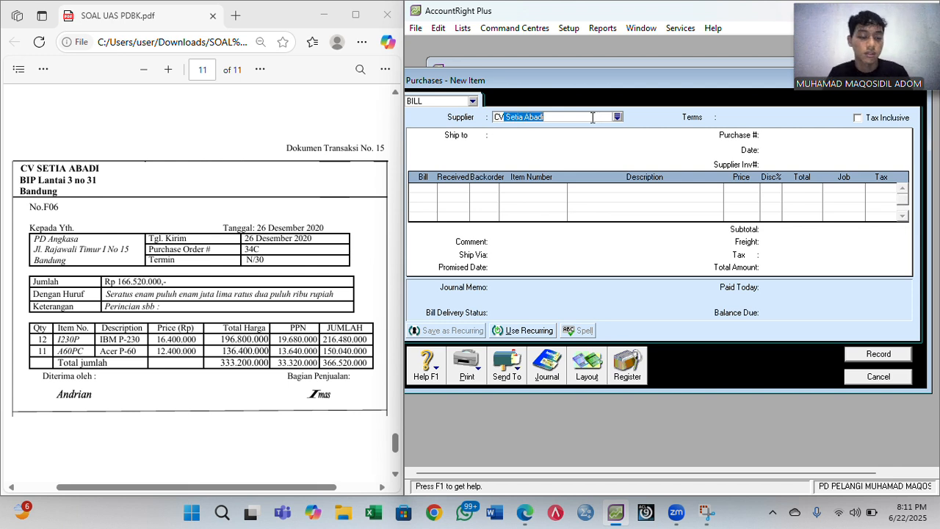
{"action": "key", "text": "Tab"}
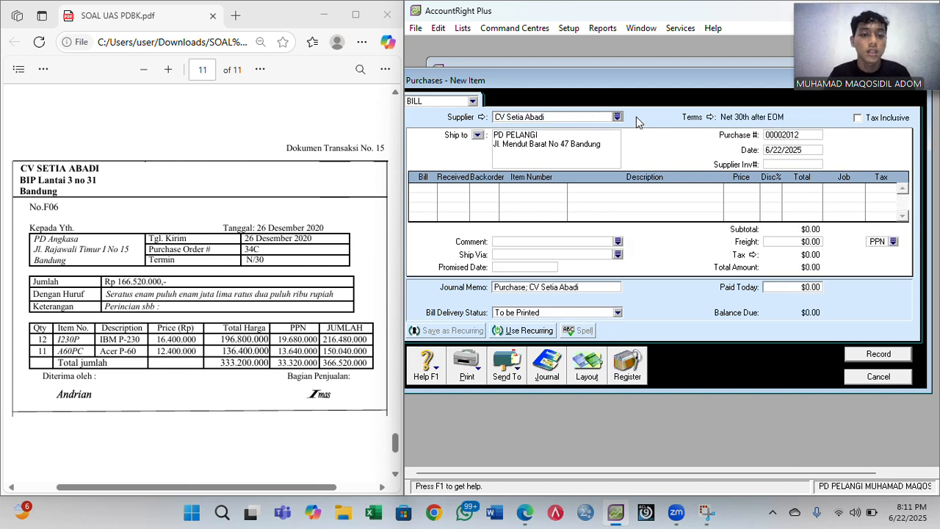
{"action": "left_click", "coordinate": [709, 118]}
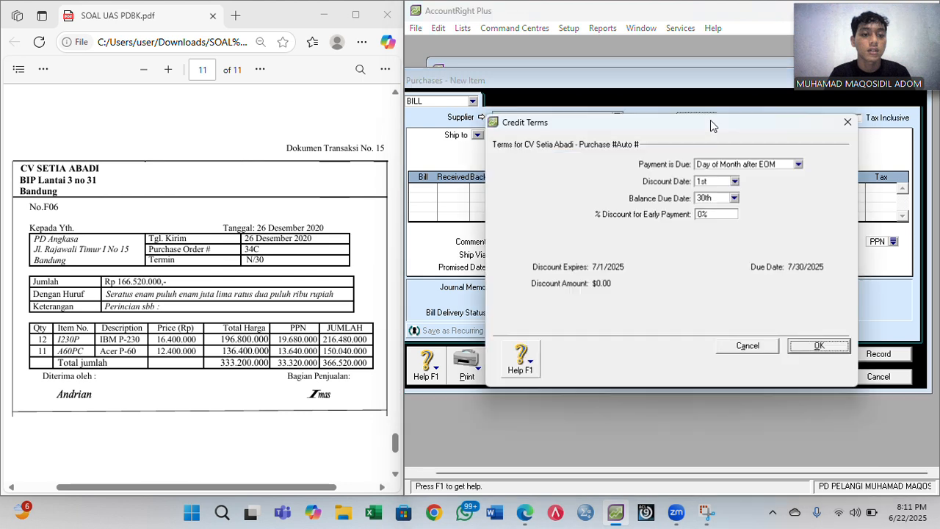
{"action": "left_click", "coordinate": [754, 163]}
{"action": "left_click", "coordinate": [743, 194]}
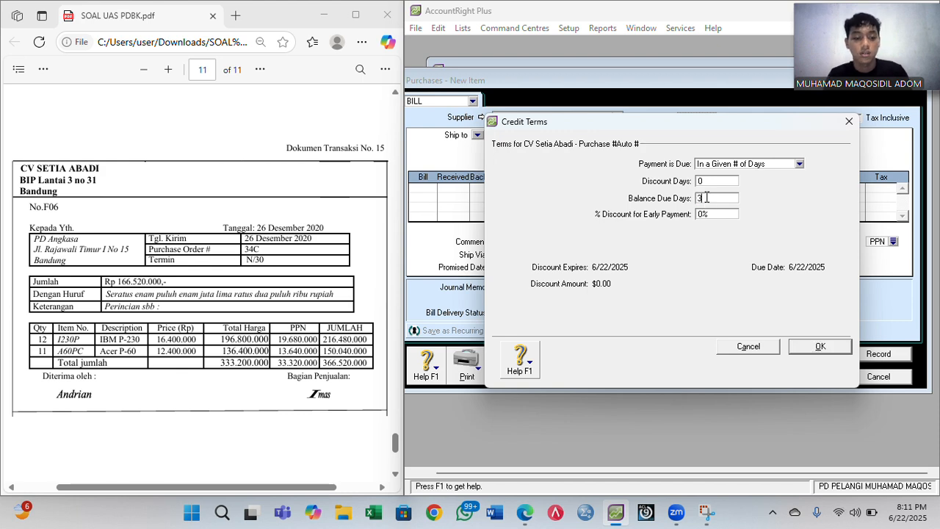
{"action": "left_click", "coordinate": [819, 346]}
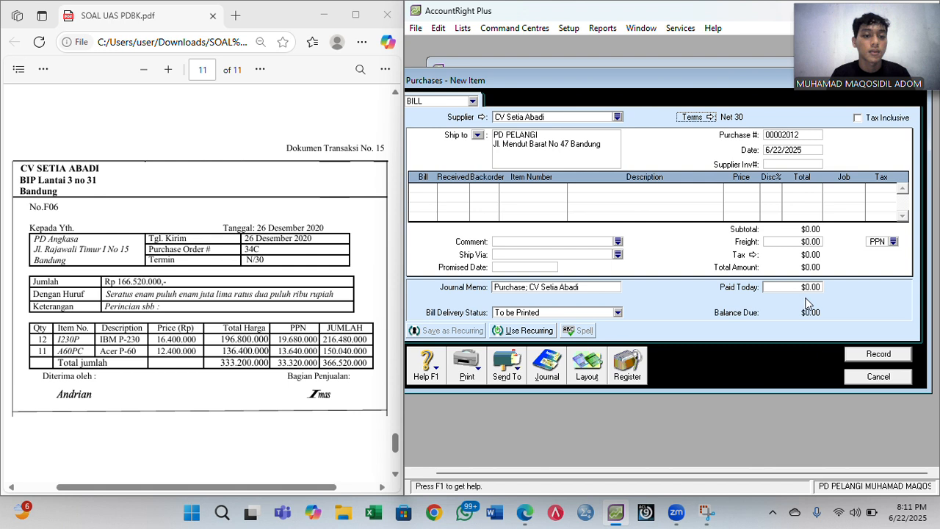
- Set purchase number F06 and bill date 12/26/2020
{"action": "left_click", "coordinate": [775, 138]}
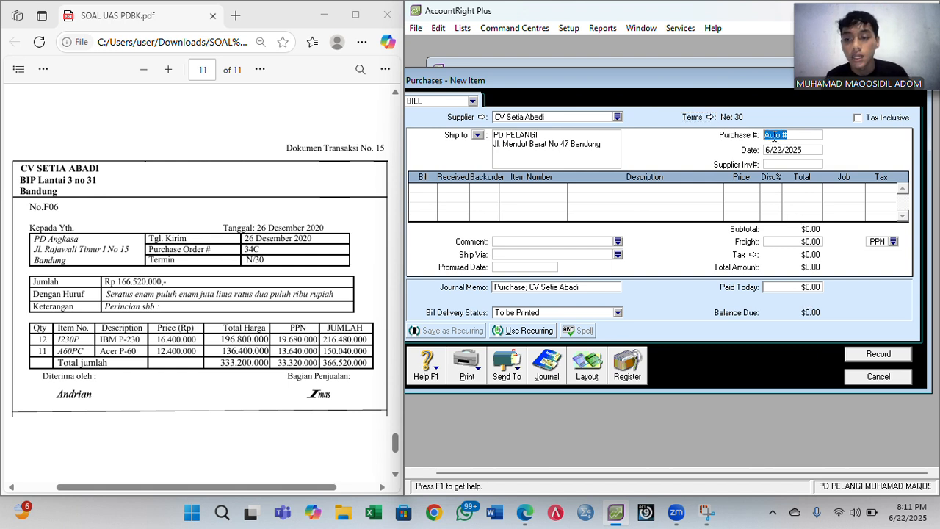
{"action": "type", "text": "F"}
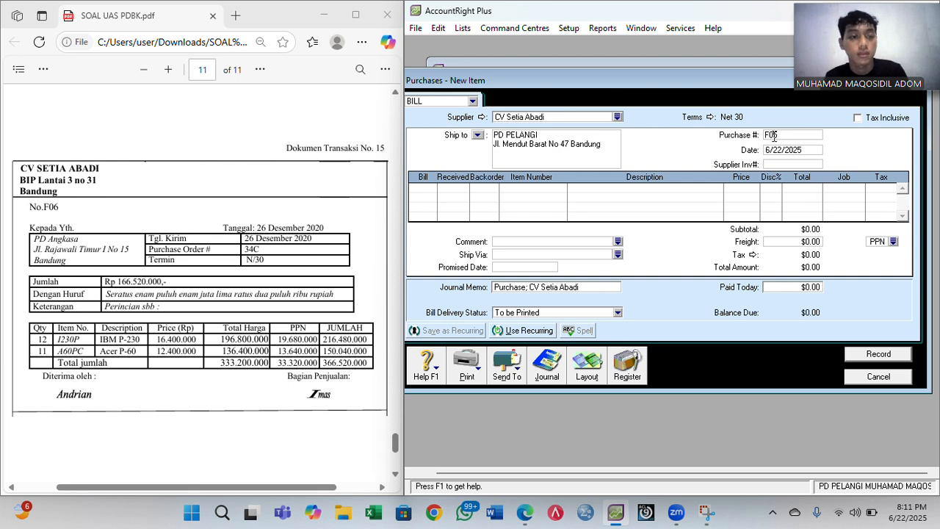
{"action": "type", "text": "06"}
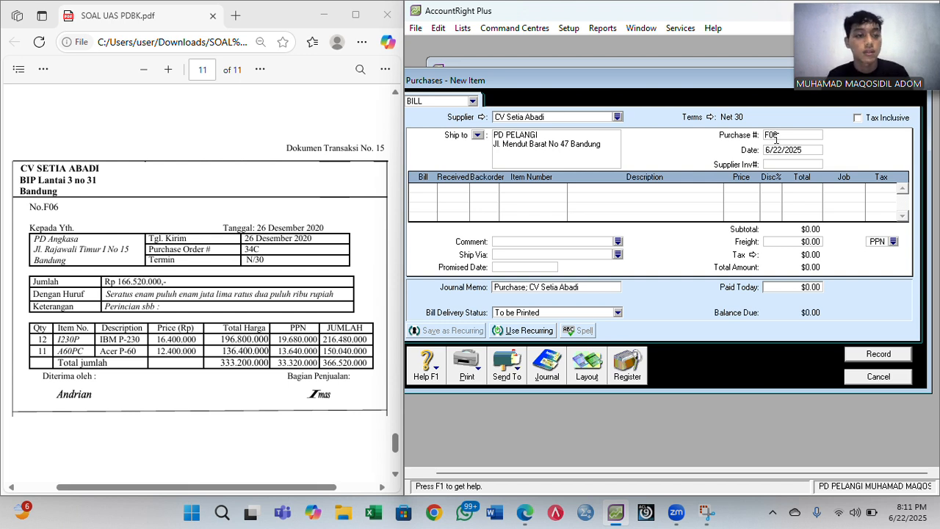
{"action": "left_click", "coordinate": [786, 149]}
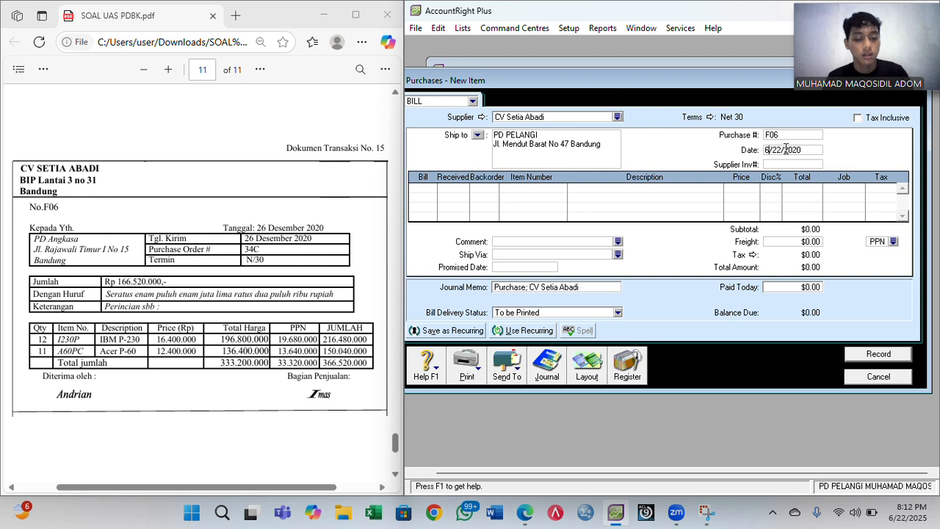
{"action": "key", "text": "BackSpace"}
{"action": "type", "text": "12/26"}
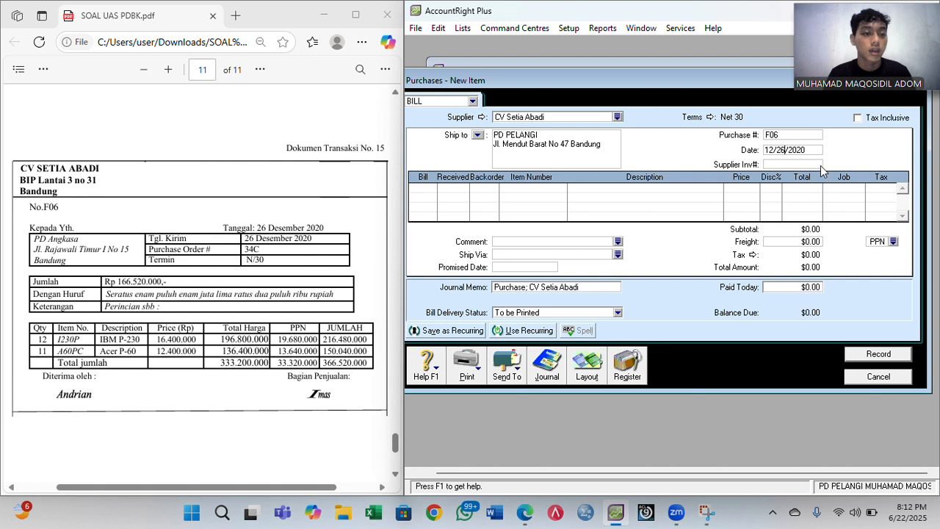
{"action": "left_click", "coordinate": [429, 188]}
- Add a first bill line of 12 × 1230P IBM P-230 at 16,400,000
{"action": "type", "text": "12"}
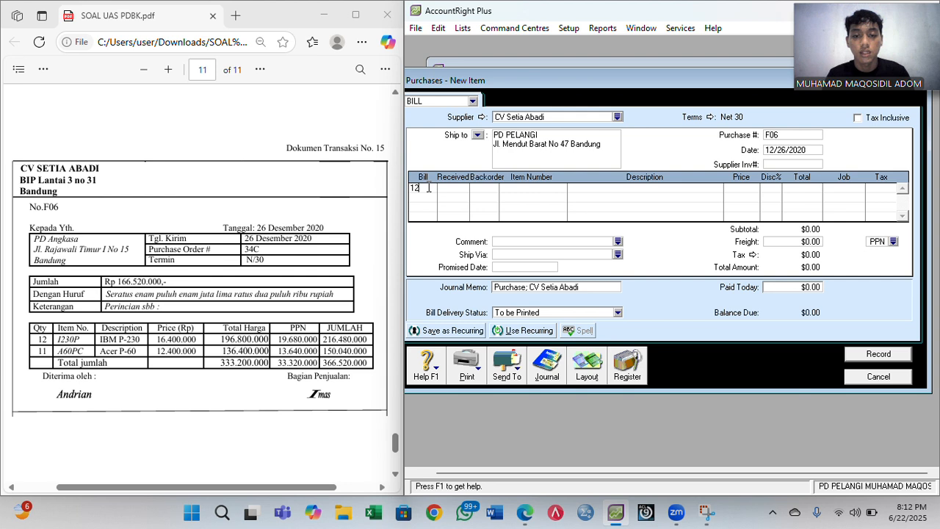
{"action": "key", "text": "Tab"}
{"action": "key", "text": "Tab"}
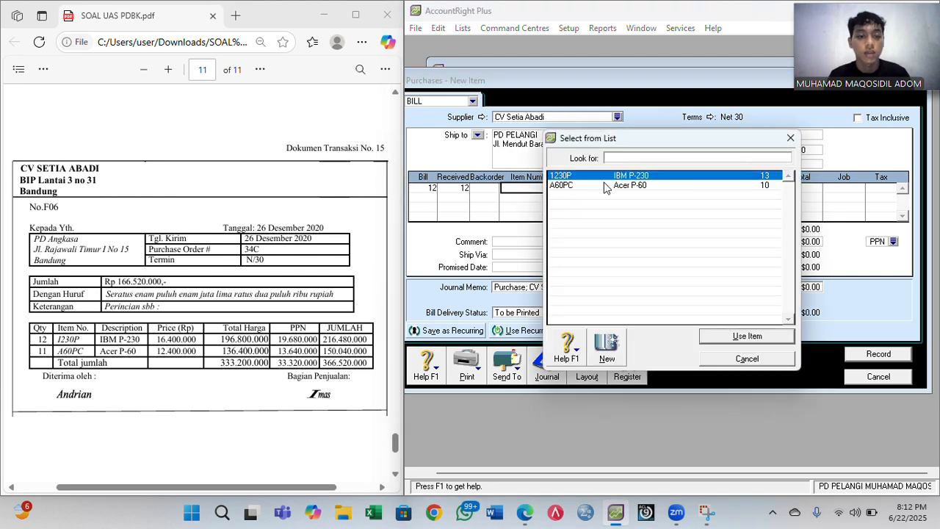
{"action": "left_click", "coordinate": [749, 338]}
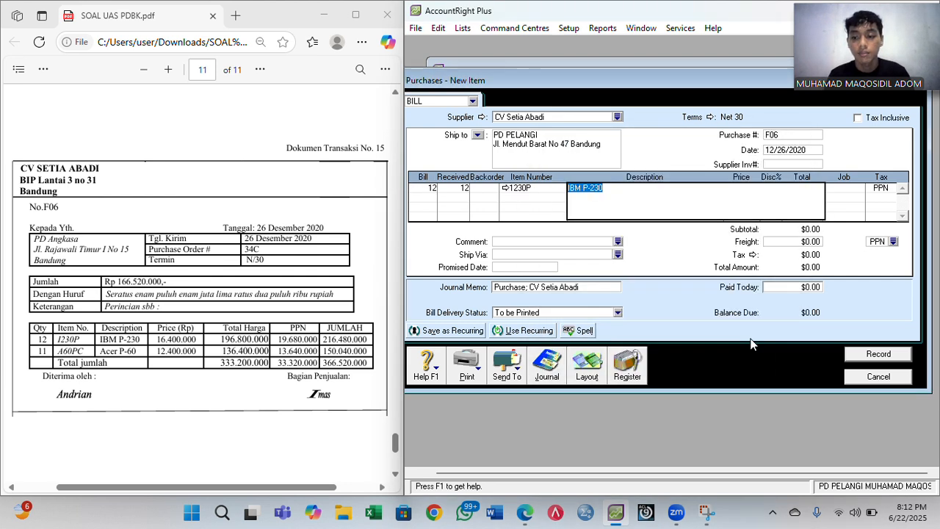
{"action": "key", "text": "Tab"}
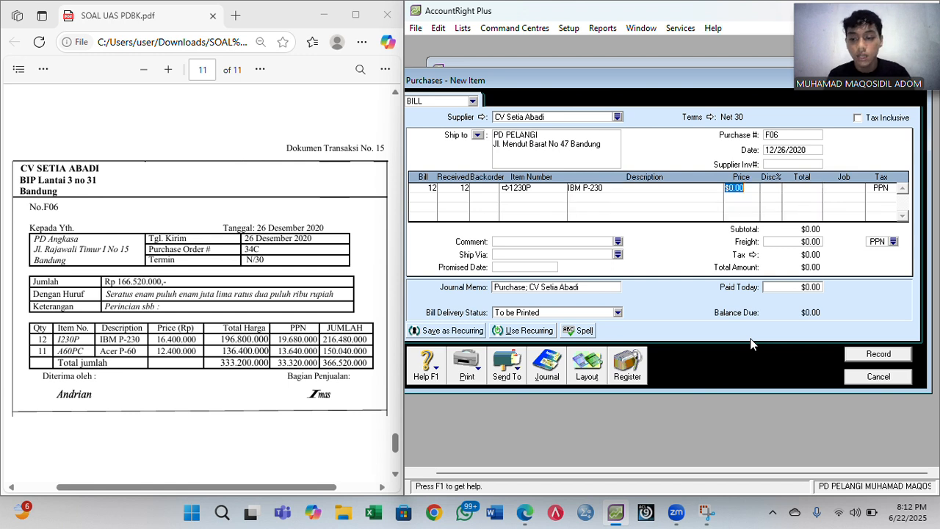
{"action": "type", "text": "164"}
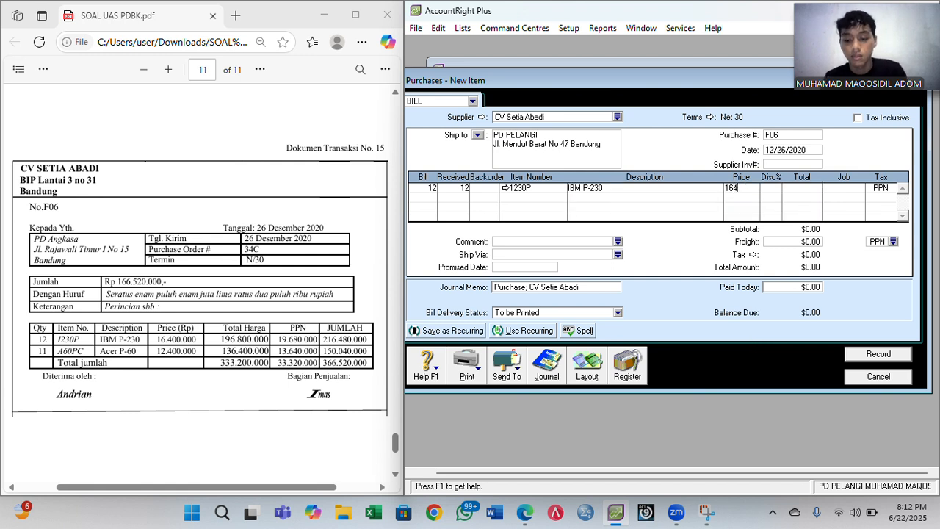
{"action": "type", "text": "00000"}
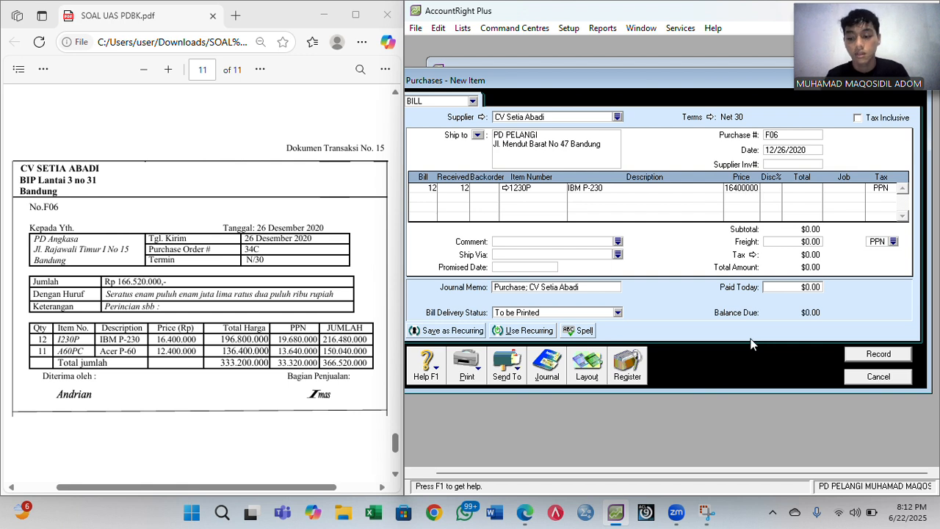
{"action": "key", "text": "Tab"}
{"action": "key", "text": "Tab"}
{"action": "key", "text": "Tab"}
{"action": "key", "text": "Tab"}
{"action": "key", "text": "Tab"}
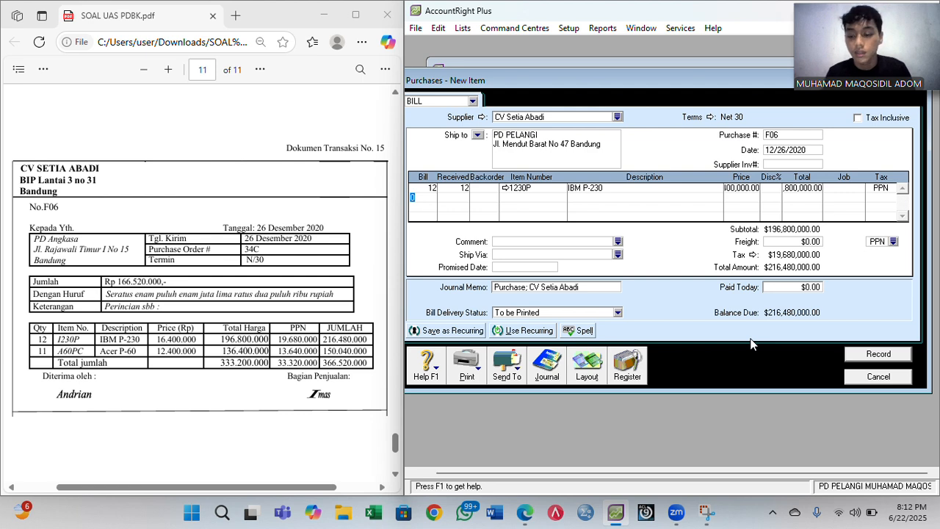
- Add a second line of 11 × A60PC Acer P-60 at 12,400,000
{"action": "type", "text": "11"}
{"action": "key", "text": "Tab"}
{"action": "key", "text": "Tab"}
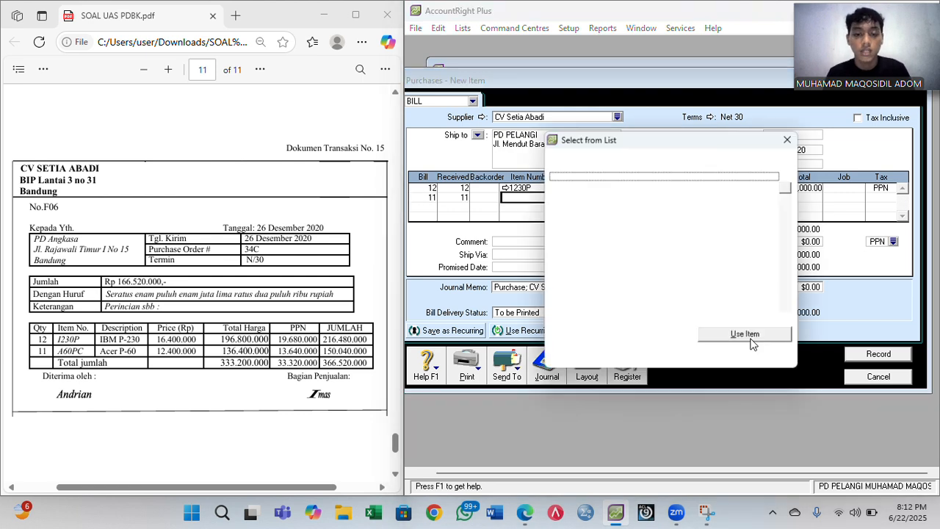
{"action": "double_click", "coordinate": [647, 188]}
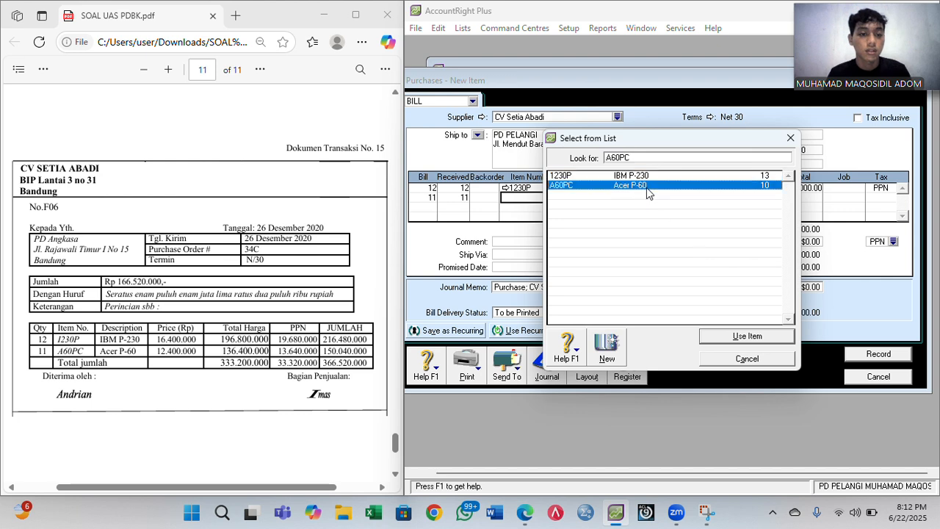
{"action": "key", "text": "Tab"}
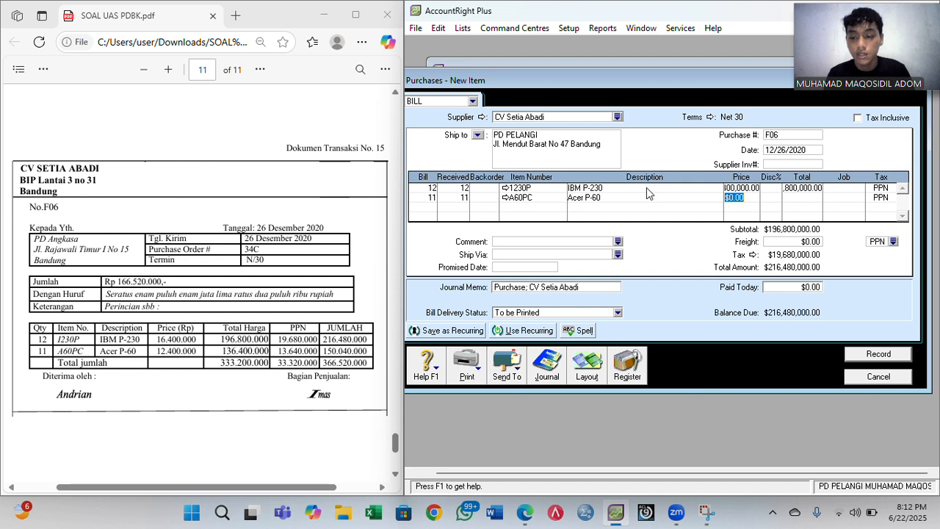
{"action": "type", "text": "12400"}
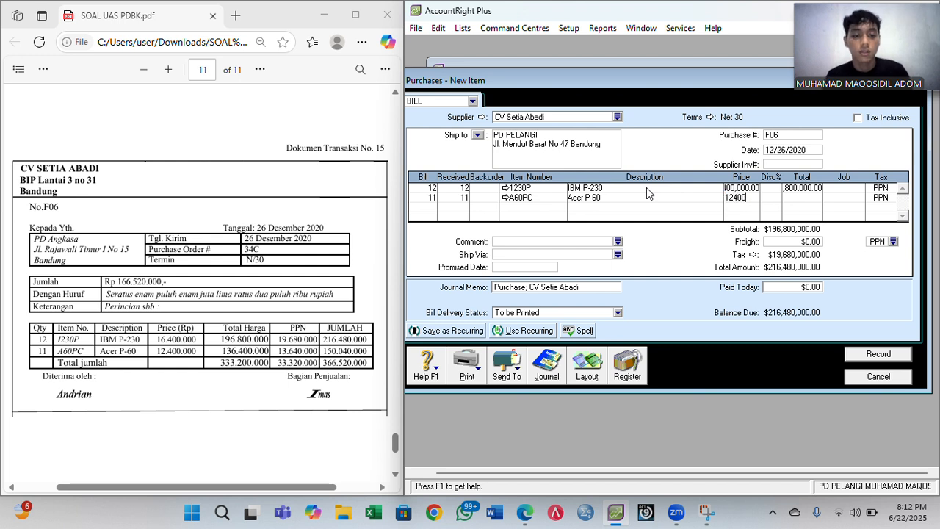
{"action": "type", "text": "000"}
{"action": "key", "text": "Tab"}
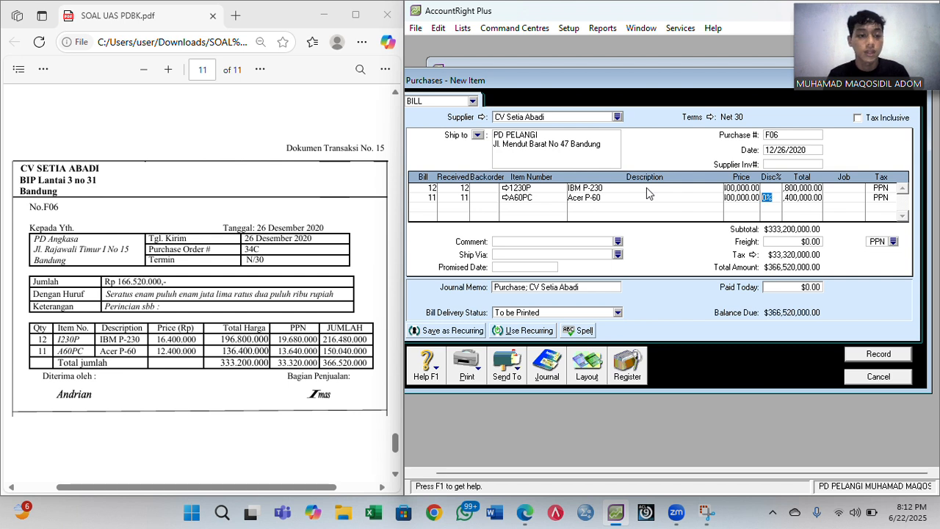
{"action": "key", "text": "Tab"}
{"action": "key", "text": "Tab"}
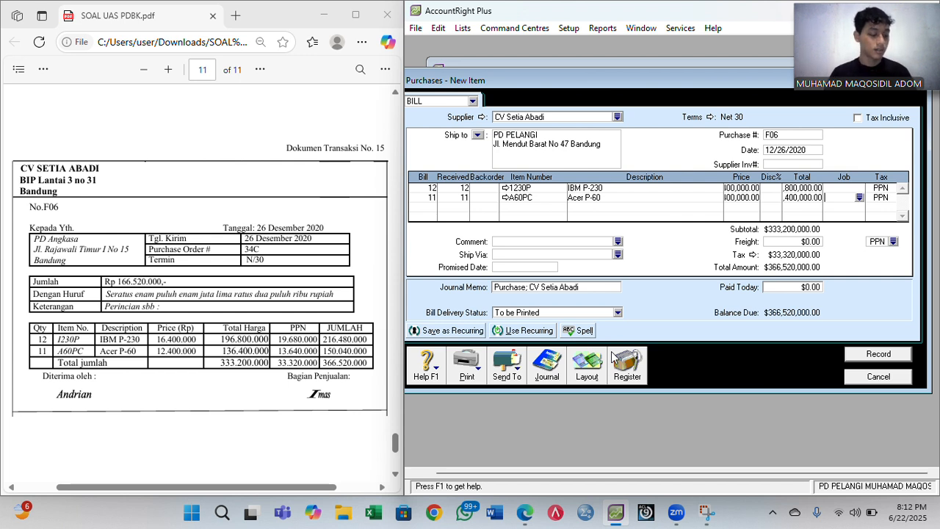
- Change item IBM P-230 (1230P) to track sales to 4-1100 Sales
{"action": "left_click", "coordinate": [505, 190]}
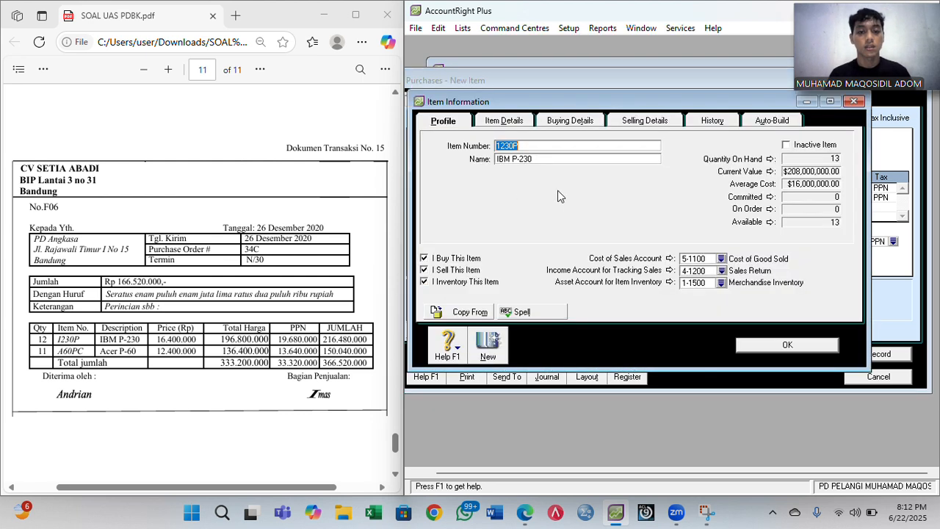
{"action": "left_click", "coordinate": [722, 270]}
{"action": "left_click", "coordinate": [595, 206]}
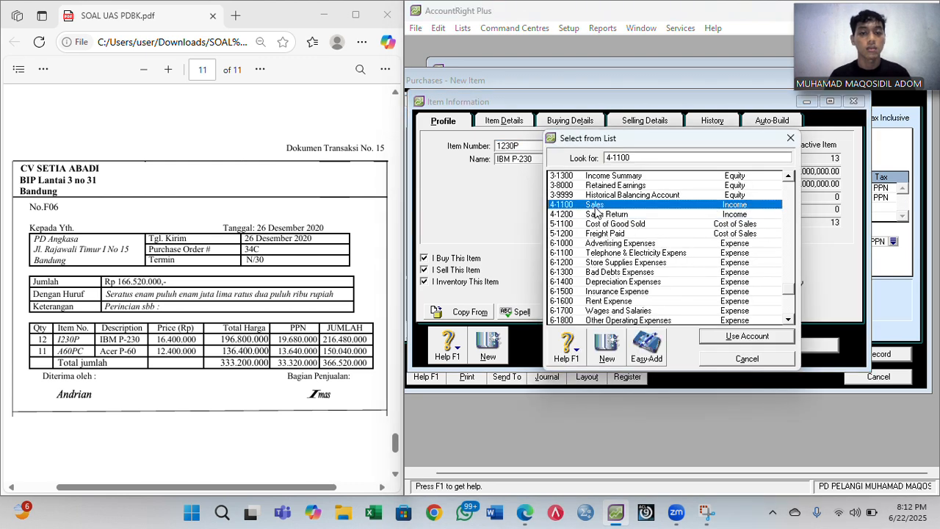
{"action": "left_click", "coordinate": [754, 339]}
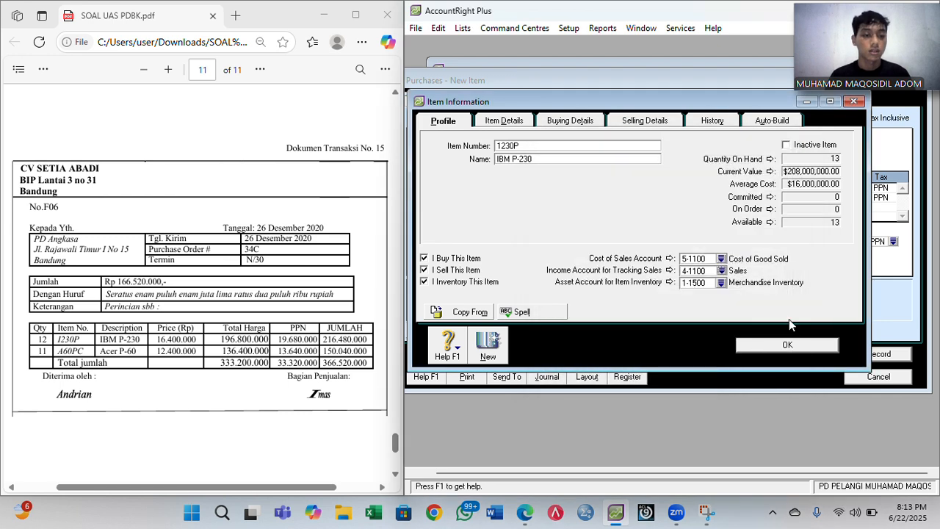
{"action": "left_click", "coordinate": [786, 348]}
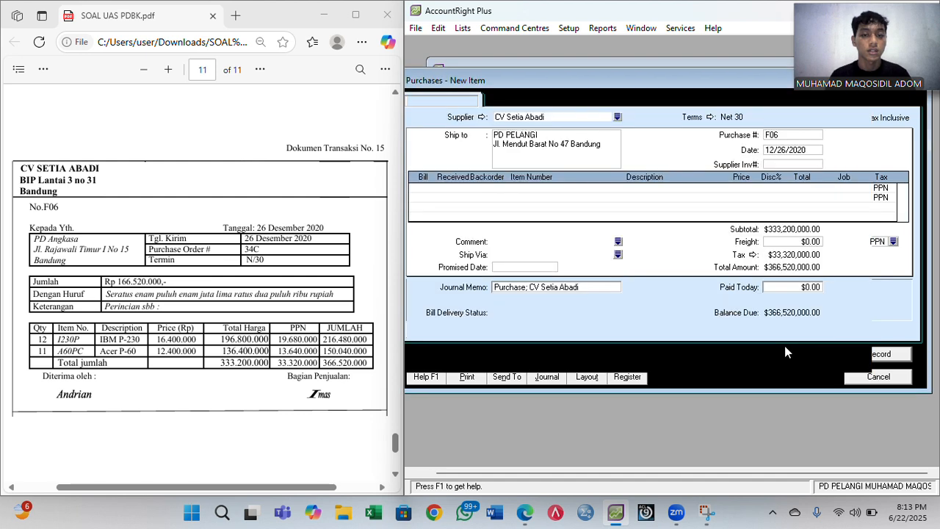
- Set Acer P-60 (A60PC) income account to 4-1100 Sales and record bill F06
{"action": "left_click", "coordinate": [505, 198]}
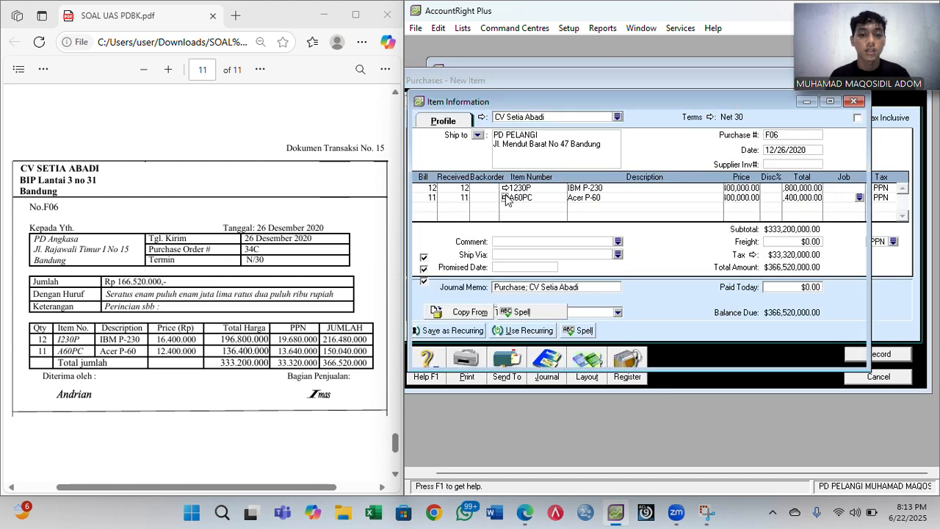
{"action": "left_click", "coordinate": [723, 271]}
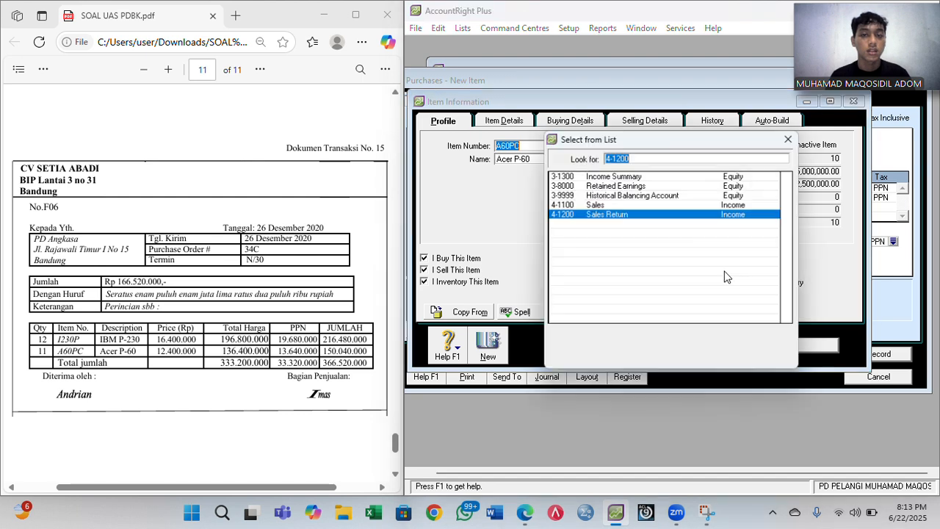
{"action": "left_click", "coordinate": [597, 205]}
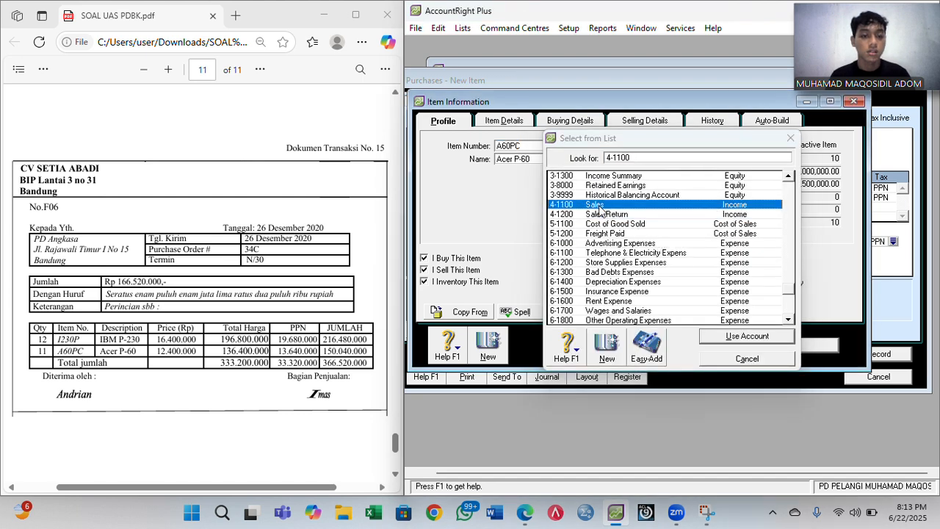
{"action": "left_click", "coordinate": [747, 336]}
{"action": "left_click", "coordinate": [764, 352]}
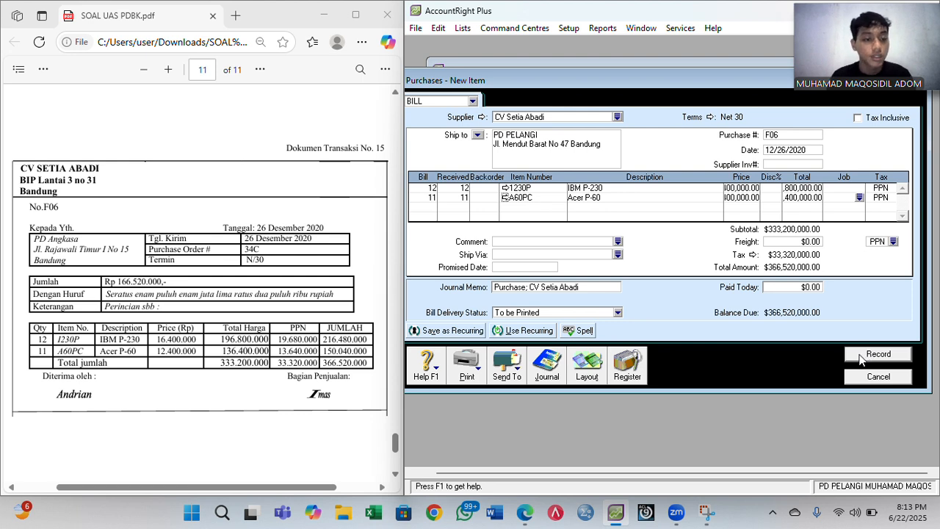
{"action": "left_click", "coordinate": [862, 356]}
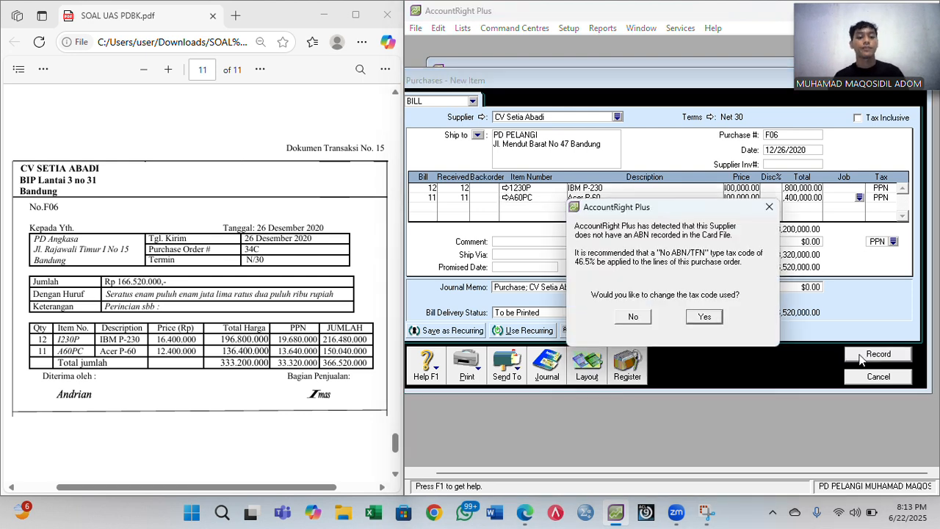
{"action": "left_click", "coordinate": [637, 319]}
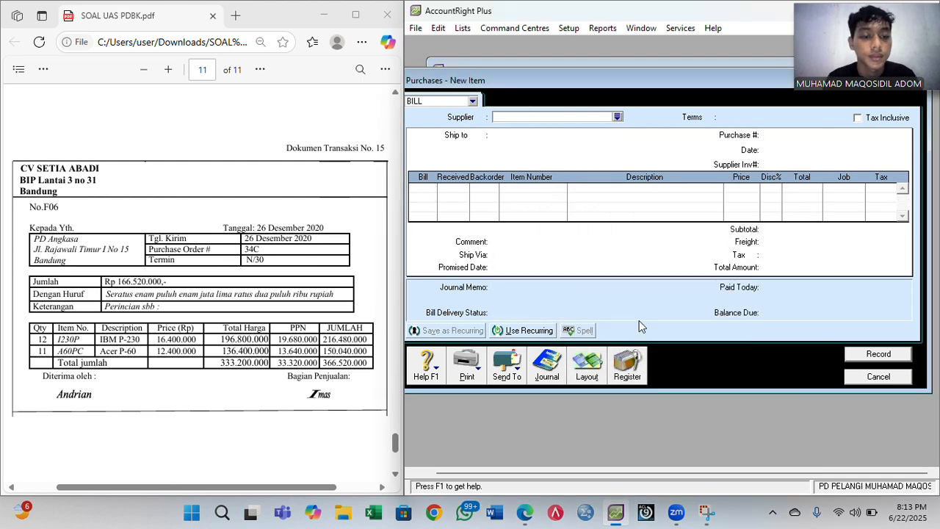
{"action": "left_click", "coordinate": [878, 378]}
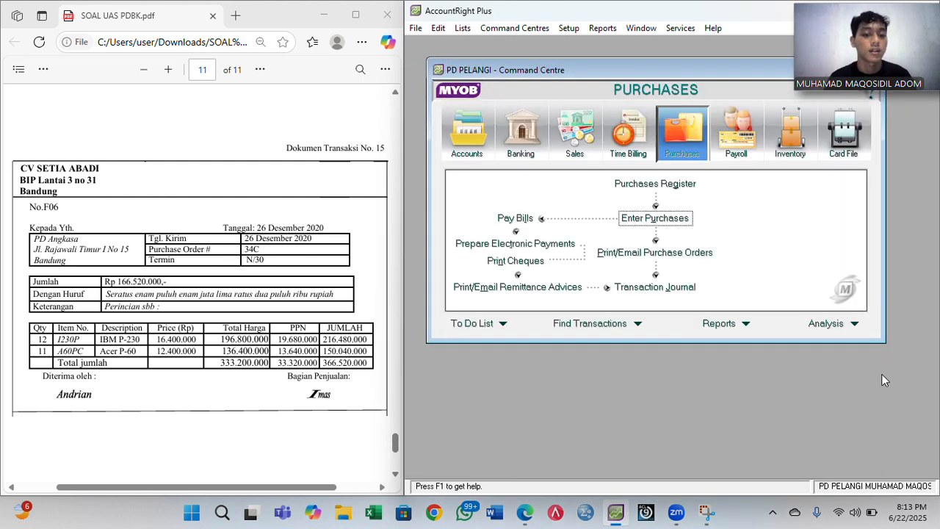
{"action": "scroll", "coordinate": [209, 341], "scroll_direction": "down", "scroll_amount": 4}
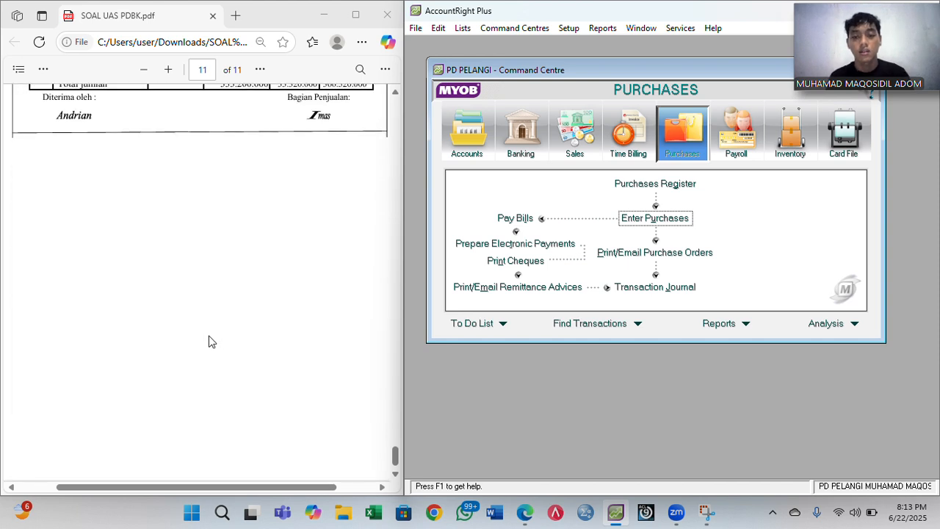
{"action": "scroll", "coordinate": [209, 341], "scroll_direction": "down", "scroll_amount": 5}
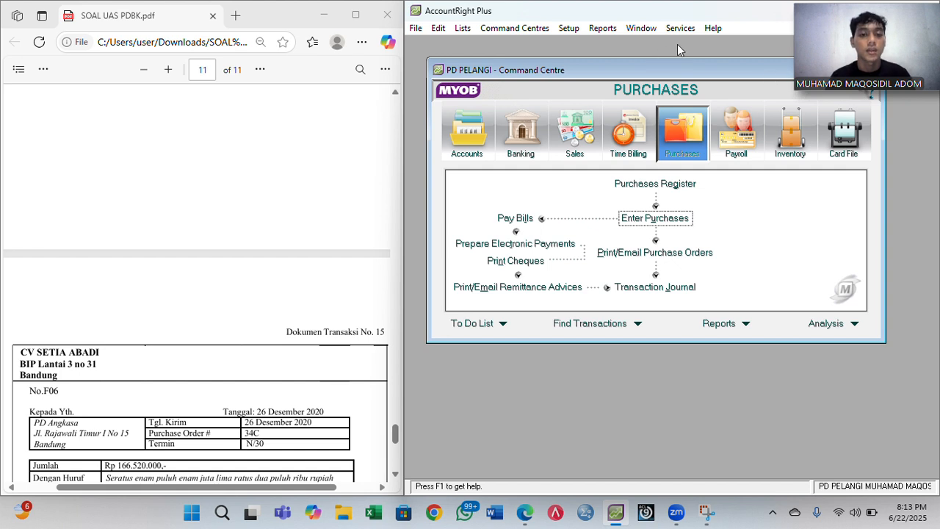
{"action": "left_click_drag", "start_coordinate": [850, 43], "coordinate": [854, 69]}
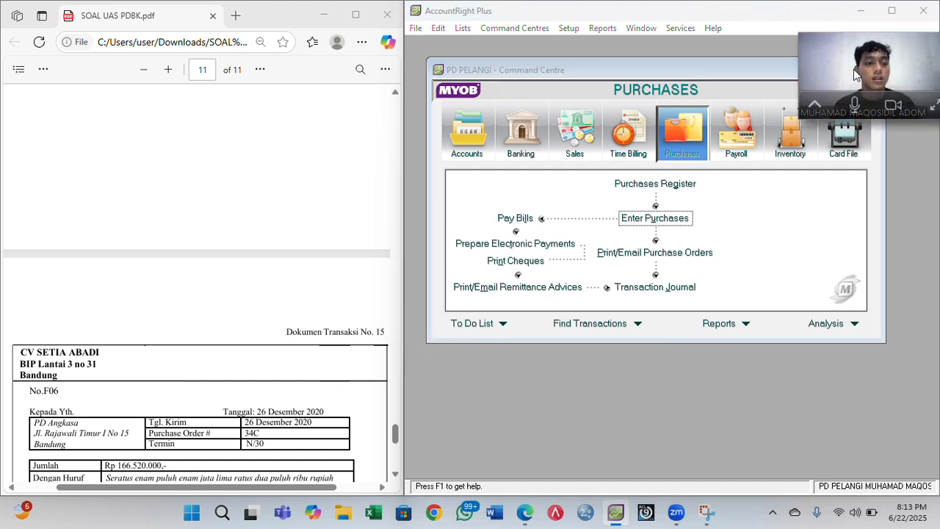
{"action": "left_click", "coordinate": [892, 9]}
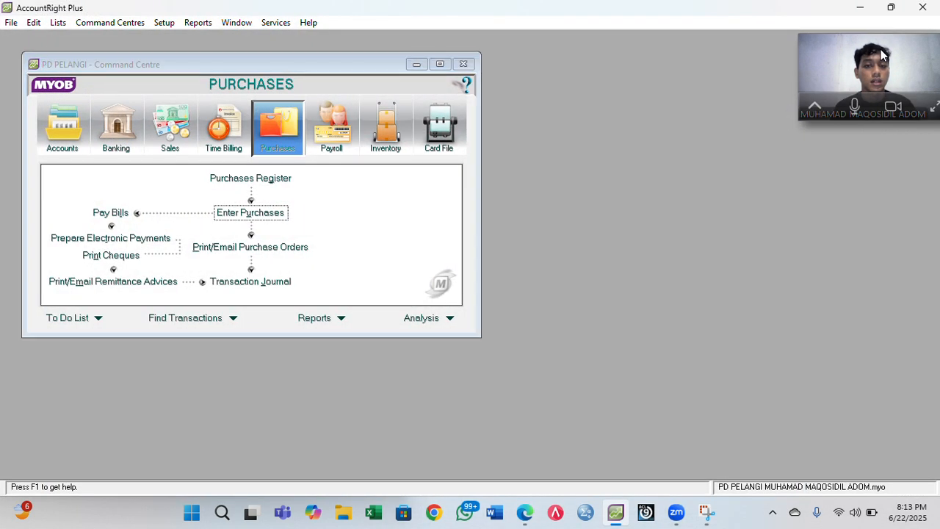
{"action": "left_click_drag", "start_coordinate": [883, 56], "coordinate": [884, 22]}
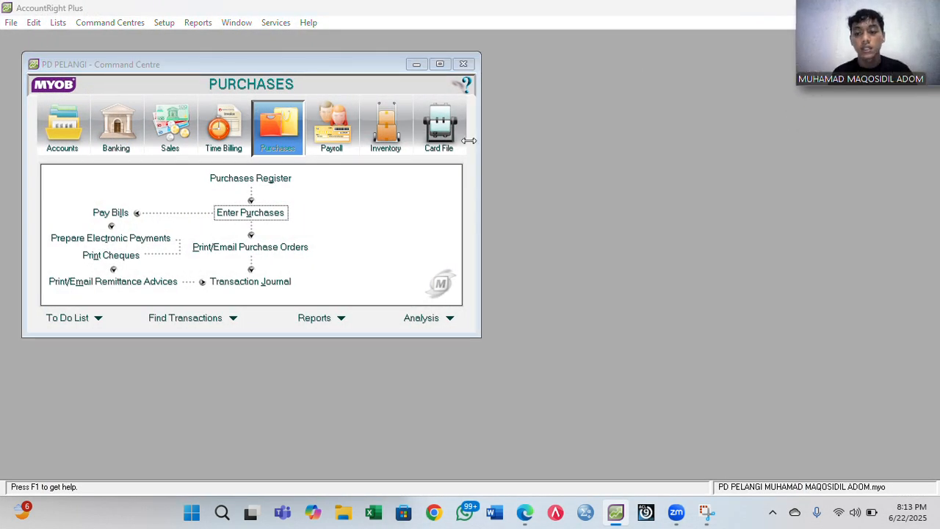
- Open the Purchases Transaction Journal and set Dated From to 1/1/2020
{"action": "left_click", "coordinate": [260, 282]}
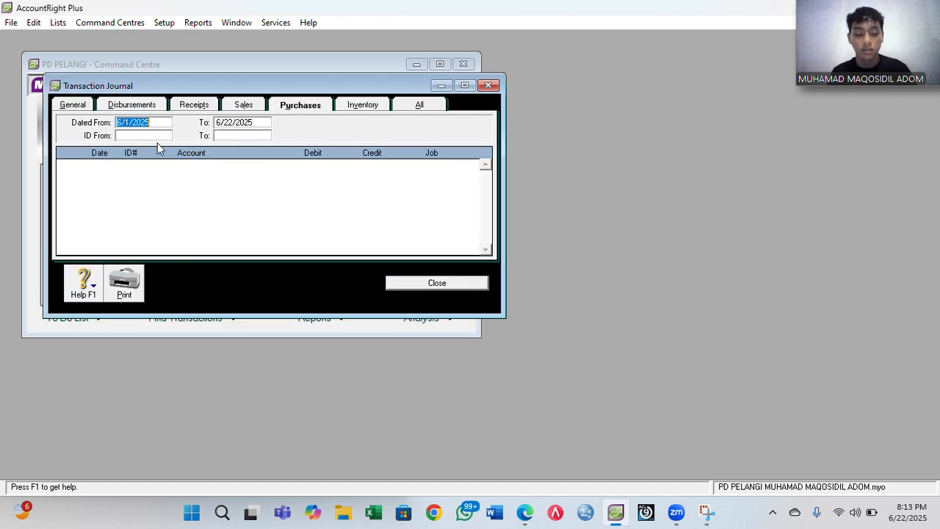
{"action": "key", "text": "Right"}
{"action": "key", "text": "BackSpace"}
{"action": "type", "text": "0"}
{"action": "key", "text": "Left"}
{"action": "key", "text": "Left"}
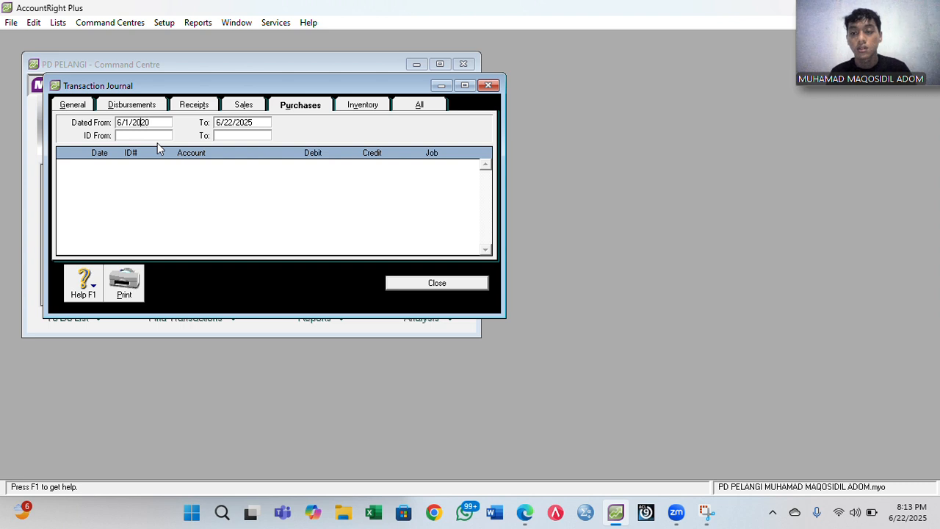
{"action": "key", "text": "Left"}
{"action": "key", "text": "Left"}
{"action": "key", "text": "Left"}
{"action": "key", "text": "Left"}
{"action": "key", "text": "Left"}
{"action": "key", "text": "BackSpace"}
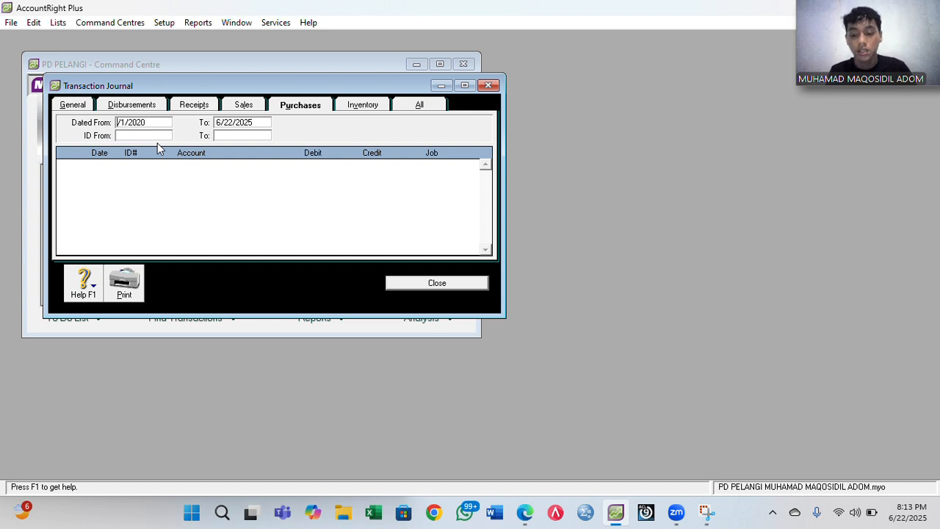
{"action": "type", "text": "1"}
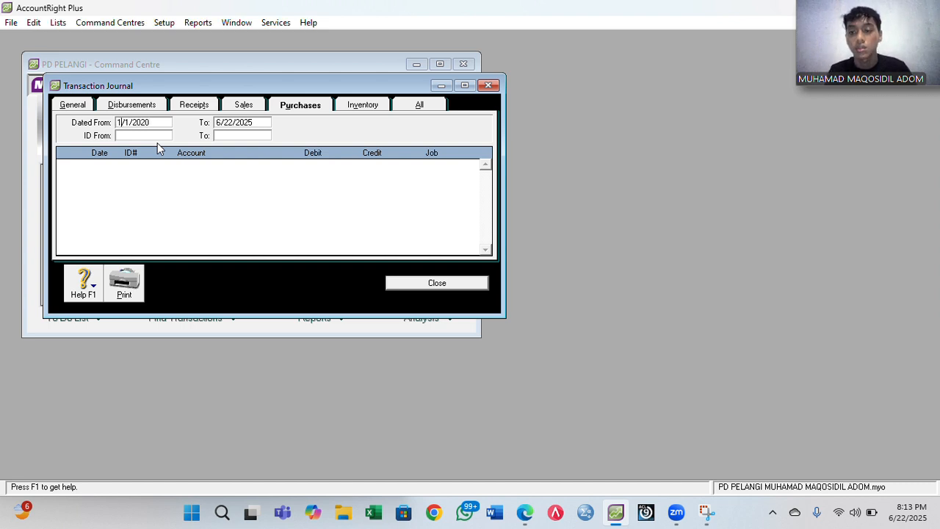
{"action": "key", "text": "Tab"}
- Set the journal's end date to 12/31/2020
{"action": "left_click", "coordinate": [232, 123]}
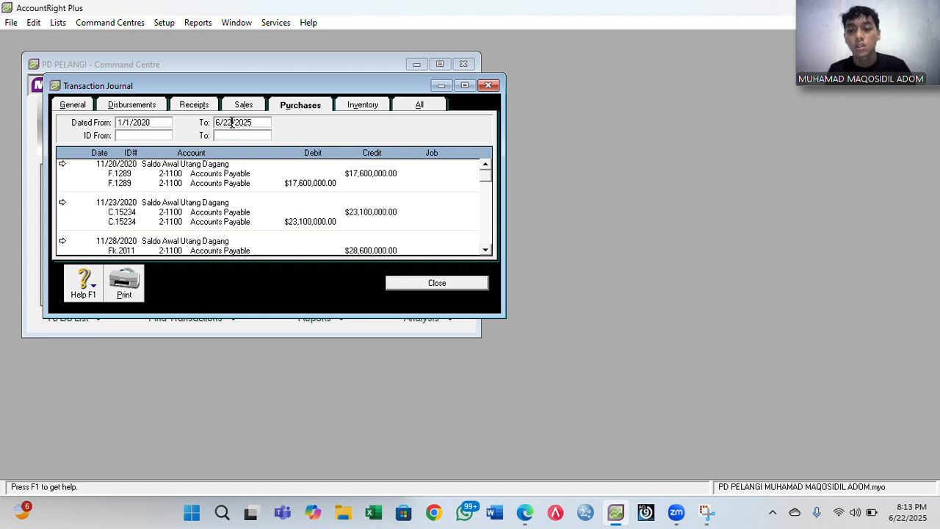
{"action": "key", "text": "BackSpace"}
{"action": "key", "text": "BackSpace"}
{"action": "type", "text": "31"}
{"action": "key", "text": "BackSpace"}
{"action": "type", "text": "12"}
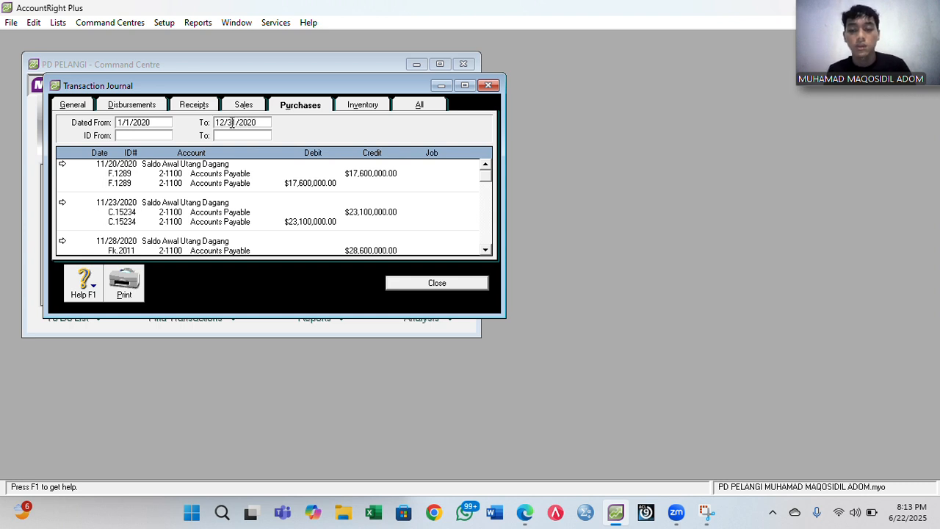
{"action": "key", "text": "Tab"}
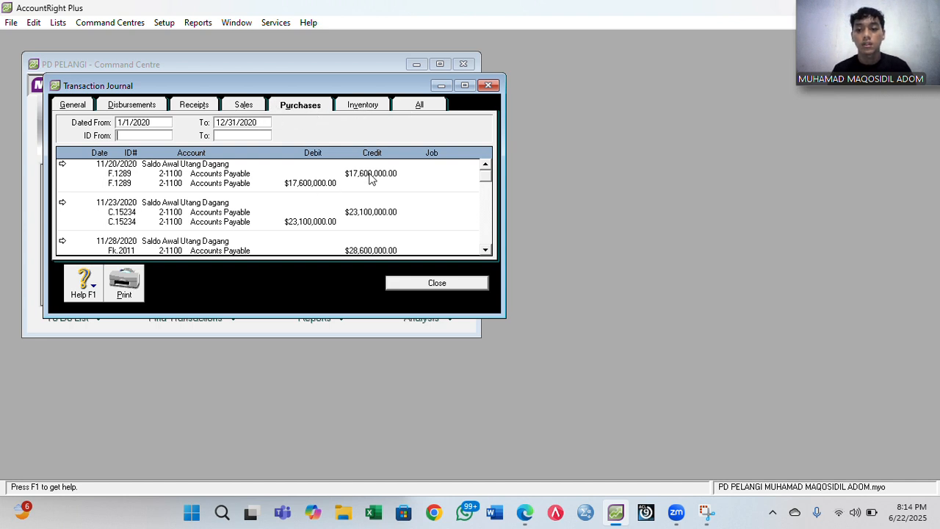
- Show All sources, maximized, locate the F06 CV Setia Abadi purchase, then close the journal
{"action": "left_click", "coordinate": [418, 101]}
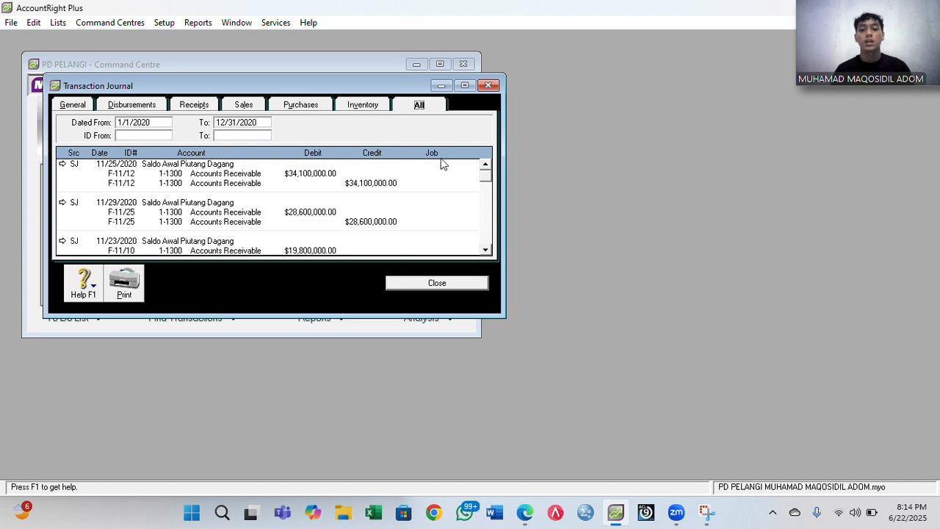
{"action": "left_click", "coordinate": [465, 85]}
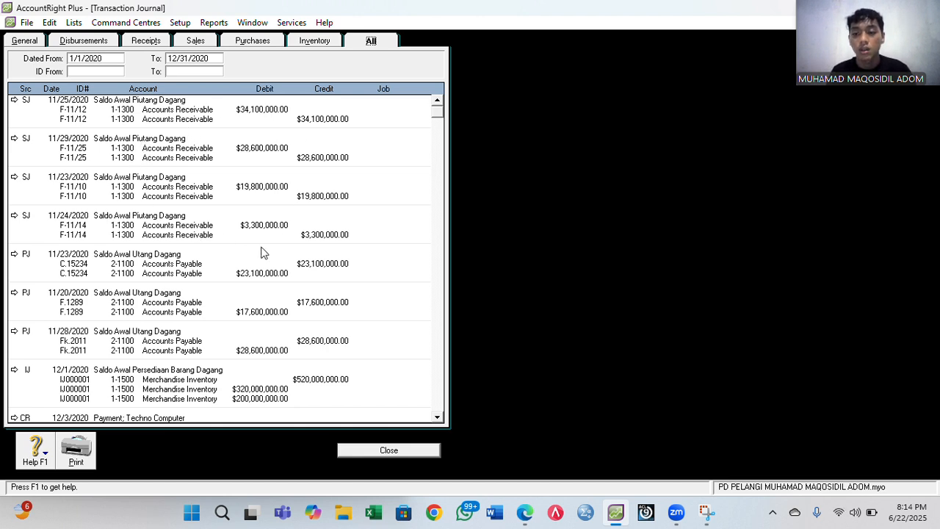
{"action": "left_click", "coordinate": [438, 135]}
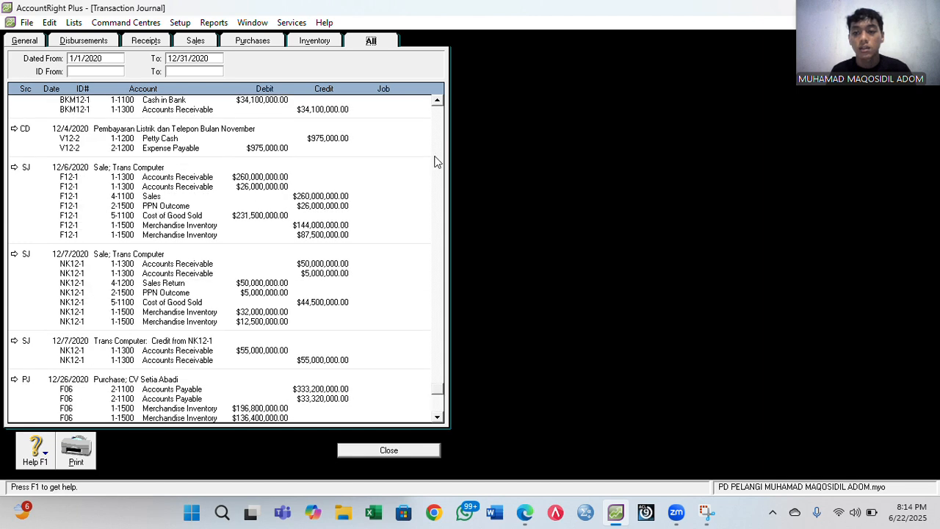
{"action": "left_click", "coordinate": [439, 102]}
{"action": "left_click_drag", "start_coordinate": [438, 105], "coordinate": [438, 105]}
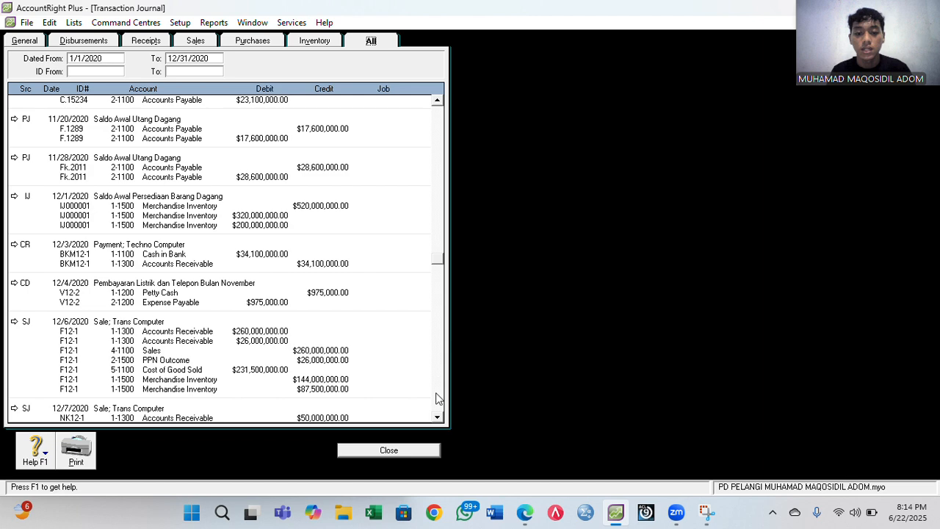
{"action": "left_click_drag", "start_coordinate": [438, 417], "coordinate": [438, 417]}
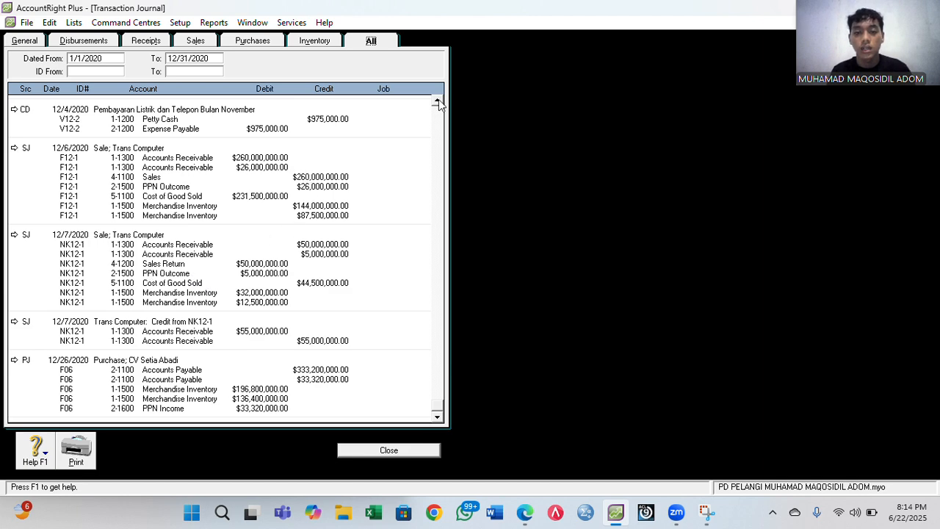
{"action": "left_click_drag", "start_coordinate": [438, 101], "coordinate": [438, 101]}
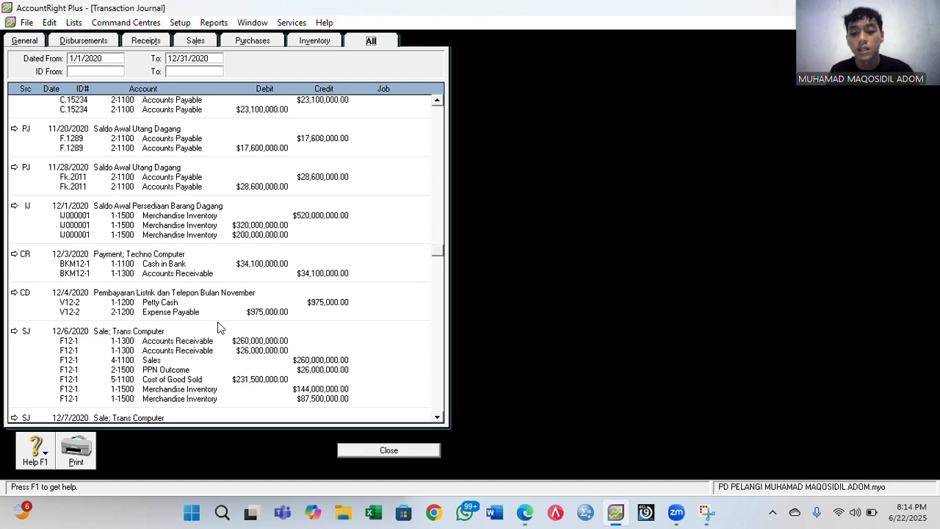
{"action": "left_click", "coordinate": [403, 451]}
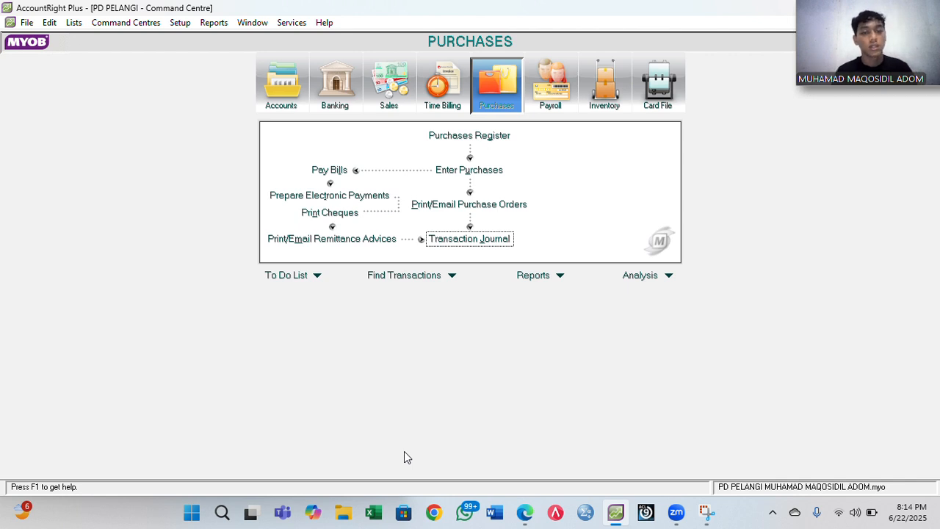
- Start the Company Data Auditor from Accounts and advance to the transaction review
{"action": "left_click", "coordinate": [283, 115]}
{"action": "left_click", "coordinate": [604, 184]}
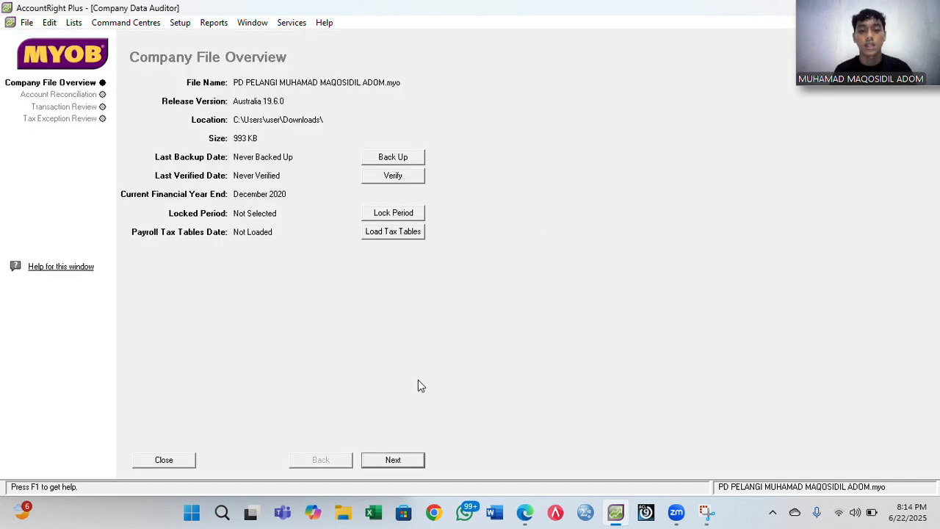
{"action": "left_click", "coordinate": [398, 460]}
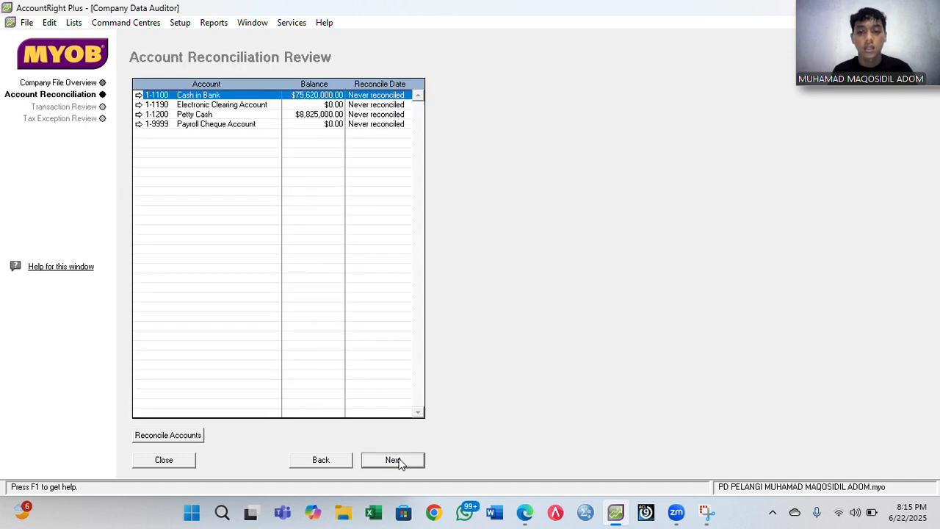
{"action": "left_click", "coordinate": [397, 460]}
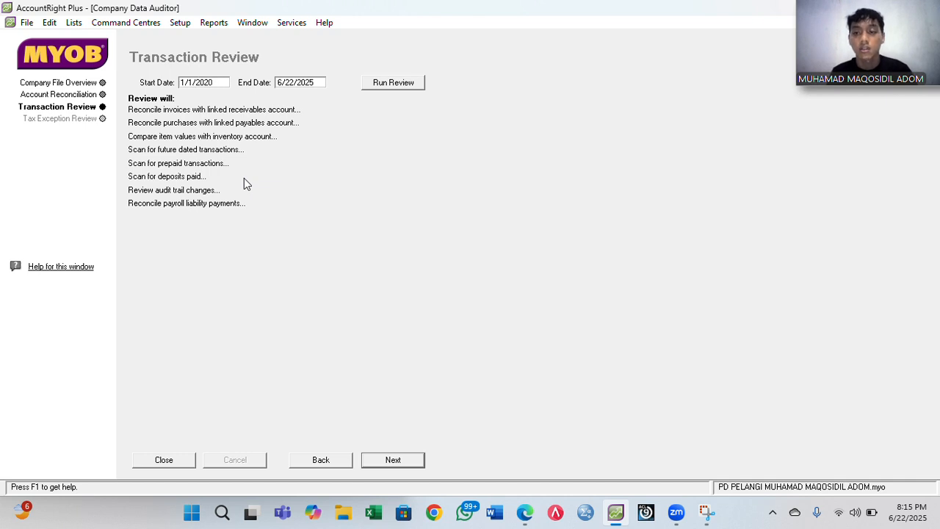
- Set the review end date to 12/31/2020 and run the transaction review
{"action": "left_click", "coordinate": [299, 85]}
{"action": "left_click", "coordinate": [299, 87]}
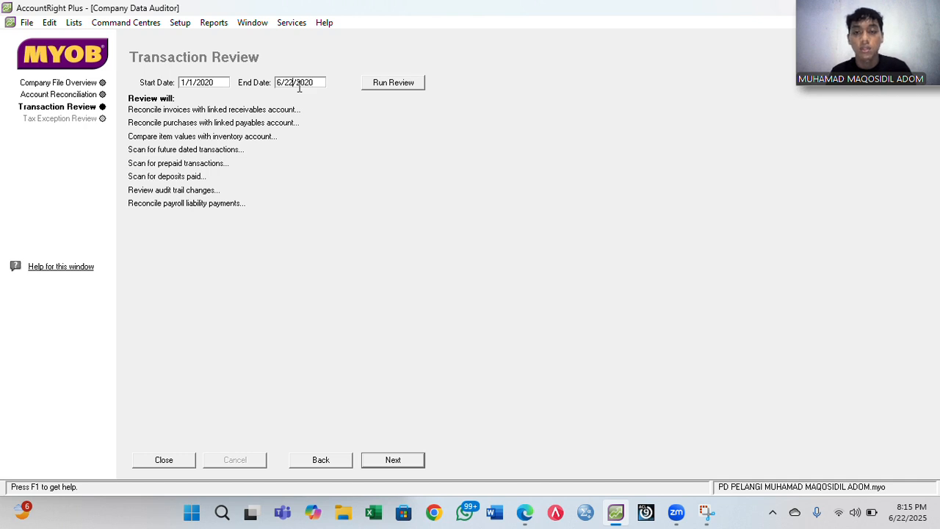
{"action": "key", "text": "BackSpace"}
{"action": "key", "text": "BackSpace"}
{"action": "type", "text": "31/"}
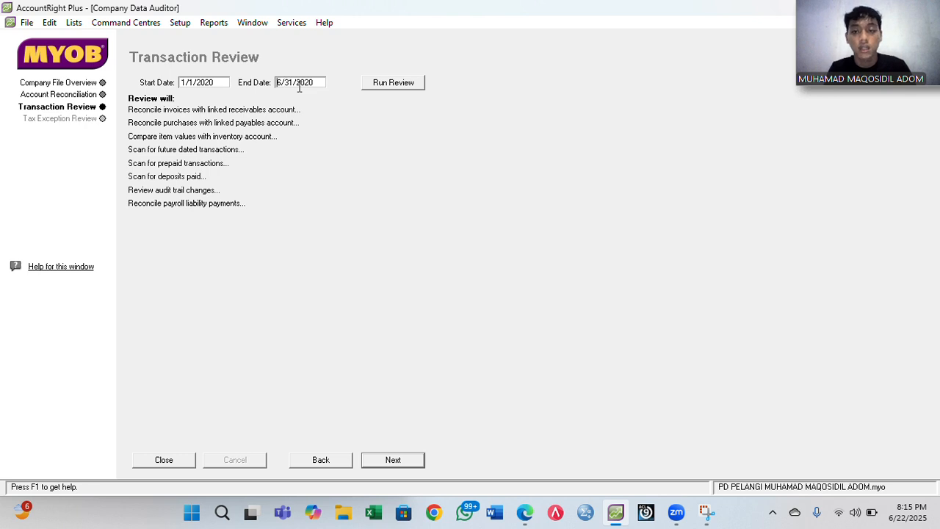
{"action": "type", "text": "2"}
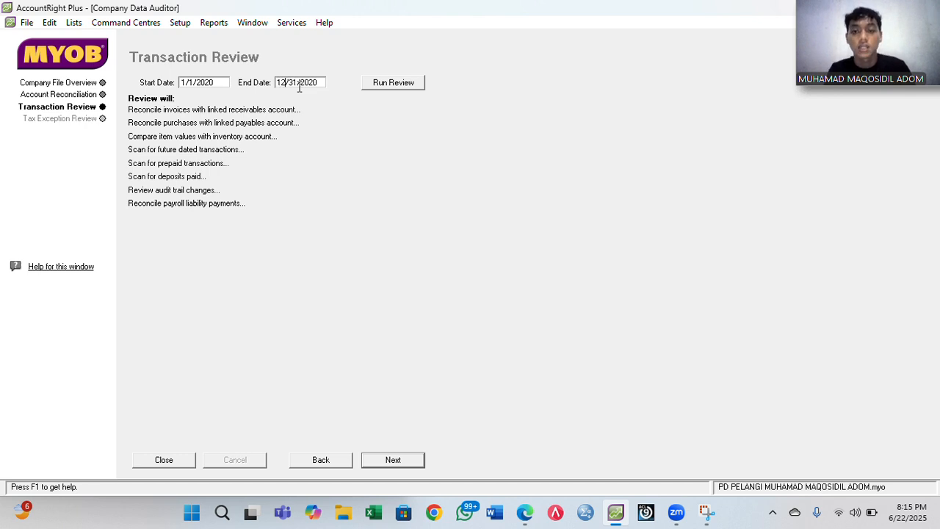
{"action": "key", "text": "Tab"}
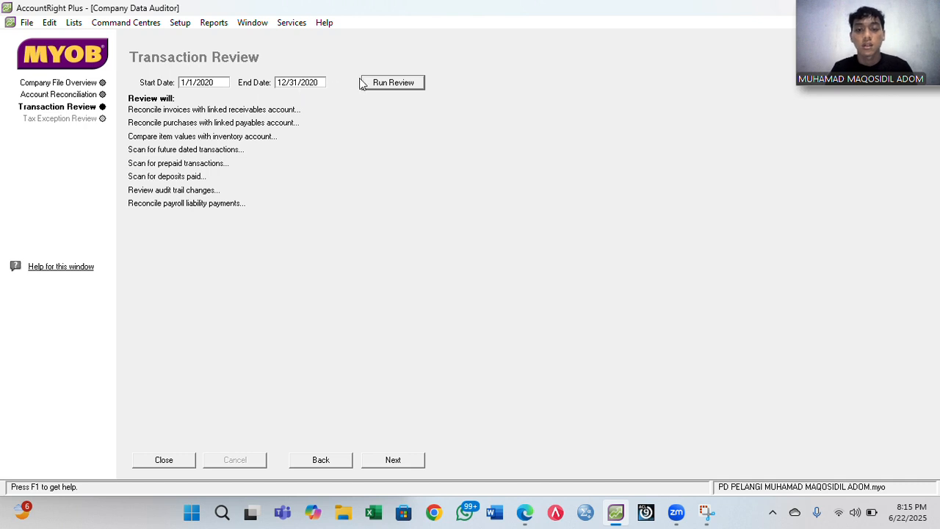
{"action": "left_click", "coordinate": [380, 89]}
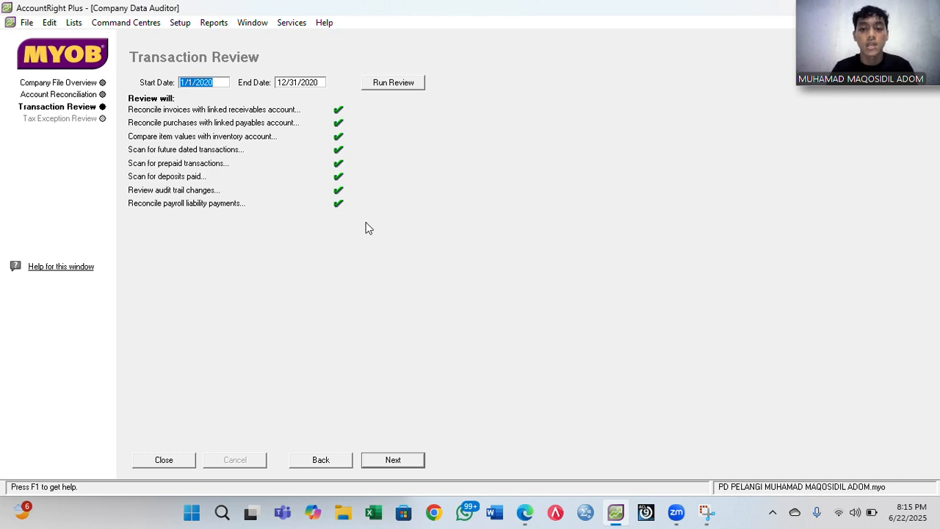
- Run the Tax Exception Review, finish the audit and decline printing the summary report
{"action": "left_click", "coordinate": [395, 460]}
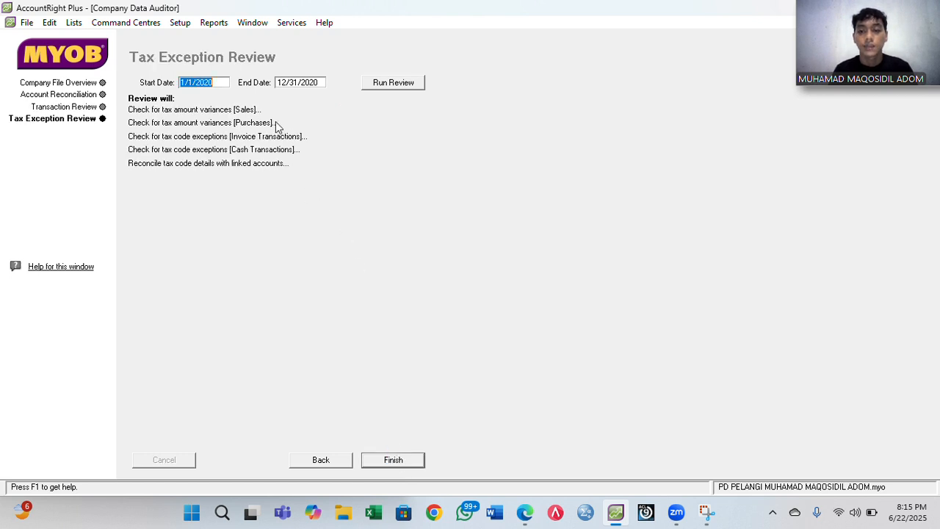
{"action": "left_click", "coordinate": [394, 85]}
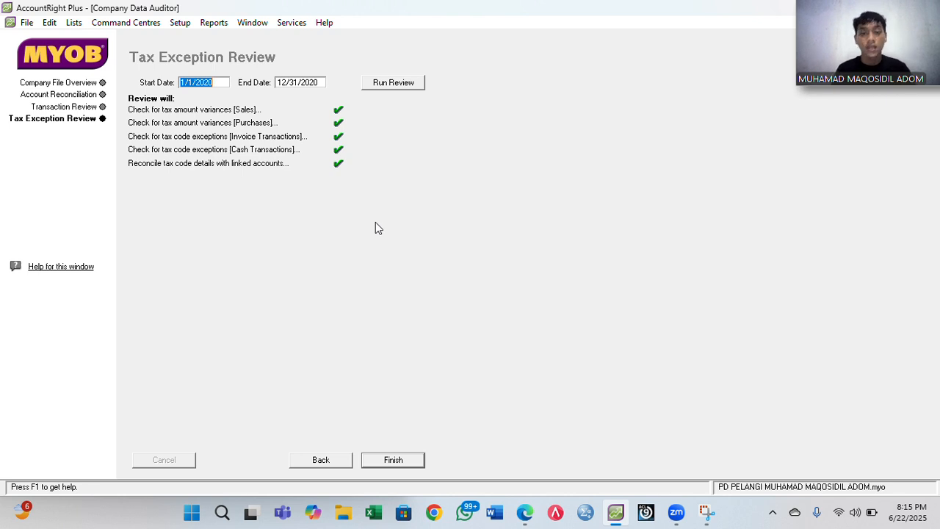
{"action": "left_click", "coordinate": [390, 461]}
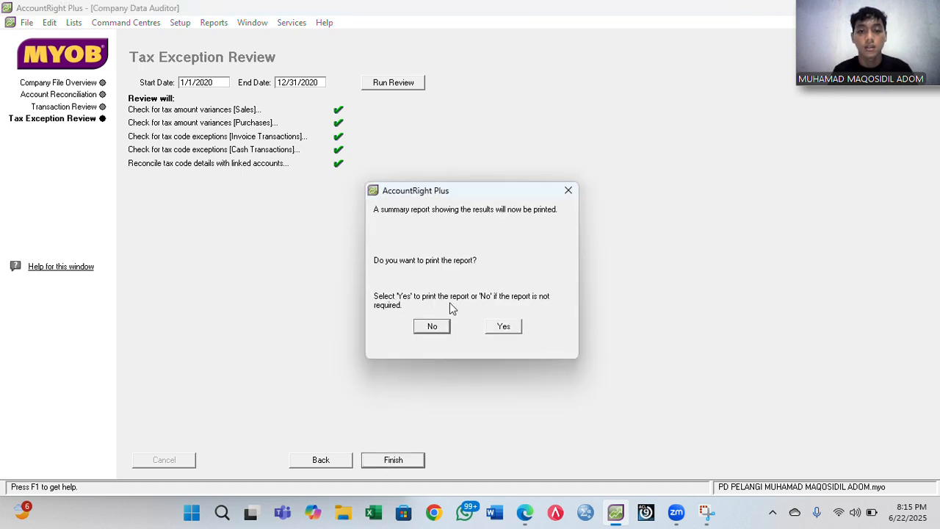
{"action": "left_click", "coordinate": [439, 328]}
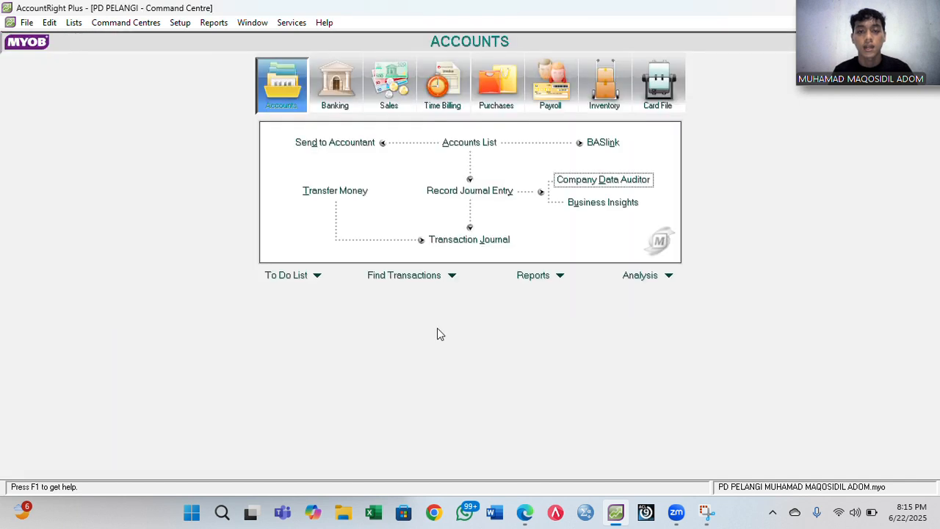